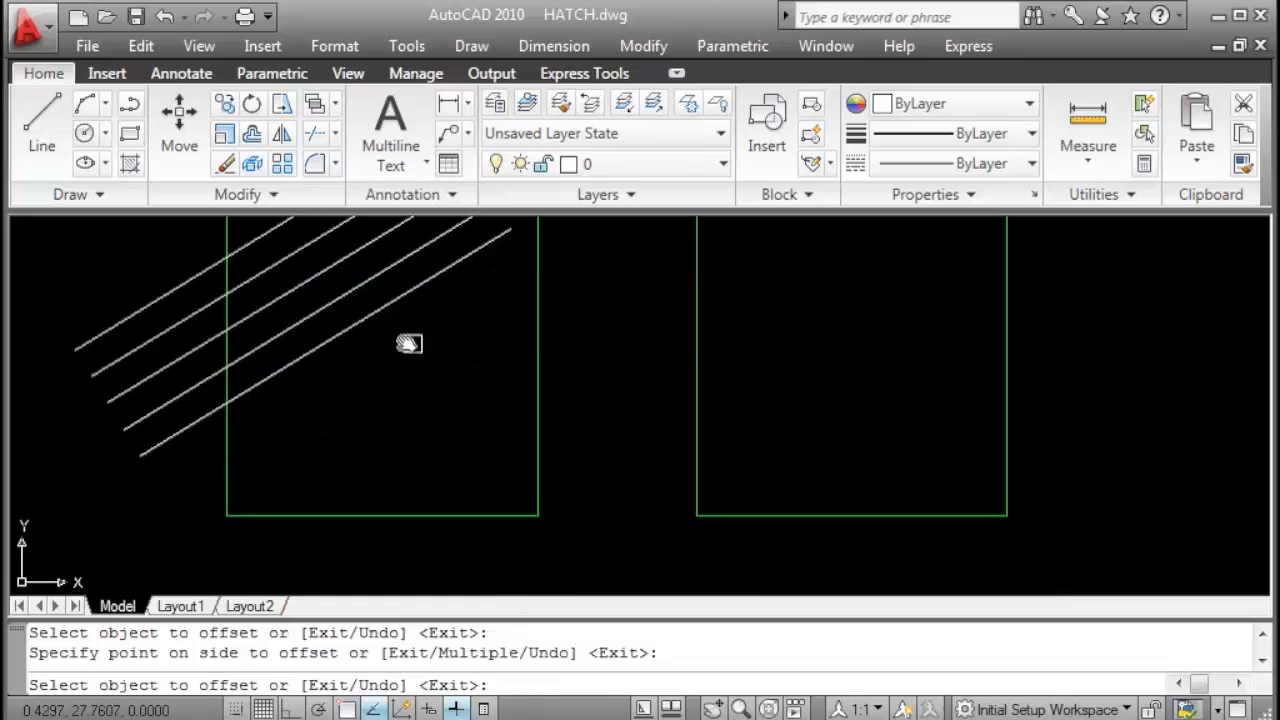
Offset the diagonal line repeatedly downward at equal spacing until the lines reach past the first square's lower-right corner.
left_click(343, 372)
left_click(337, 363)
left_click(400, 369)
left_click(445, 440)
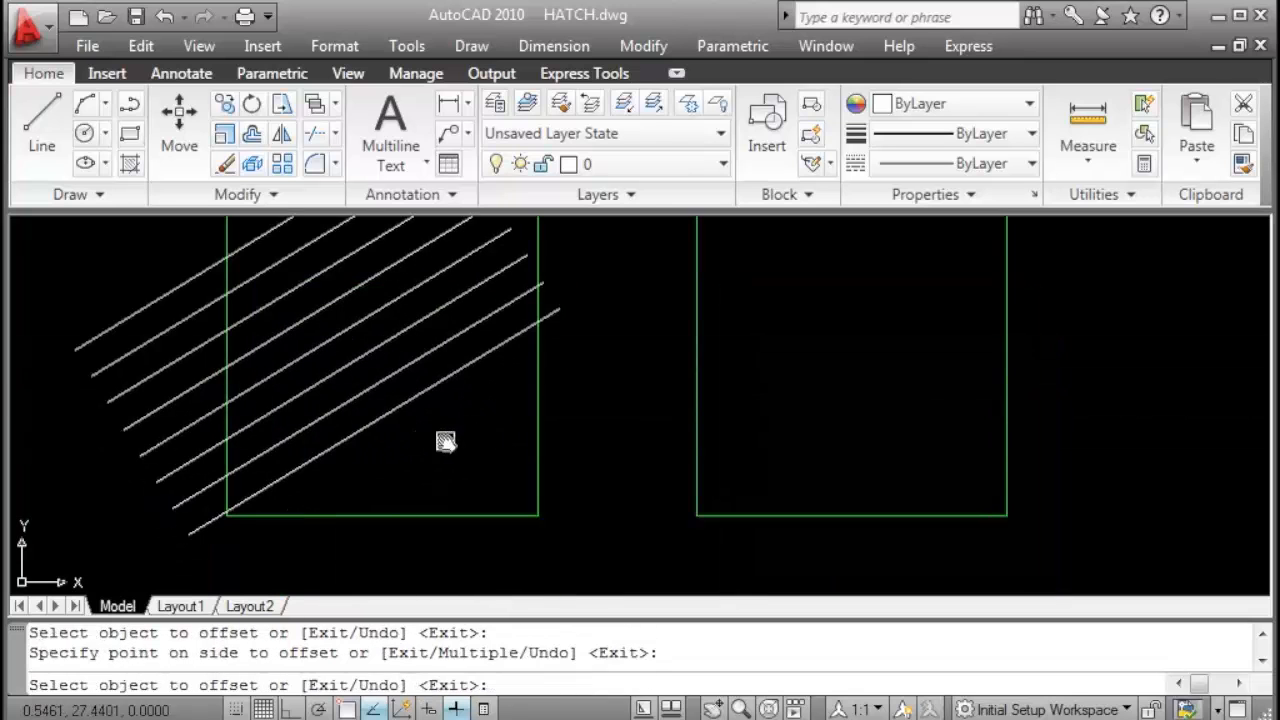
left_click(434, 386)
left_click(429, 414)
left_click(443, 417)
left_click(472, 464)
left_click(469, 441)
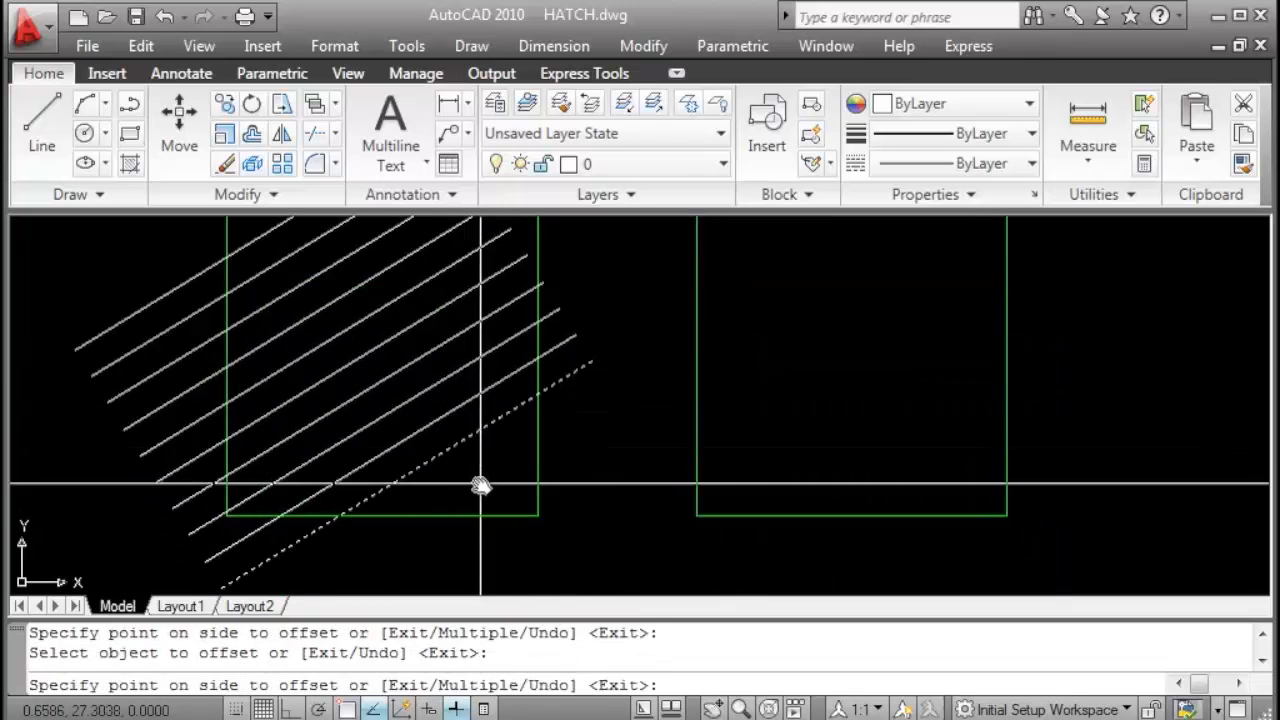
left_click(481, 483)
left_click(484, 467)
left_click(494, 500)
left_click(508, 493)
left_click(548, 510)
key("Escape")
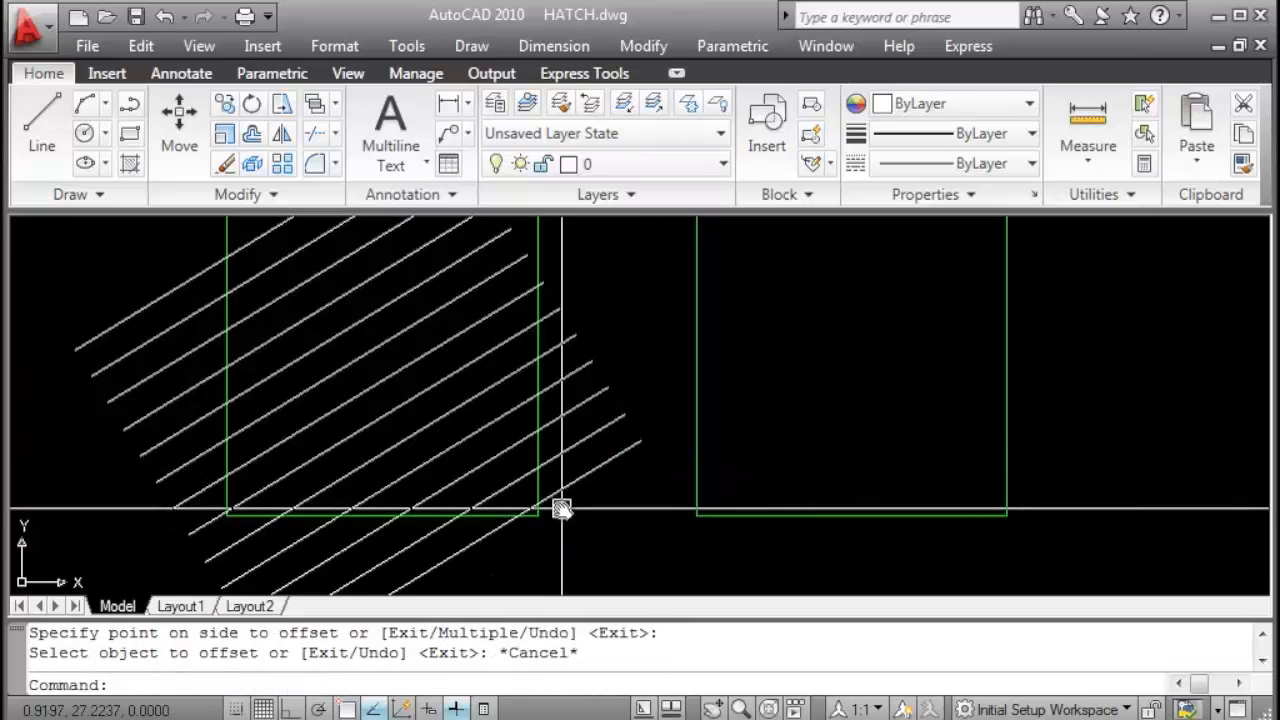
Trim the diagonal lines against the first square, cutting the parts beyond its top and left edges.
type("tr")
key("Return")
scroll(529, 489, "down", 2)
scroll(509, 349, "up", 2)
left_click(477, 334)
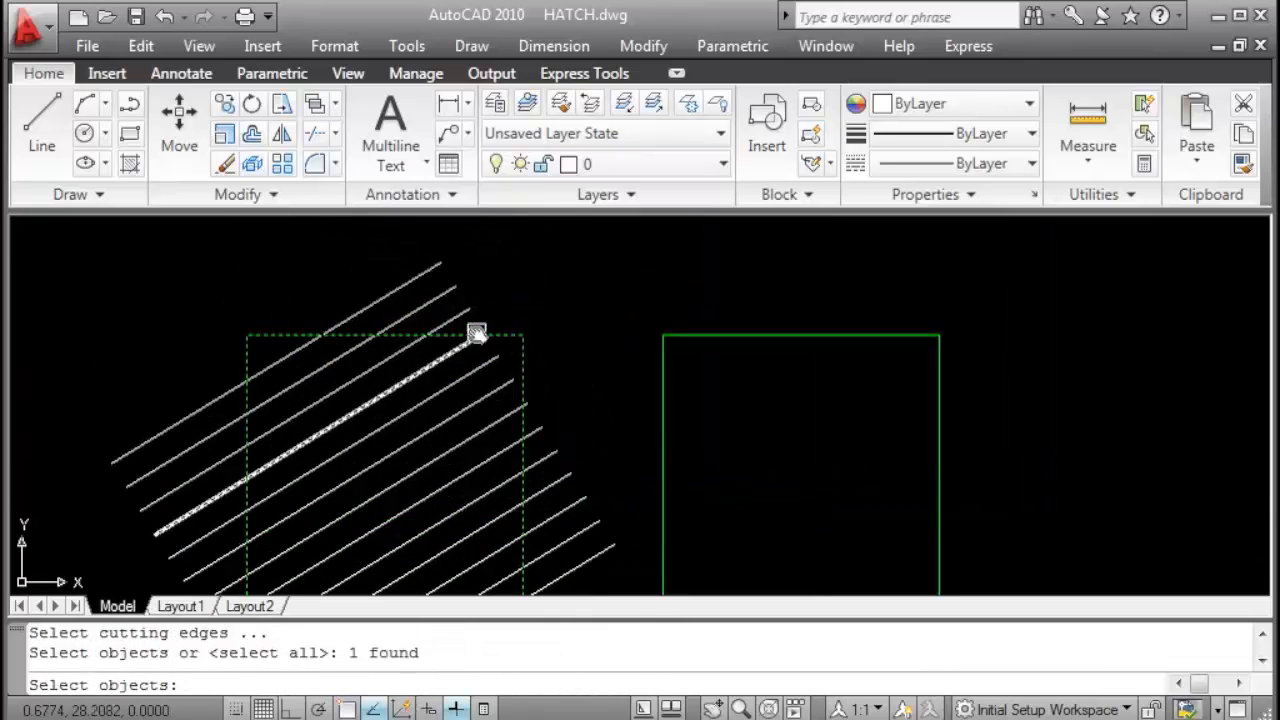
key("Return")
left_click(508, 270)
left_click(353, 325)
middle_click_drag(243, 338, 327, 275)
left_click(314, 272)
left_click(212, 562)
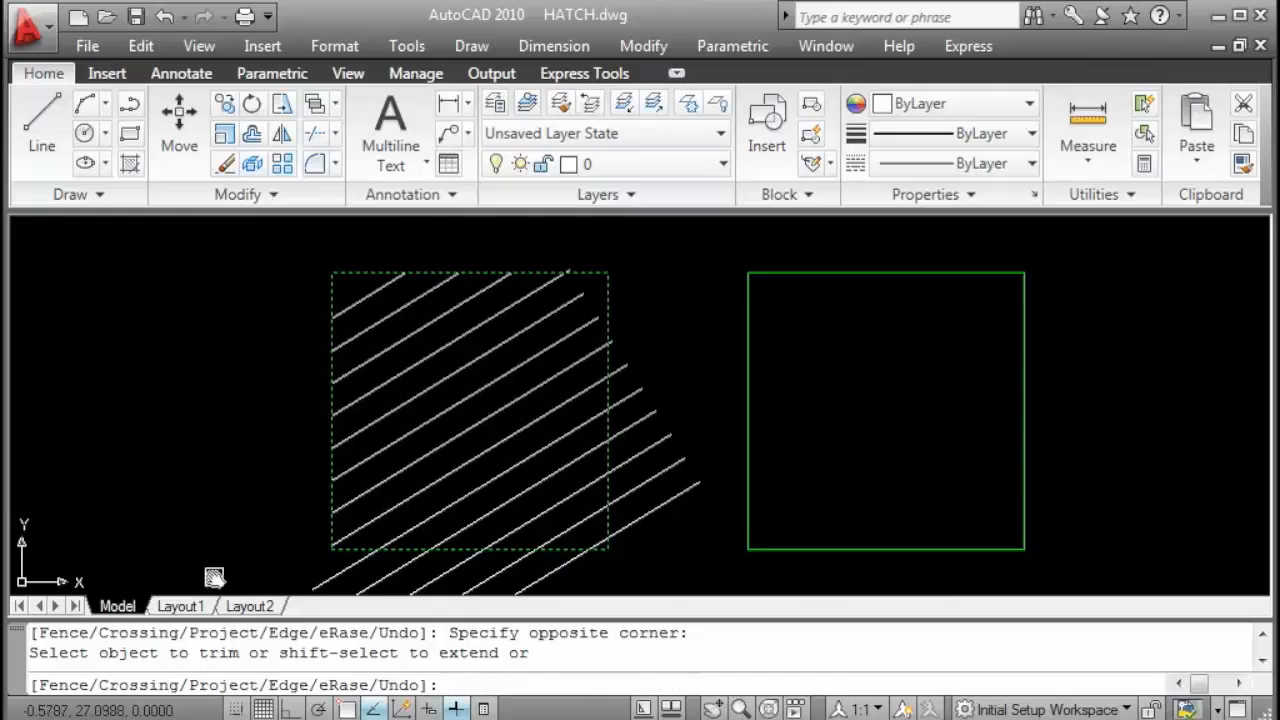
Trim the diagonal line ends that project beyond the first square's bottom and right edges.
middle_click_drag(296, 513, 338, 399)
left_click(366, 504)
middle_click_drag(562, 436, 478, 505)
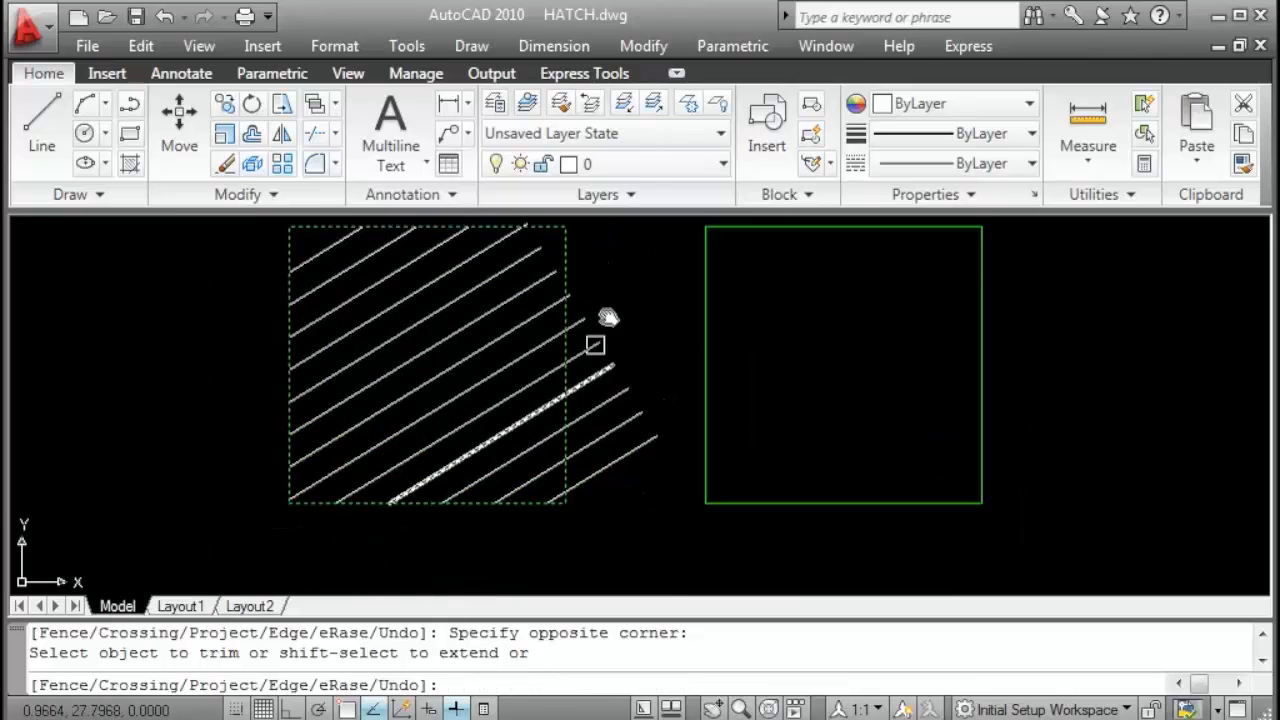
left_click(626, 278)
left_click(577, 482)
scroll(517, 317, "up", 3)
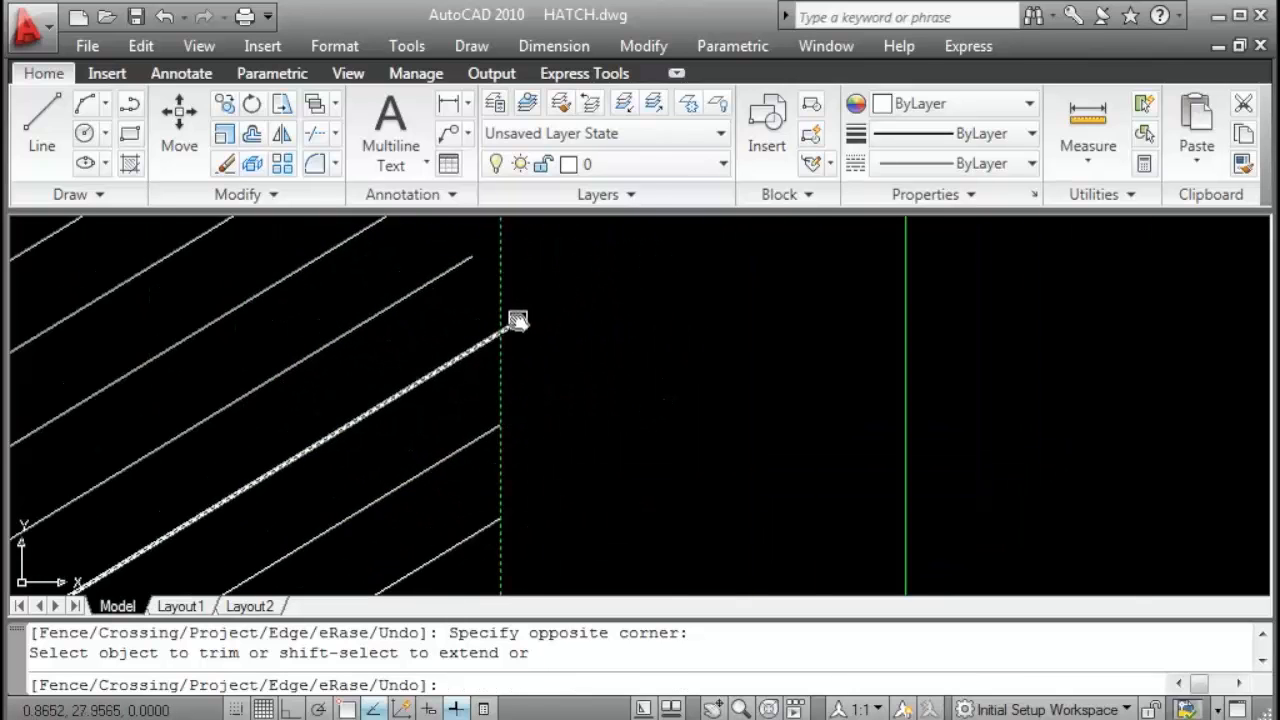
scroll(586, 337, "down", 1)
key("Escape")
Extend the two short diagonal lines near the first square's upper-right corner to its right edge.
type("ex")
key("Return")
left_click(602, 290)
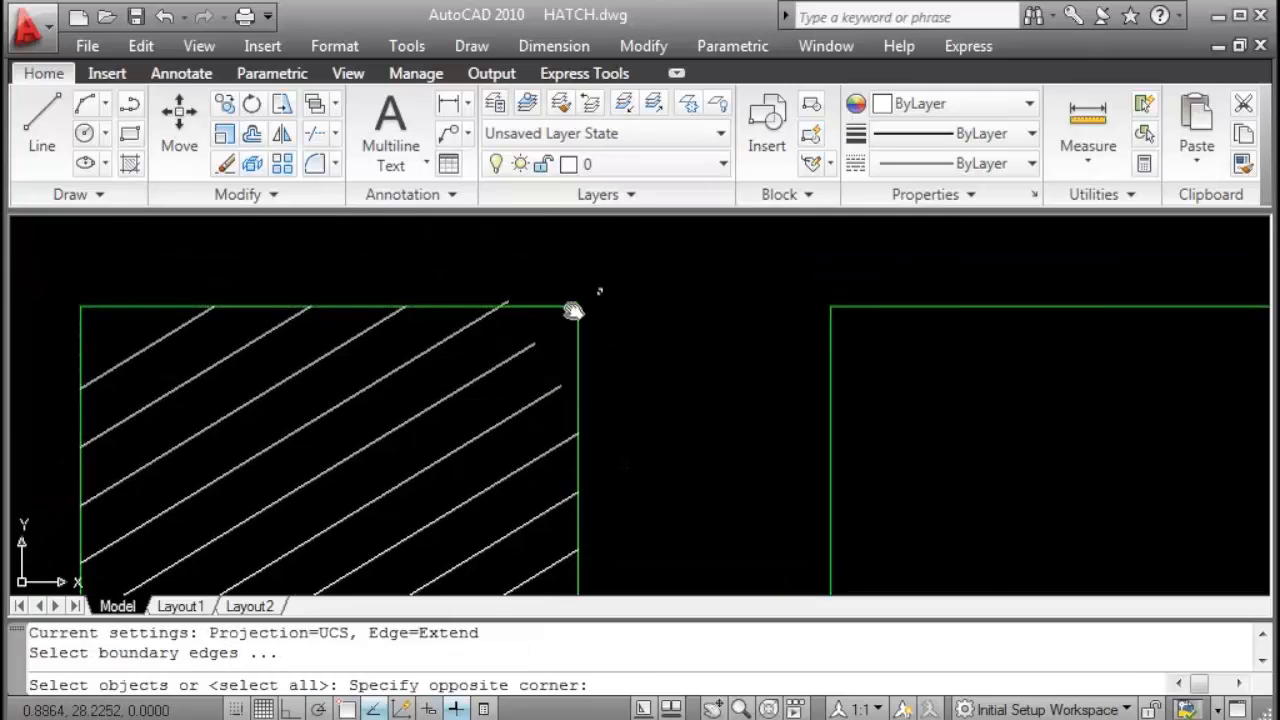
left_click(565, 318)
key("Return")
left_click(554, 343)
left_click(518, 403)
key("Escape")
scroll(514, 406, "down", 4)
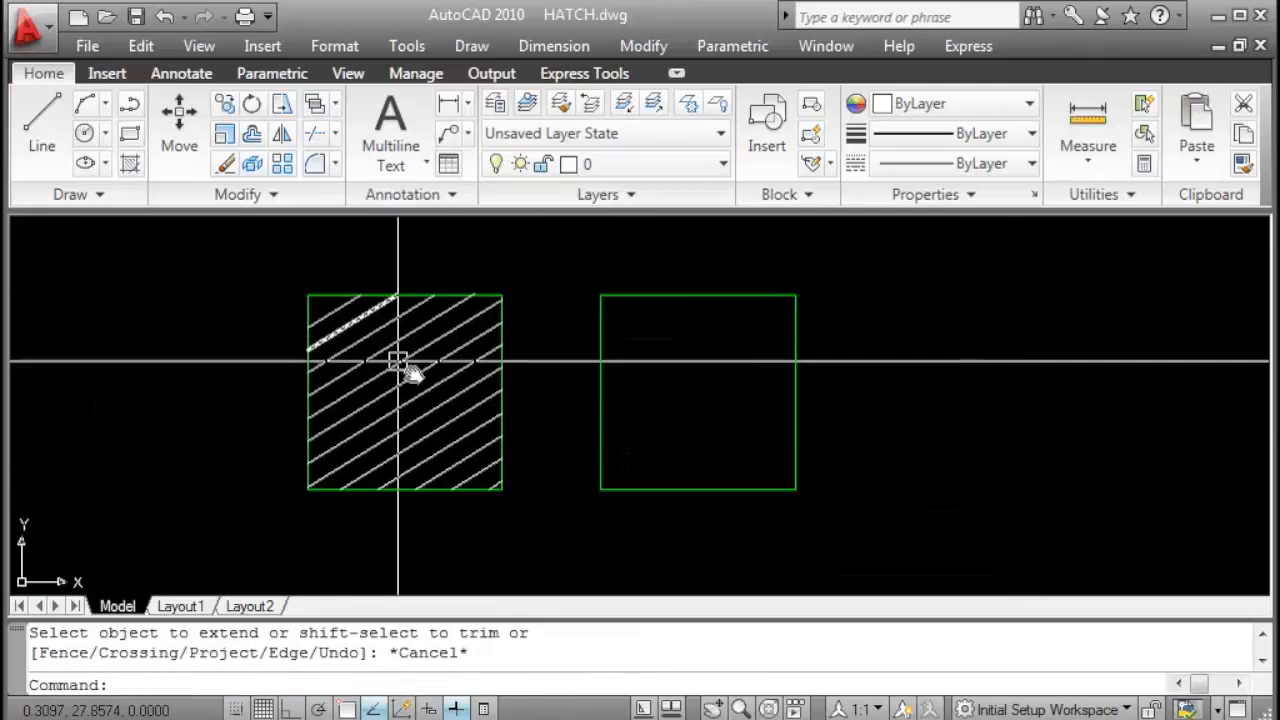
key("Escape")
Draw a small brick-shaped rectangle inside the second square, just above its bottom edge.
middle_click_drag(565, 434, 405, 437)
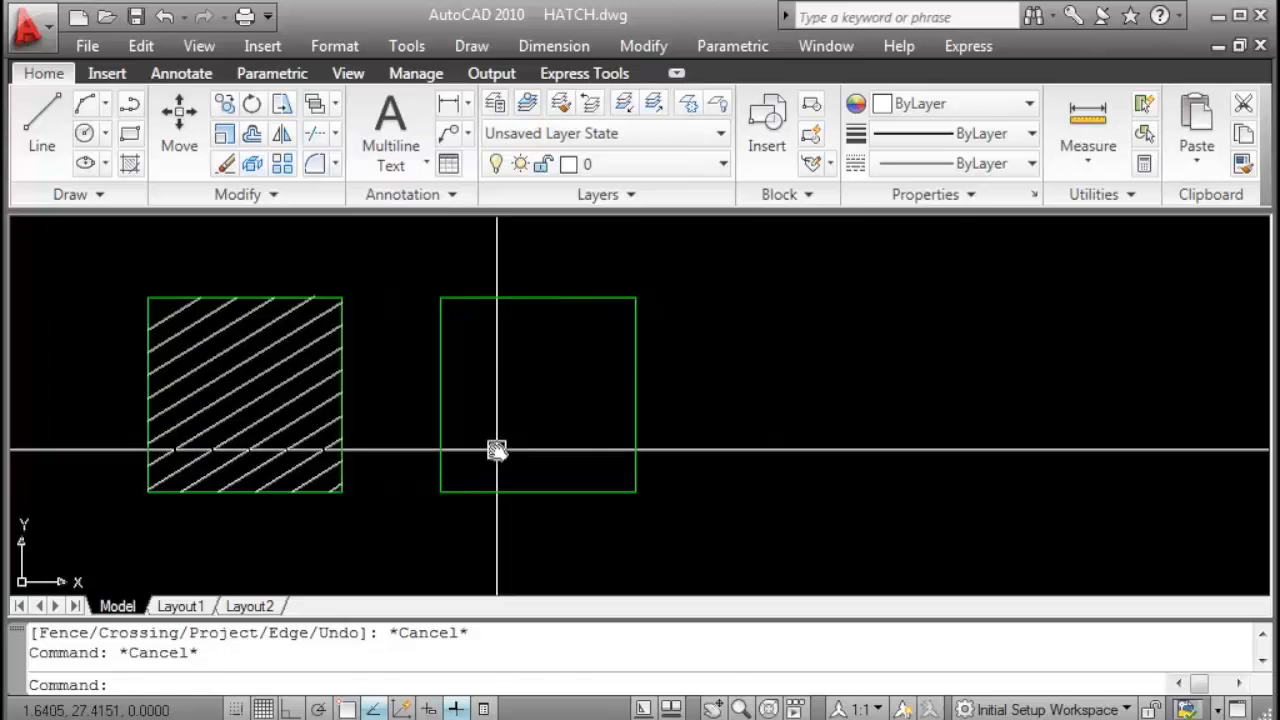
type("rec")
key("Return")
scroll(457, 457, "up", 4)
left_click(470, 548)
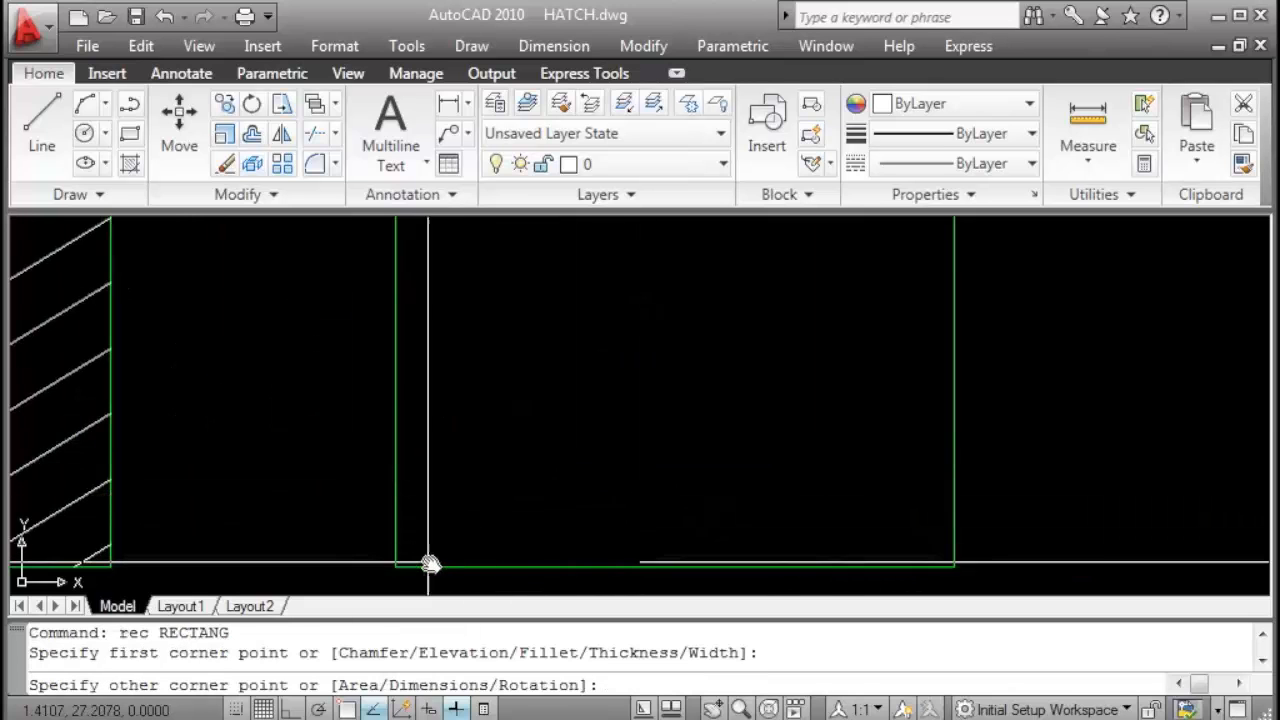
left_click(482, 560)
middle_click_drag(586, 472, 599, 411)
Move the small rectangle into the lower-left corner of the second square.
left_click(601, 411)
left_click(583, 446)
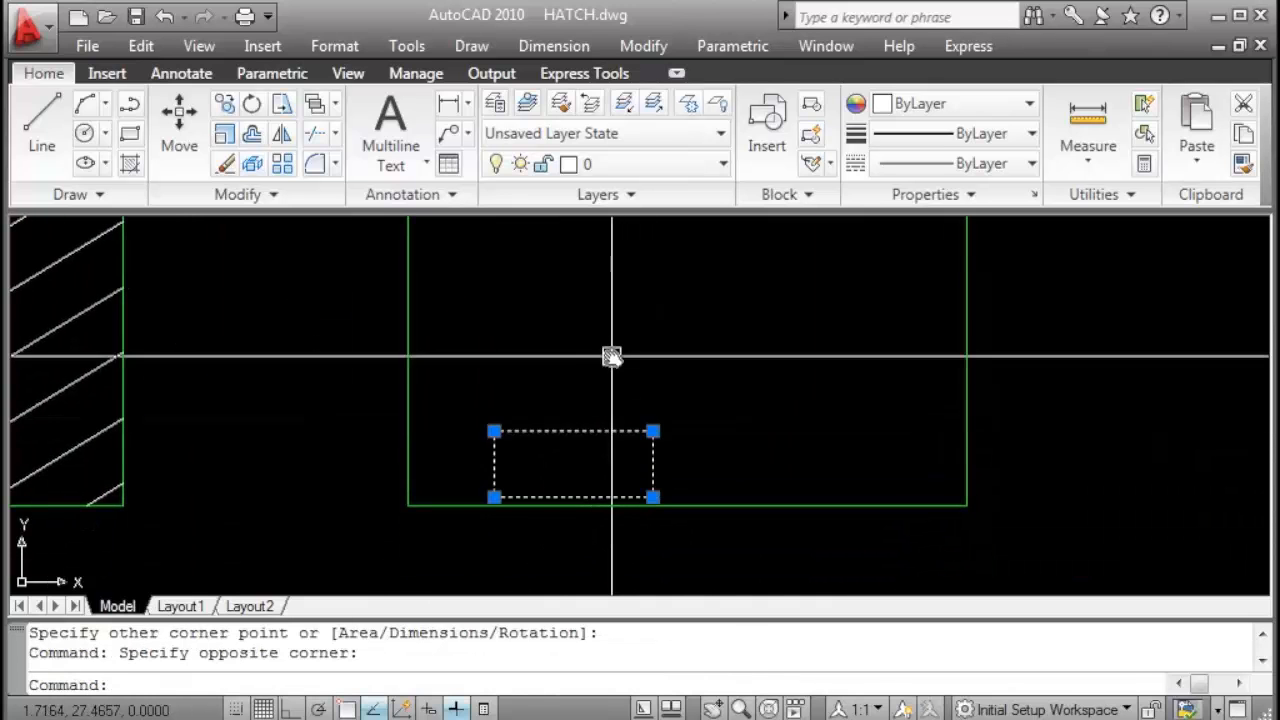
type("m")
key("Return")
left_click(648, 335)
left_click(566, 336)
Copy the brick rectangle three times to the right with Ortho on, leaving narrow joints, to form the bottom row.
left_click(525, 425)
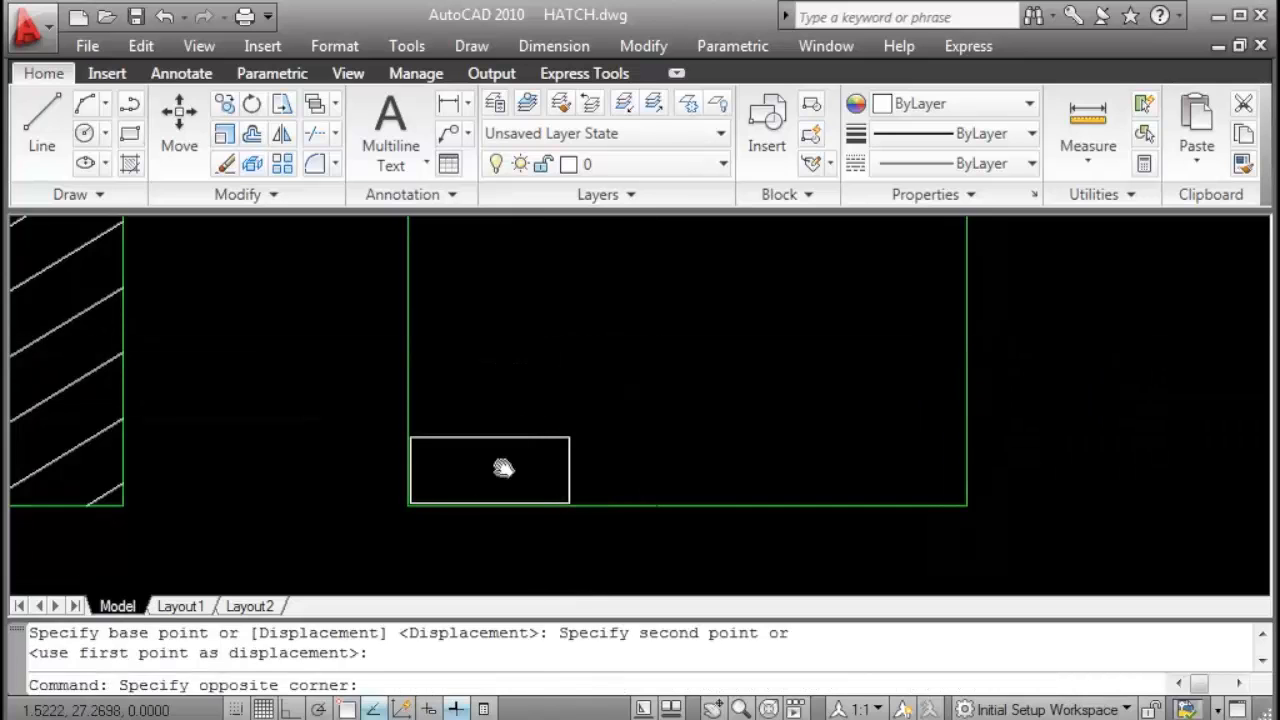
left_click(500, 464)
type("co")
key("Return")
left_click(491, 379)
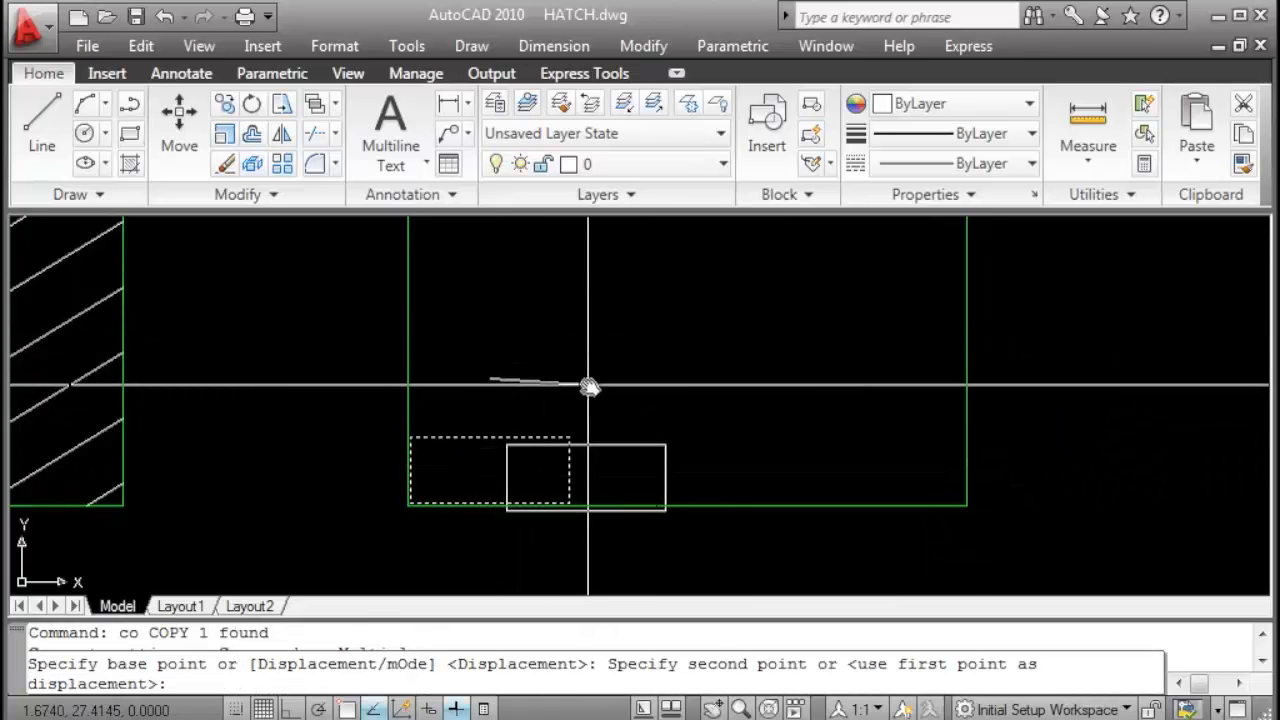
key("F7")
key("F7")
key("F8")
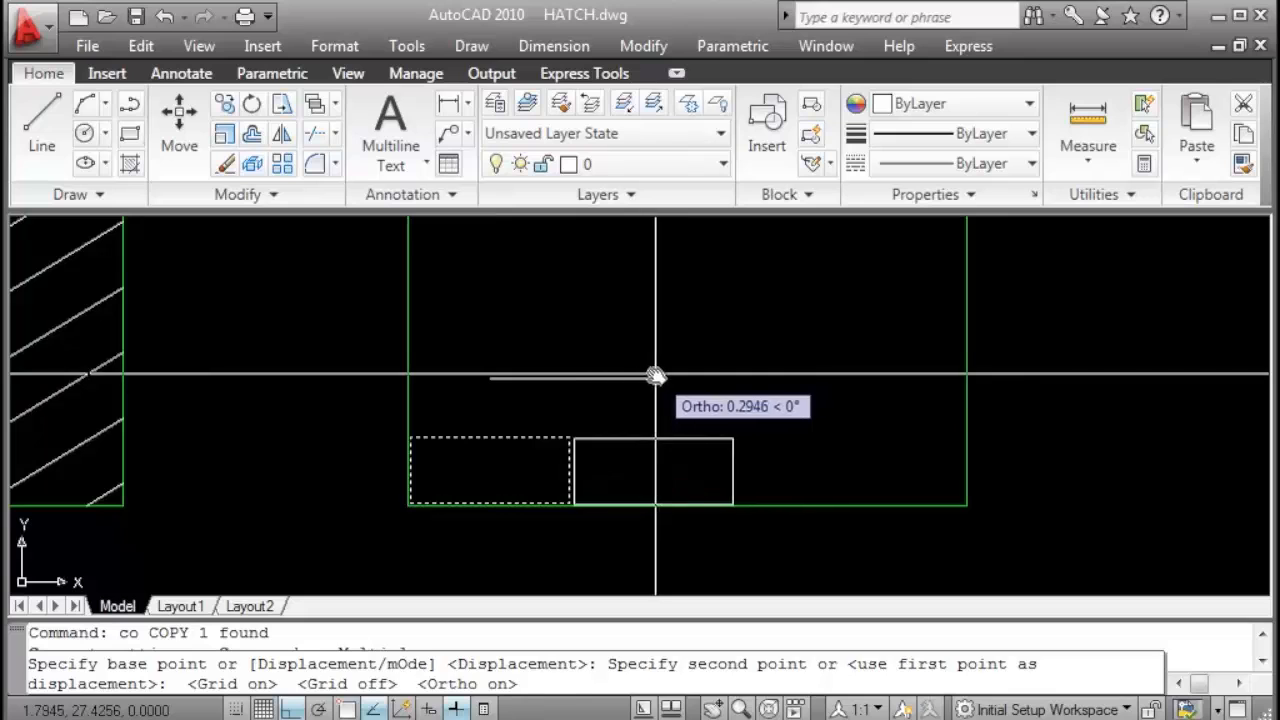
left_click(655, 375)
left_click(819, 373)
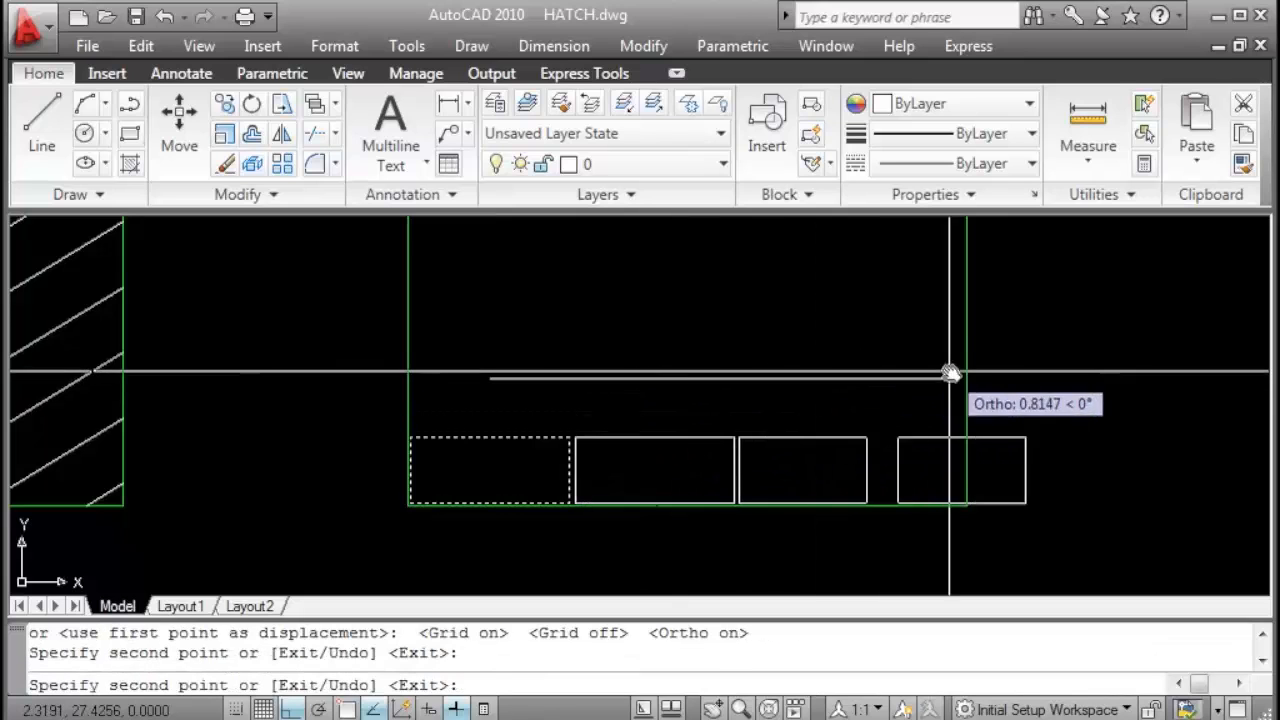
left_click(982, 373)
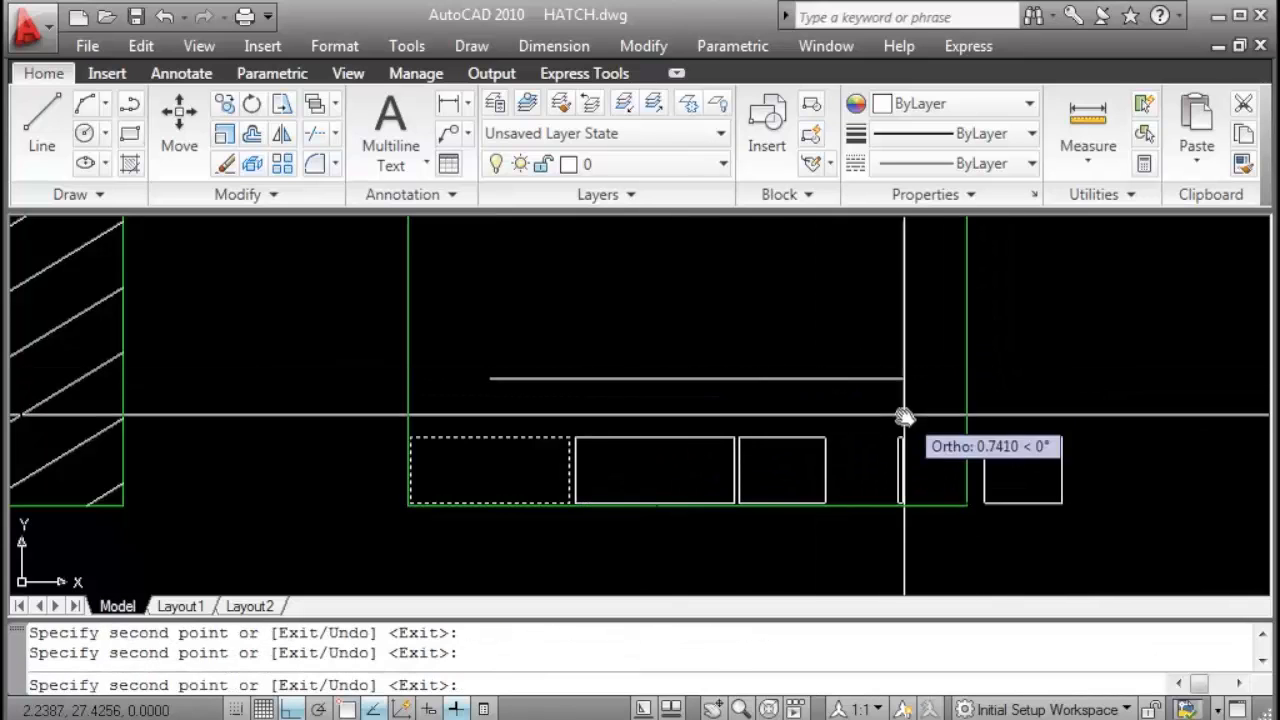
key("Escape")
Copy the four-brick bottom row straight up to form a second row with a narrow joint.
left_click(931, 403)
left_click(537, 472)
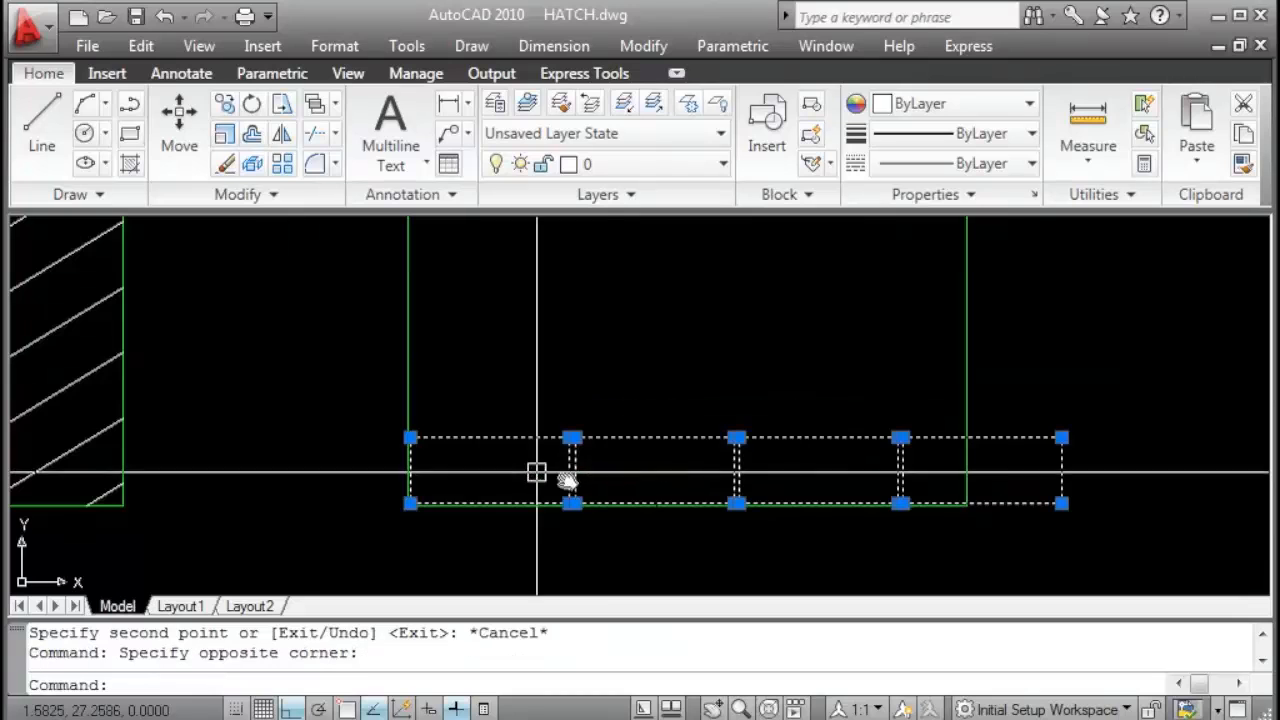
type("co")
key("Return")
left_click(636, 472)
left_click(657, 400)
key("Escape")
Move the second brick row about half a brick to the right to stagger it.
left_click(924, 335)
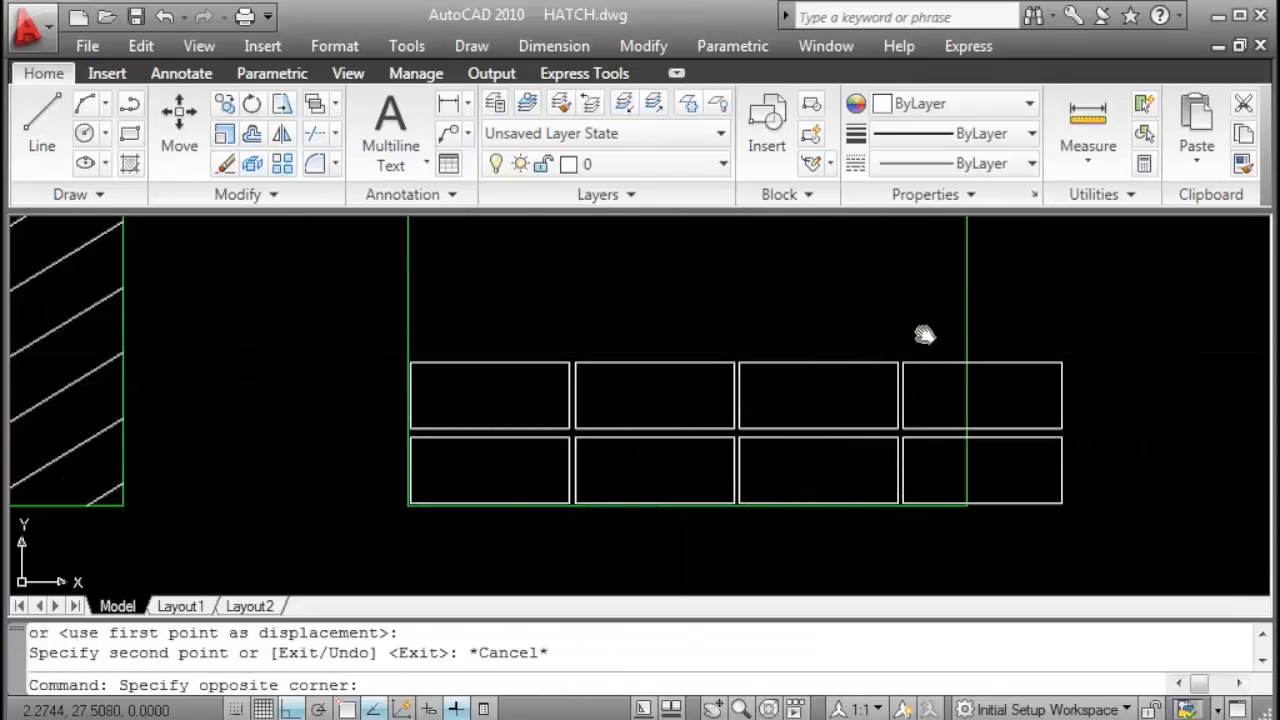
left_click(531, 409)
type("m")
key("Return")
left_click(610, 309)
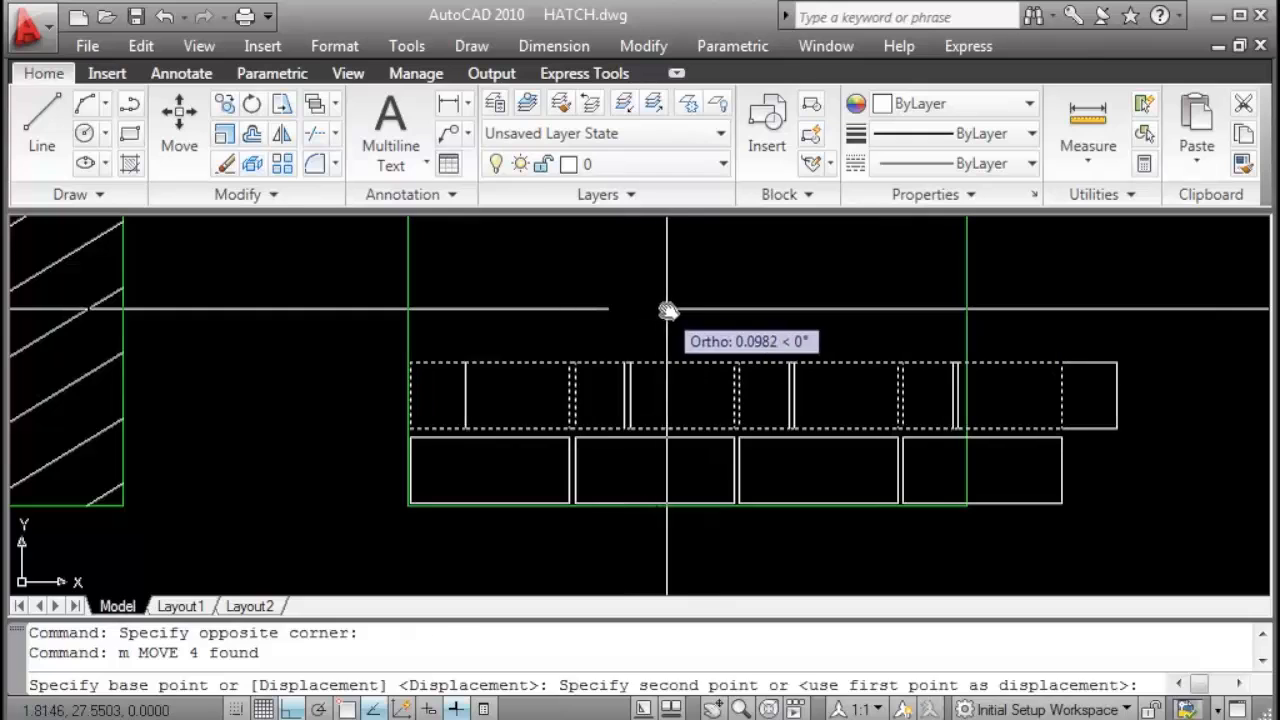
left_click(696, 310)
Copy the second row's leftmost brick to the left, so the row extends across the square's left edge.
left_click(510, 385)
type("c")
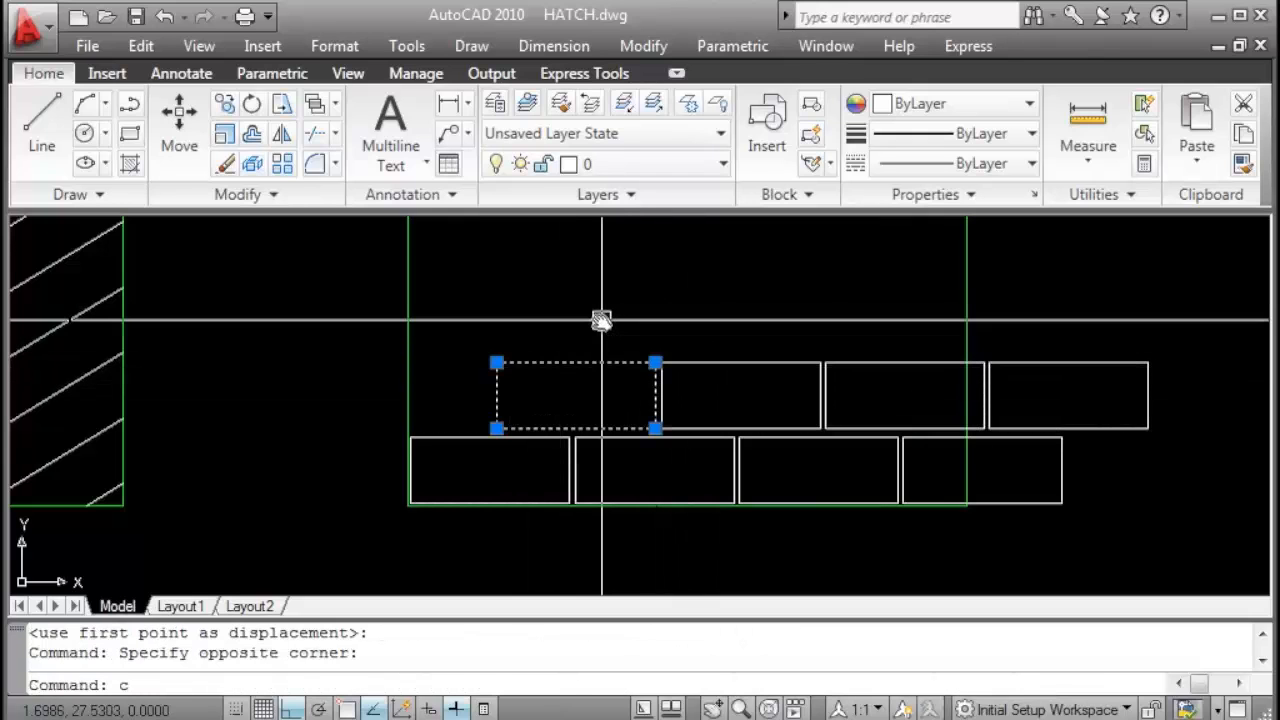
type("o")
key("Return")
left_click(601, 320)
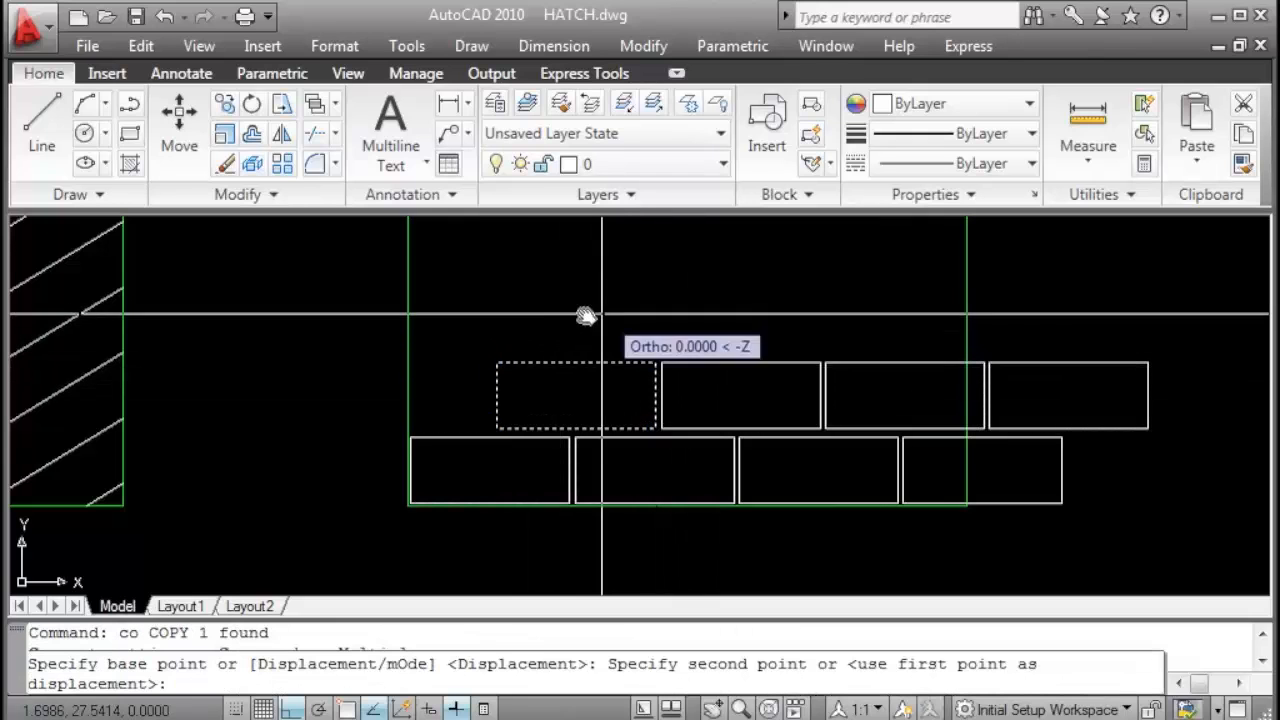
left_click(436, 315)
key("Escape")
Copy the two staggered brick rows straight up three times to cover the full height of the second square.
left_click(940, 334)
left_click(540, 445)
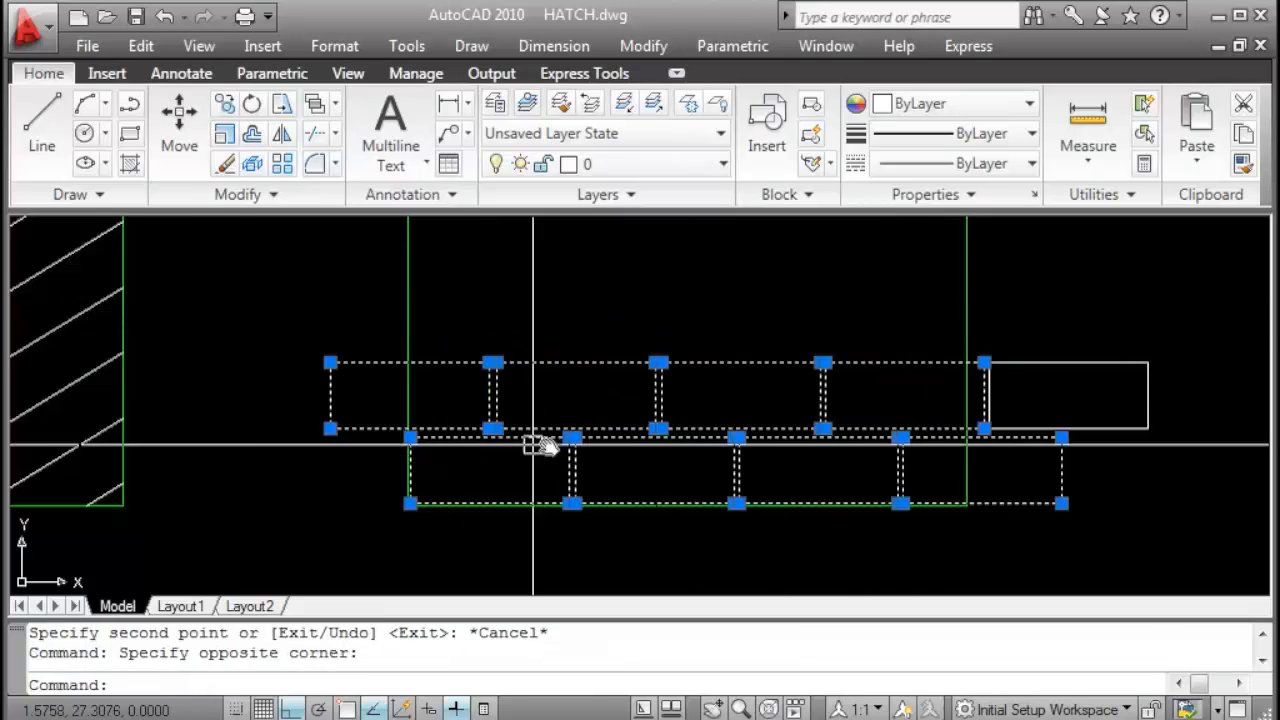
scroll(540, 445, "down", 2)
middle_click_drag(548, 446, 464, 547)
type("co")
key("Return")
left_click(832, 436)
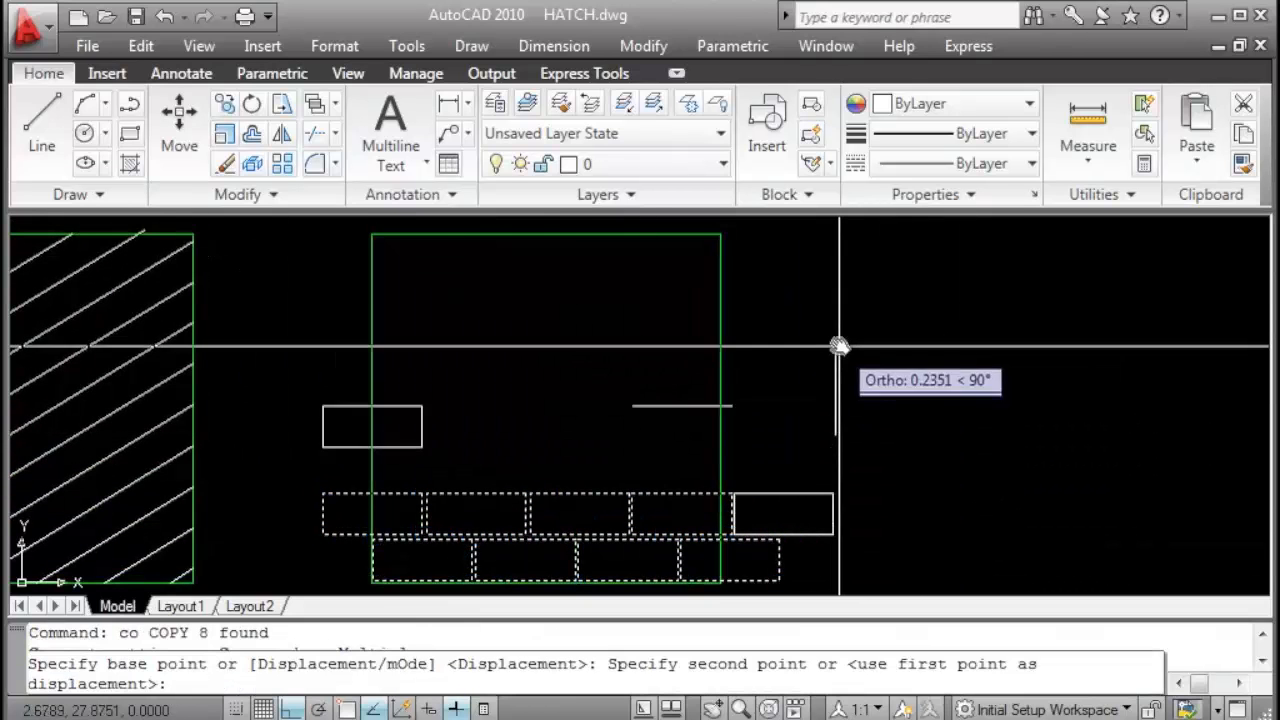
left_click(839, 346)
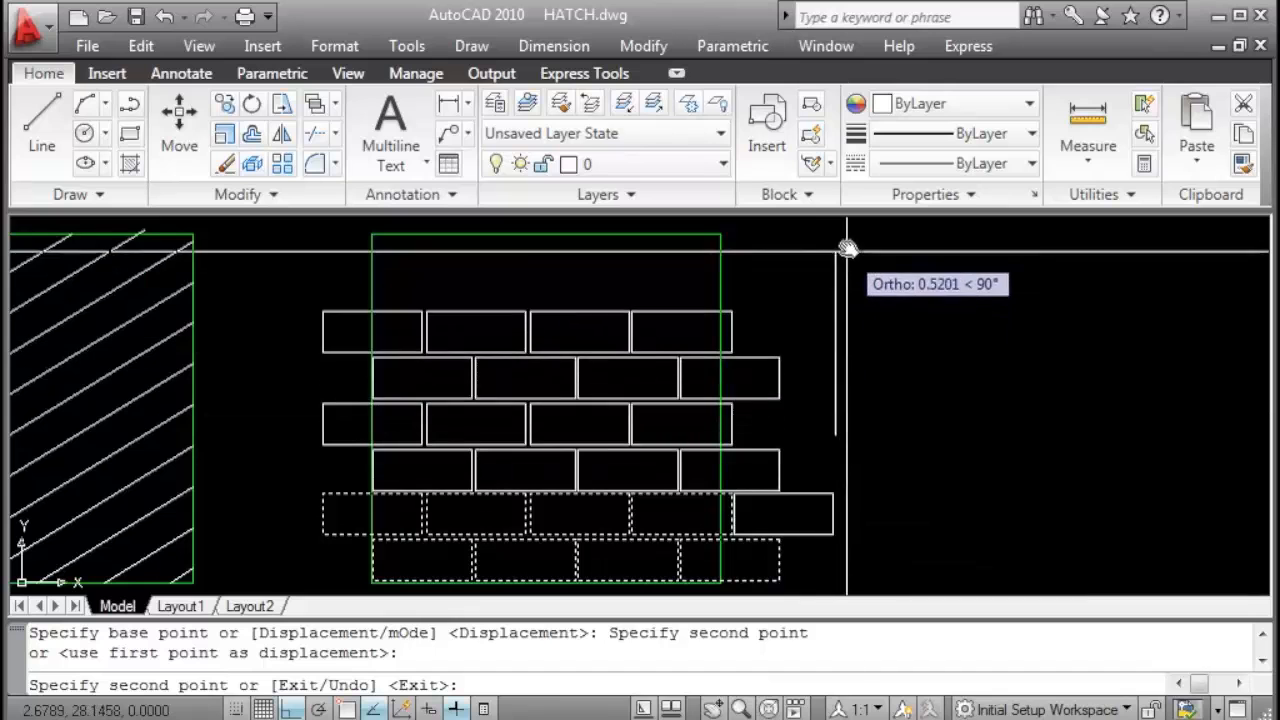
left_click(843, 250)
middle_click_drag(793, 342, 790, 440)
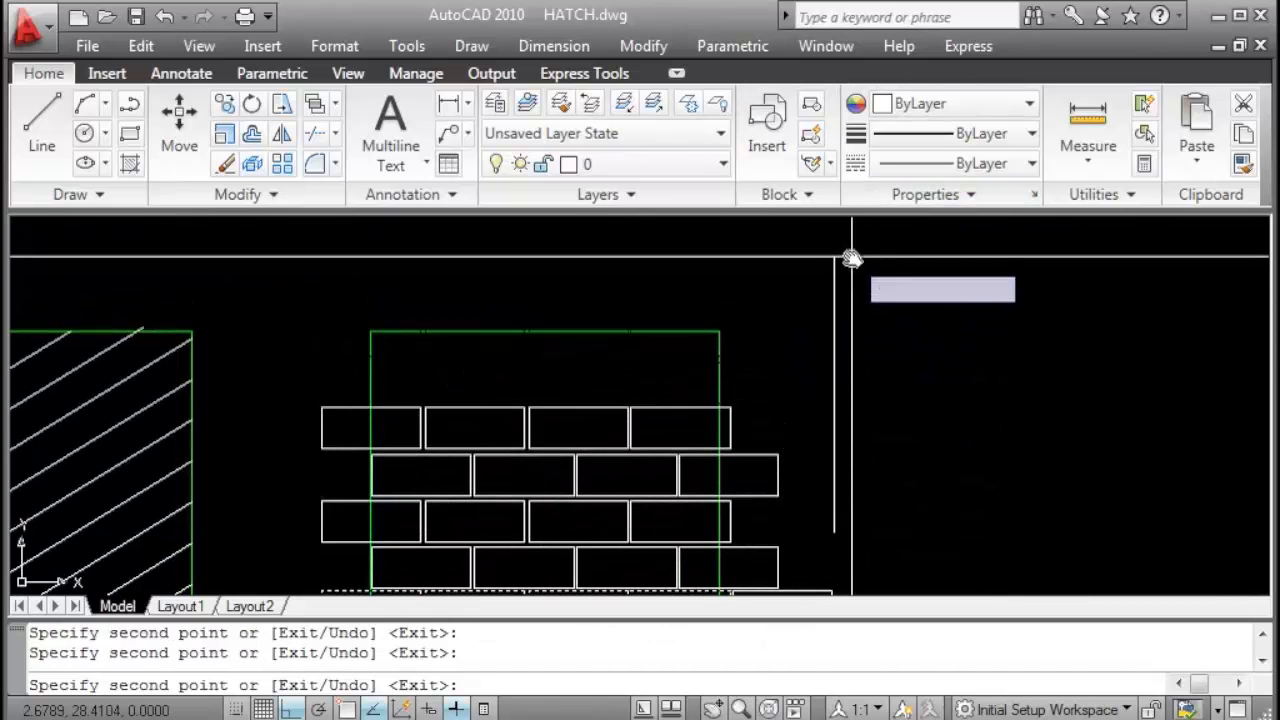
key("Escape")
Trim all brick parts that project beyond the second square, using the square as the cutting edge.
scroll(830, 300, "down", 3)
type("tr")
key("Return")
scroll(760, 318, "up", 3)
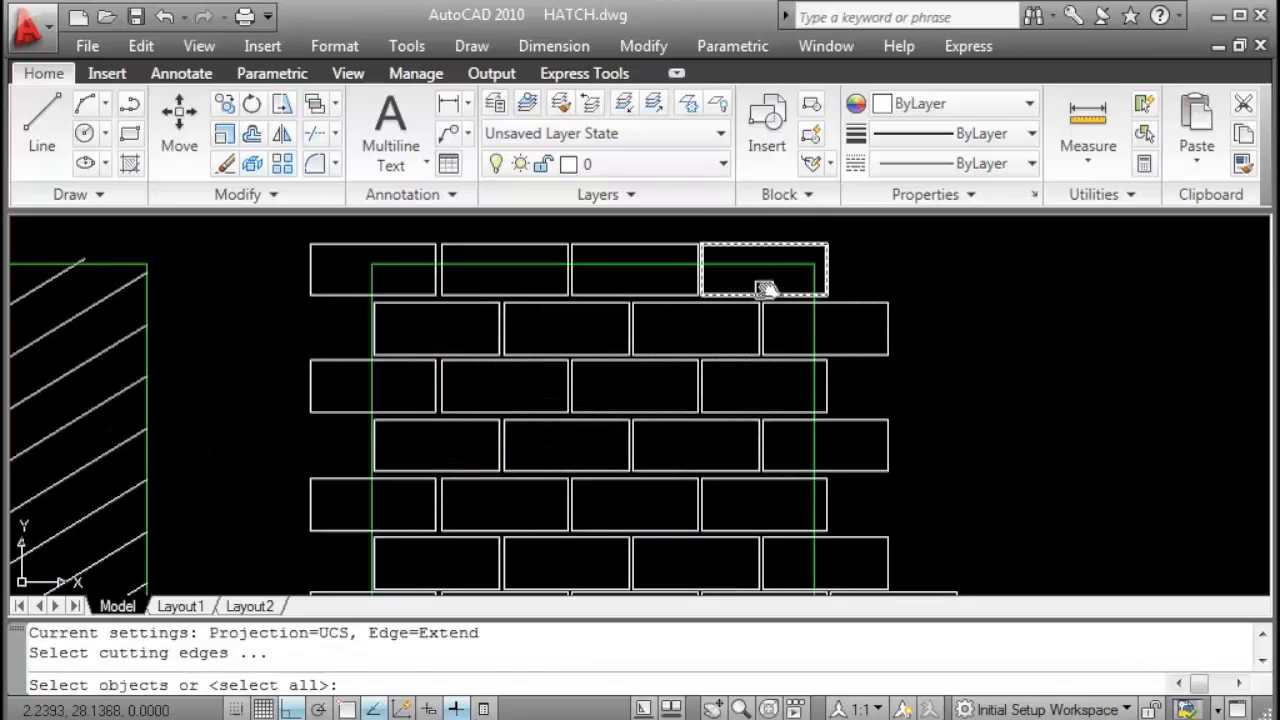
left_click(775, 265)
left_click(344, 253)
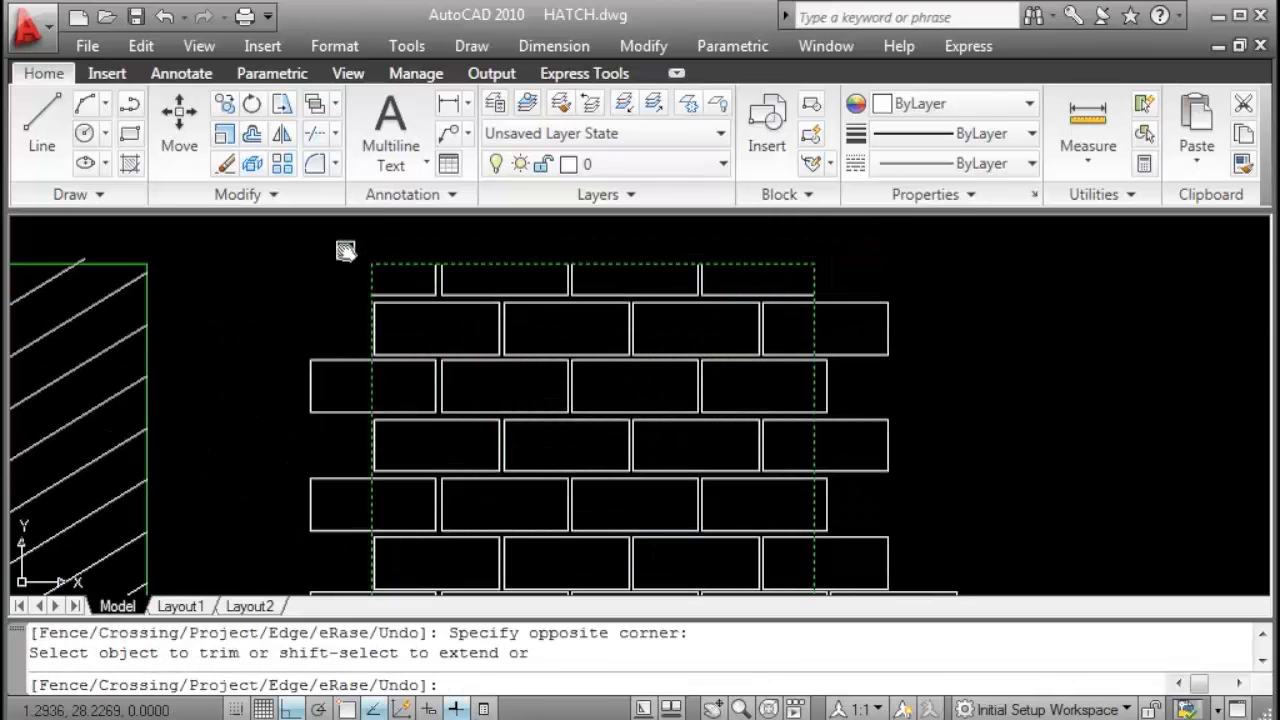
scroll(340, 300, "down", 2)
left_click(294, 482)
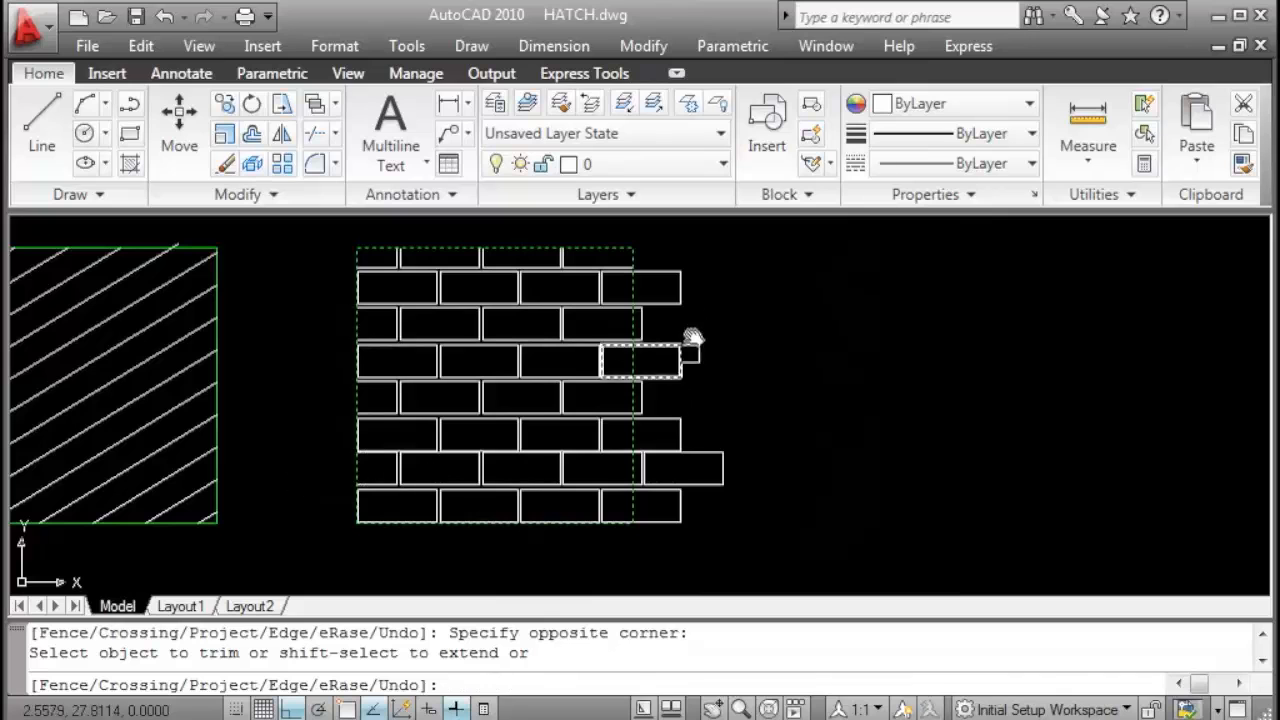
left_click(640, 544)
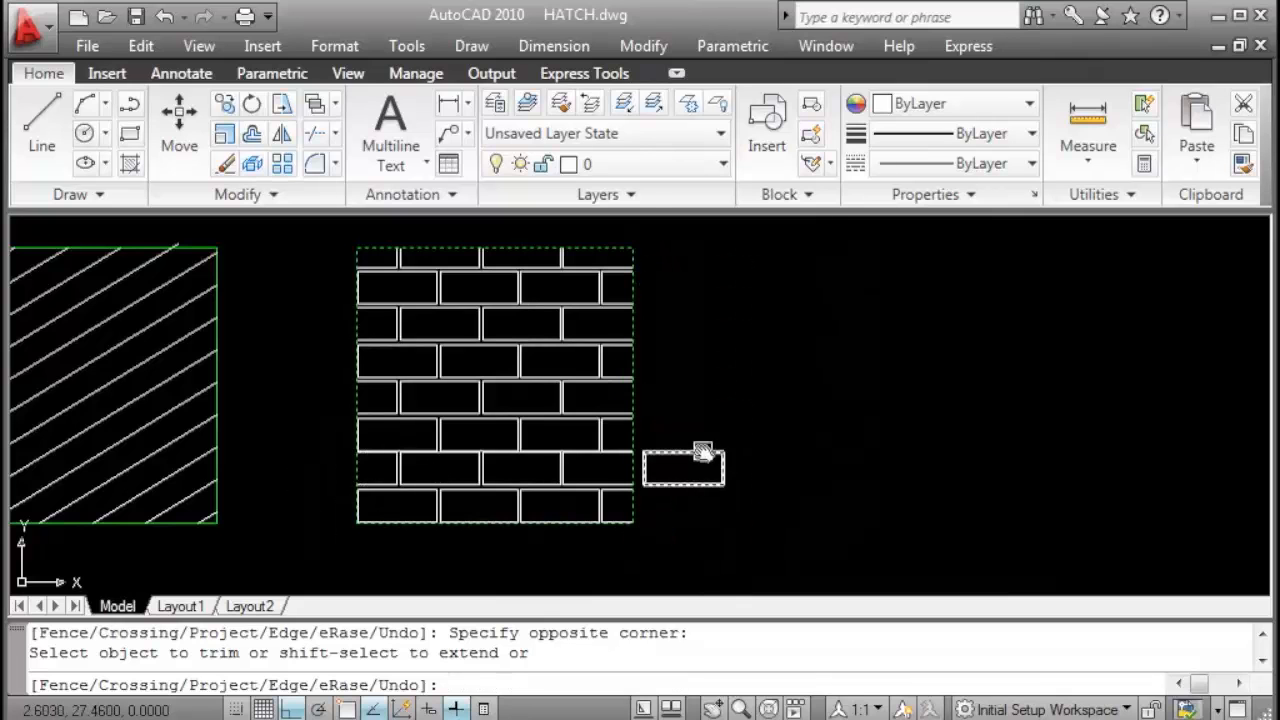
Erase the leftover brick outside the second square's right edge.
key("Escape")
left_click(686, 452)
type("e")
key("Return")
key("Escape")
Open the Hatch and Gradient dialog, collapse its additional options, and close it without creating a hatch.
middle_click_drag(592, 391, 836, 404)
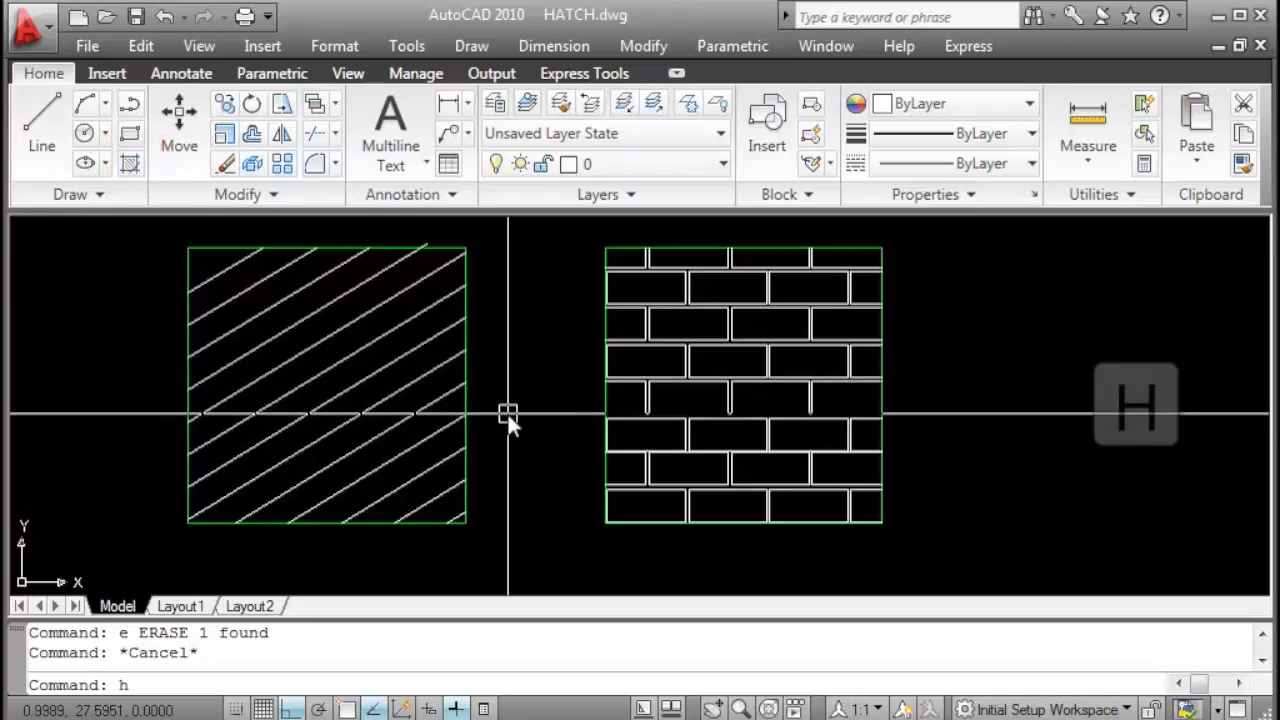
key("Return")
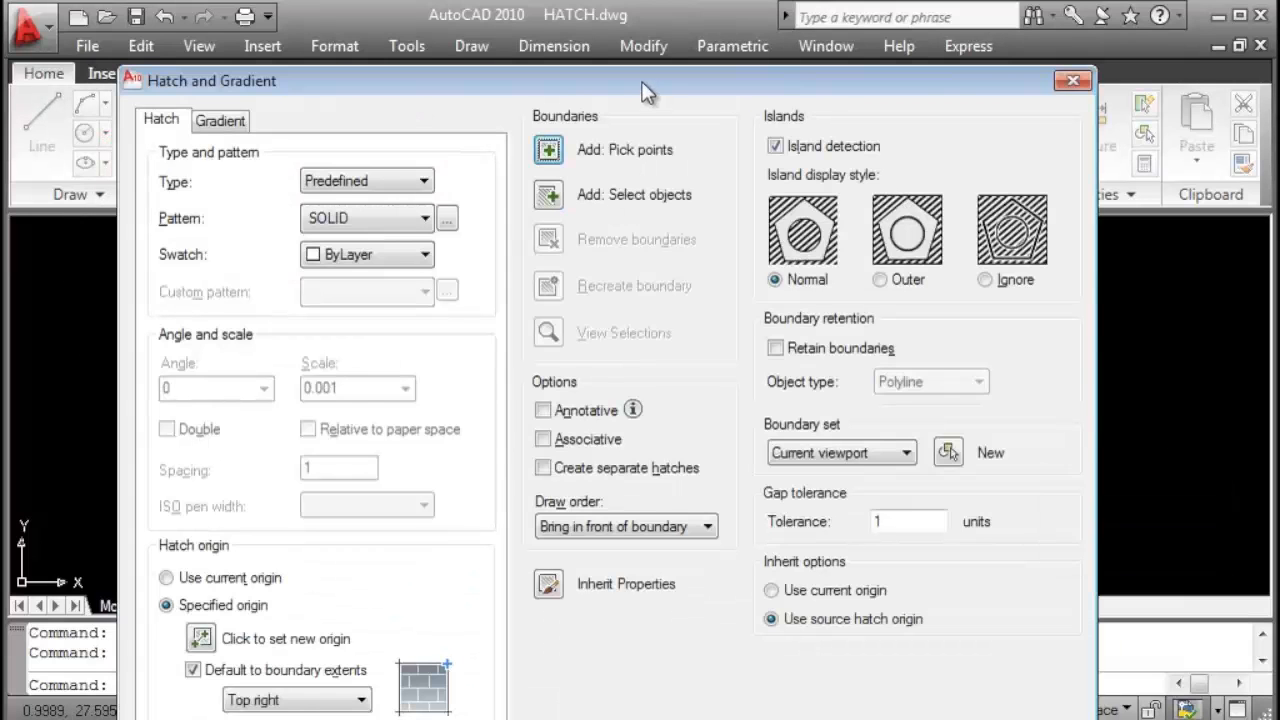
left_click_drag(645, 92, 570, 26)
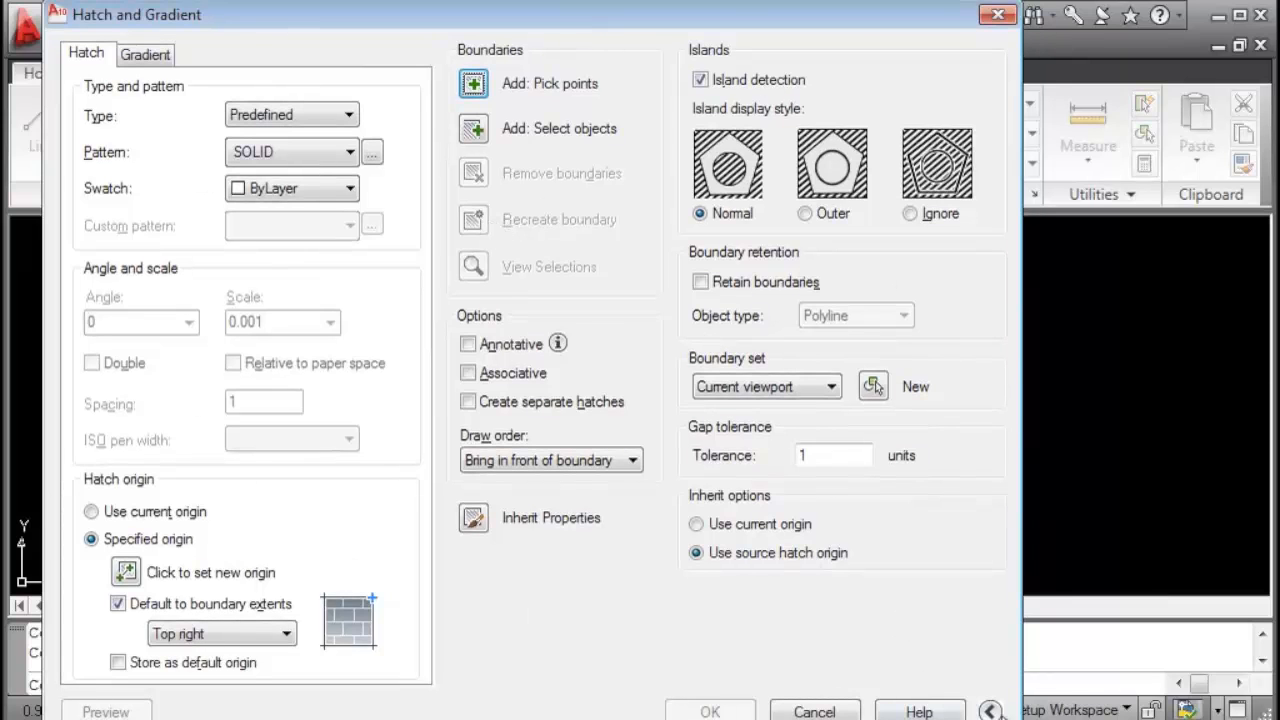
left_click(990, 711)
left_click_drag(487, 27, 535, 25)
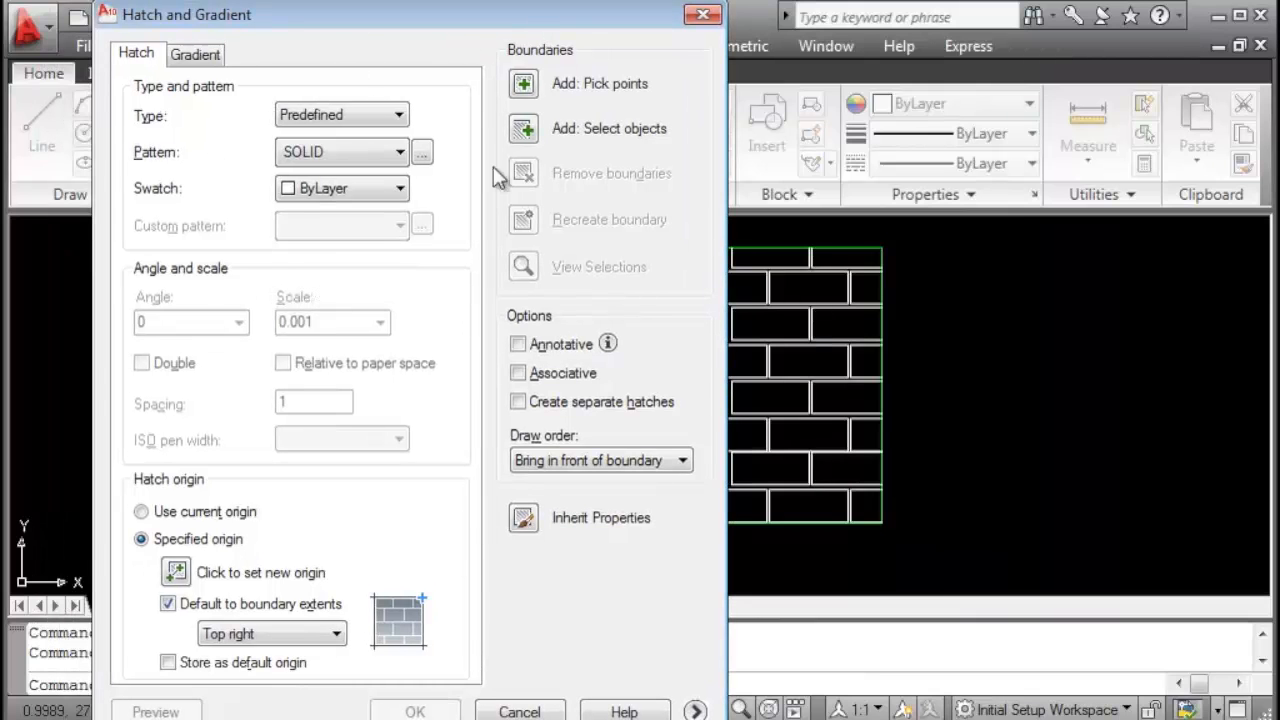
left_click(705, 17)
scroll(978, 328, "down", 5)
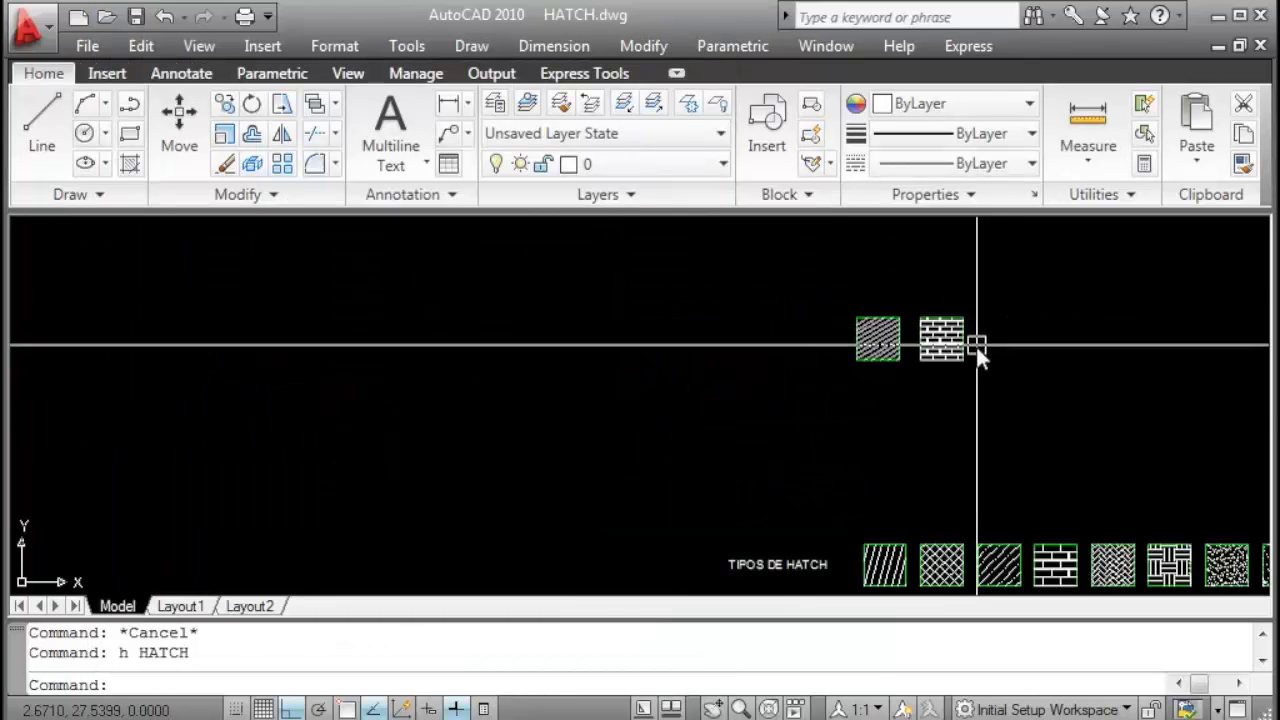
Examine the slanted-line and crosshatch samples in the TIPOS DE HATCH row, selecting each to check whether it is a single object.
middle_click_drag(1016, 546, 632, 437)
scroll(636, 441, "up", 2)
middle_click_drag(525, 485, 543, 406)
scroll(434, 409, "up", 2)
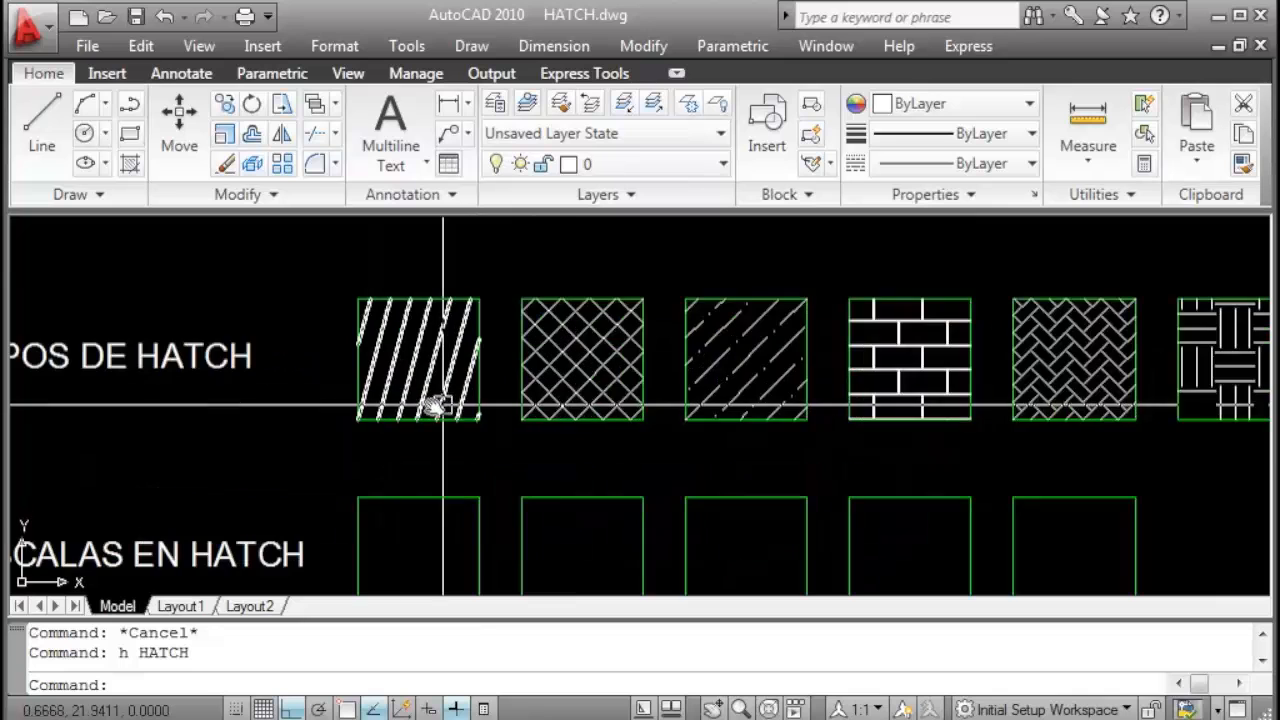
middle_click_drag(277, 354, 358, 378)
scroll(522, 360, "up", 2)
left_click(537, 358)
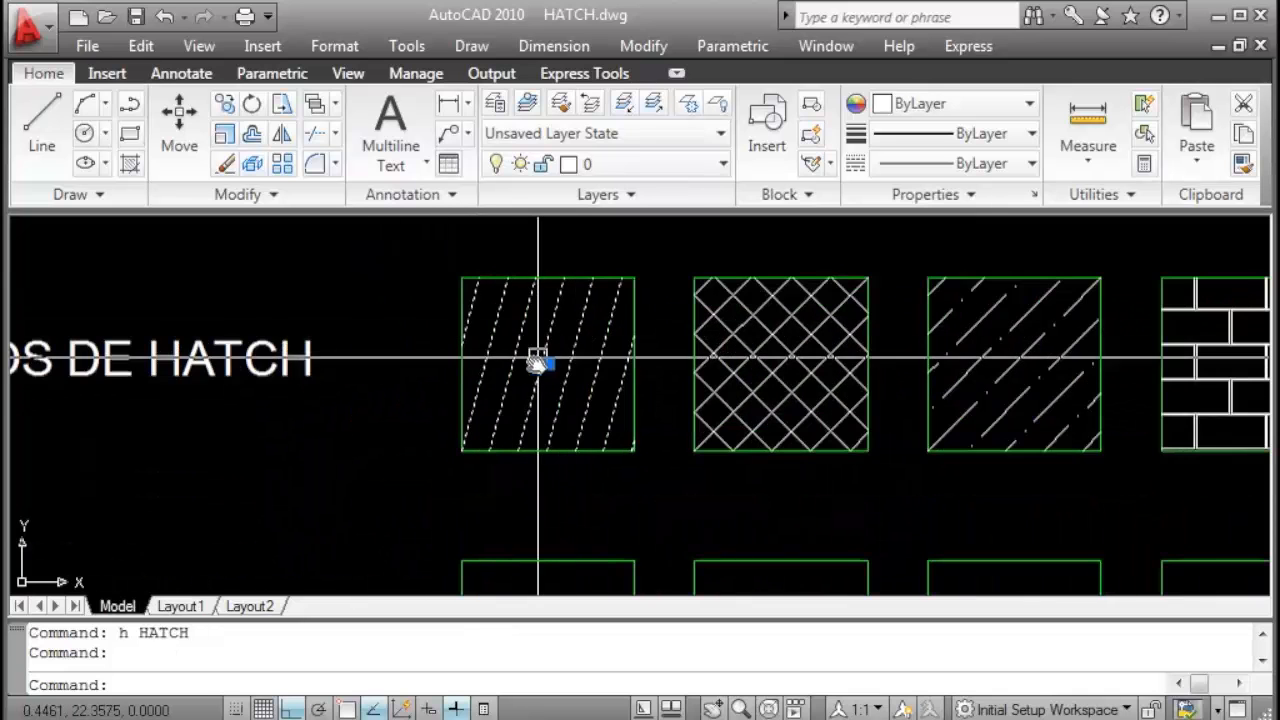
middle_click_drag(574, 380, 384, 383)
key("Escape")
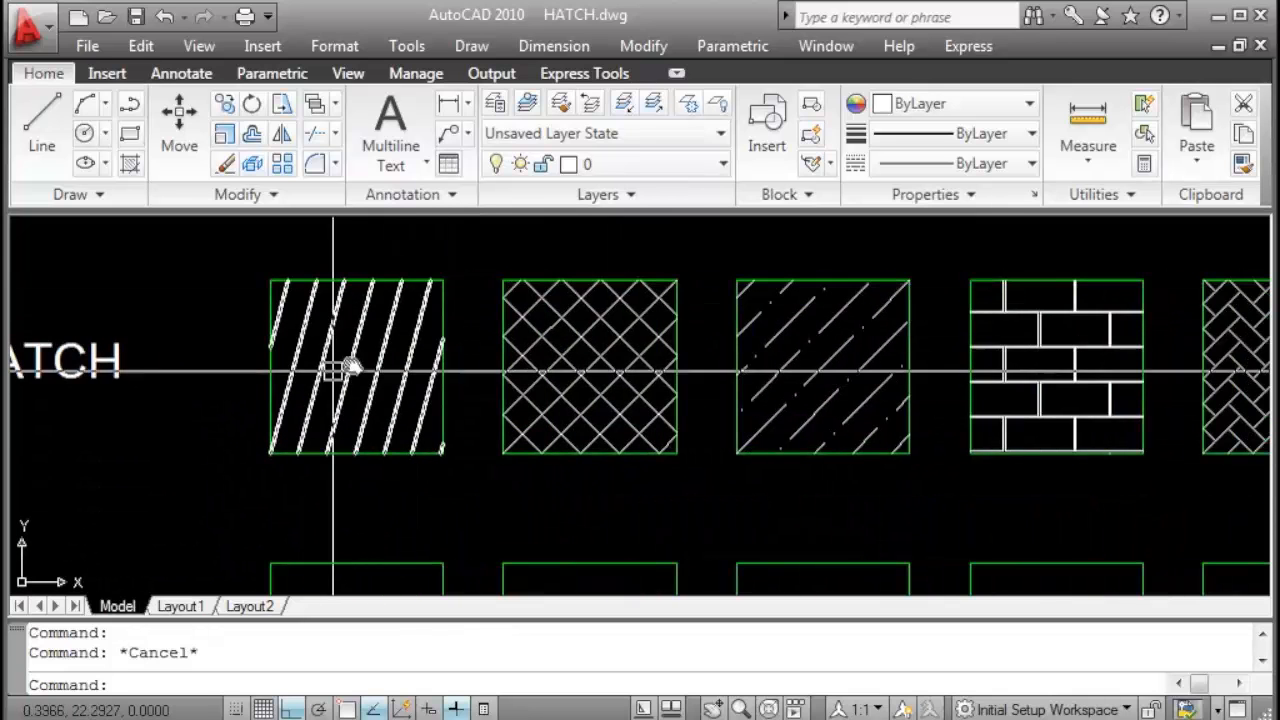
key("Escape")
middle_click_drag(602, 393, 441, 397)
scroll(460, 367, "up", 2)
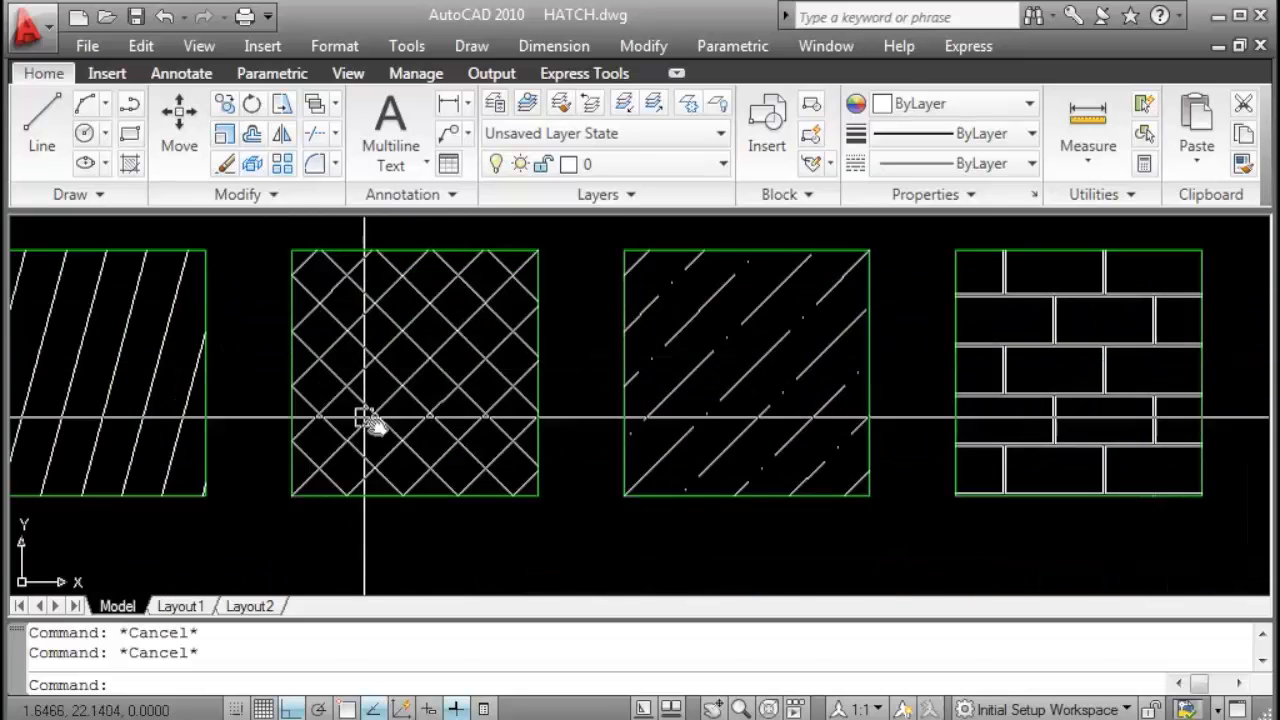
left_click(362, 356)
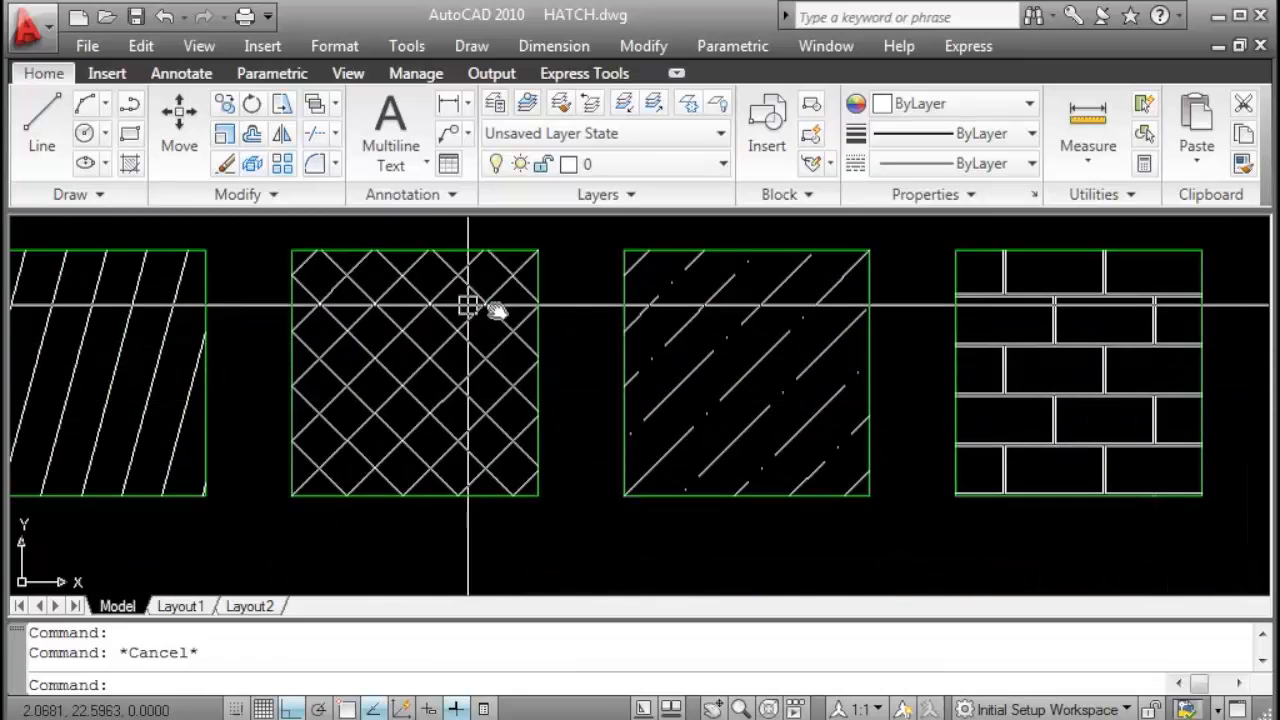
Examine the dash-dot, brick, herringbone and basket-weave hatch samples further along the TIPOS DE HATCH row.
middle_click_drag(734, 391, 486, 395)
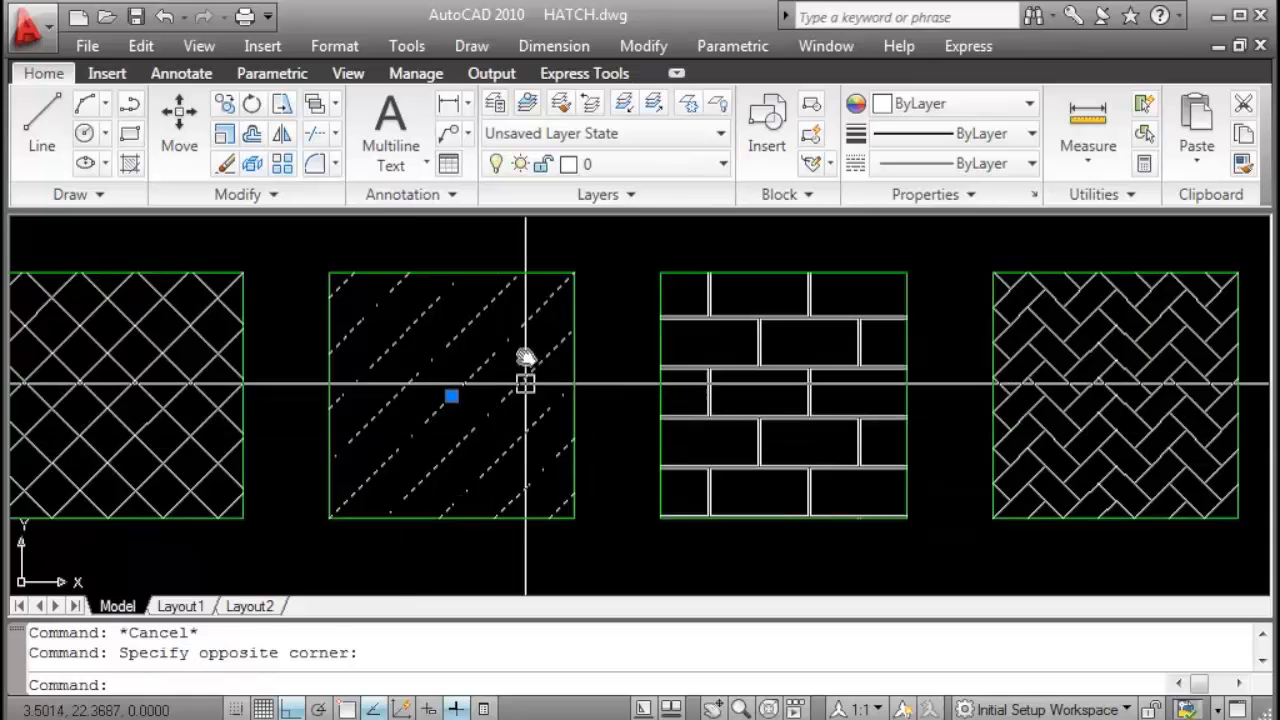
middle_click_drag(805, 427, 484, 434)
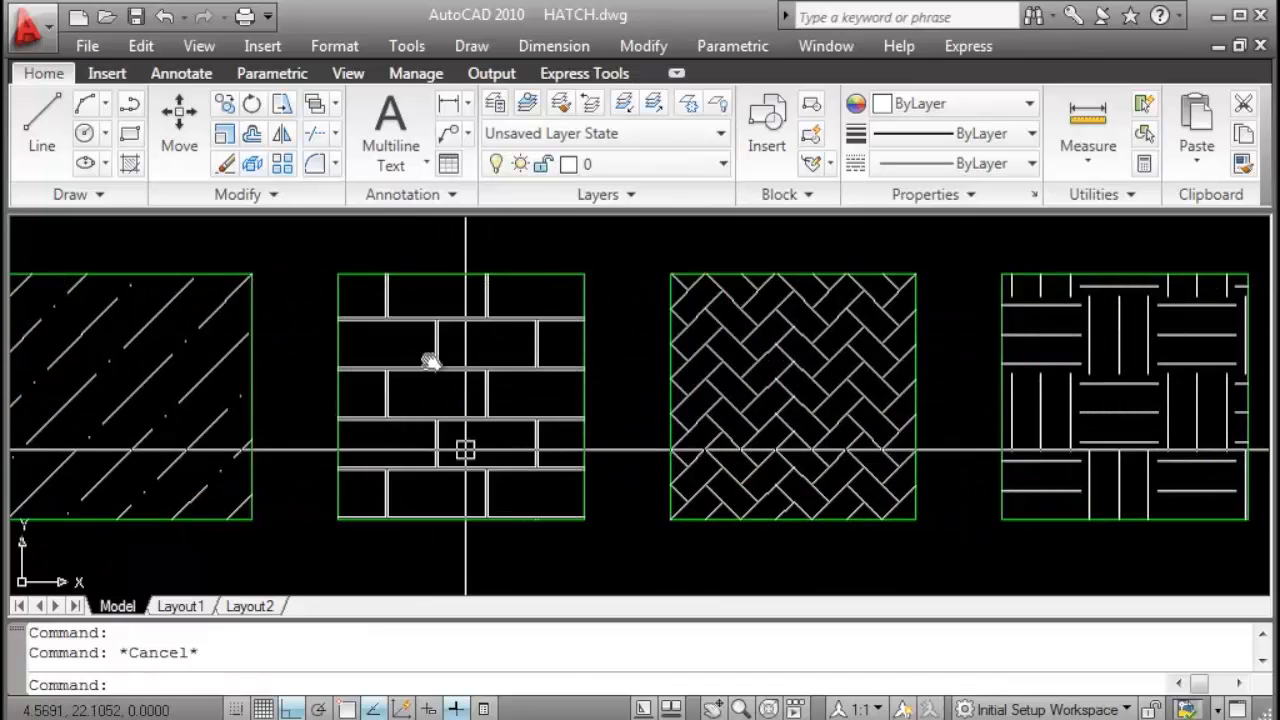
middle_click_drag(707, 396, 332, 399)
left_click(443, 415)
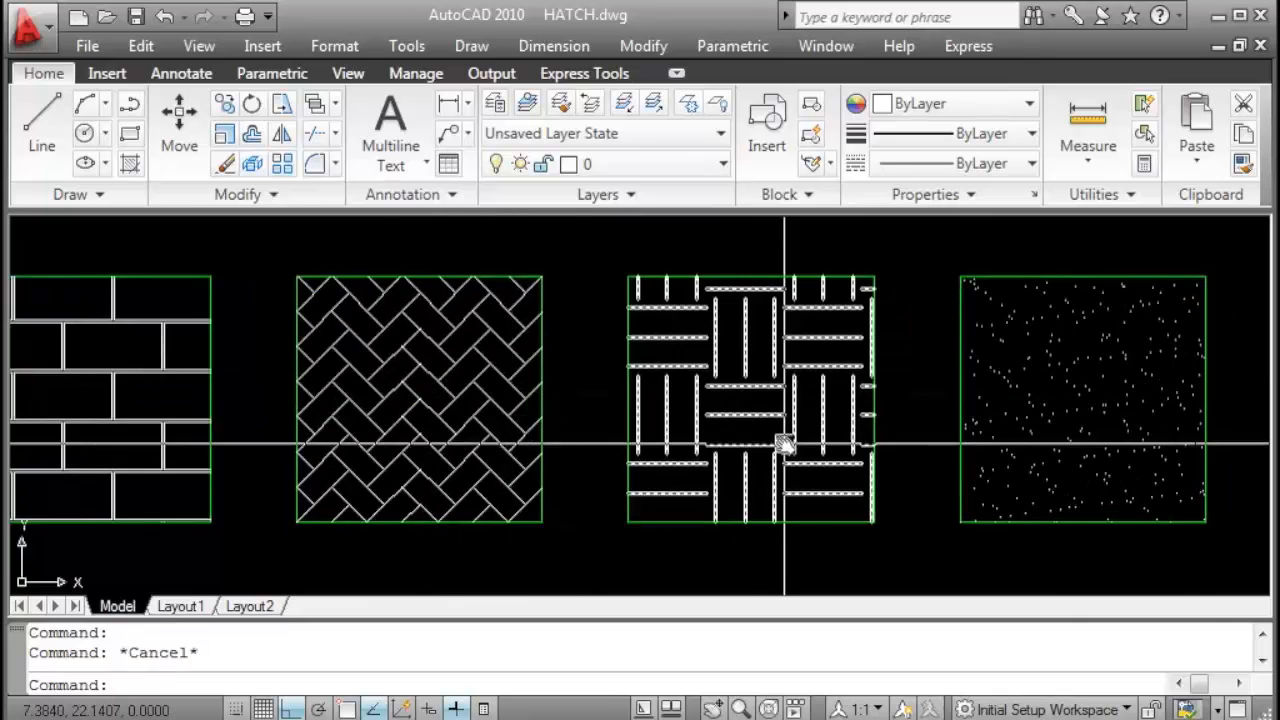
middle_click_drag(785, 445, 358, 410)
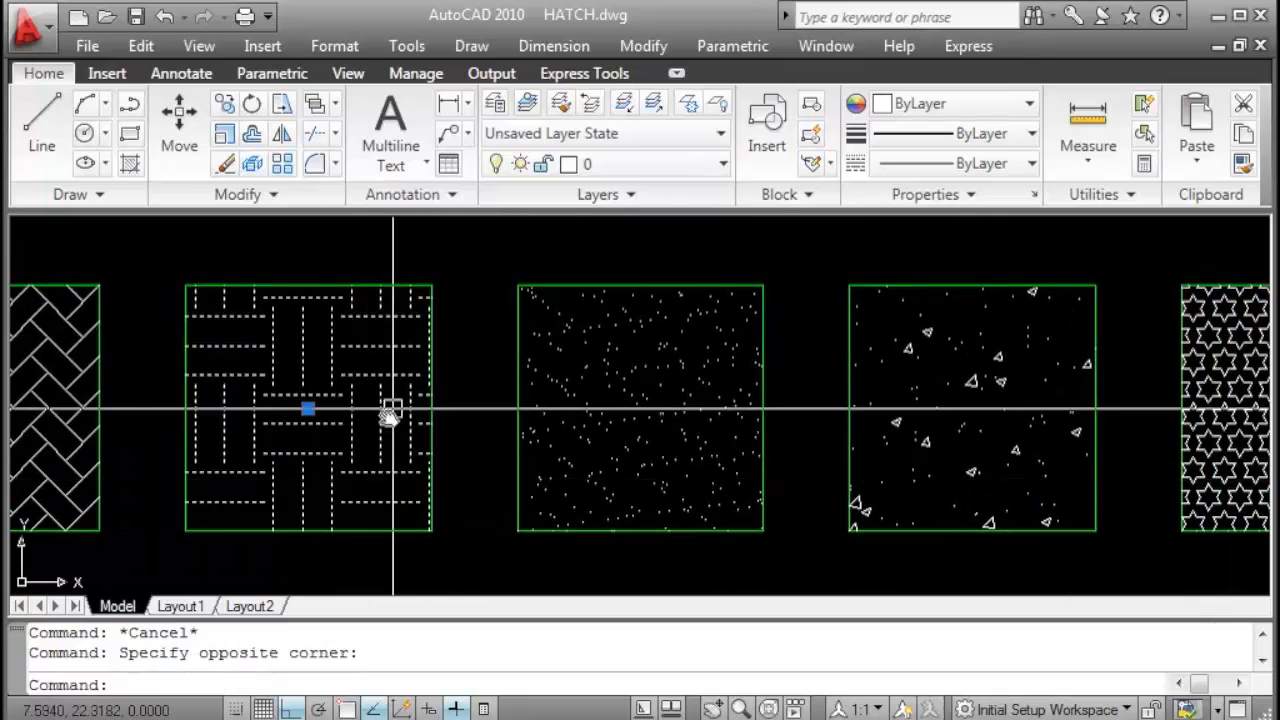
key("Escape")
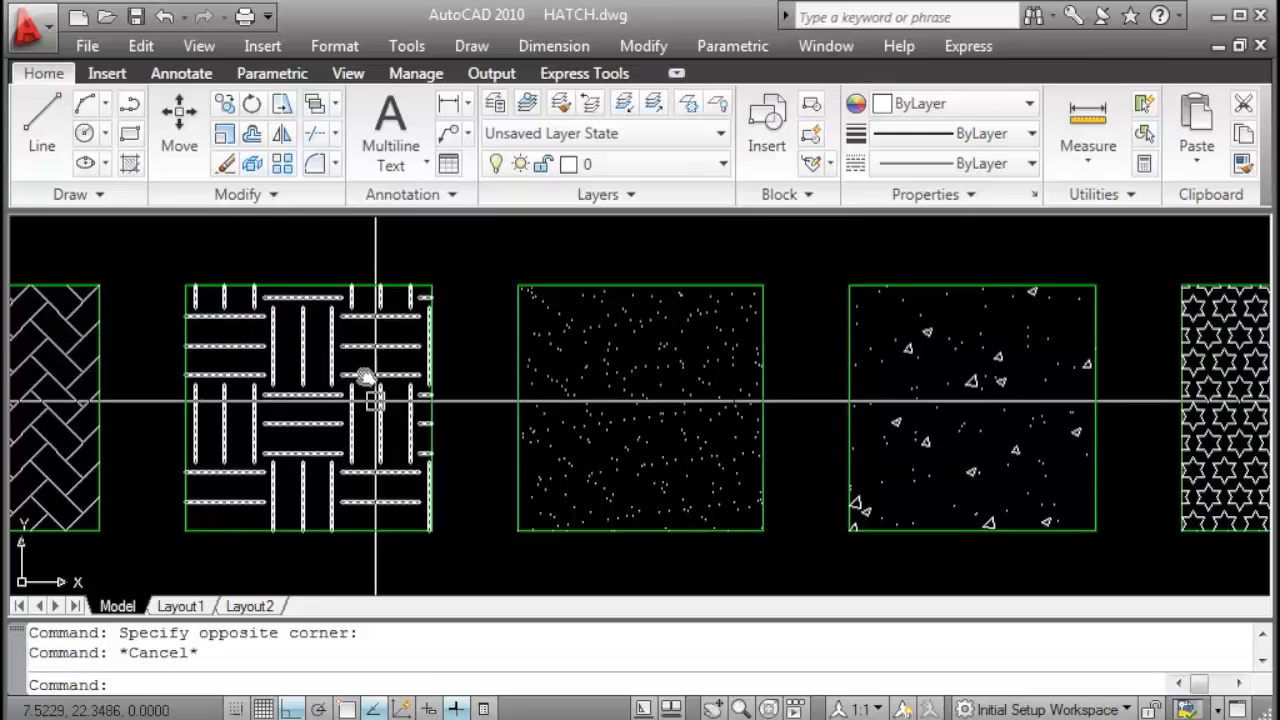
Examine the dotted, concrete, star and solid hatch samples at the end of the TIPOS DE HATCH row.
middle_click_drag(620, 435, 278, 399)
left_click(343, 391)
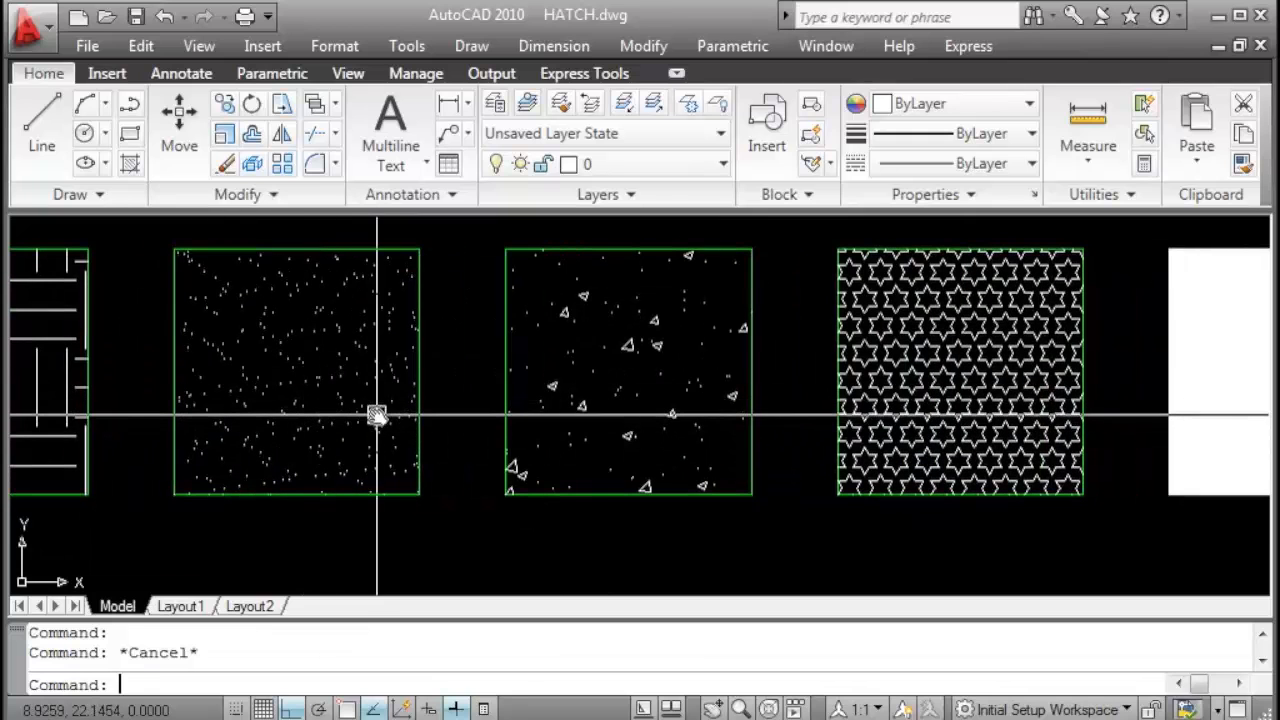
middle_click_drag(377, 415, 374, 452)
key("Escape")
scroll(687, 421, "up", 3)
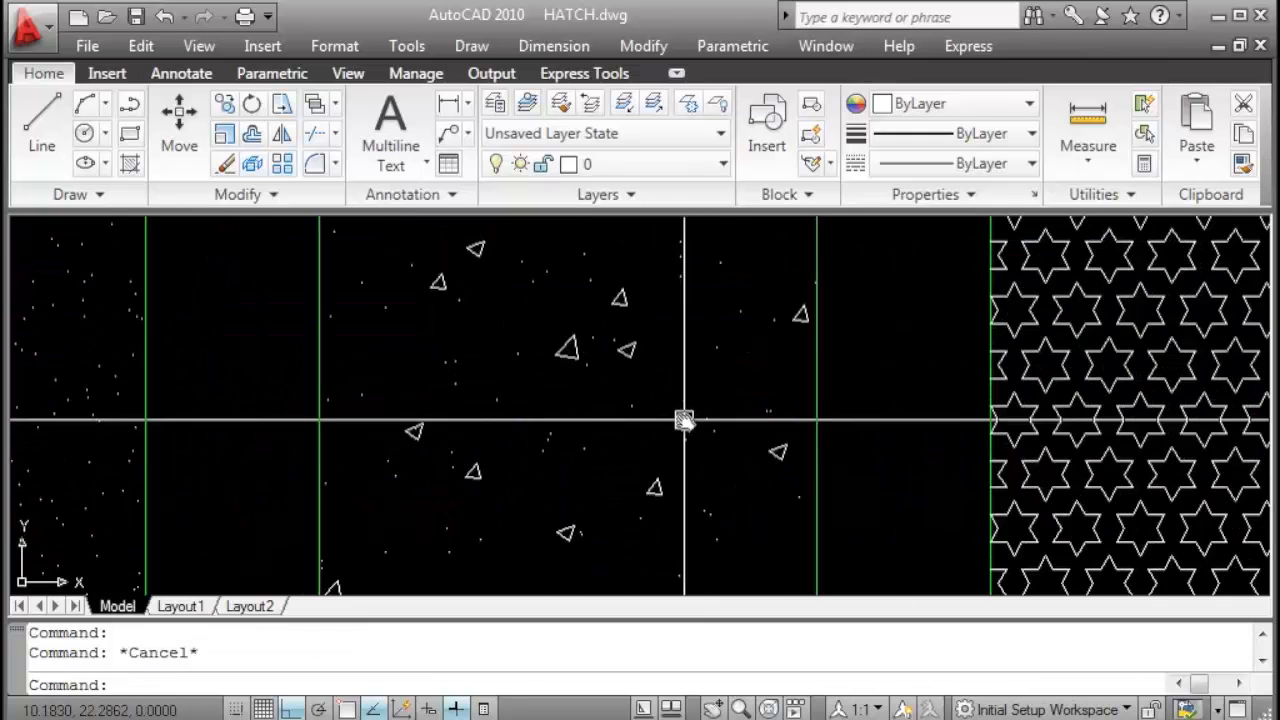
scroll(683, 421, "down", 2)
mouse_move(681, 424)
middle_mouse_down()
mouse_move(518, 431)
mouse_move(322, 410)
middle_mouse_up()
scroll(572, 414, "down", 2)
scroll(500, 410, "up", 1)
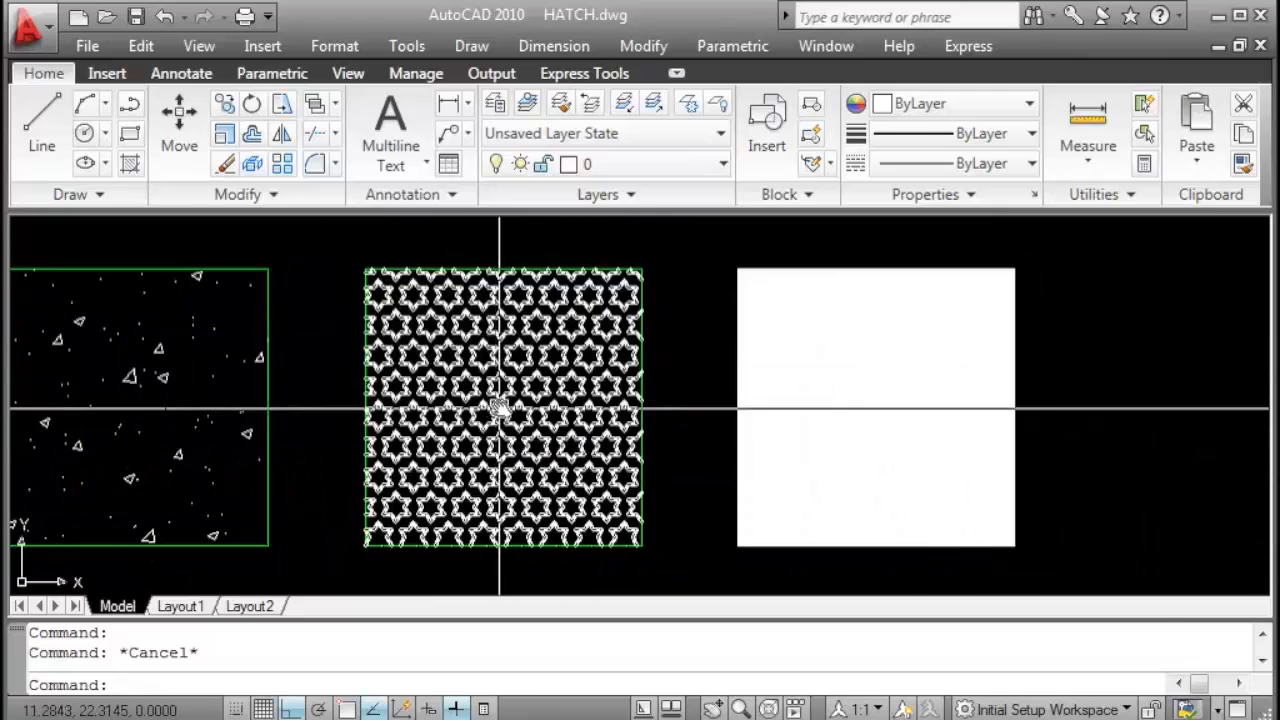
left_click(836, 432)
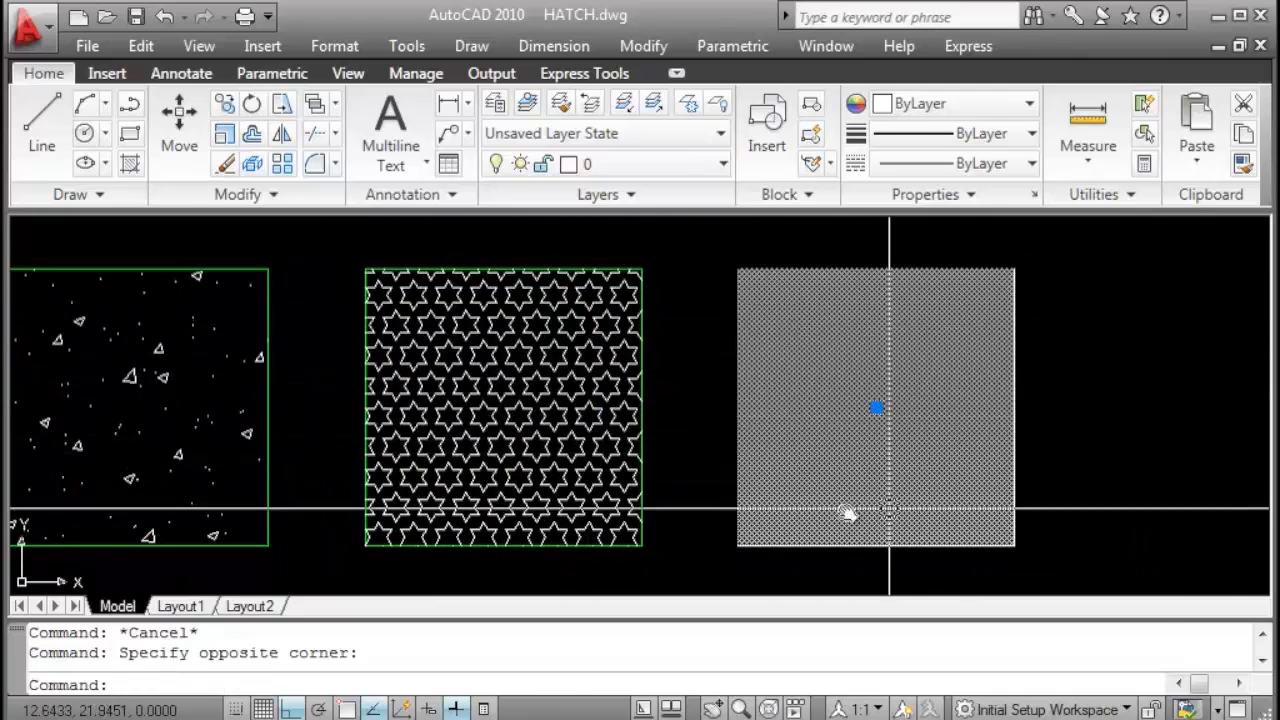
scroll(631, 354, "down", 3)
key("Escape")
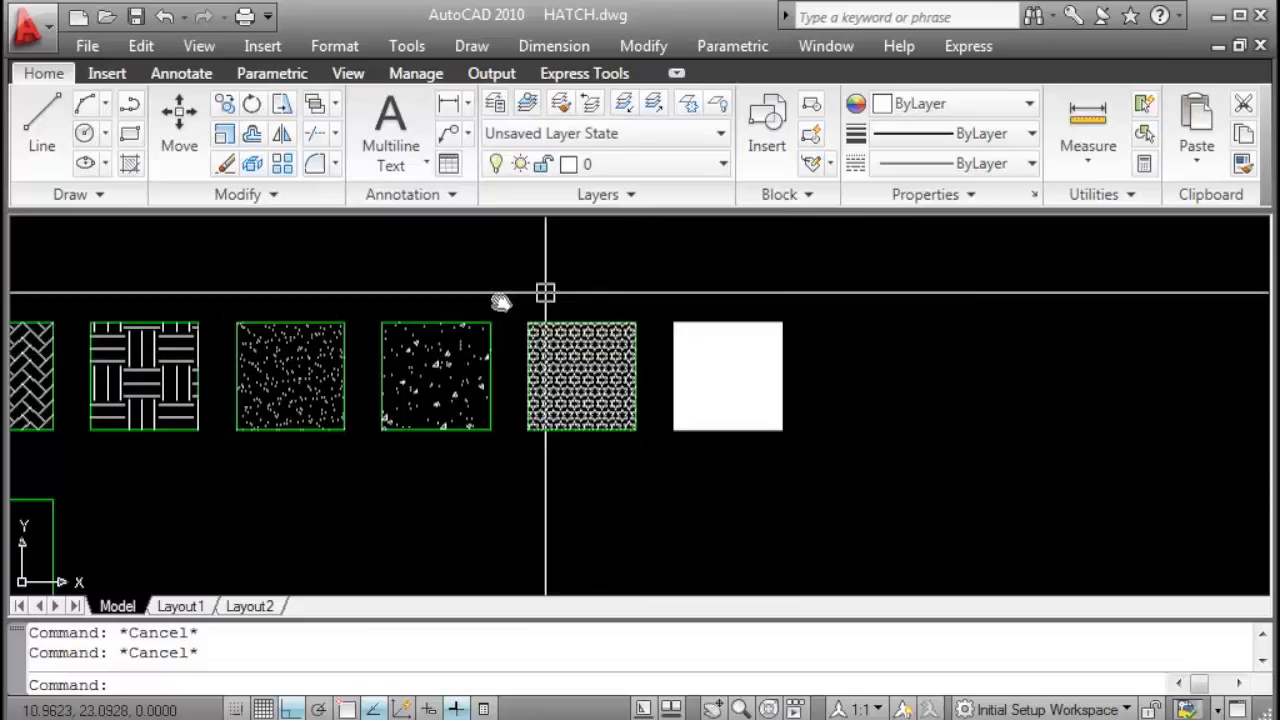
Compare the two manually filled squares with the complete row of hatch samples.
scroll(535, 296, "down", 3)
middle_click_drag(534, 298, 781, 337)
scroll(495, 340, "up", 1)
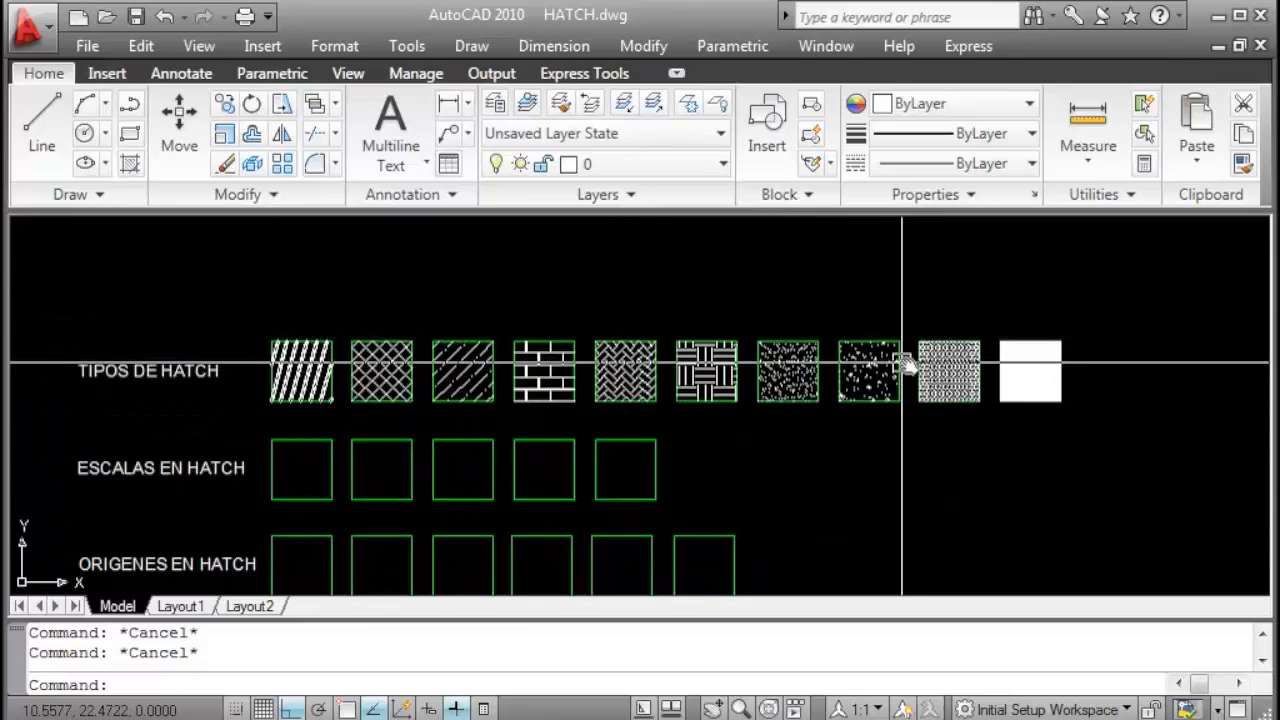
middle_click_drag(523, 343, 553, 562)
middle_click_drag(430, 292, 516, 392)
scroll(481, 372, "up", 3)
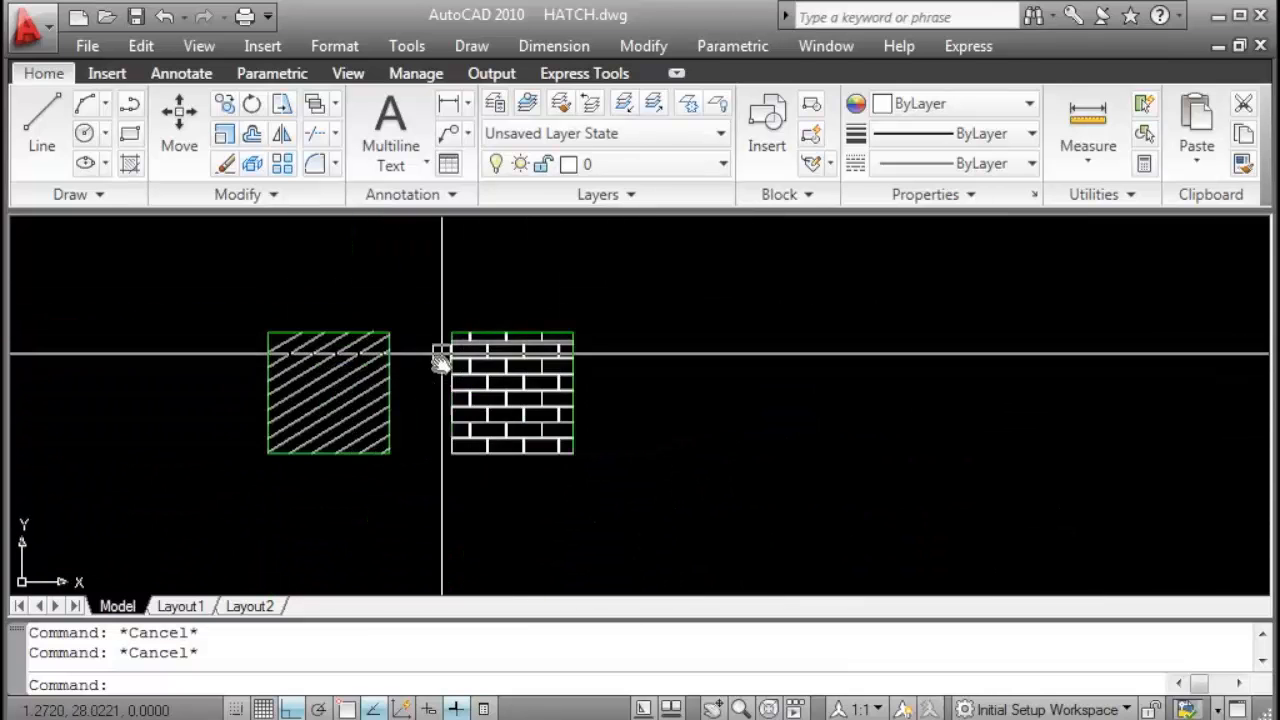
scroll(502, 358, "up", 3)
scroll(281, 482, "down", 4)
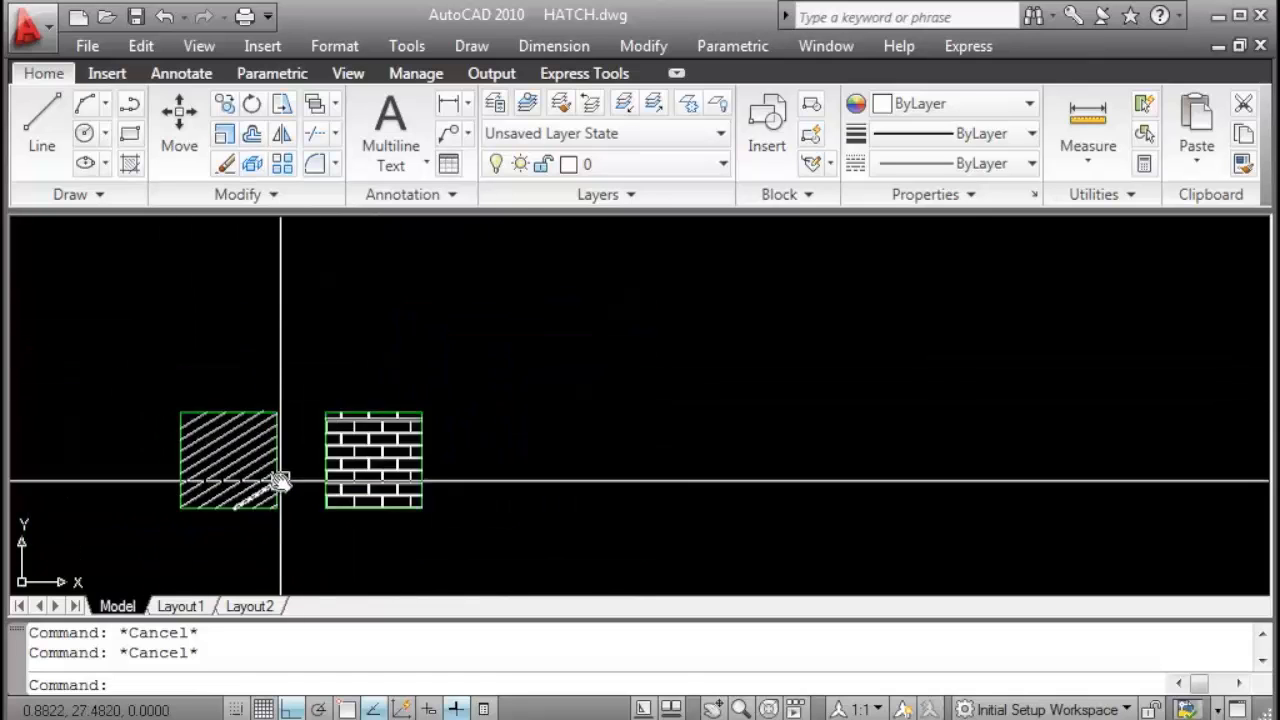
middle_click_drag(281, 482, 385, 277)
scroll(477, 457, "down", 4)
middle_click_drag(510, 568, 515, 466)
scroll(545, 468, "up", 6)
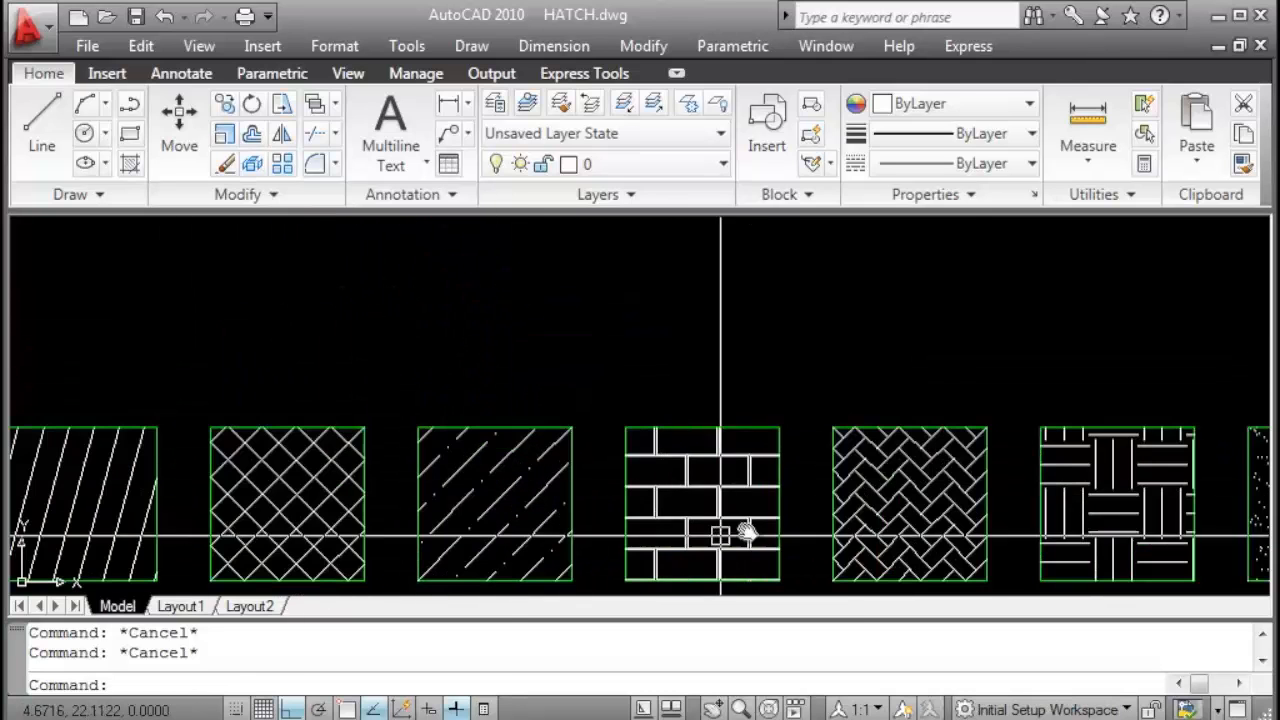
mouse_move(692, 438)
middle_mouse_down()
mouse_move(691, 354)
mouse_move(766, 329)
middle_mouse_up()
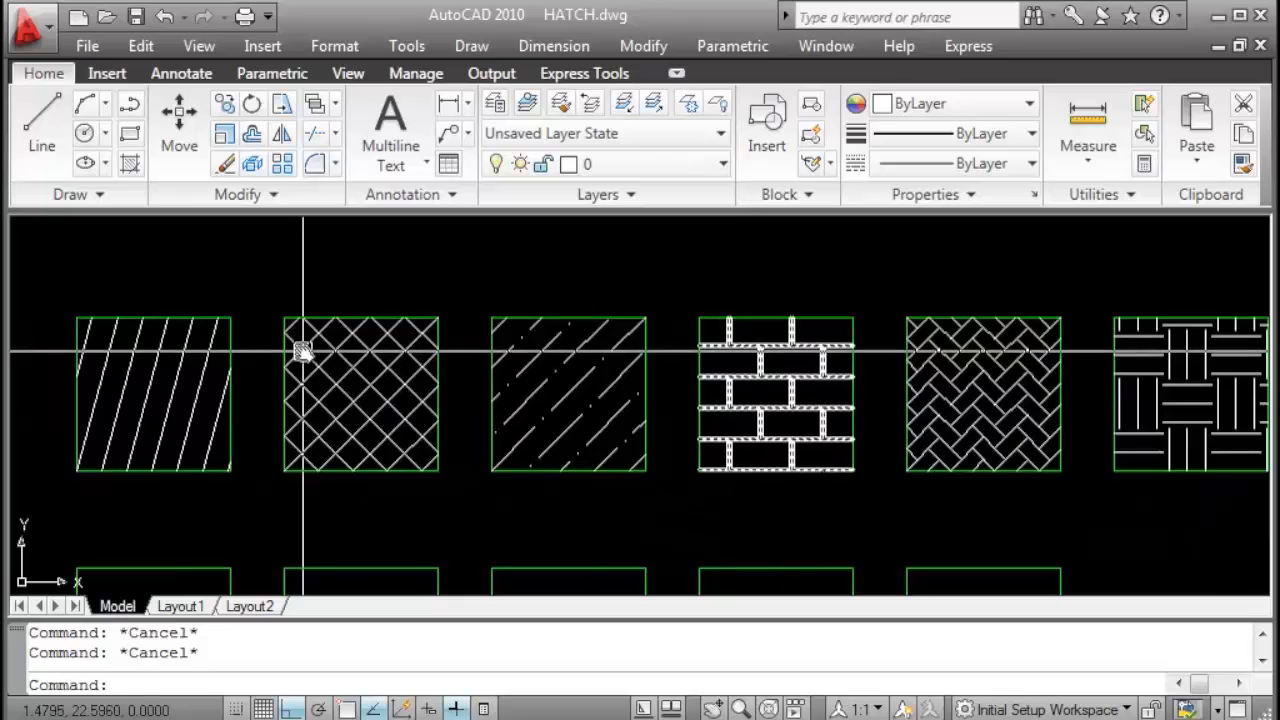
Undo the accidental move of a diagonal line in the manually filled first square.
scroll(304, 351, "down", 3)
middle_click_drag(305, 351, 468, 458)
scroll(411, 308, "down", 2)
middle_click_drag(403, 300, 401, 448)
scroll(395, 335, "up", 2)
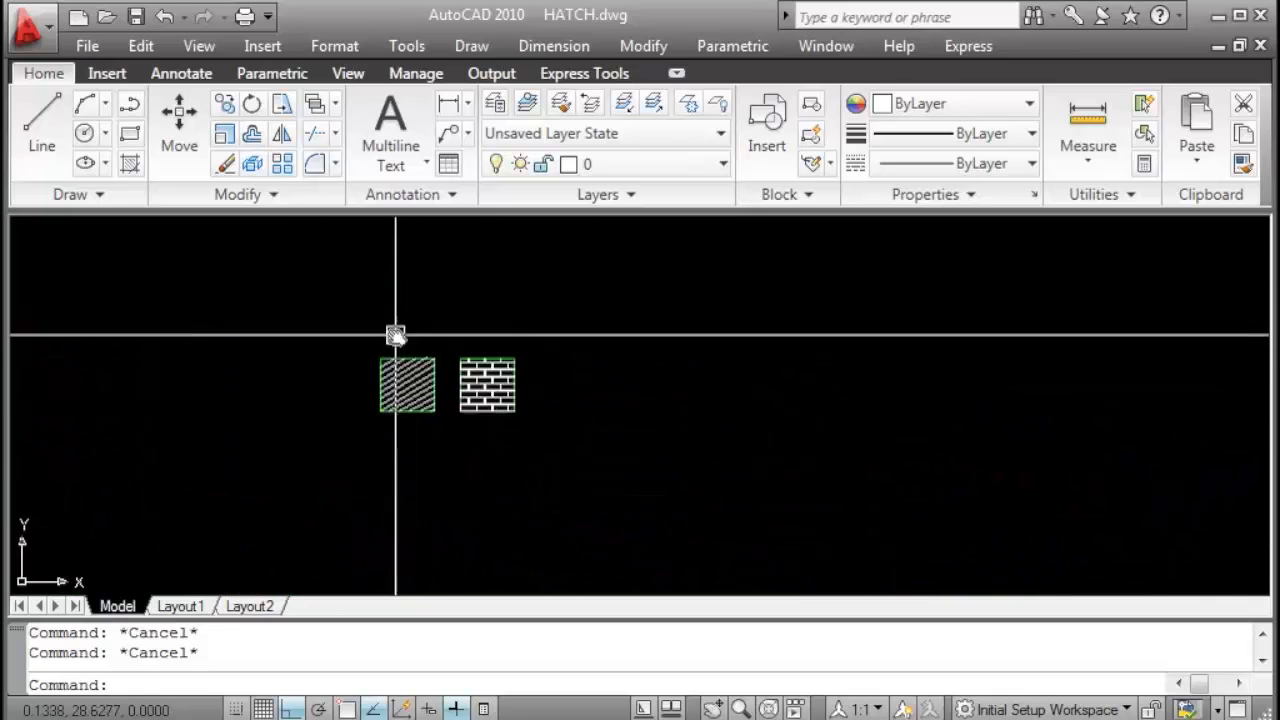
scroll(405, 348, "up", 8)
left_click_drag(407, 475, 364, 454)
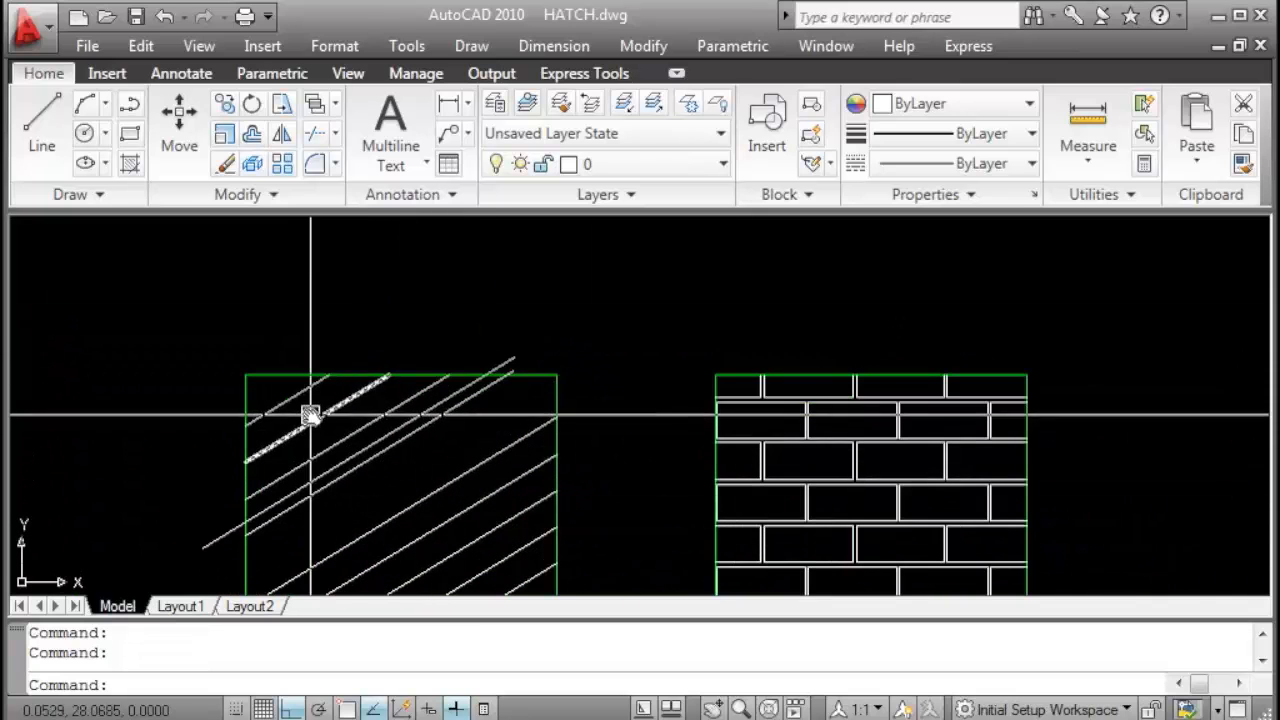
key("Escape")
mouse_move(441, 472)
middle_mouse_down()
mouse_move(459, 397)
mouse_move(431, 334)
middle_mouse_up()
key("Escape")
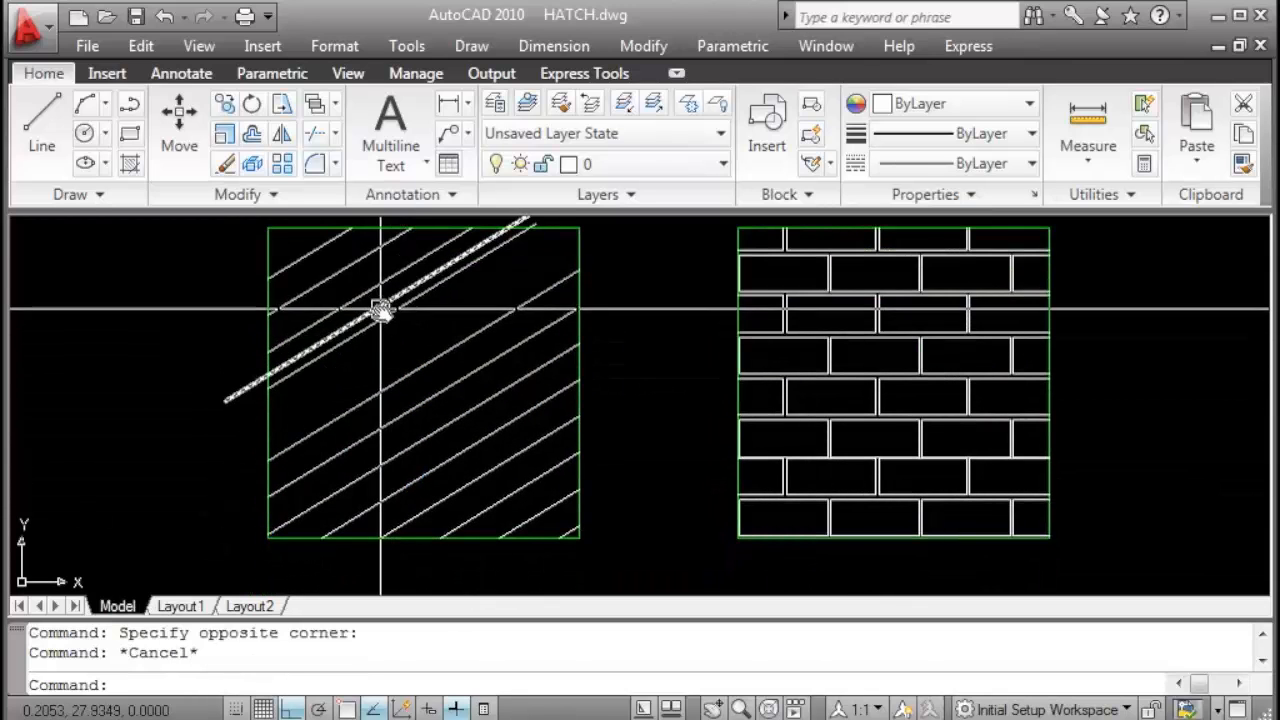
key("ctrl+z")
key("ctrl+z")
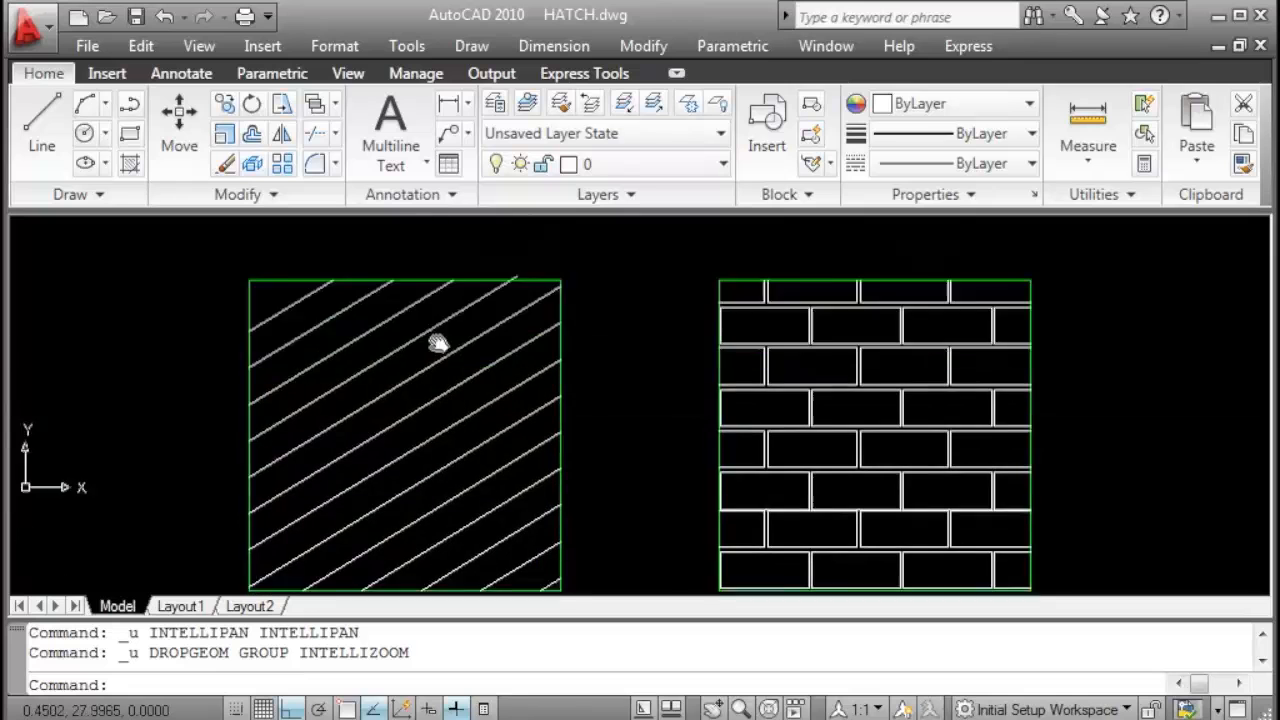
Select individual diagonal lines and bricks in the manually filled squares to check whether they are separate objects, and clear the selection.
left_click(388, 424)
key("Escape")
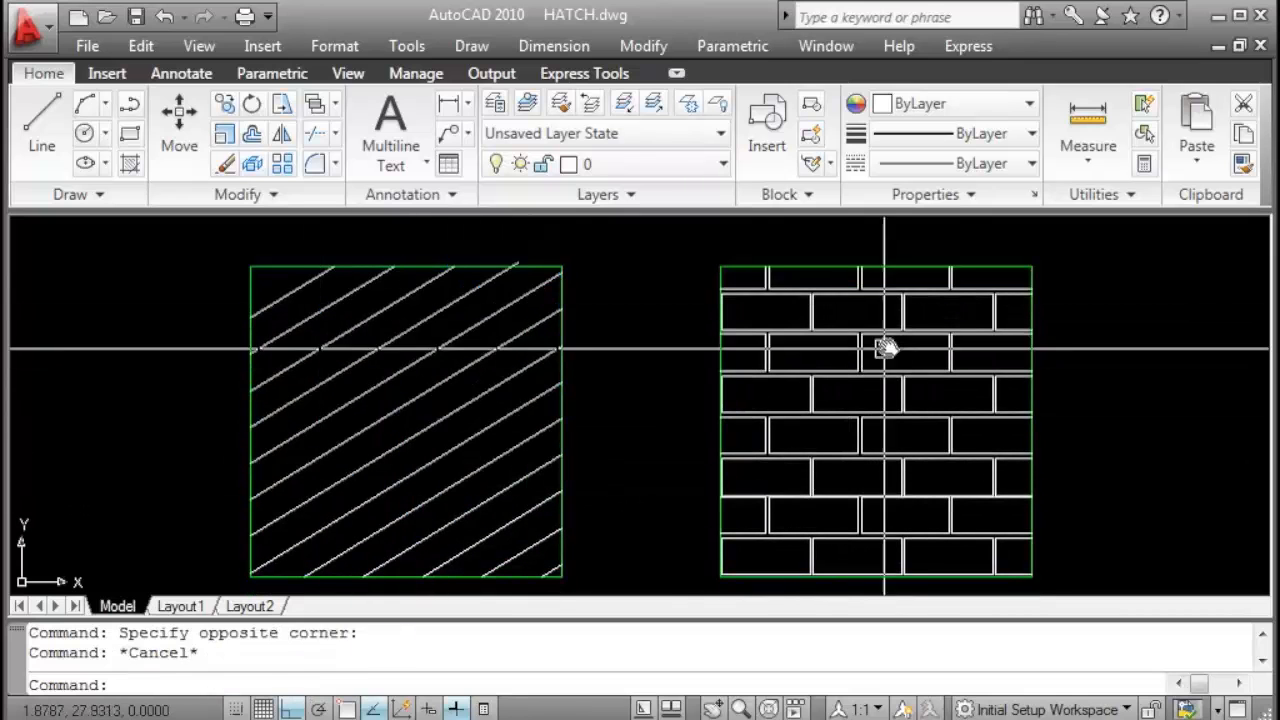
left_click(900, 330)
left_click(851, 397)
left_click(775, 480)
key("Escape")
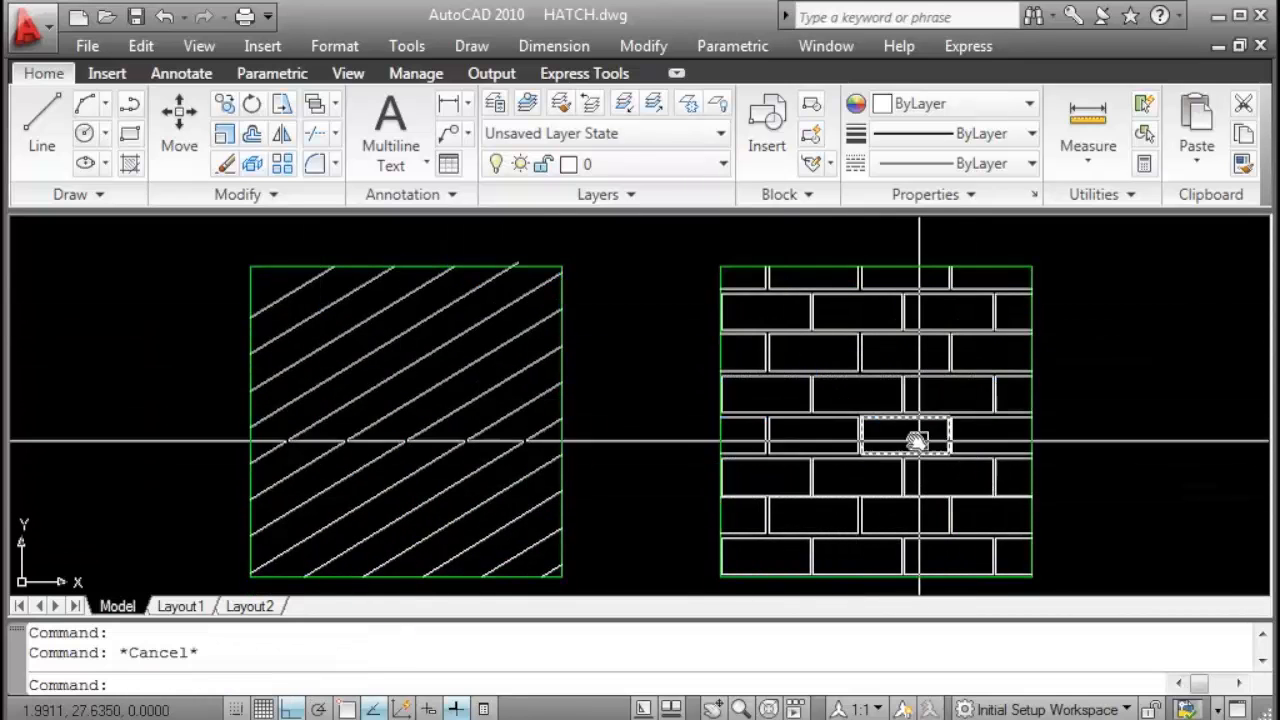
Return to the TIPOS DE HATCH row and select the slanted-line and crosshatch hatches one at a time for comparison with the manual fills.
scroll(918, 437, "down", 4)
scroll(599, 306, "down", 2)
mouse_move(747, 385)
middle_mouse_down()
mouse_move(599, 306)
mouse_move(520, 322)
middle_mouse_up()
scroll(520, 325, "down", 2)
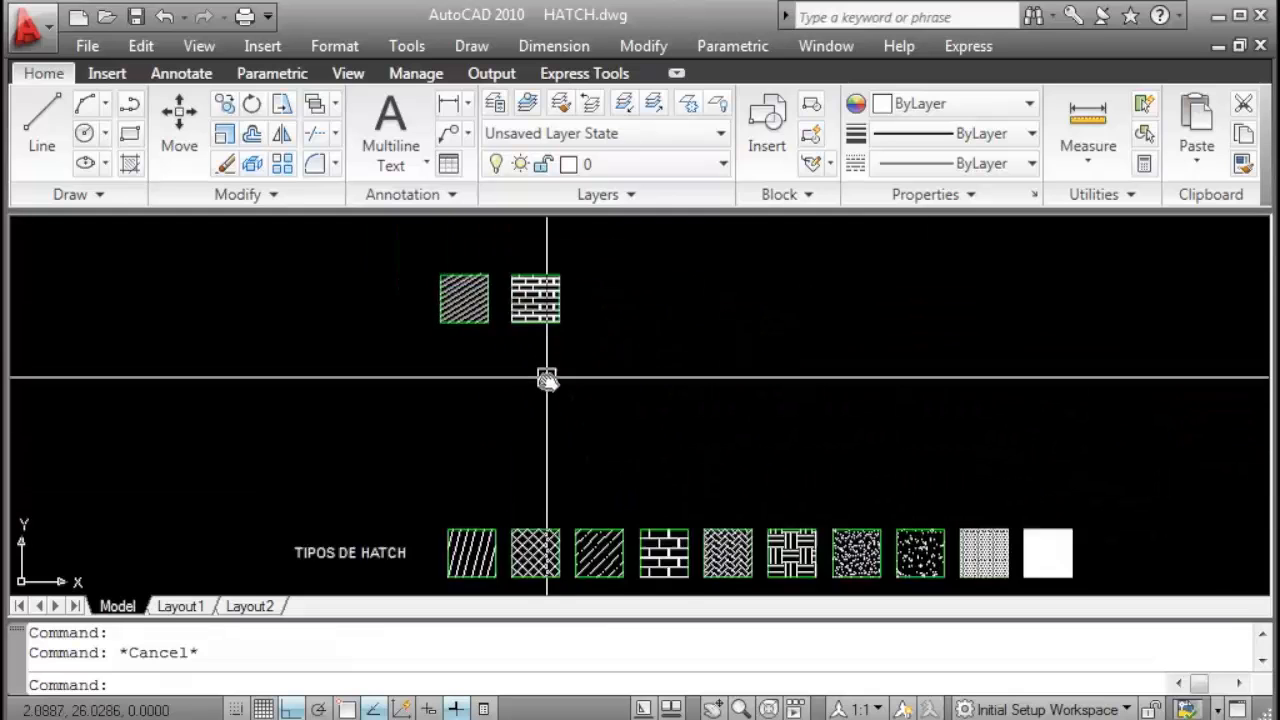
middle_click_drag(546, 377, 467, 262)
scroll(467, 262, "down", 2)
scroll(477, 376, "up", 4)
scroll(470, 372, "up", 1)
scroll(434, 369, "up", 2)
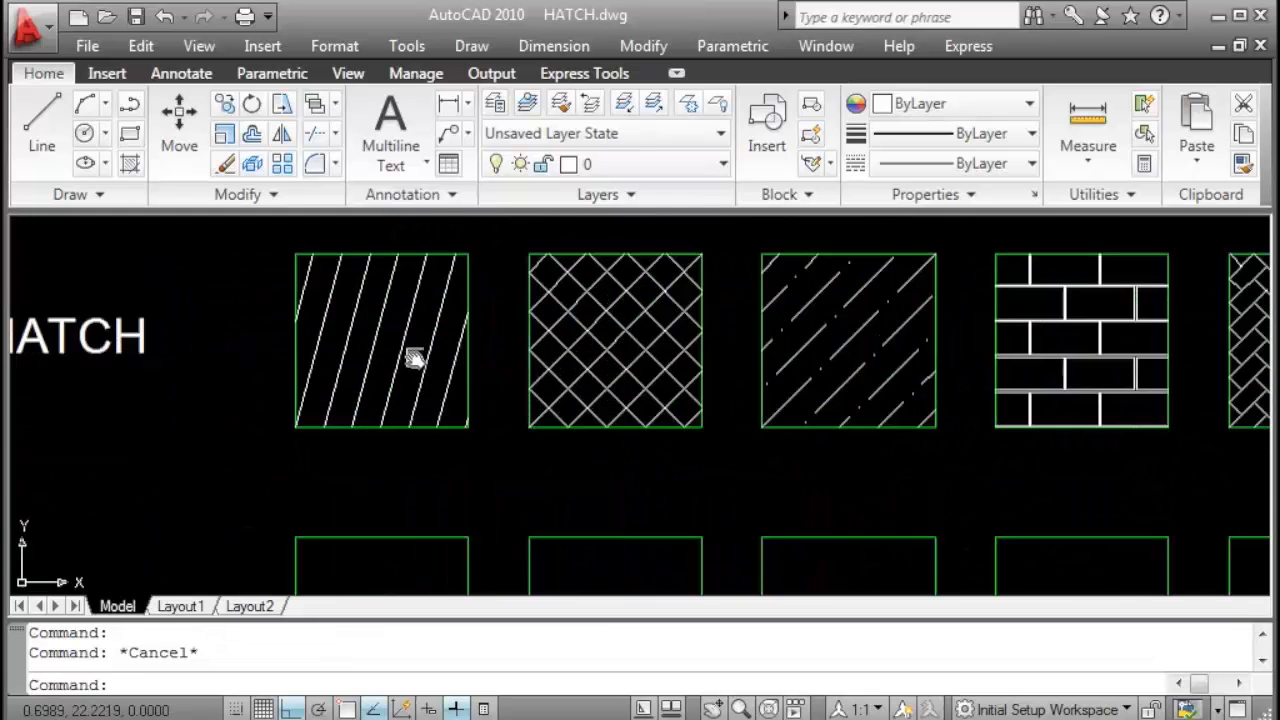
left_click(418, 400)
scroll(362, 275, "up", 3)
scroll(439, 343, "down", 2)
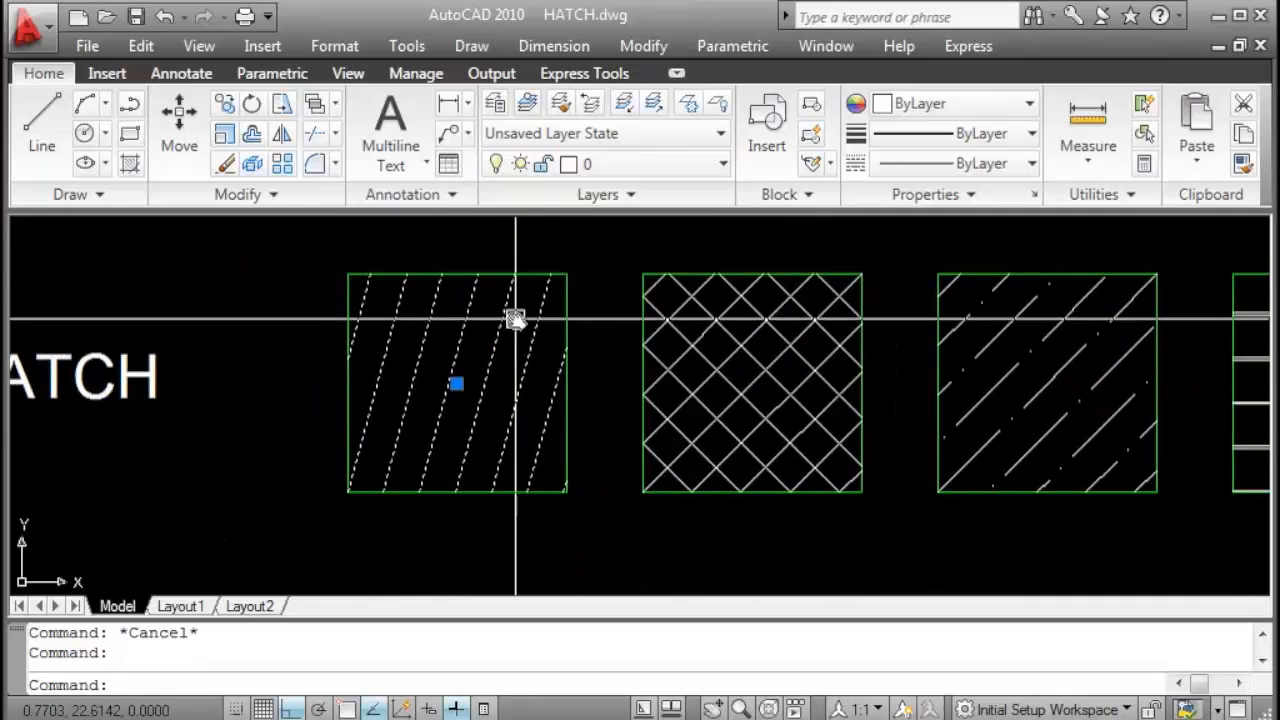
key("Escape")
left_click(751, 371)
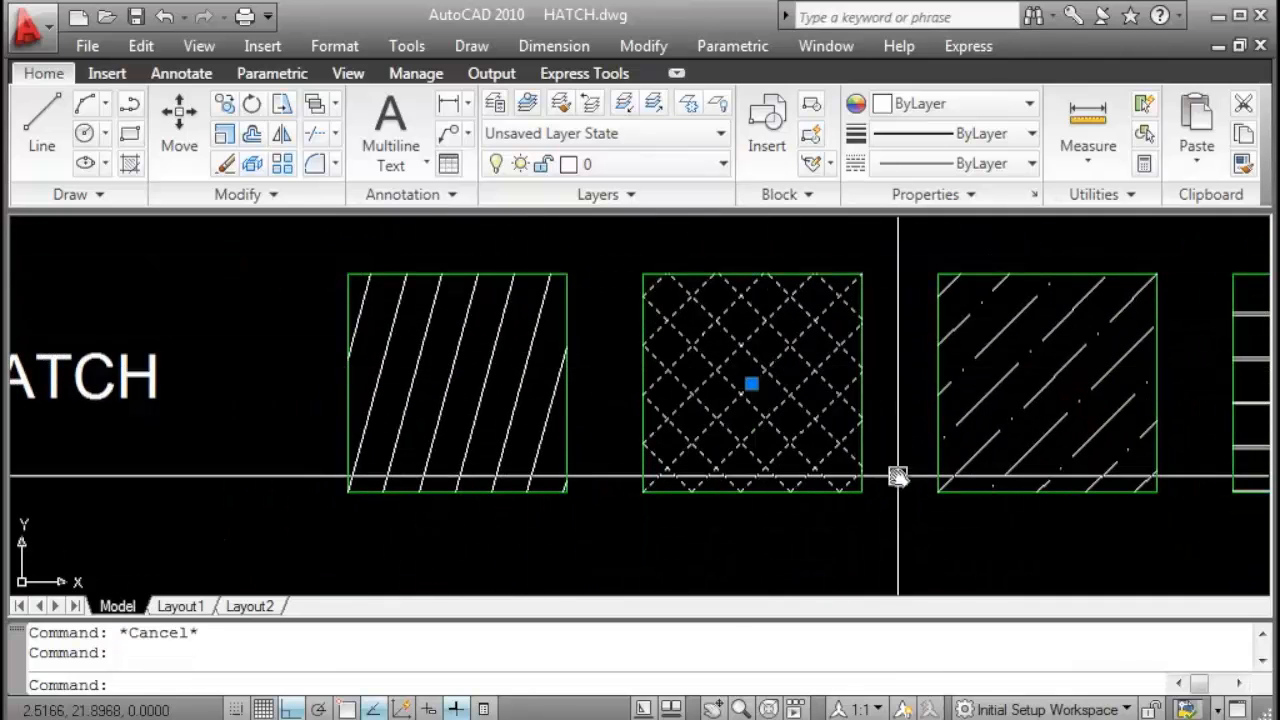
key("Escape")
Select the brick and herringbone hatches to check each as one object, and clear the selection.
middle_click_drag(990, 430, 565, 433)
middle_click_drag(807, 413, 477, 415)
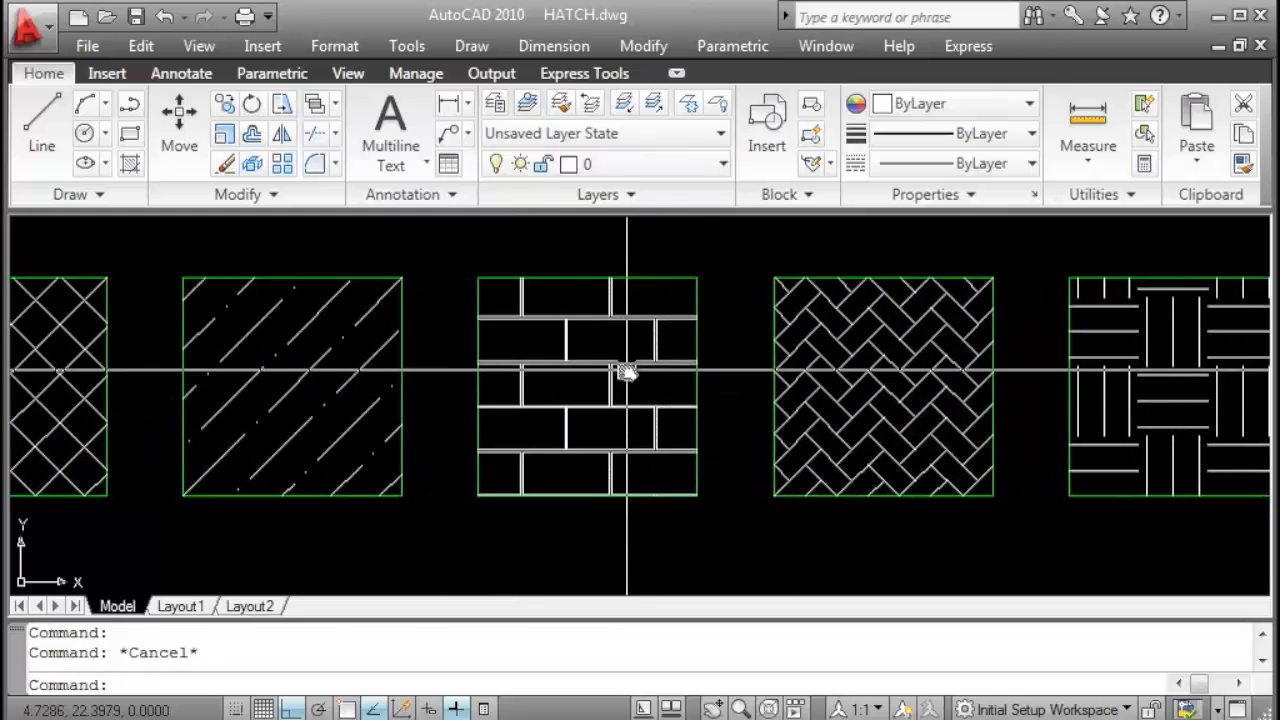
left_click(612, 376)
left_click(860, 373)
middle_click_drag(1008, 466, 728, 466)
left_click(873, 388)
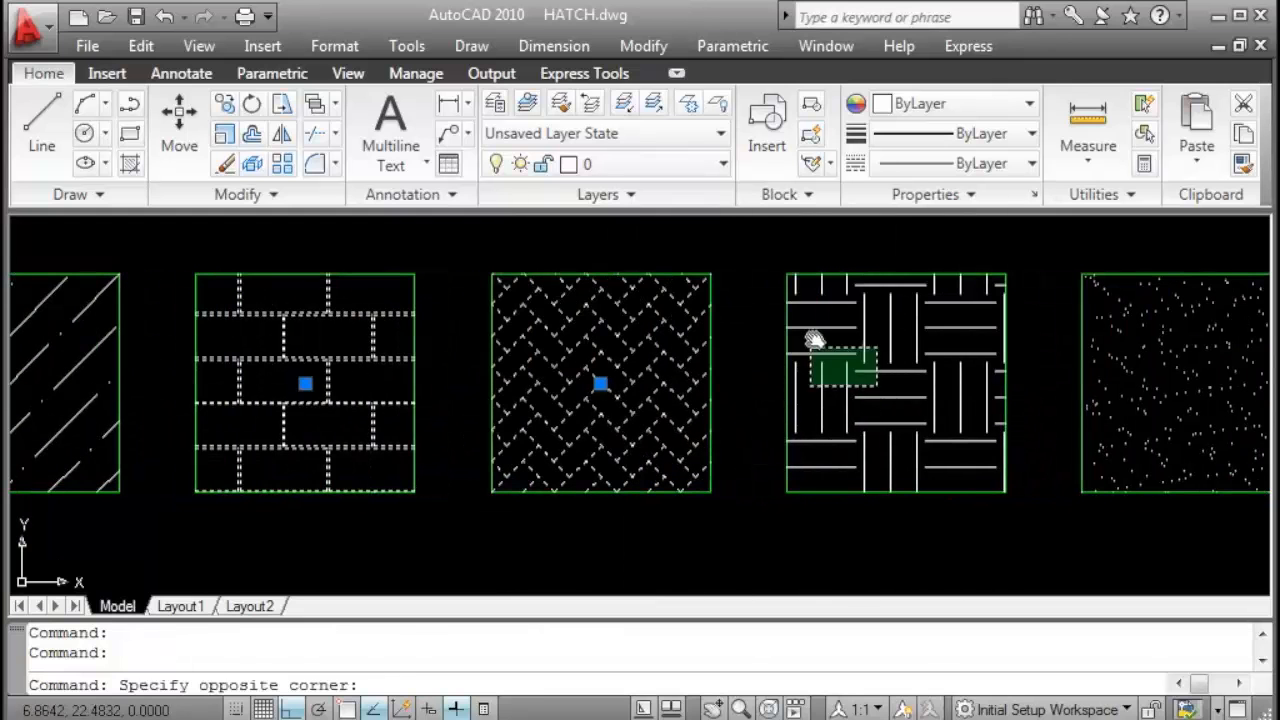
key("Escape")
Bring the empty squares of the ESCALAS EN HATCH row into view and open the Hatch and Gradient dialog.
scroll(491, 444, "down", 6)
scroll(509, 466, "up", 4)
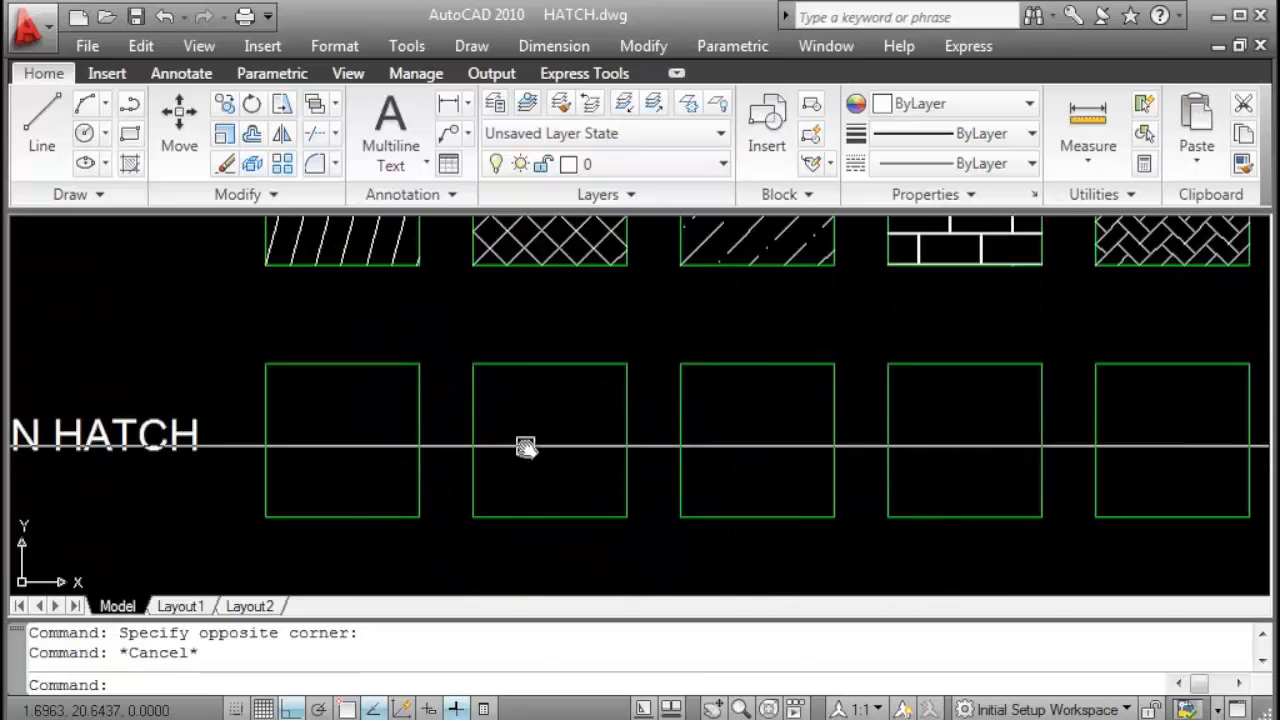
scroll(523, 446, "down", 2)
middle_click_drag(544, 441, 567, 419)
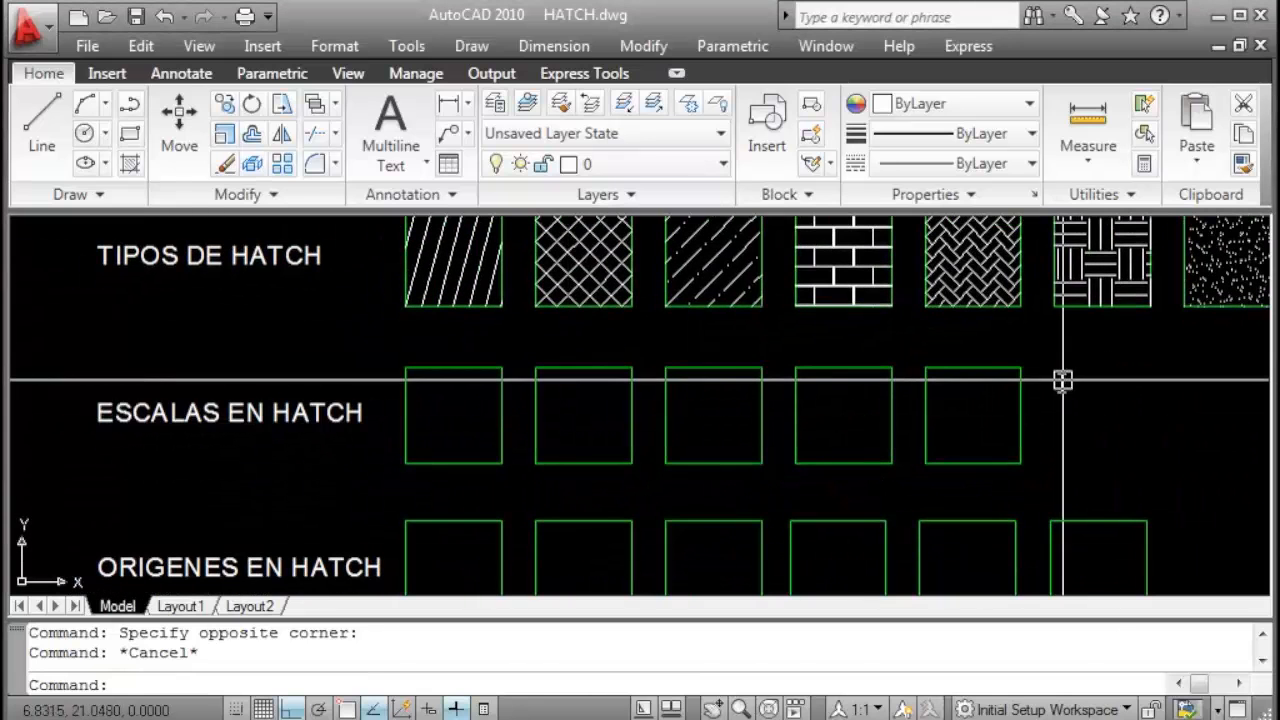
type("h")
key("Return")
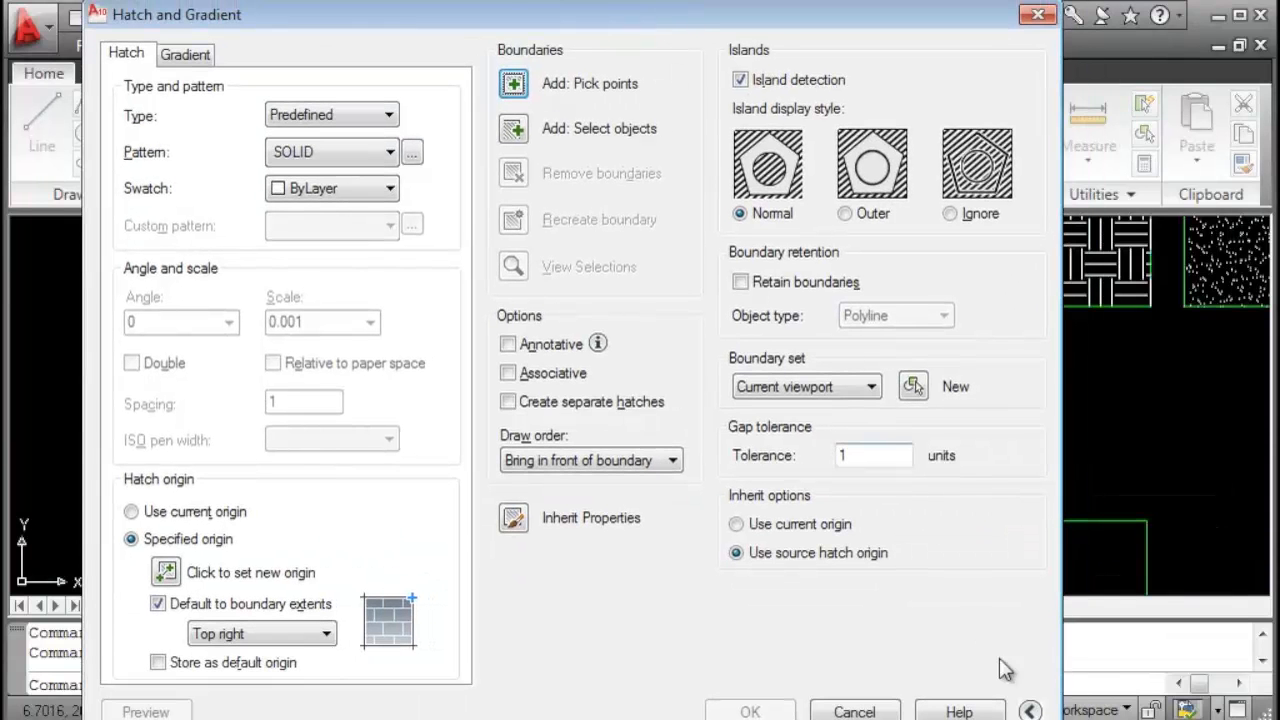
Collapse the extra hatch options and look through the available hatch types and pattern names.
left_click(1029, 710)
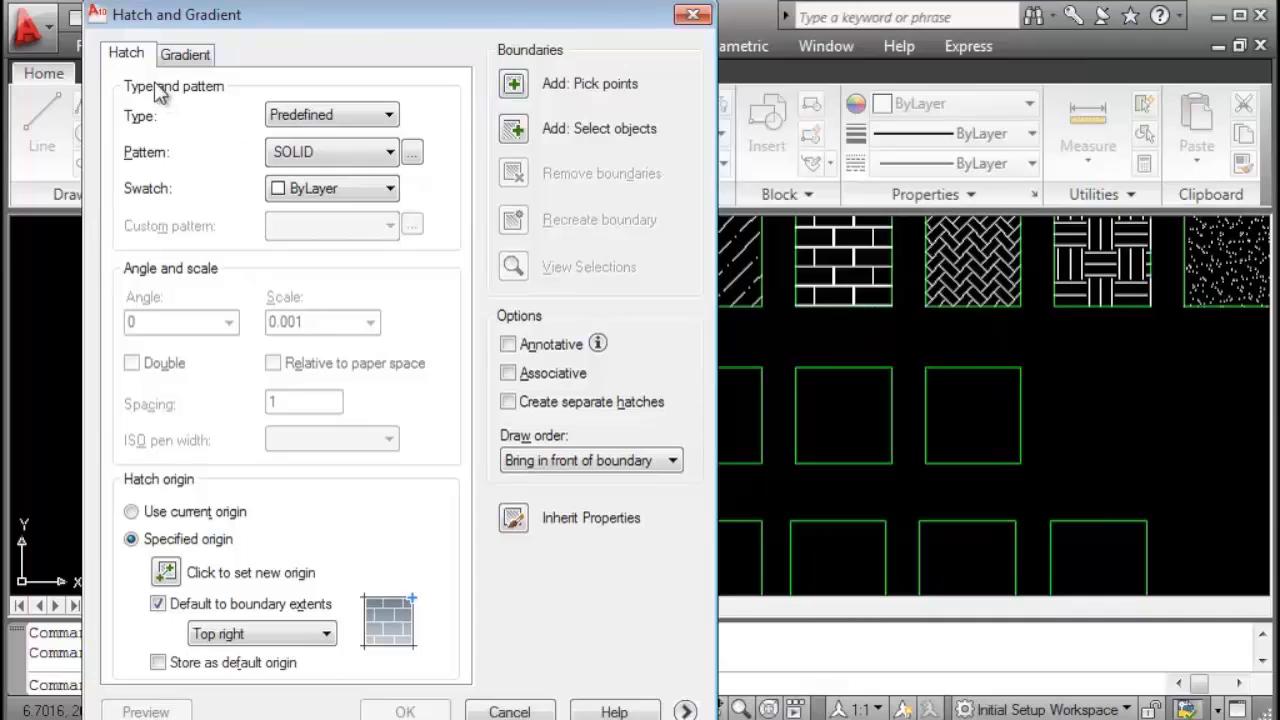
left_click(388, 116)
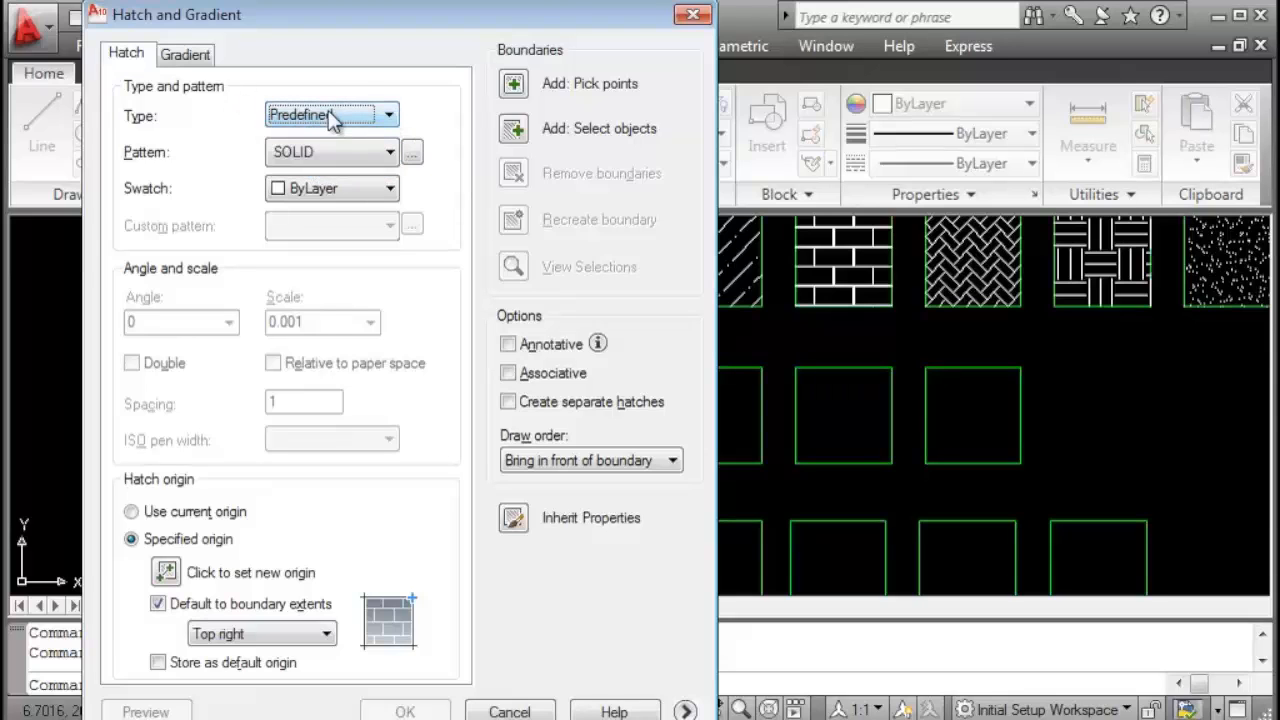
left_click(390, 152)
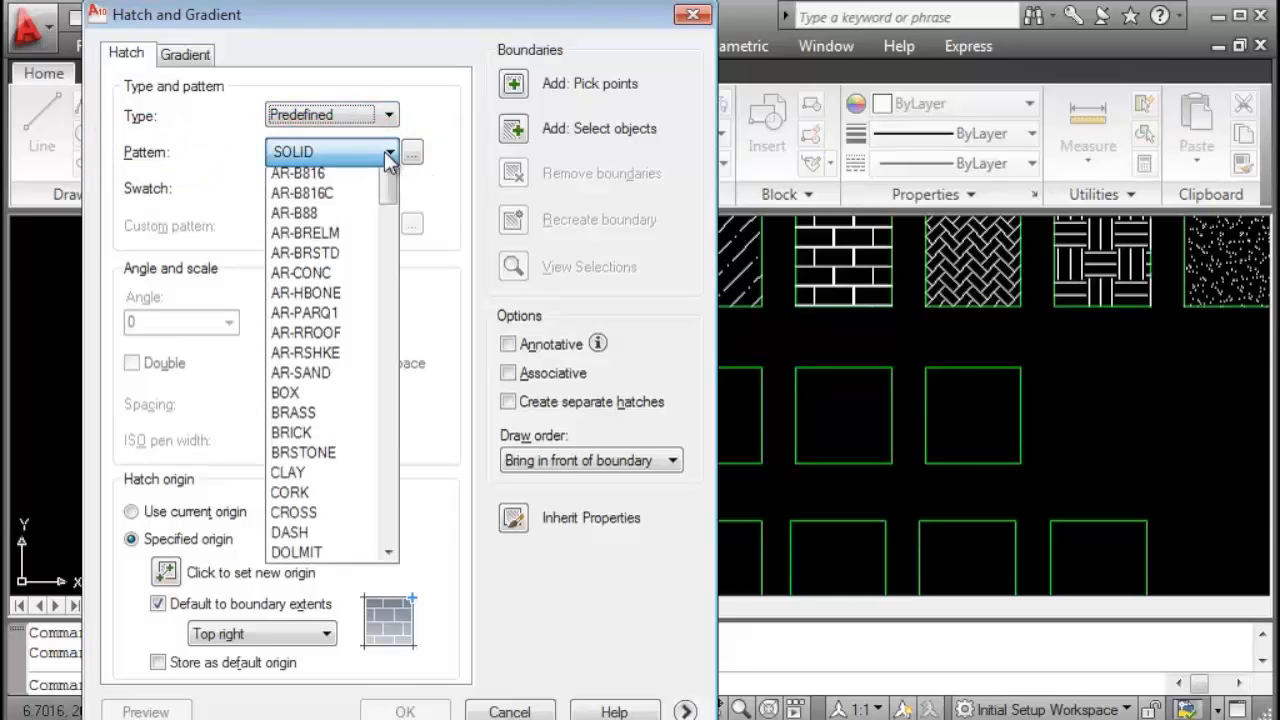
mouse_move(386, 262)
left_mouse_down()
mouse_move(391, 600)
mouse_move(403, 245)
left_mouse_up()
left_click(470, 143)
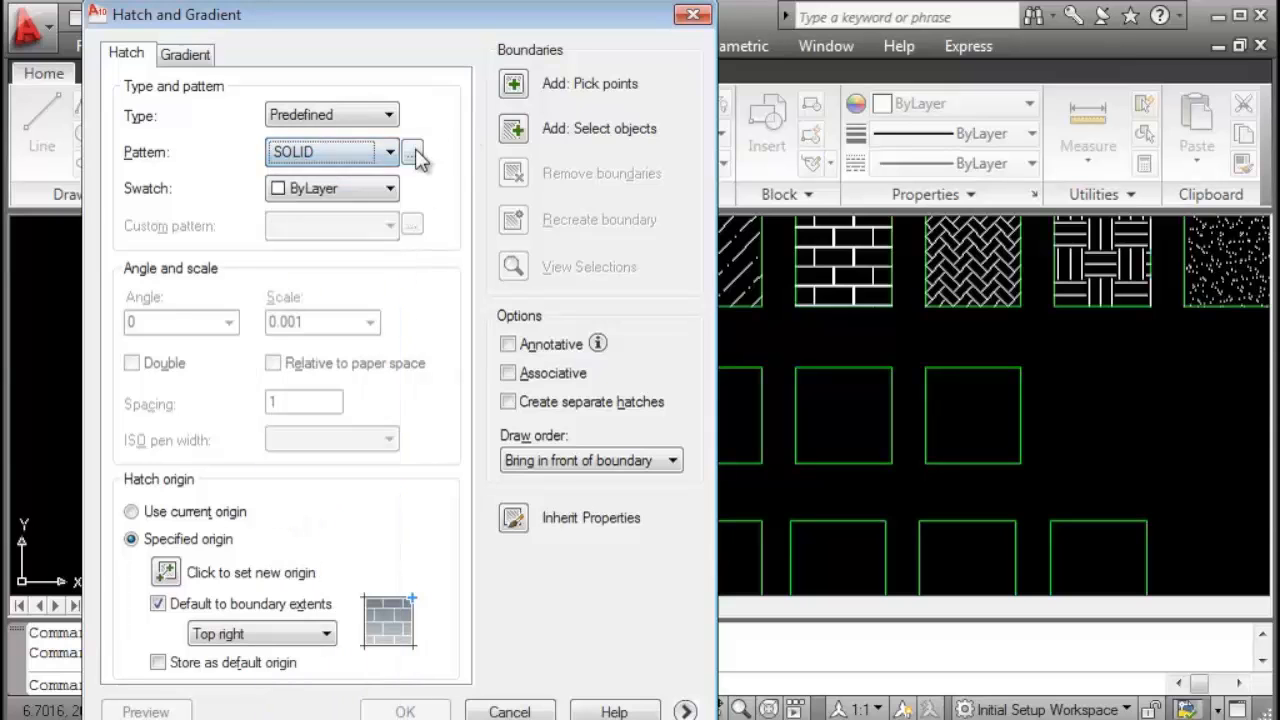
Browse the pattern samples in the ANSI, ISO, Other Predefined and Custom categories of the Hatch Pattern Palette.
left_click(412, 152)
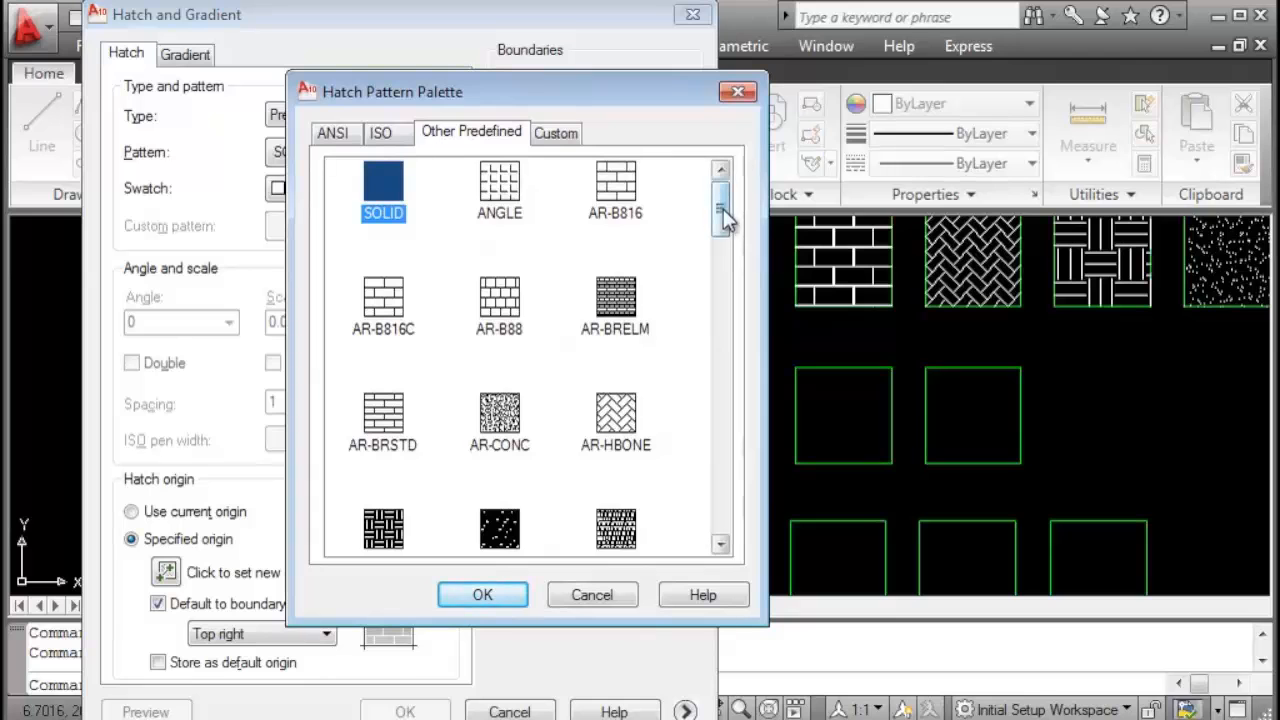
left_click_drag(722, 219, 722, 185)
left_click(335, 132)
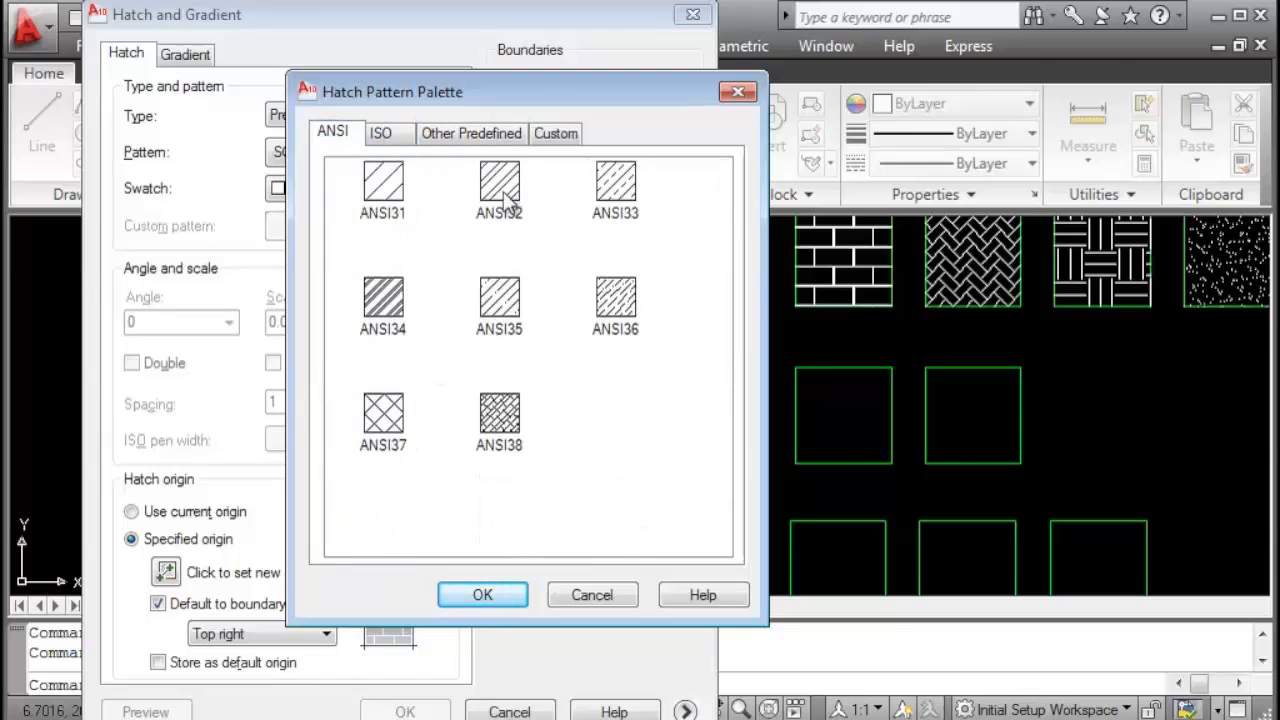
left_click(381, 133)
left_click_drag(716, 222, 714, 348)
left_click(480, 134)
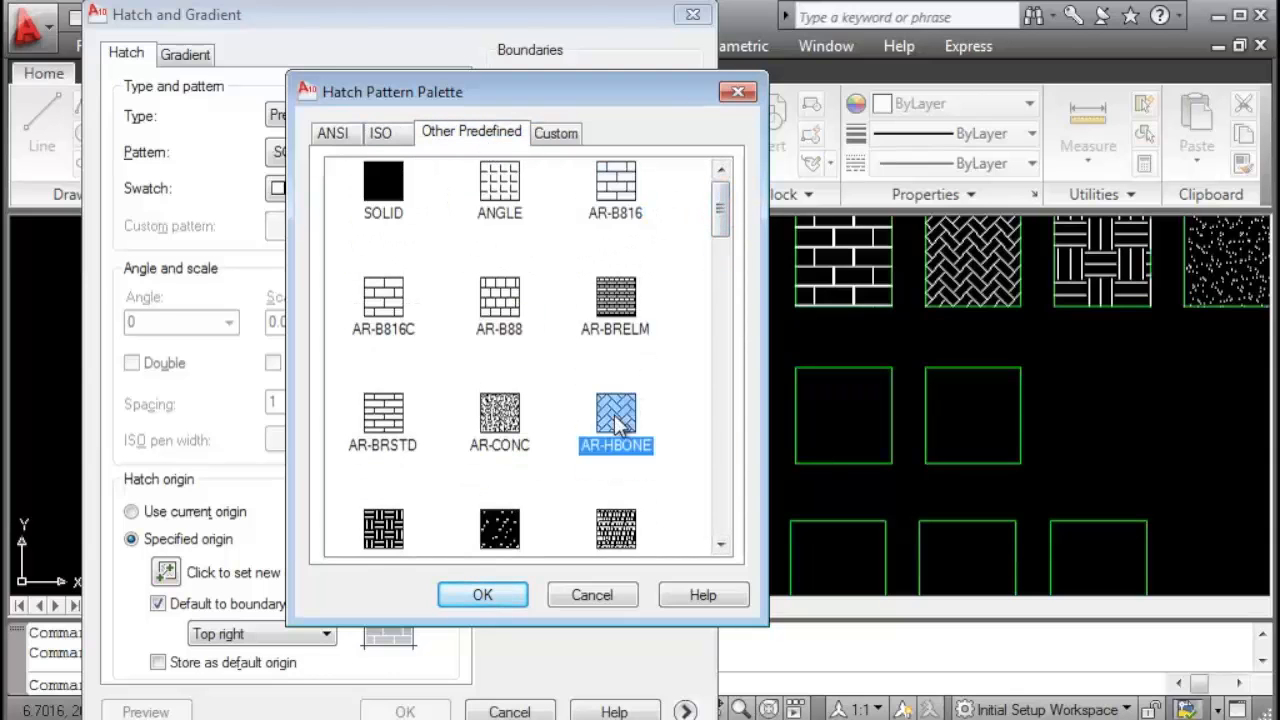
left_click_drag(722, 228, 745, 200)
left_click(560, 136)
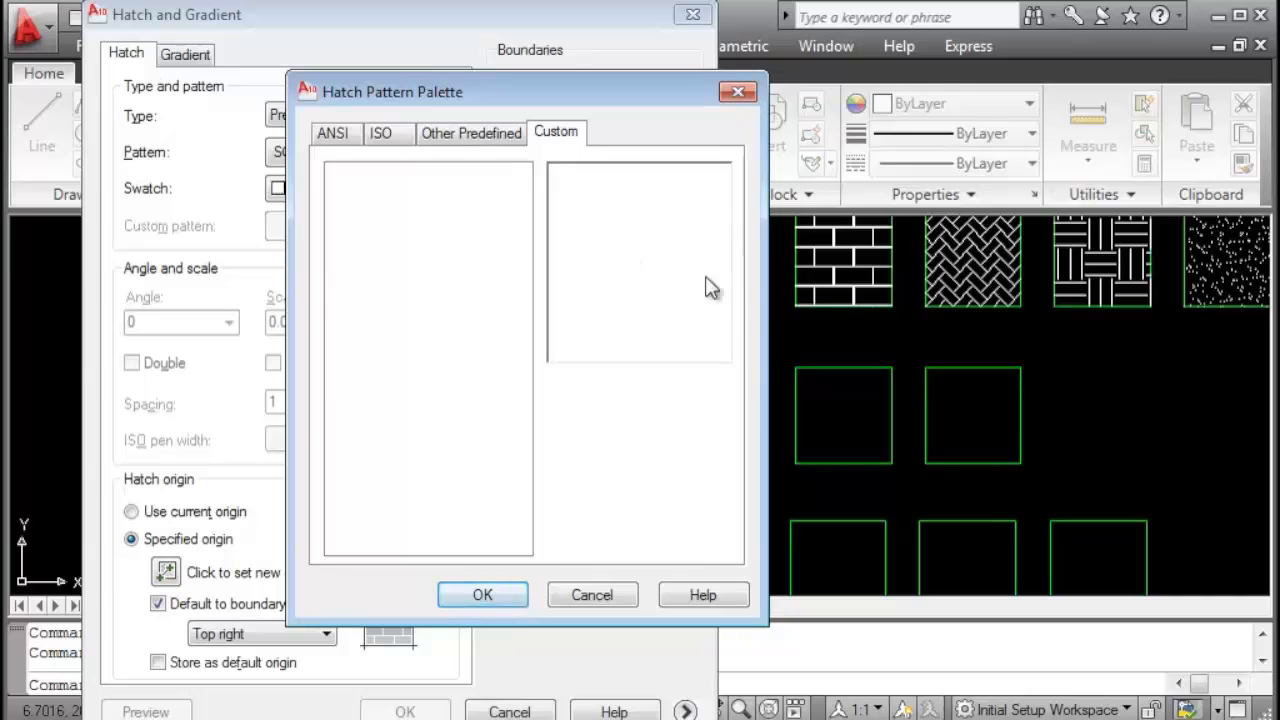
Choose the AR-B816C pattern and fill the first square of the ESCALAS EN HATCH row with it, previewing before accepting.
left_click(458, 137)
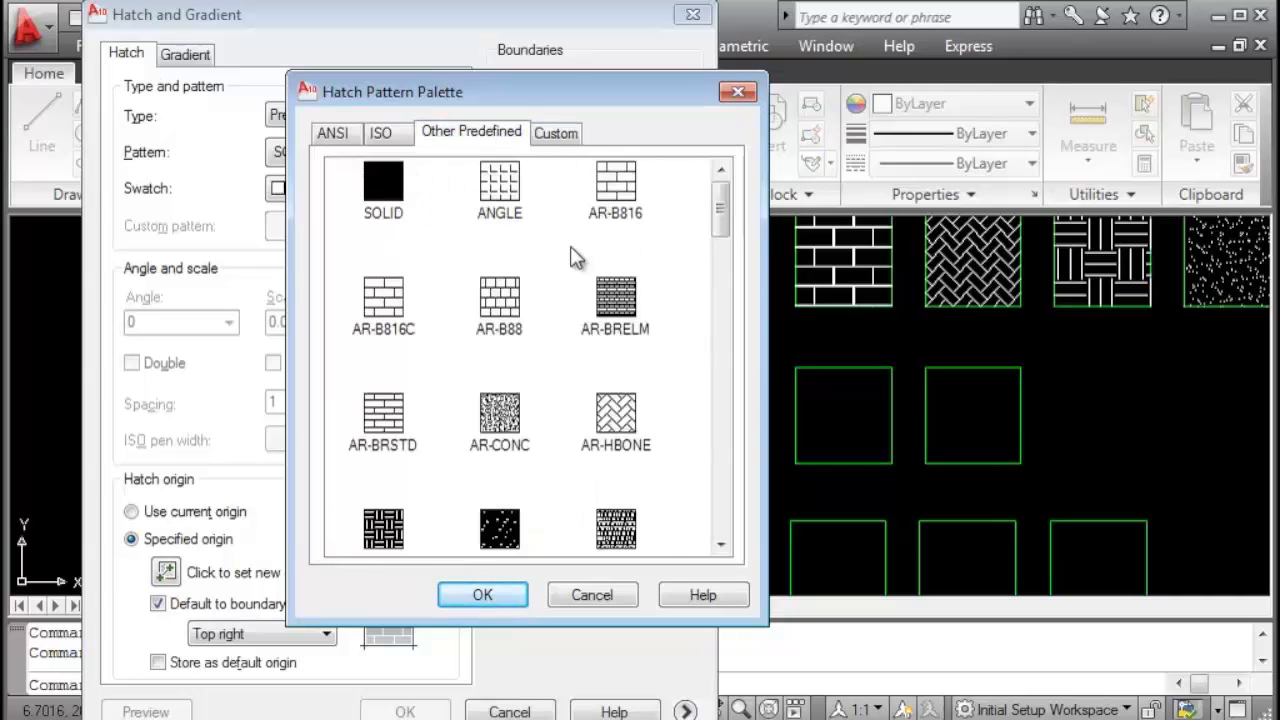
left_click(478, 596)
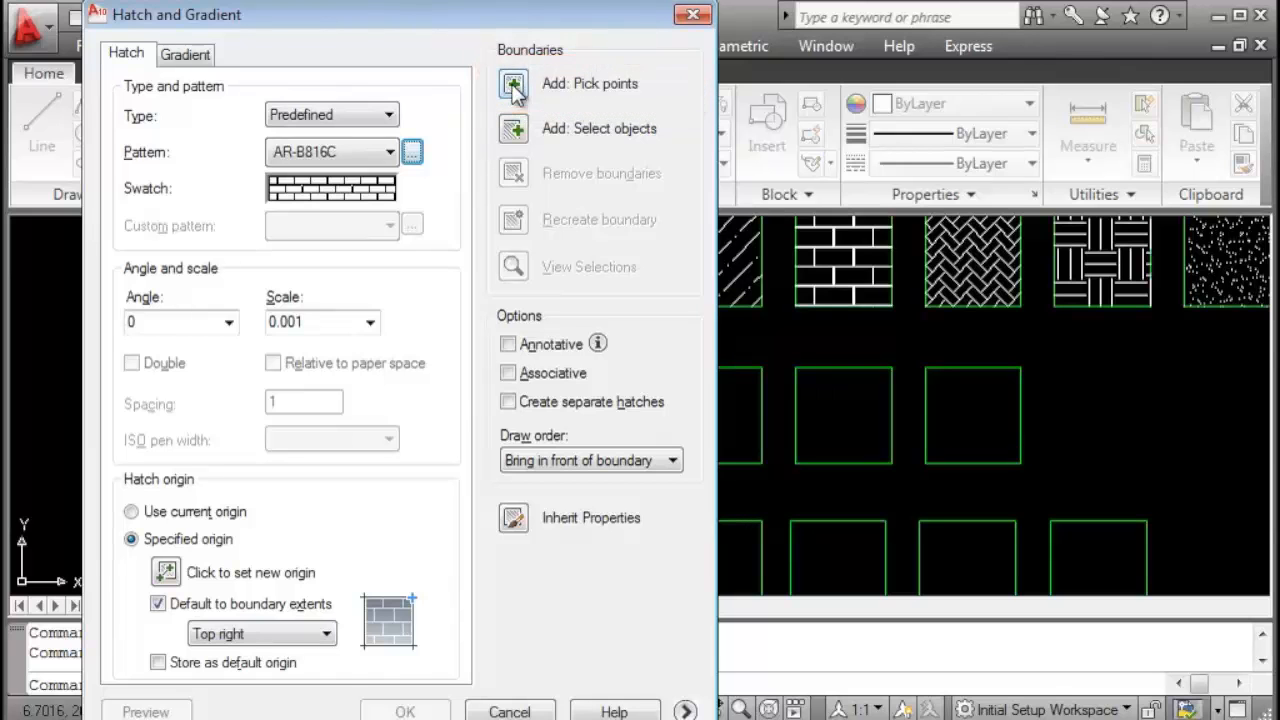
left_click(515, 88)
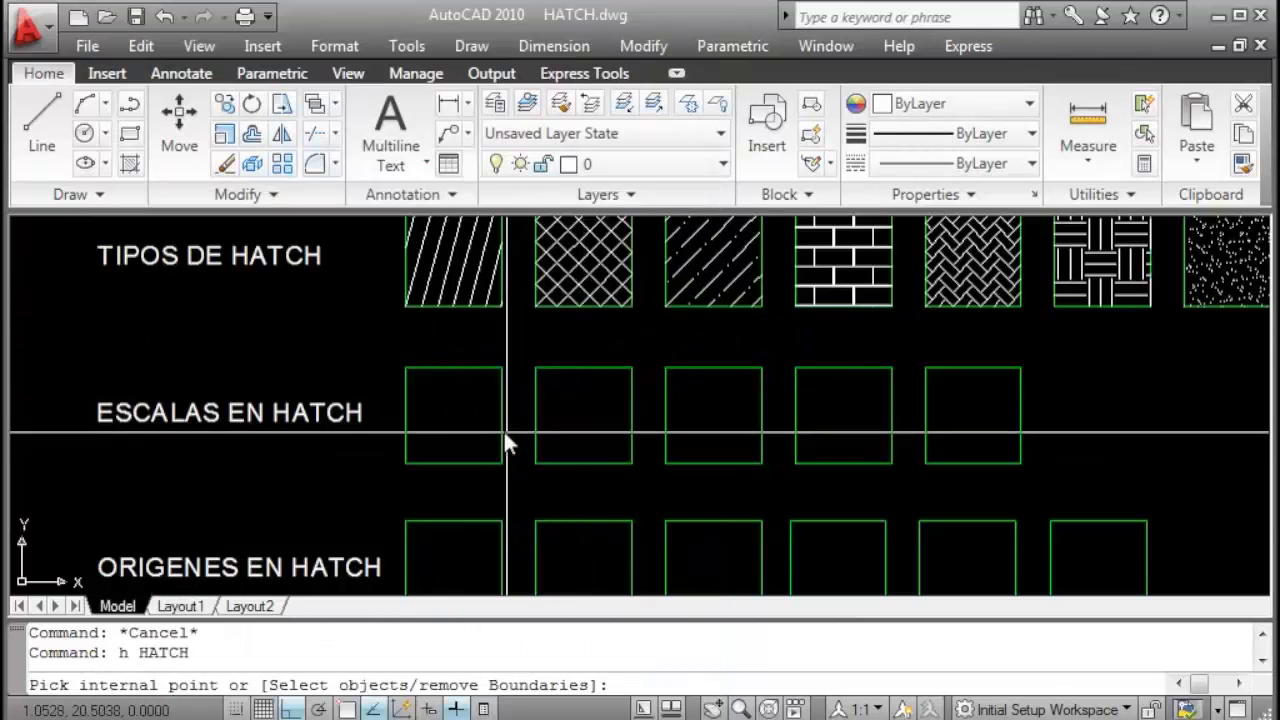
scroll(444, 420, "up", 2)
left_click(451, 420)
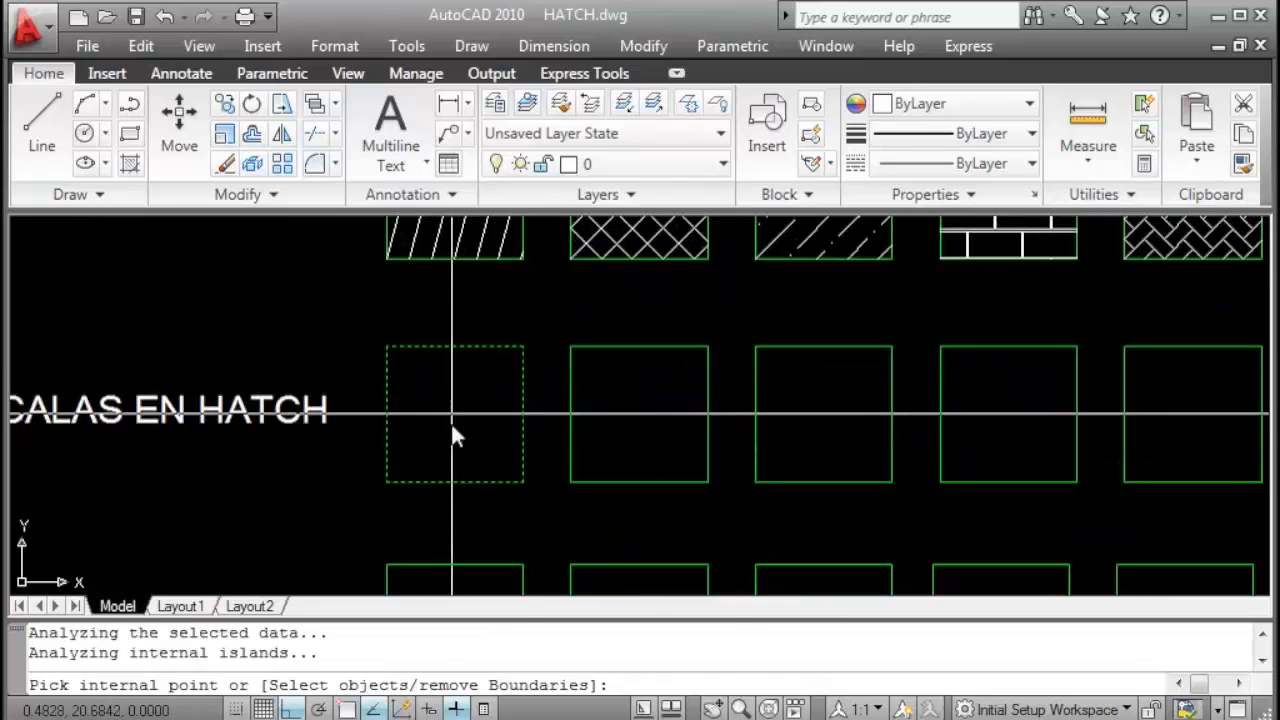
right_click(450, 420)
left_click(500, 432)
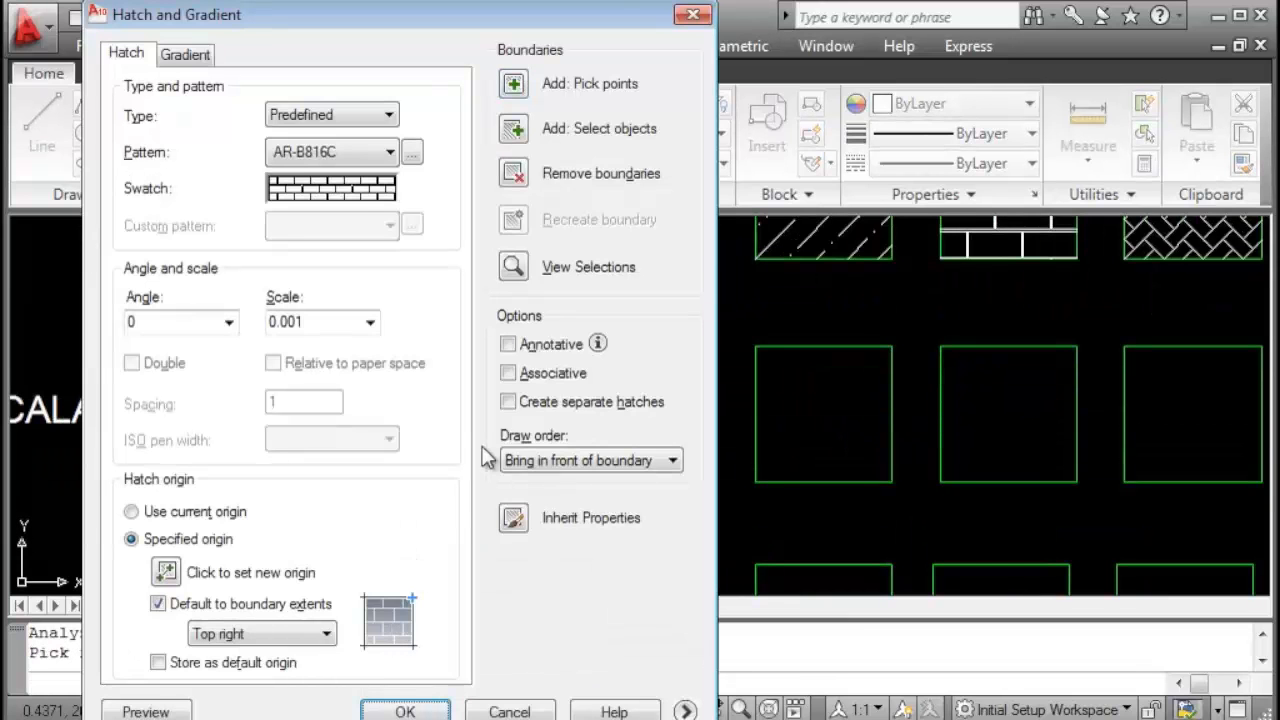
left_click(146, 711)
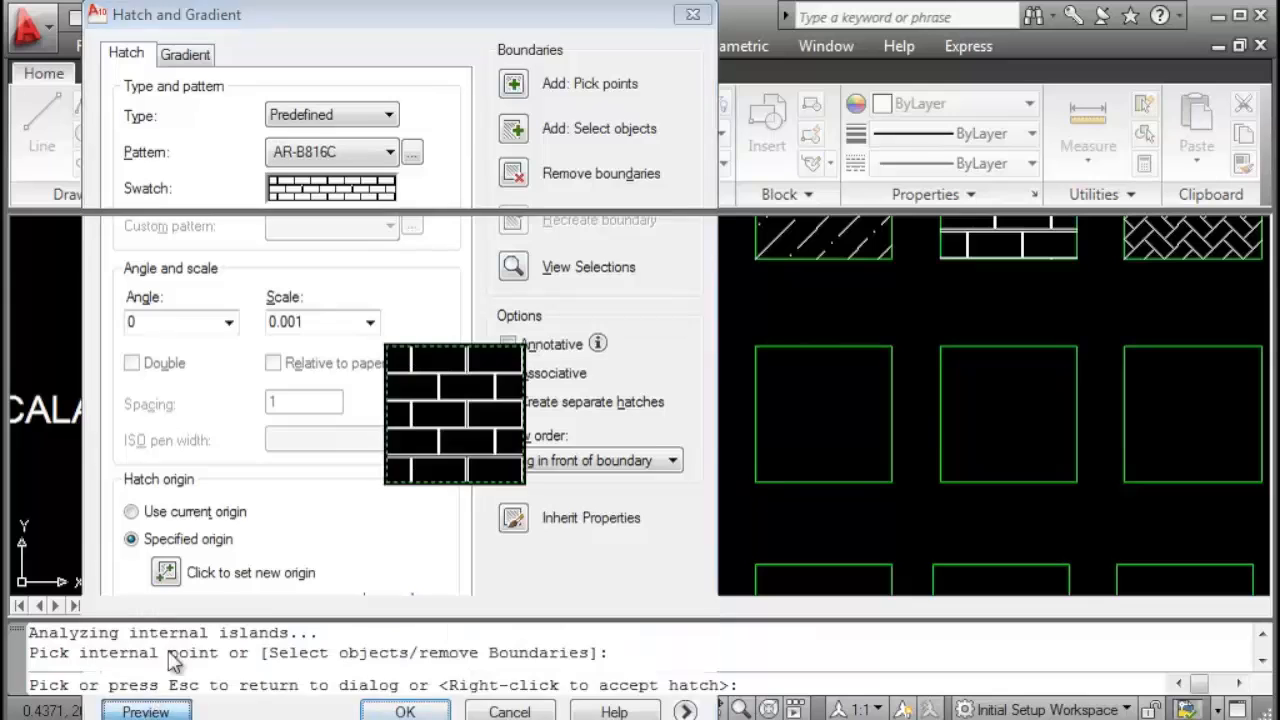
right_click(480, 334)
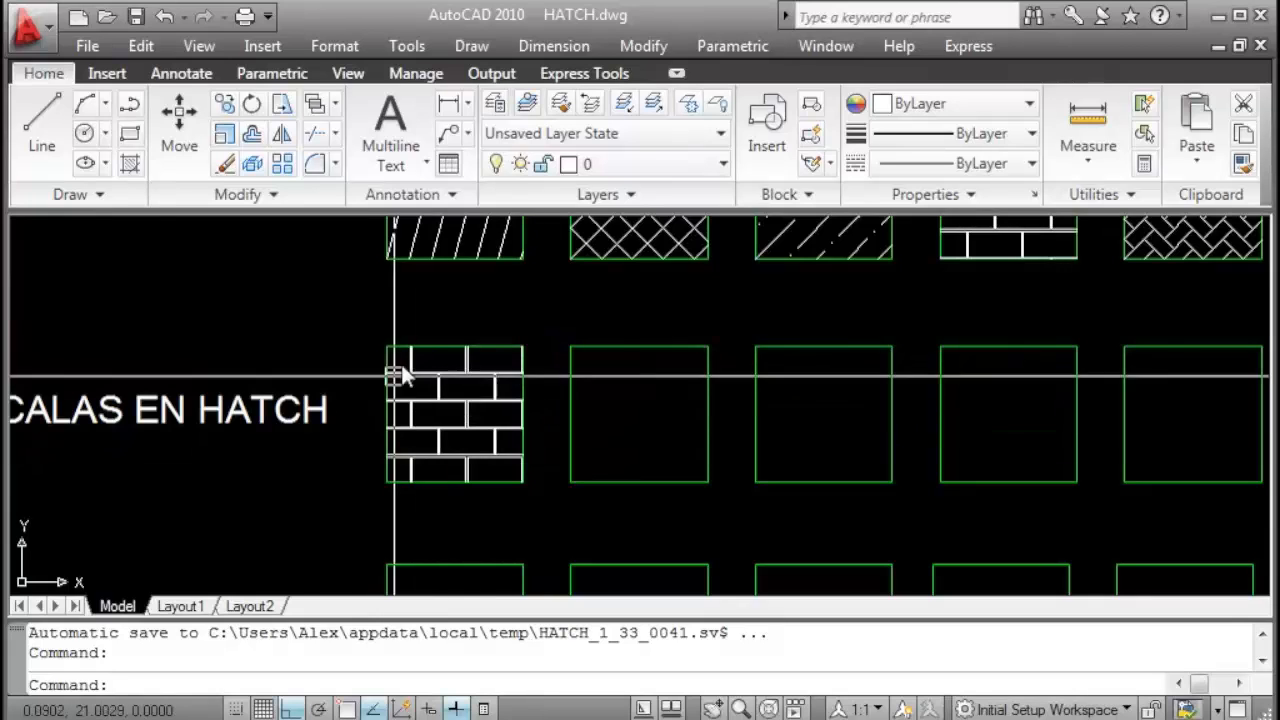
Try to hatch the white square with the open corner by picking a point inside it, and close the hatch dialog.
scroll(460, 457, "up", 2)
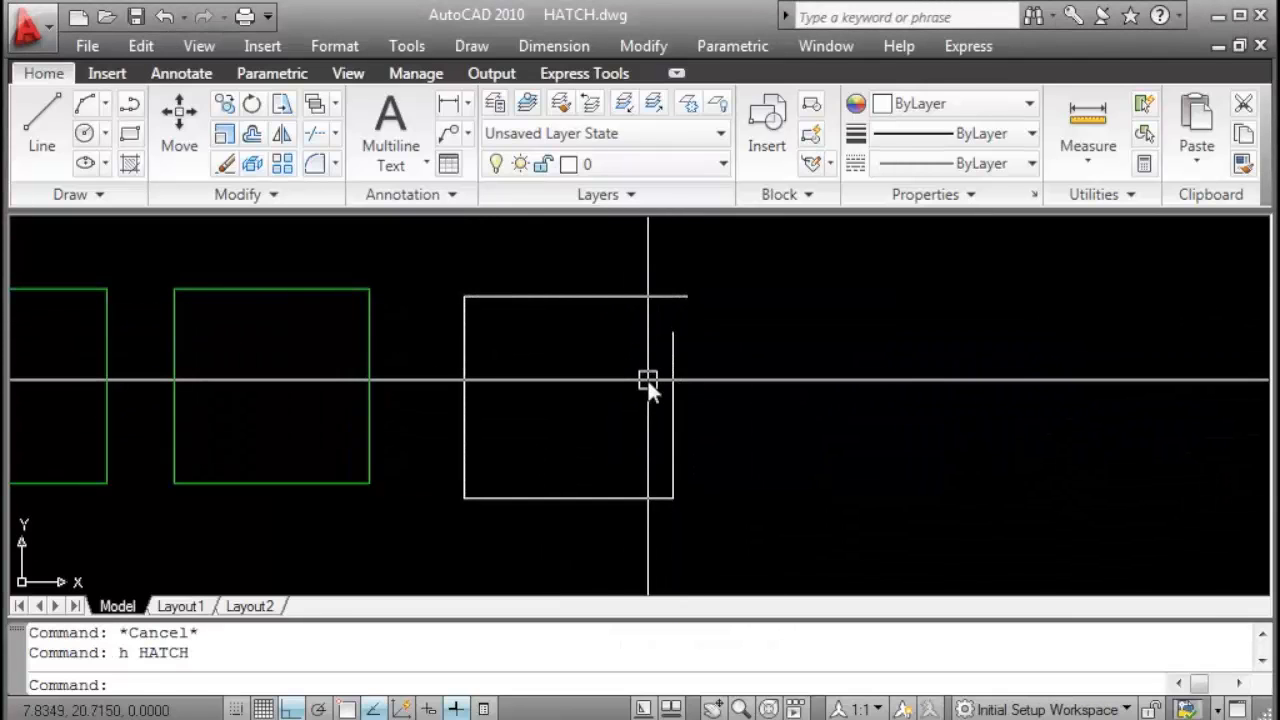
key("Return")
left_click(512, 83)
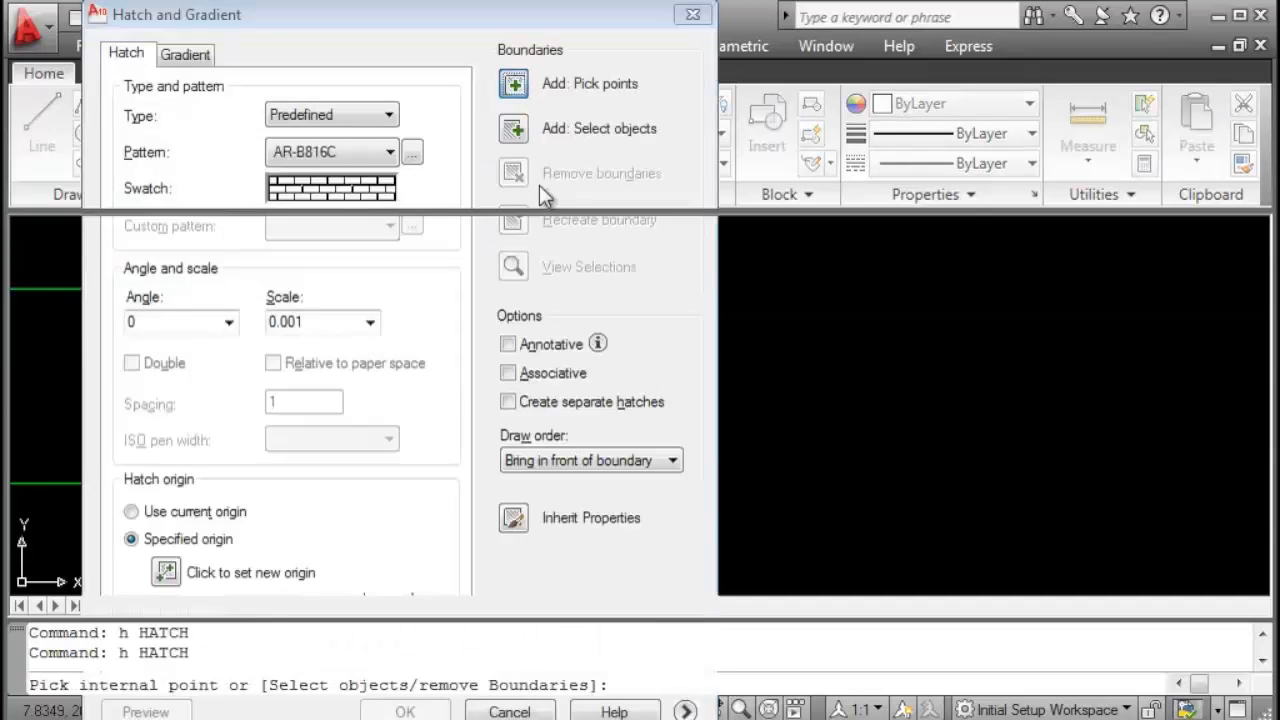
left_click(588, 365)
left_click_drag(672, 287, 1008, 272)
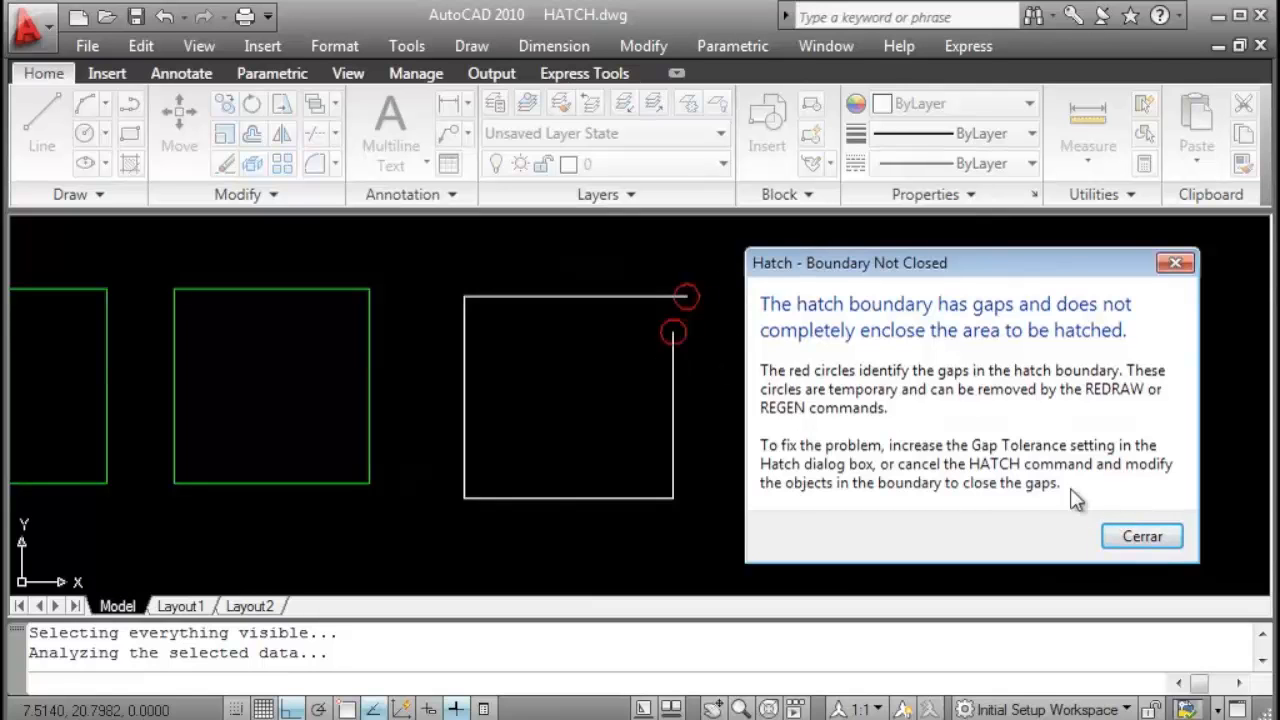
left_click(1145, 535)
key("Return")
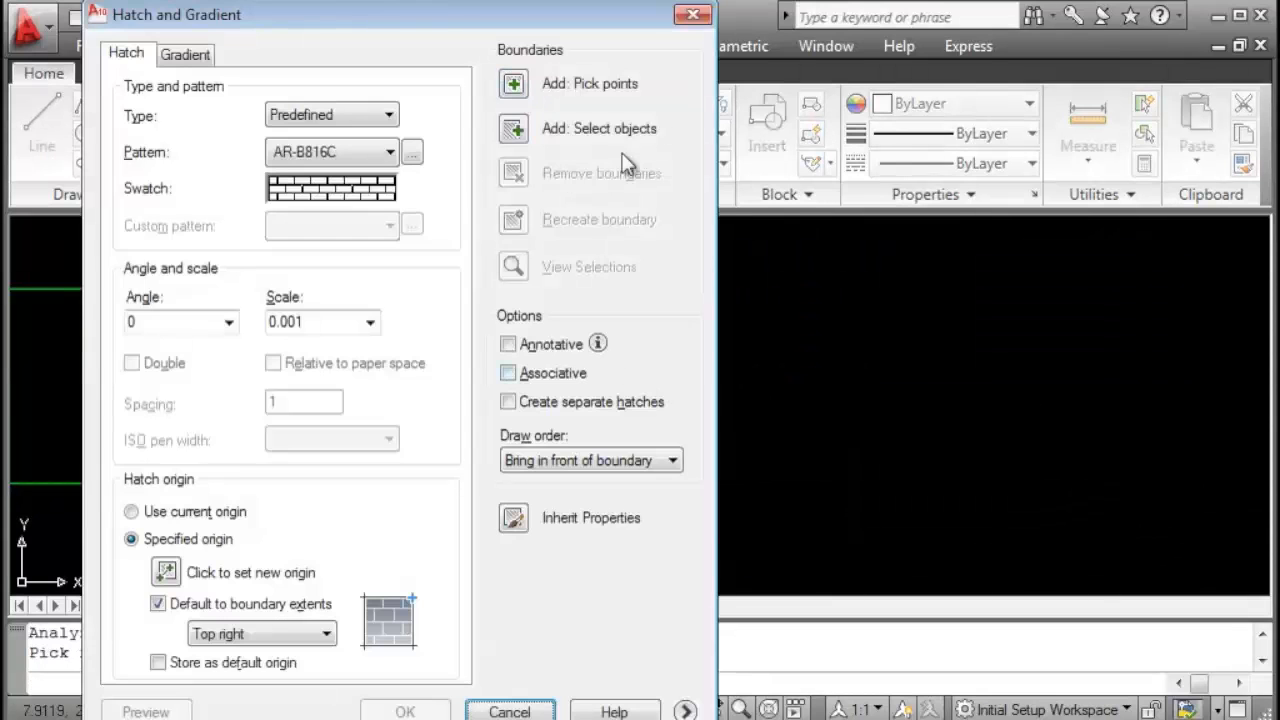
left_click(690, 16)
Draw a very long, narrow rectangle starting just beside the white open-cornered square.
scroll(689, 271, "down", 5)
scroll(474, 331, "up", 2)
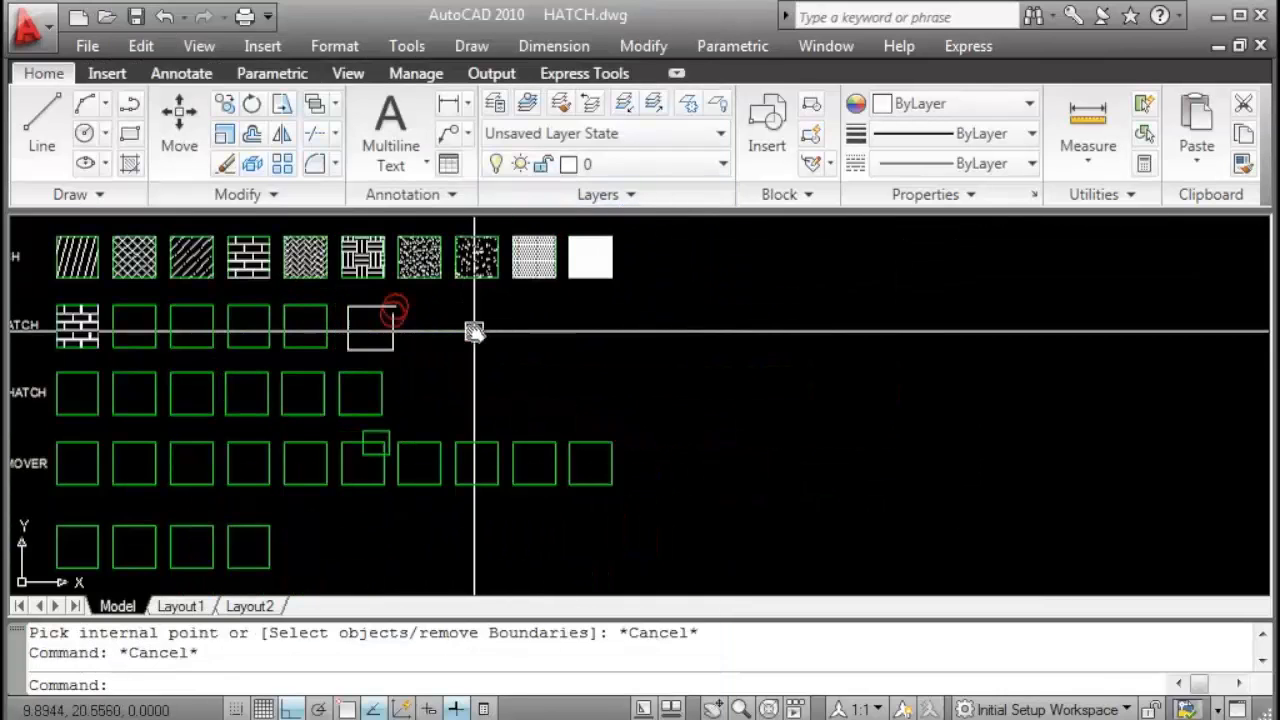
type("rec")
key("Return")
left_click(470, 327)
scroll(443, 320, "down", 3)
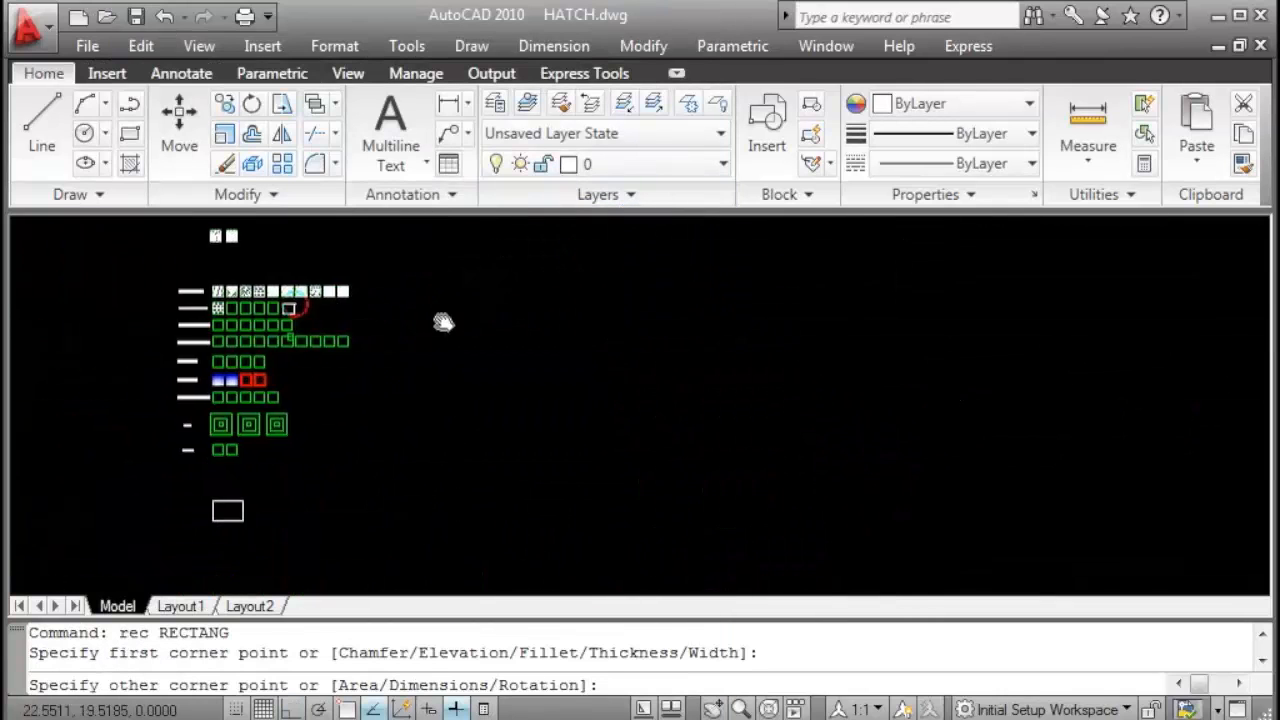
left_click(1200, 325)
key("Escape")
Try a hatch on the whole long rectangle by picking a point inside it, and cancel without applying it.
scroll(843, 371, "down", 3)
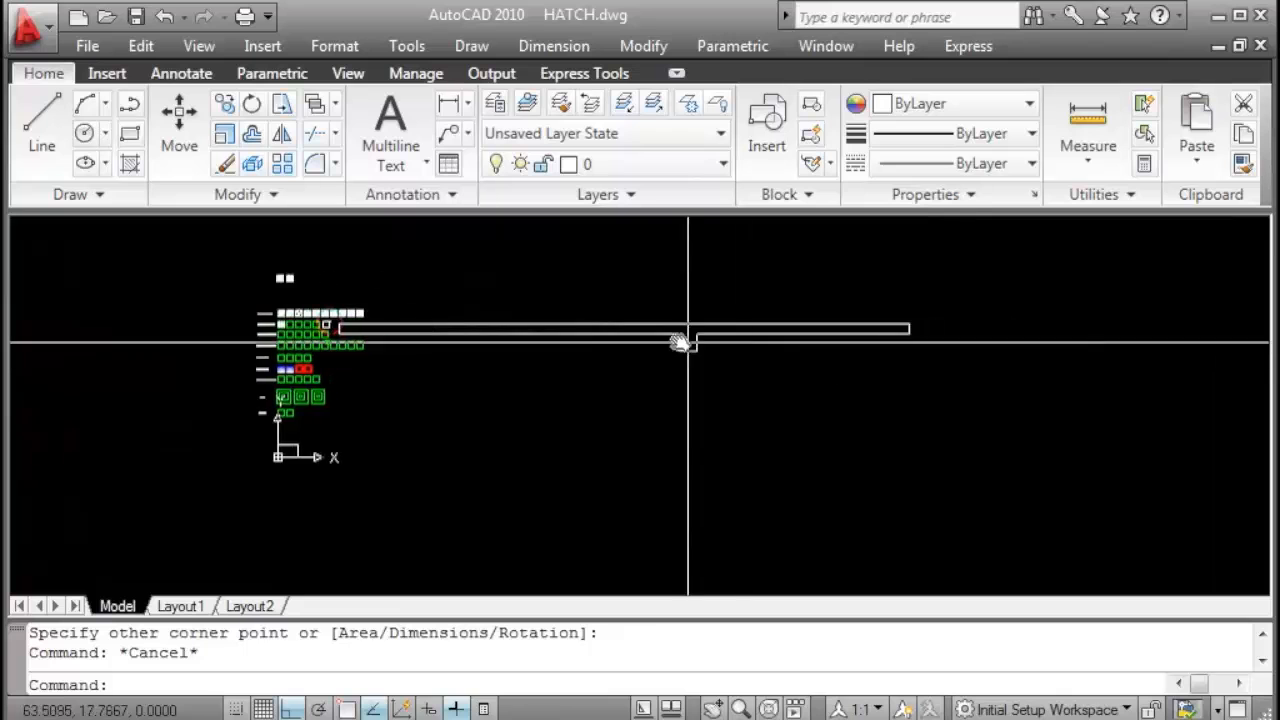
scroll(782, 345, "up", 3)
middle_click_drag(841, 345, 786, 357)
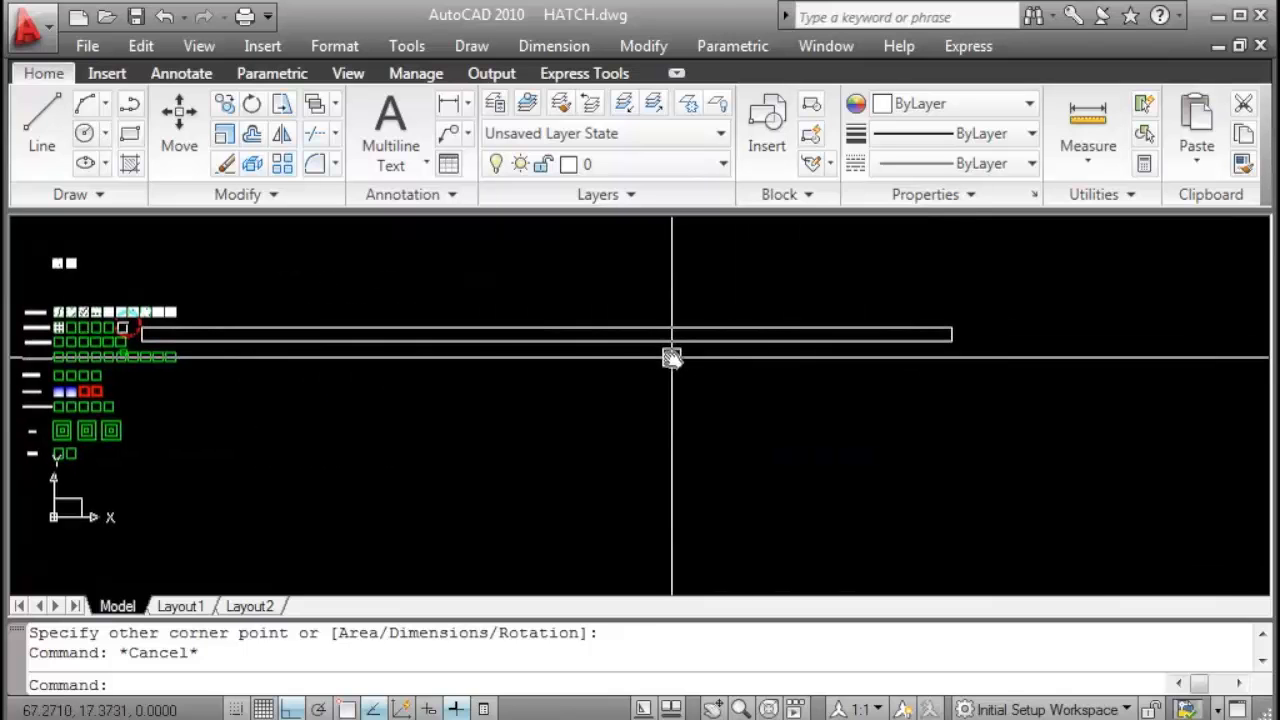
middle_click_drag(594, 365, 677, 383)
type("h")
key("Return")
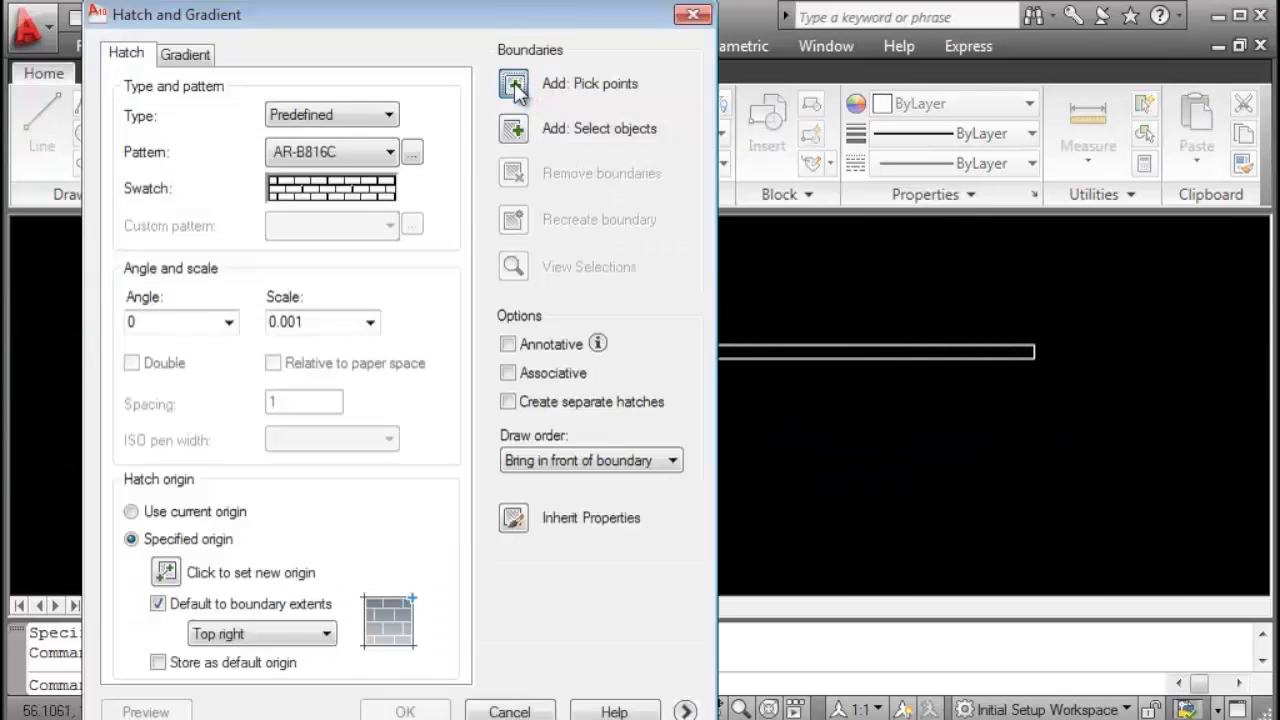
left_click(516, 88)
mouse_move(577, 371)
middle_mouse_down()
mouse_move(757, 366)
mouse_move(567, 367)
middle_mouse_up()
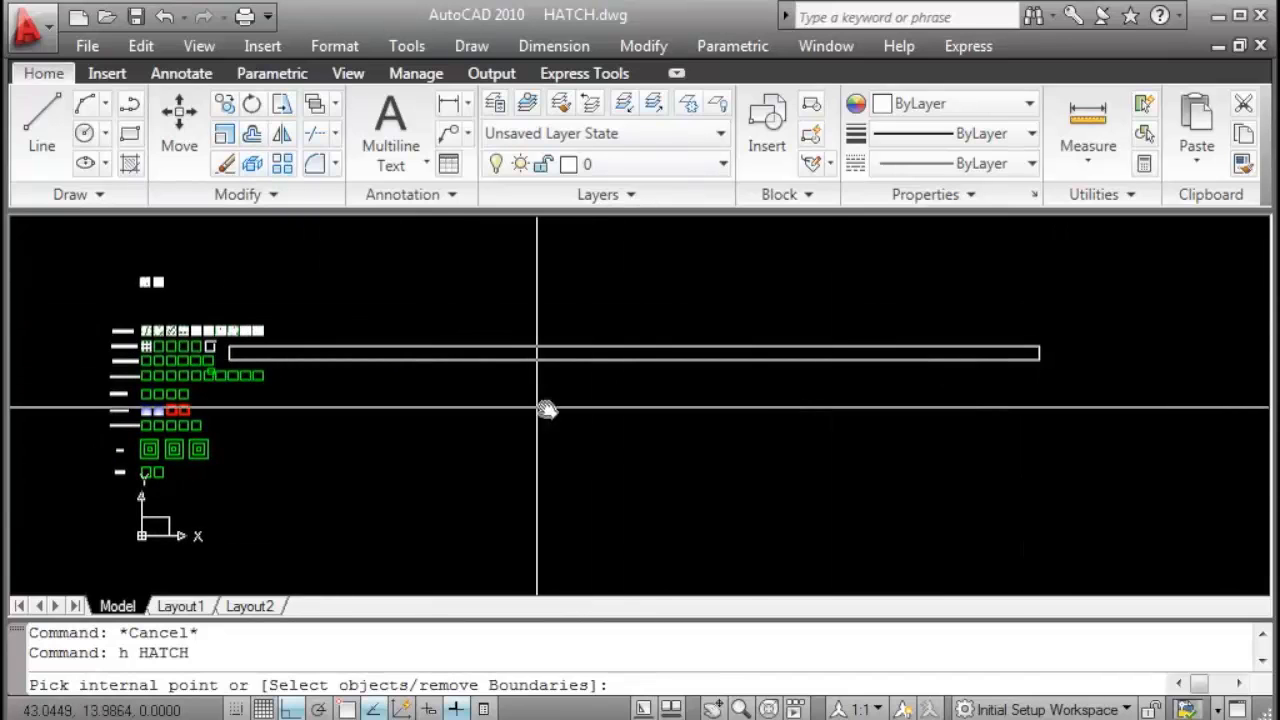
middle_click_drag(434, 423, 786, 431)
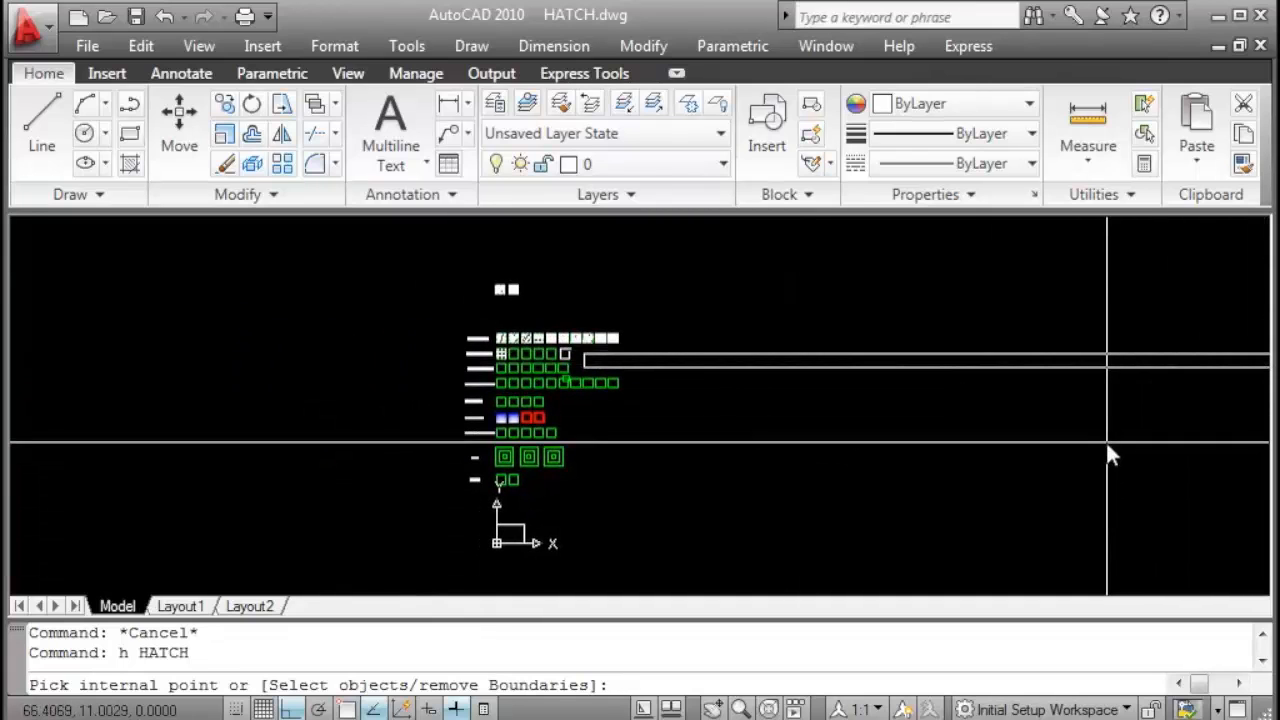
mouse_move(1106, 443)
middle_mouse_down()
mouse_move(651, 443)
mouse_move(657, 417)
middle_mouse_up()
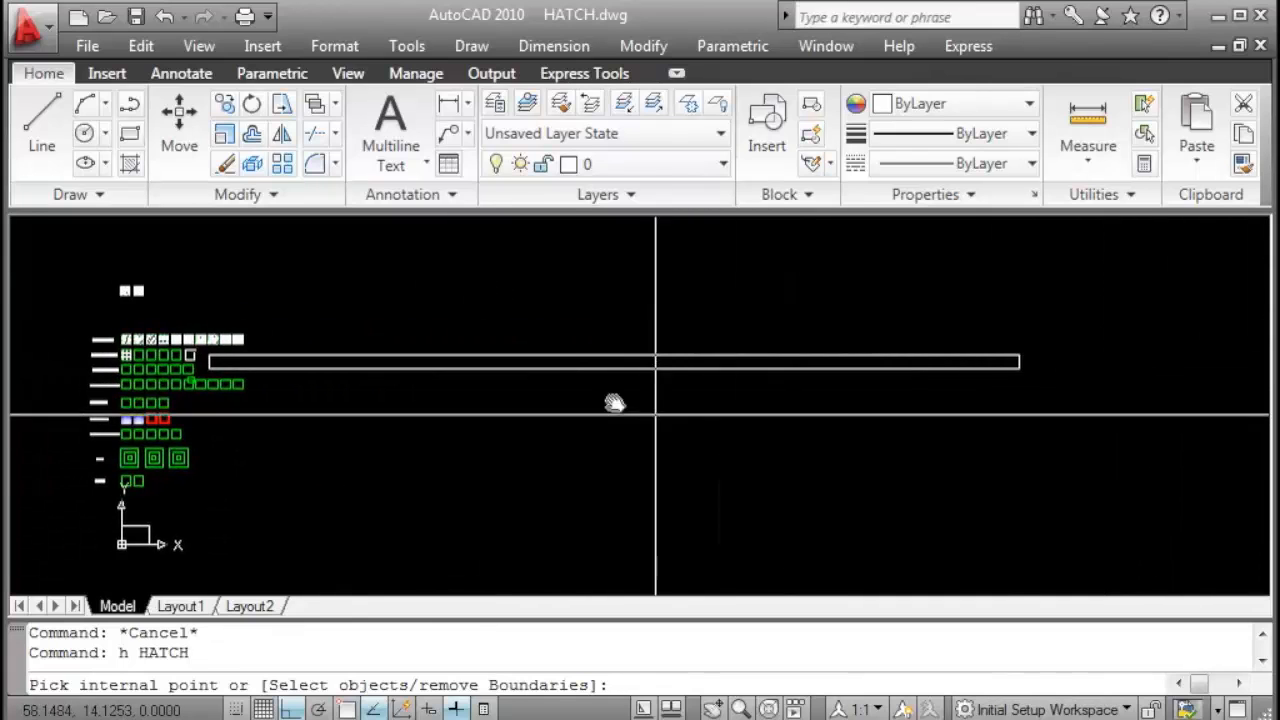
left_click(577, 361)
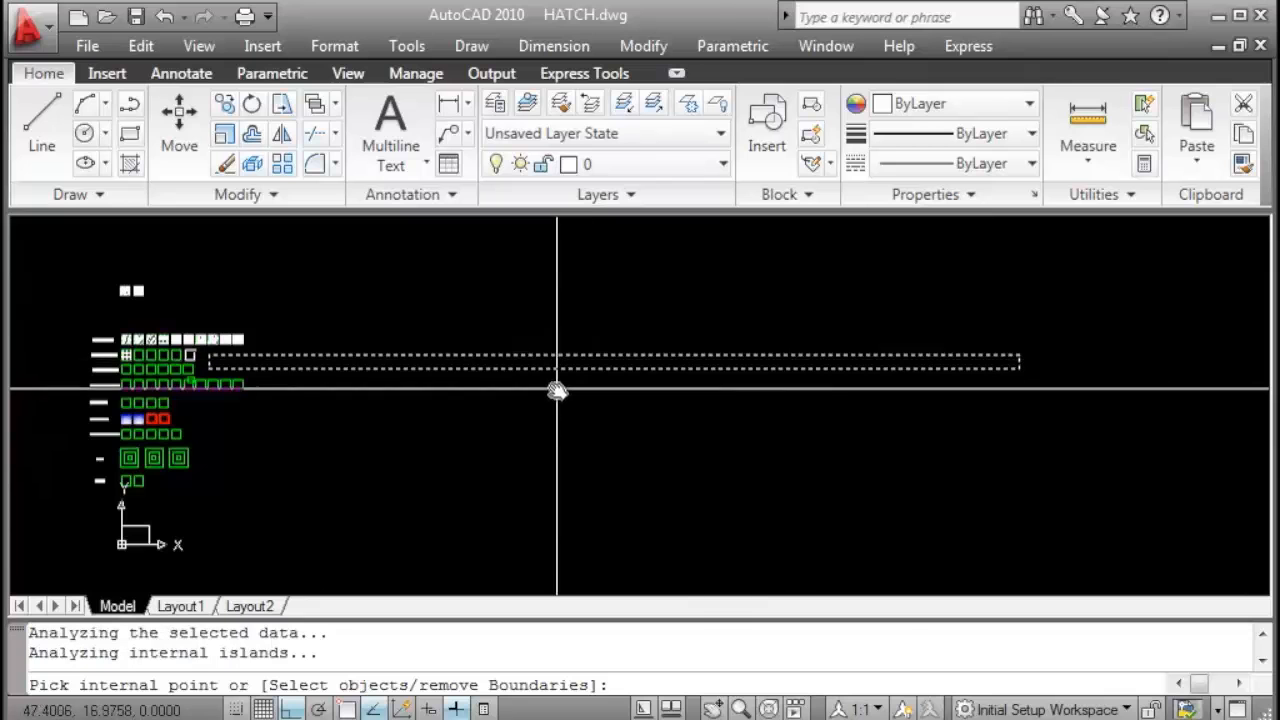
key("Return")
left_click(692, 14)
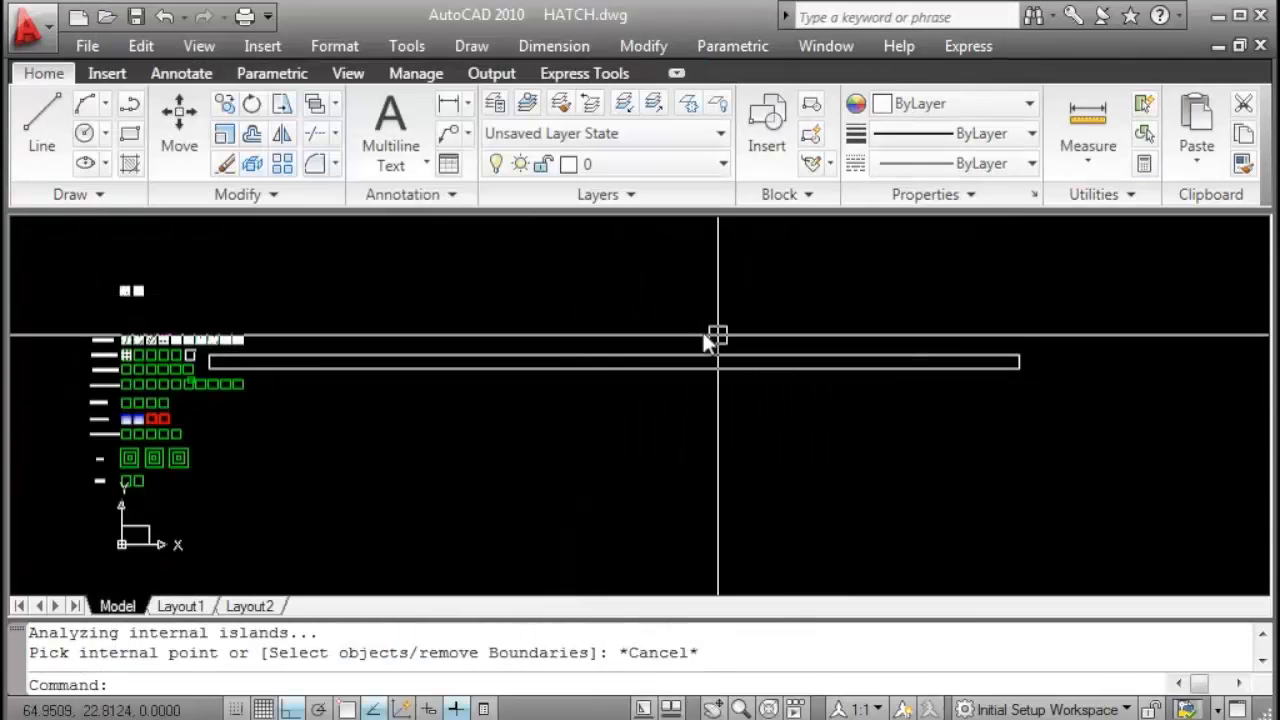
Draw three separate vertical lines across the long rectangle to divide it into sections.
middle_click_drag(500, 431, 523, 431)
scroll(284, 412, "up", 4)
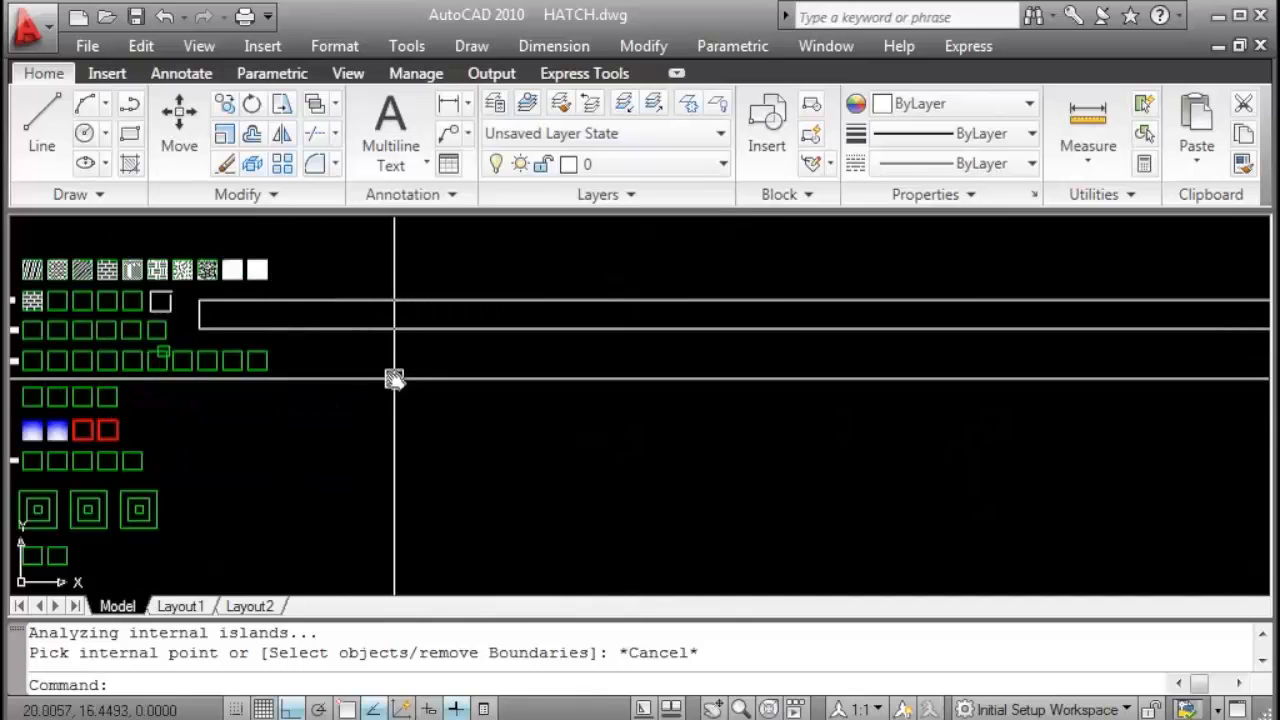
type("l")
key("Return")
left_click(409, 262)
left_click(440, 376)
key("Escape")
key("Return")
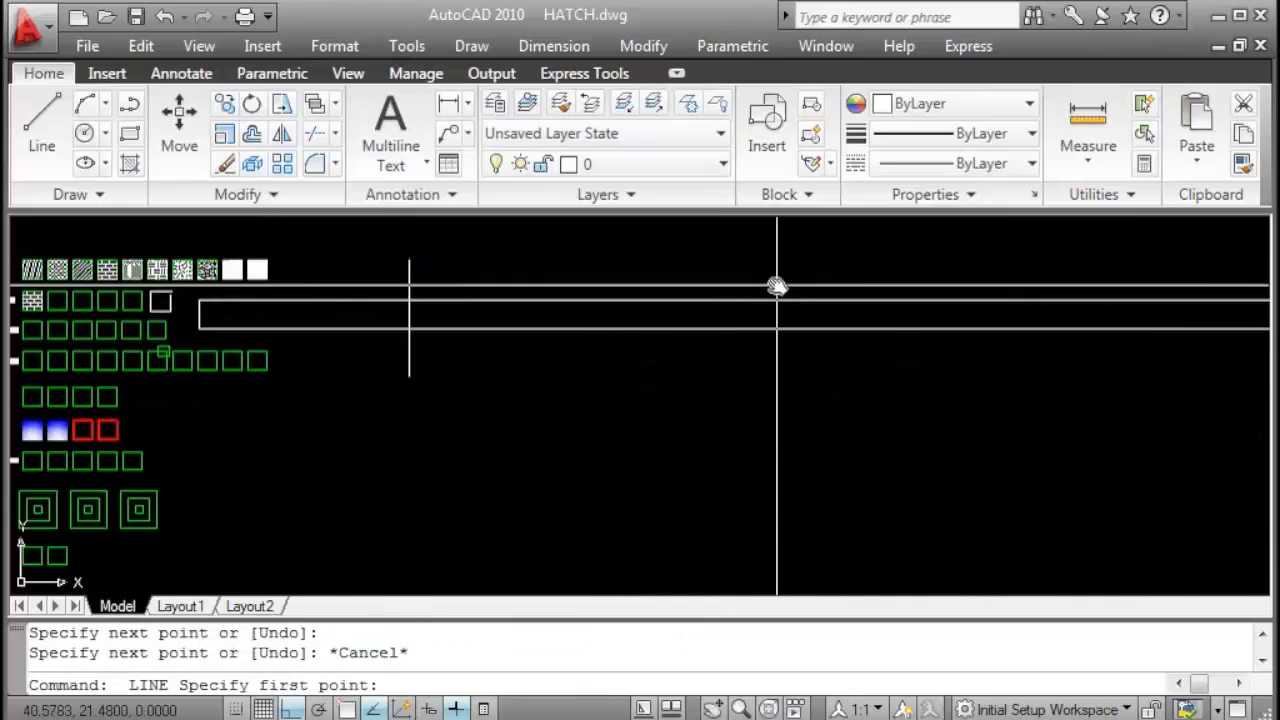
left_click(779, 282)
left_click(820, 389)
key("Escape")
key("Return")
left_click(1073, 279)
left_click(1073, 392)
key("Escape")
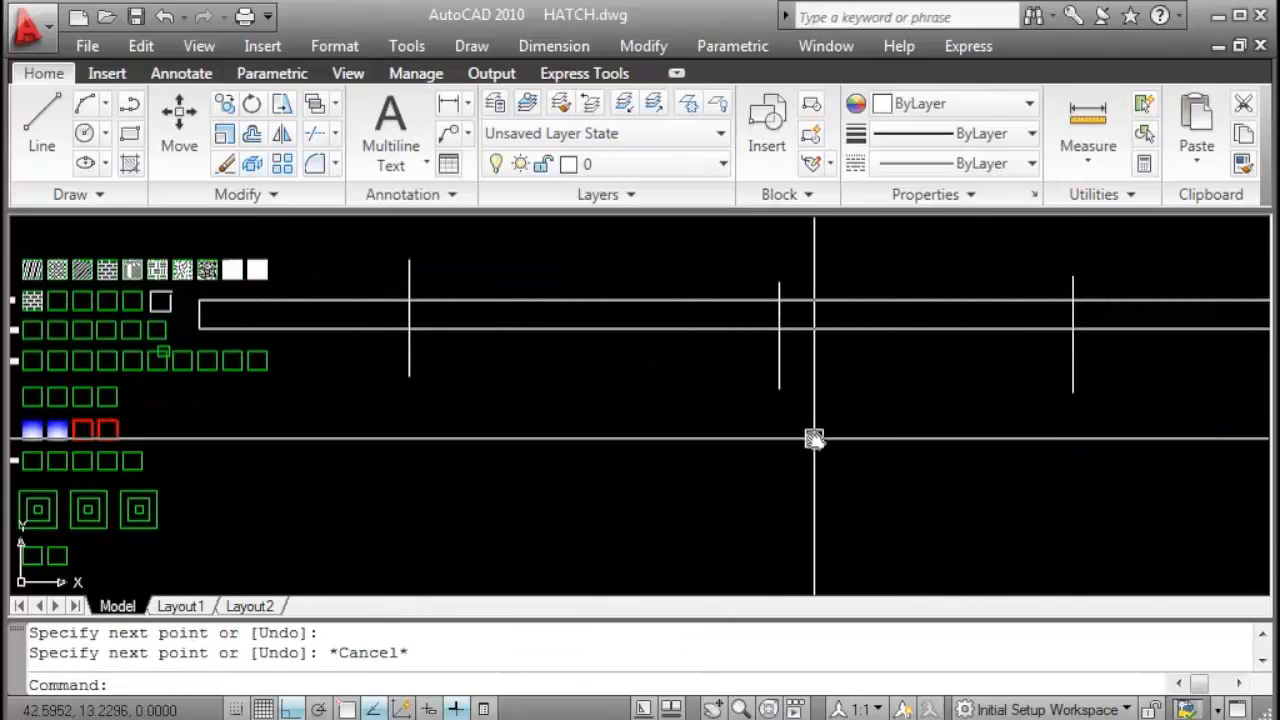
Start a hatch and pick internal points in the first three sections of the divided rectangle as its boundaries.
type("h")
key("Return")
left_click(514, 89)
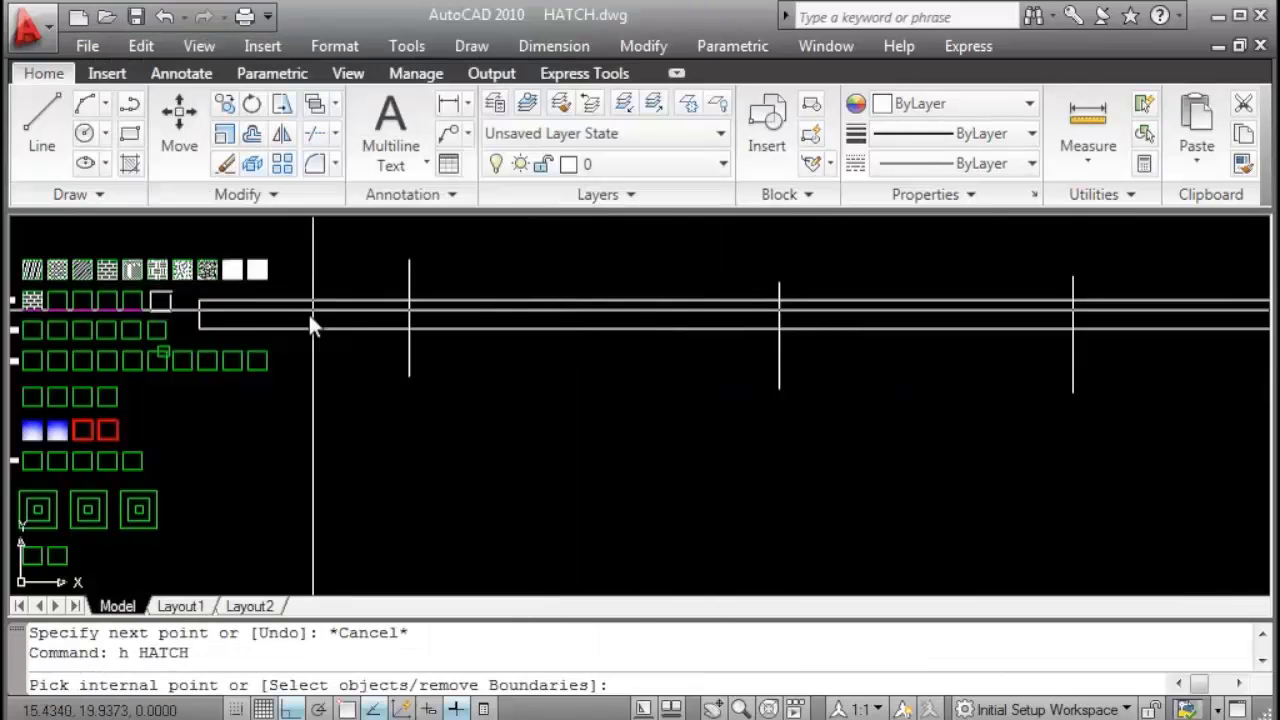
left_click(308, 314)
left_click(566, 322)
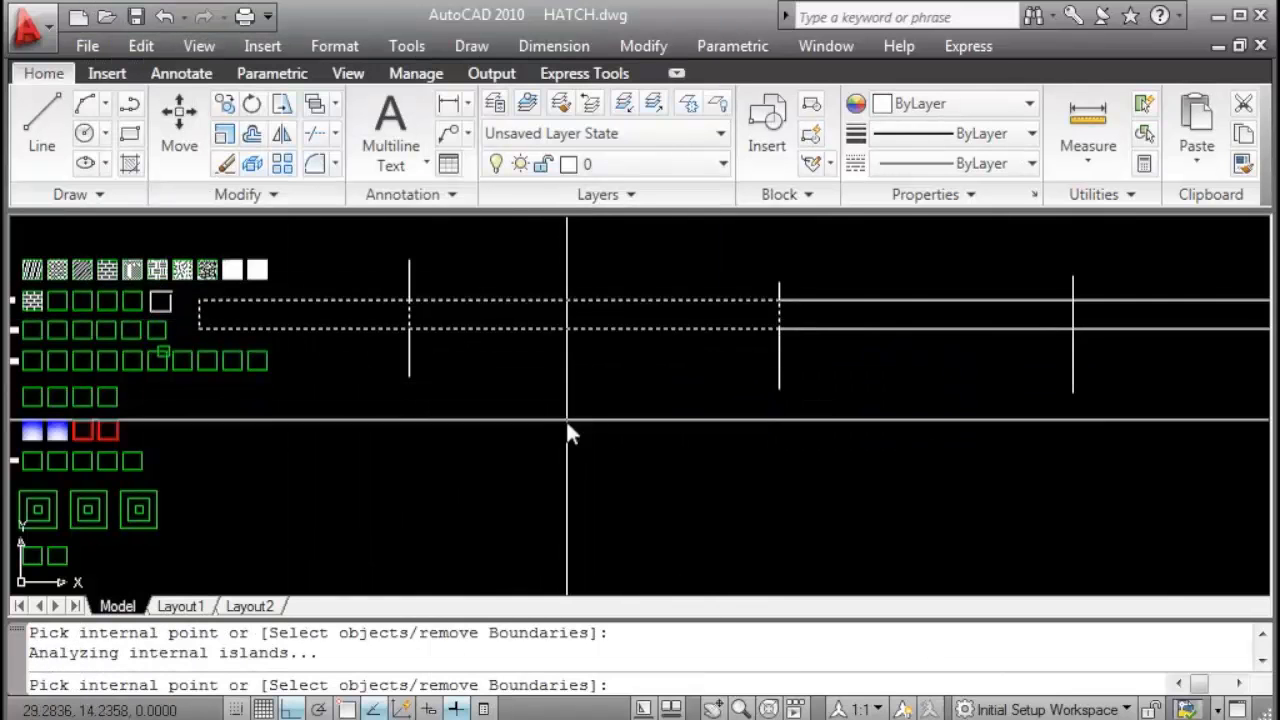
left_click(912, 316)
right_click(797, 437)
left_click(836, 443)
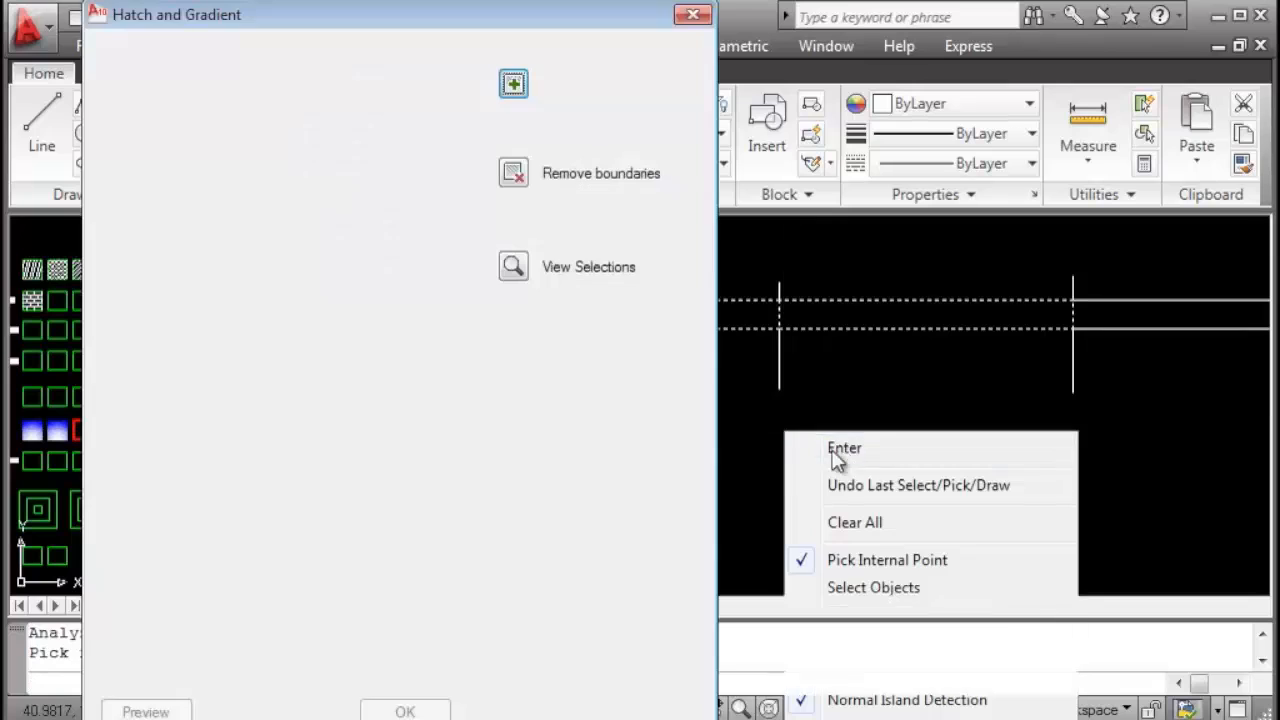
Apply the brick hatch to the three picked sections, and erase the long rectangle together with its hatch and dividing lines.
left_click(404, 711)
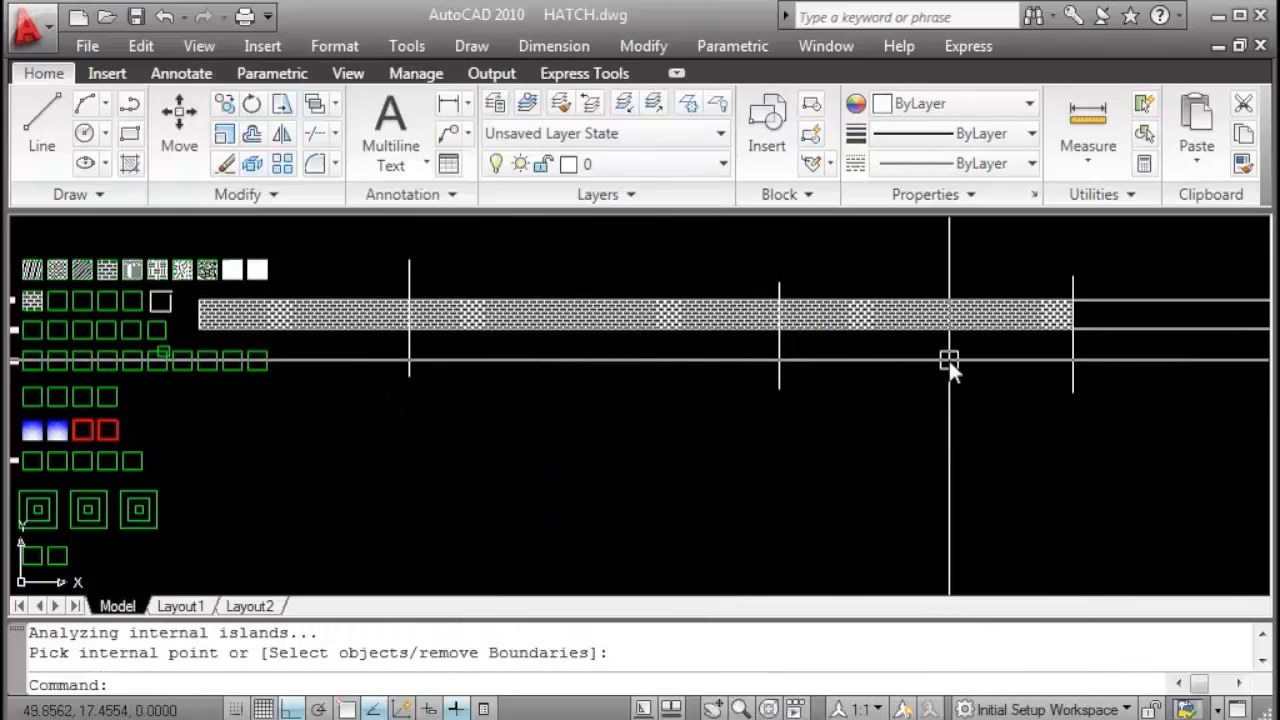
middle_click_drag(949, 360, 843, 371)
left_click(1044, 284)
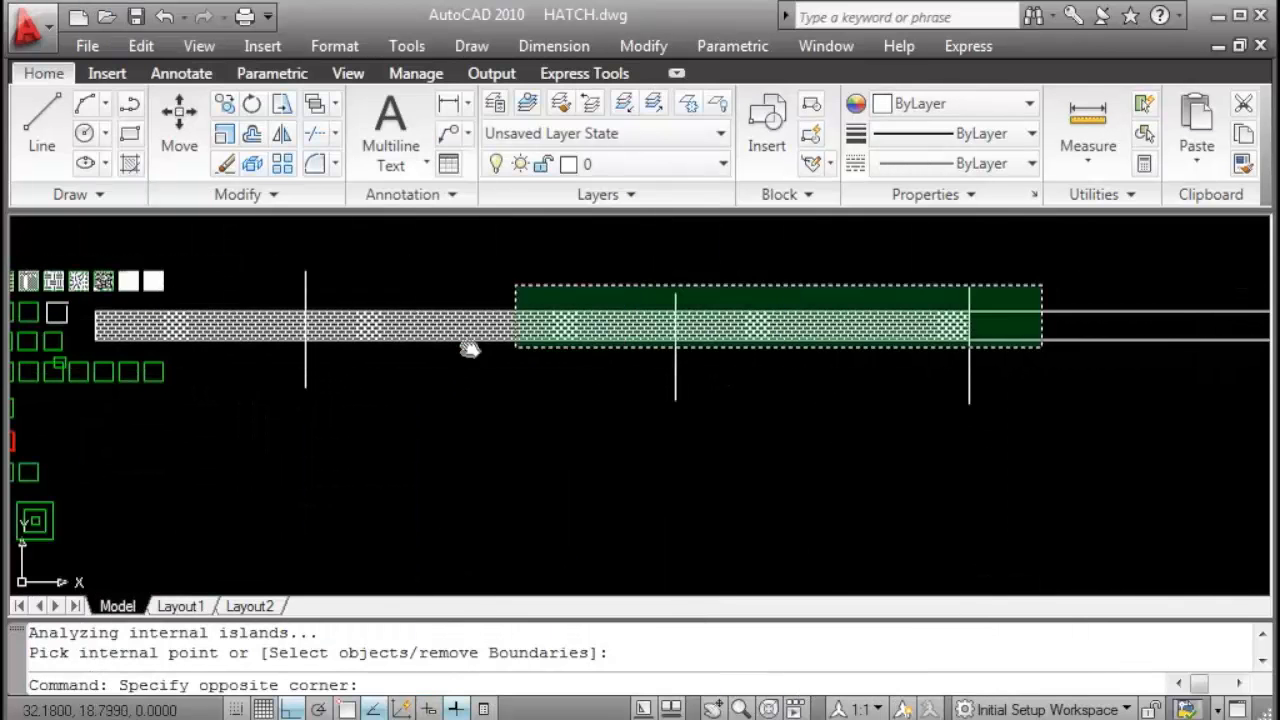
left_click(256, 390)
type("e")
key("Return")
Erase the white open-cornered square at the end of the ESCALAS EN HATCH row.
middle_click_drag(355, 415, 920, 409)
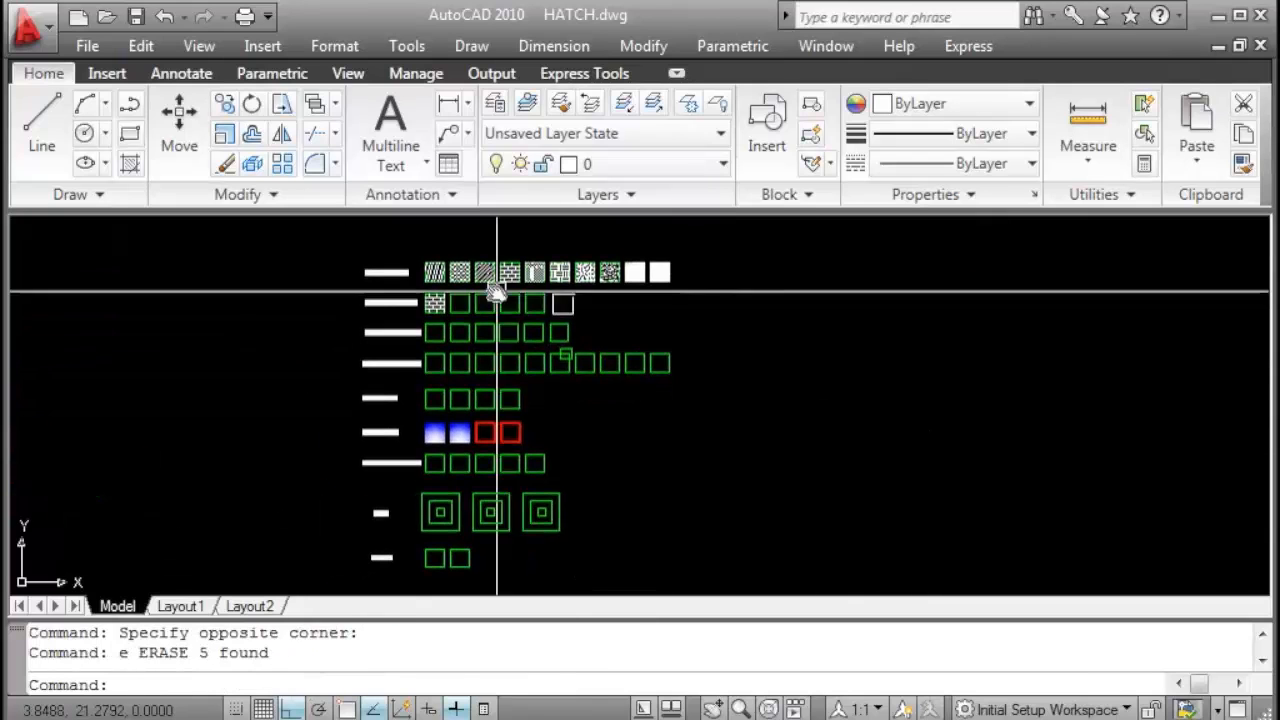
scroll(497, 286, "up", 4)
middle_click_drag(646, 309, 711, 323)
left_click(862, 308)
type("e")
key("Return")
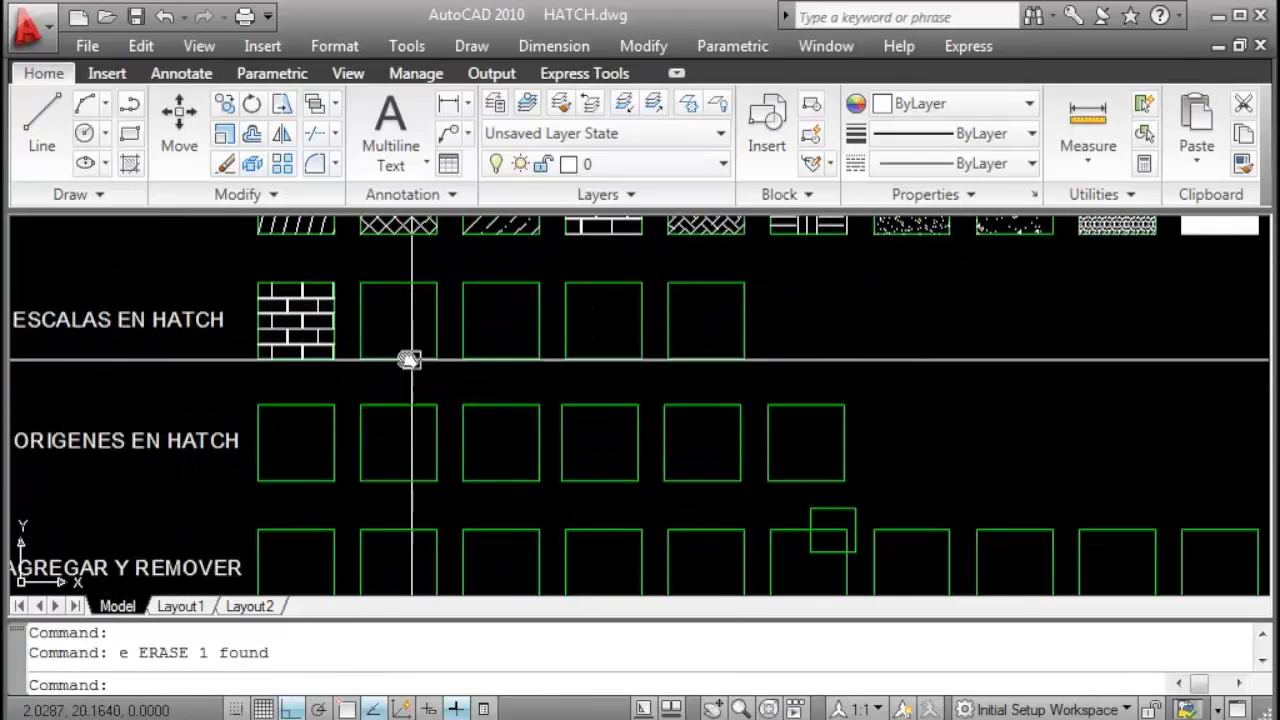
key("Escape")
Try to hatch the second square of the ESCALAS EN HATCH row with pattern AR-B816C at scale 1.
mouse_move(348, 335)
middle_mouse_down()
mouse_move(623, 411)
mouse_move(451, 400)
middle_mouse_up()
scroll(648, 407, "up", 2)
scroll(457, 384, "up", 2)
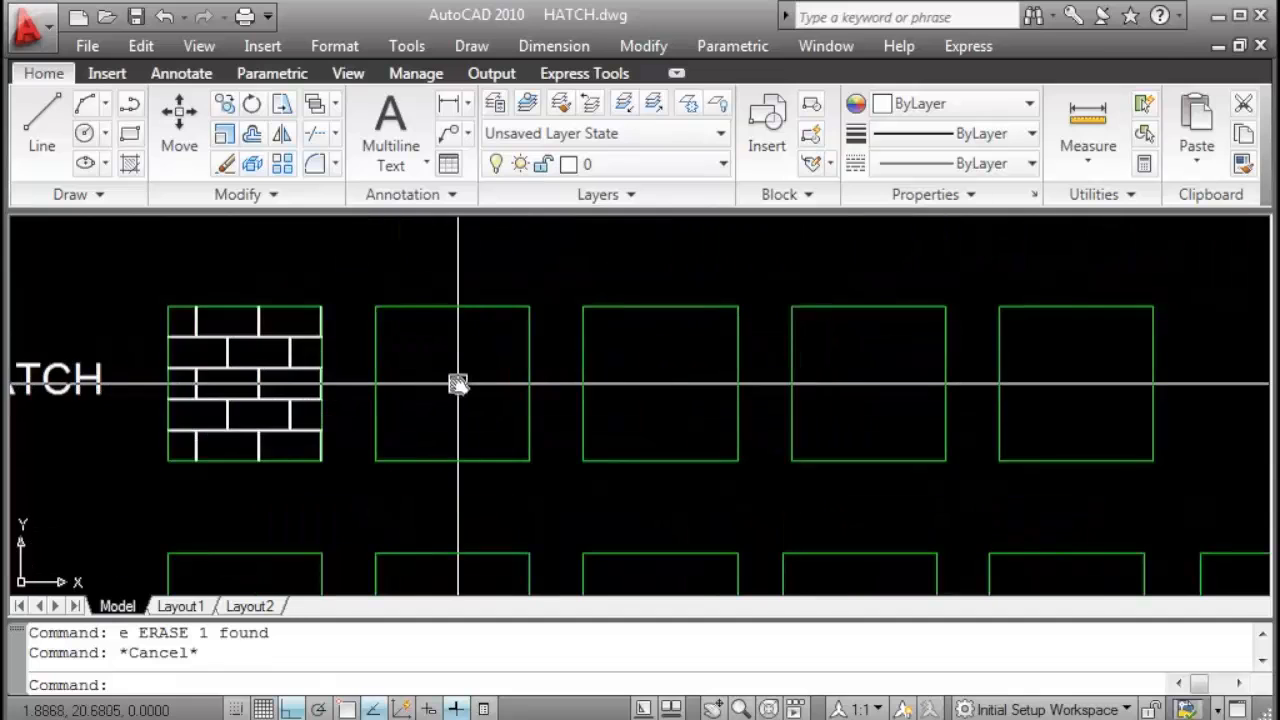
key("Return")
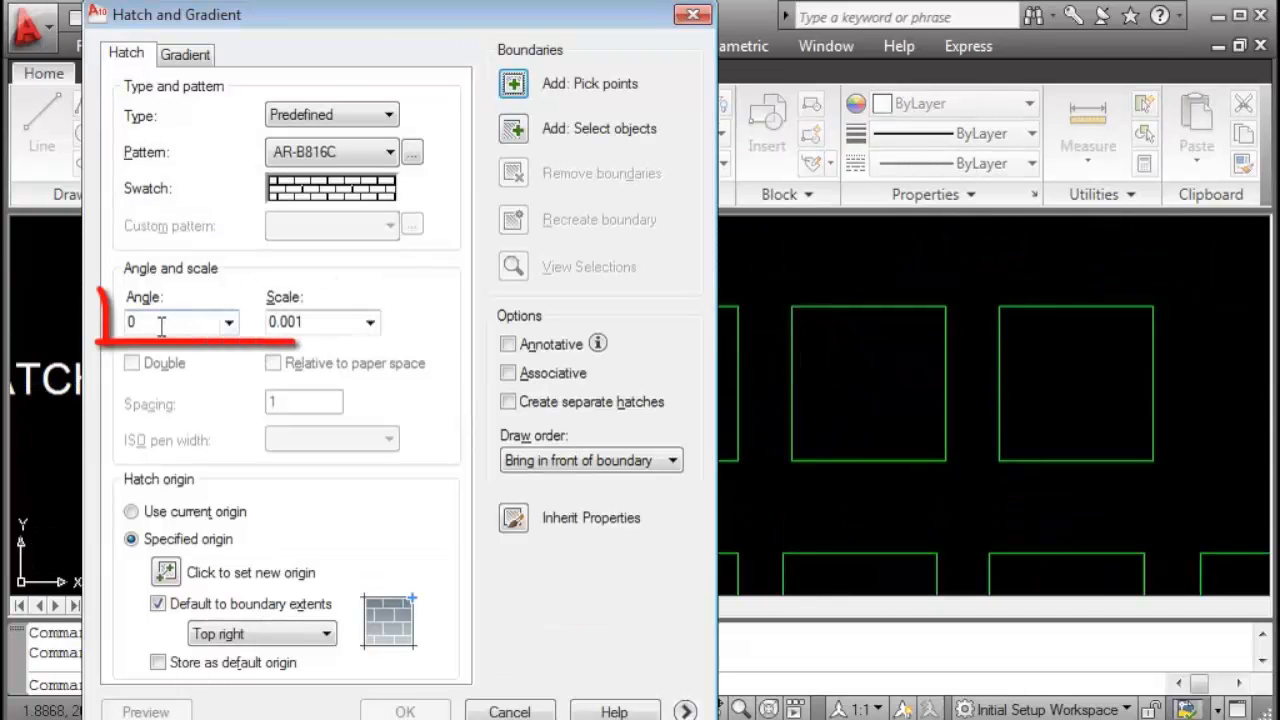
double_click(215, 324)
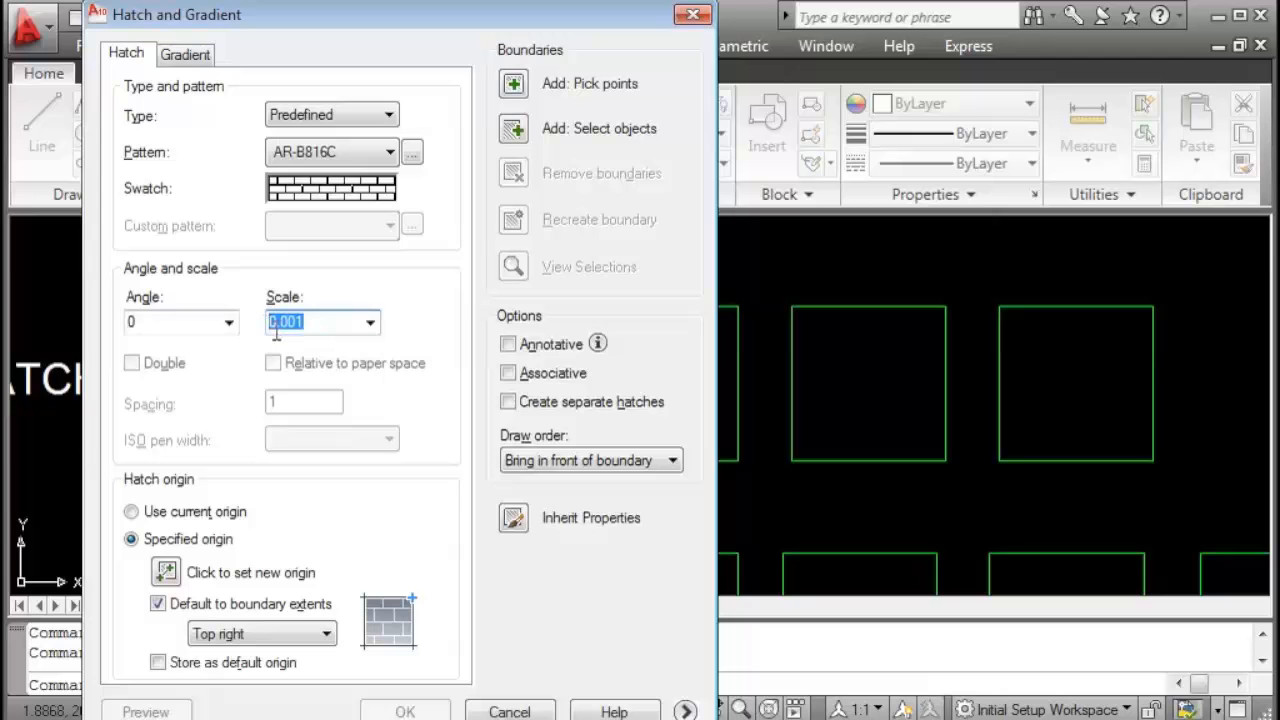
left_click(513, 84)
left_click(459, 350)
right_click(457, 352)
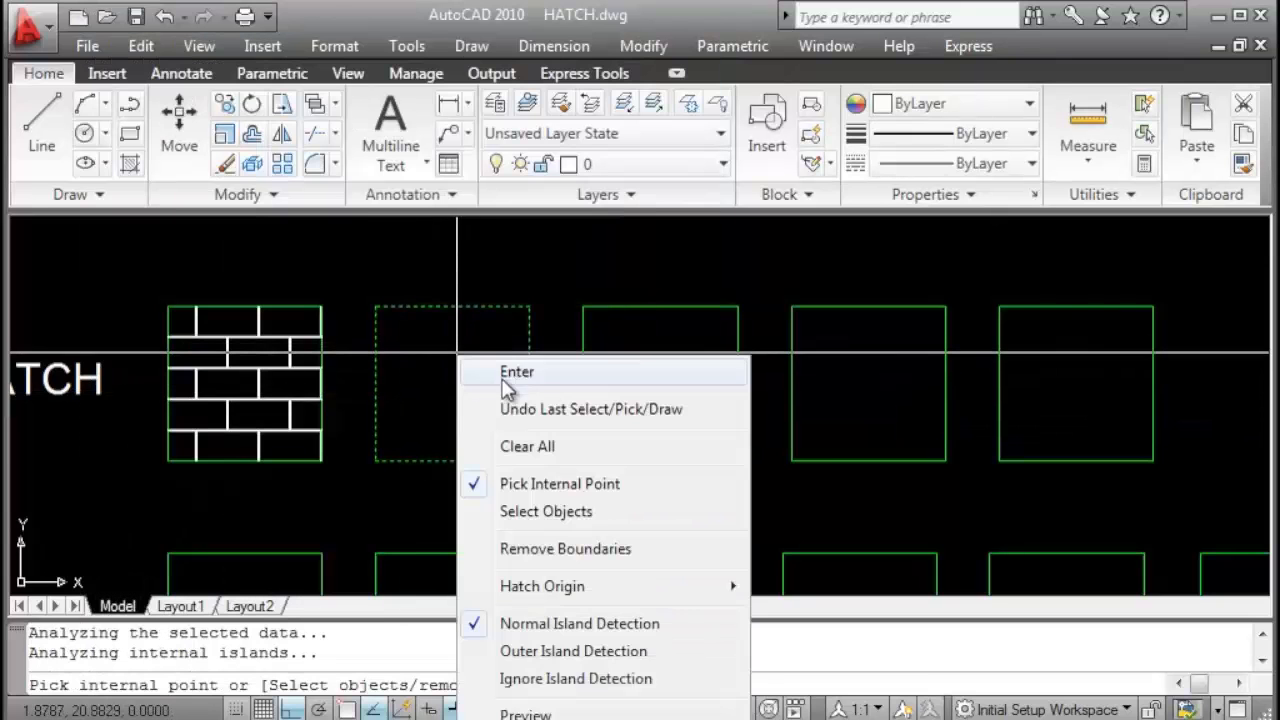
left_click(535, 373)
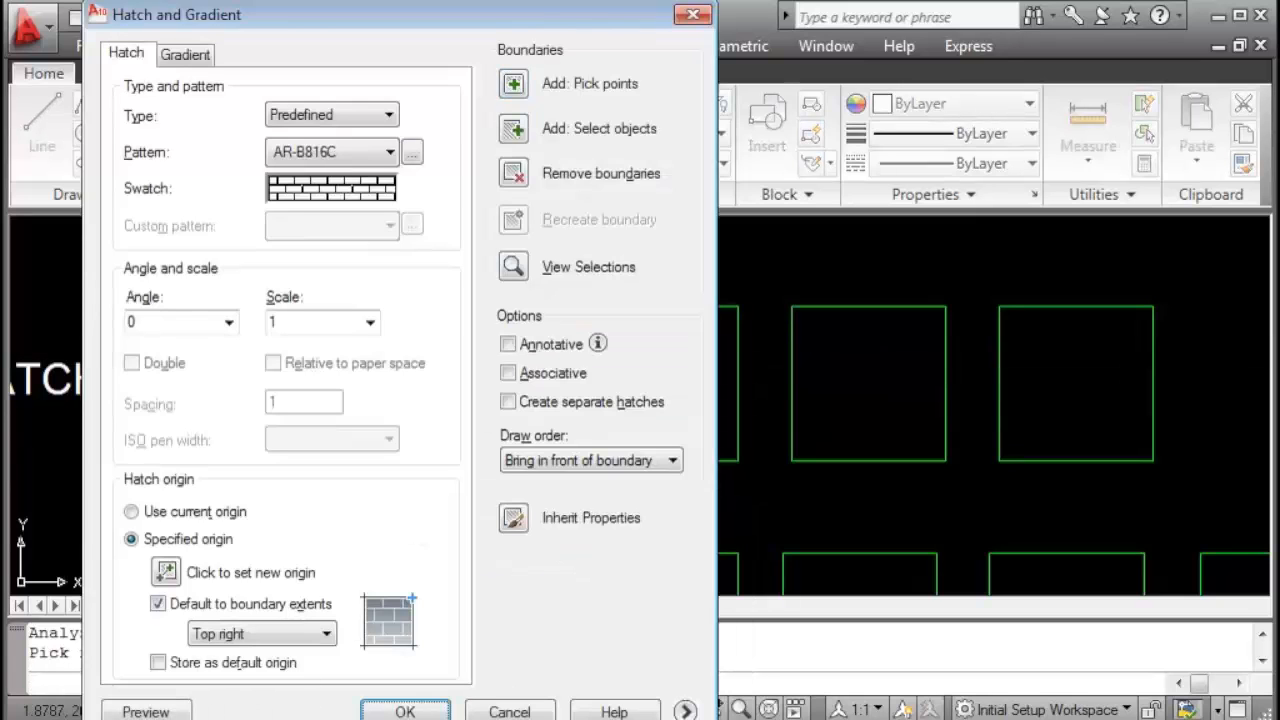
left_click(404, 711)
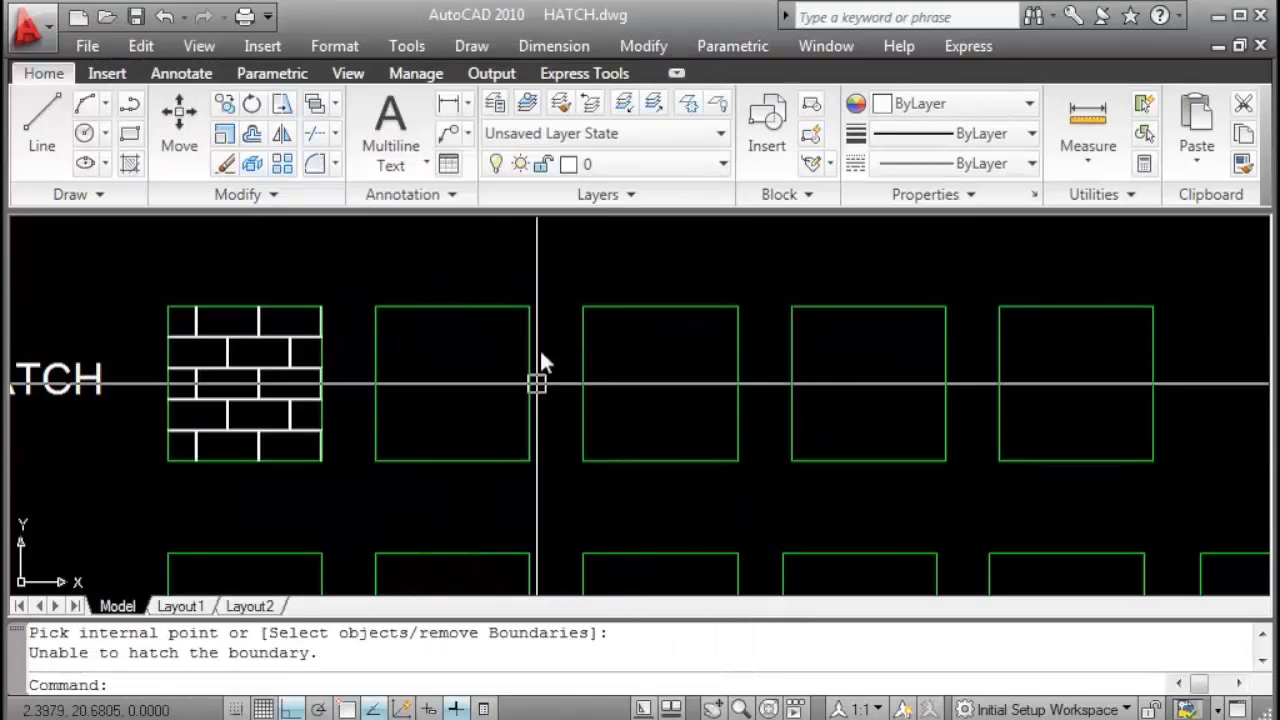
left_click(489, 323)
left_click(404, 442)
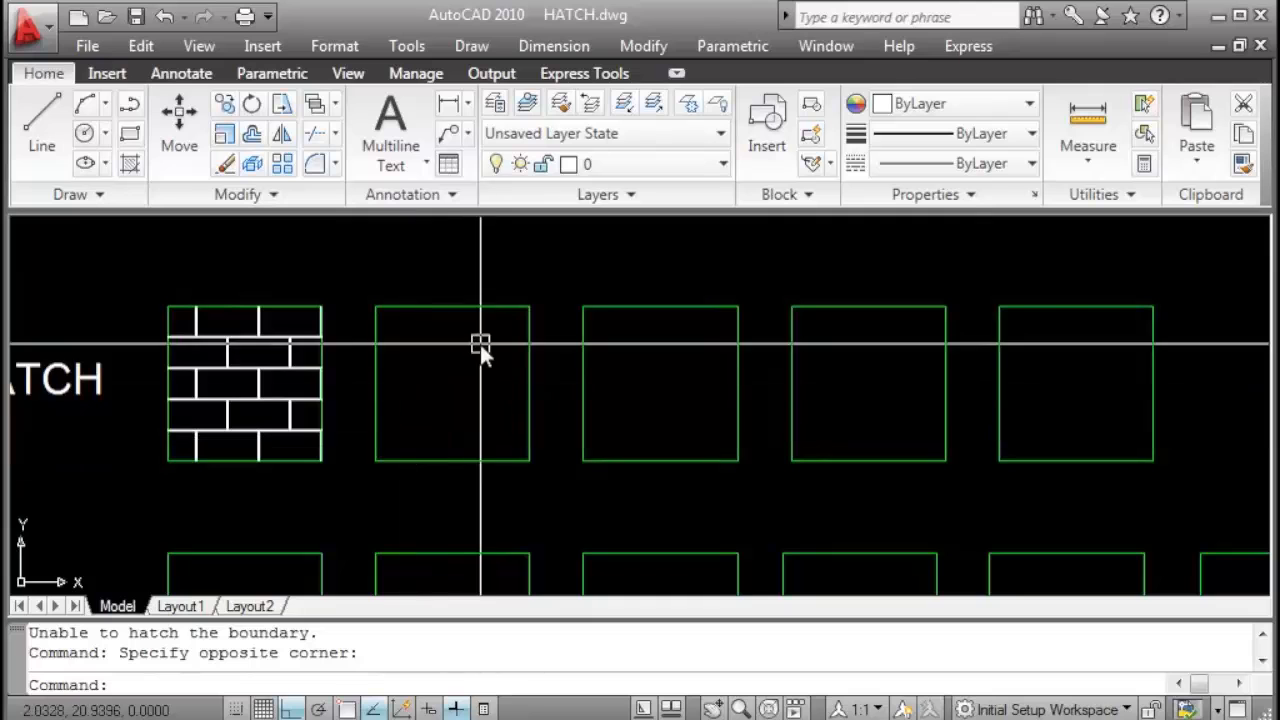
Draw a small rectangle inside one brick of the hatched first square.
middle_click_drag(490, 373, 419, 375)
middle_click_drag(214, 366, 400, 343)
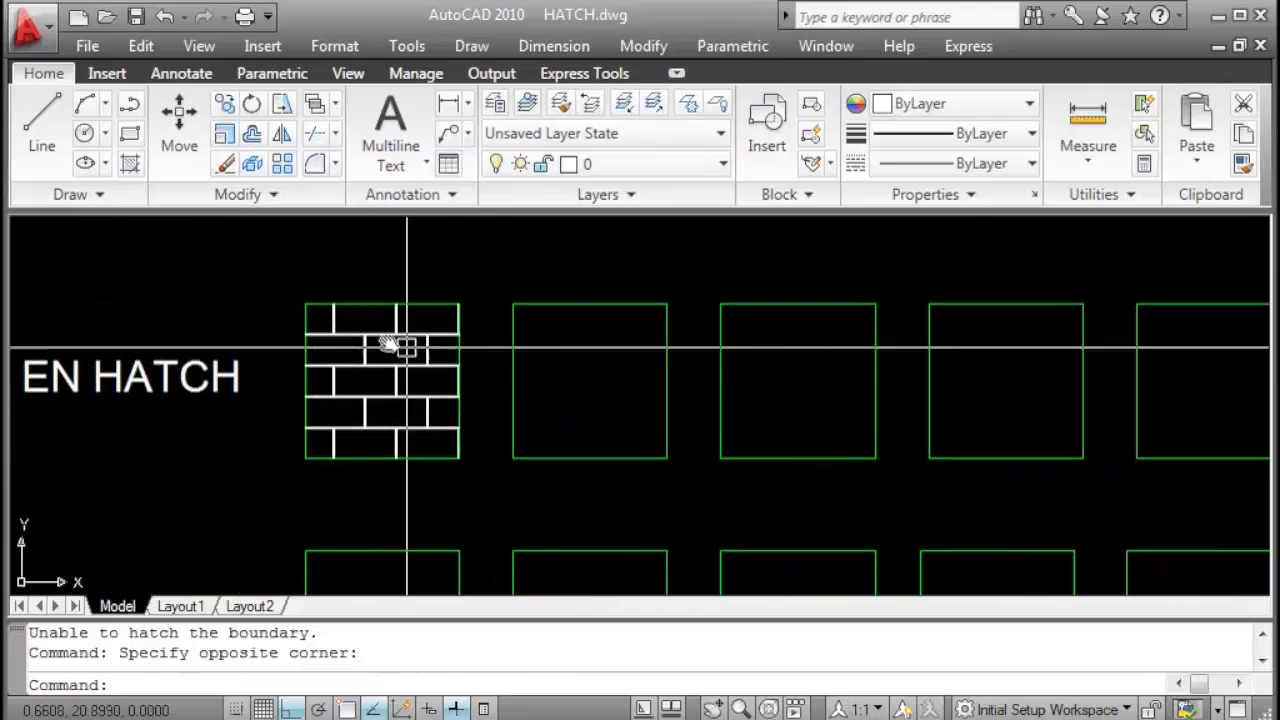
scroll(409, 353, "up", 7)
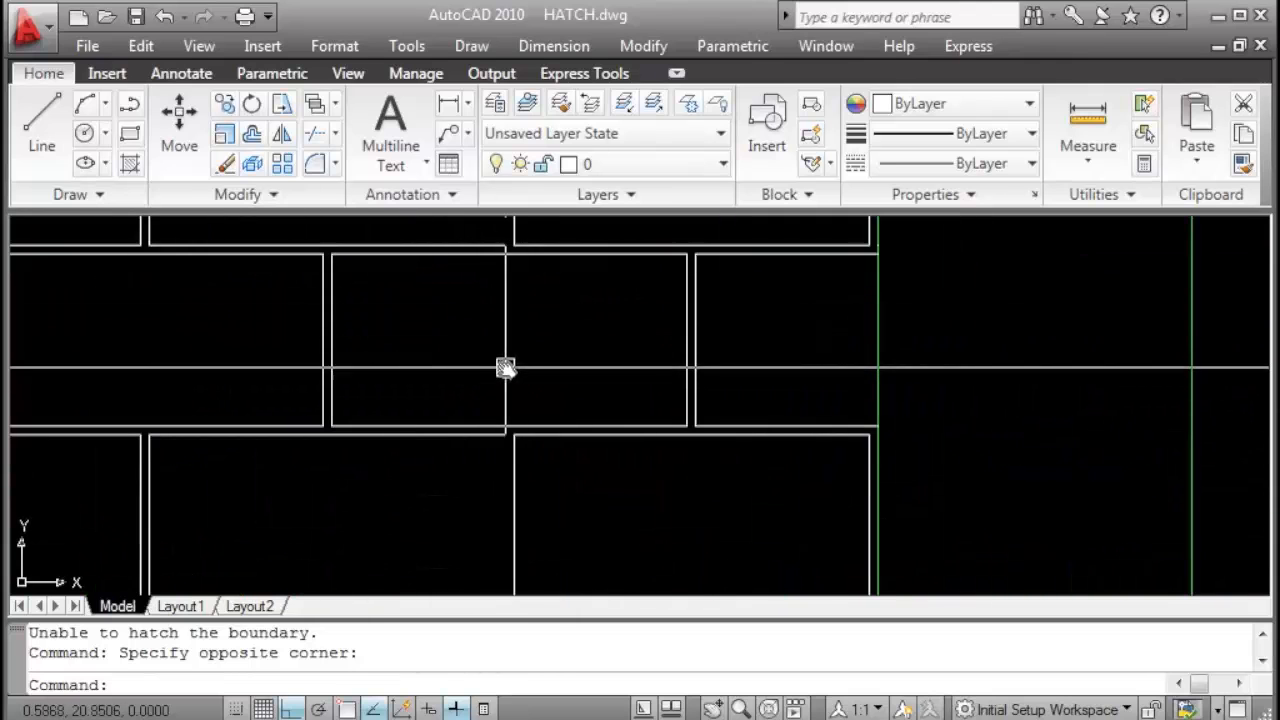
type("rec")
key("Return")
left_click(528, 362)
key("Escape")
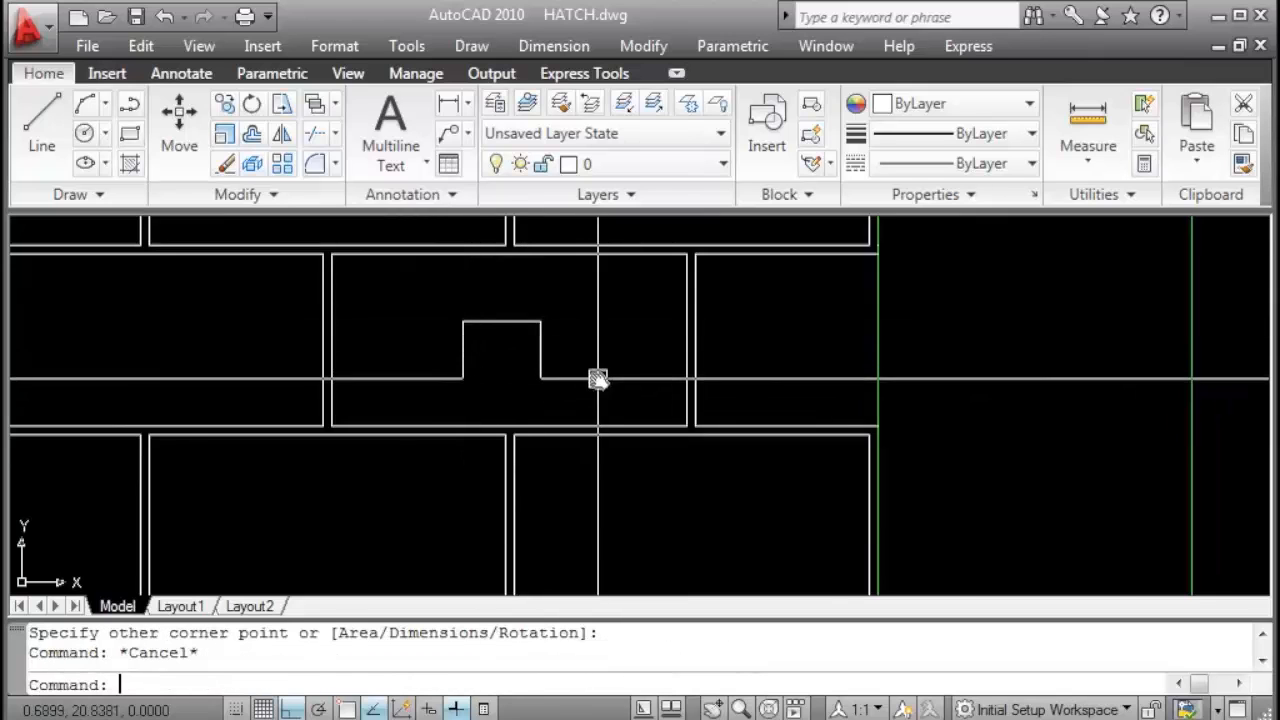
Match the small rectangle's properties to the green outline of the first square, and erase the rectangle.
scroll(559, 380, "down", 4)
type("ma")
key("Return")
left_click(550, 260)
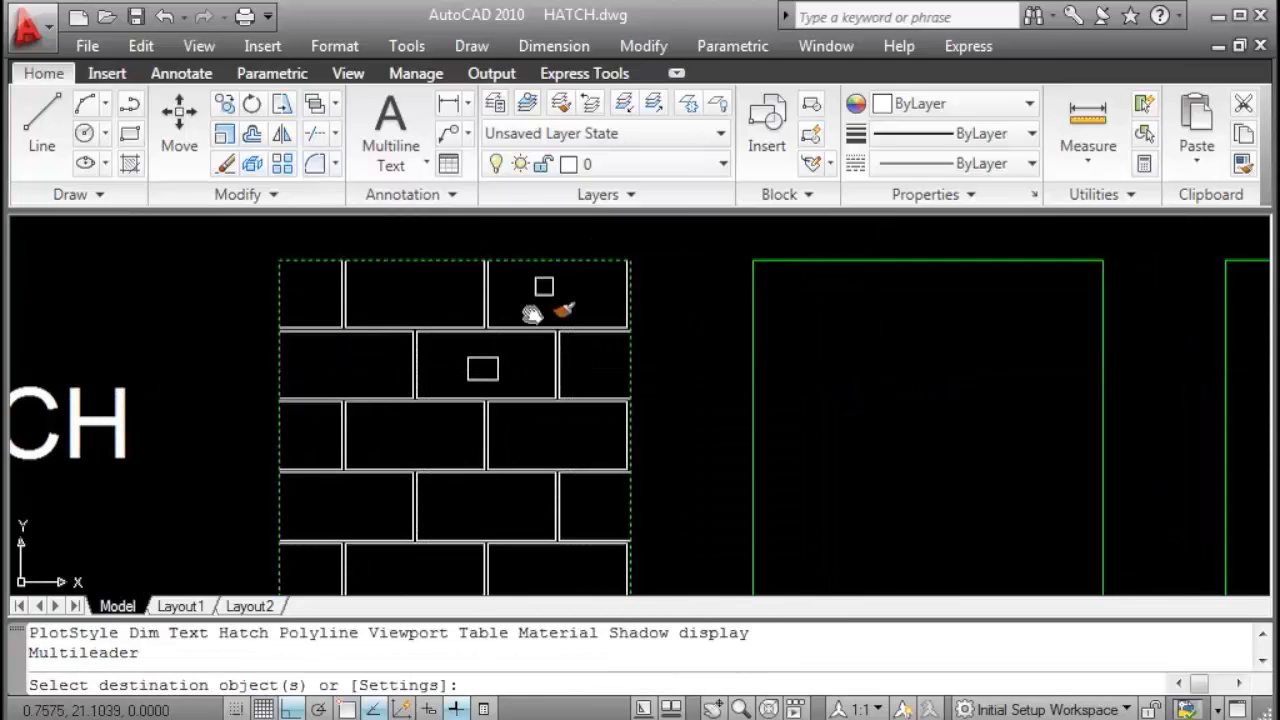
left_click(498, 370)
key("Escape")
scroll(510, 370, "up", 3)
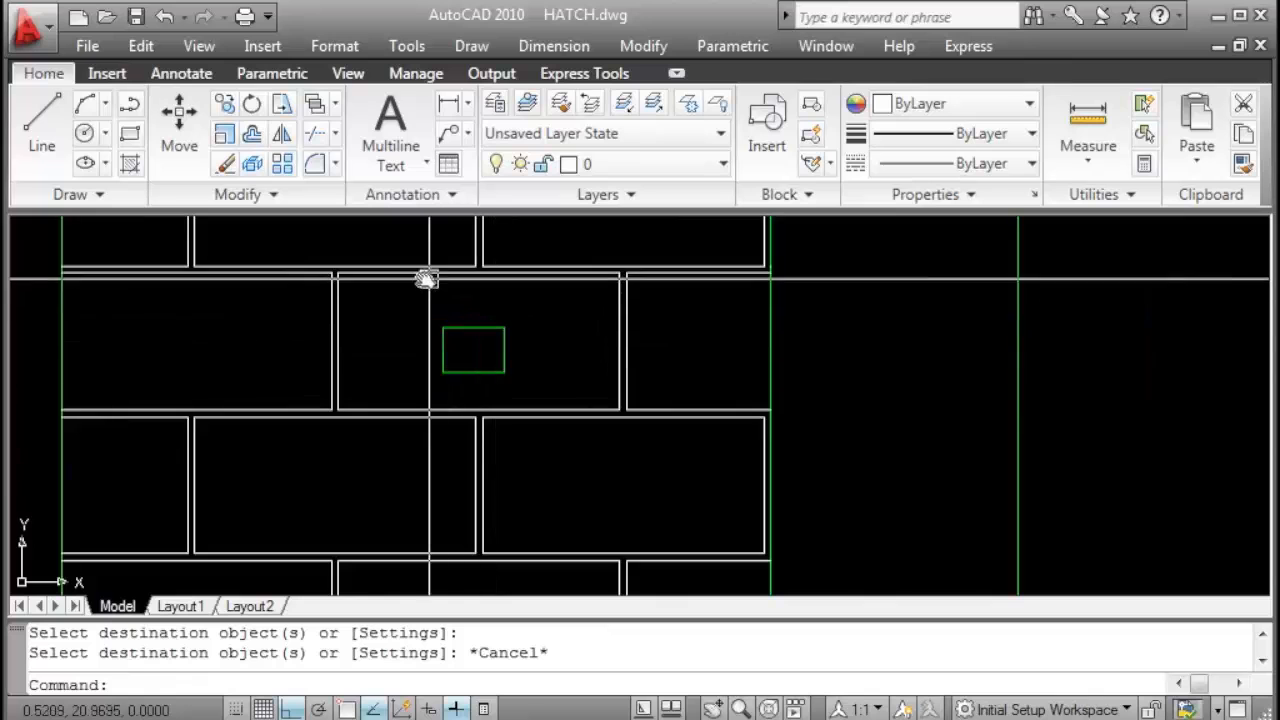
scroll(470, 345, "down", 5)
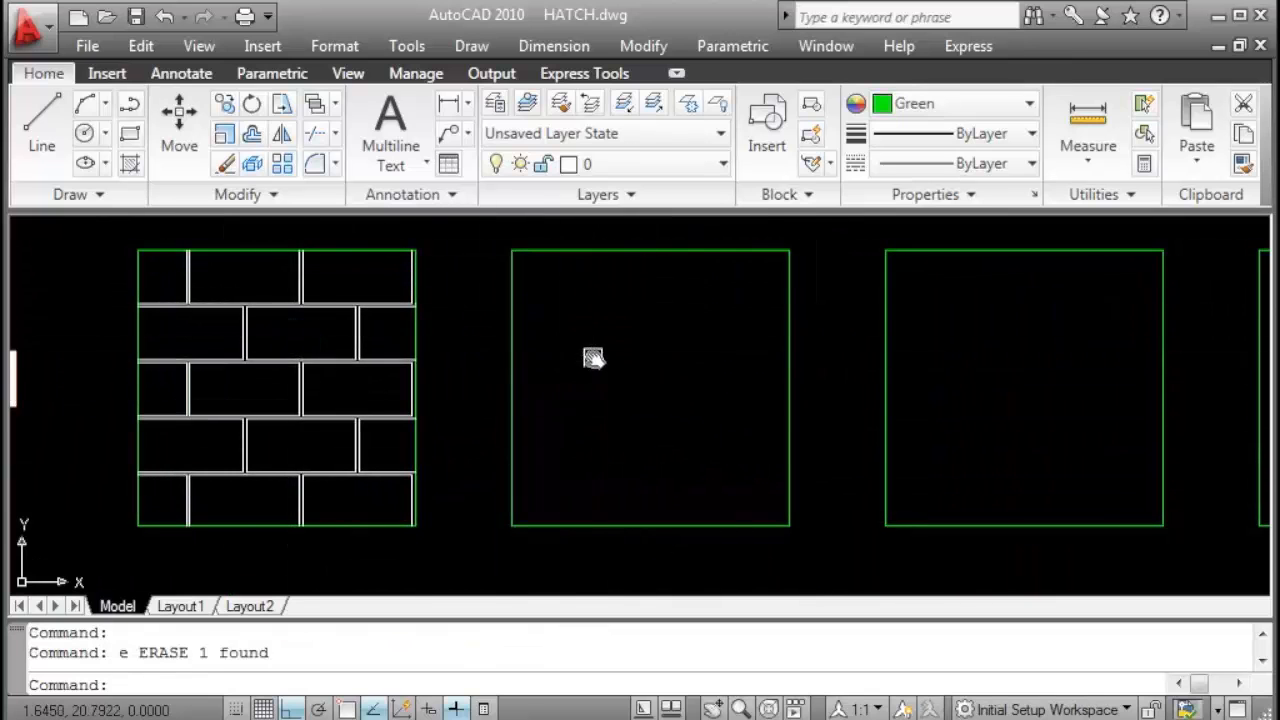
Start a hatch and pick an internal point in the third square of the ESCALAS EN HATCH row as its boundary.
mouse_move(594, 358)
middle_mouse_down()
mouse_move(411, 363)
mouse_move(591, 360)
middle_mouse_up()
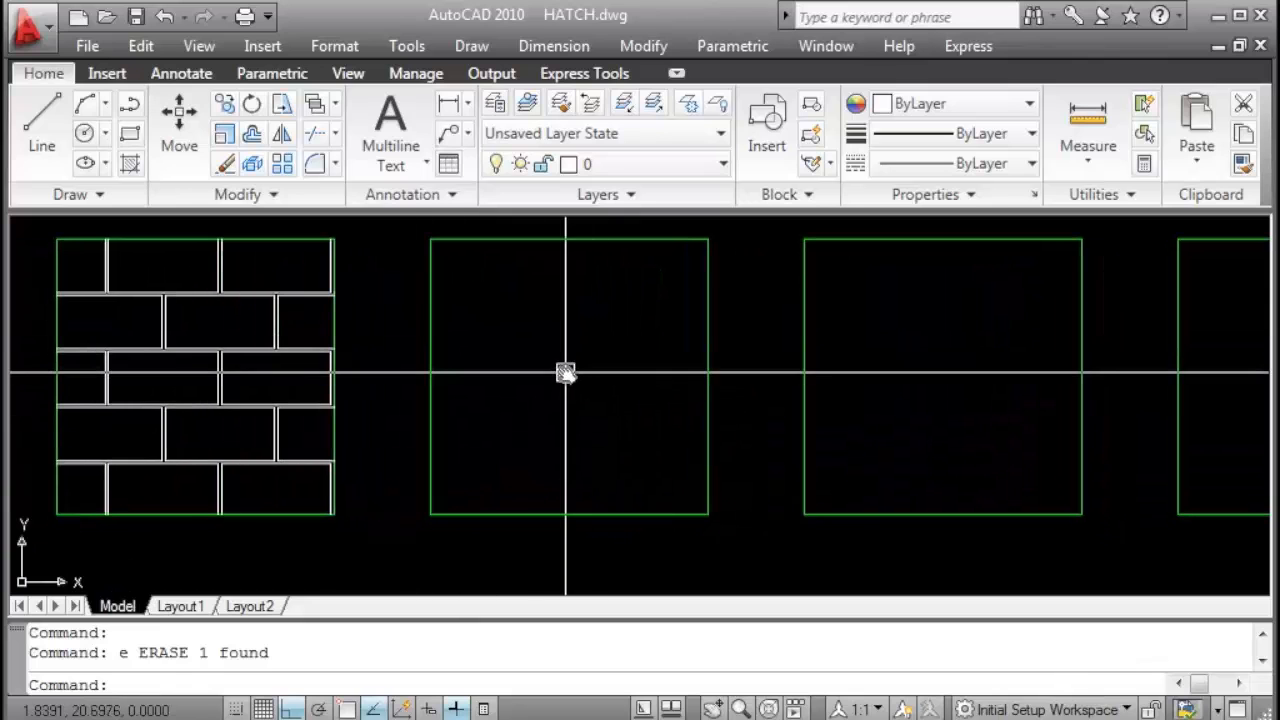
scroll(676, 379, "down", 2)
middle_click_drag(811, 384, 526, 384)
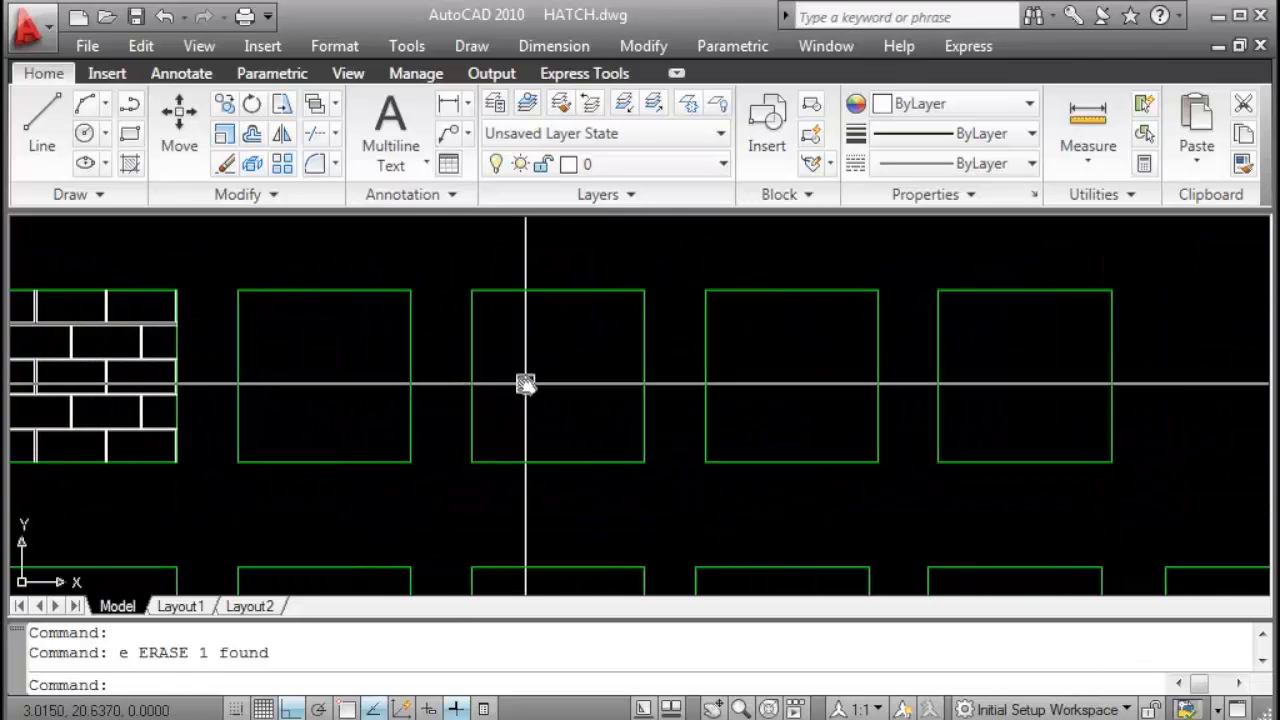
key("Return")
left_click(516, 86)
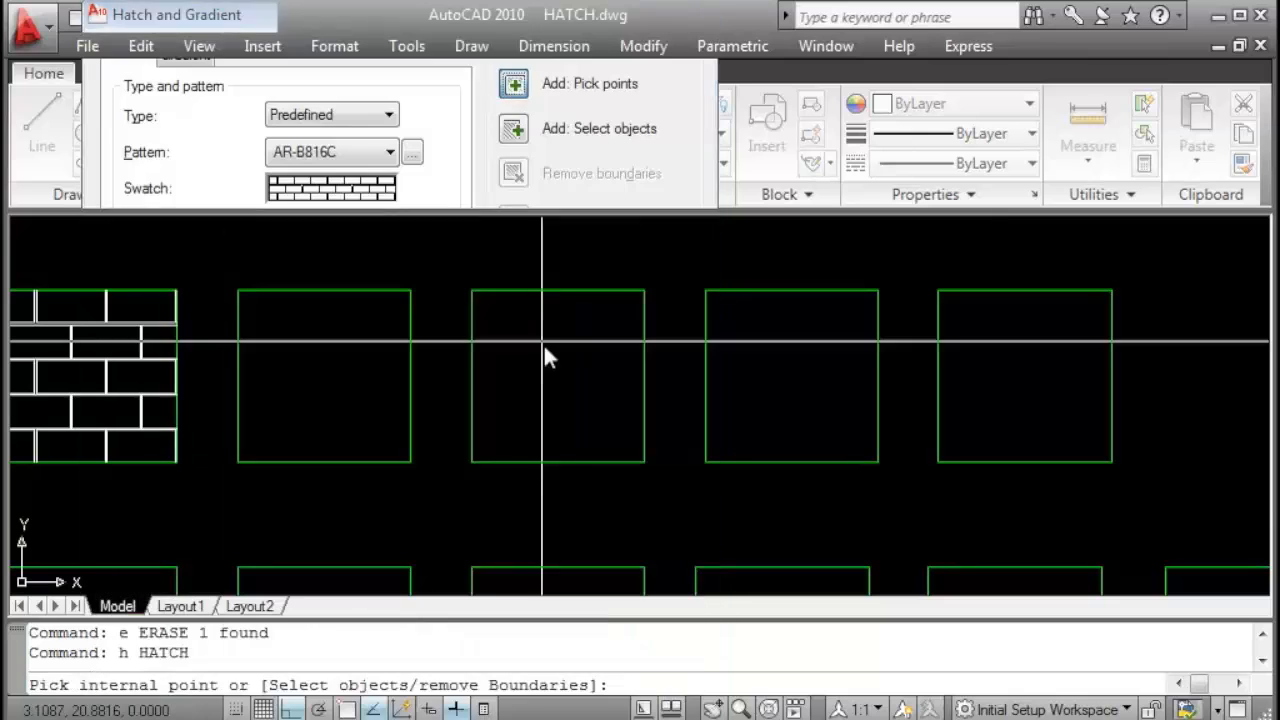
left_click(540, 385)
right_click(540, 385)
left_click(590, 372)
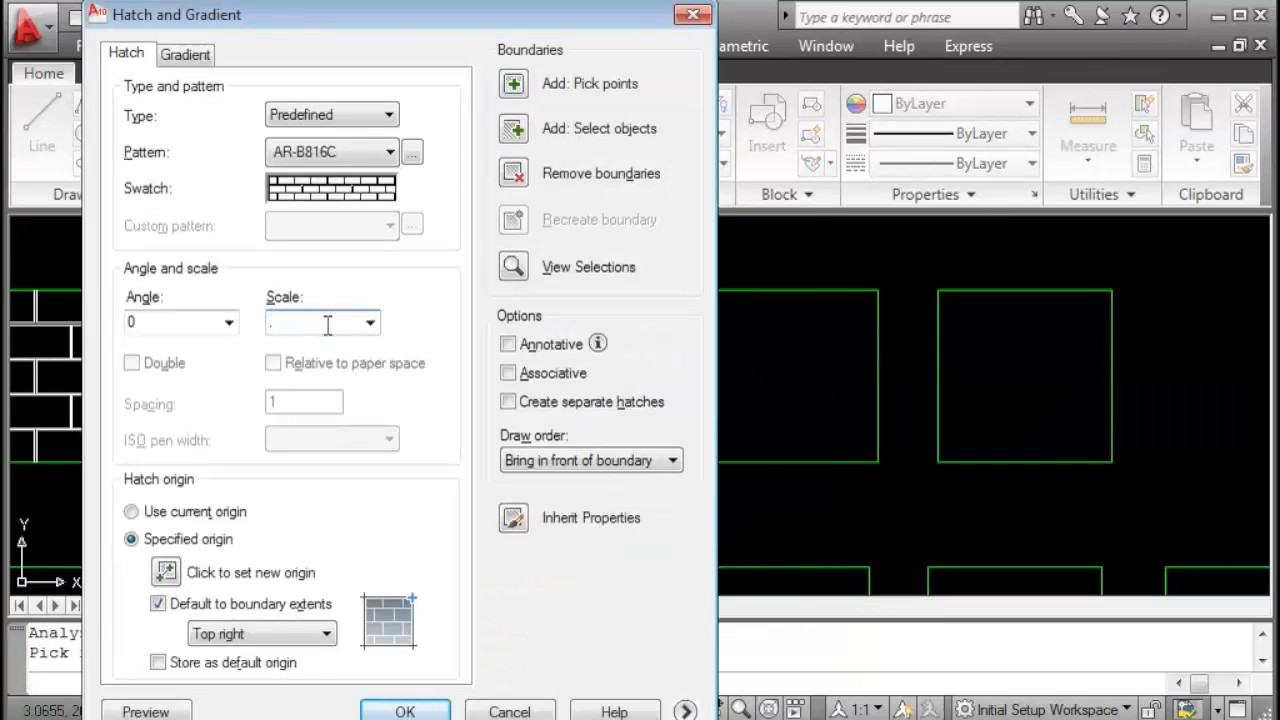
Set the hatch scale to .05, preview it in the third square, and return to the hatch settings.
left_click(327, 322)
type(".05")
left_click(145, 711)
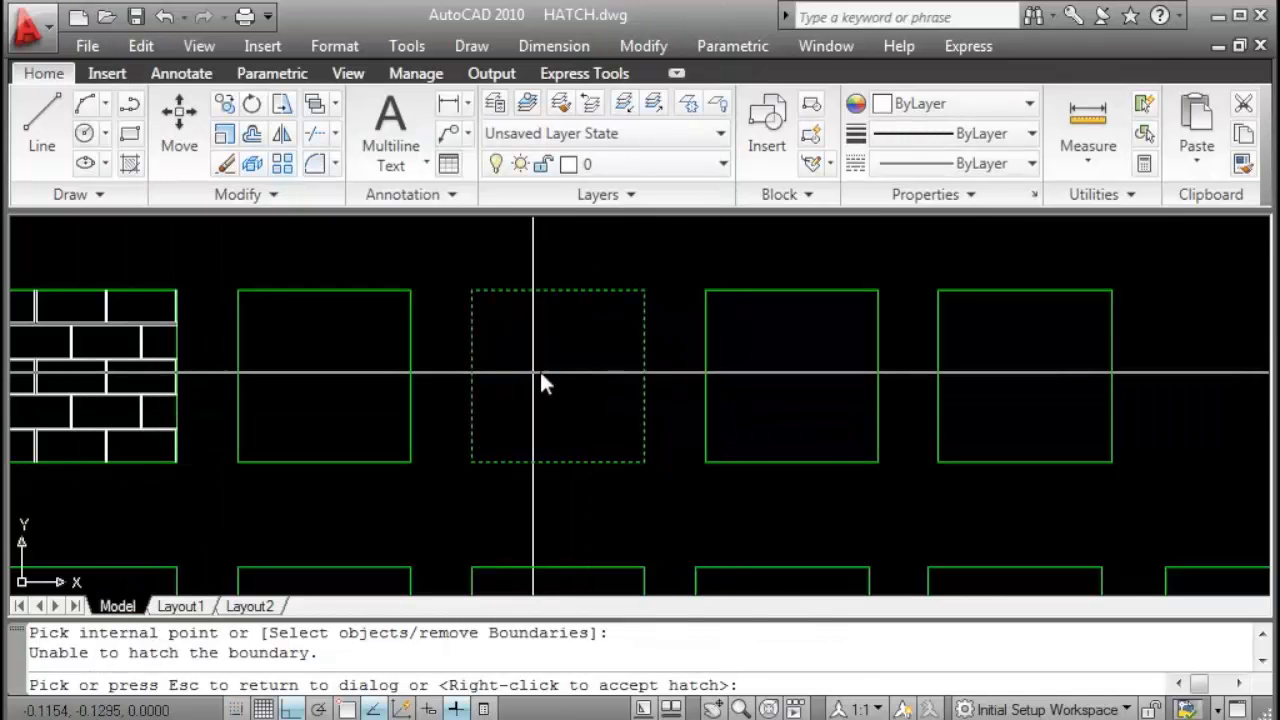
key("Escape")
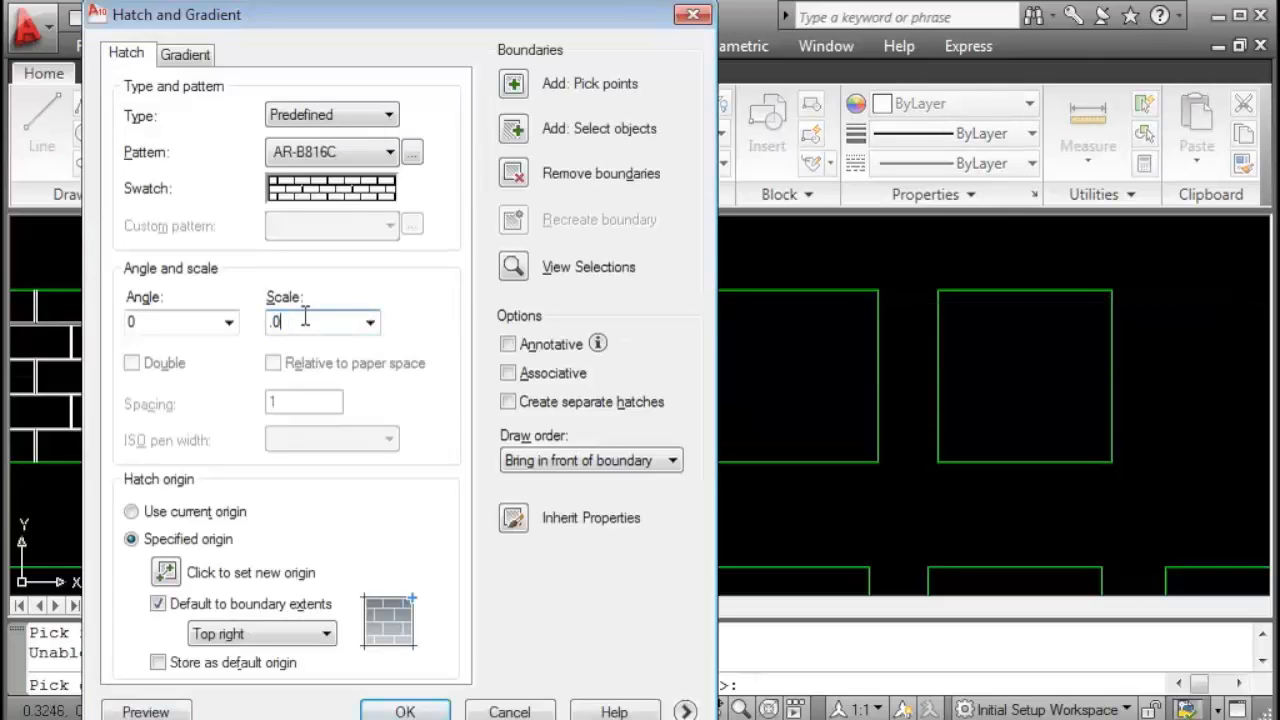
Set the hatch scale to 0.001, preview it, and accept the brick hatch in the third square.
left_click(145, 711)
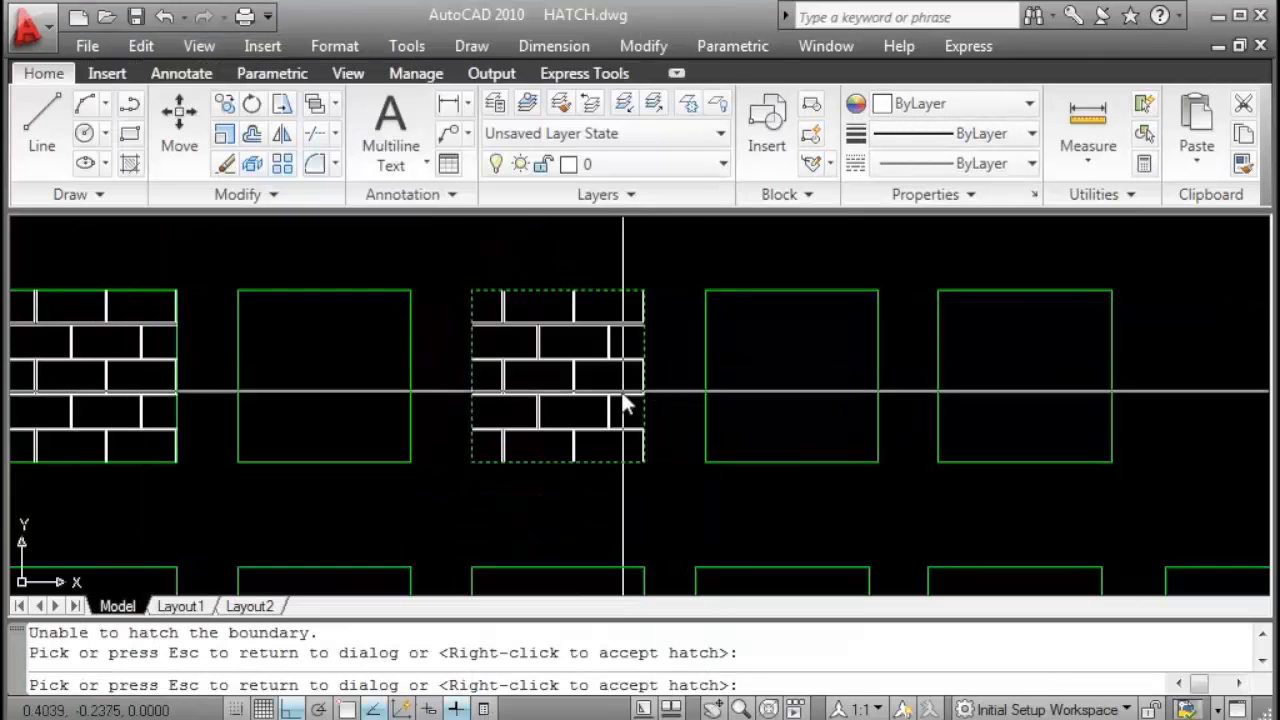
right_click(543, 329)
middle_click_drag(543, 329, 403, 364)
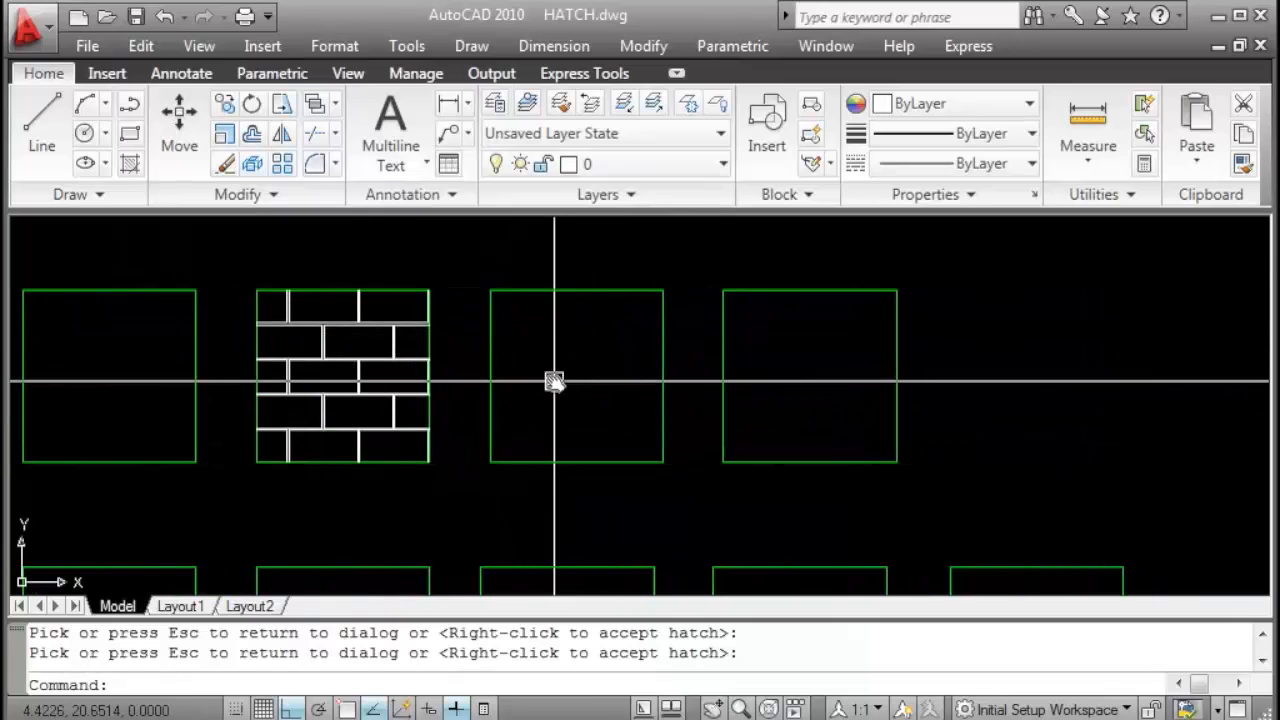
Start another hatch and pick an internal point in the fourth square of the same row as its boundary.
type("h")
key("Return")
left_click(514, 81)
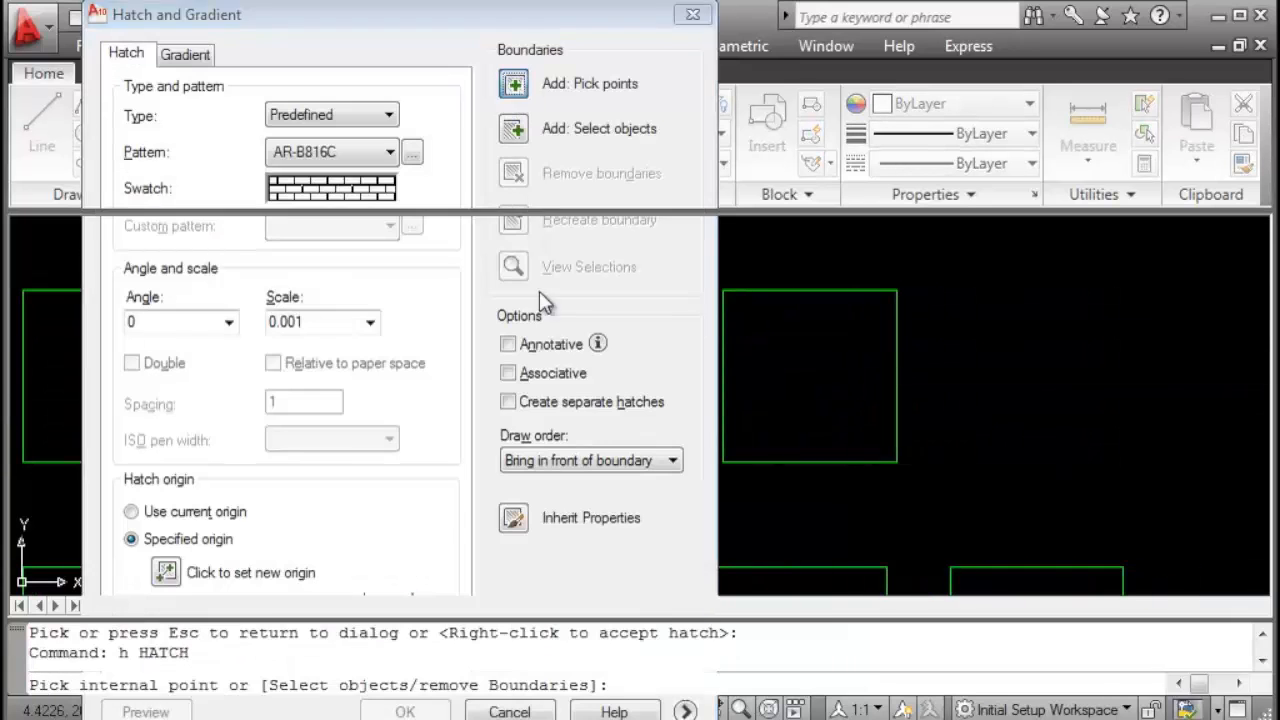
left_click(578, 343)
right_click(576, 357)
left_click(636, 376)
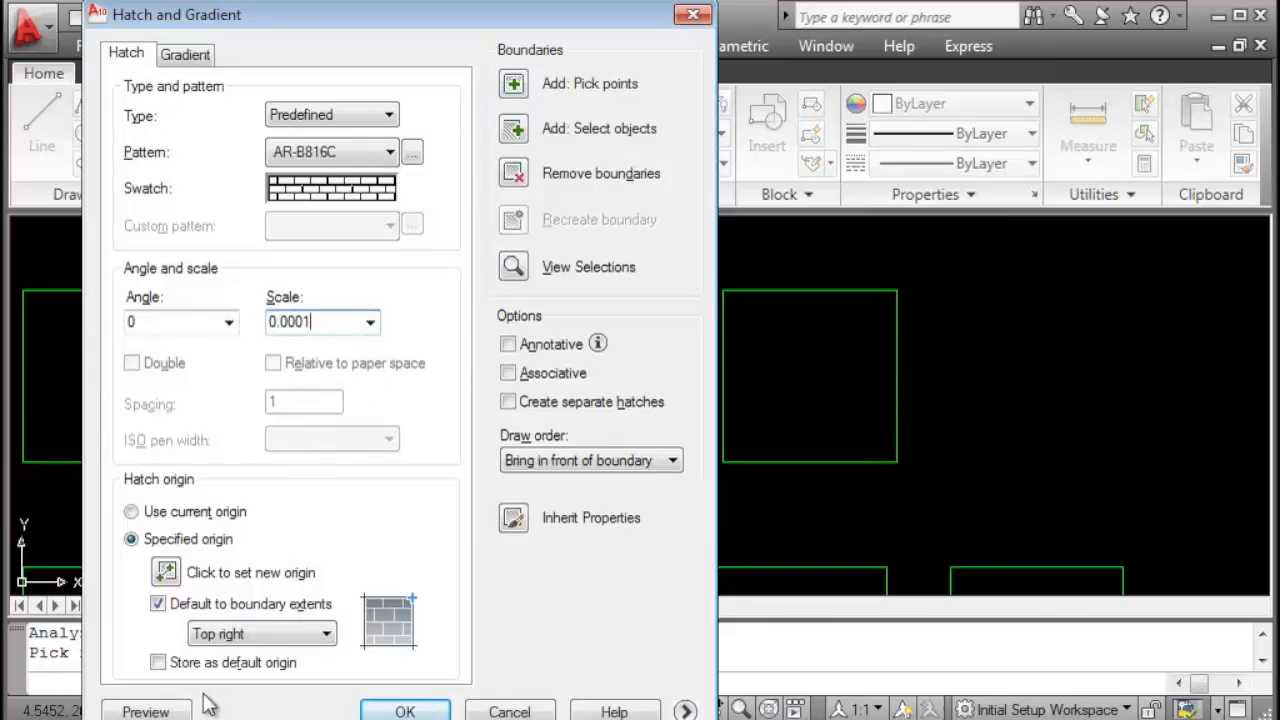
Preview the fourth square's AR-B816C hatch at scale 0.0001, and return to the hatch settings.
left_click(180, 709)
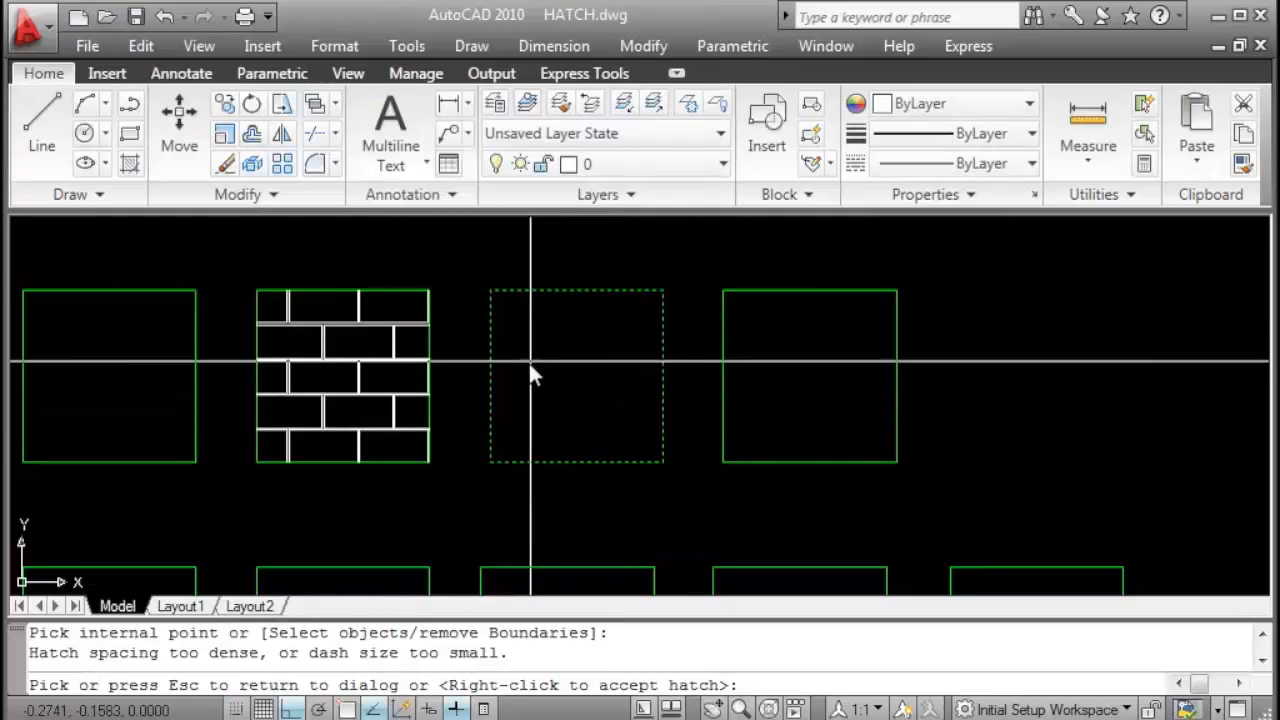
middle_click_drag(530, 375, 737, 371)
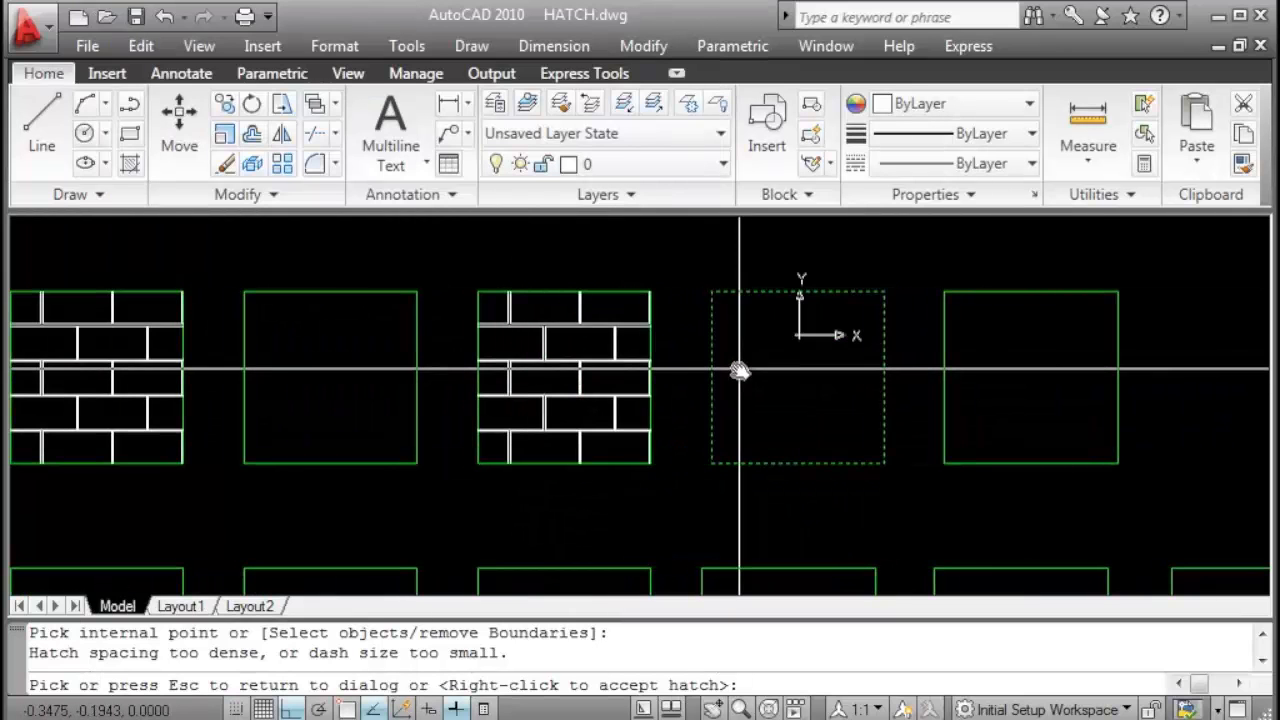
scroll(700, 380, "down", 2)
middle_click_drag(628, 400, 608, 398)
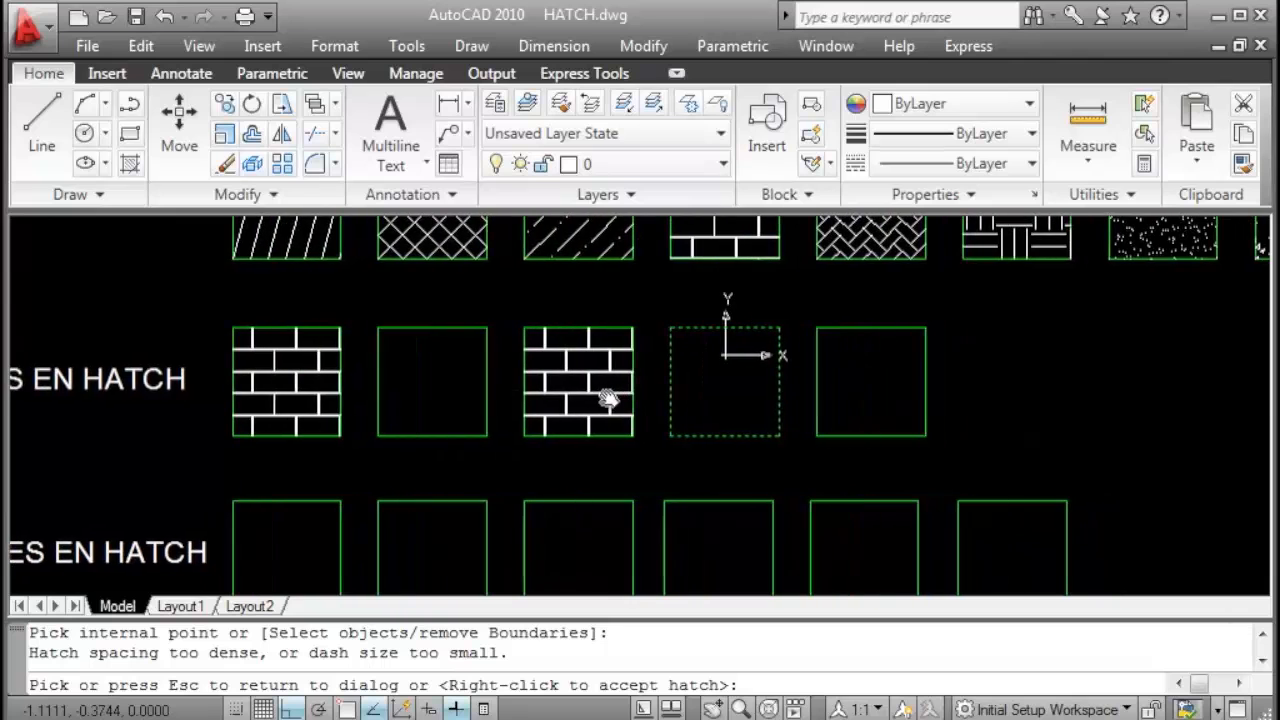
scroll(741, 380, "up", 2)
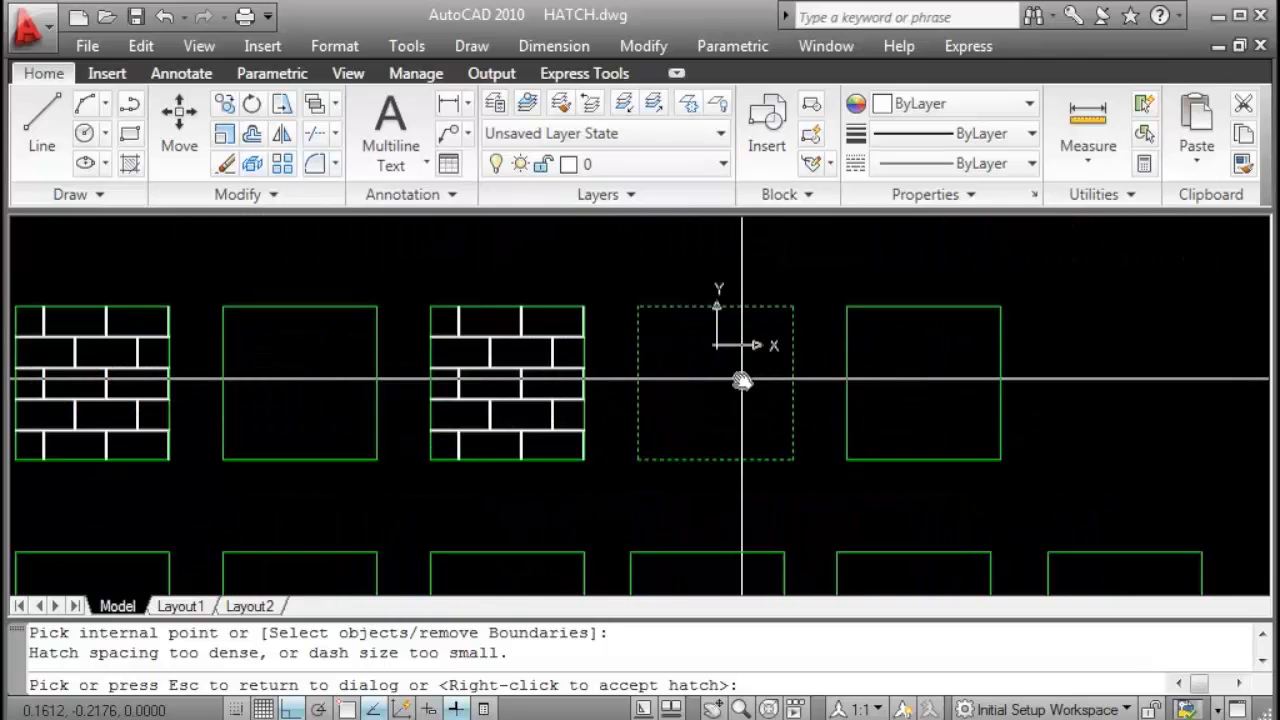
key("Escape")
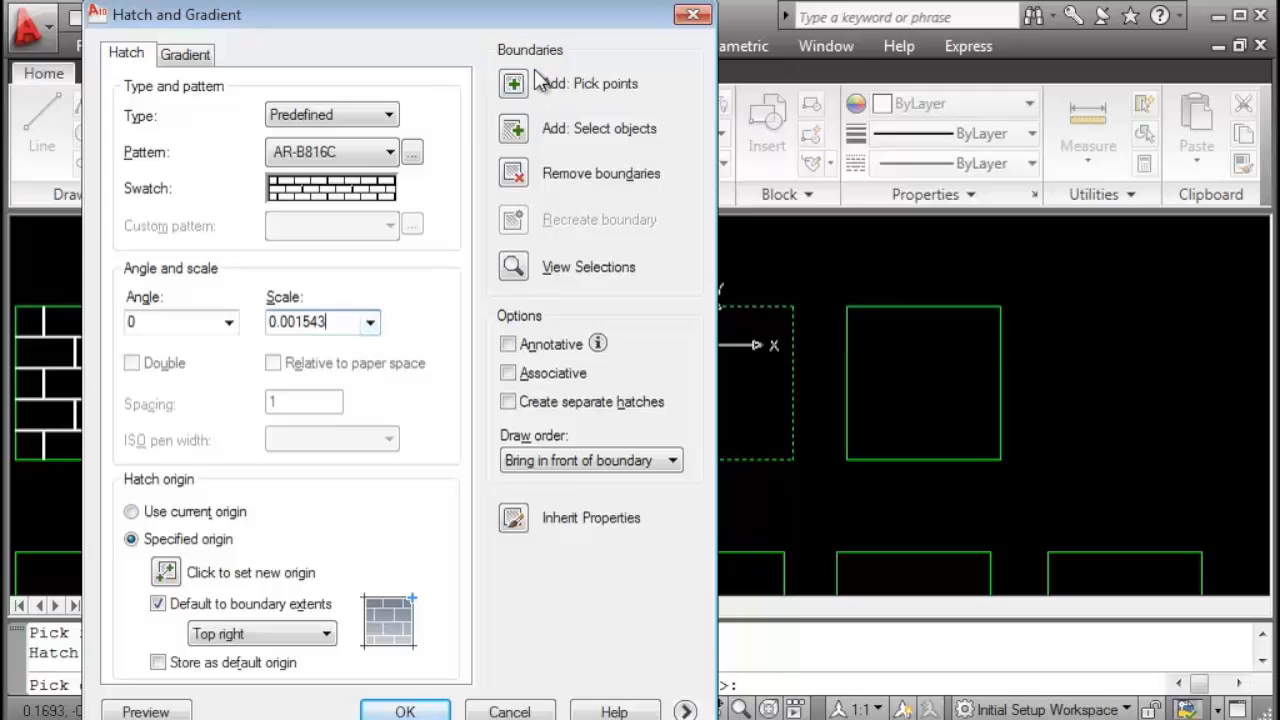
Set the fourth square's hatch scale to 0.001543 and preview it beside the other brick-hatched squares.
left_click(146, 711)
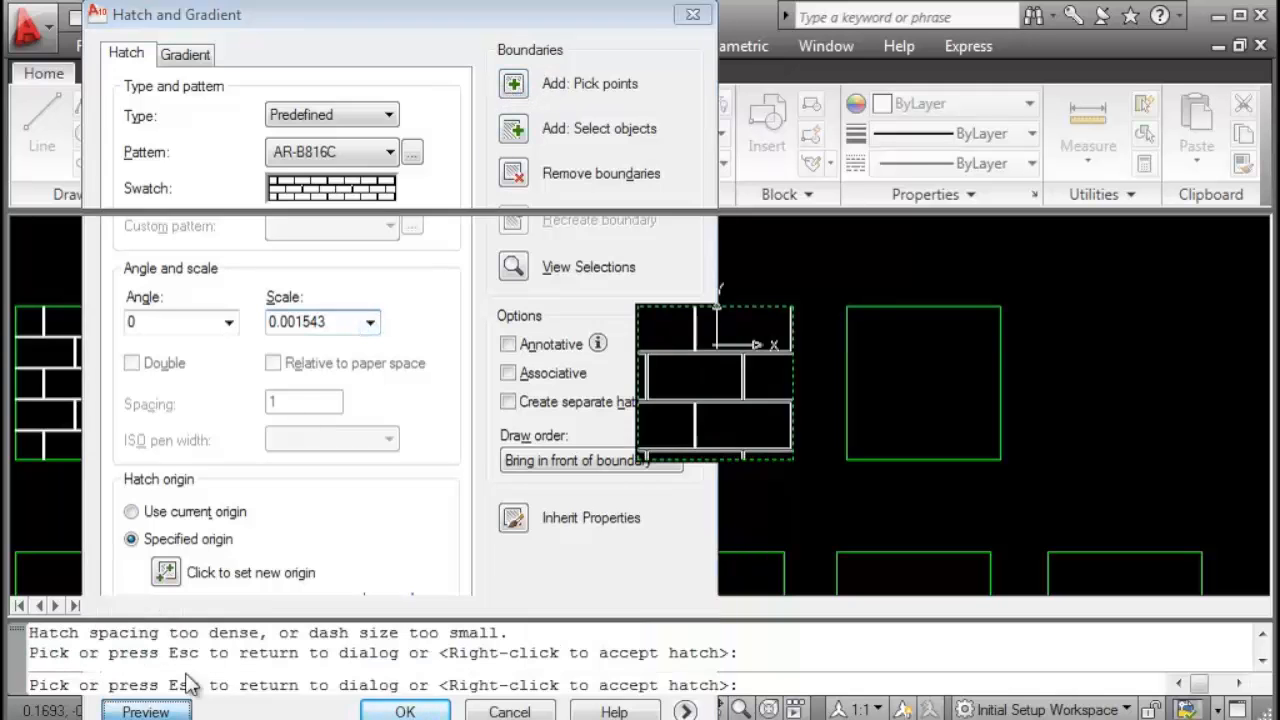
scroll(701, 375, "up", 2)
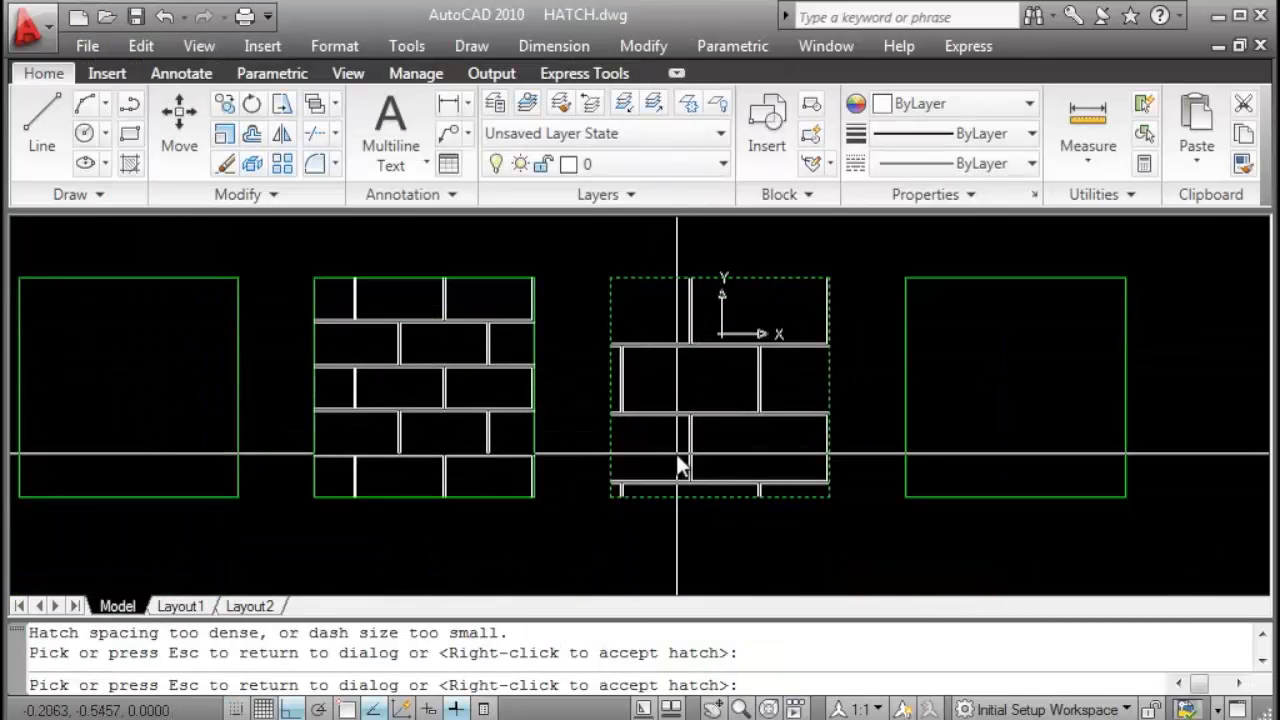
middle_click_drag(680, 463, 872, 452)
scroll(602, 412, "down", 4)
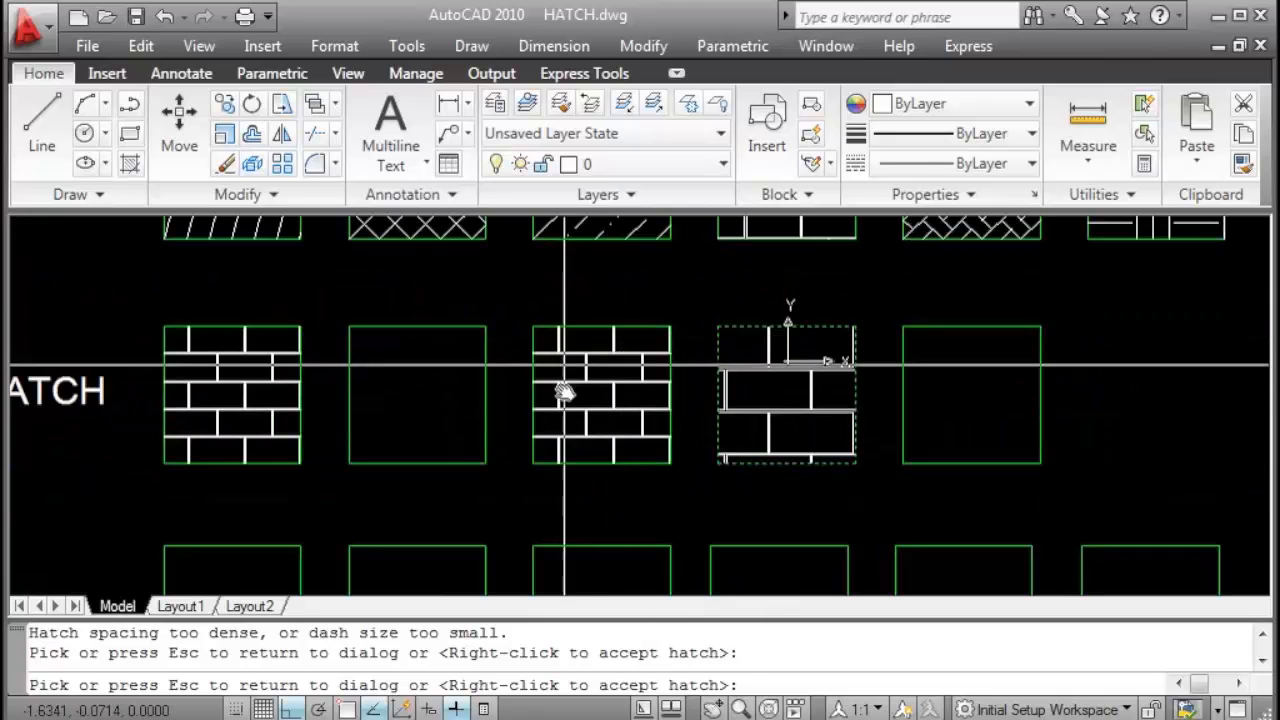
Accept the previewed AR-B816C hatch in the fourth square of the scale row.
scroll(700, 406, "up", 3)
right_click(791, 354)
scroll(640, 362, "down", 2)
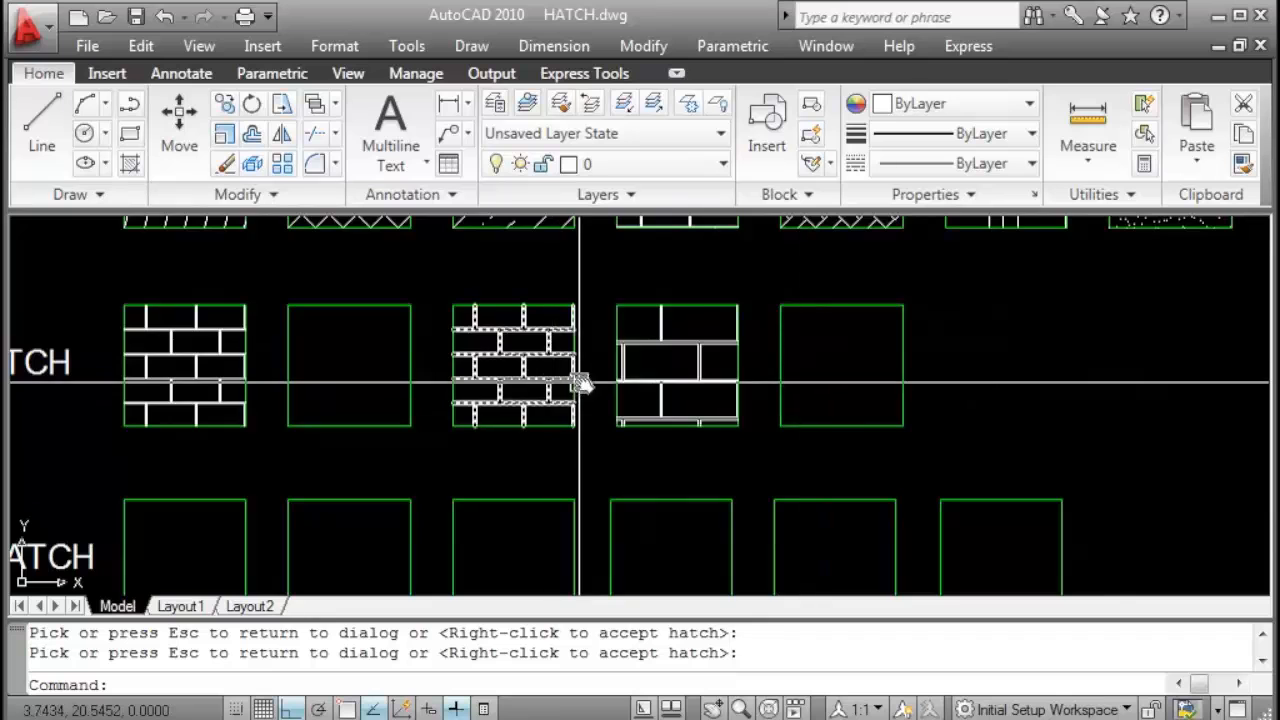
Start a hatch and pick an internal point in the first square of the ORIGENES EN HATCH row as its boundary.
middle_click_drag(467, 393, 709, 371)
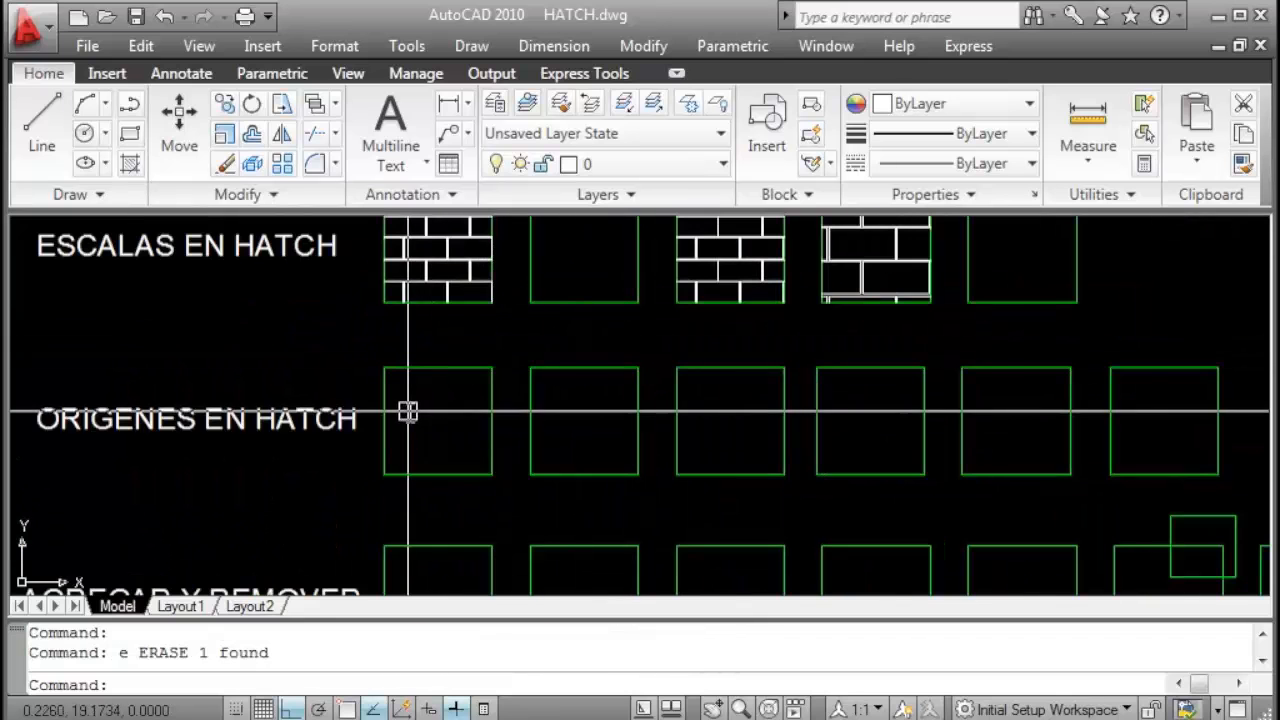
scroll(408, 412, "up", 2)
middle_click_drag(417, 417, 399, 464)
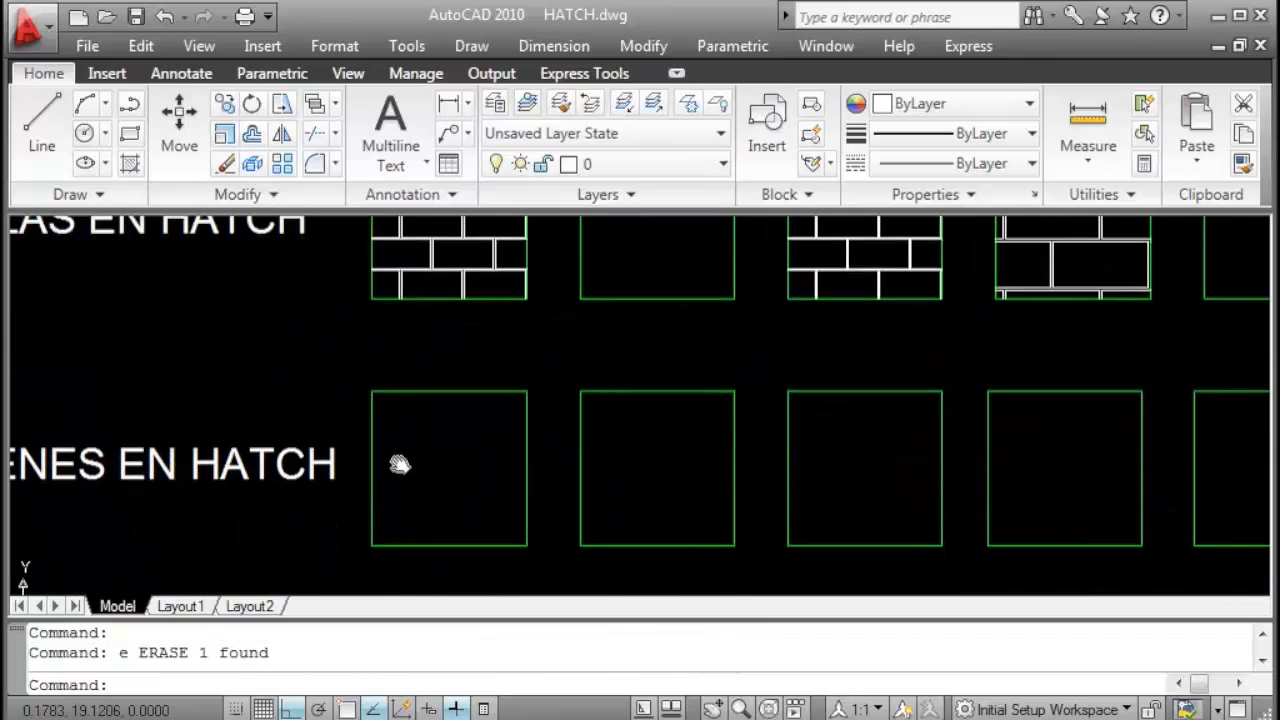
mouse_move(448, 371)
middle_mouse_down()
mouse_move(434, 376)
mouse_move(428, 261)
middle_mouse_up()
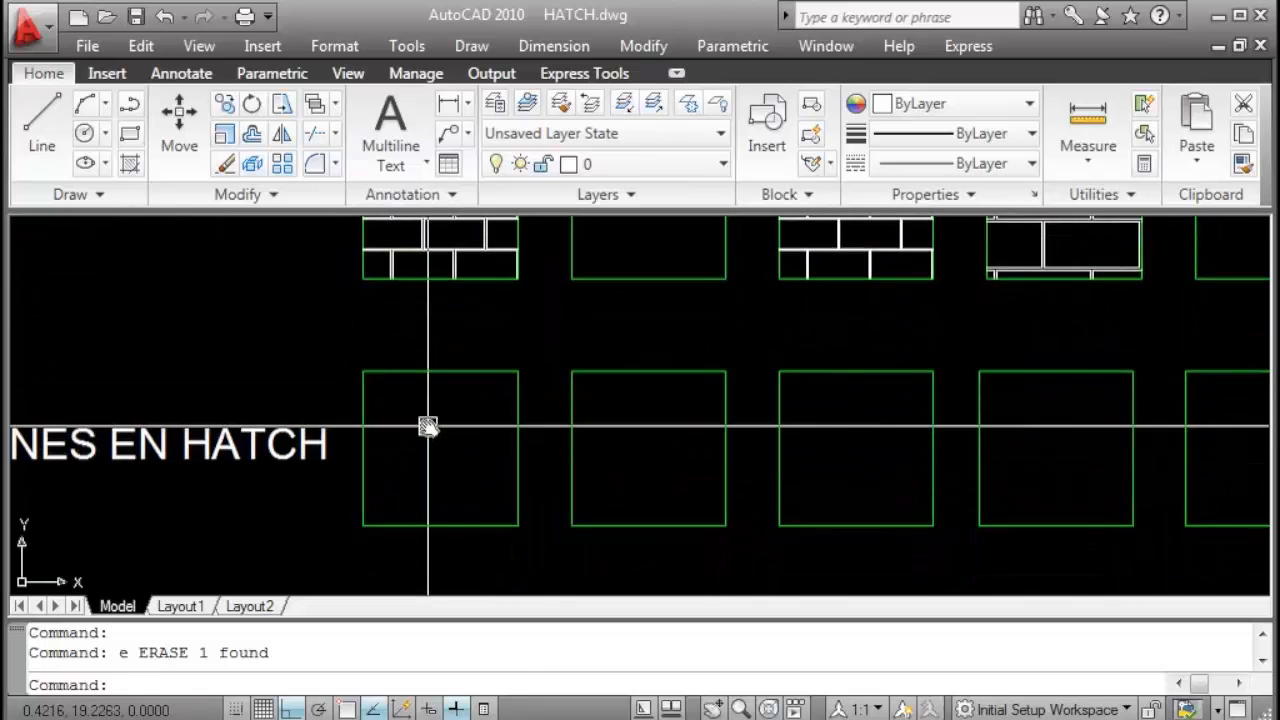
key("Return")
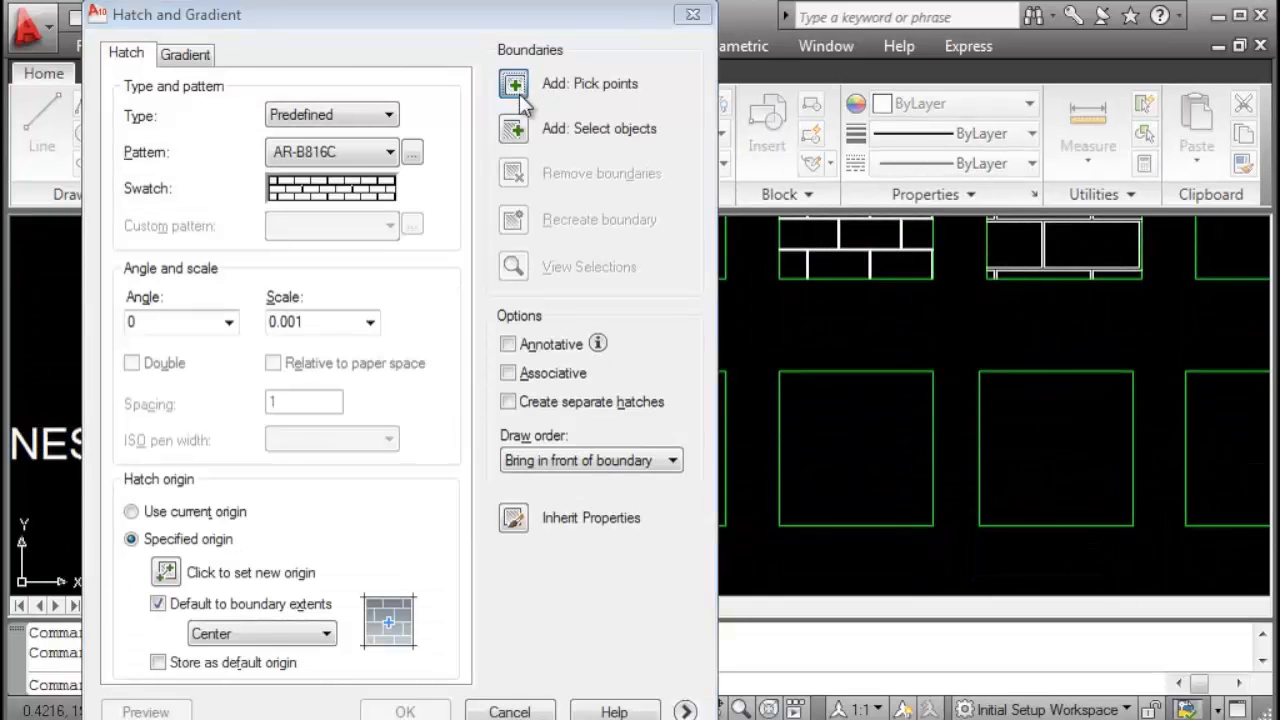
left_click(517, 86)
left_click(451, 459)
right_click(470, 418)
left_click(482, 434)
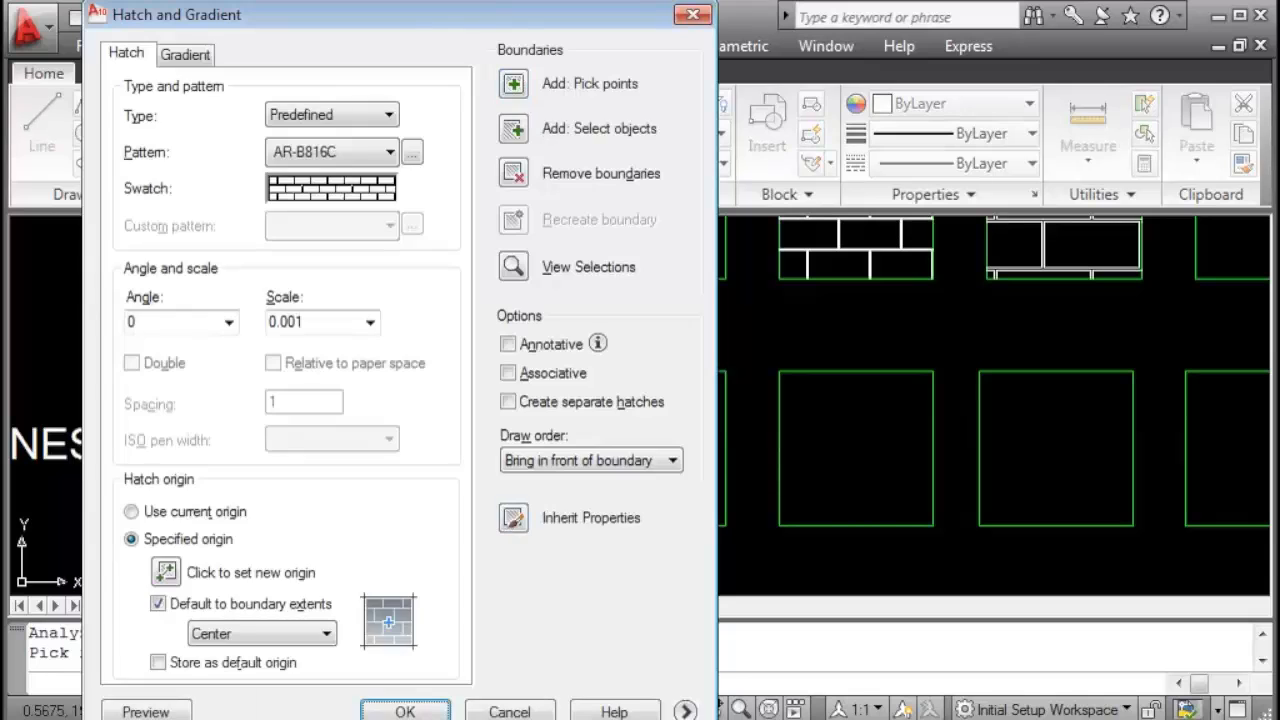
Preview and accept the first square's AR-B816C hatch at scale 0.001 with its origin at the boundary center.
left_click(146, 711)
scroll(412, 519, "up", 2)
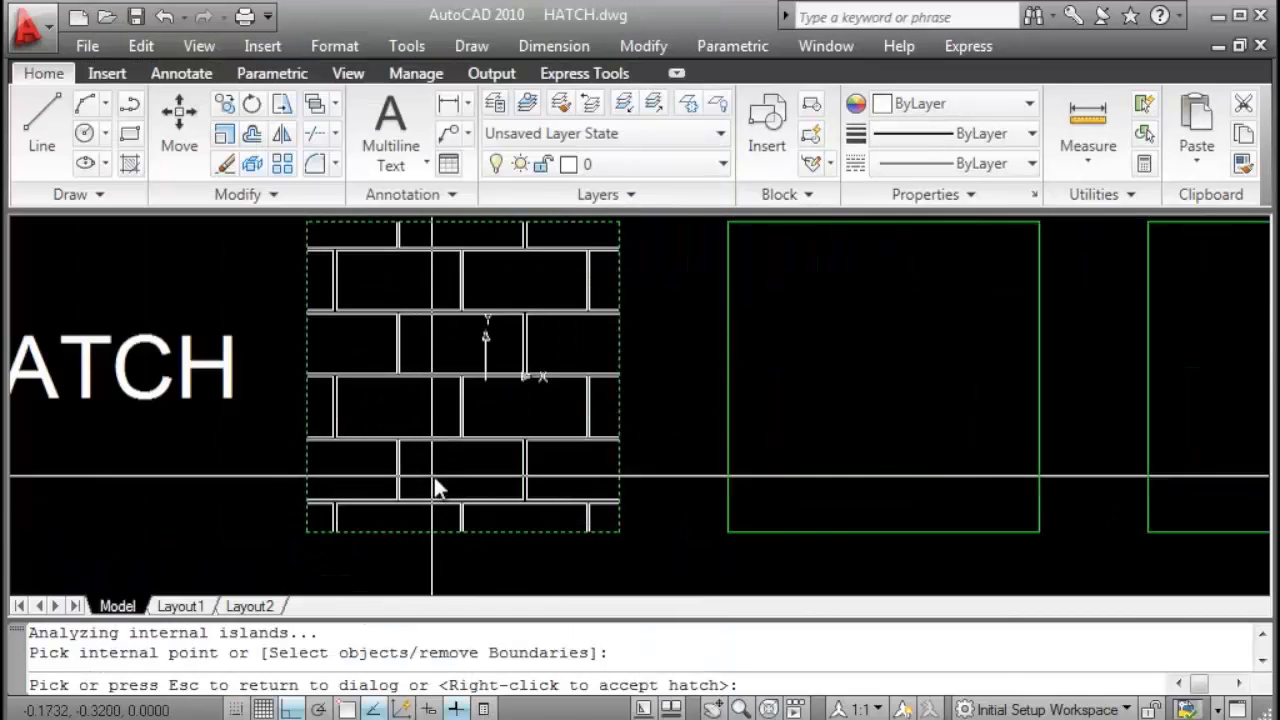
right_click(310, 548)
Examine how the bricks are cut along the edges of the first square when the hatch origin is centered.
scroll(310, 548, "up", 1)
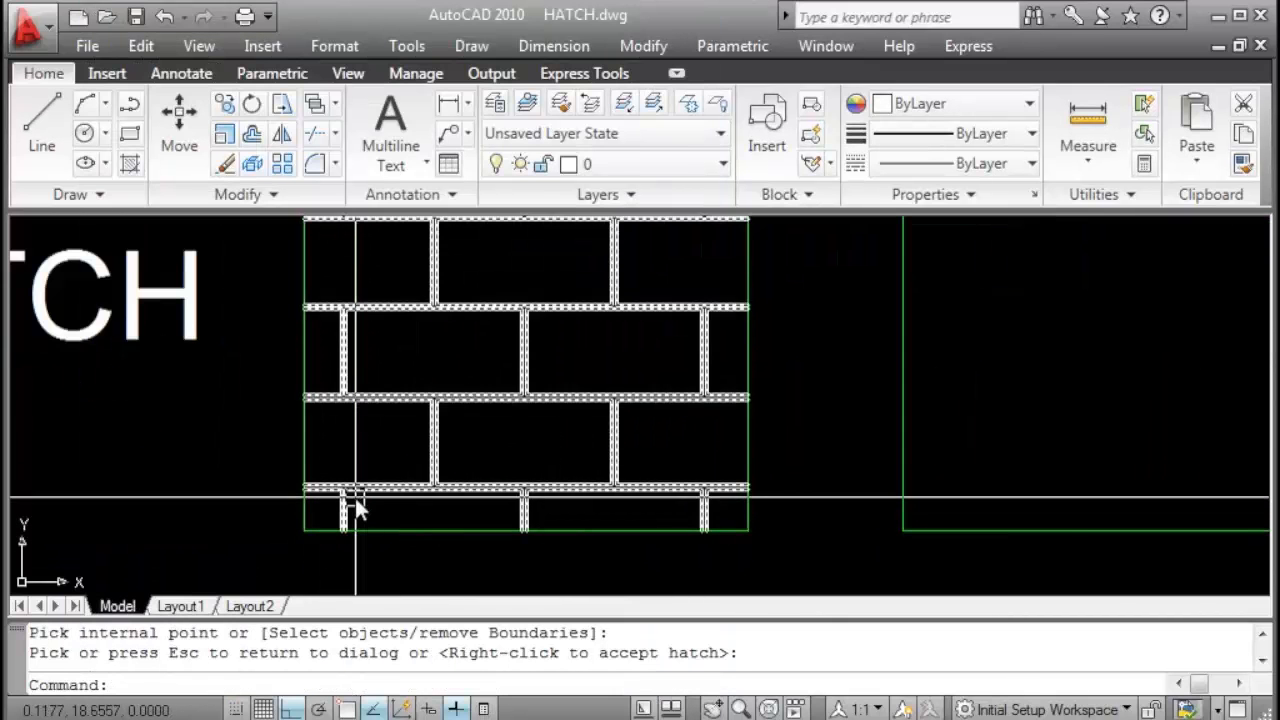
scroll(360, 498, "down", 2)
scroll(362, 500, "up", 3)
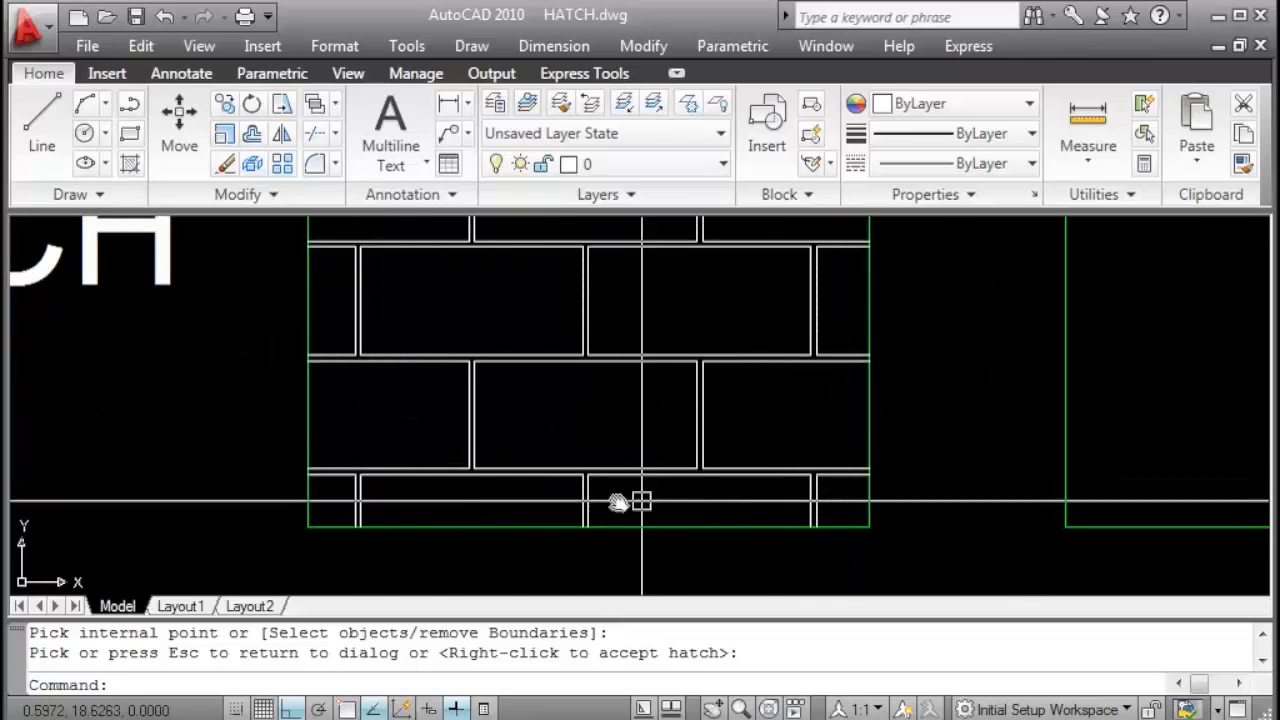
scroll(404, 480, "down", 2)
middle_click_drag(404, 480, 386, 506)
scroll(371, 517, "up", 2)
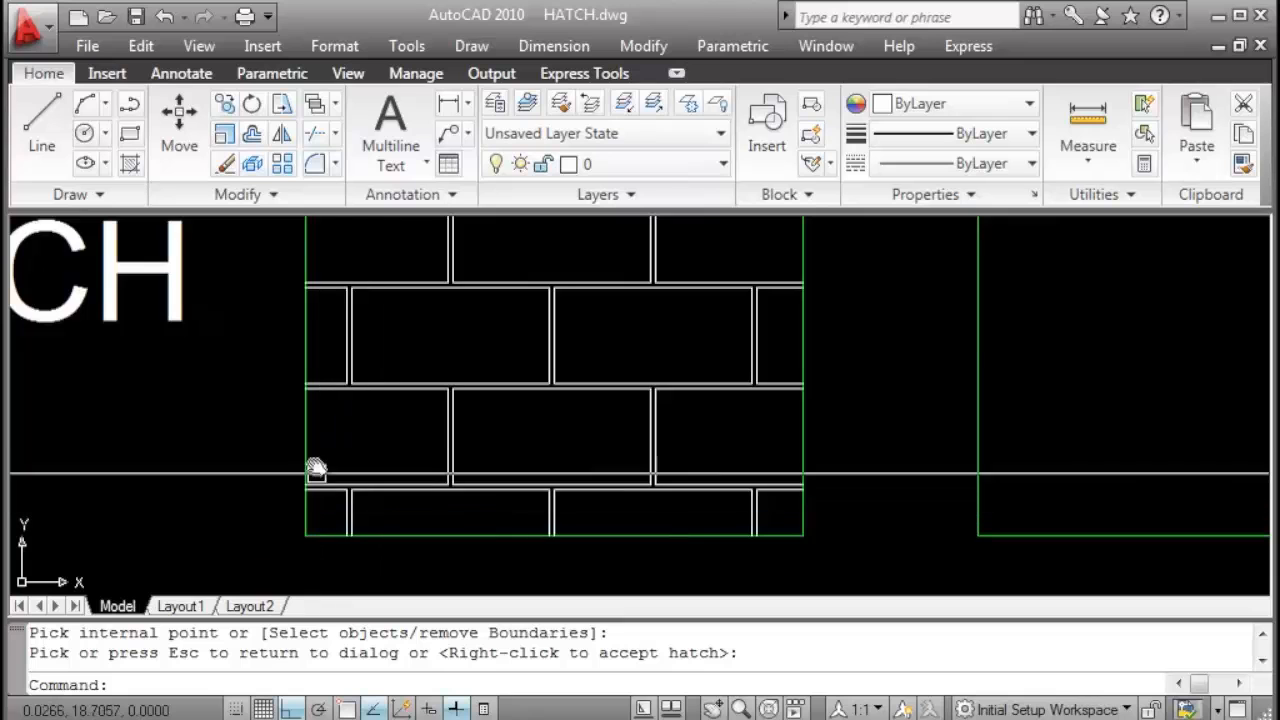
scroll(386, 491, "down", 3)
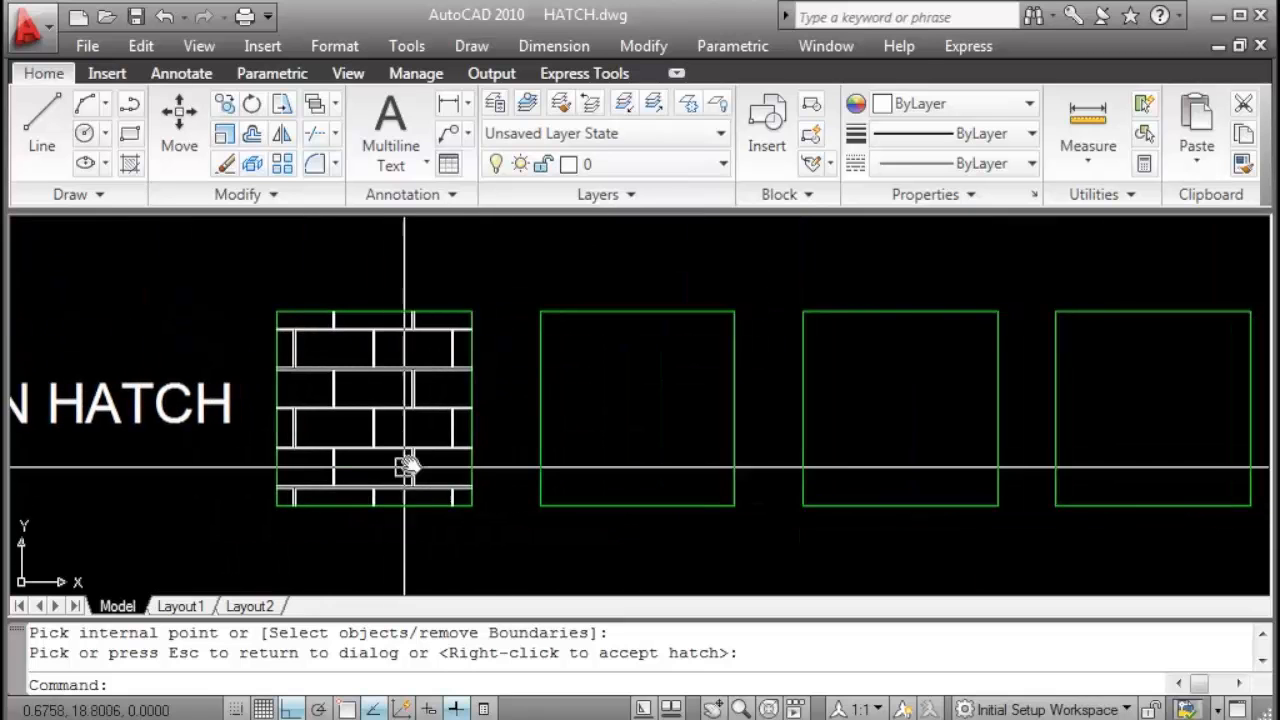
Hatch the second square of the ORIGENES EN HATCH row with AR-B816C at scale 0.001, using the current origin.
mouse_move(491, 437)
middle_mouse_down()
mouse_move(317, 443)
mouse_move(327, 433)
middle_mouse_up()
key("Return")
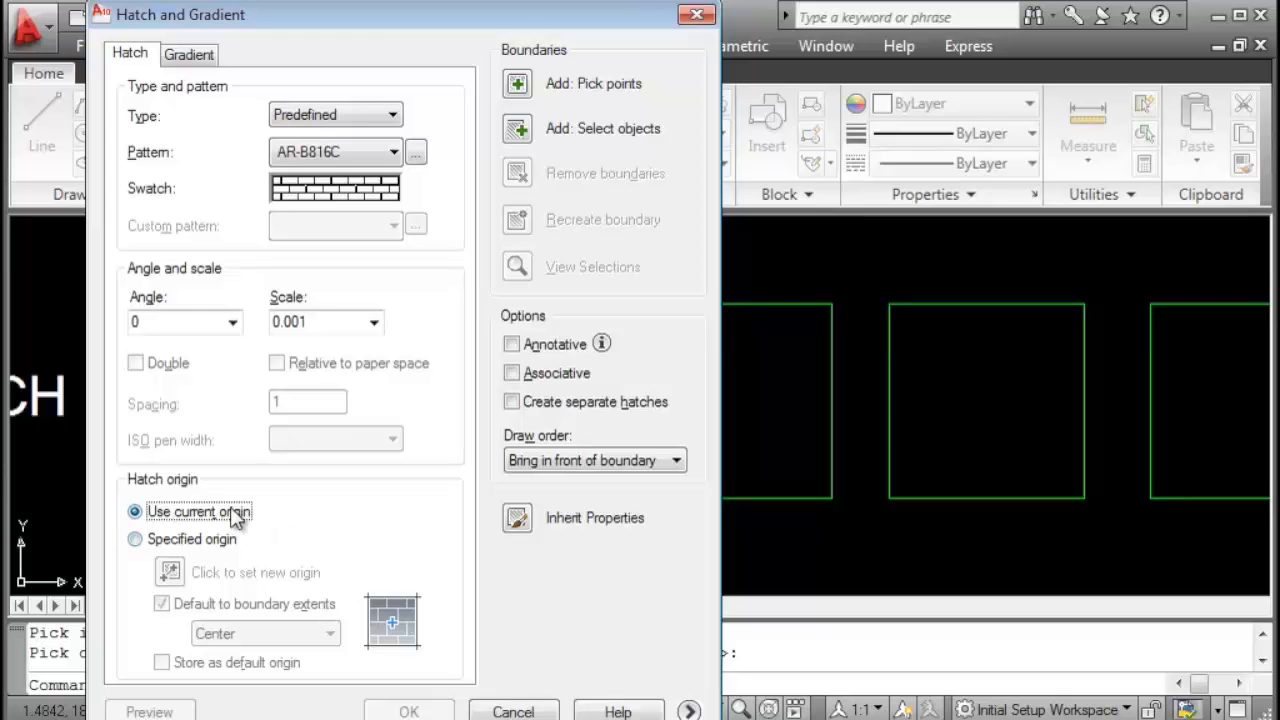
left_click(527, 88)
left_click(500, 409)
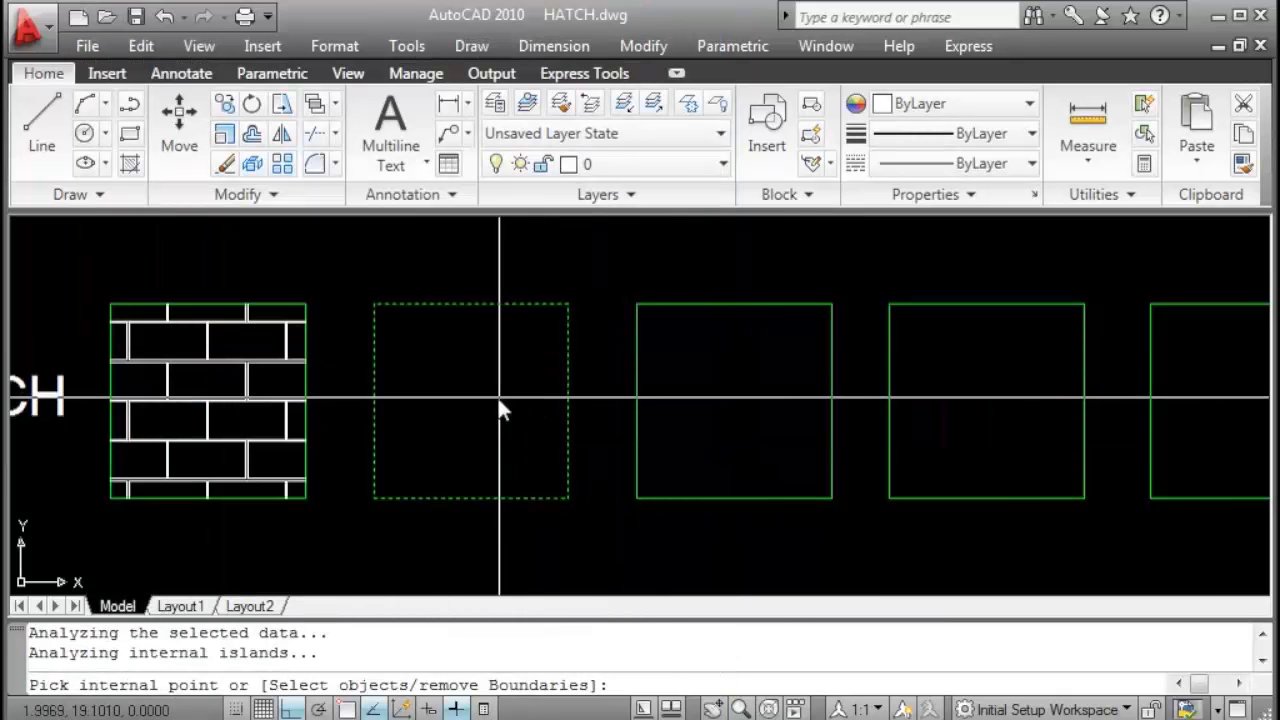
right_click(486, 400)
left_click(510, 420)
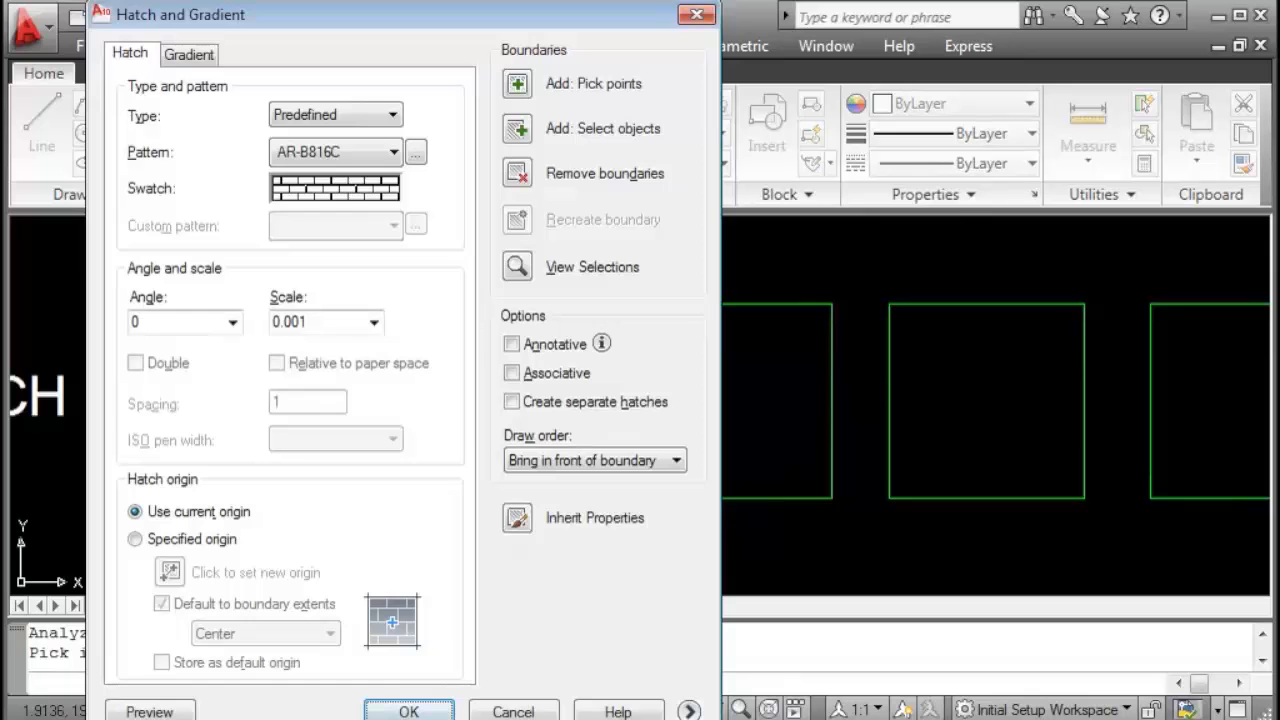
left_click(409, 708)
middle_click_drag(434, 500, 547, 486)
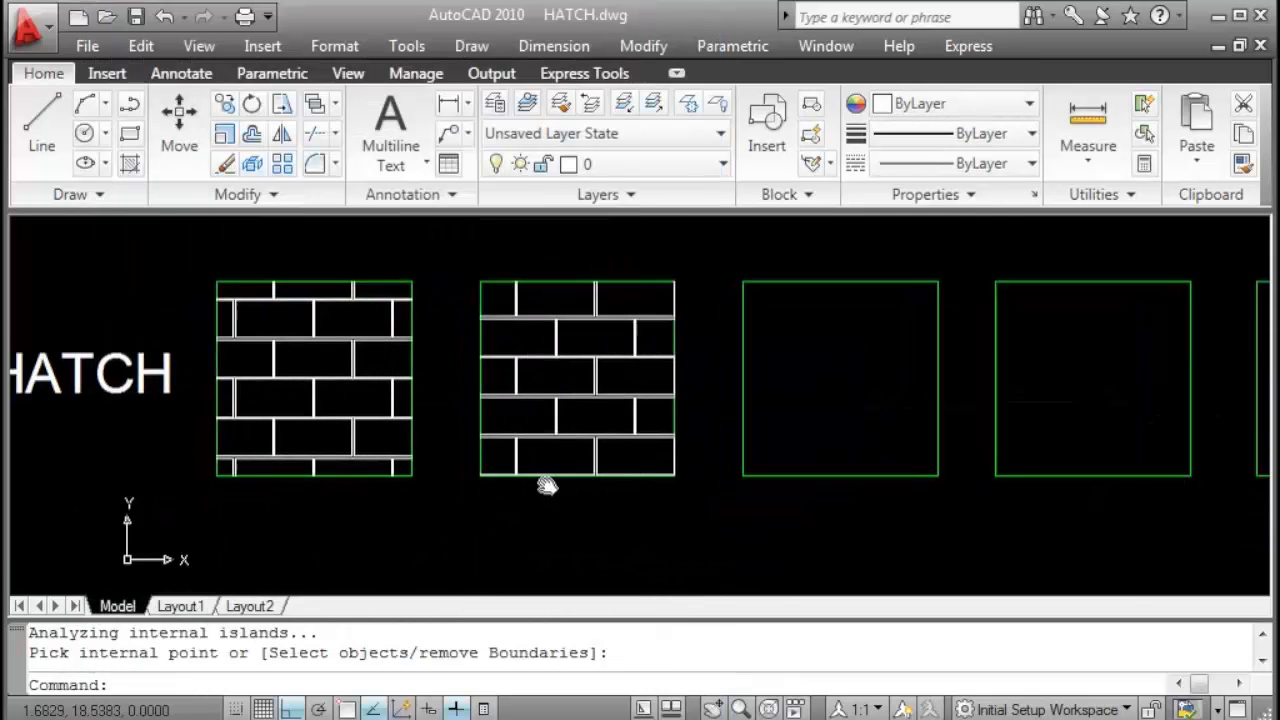
Select the second square's hatch and examine where it lies relative to the drawing's coordinate origin.
left_click(606, 360)
scroll(512, 375, "down", 3)
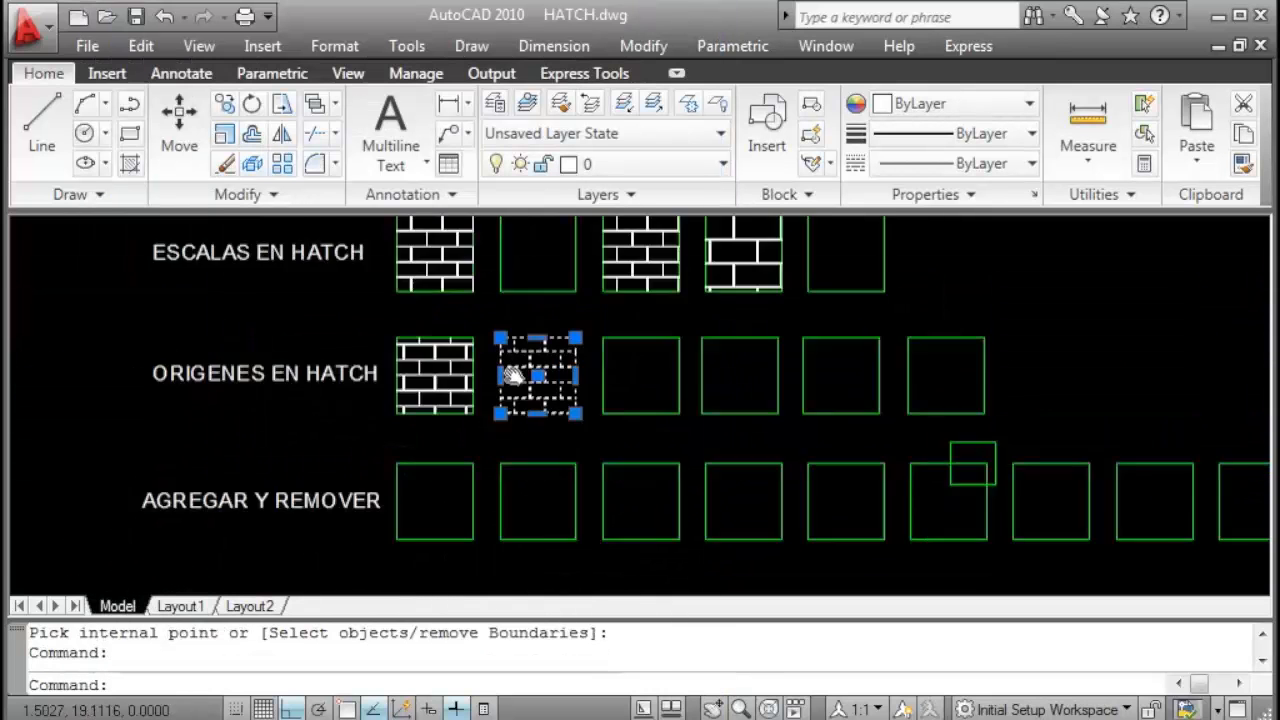
scroll(512, 375, "down", 6)
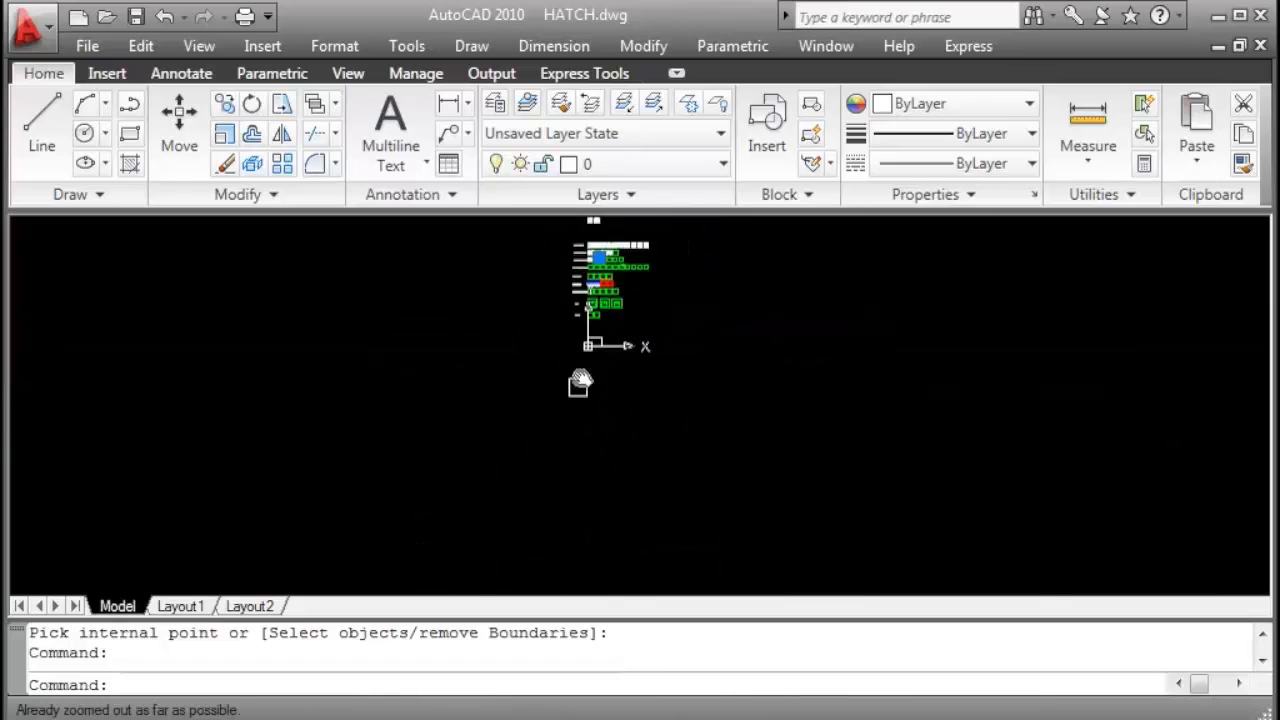
scroll(595, 370, "up", 10)
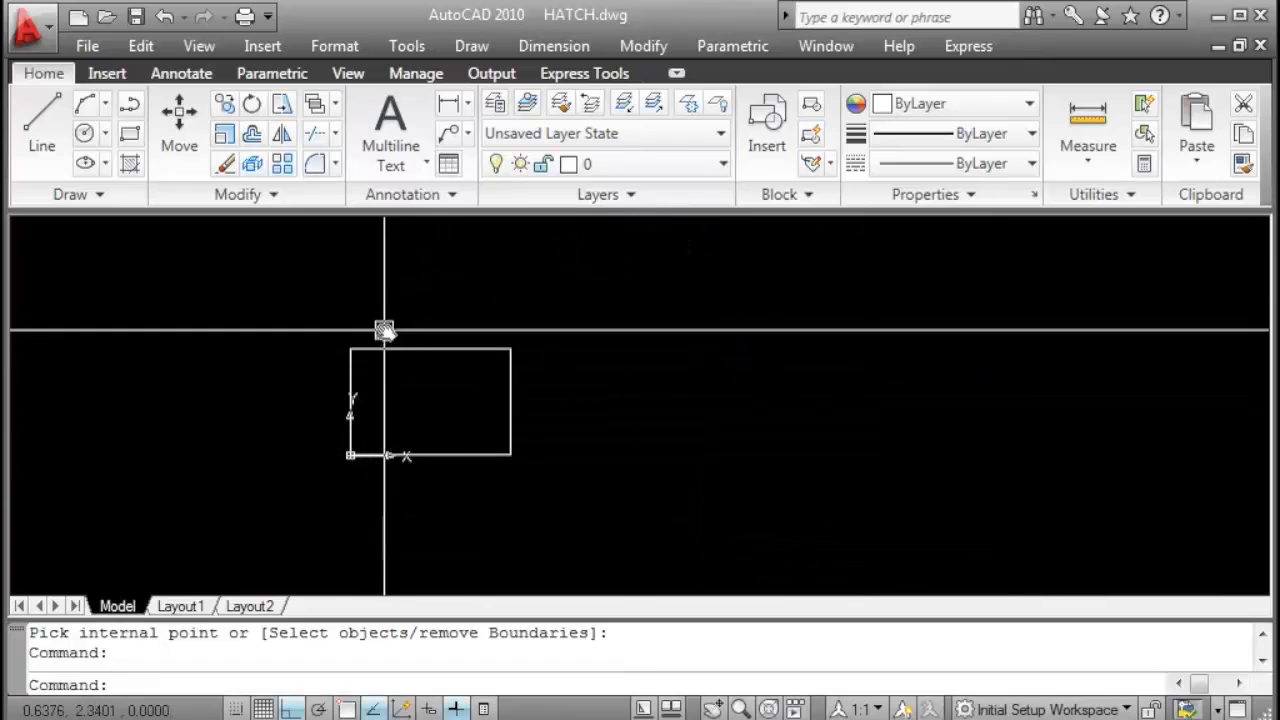
scroll(355, 463, "up", 3)
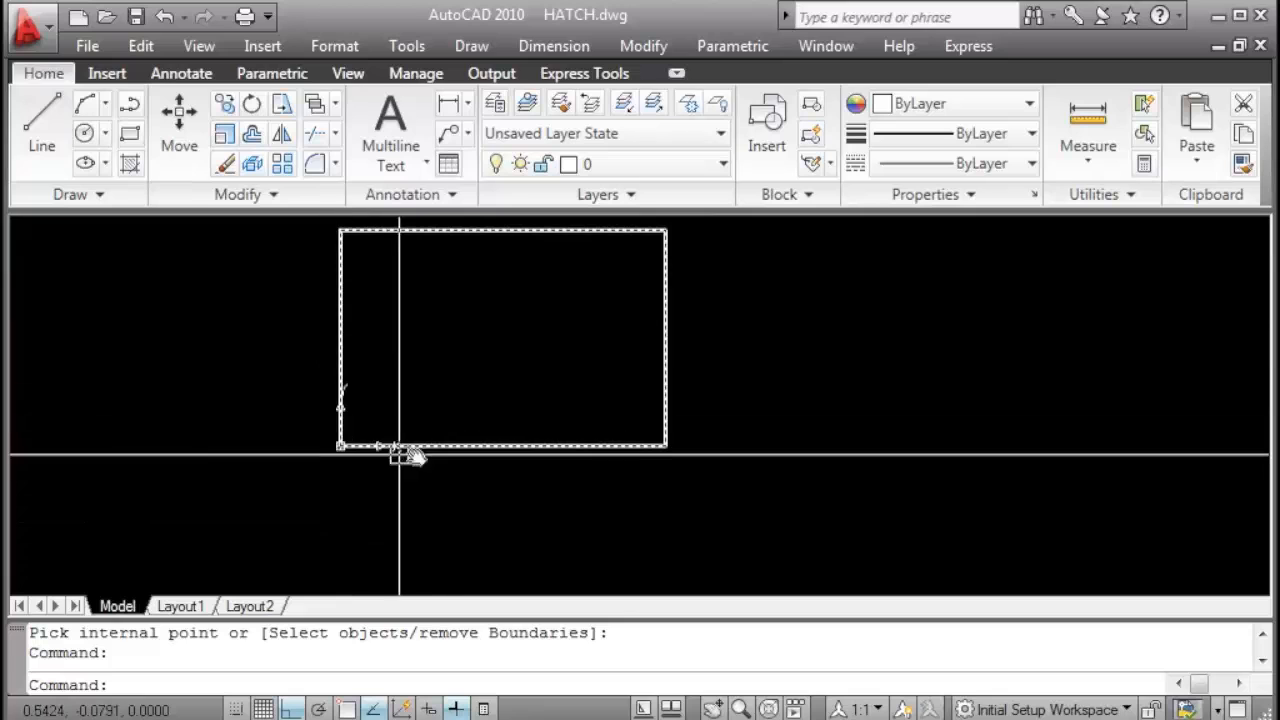
middle_click_drag(370, 430, 288, 489)
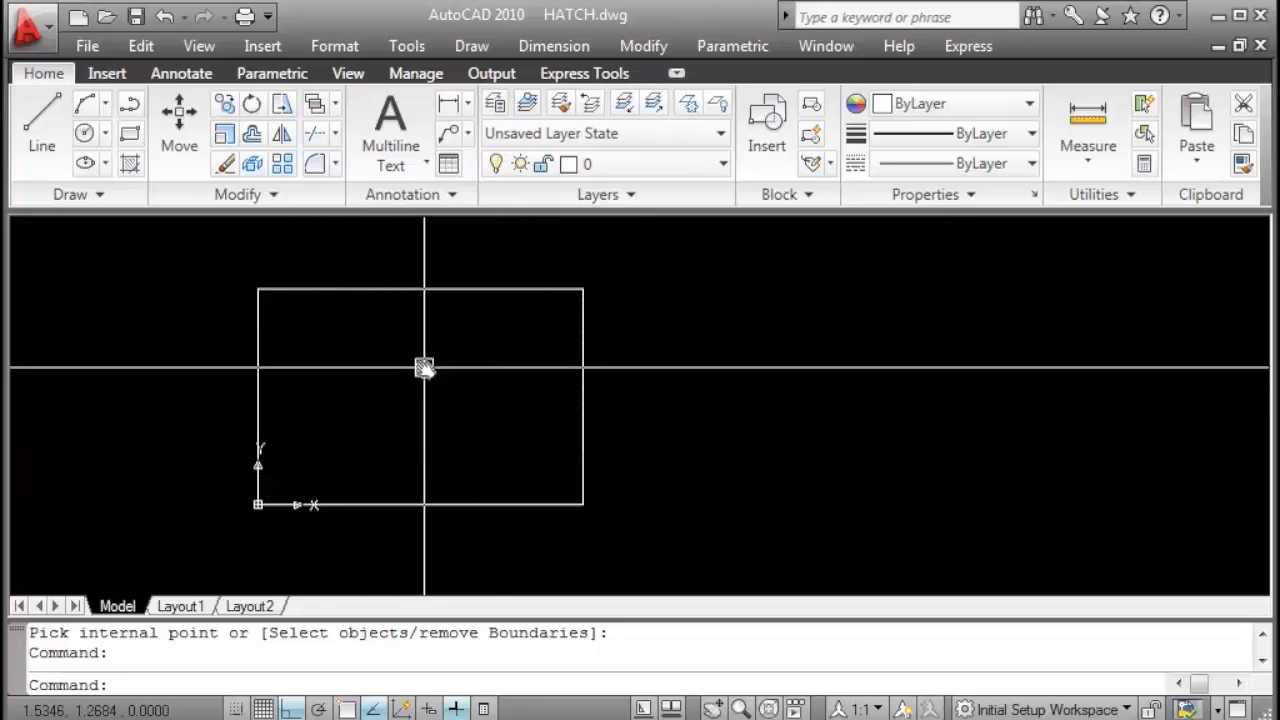
scroll(423, 366, "down", 4)
middle_click_drag(427, 332, 431, 491)
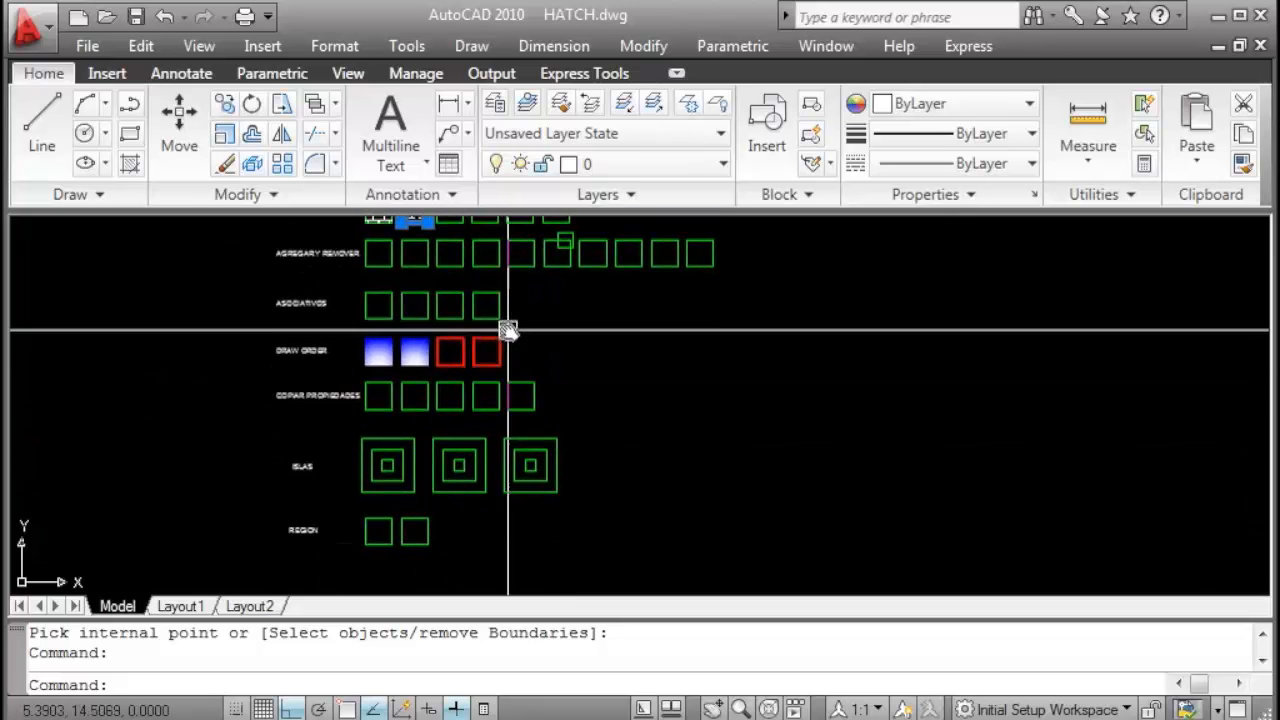
middle_click_drag(429, 250, 429, 454)
scroll(429, 454, "up", 4)
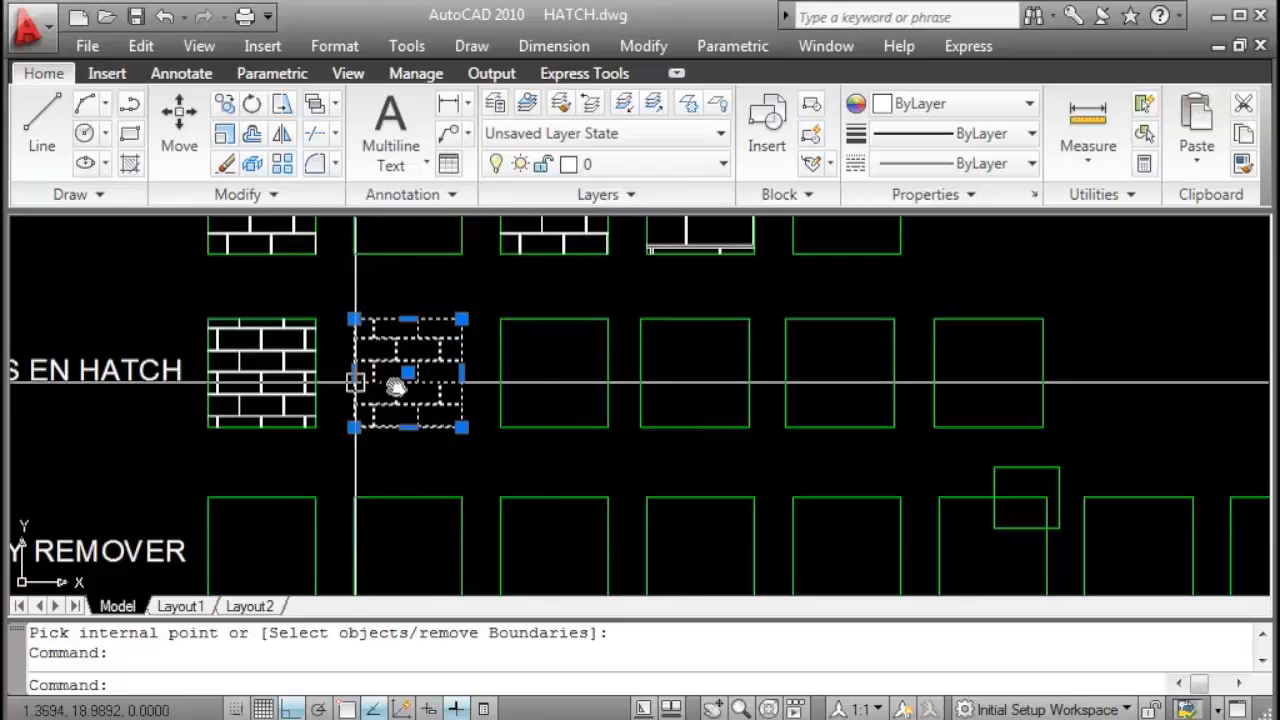
Deselect the second square's hatch and compare its brick layout with the first square's centered pattern.
scroll(382, 340, "up", 3)
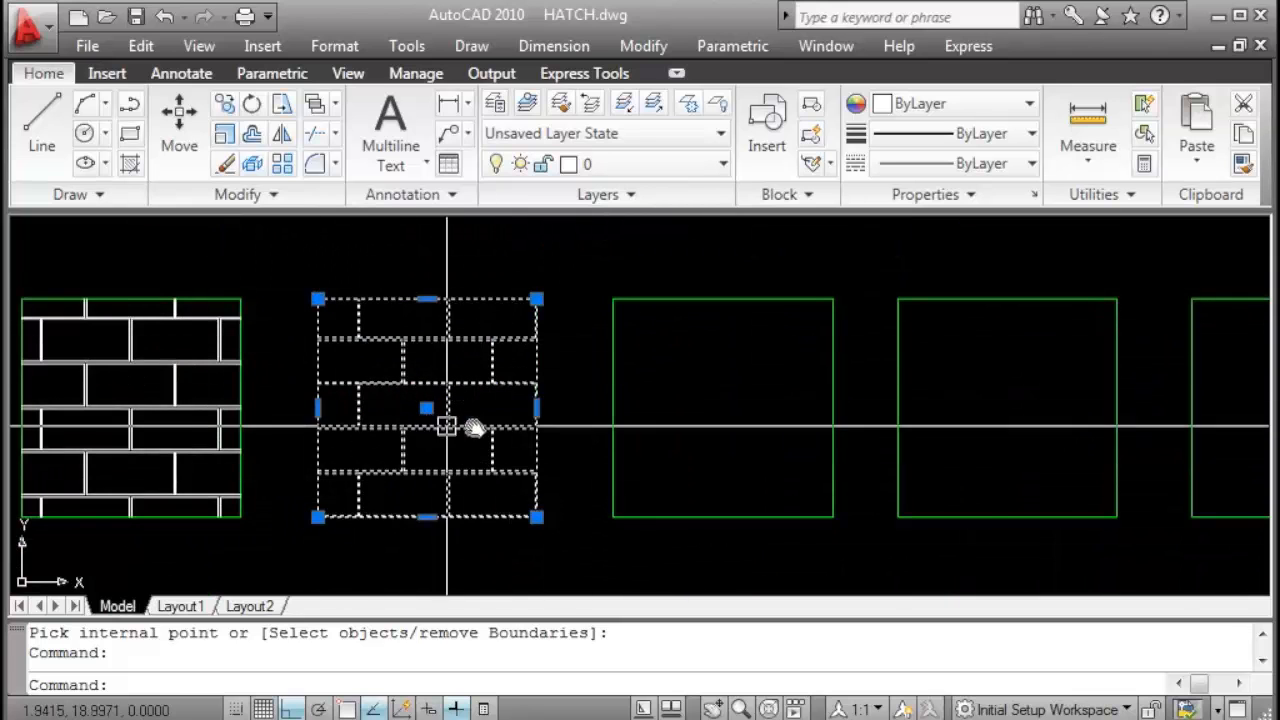
mouse_move(417, 478)
middle_mouse_down()
mouse_move(643, 445)
mouse_move(526, 497)
middle_mouse_up()
key("Escape")
scroll(502, 503, "up", 2)
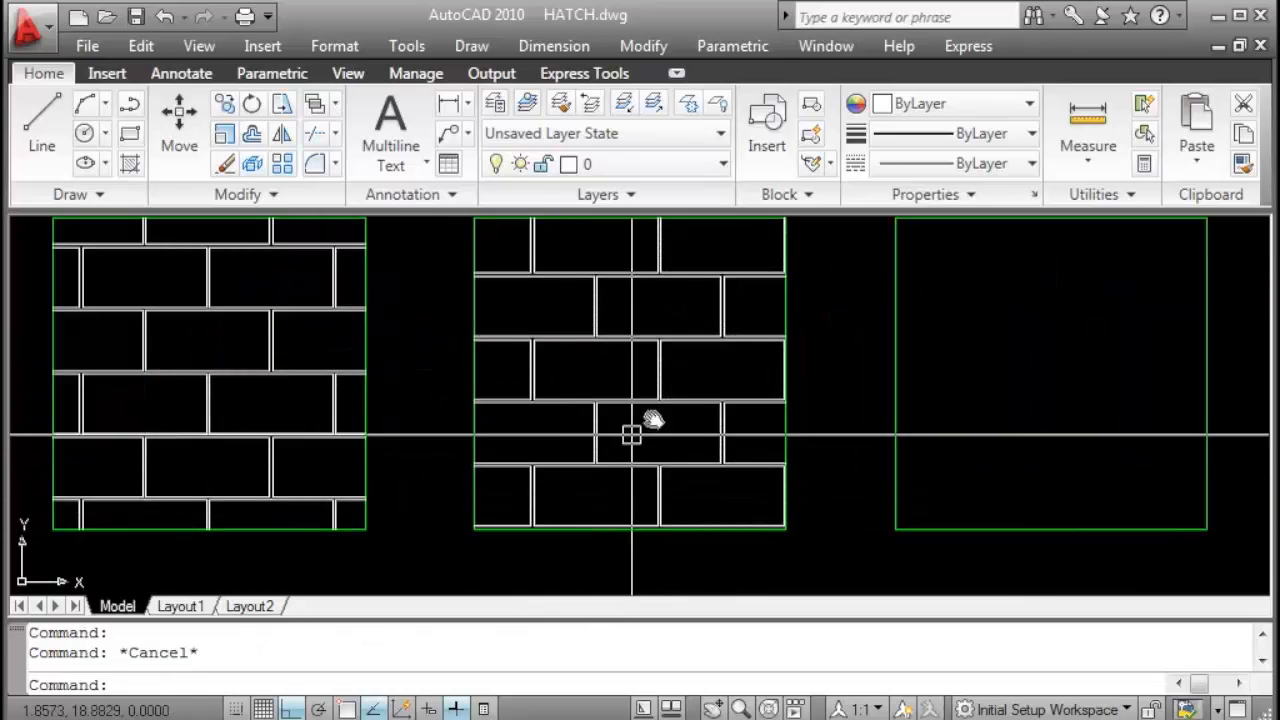
middle_click_drag(651, 420, 570, 440)
key("Escape")
scroll(671, 420, "down", 3)
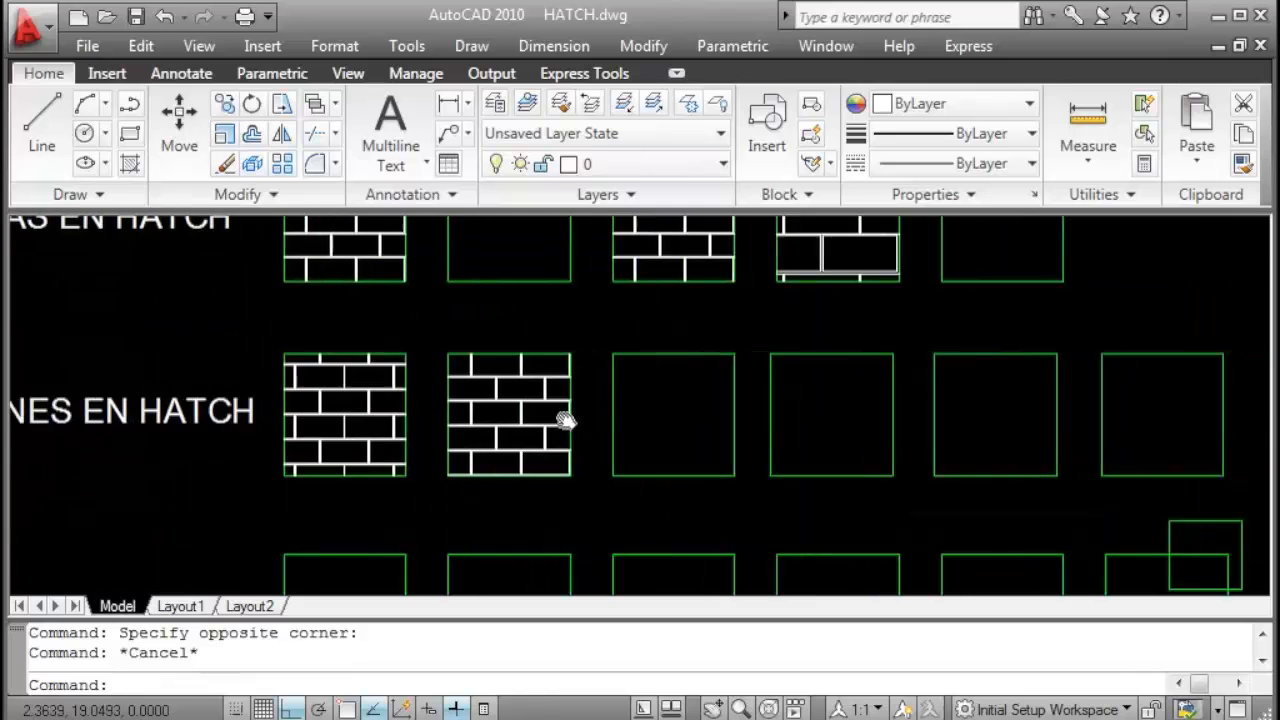
Start a hatch with a specified origin, enable object snap, and set the origin at the third square's lower-left corner.
scroll(682, 415, "up", 1)
middle_click_drag(443, 492, 338, 489)
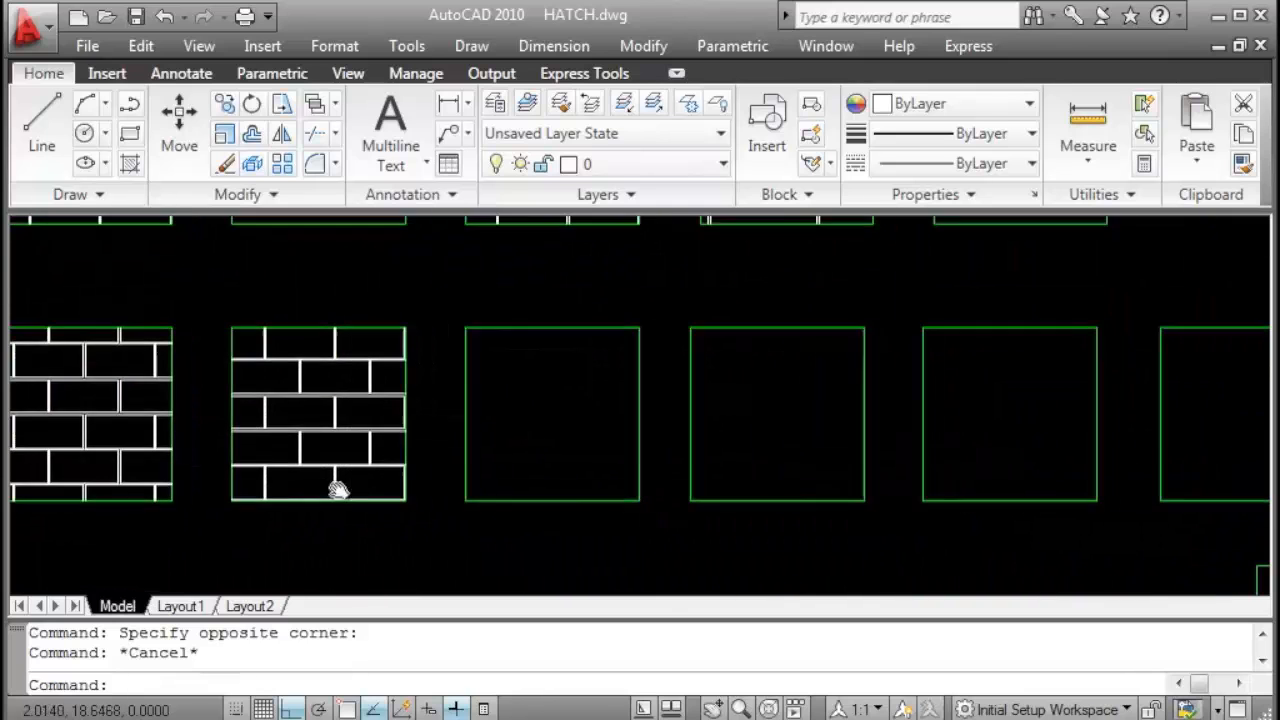
scroll(517, 438, "up", 2)
type("h")
key("Return")
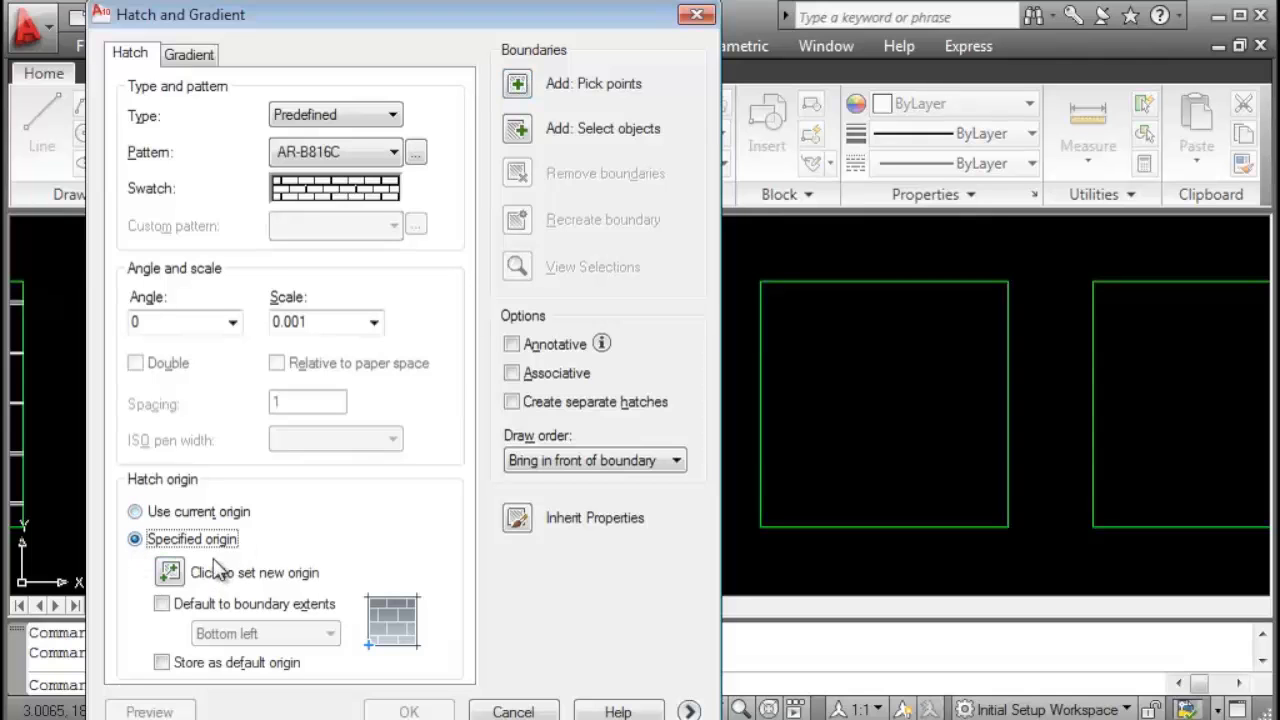
left_click(167, 571)
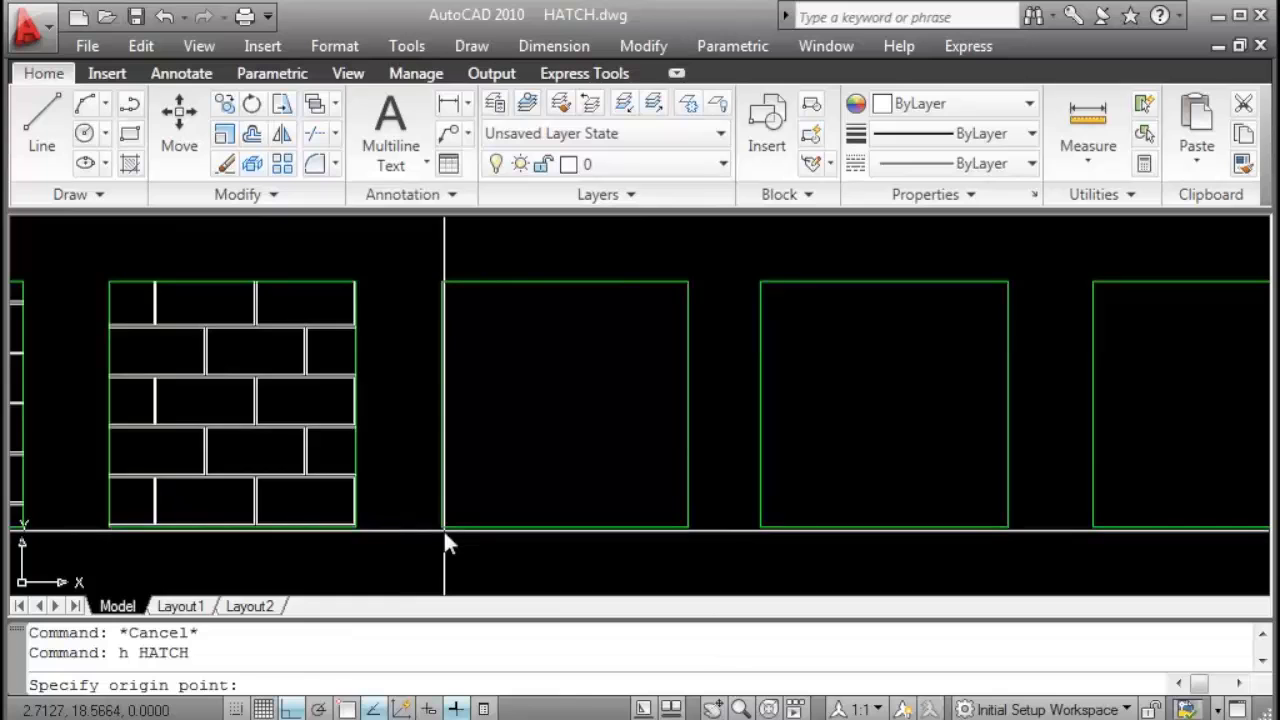
key("F3")
left_click(441, 527)
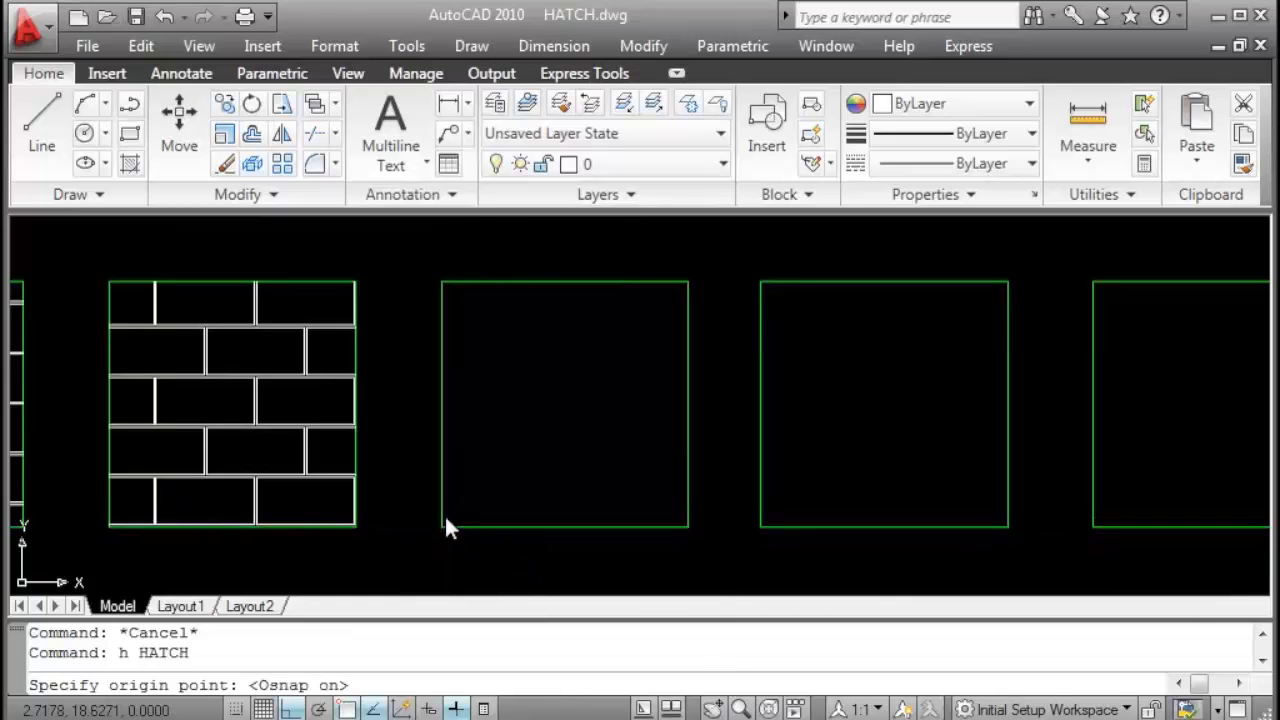
left_click(170, 571)
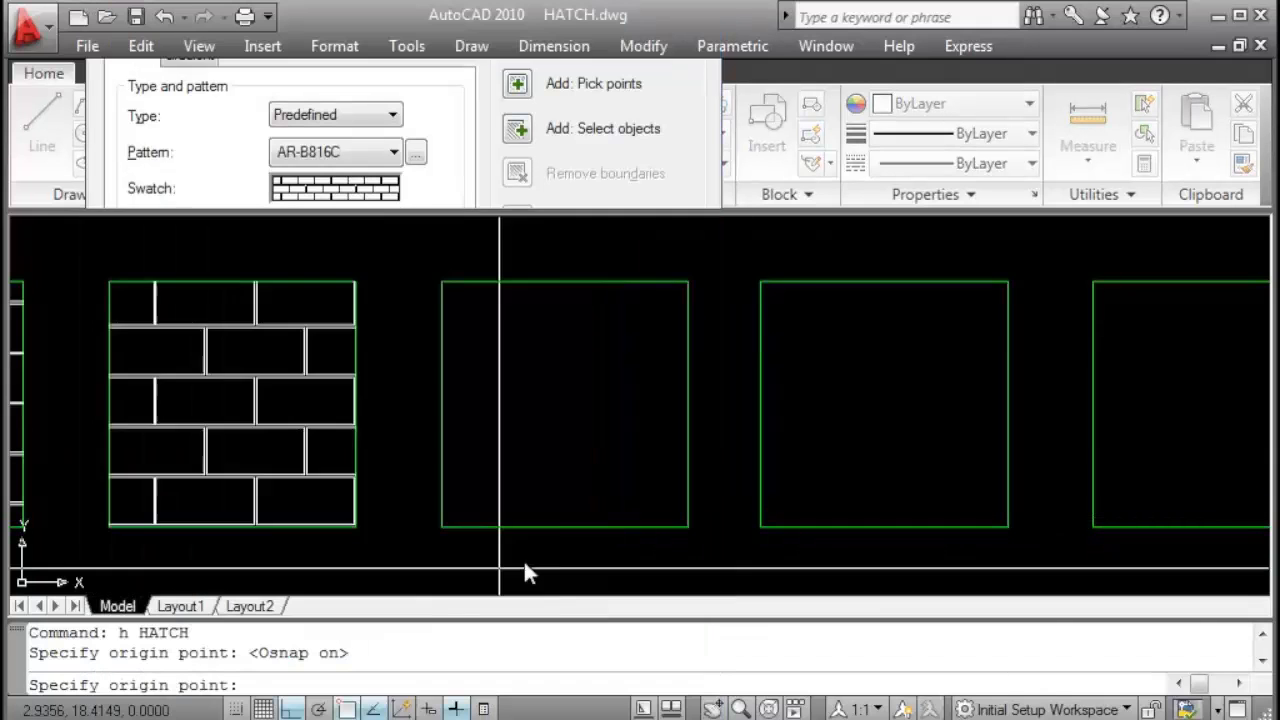
left_click(437, 529)
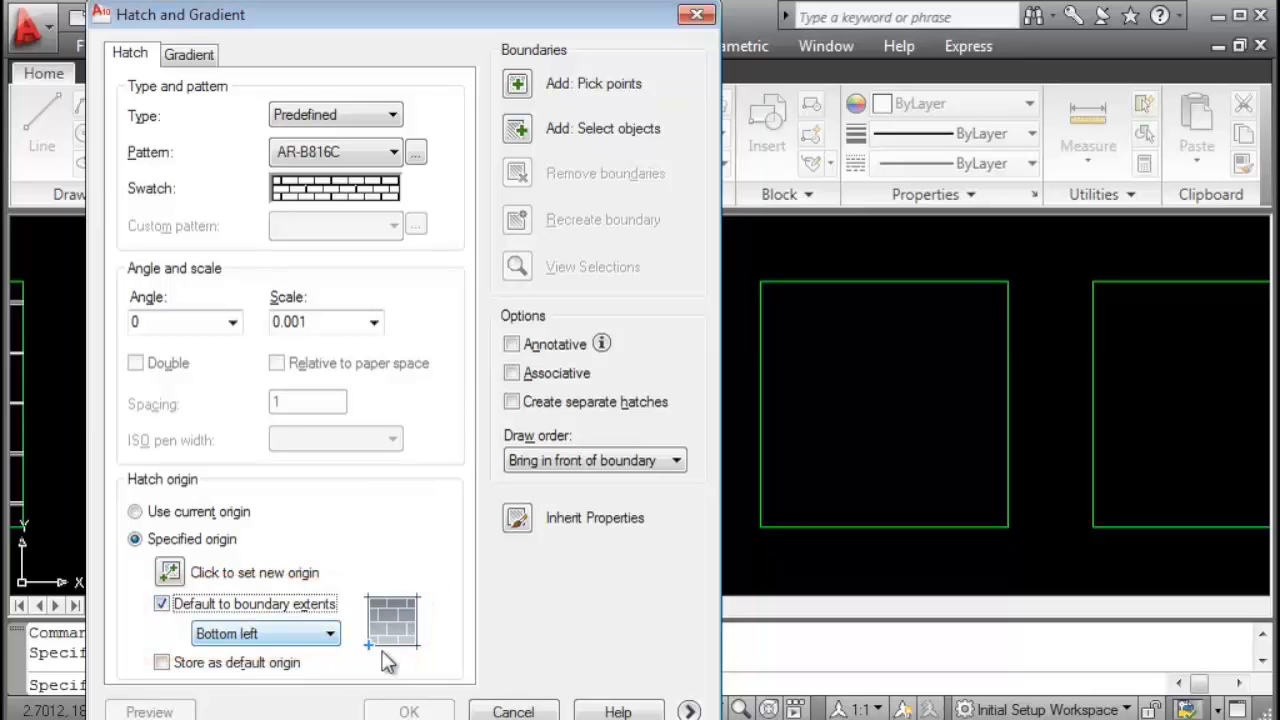
Hatch the third square with AR-B816C at scale 0.001, defaulting the origin to the Center of its boundary extents.
left_click(330, 634)
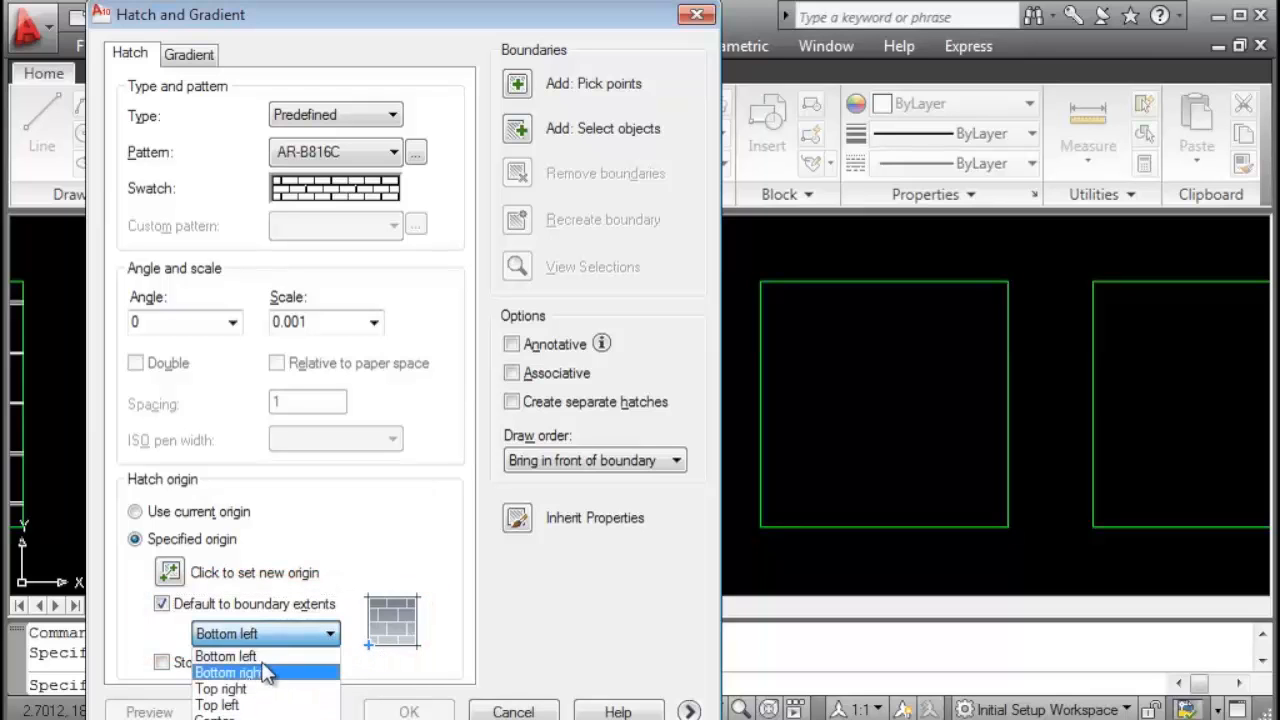
left_click(262, 716)
left_click(520, 88)
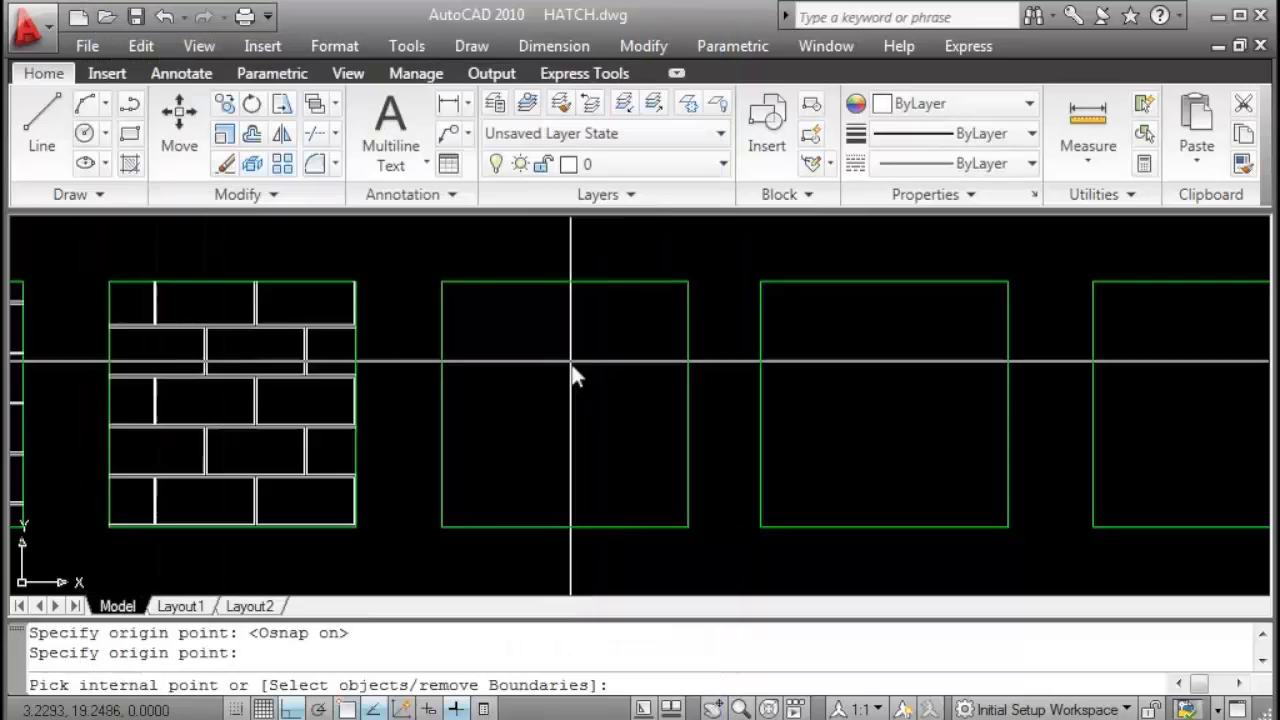
left_click(543, 388)
right_click(543, 386)
left_click(580, 400)
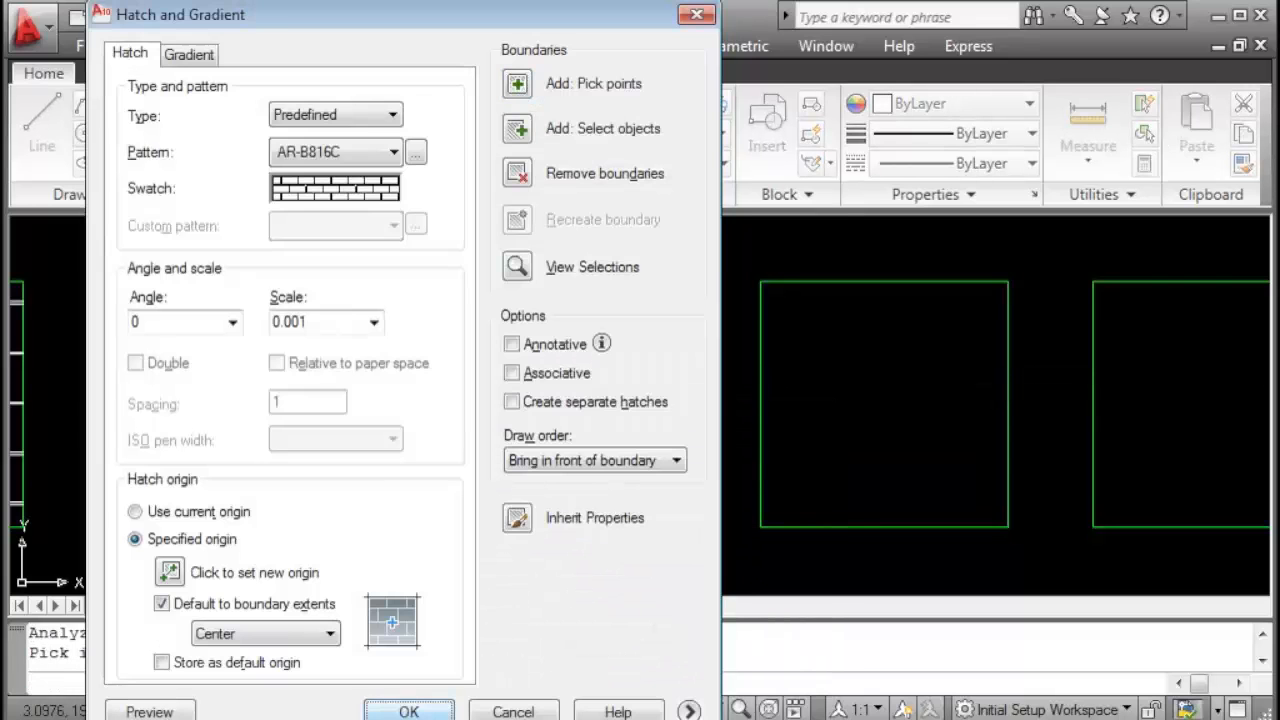
left_click(151, 711)
right_click(568, 512)
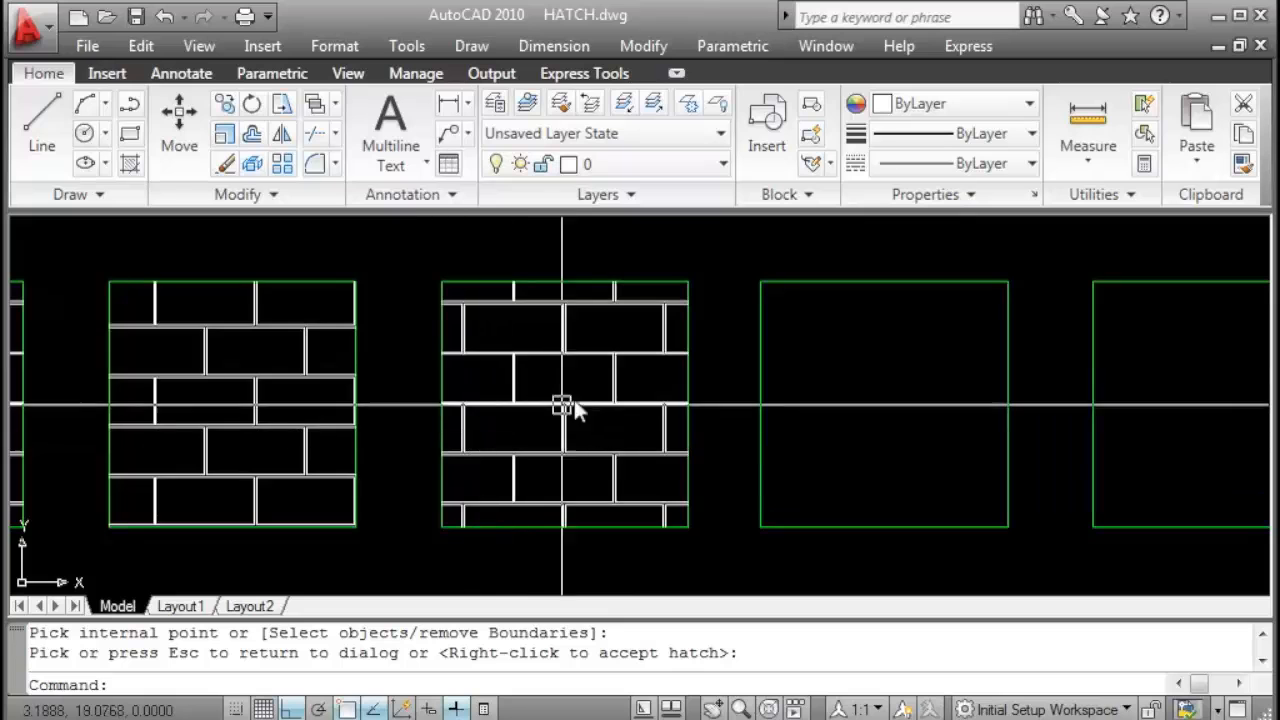
Hatch the fourth square with AR-B816C at scale 0.001, defaulting the origin to the Bottom left of its boundary extents.
middle_click_drag(660, 412, 290, 414)
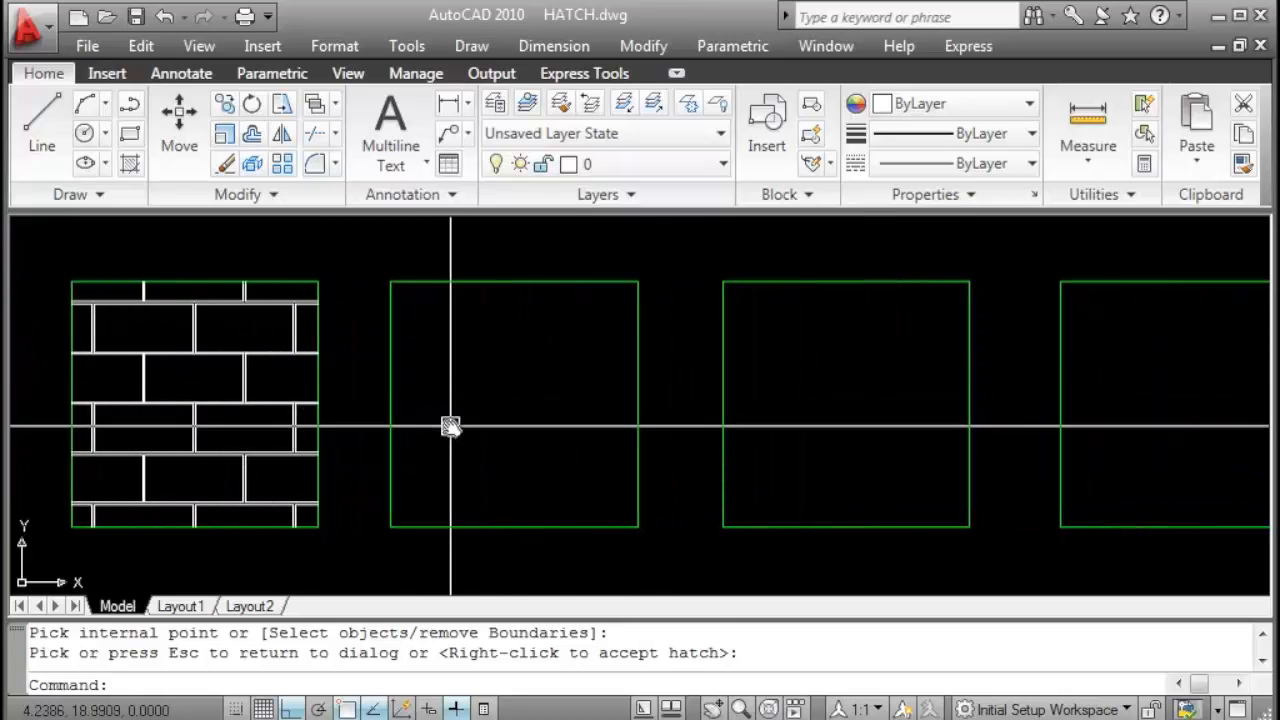
key("Escape")
left_click(518, 86)
left_click(484, 367)
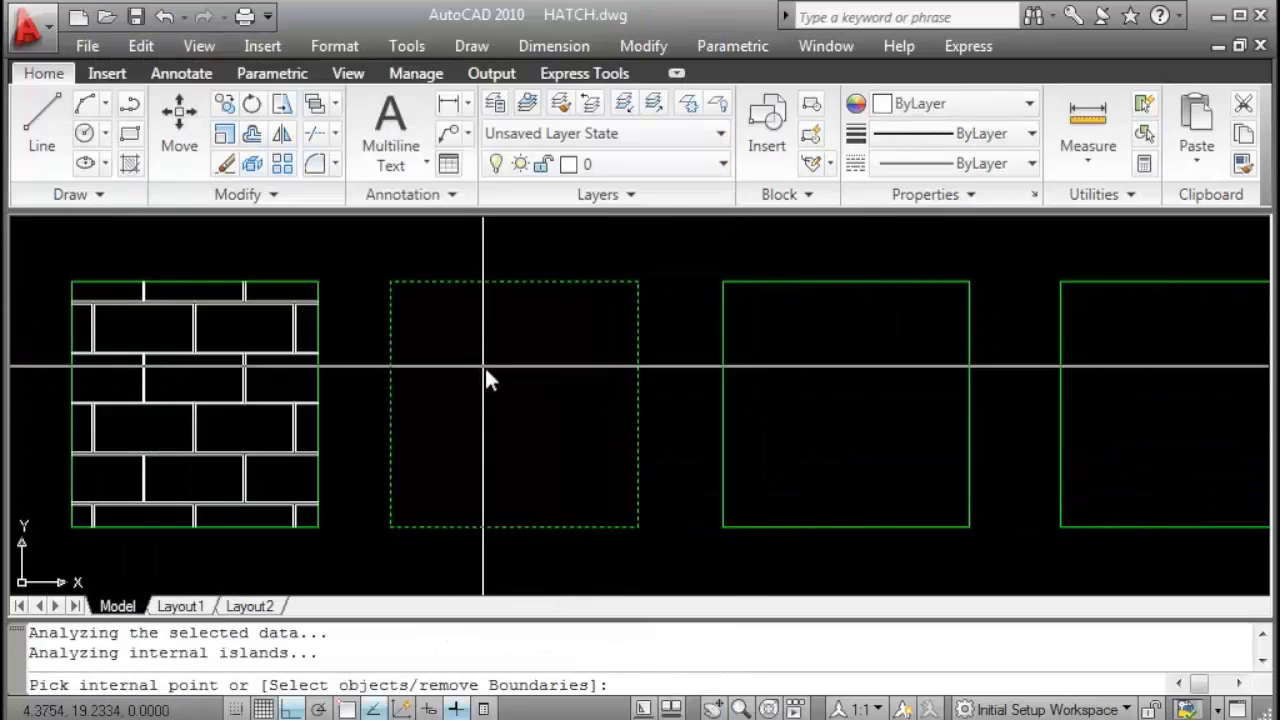
right_click(437, 369)
left_click(503, 386)
left_click(322, 636)
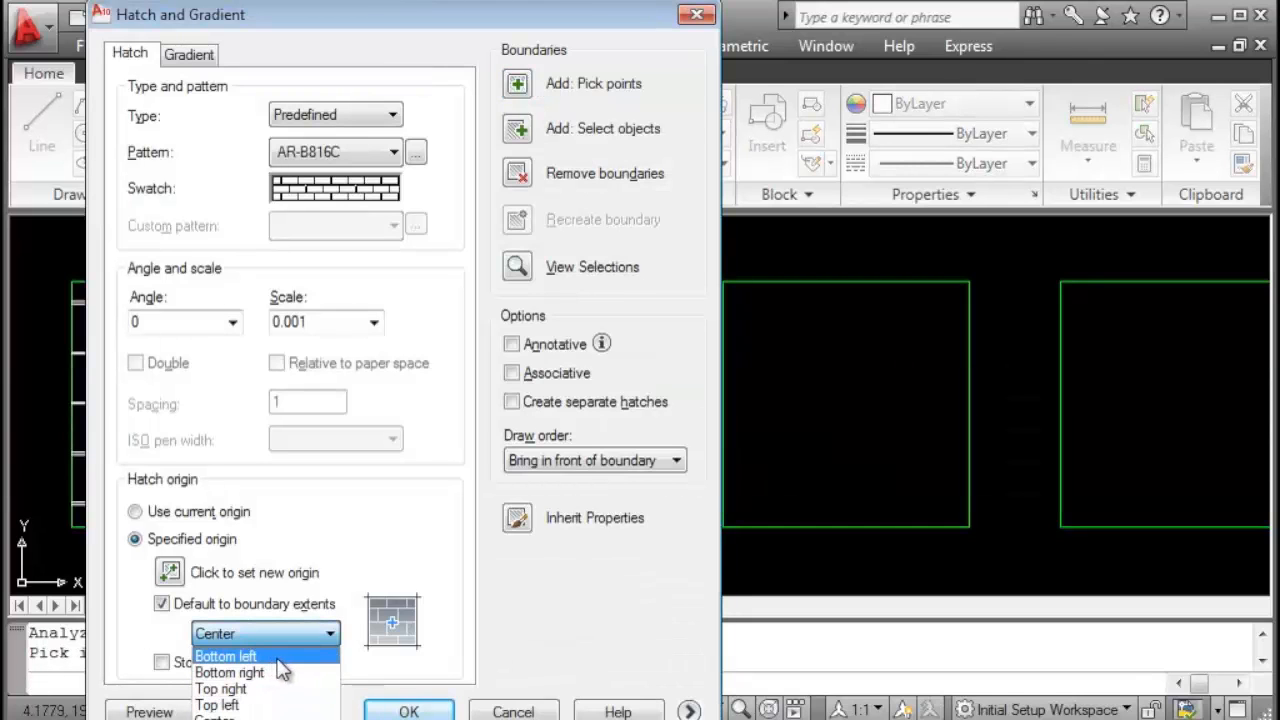
left_click(276, 657)
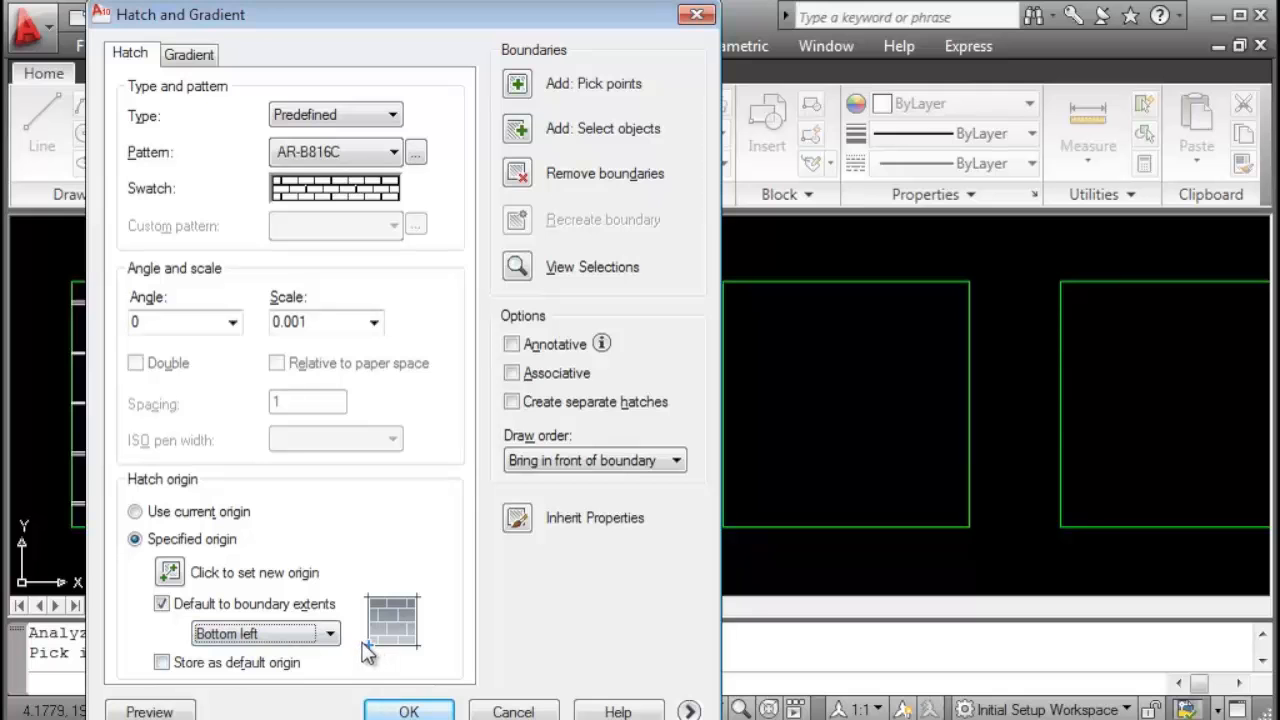
left_click(150, 712)
right_click(537, 512)
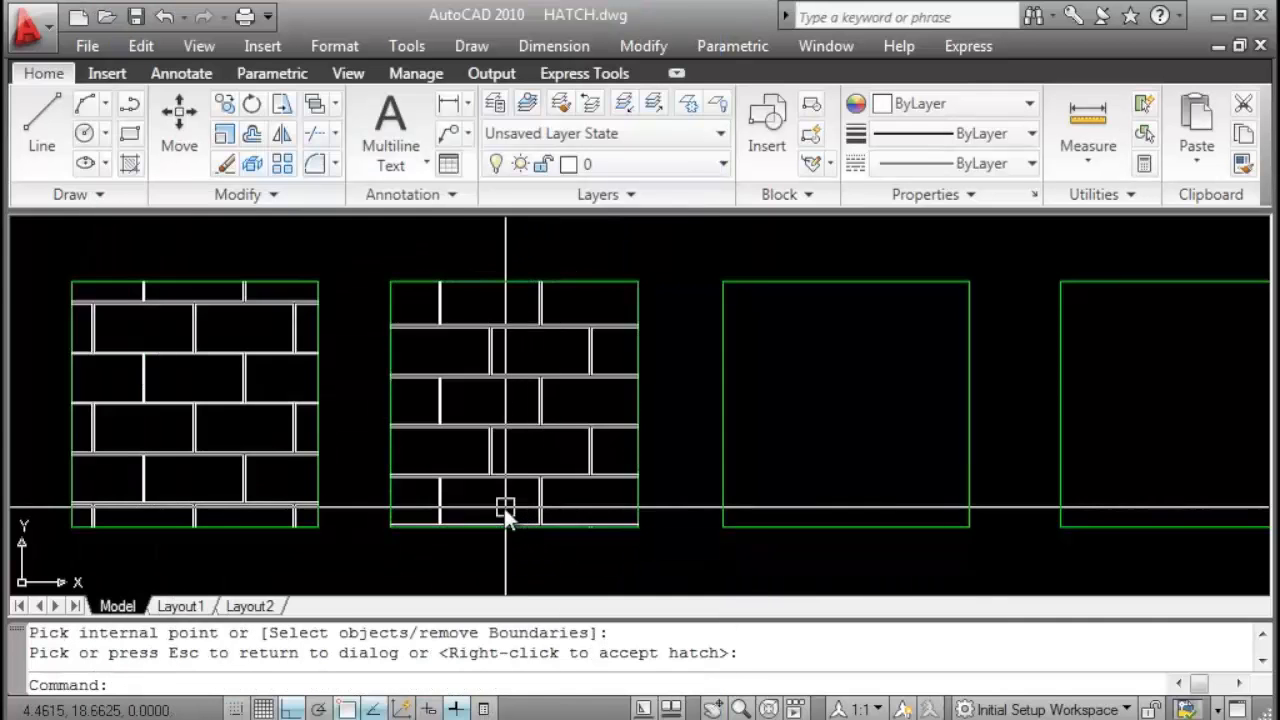
Examine where the bricks start at the fourth square's lower-left corner, and compare the pattern with the other squares in the ORIGENES EN HATCH row.
scroll(472, 506, "up", 2)
scroll(430, 505, "up", 1)
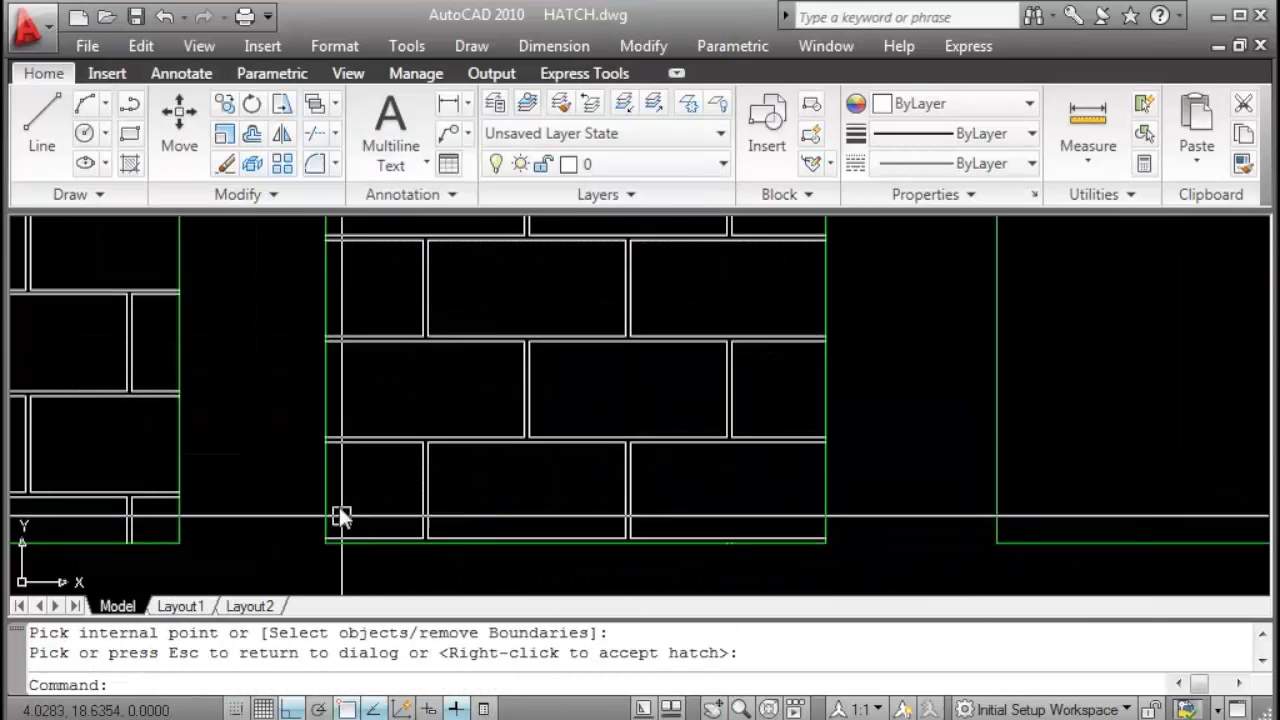
scroll(600, 470, "down", 2)
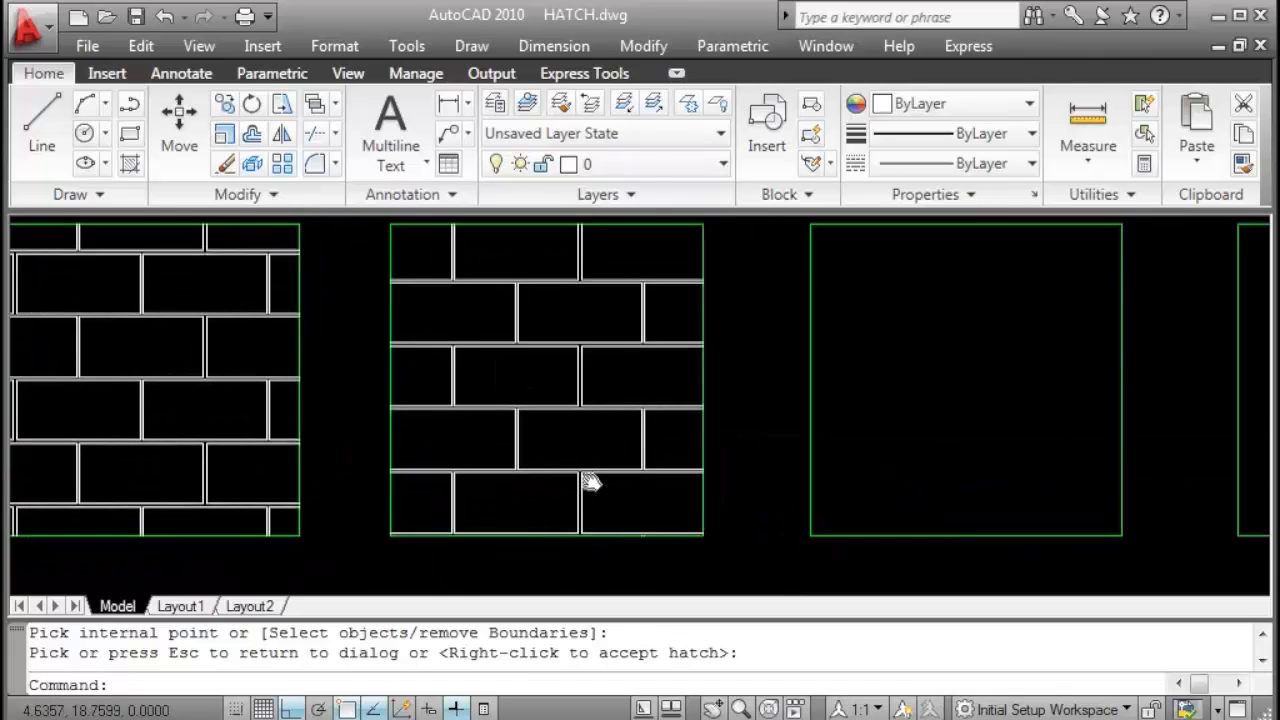
scroll(400, 529, "down", 2)
middle_click_drag(400, 529, 507, 524)
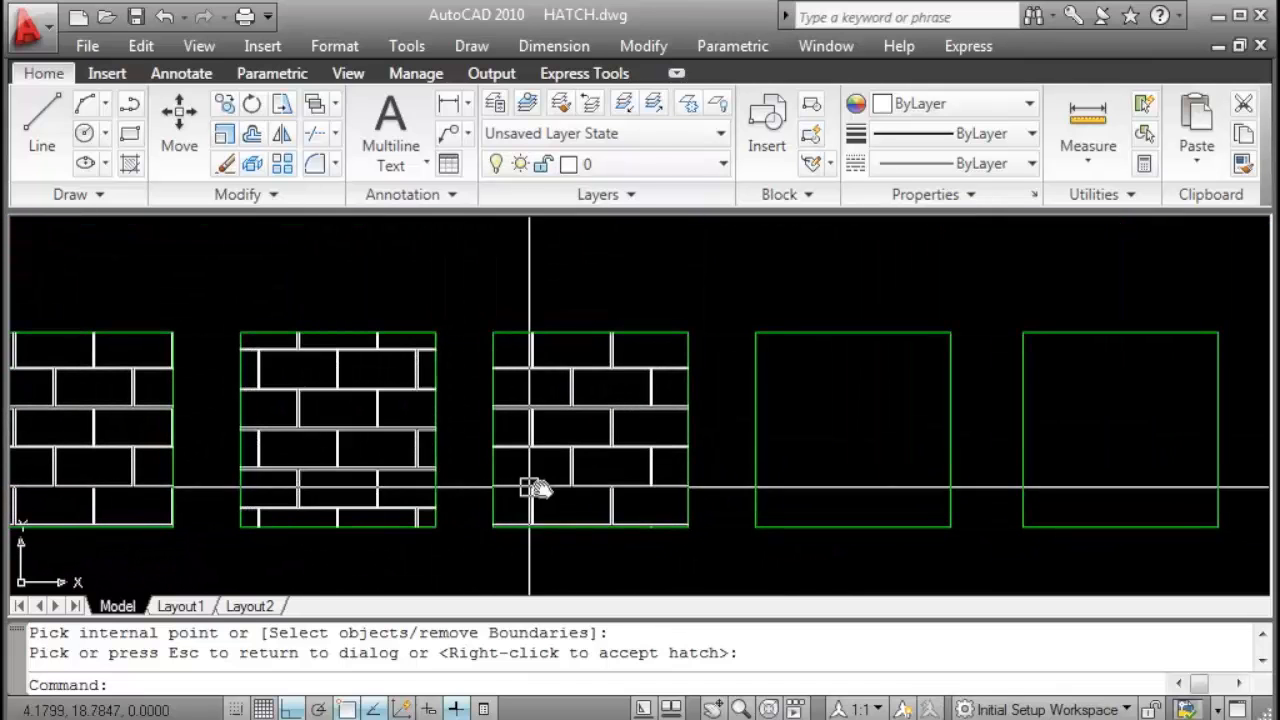
scroll(565, 437, "down", 2)
middle_click_drag(571, 431, 673, 317)
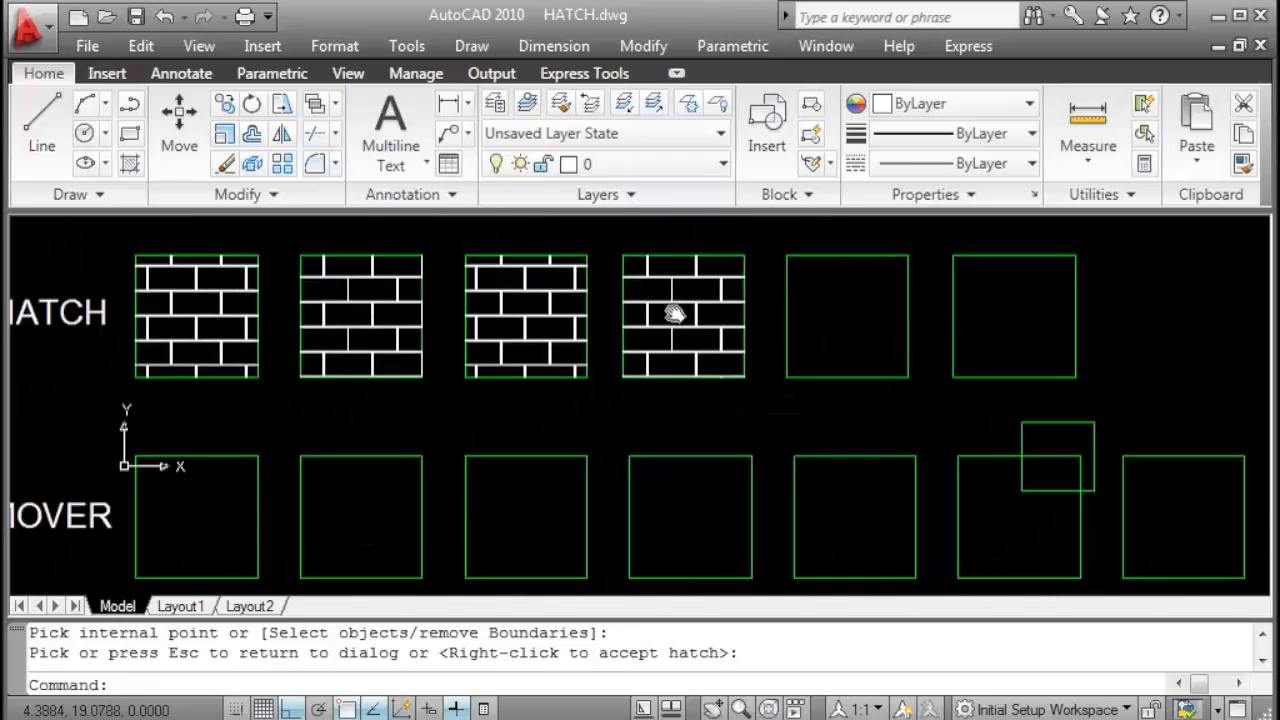
scroll(463, 395, "down", 2)
middle_click_drag(348, 449, 563, 380)
scroll(561, 384, "up", 2)
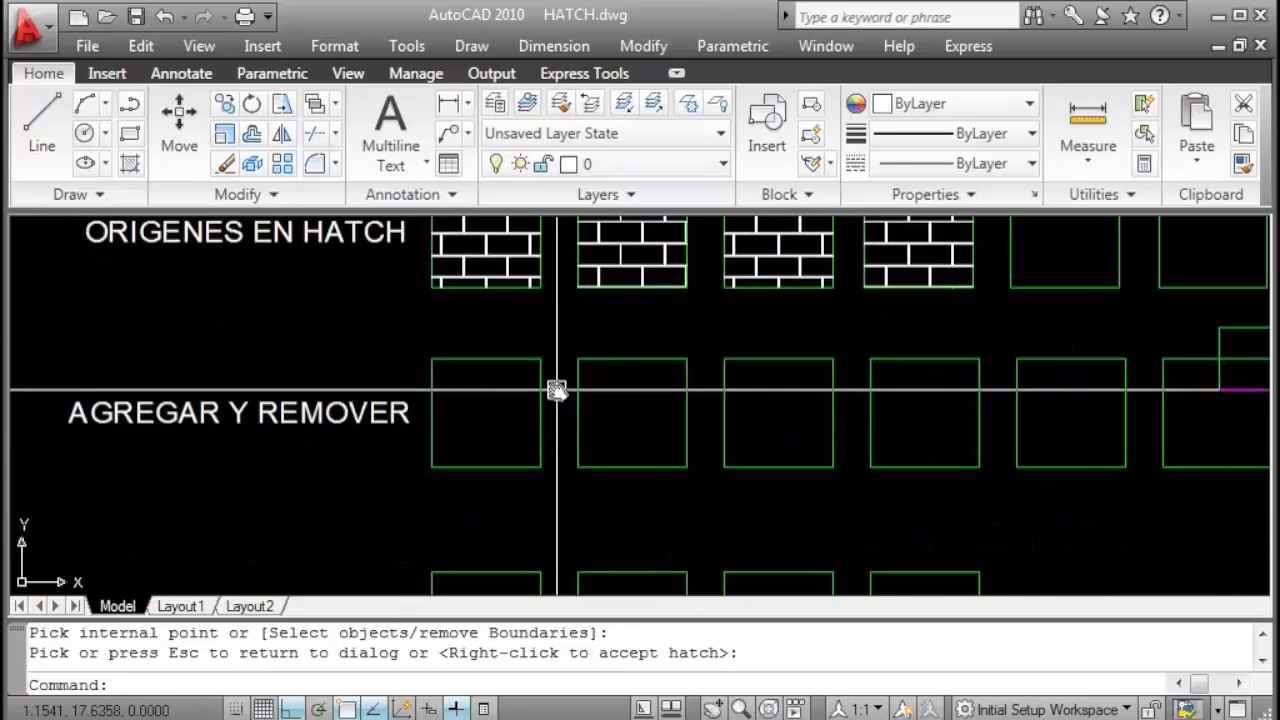
Start a hatch with AR-B816C at angle 45 inside the fifth square of the ORIGENES EN HATCH row and preview it.
key("Return")
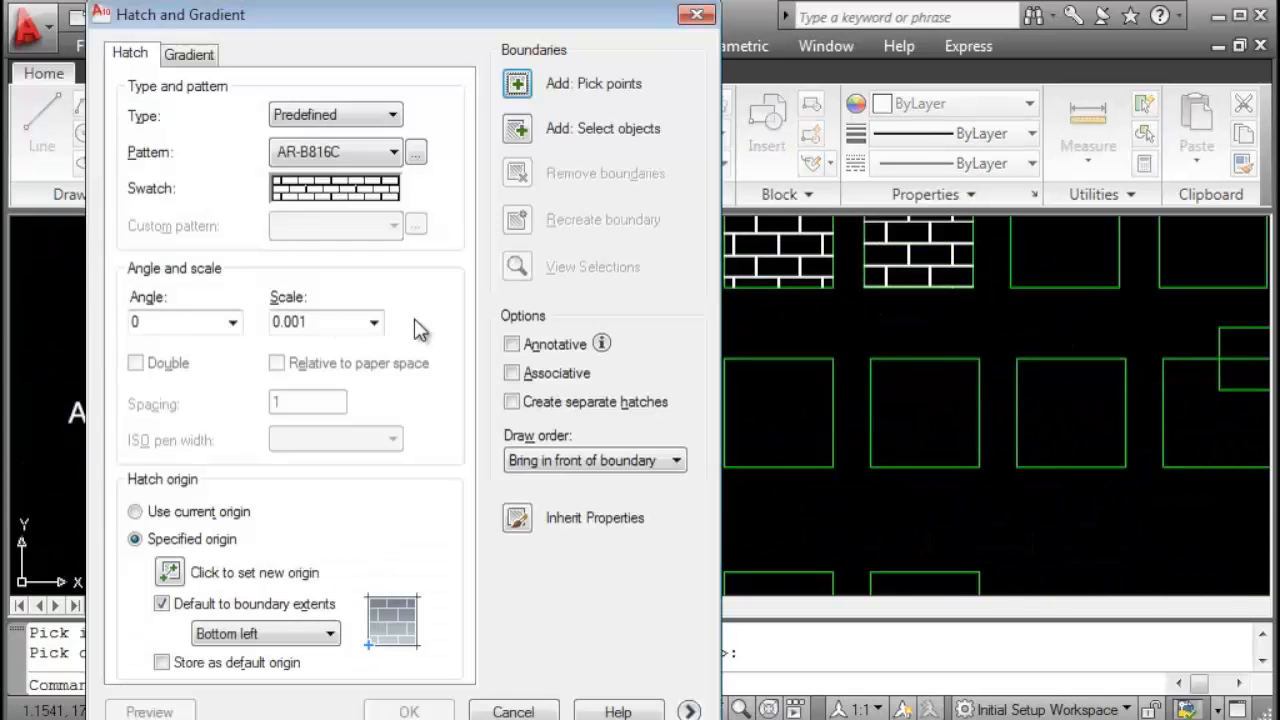
left_click(232, 322)
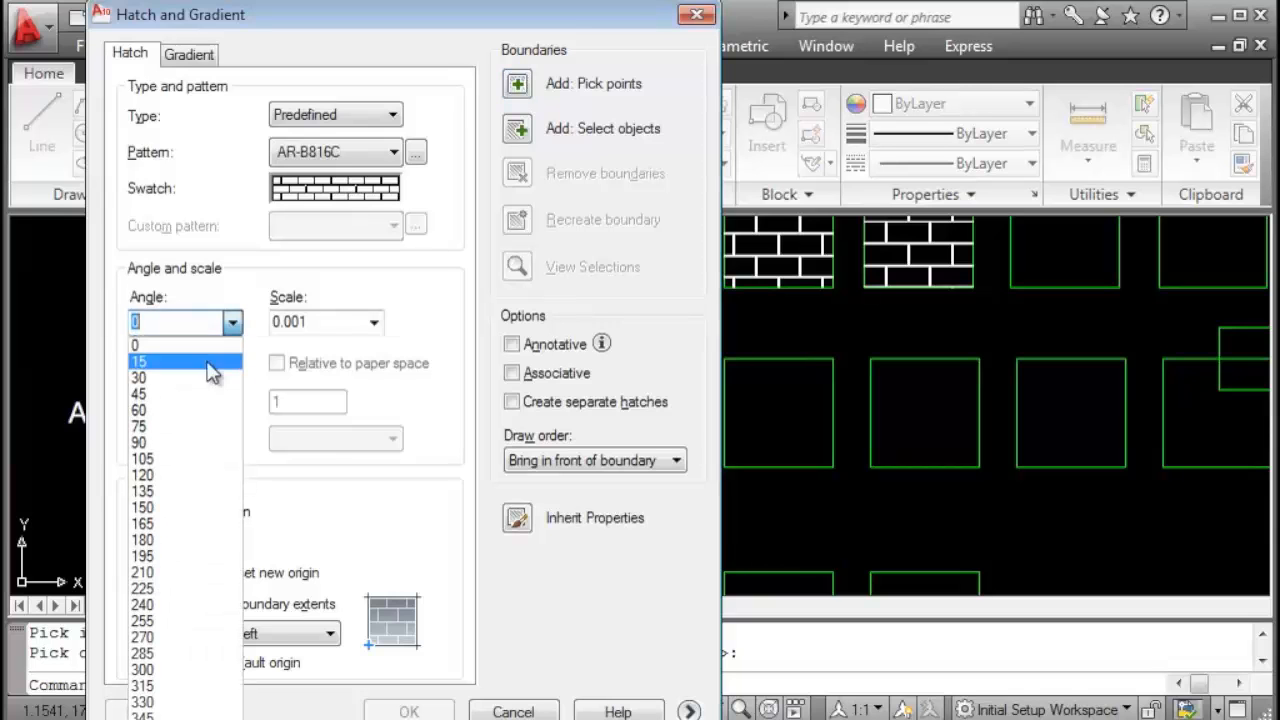
left_click(166, 396)
left_click(538, 88)
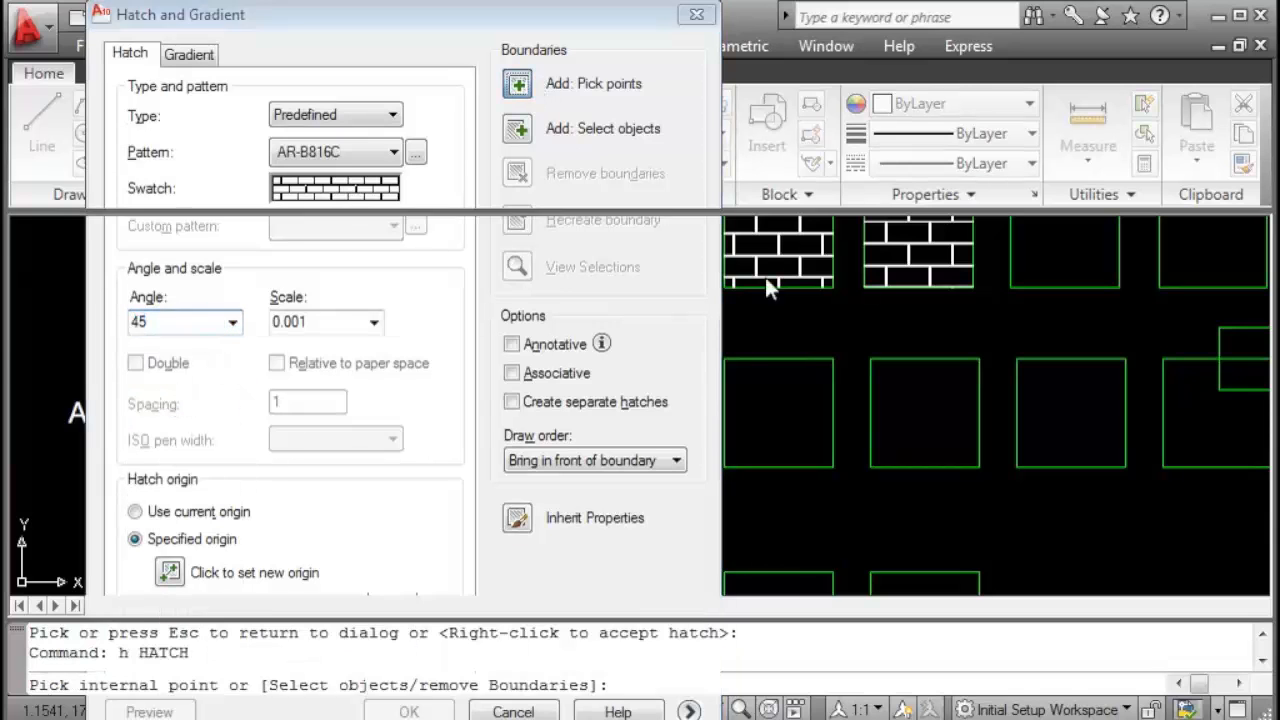
left_click(424, 400)
right_click(422, 408)
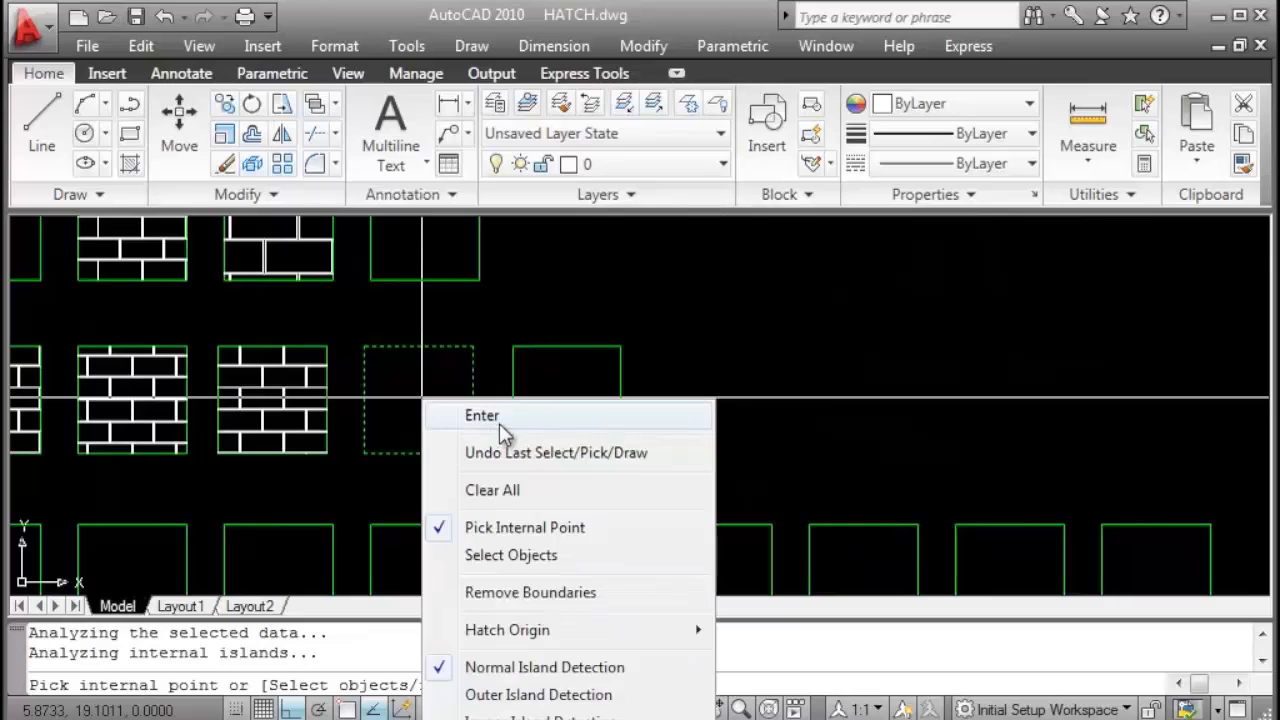
left_click(499, 418)
left_click(157, 702)
scroll(462, 390, "up", 3)
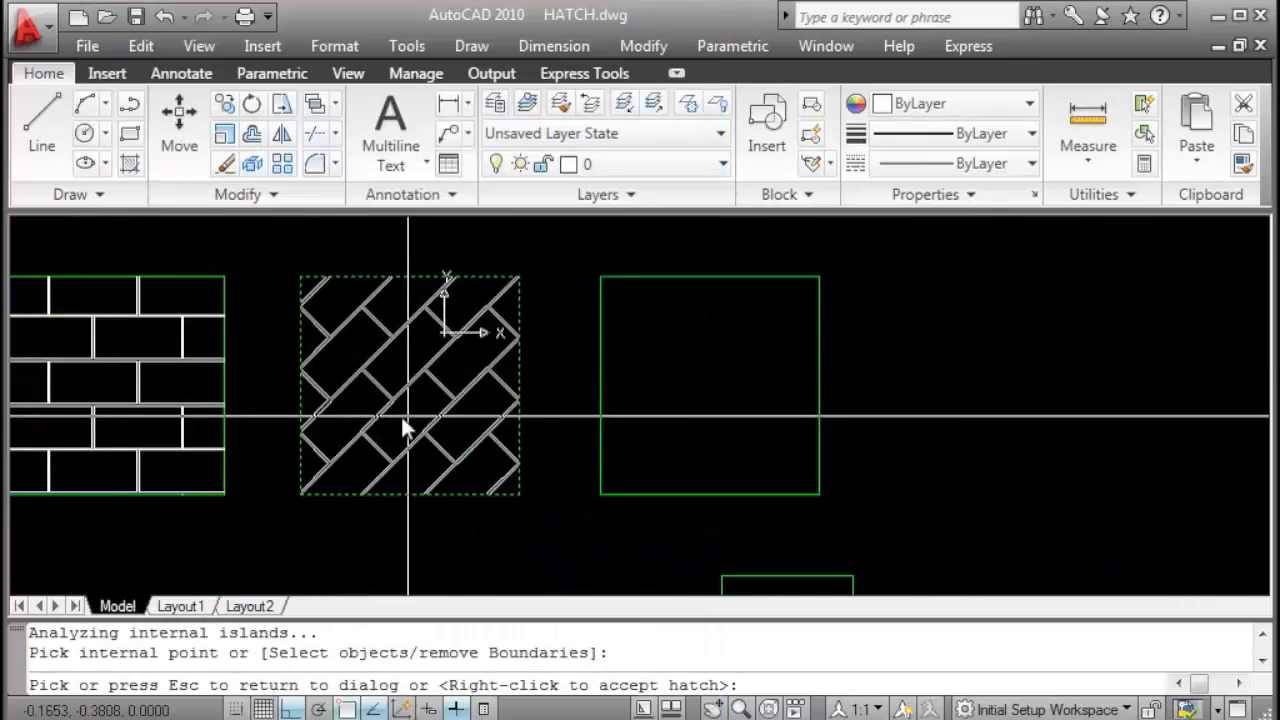
middle_click_drag(409, 426, 535, 372)
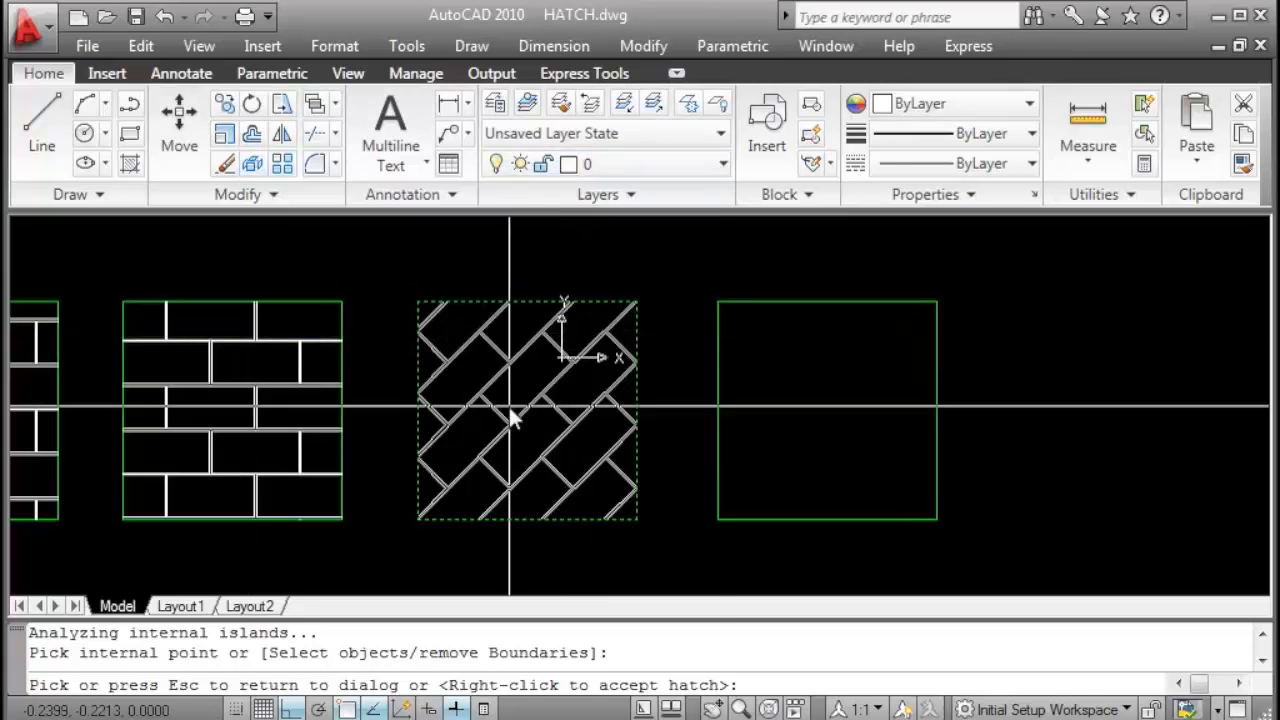
Change the fifth square's hatch angle to 60, preview it and accept the hatch.
key("Escape")
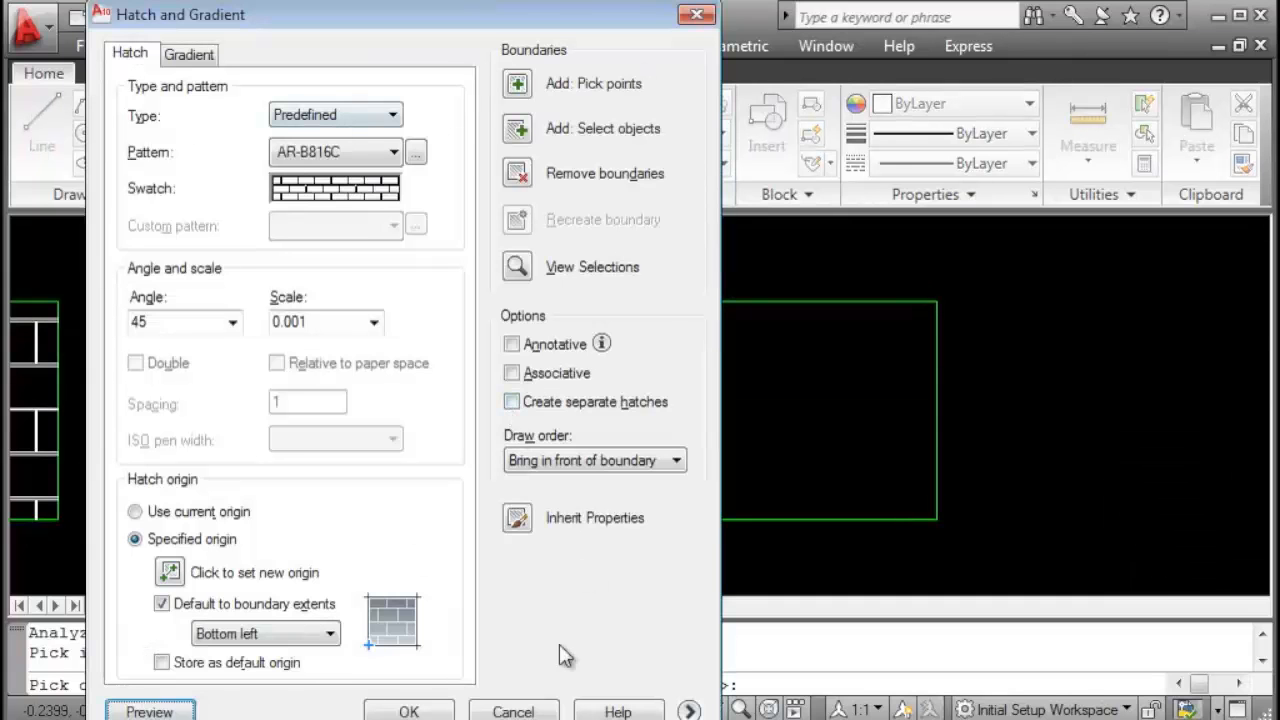
left_click_drag(395, 10, 413, 4)
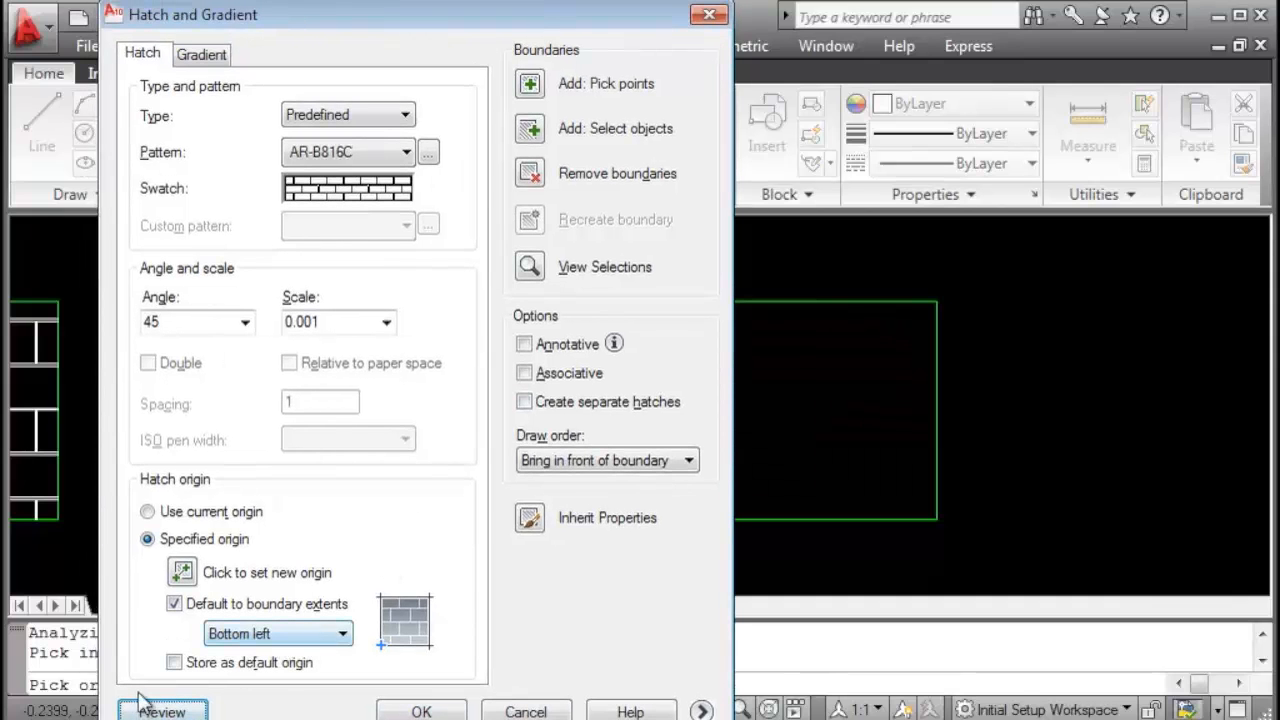
left_click(245, 322)
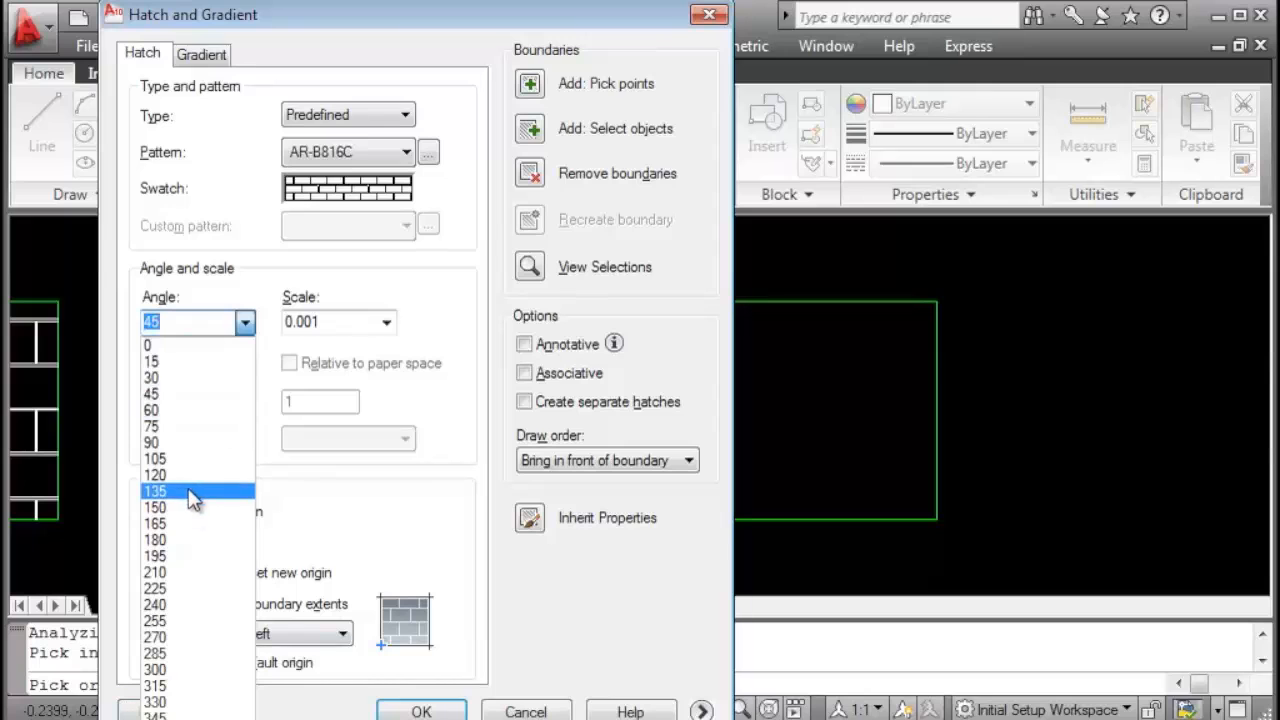
left_click(183, 420)
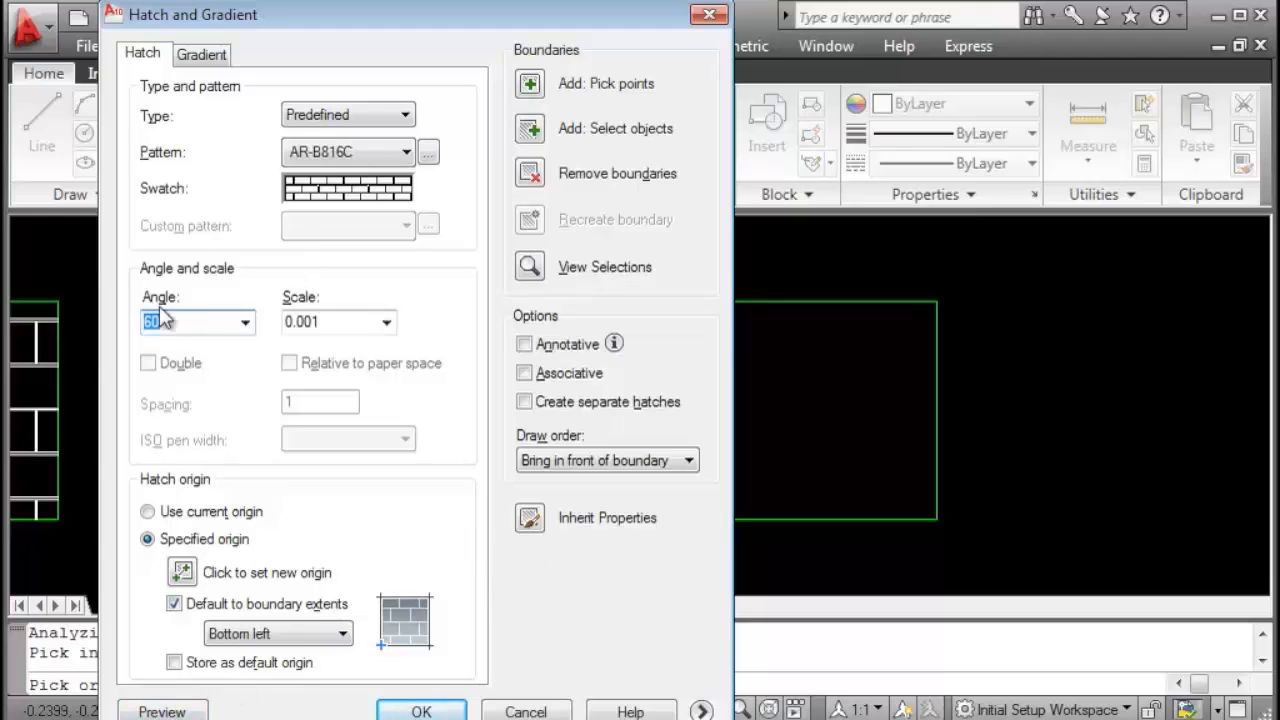
left_click(162, 711)
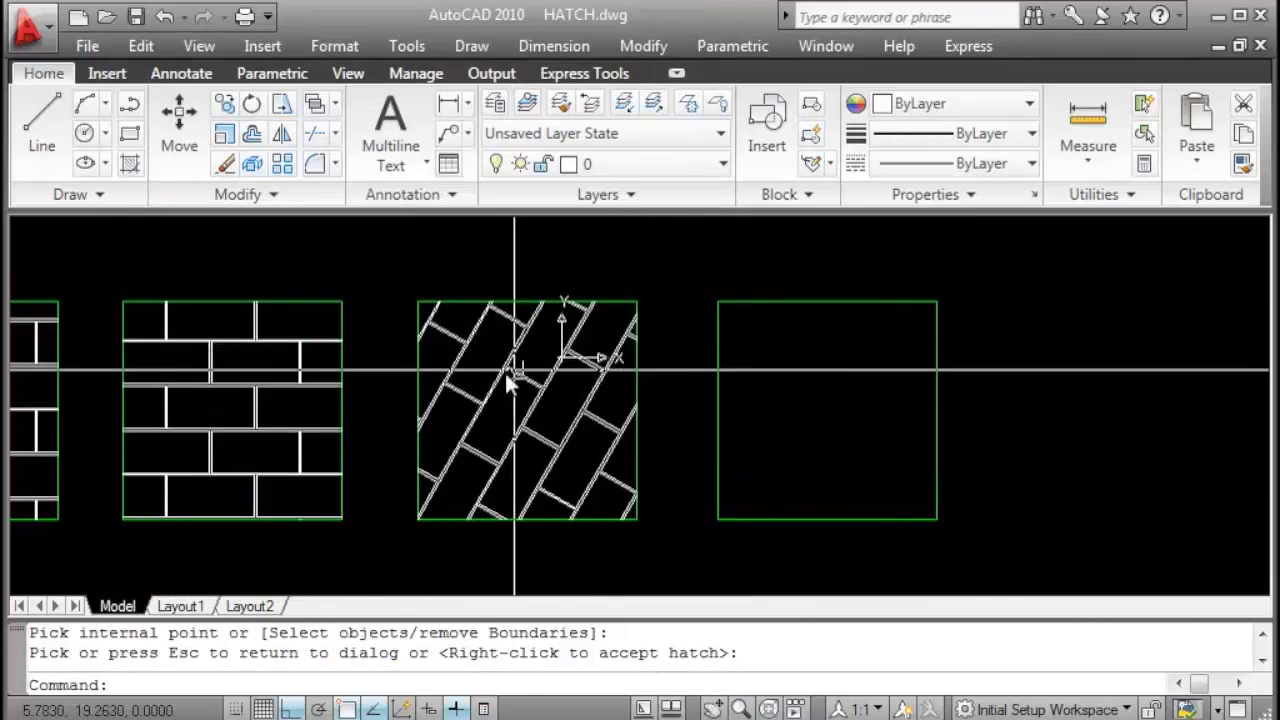
right_click(505, 373)
left_click(506, 368)
key("Escape")
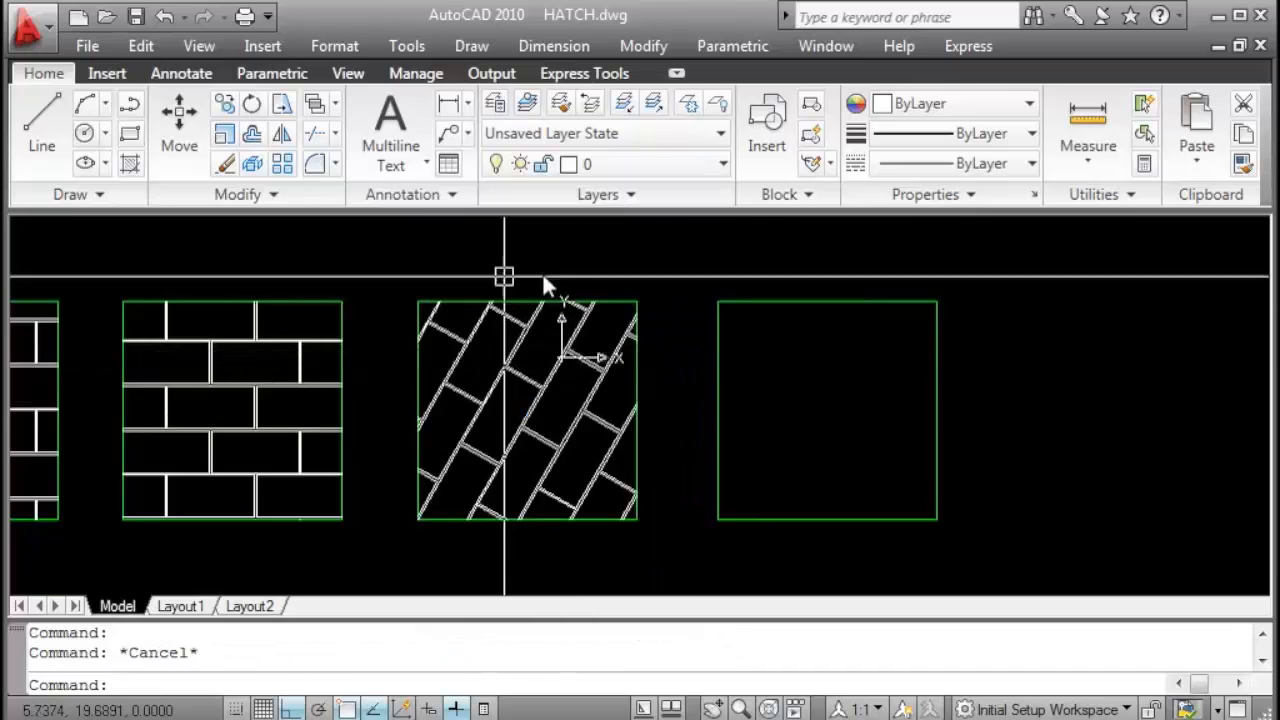
Start a new hatch and pick an internal point in the first square of the AGREGAR Y REMOVER row.
scroll(574, 423, "down", 4)
mouse_move(574, 423)
middle_mouse_down()
mouse_move(590, 350)
mouse_move(814, 329)
middle_mouse_up()
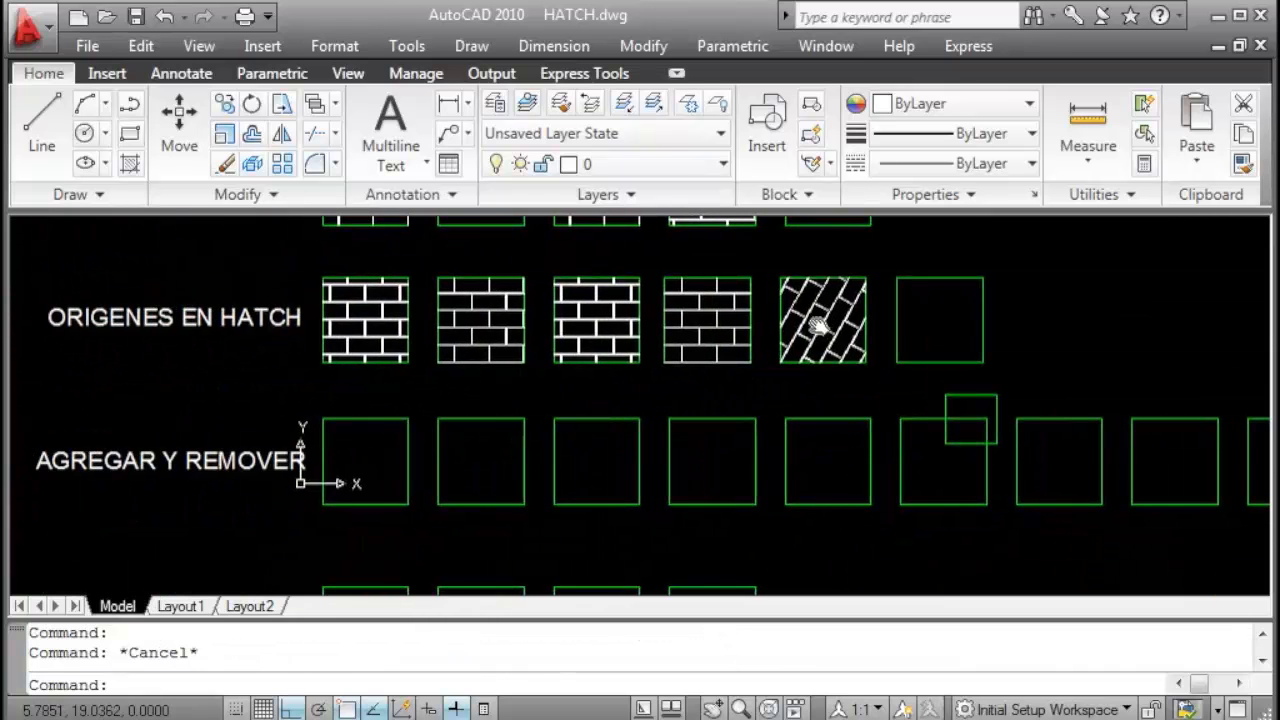
scroll(449, 491, "up", 2)
middle_click_drag(343, 477, 571, 467)
scroll(571, 467, "down", 4)
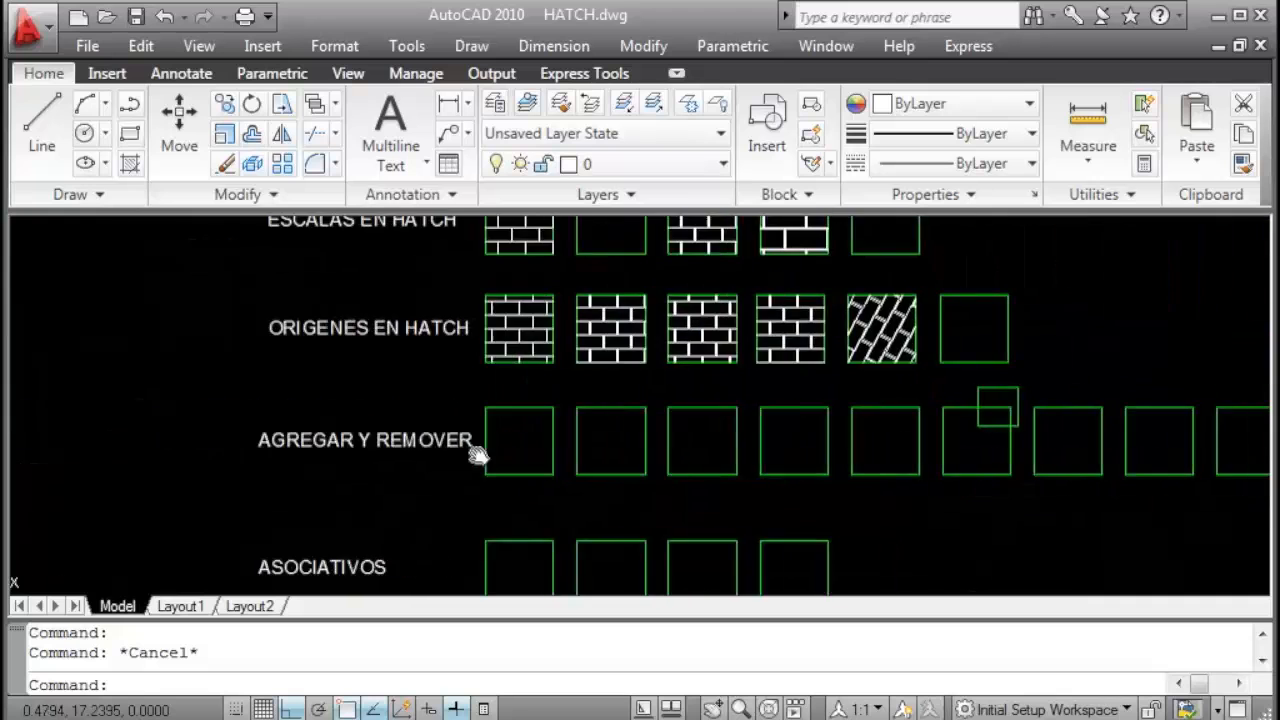
scroll(418, 446, "up", 2)
type("h")
key("Return")
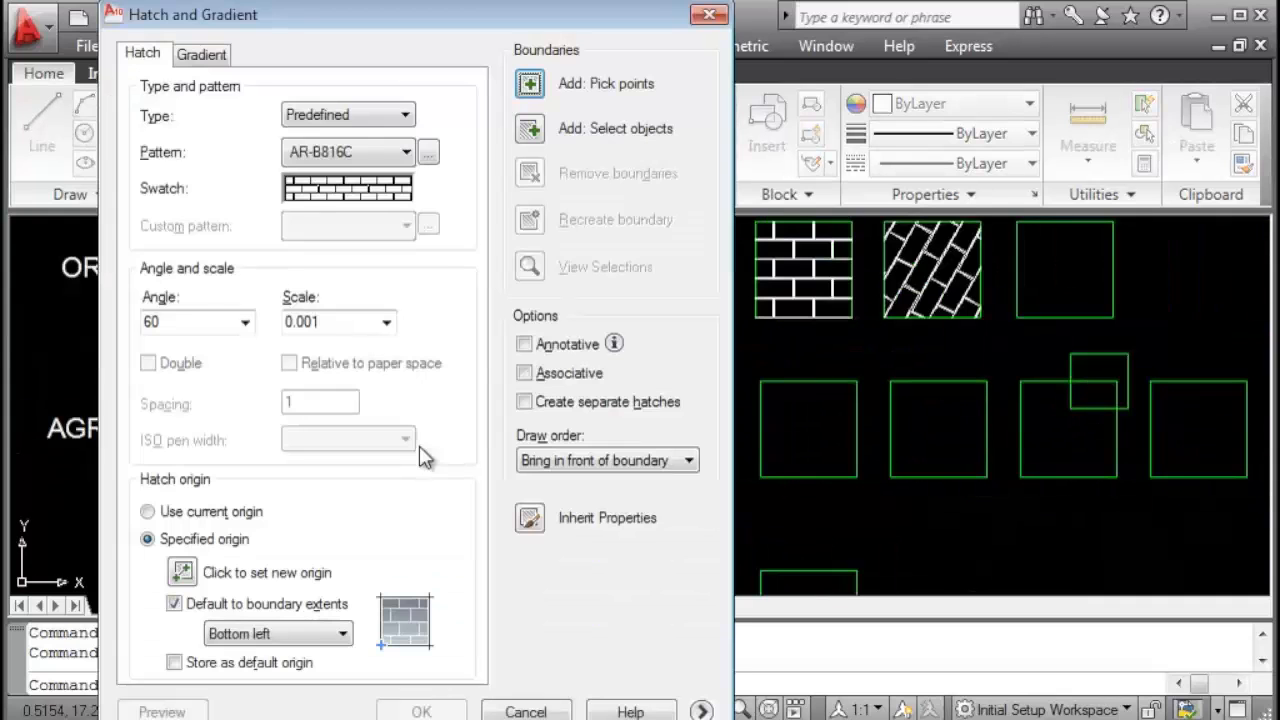
left_click(538, 88)
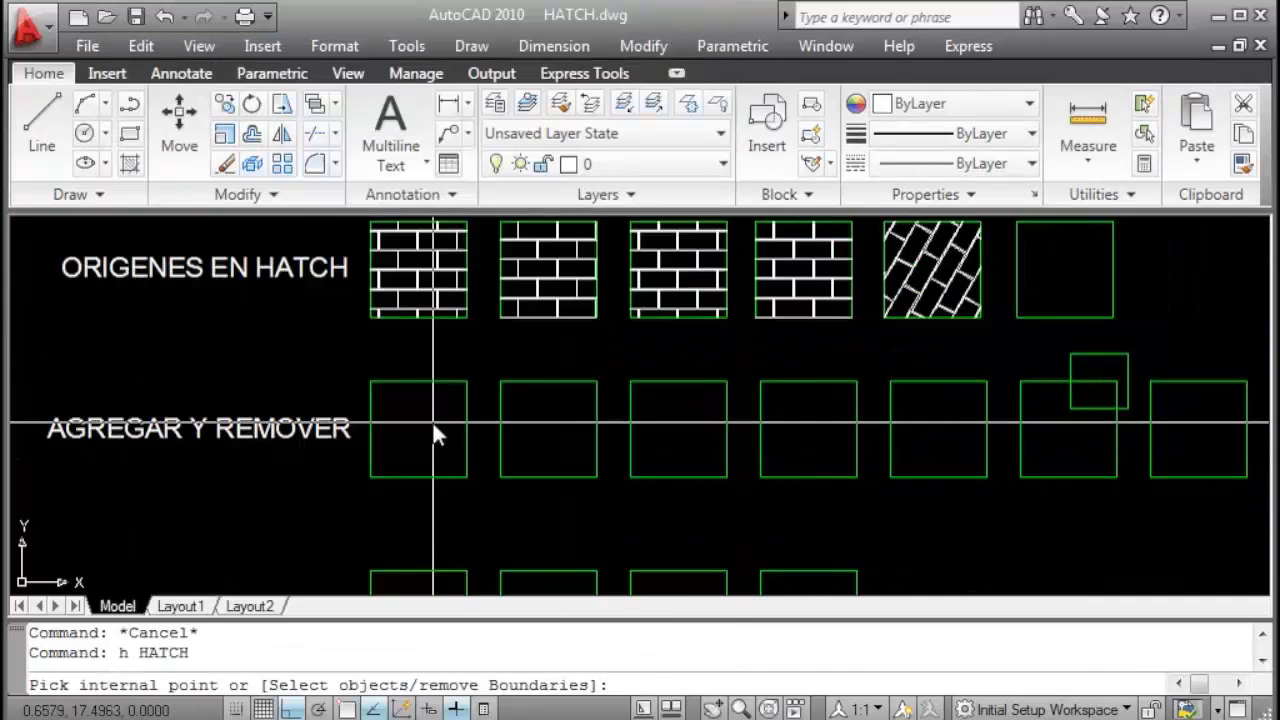
left_click(432, 422)
Add the second, fourth, fifth, sixth and seventh squares plus the small overlapping square as boundaries, and preview the hatch.
scroll(544, 434, "up", 2)
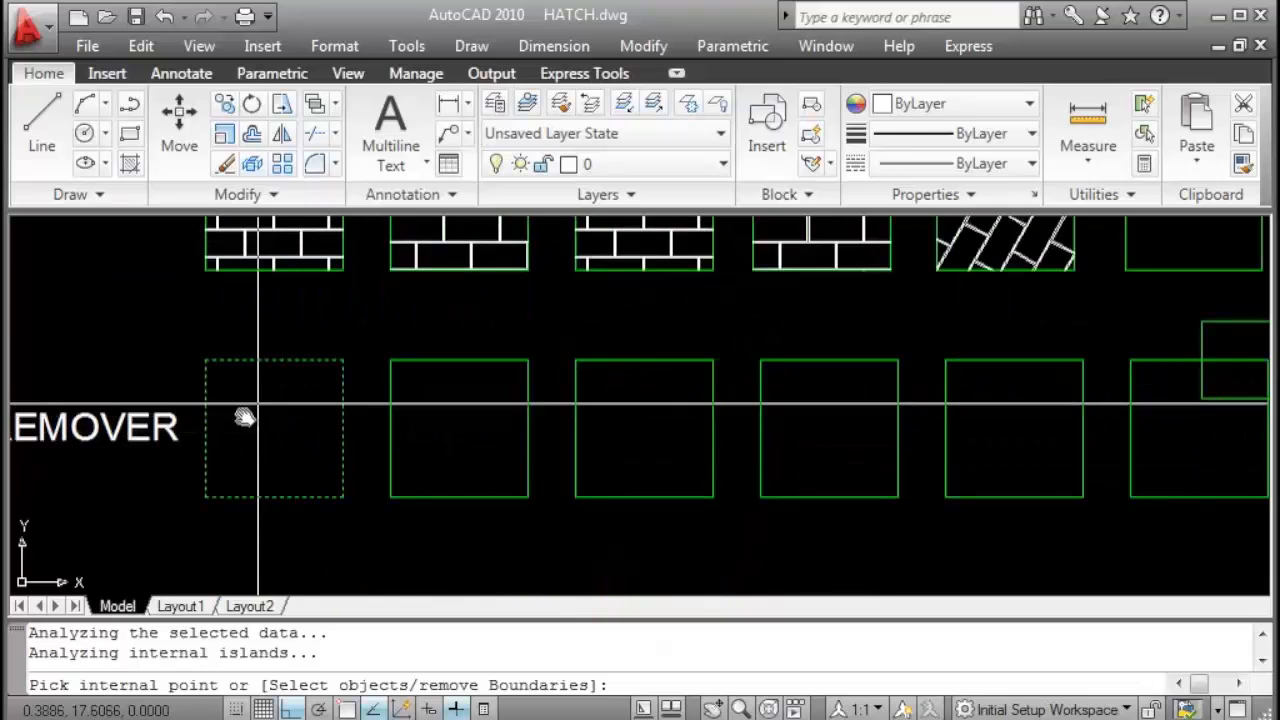
left_click(490, 427)
left_click(803, 428)
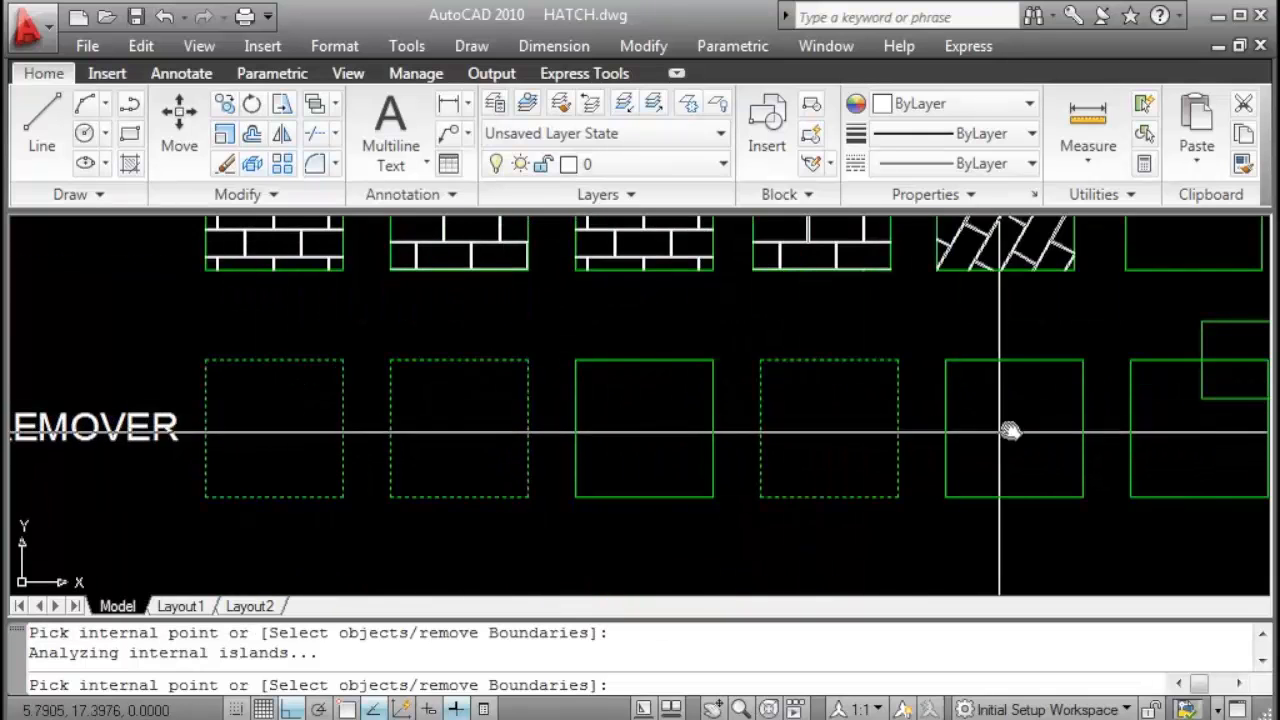
left_click(1002, 432)
middle_click_drag(988, 497, 637, 499)
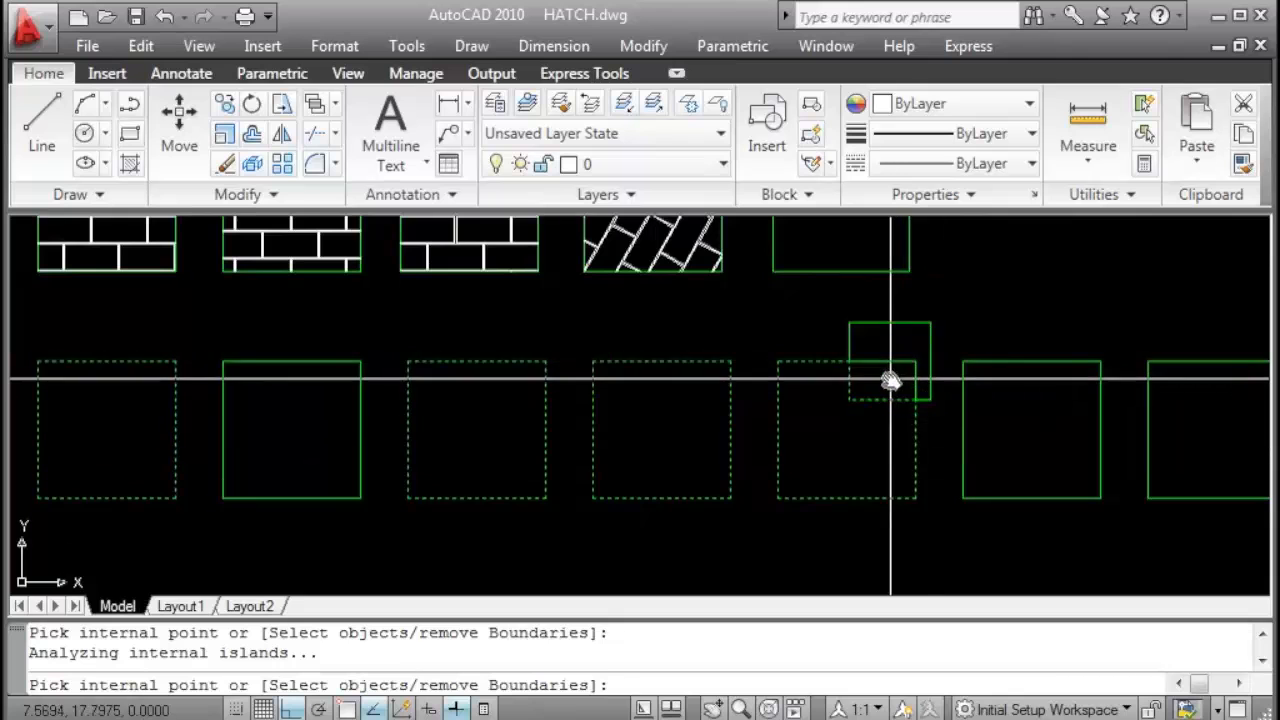
scroll(893, 425, "down", 4)
right_click(893, 425)
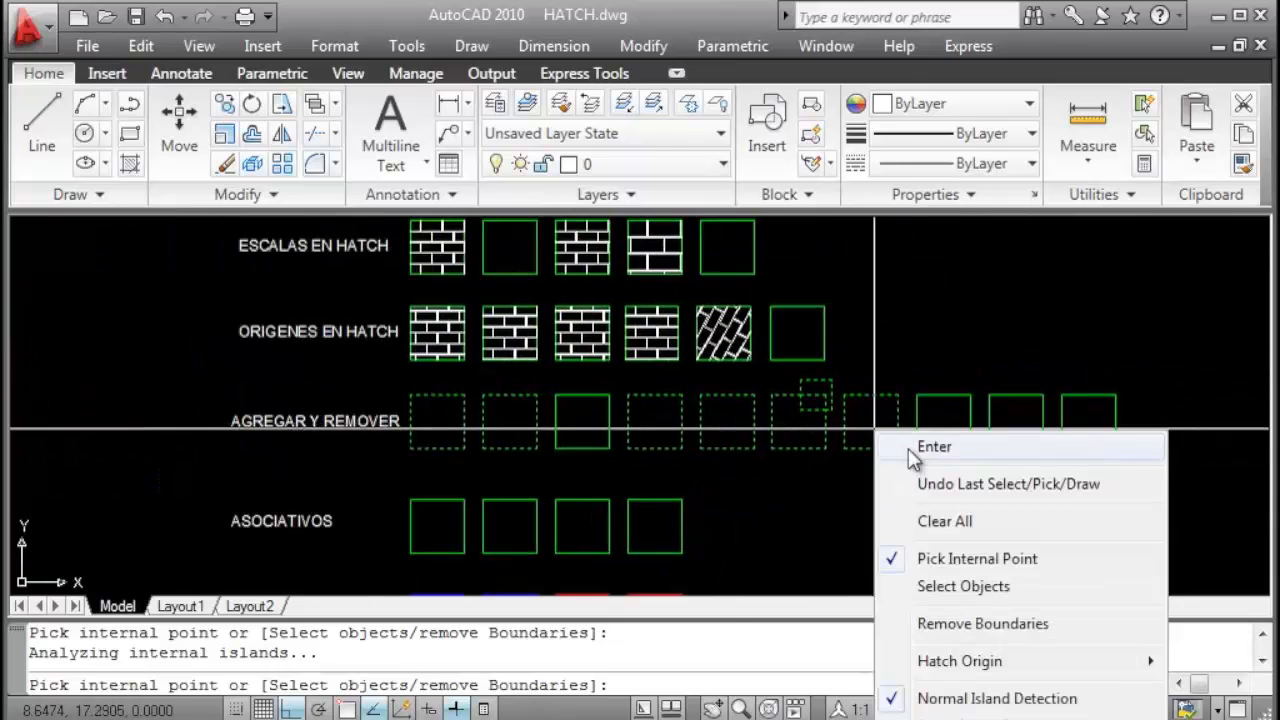
left_click(912, 445)
left_click(162, 711)
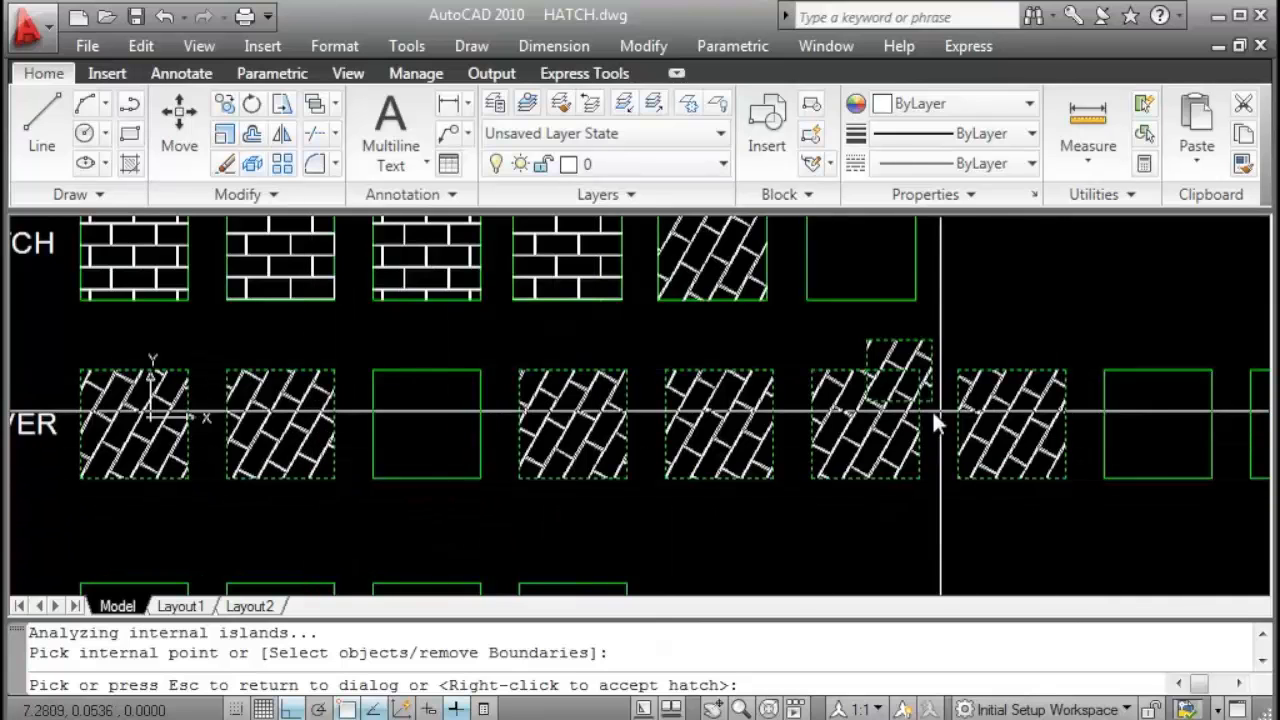
Set the hatch angle to 0, preview the pattern in all the picked squares and return to the hatch settings.
left_click(684, 423)
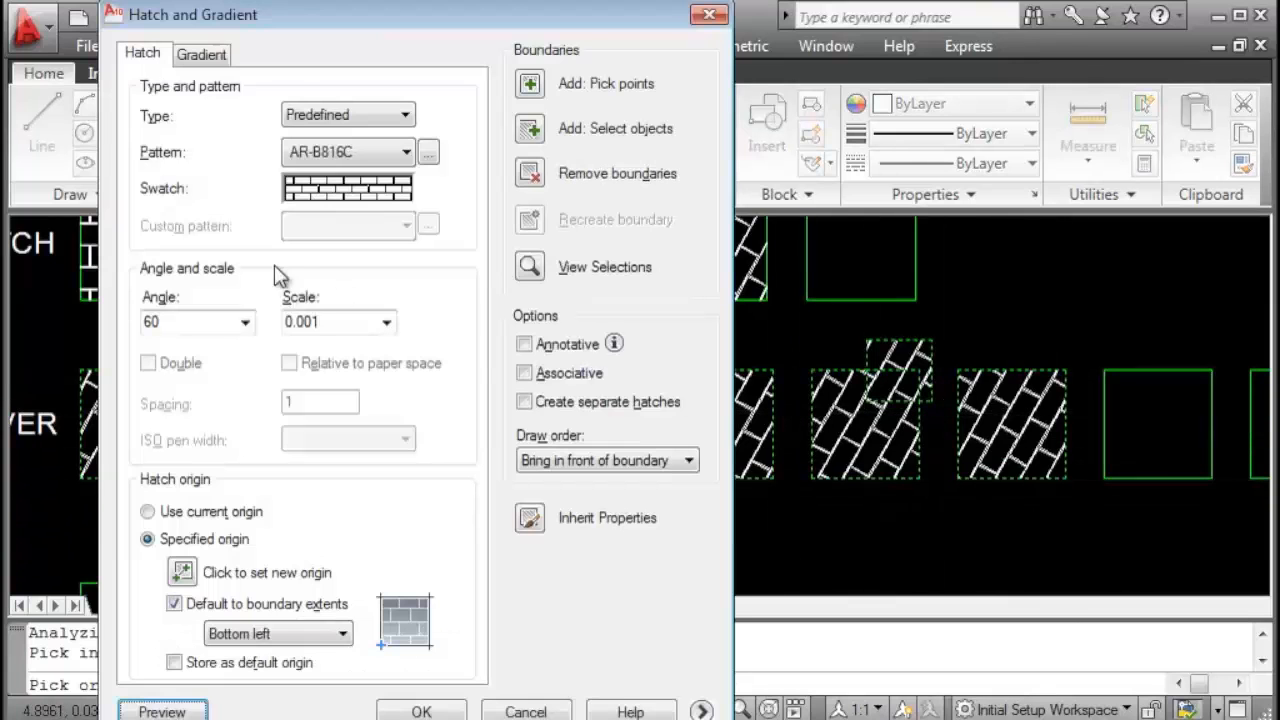
left_click(246, 323)
left_click(246, 323)
left_click(244, 324)
left_click(199, 350)
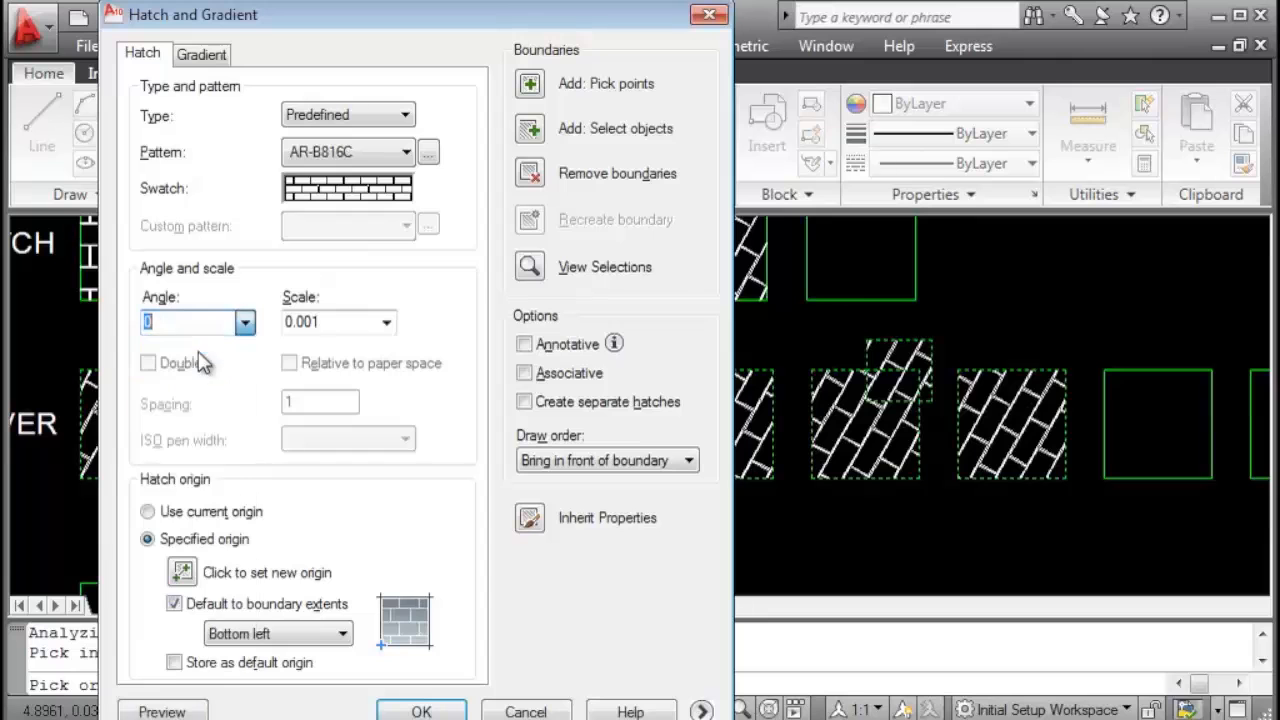
left_click(162, 711)
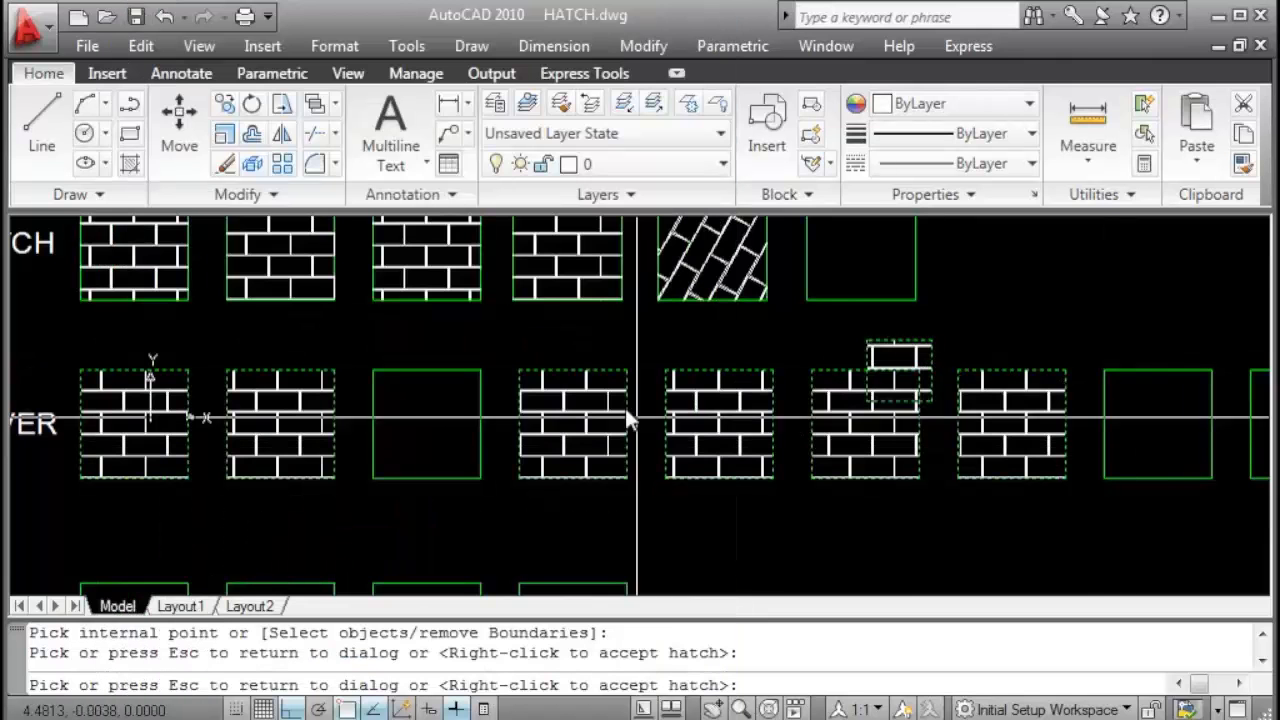
left_click(690, 360)
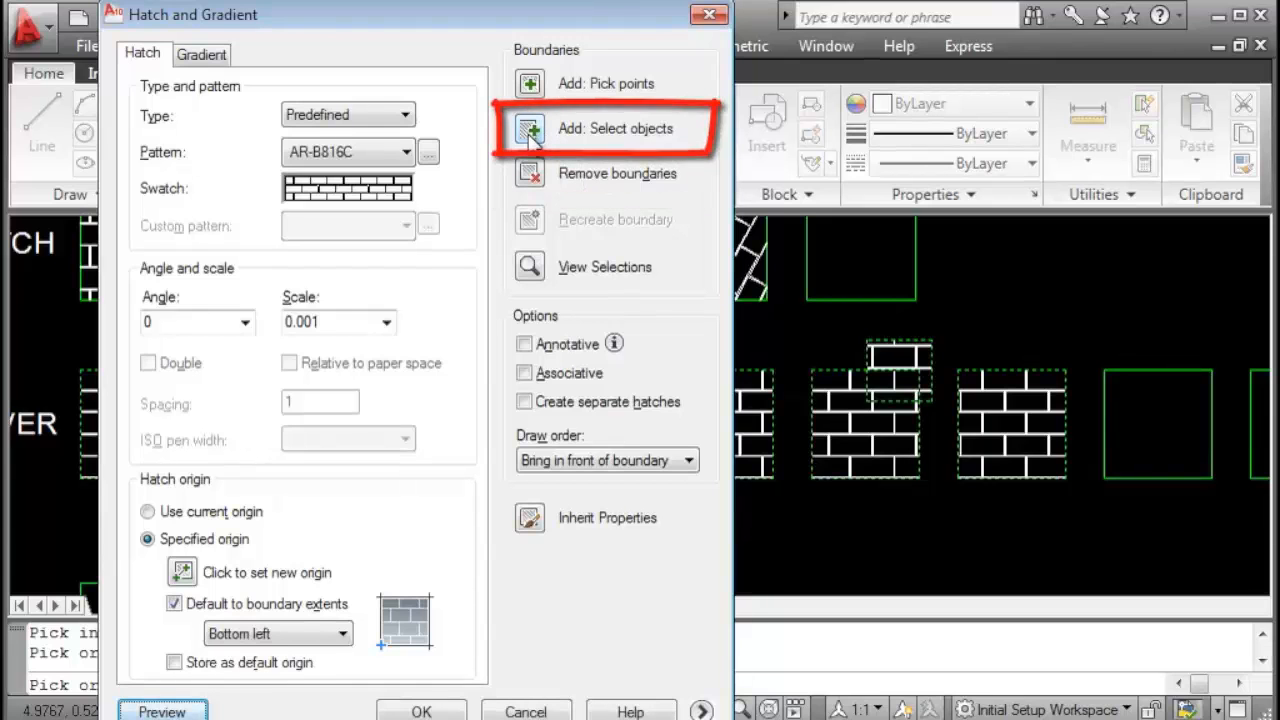
Add the last three squares of the AGREGAR Y REMOVER row to the hatch boundaries by selecting them together as objects.
left_click(530, 133)
scroll(560, 274, "down", 2)
middle_click_drag(560, 274, 334, 257)
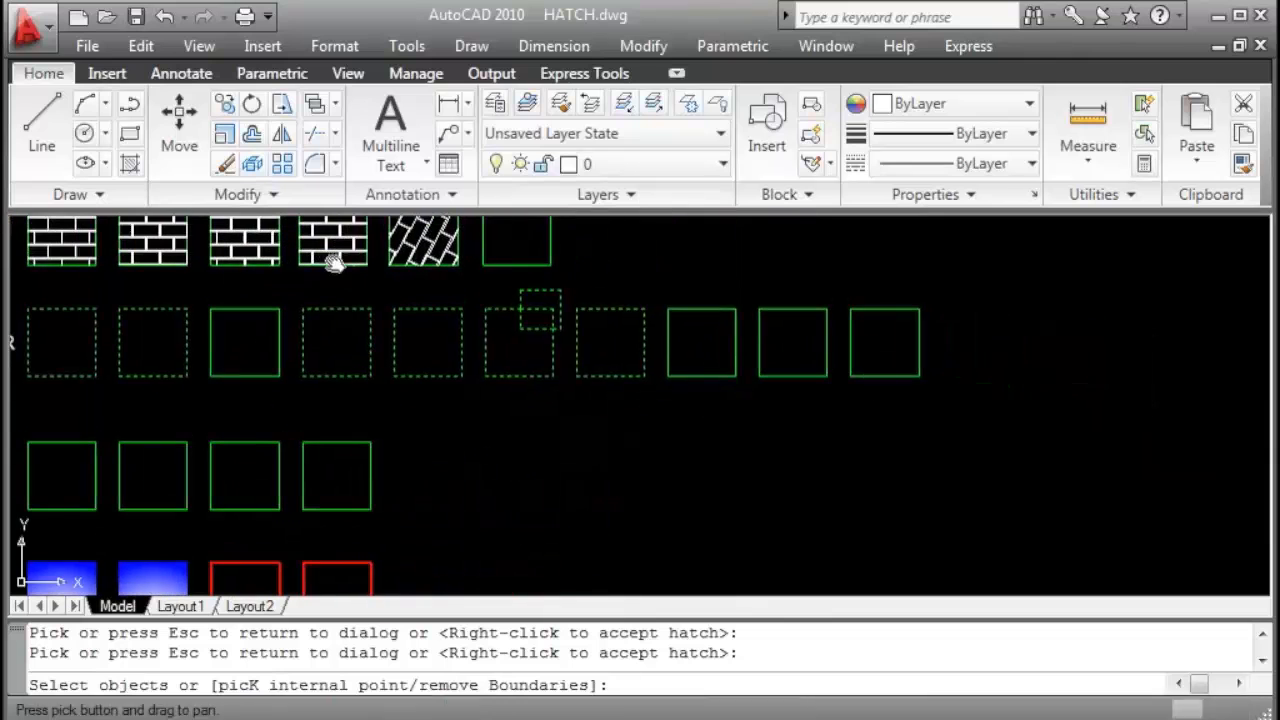
scroll(785, 322, "up", 2)
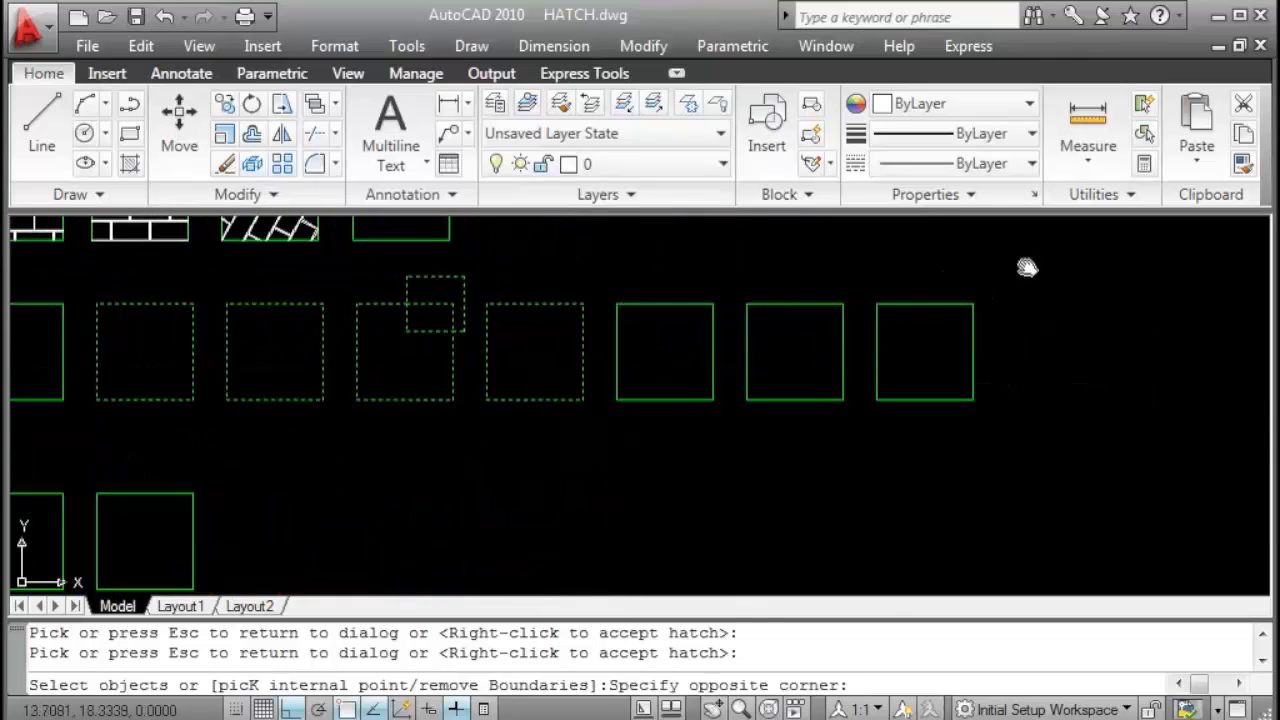
left_click(597, 424)
middle_click_drag(563, 420, 668, 425)
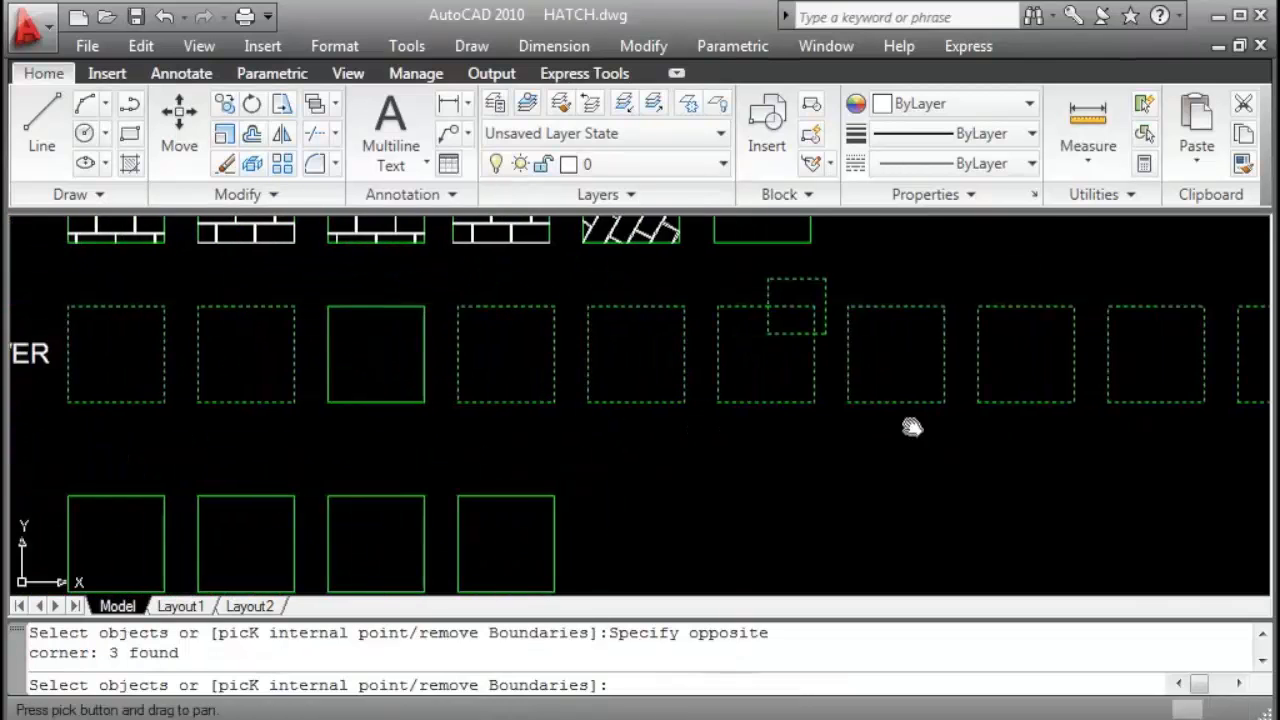
Add the third square of the row as a boundary, preview the hatch and return to the hatch settings.
left_click(424, 307)
right_click(399, 357)
left_click(455, 369)
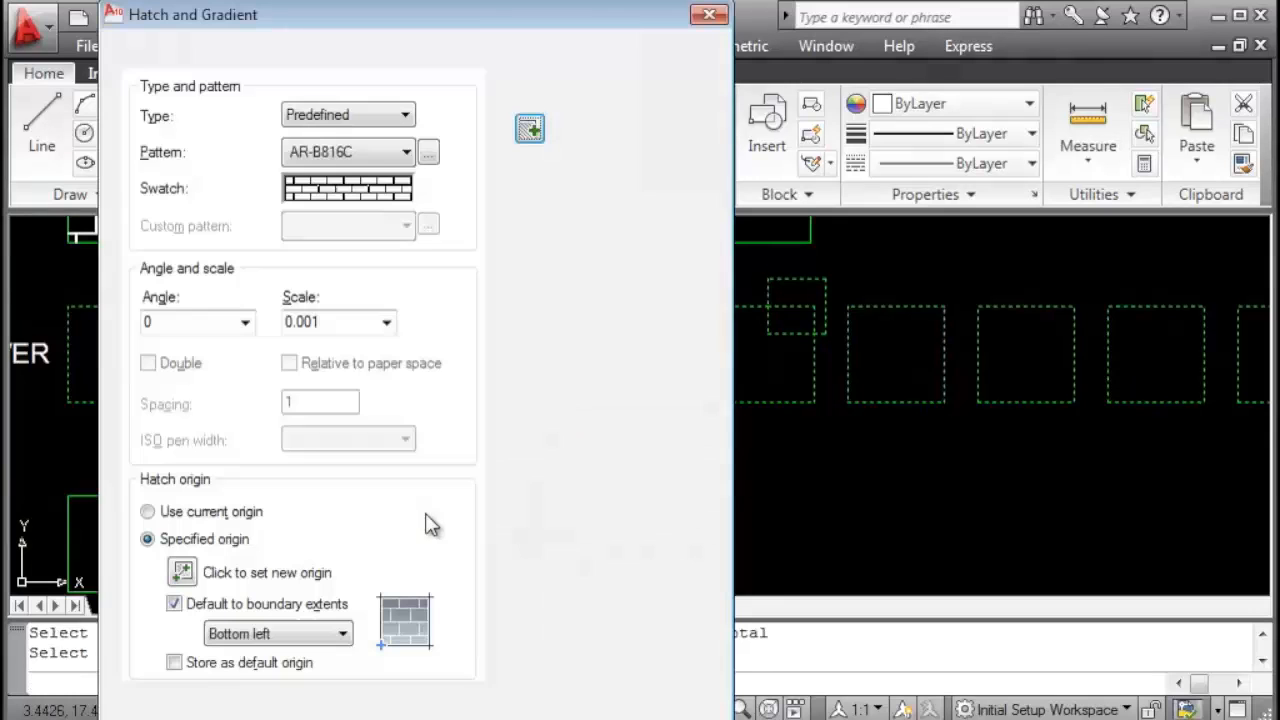
left_click(174, 707)
mouse_move(686, 425)
middle_mouse_down()
mouse_move(546, 457)
mouse_move(666, 437)
mouse_move(652, 444)
middle_mouse_up()
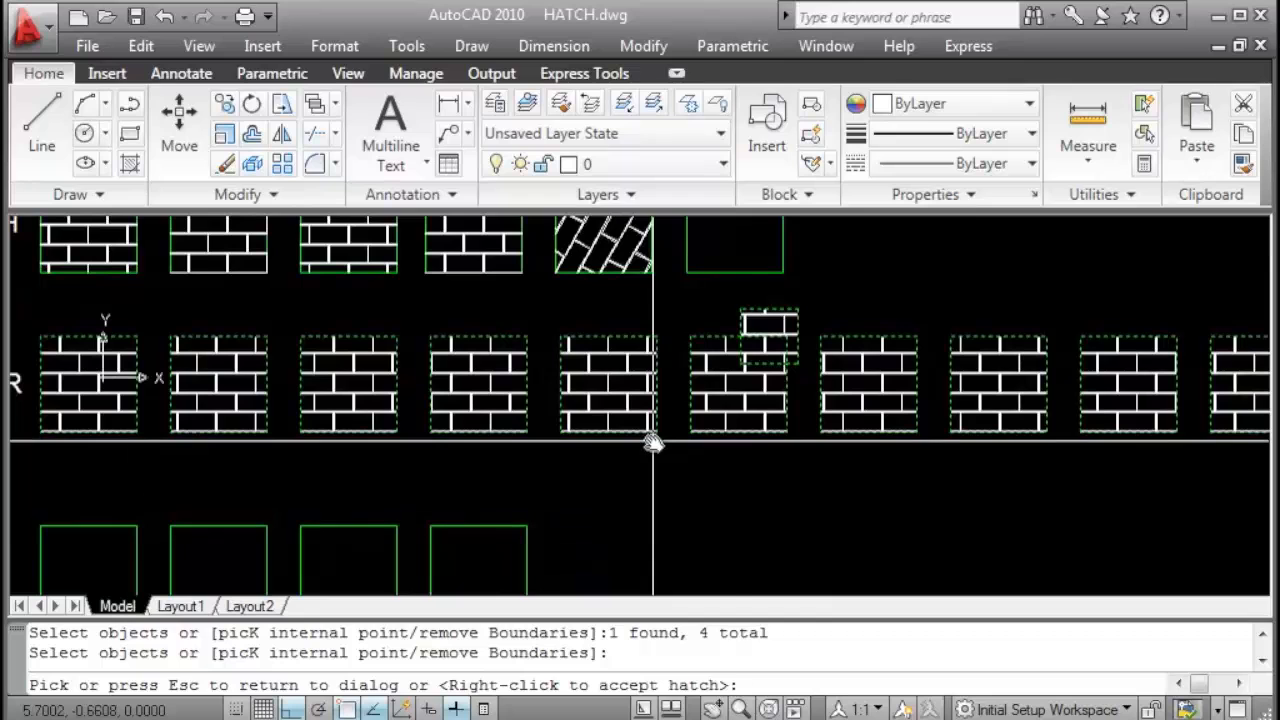
key("Escape")
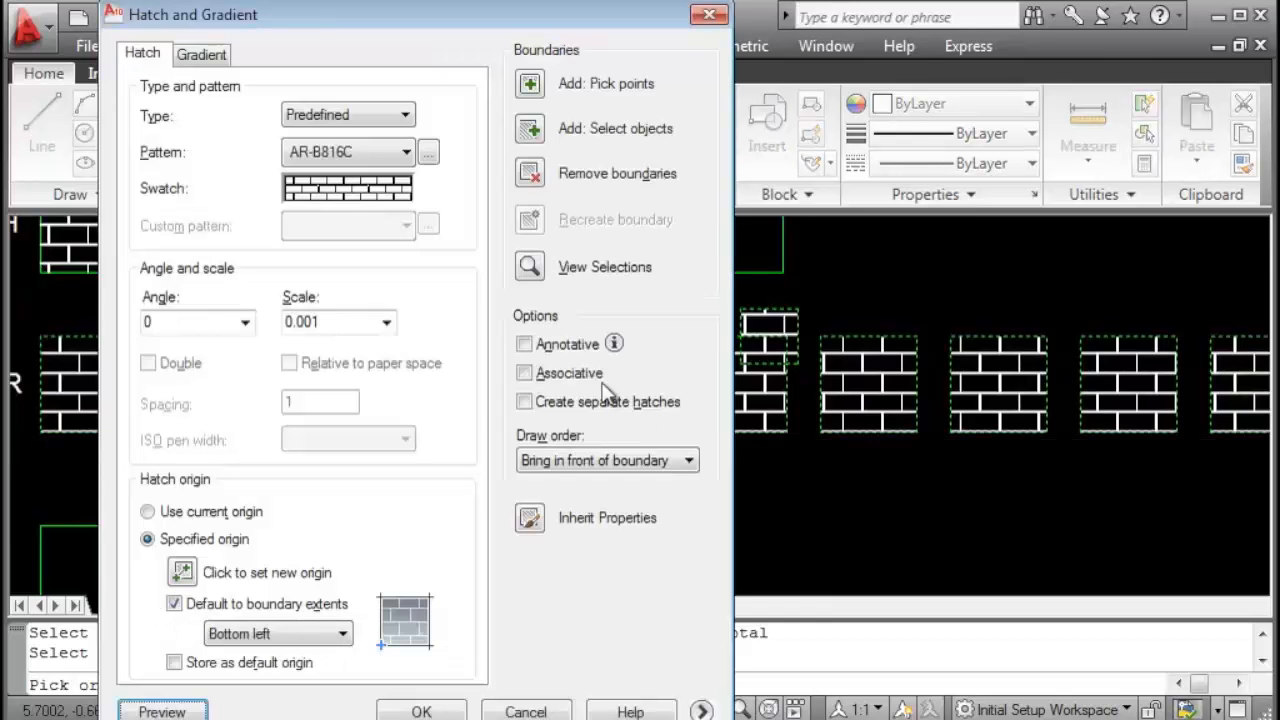
Remove the small overlapping square and the second, fourth and last squares from the boundaries, then preview and accept the hatch.
left_click(534, 183)
scroll(820, 345, "up", 2)
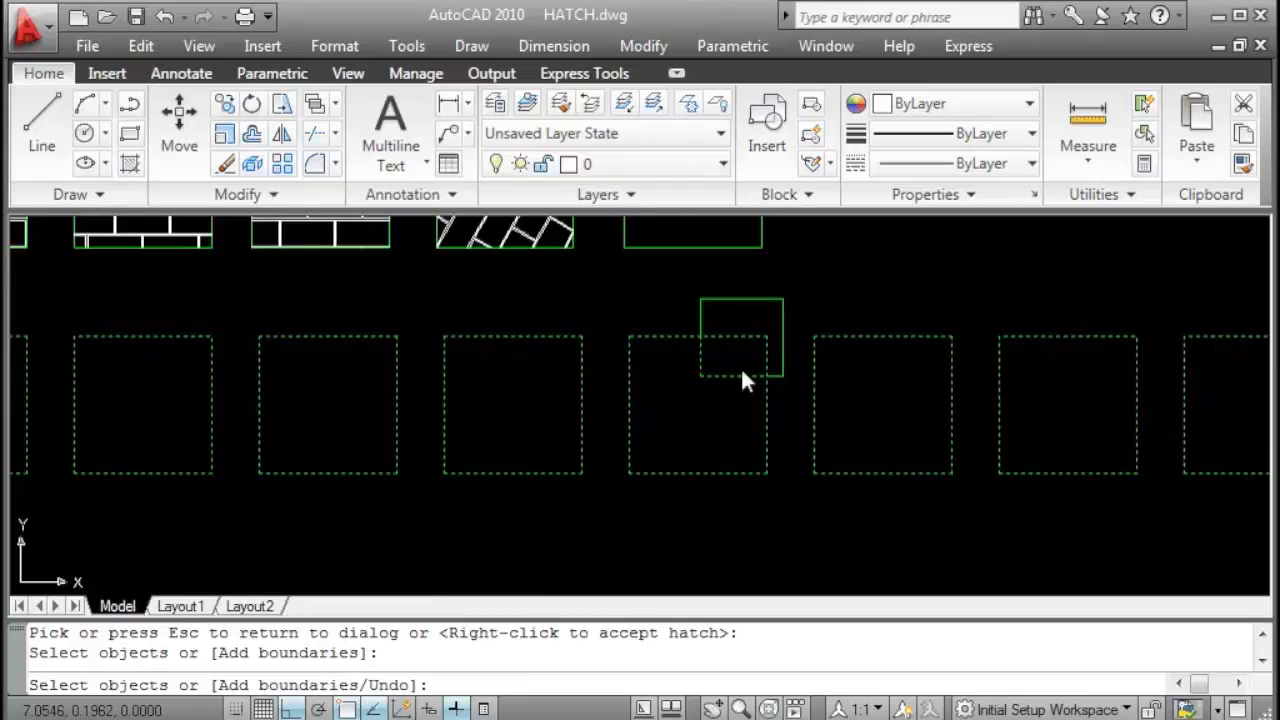
scroll(742, 374, "down", 2)
middle_click_drag(526, 358, 572, 347)
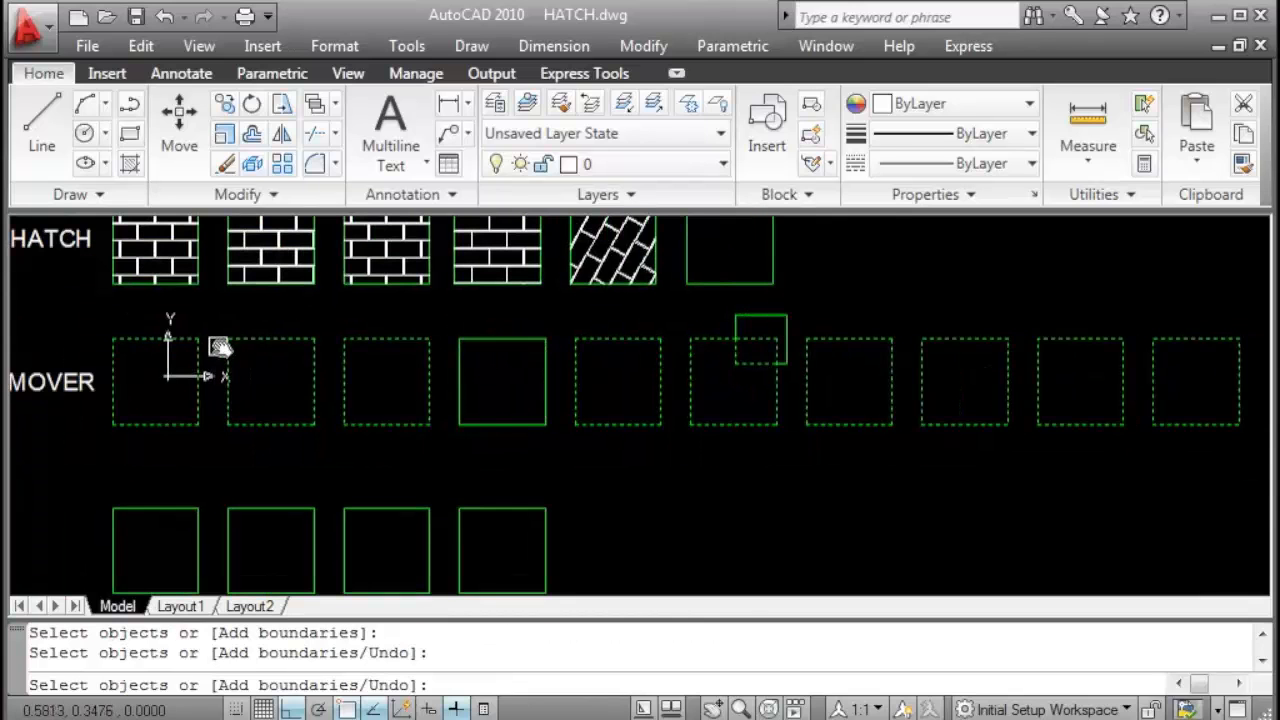
right_click(946, 372)
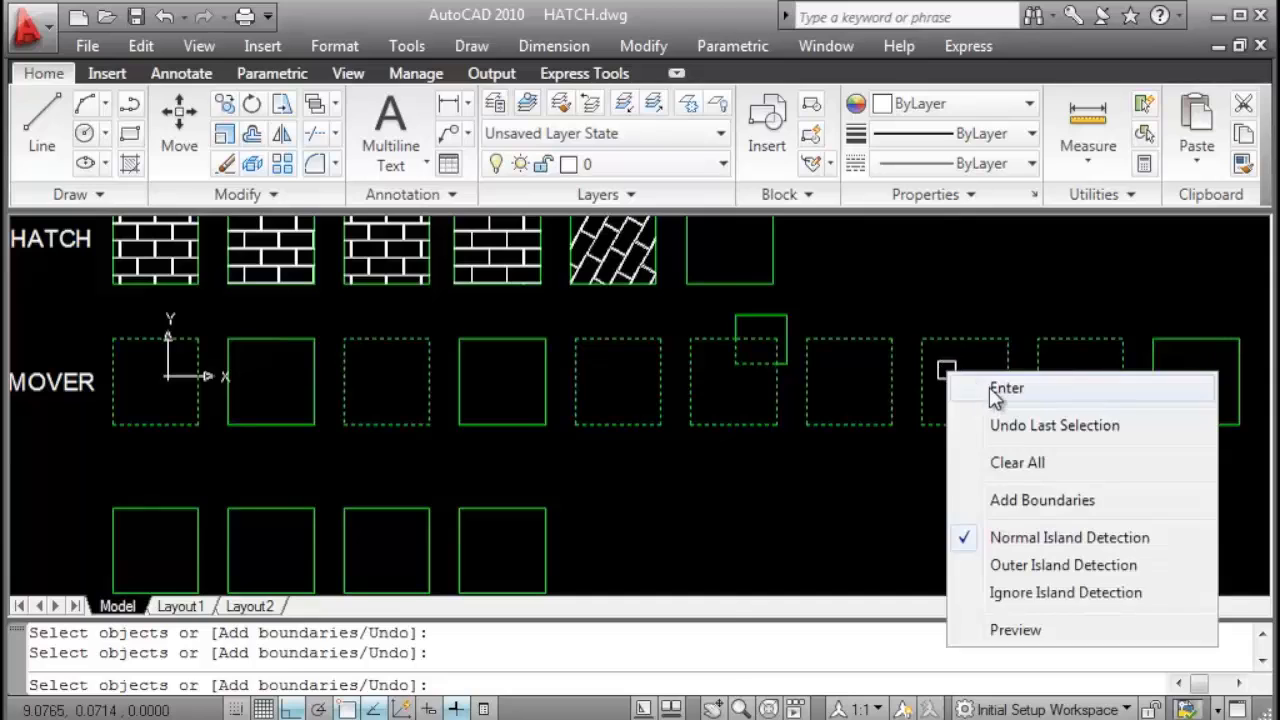
left_click(992, 388)
left_click(165, 710)
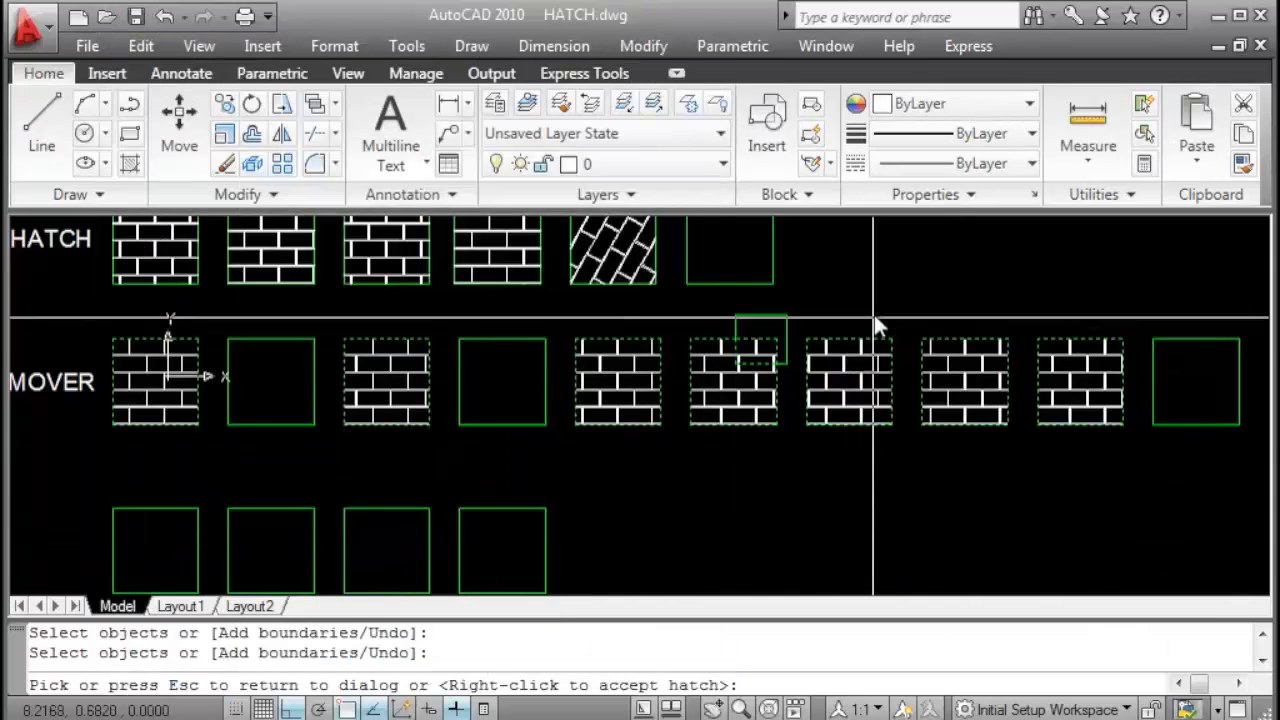
right_click(871, 329)
Start a new hatch and pick internal points in all four squares of the ASOCIATIVOS row.
mouse_move(580, 457)
middle_mouse_down()
mouse_move(620, 394)
mouse_move(611, 405)
middle_mouse_up()
type("h")
key("Return")
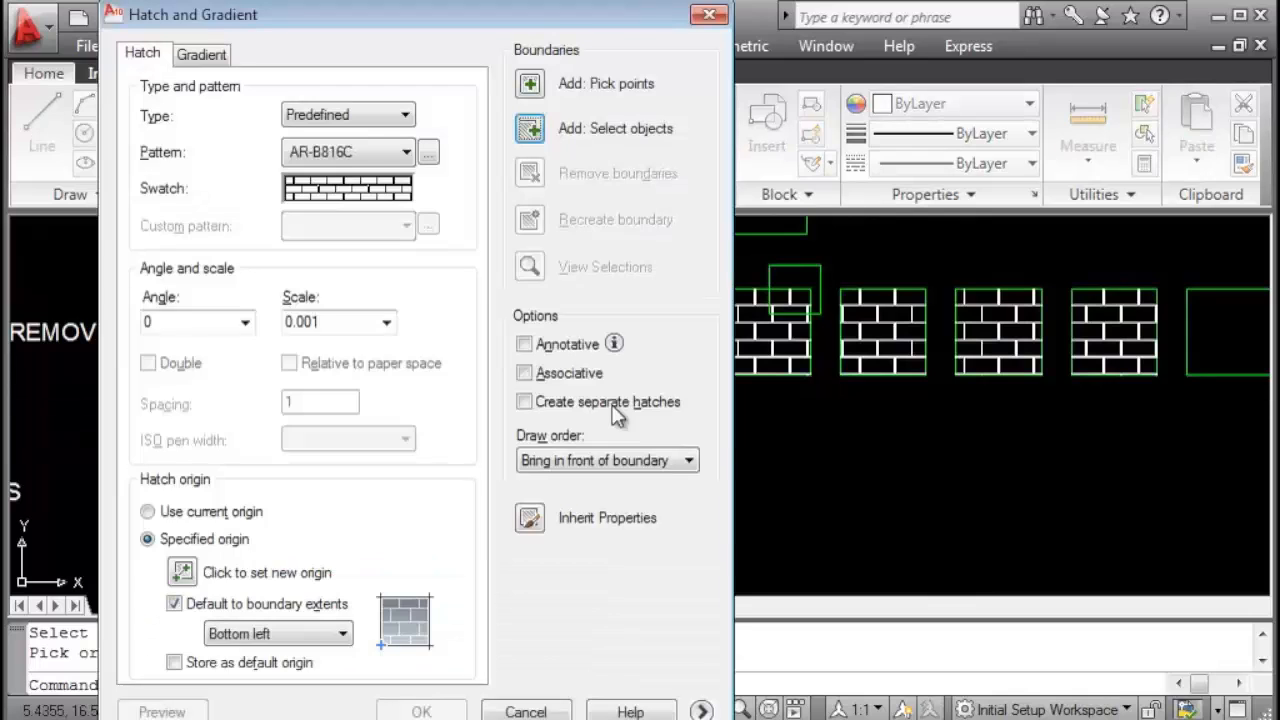
left_click(530, 84)
left_click(548, 433)
scroll(495, 435, "up", 3)
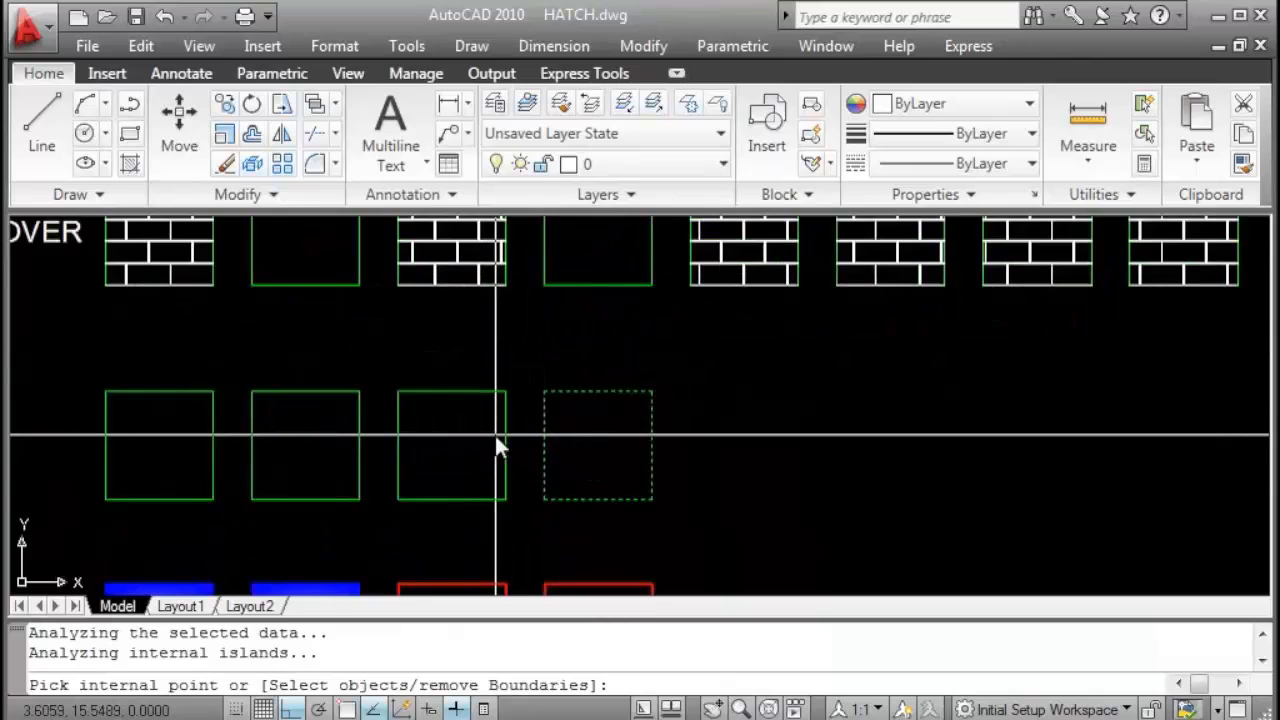
left_click(490, 434)
left_click(311, 431)
left_click(188, 446)
scroll(353, 424, "down", 2)
middle_click_drag(353, 424, 422, 418)
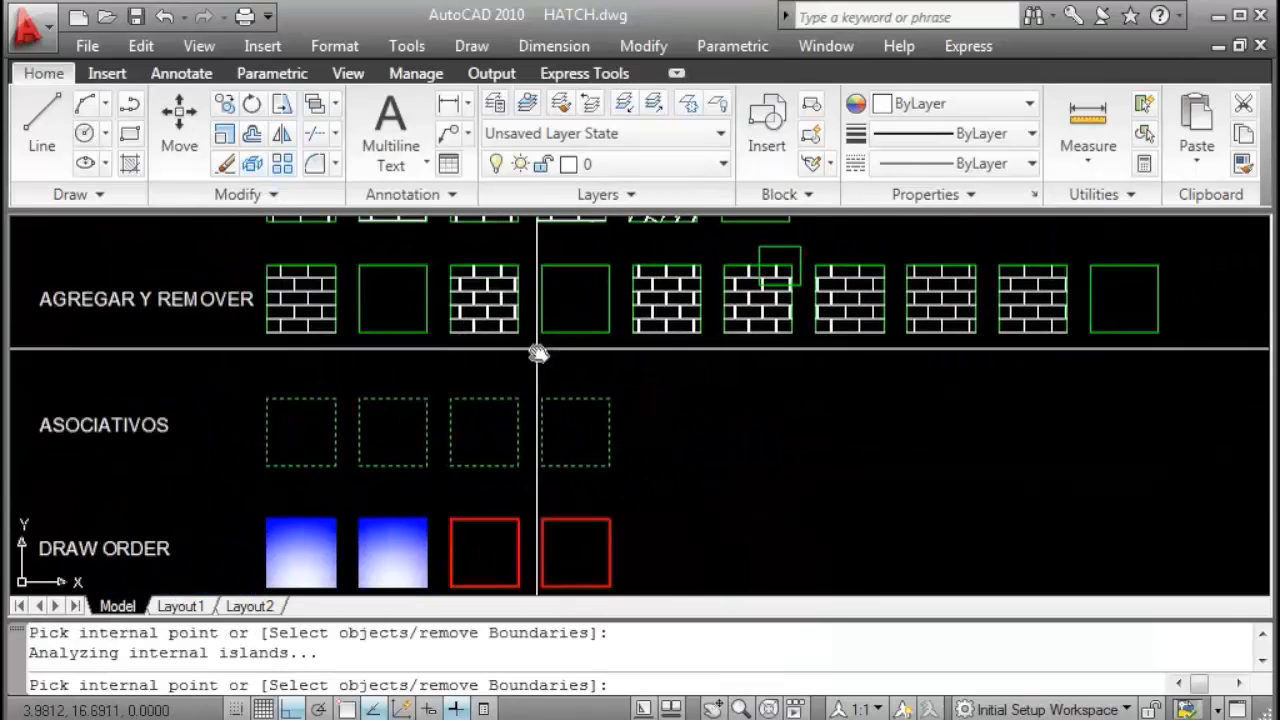
right_click(538, 355)
left_click(588, 383)
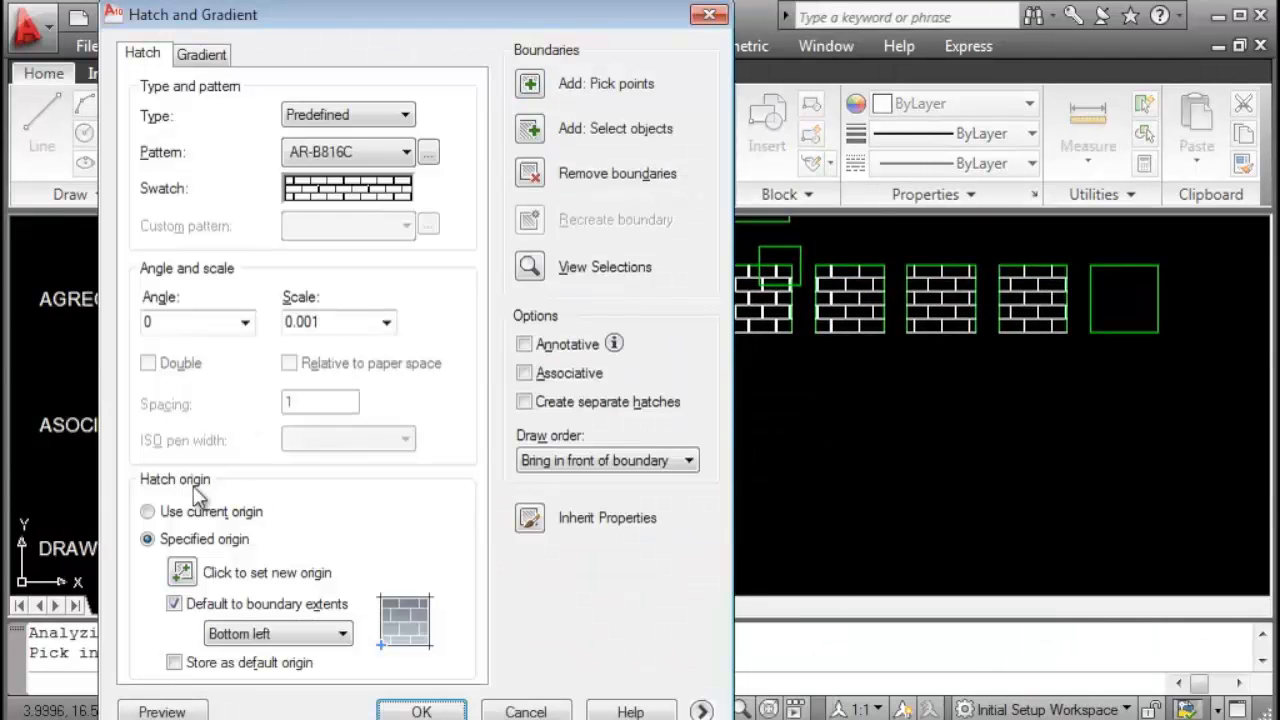
View the selected hatch boundaries in the ASOCIATIVOS row, return to the hatch settings and close them.
left_click(530, 267)
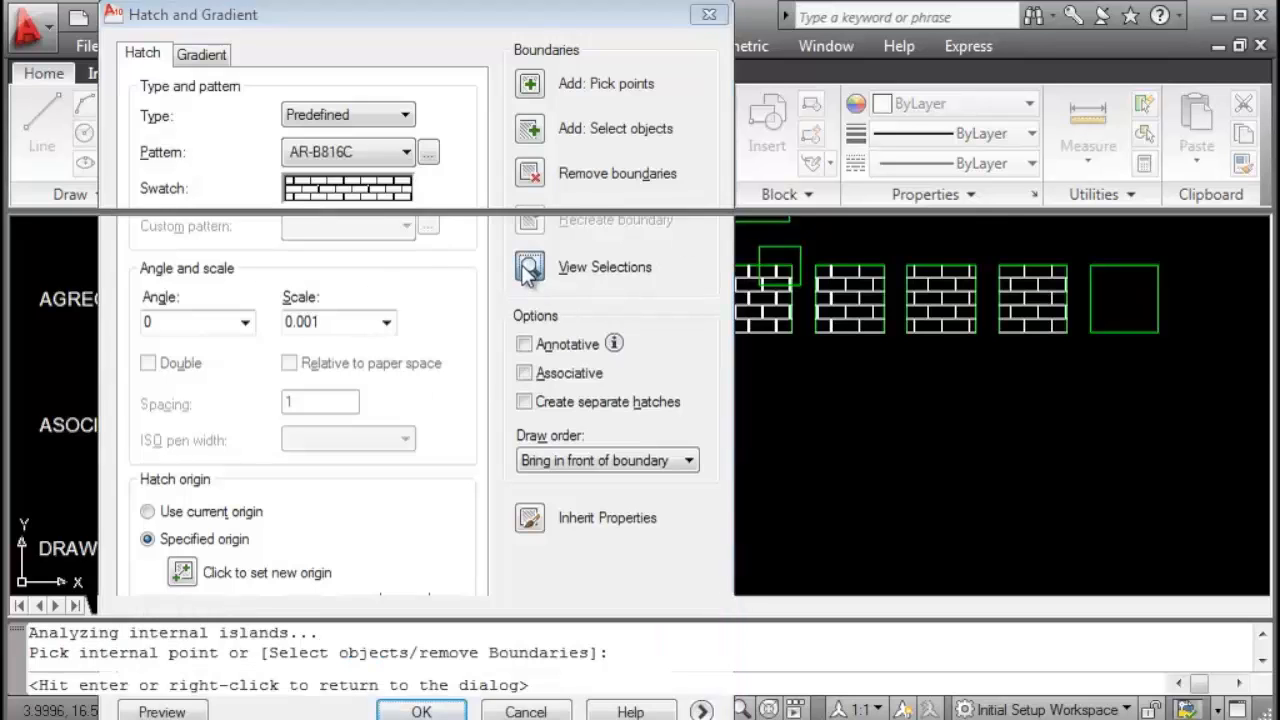
scroll(430, 430, "up", 2)
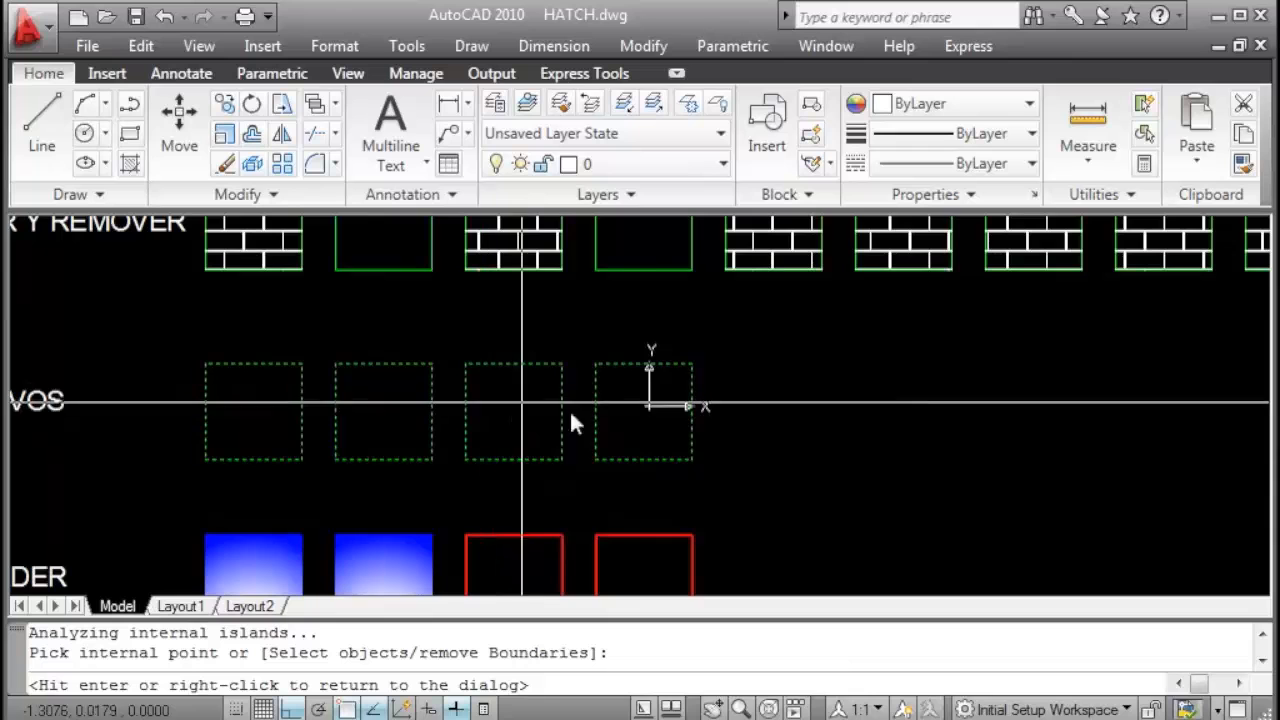
scroll(627, 412, "down", 2)
middle_click_drag(629, 411, 543, 410)
key("Return")
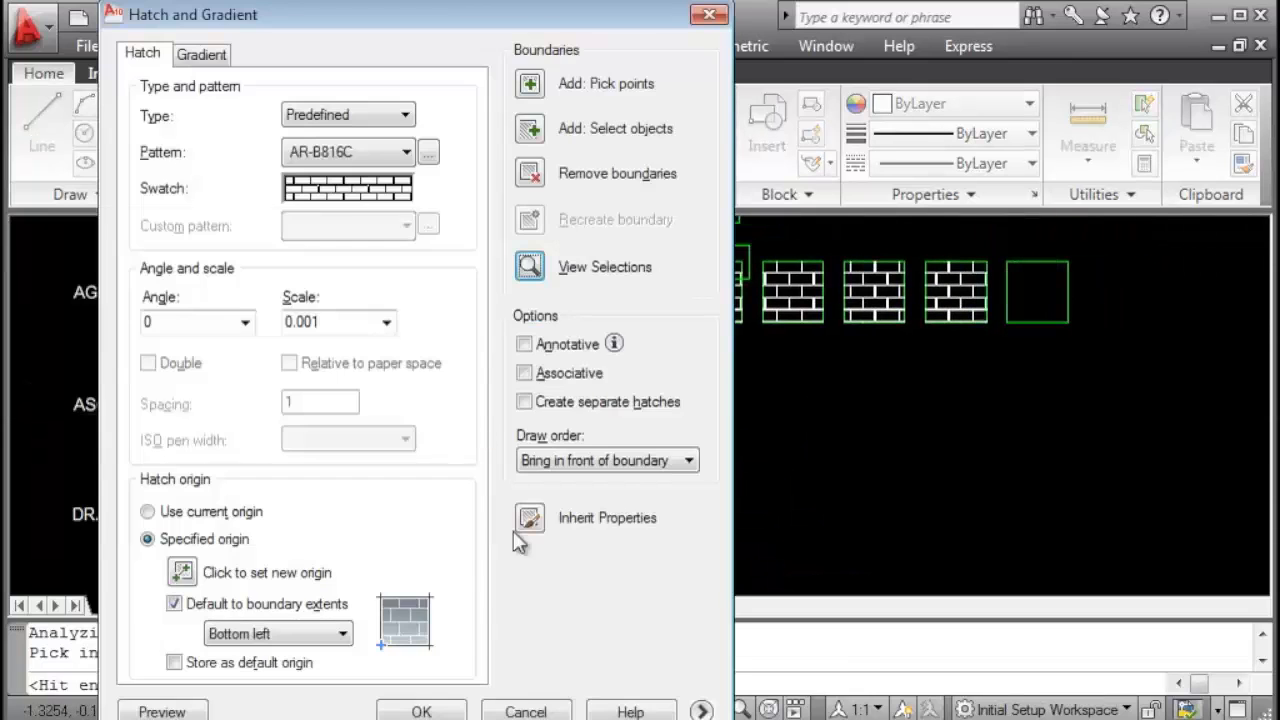
left_click(424, 710)
Hatch the first and second ASOCIATIVOS squares with AR-B816C at scale 0.001, leaving the Associative option off.
middle_click_drag(398, 450, 614, 434)
scroll(555, 410, "up", 3)
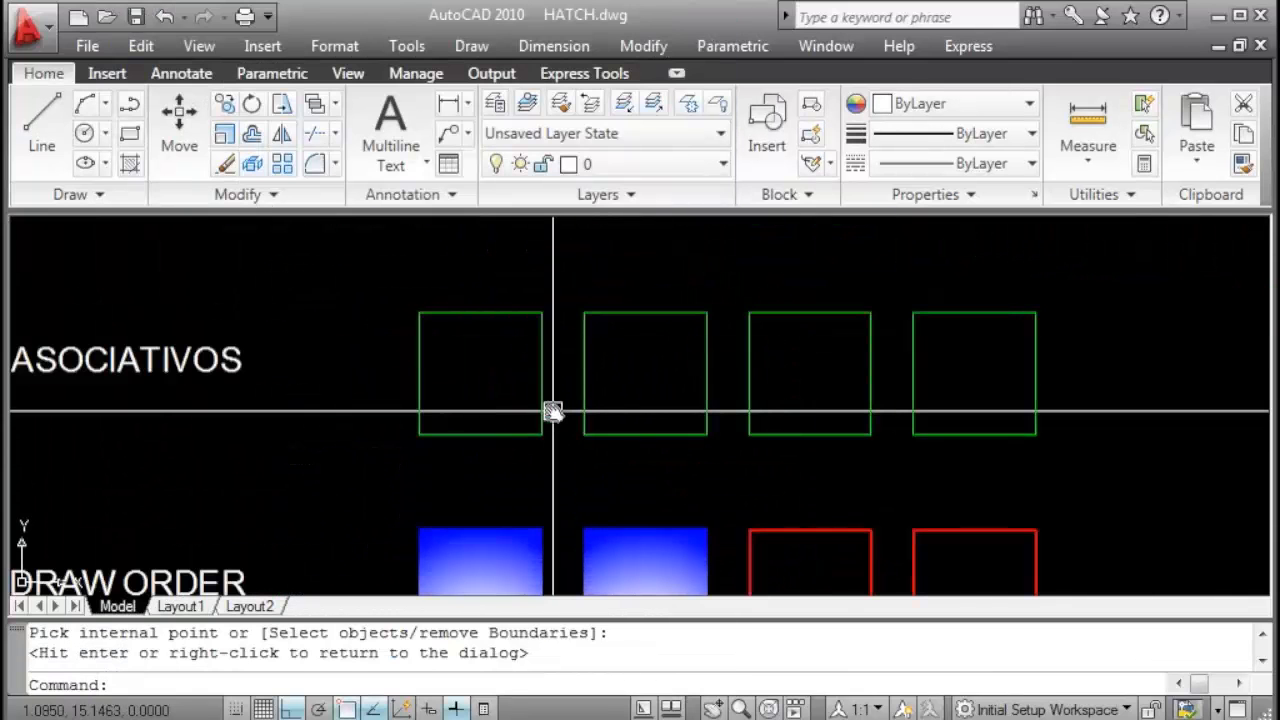
mouse_move(577, 391)
middle_mouse_down()
mouse_move(717, 371)
mouse_move(580, 377)
middle_mouse_up()
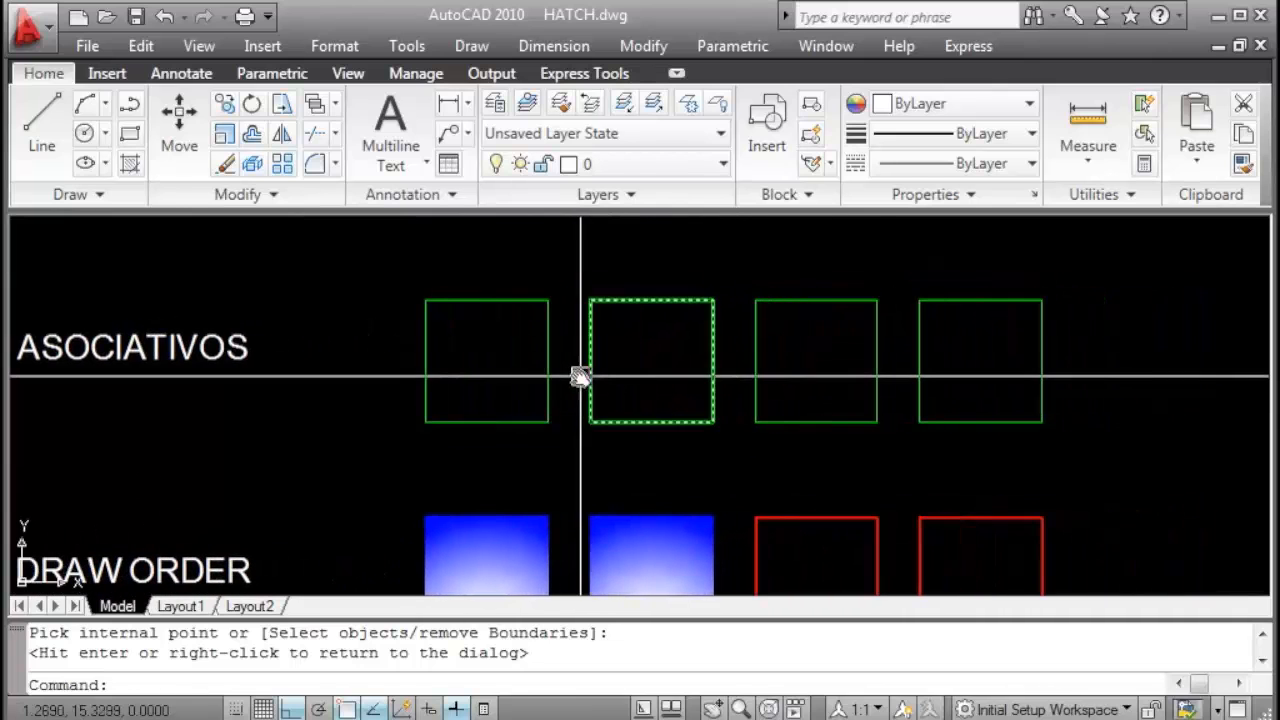
key("Return")
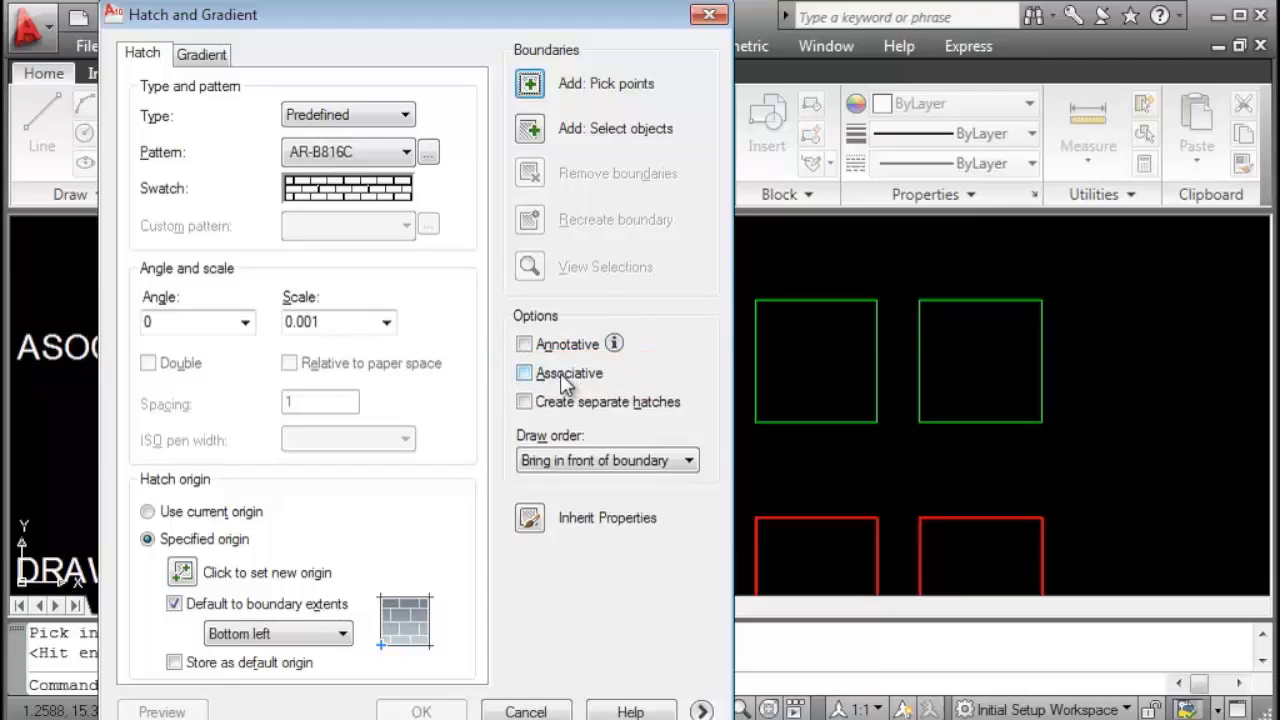
left_click(530, 86)
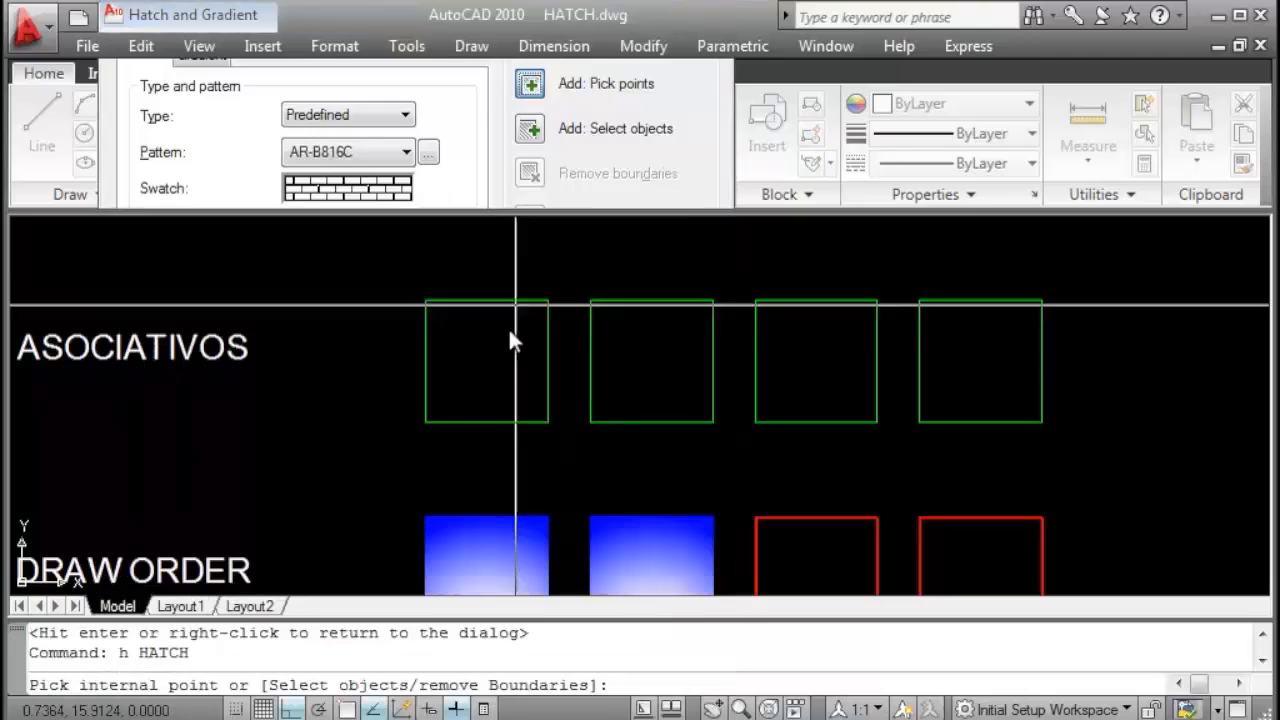
left_click(500, 358)
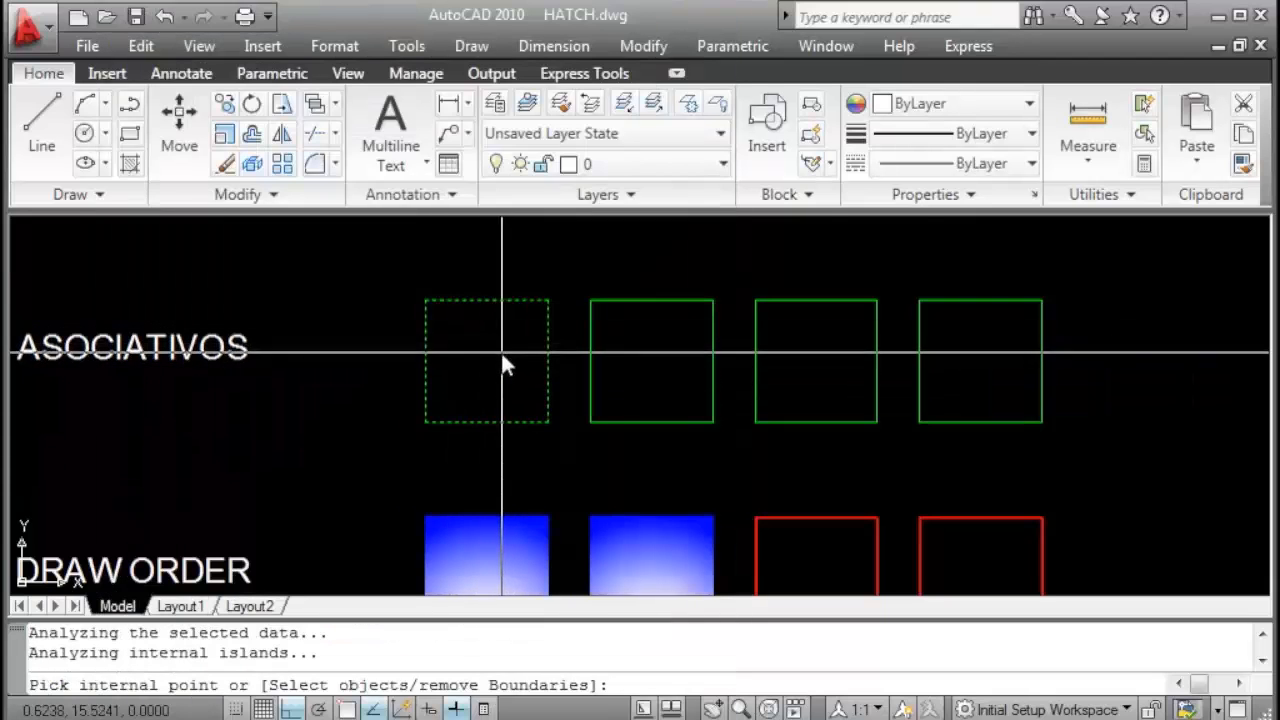
middle_click_drag(503, 363, 514, 406)
left_click(605, 440)
middle_click_drag(594, 446, 527, 428)
right_click(598, 386)
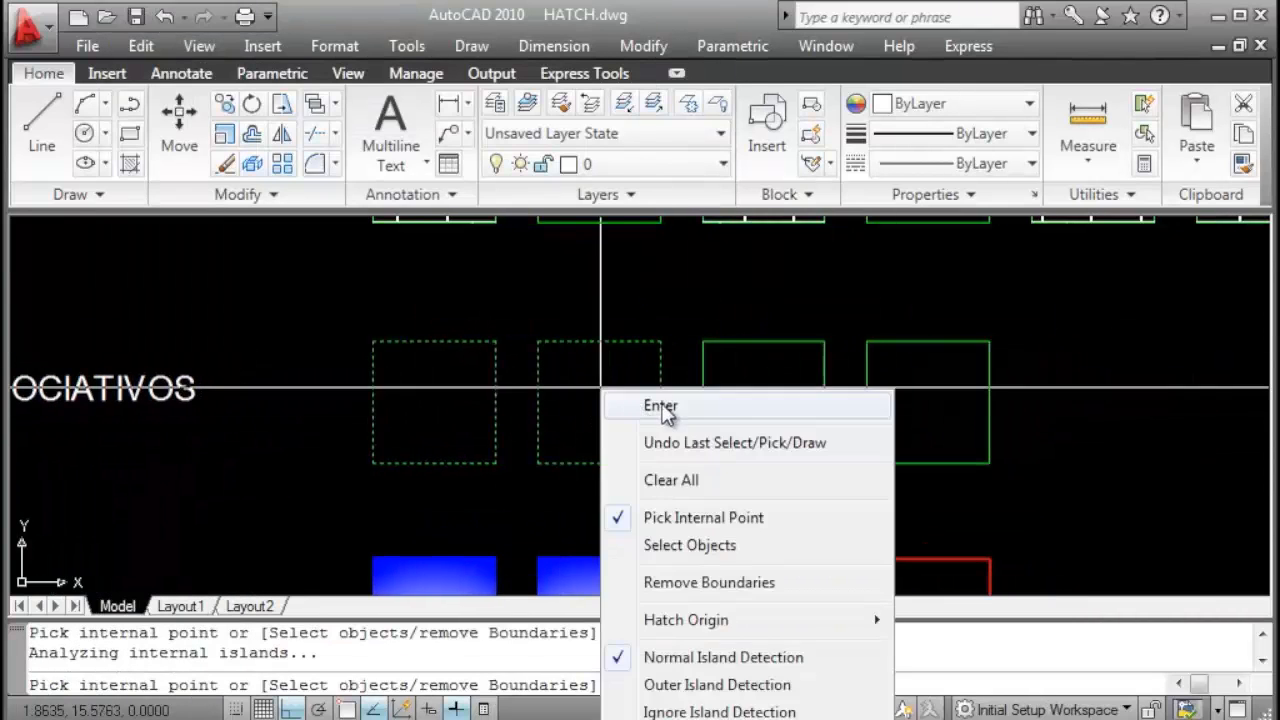
left_click(663, 406)
left_click(420, 708)
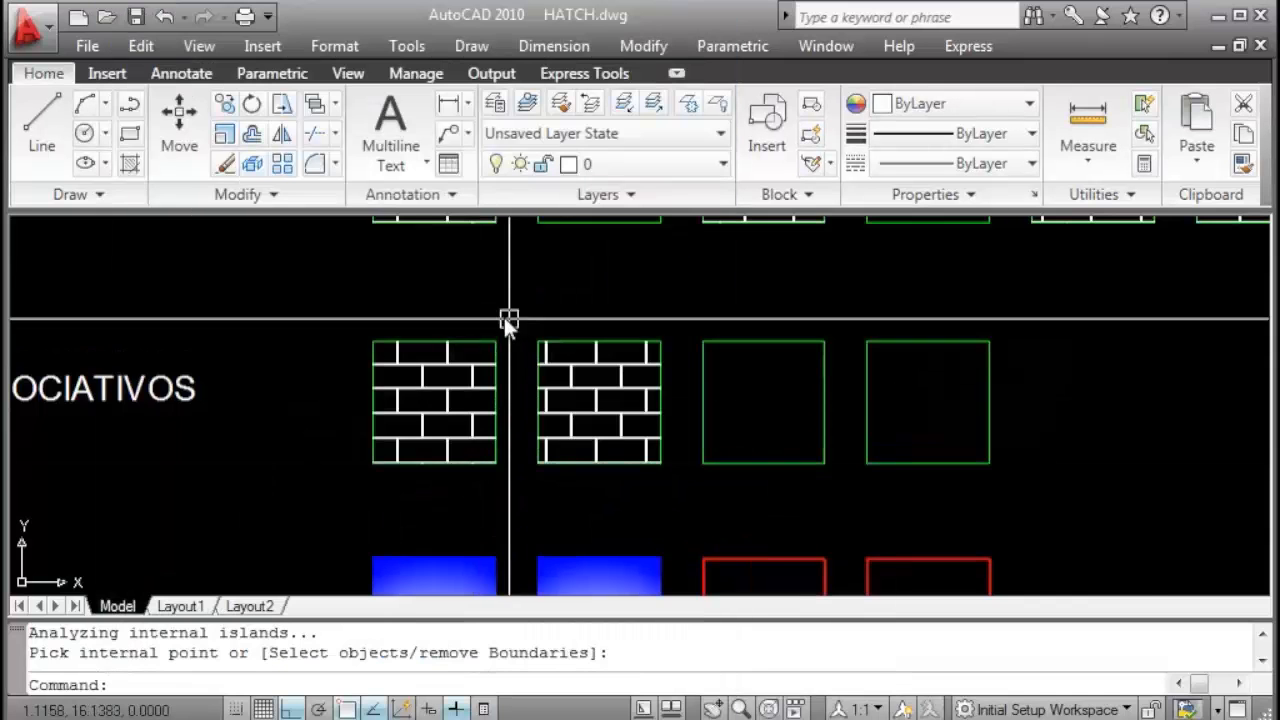
Stretch the first ASOCIATIVOS square's upper-left and lower-left corners outward to the left, and inspect its boundary against the hatch.
scroll(509, 320, "up", 3)
left_click(446, 391)
scroll(460, 352, "down", 2)
scroll(428, 346, "up", 2)
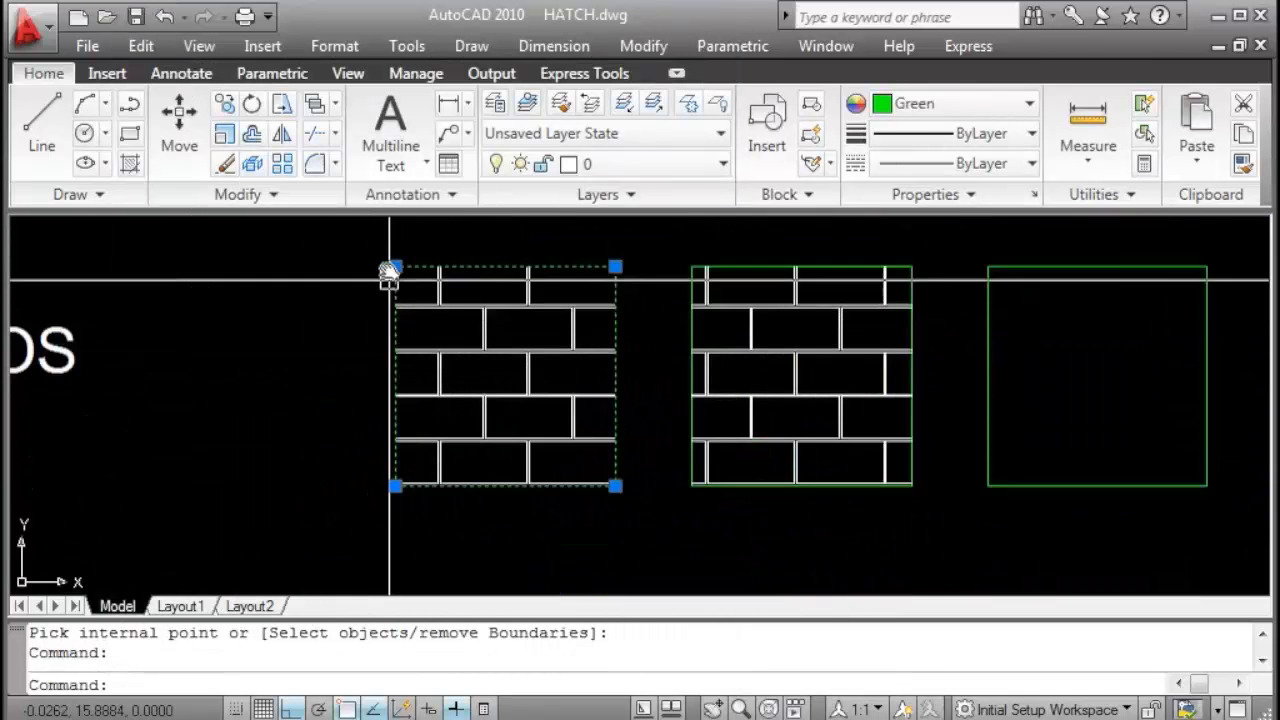
left_click(394, 267)
left_click(261, 277)
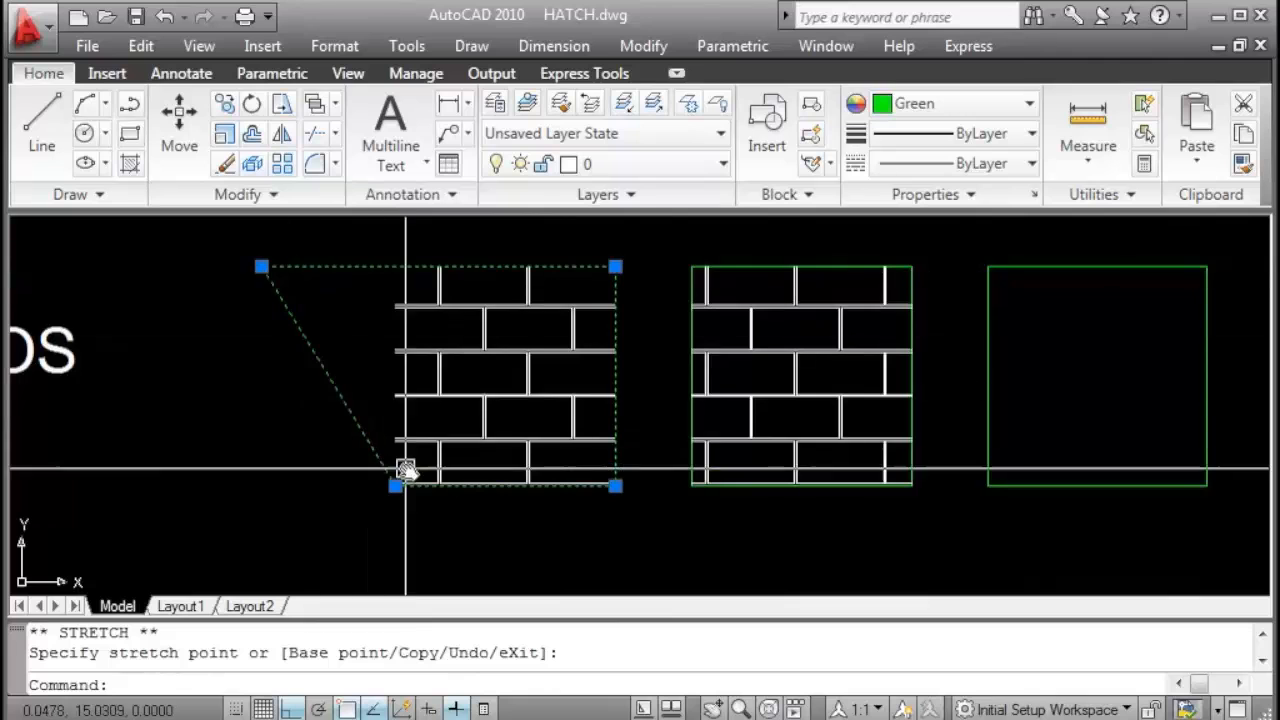
left_click(396, 485)
left_click(200, 485)
key("Escape")
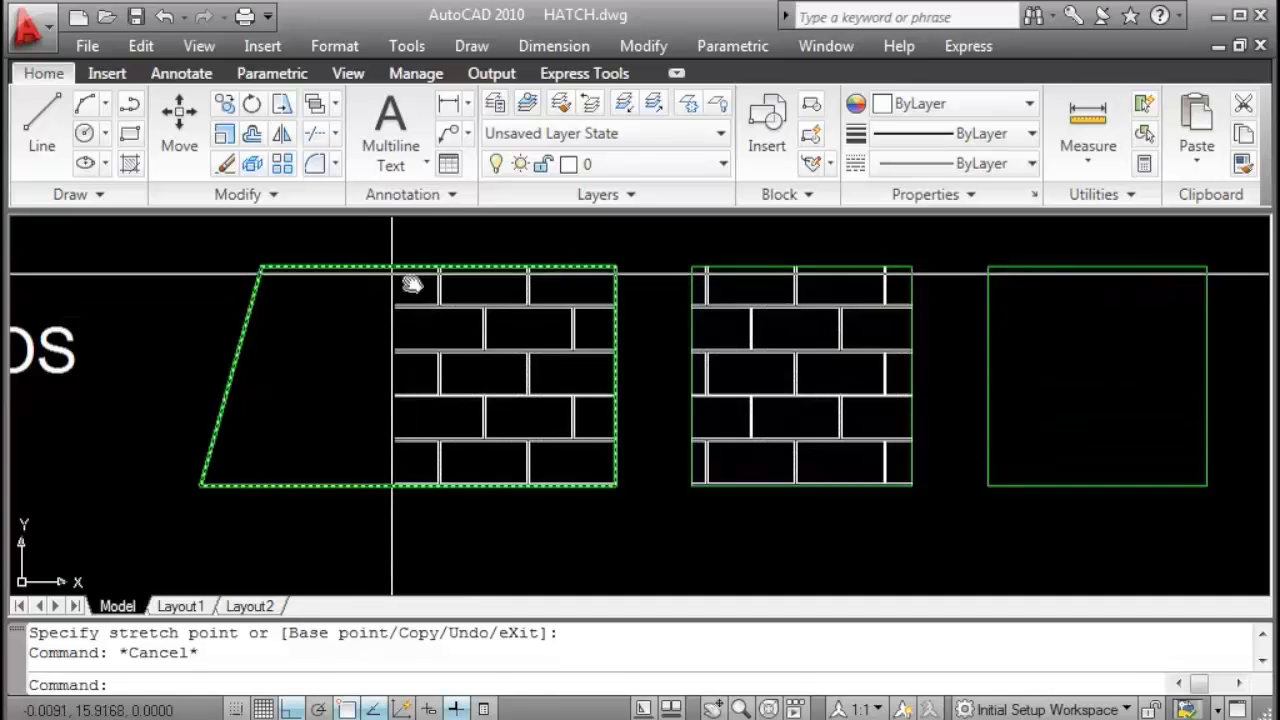
left_click(377, 268)
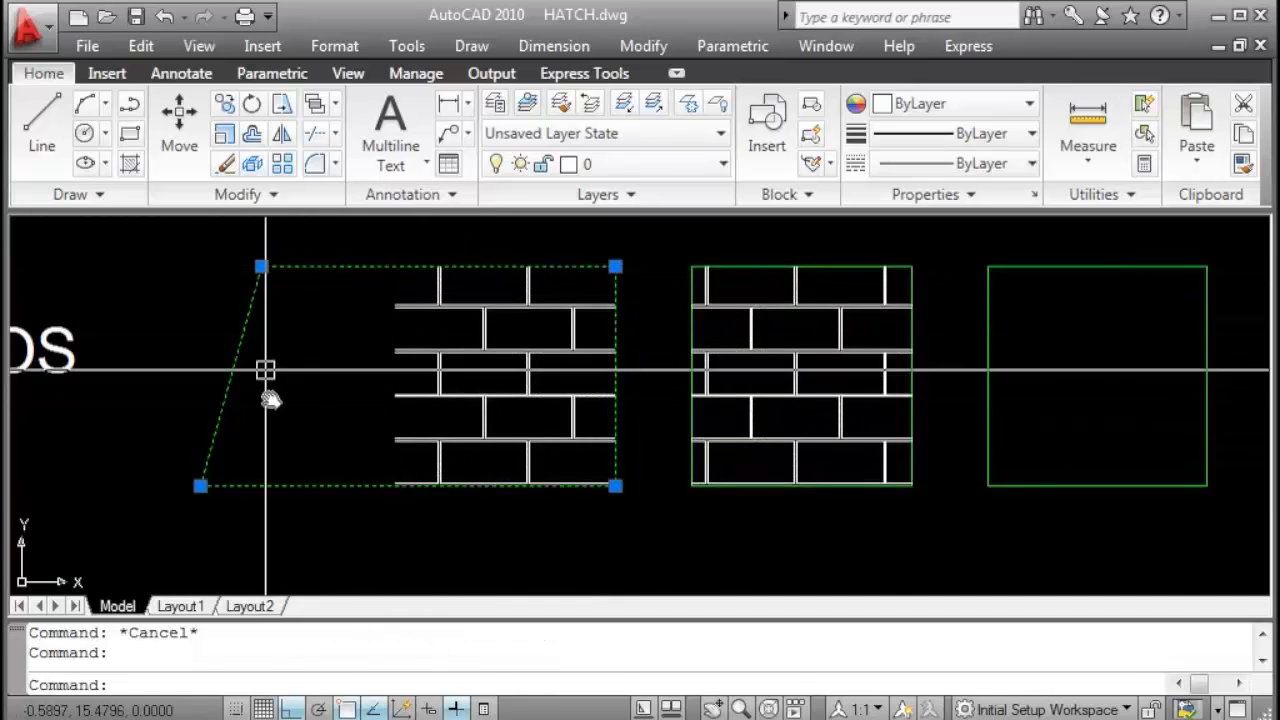
key("Escape")
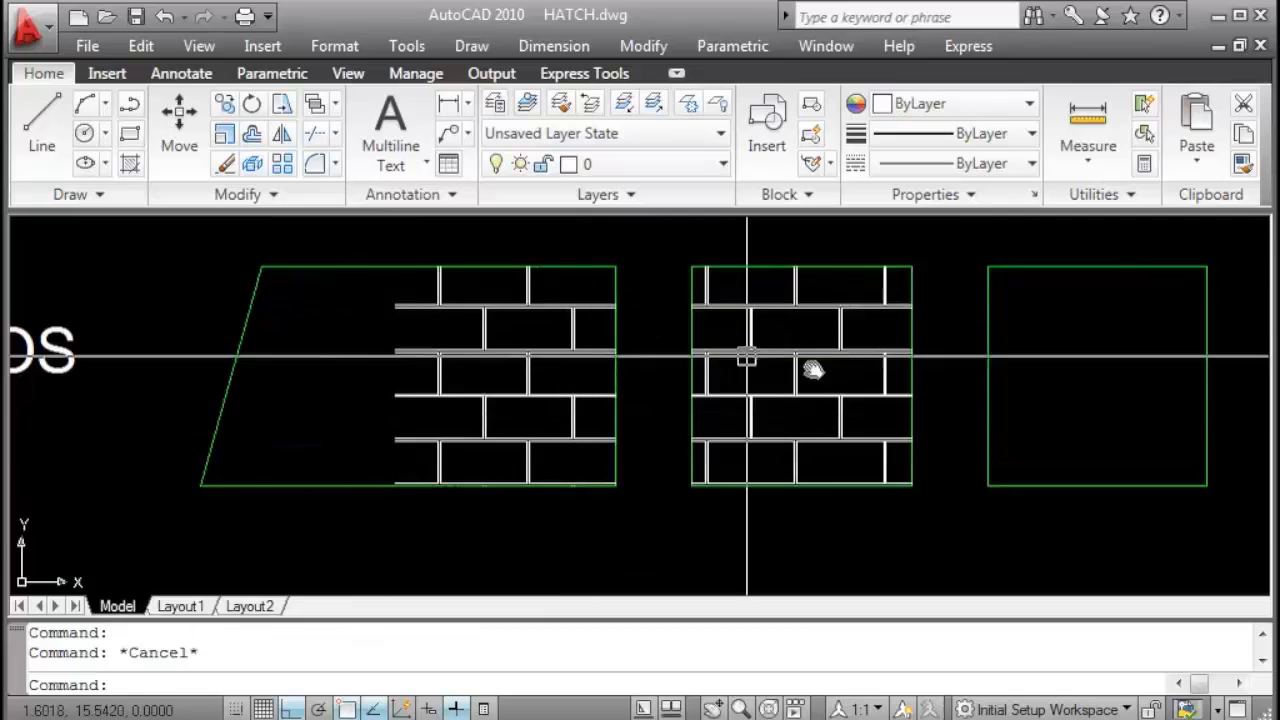
Stretch the upper-right corner of the second ASOCIATIVOS square outward to the right and deselect it.
scroll(821, 378, "down", 4)
middle_click_drag(821, 378, 346, 380)
scroll(559, 377, "up", 3)
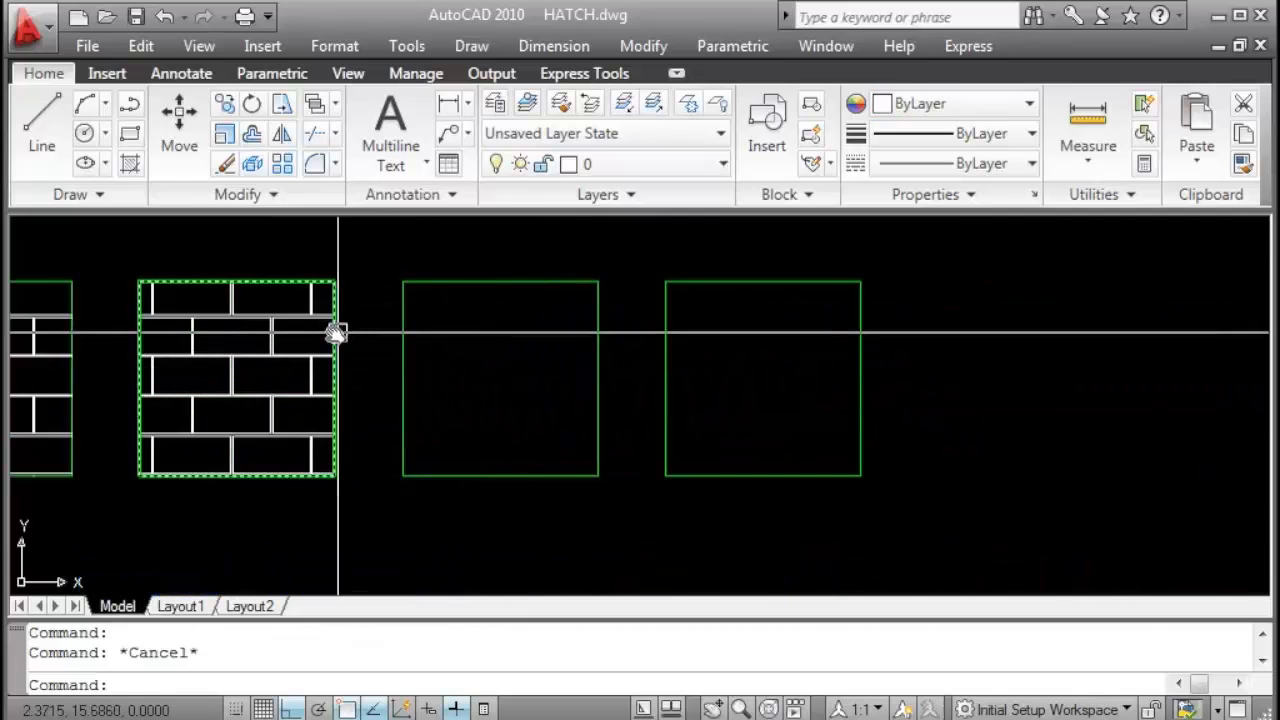
left_click(336, 331)
middle_click_drag(399, 338, 524, 343)
left_click(460, 287)
left_click(501, 291)
key("Escape")
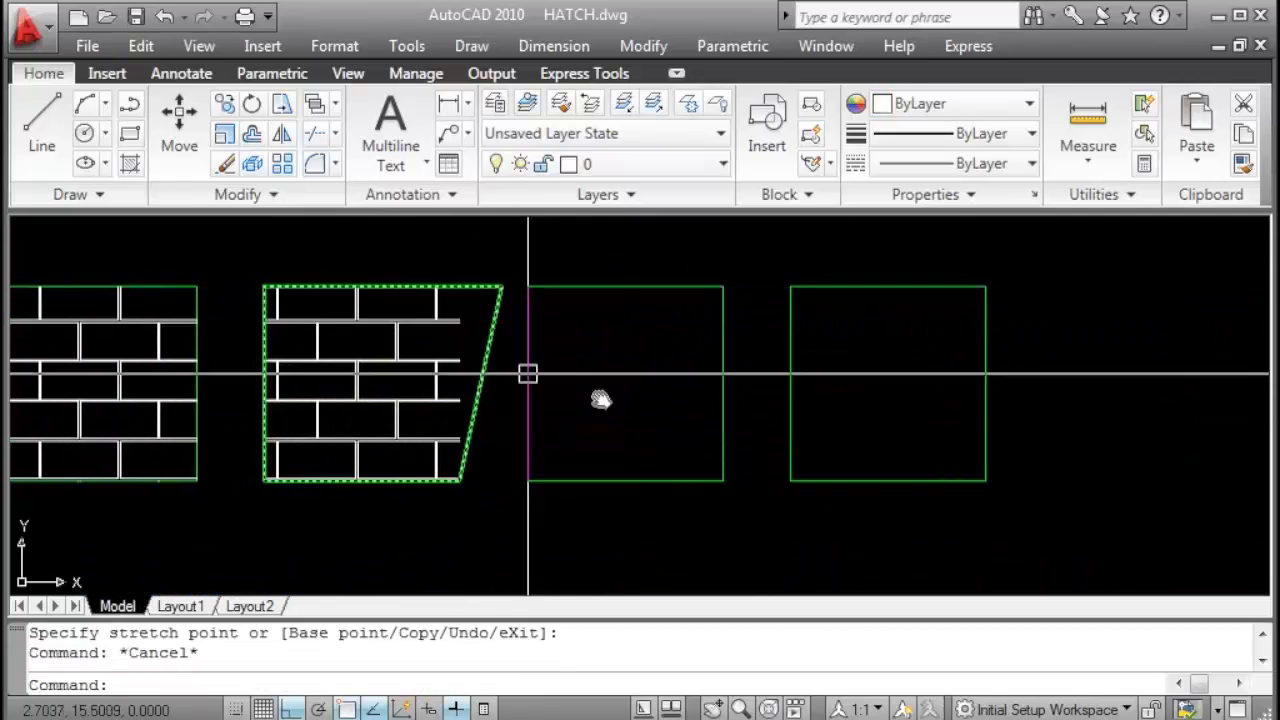
Start a new hatch with the Associative option on and pick internal points in the third and fourth ASOCIATIVOS squares.
scroll(593, 397, "down", 2)
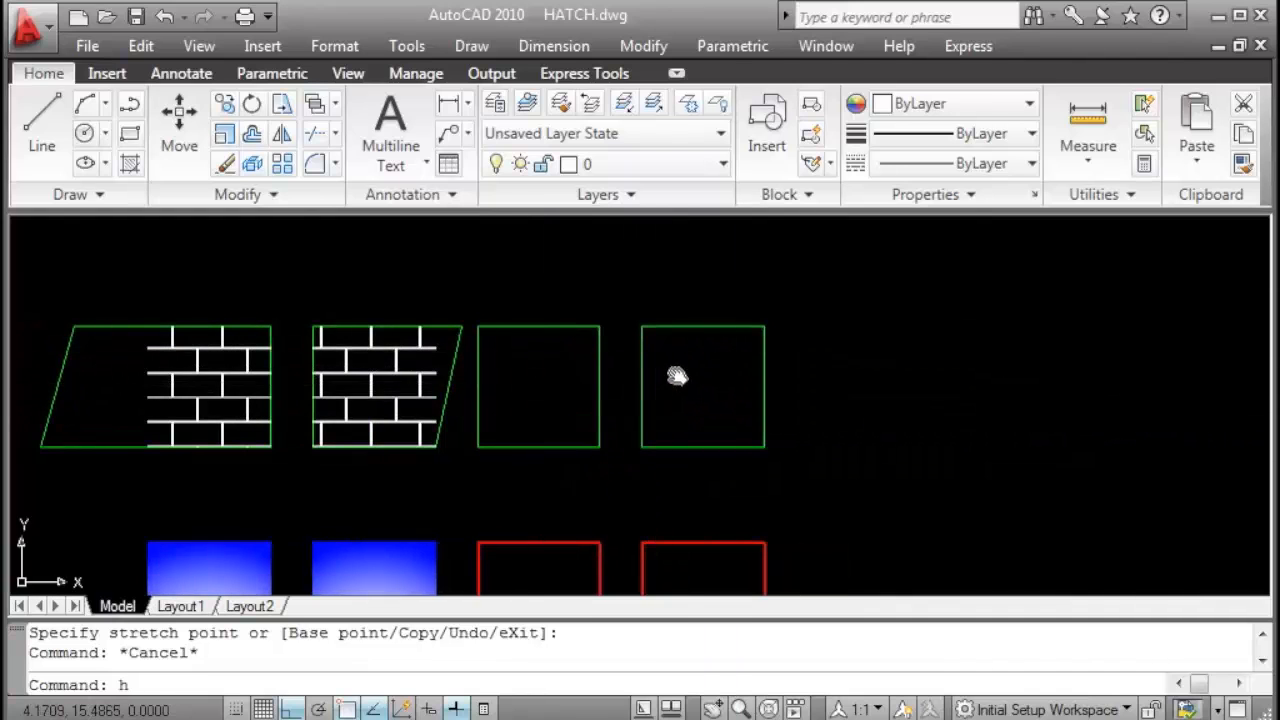
key("Return")
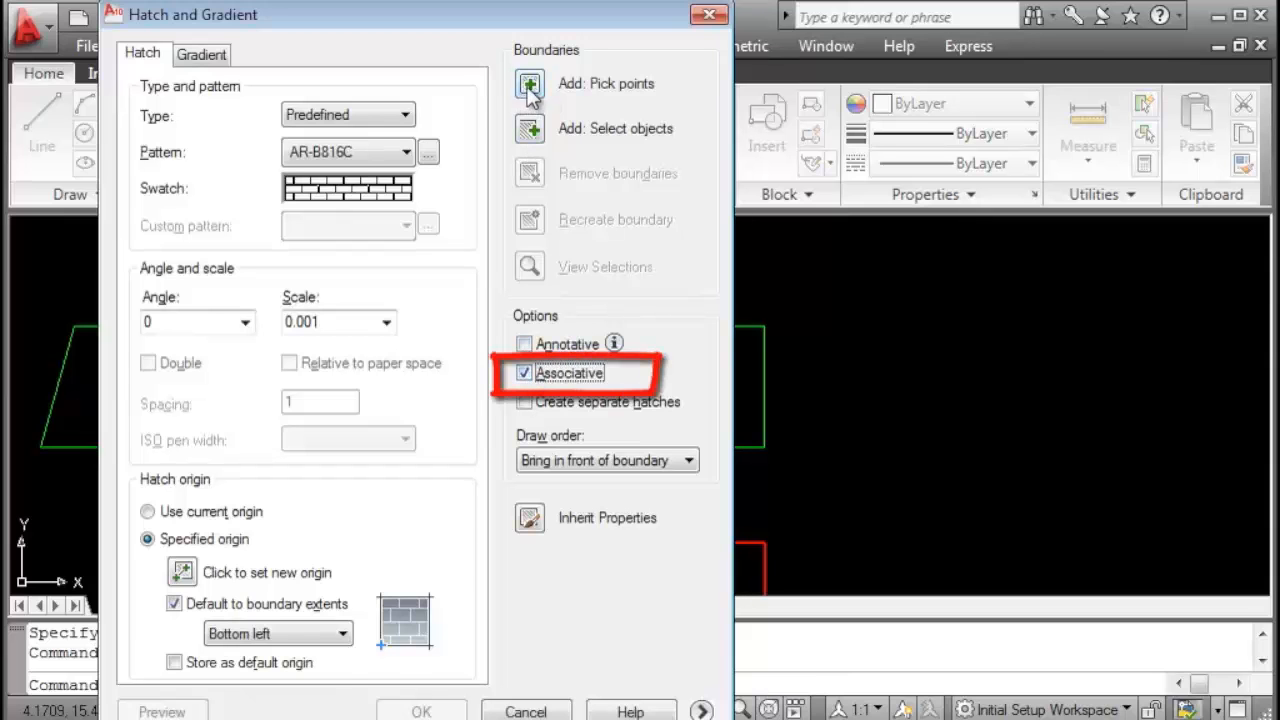
left_click(530, 85)
left_click(528, 343)
left_click(688, 400)
right_click(617, 373)
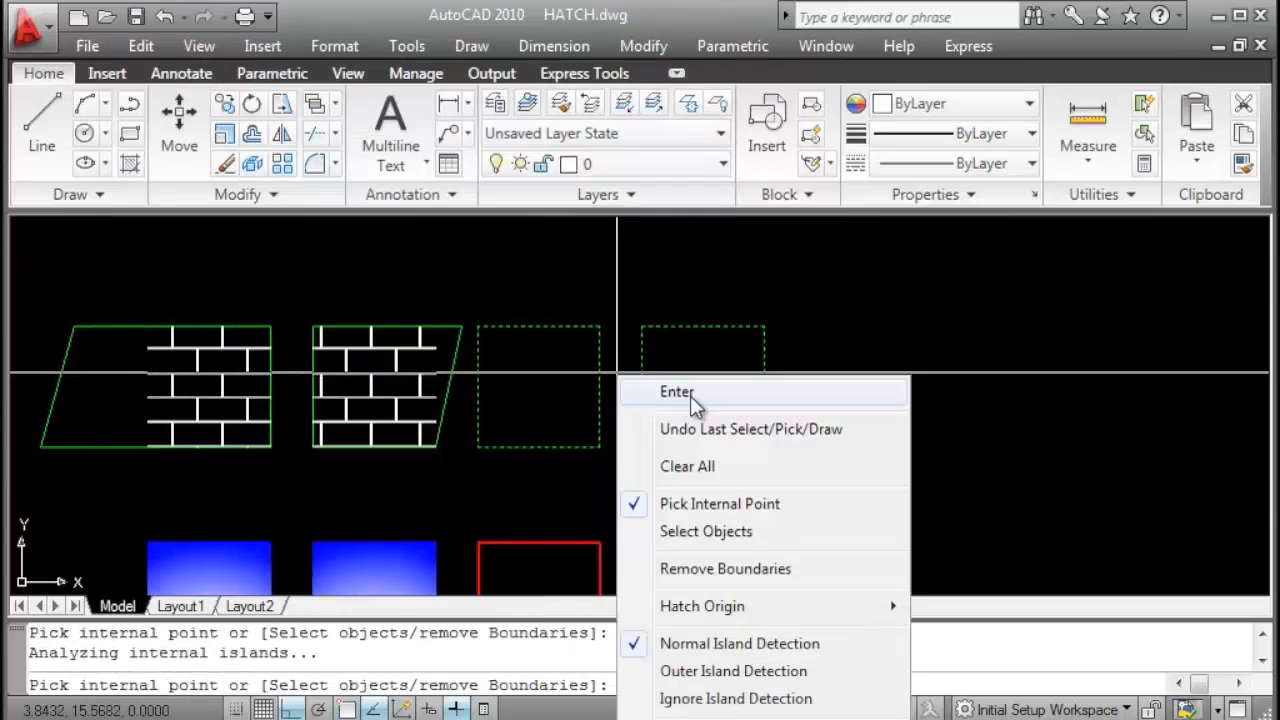
left_click(677, 392)
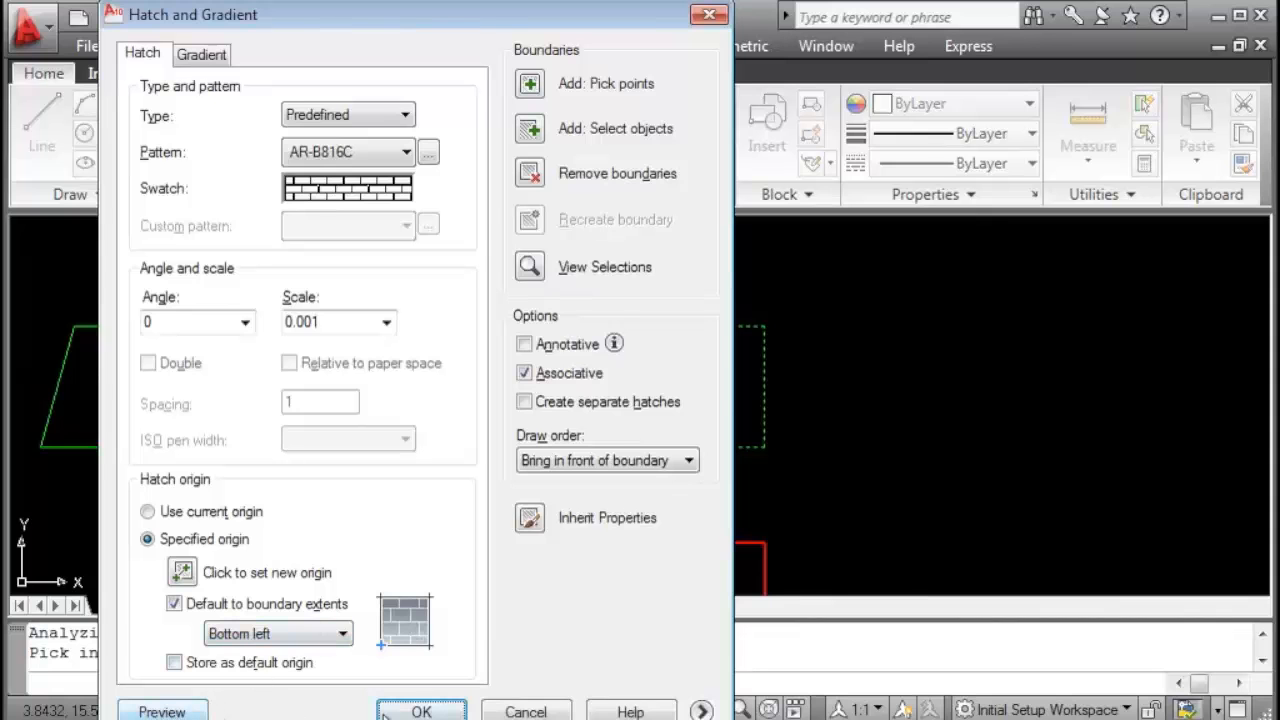
Apply the associative AR-B816C hatch to the third and fourth squares, and stretch the fourth square's upper-right corner outward to the right.
left_click(386, 710)
scroll(751, 360, "up", 2)
left_click(757, 362)
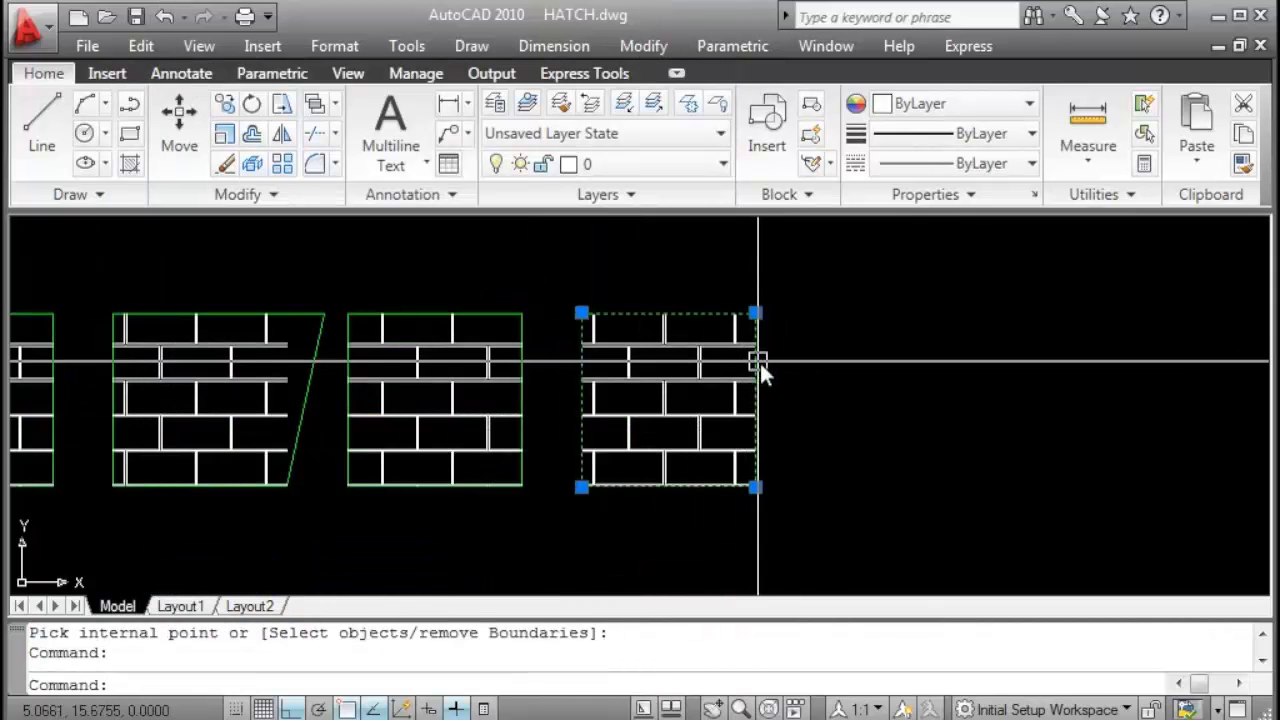
left_click(755, 313)
left_click(899, 313)
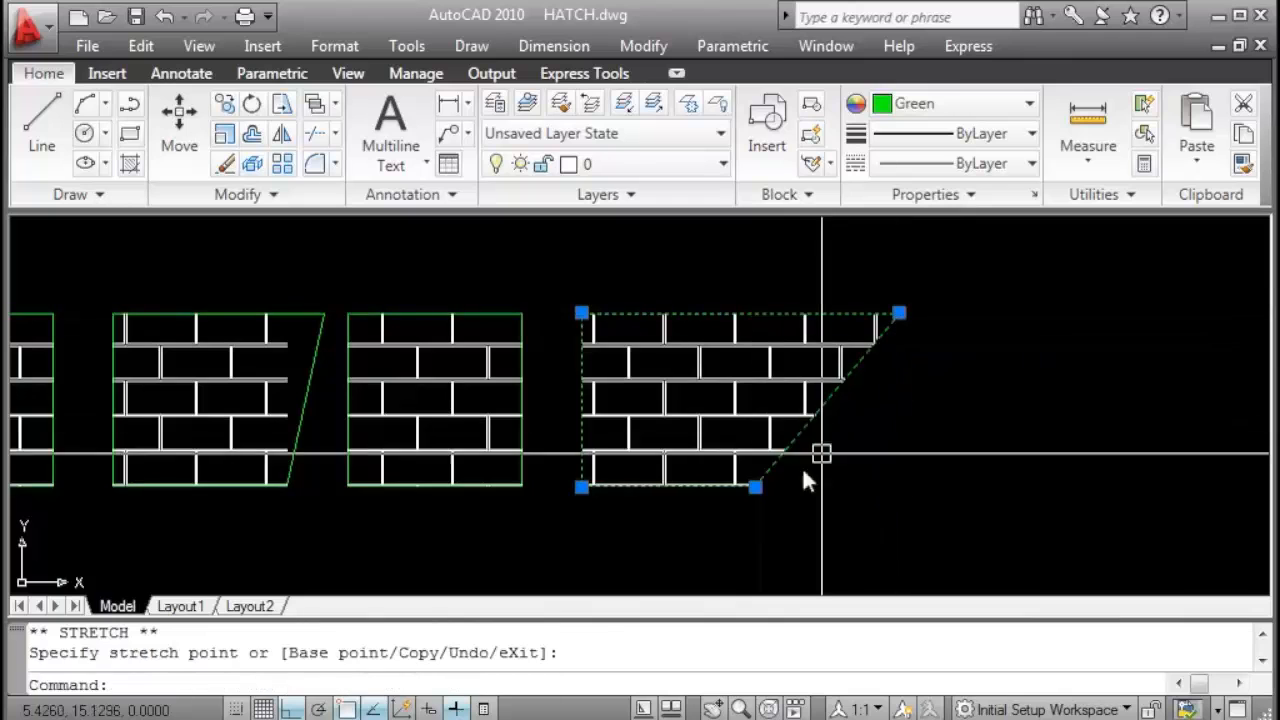
Stretch the fourth square's lower-right corner outward to the right, and pull its upper-right corner farther out, almost level with it.
left_click(755, 487)
left_click(963, 487)
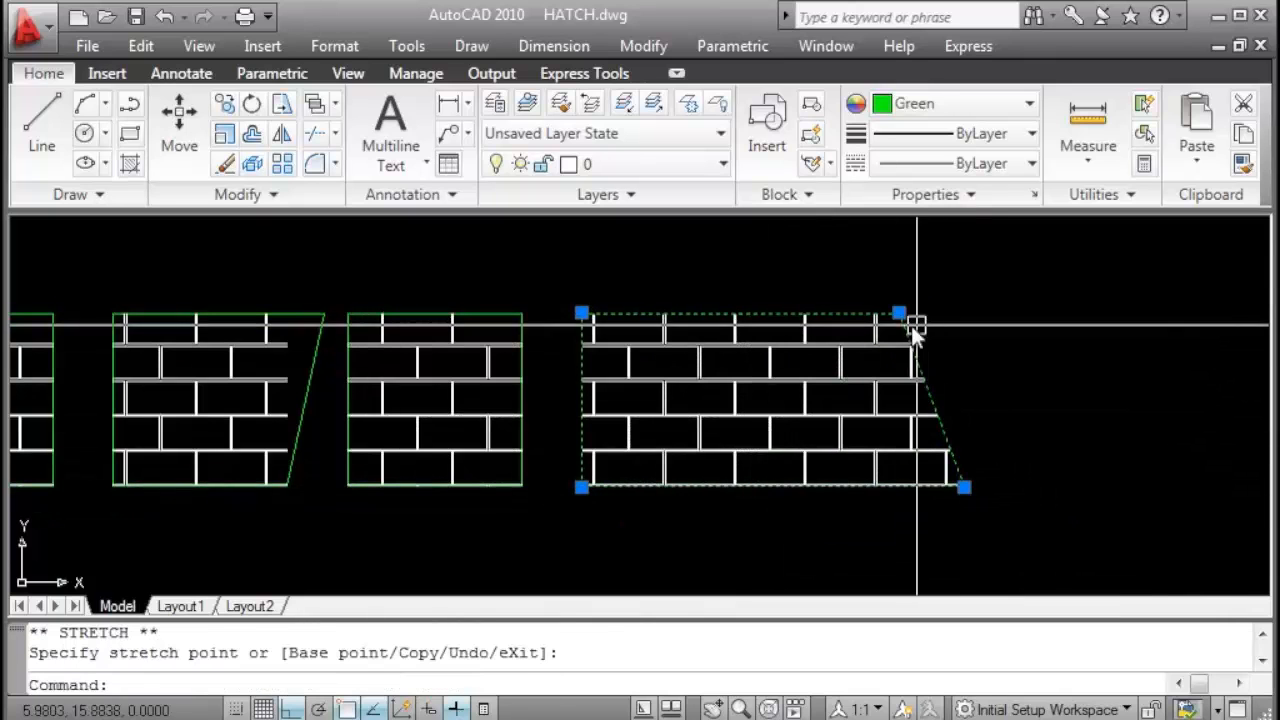
left_click(899, 313)
left_click(948, 313)
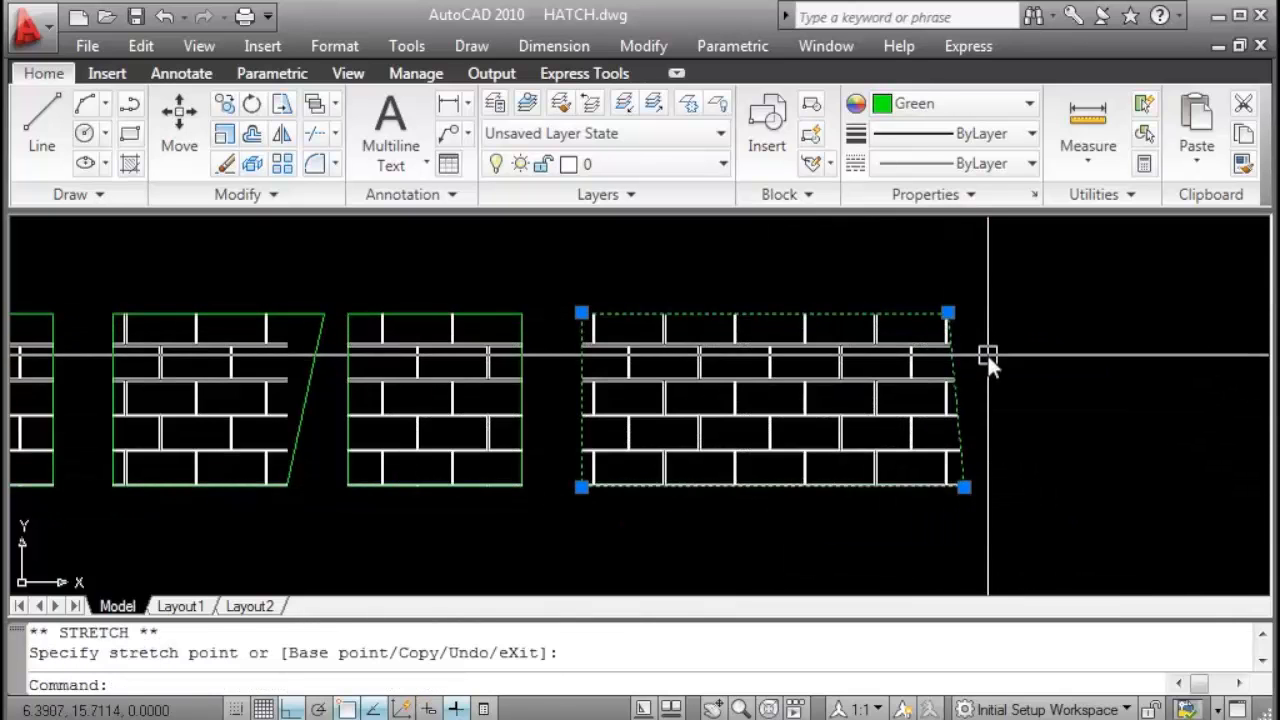
Stretch the fourth square's lower-left and upper-left corners onto the third square's right-hand corners, deselect it, and inspect the hatch at the shared edge.
middle_click_drag(828, 401, 677, 403)
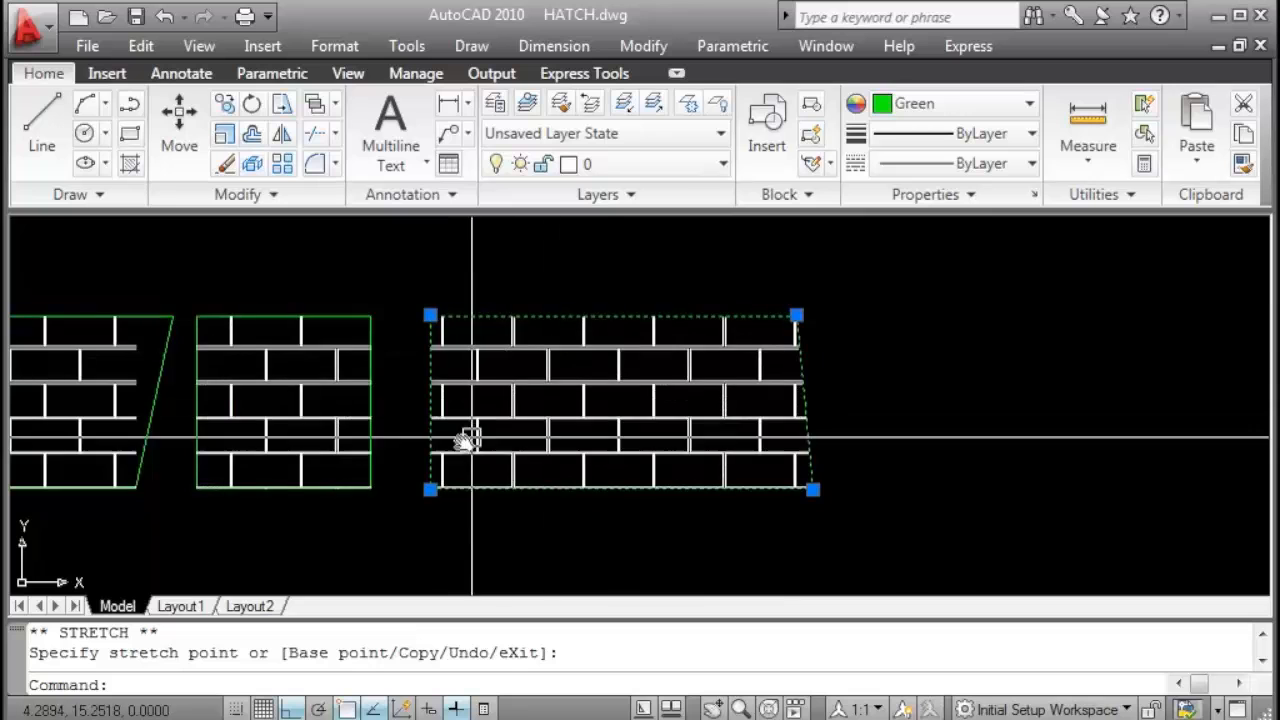
middle_click_drag(466, 437, 634, 434)
scroll(600, 488, "up", 2)
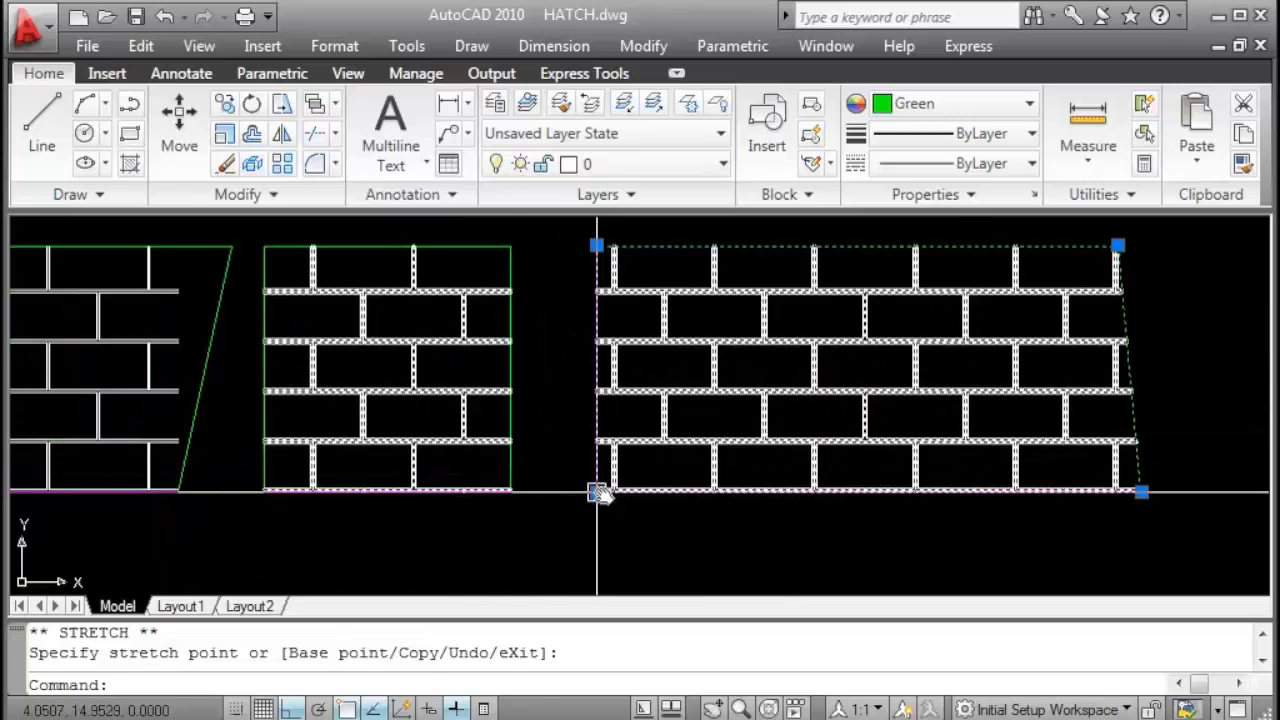
left_click(510, 491)
left_click(596, 247)
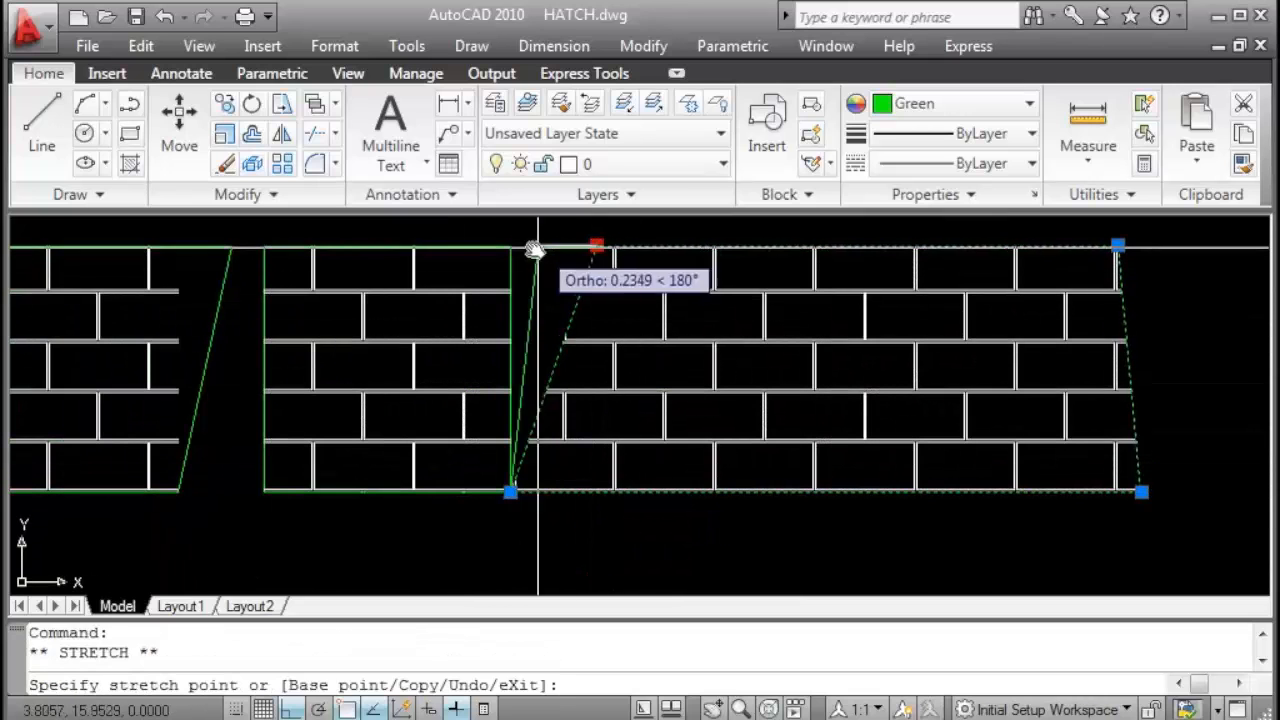
left_click(510, 249)
key("Escape")
mouse_move(590, 409)
middle_mouse_down()
mouse_move(703, 403)
mouse_move(621, 423)
middle_mouse_up()
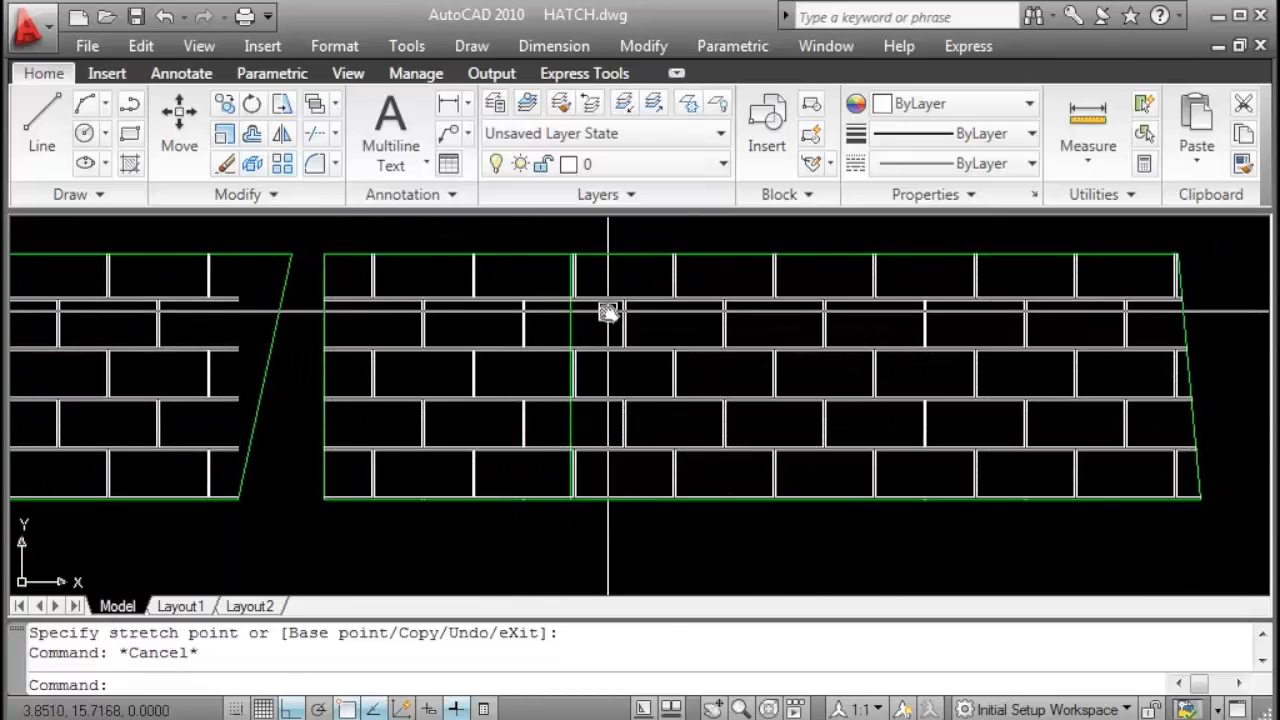
scroll(490, 308, "up", 2)
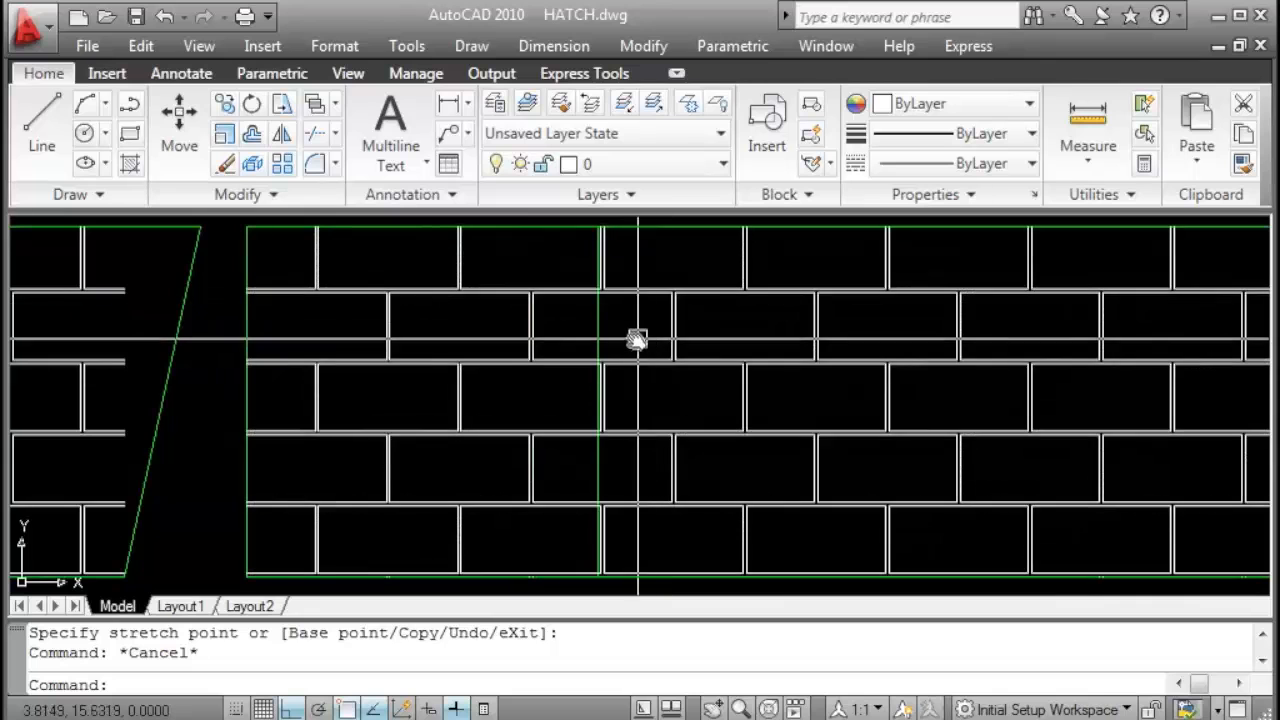
scroll(663, 306, "down", 2)
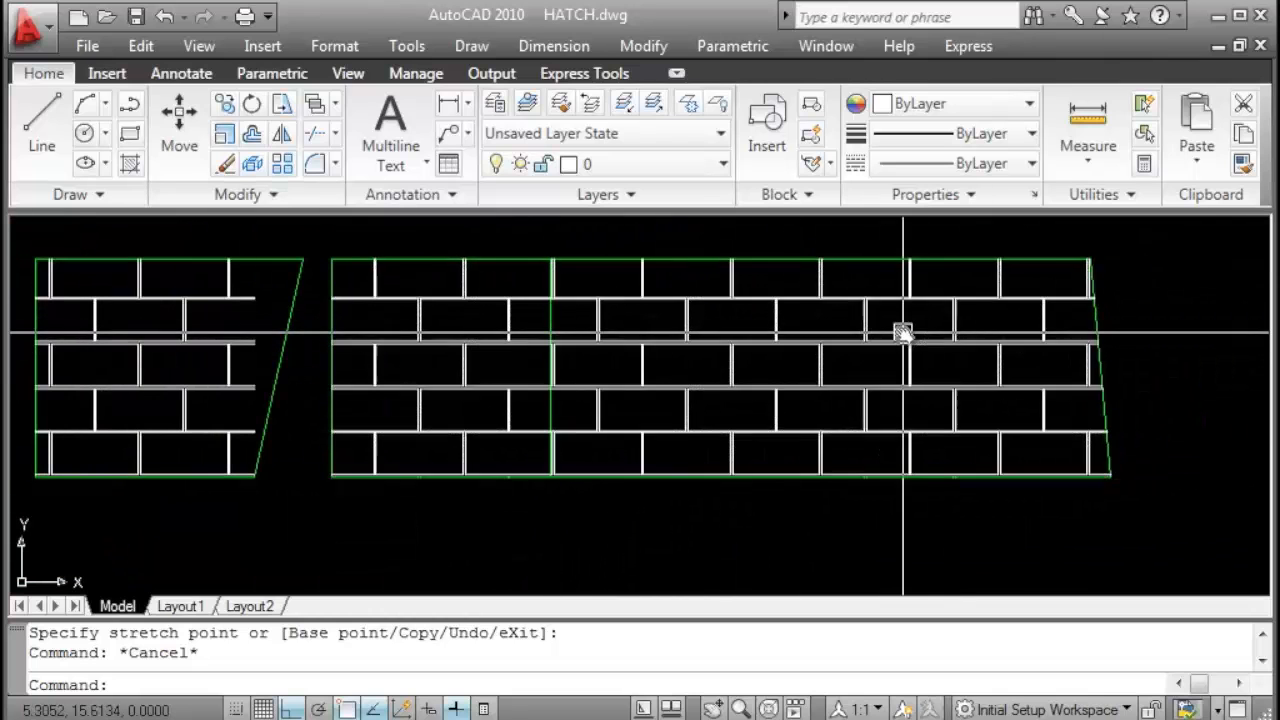
Select the first ASOCIATIVOS square's boundary and the non-associative hatch of the first two squares in turn to compare them.
scroll(840, 368, "down", 2)
middle_click_drag(684, 368, 845, 366)
key("Escape")
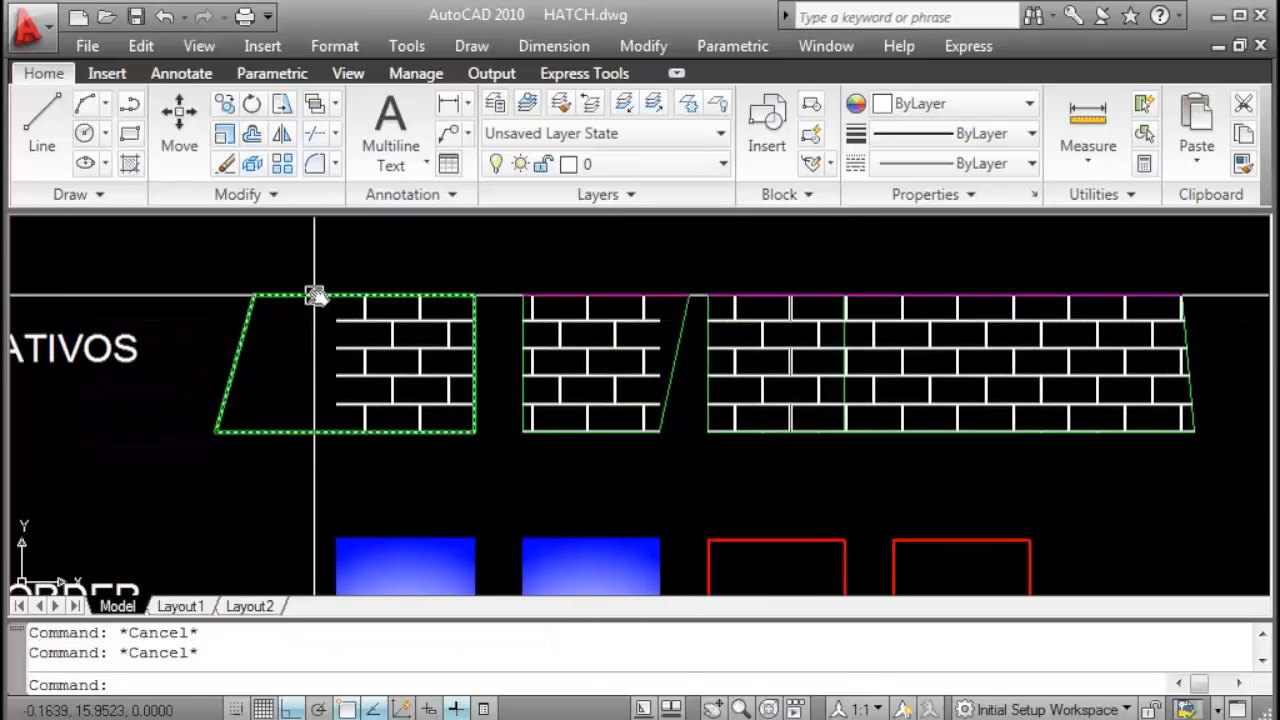
left_click(314, 295)
key("Escape")
scroll(357, 349, "up", 1)
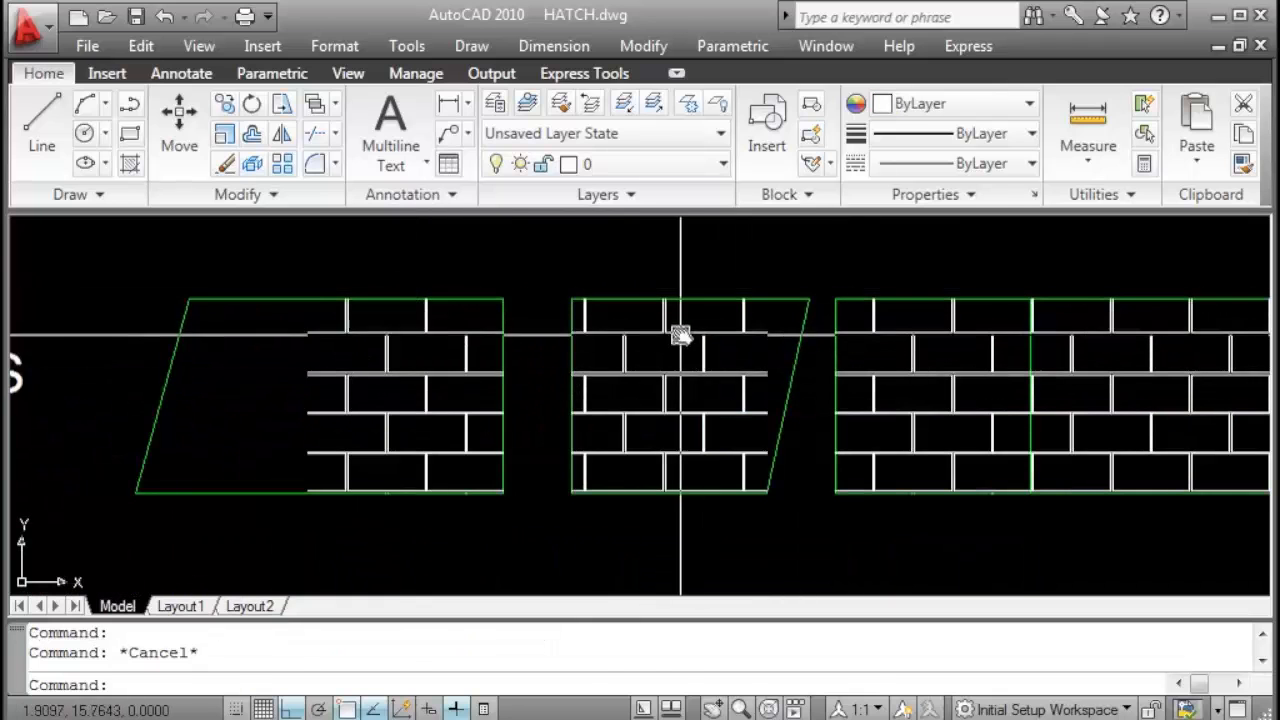
left_click(446, 420)
key("Escape")
left_click(336, 462)
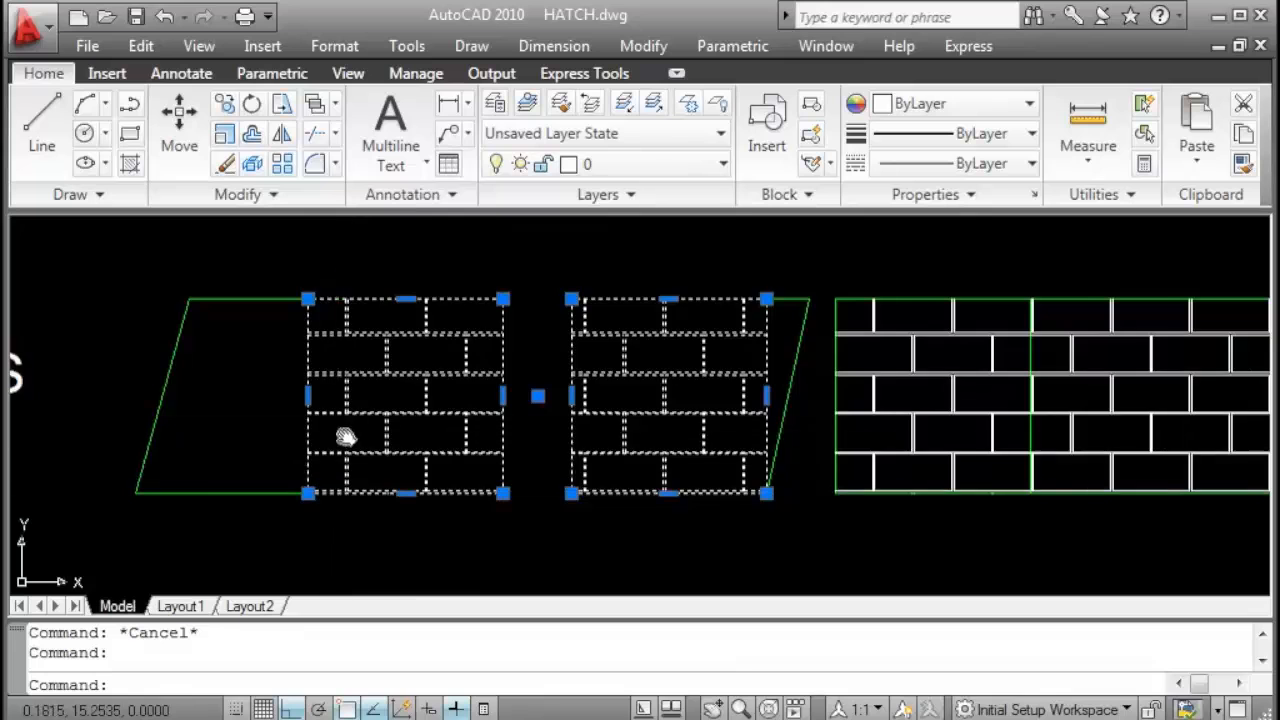
Stretch the lower-left and upper-left corners of the selected brick hatch outward toward the slanted boundary in the ASOCIATIVOS row.
middle_click_drag(343, 437, 505, 430)
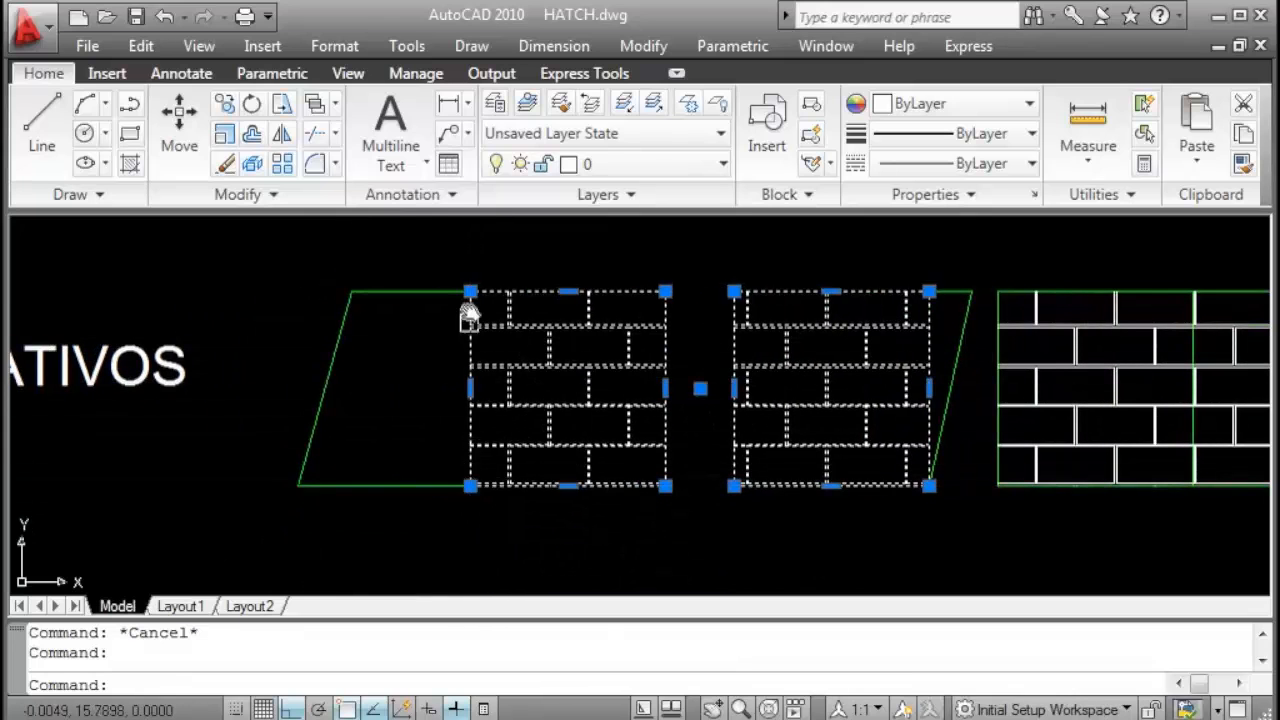
left_click(470, 486)
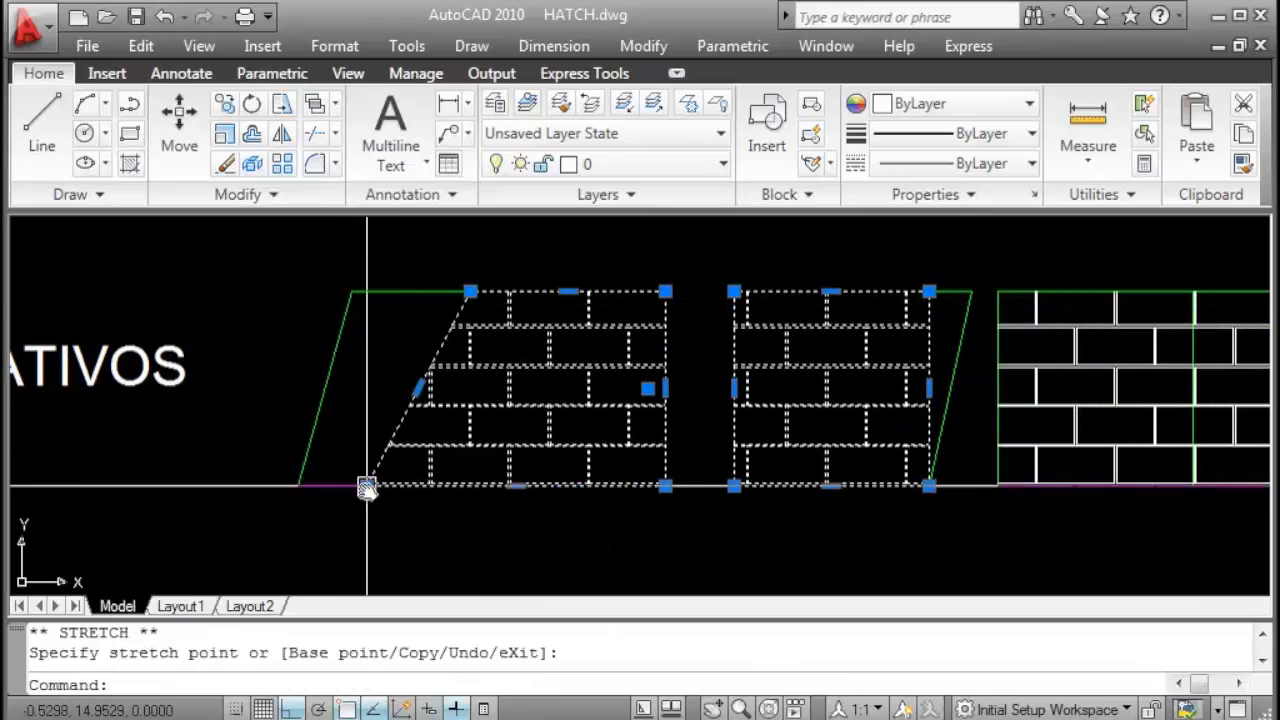
left_click(367, 485)
left_click(470, 291)
left_click(397, 291)
key("Escape")
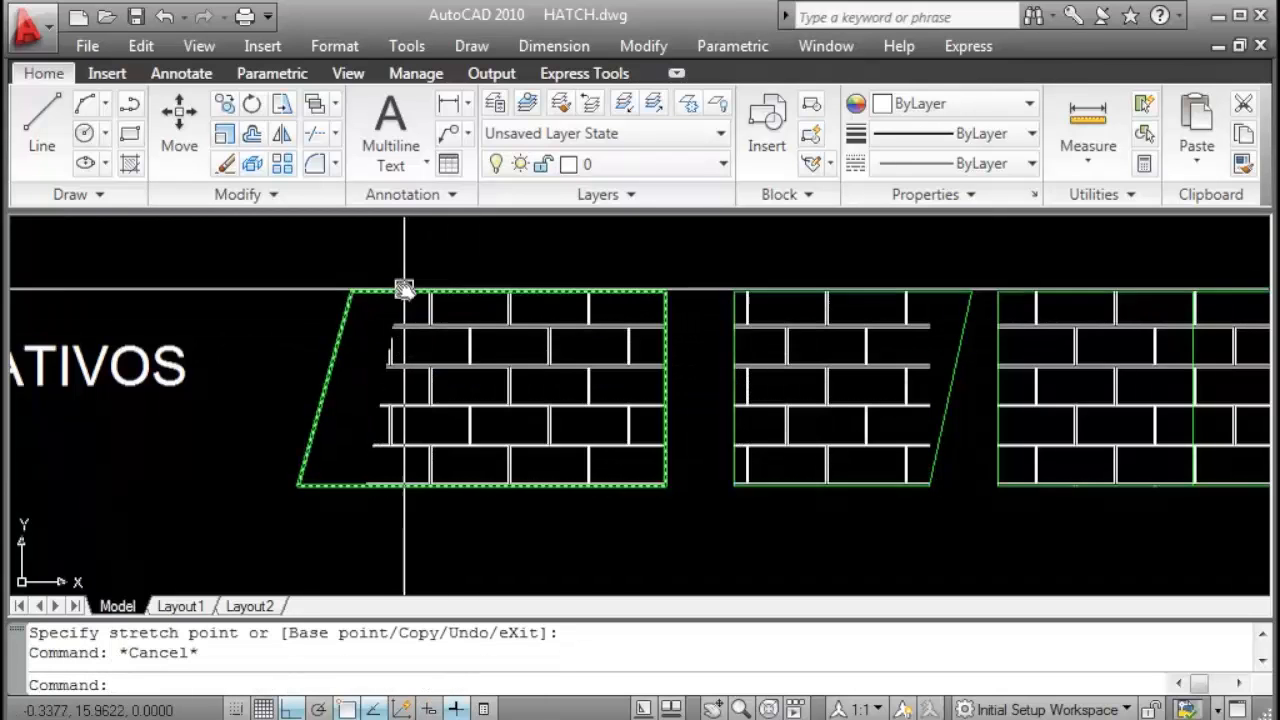
Hatch the first two squares of the COPIAR PROPIEDADES row with the AR-B816C pattern, creating separate hatches.
scroll(657, 371, "down", 3)
mouse_move(657, 371)
middle_mouse_down()
mouse_move(500, 350)
mouse_move(574, 346)
middle_mouse_up()
scroll(498, 362, "down", 2)
type("h")
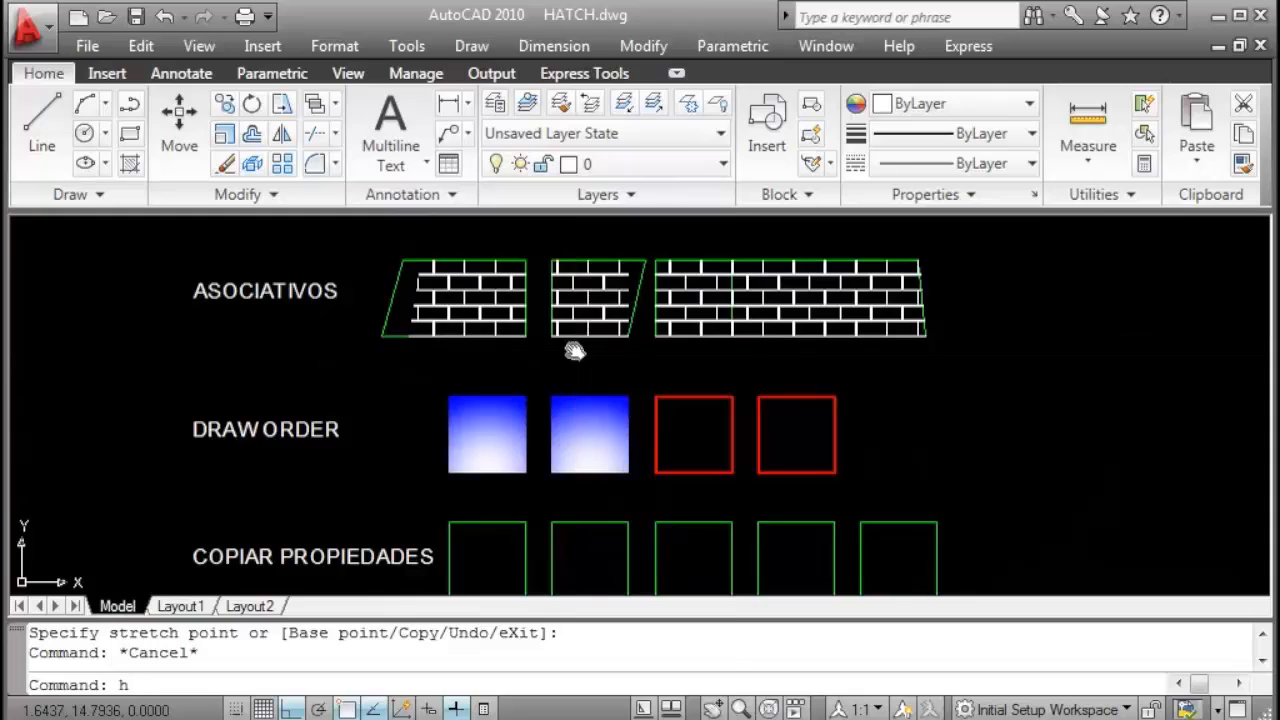
key("Return")
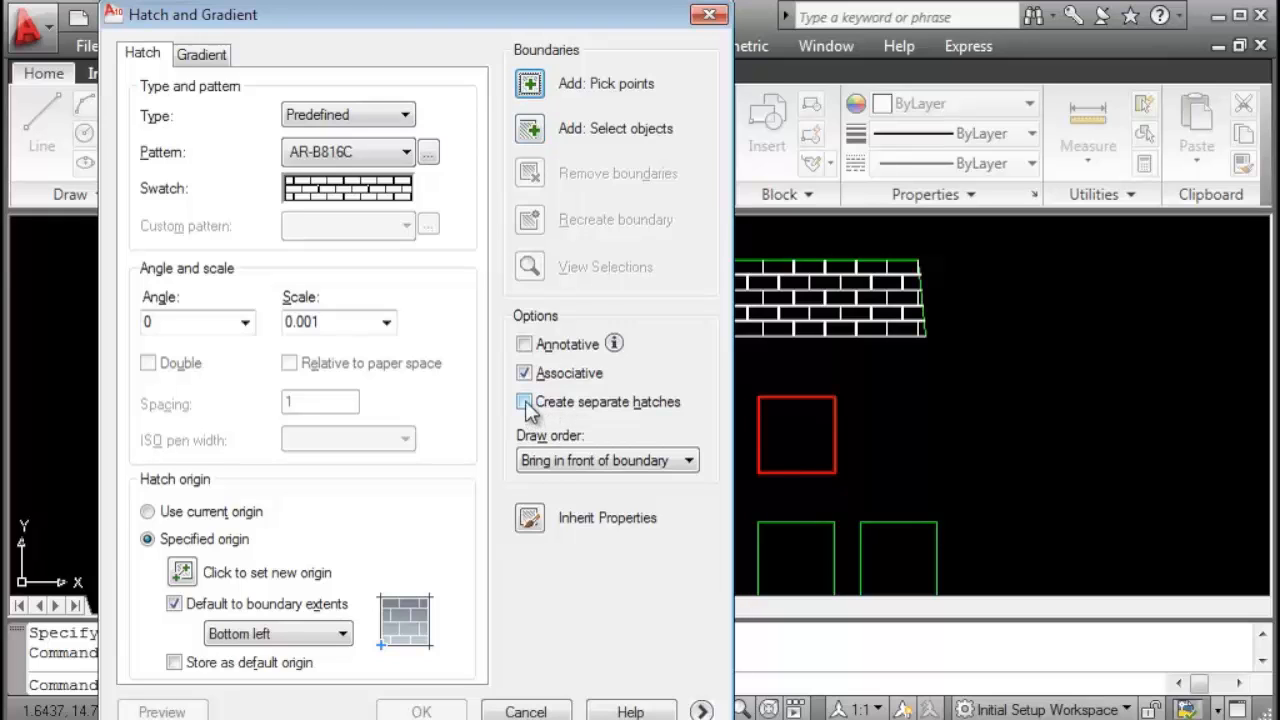
left_click(531, 86)
mouse_move(531, 458)
middle_mouse_down()
mouse_move(526, 337)
mouse_move(500, 340)
middle_mouse_up()
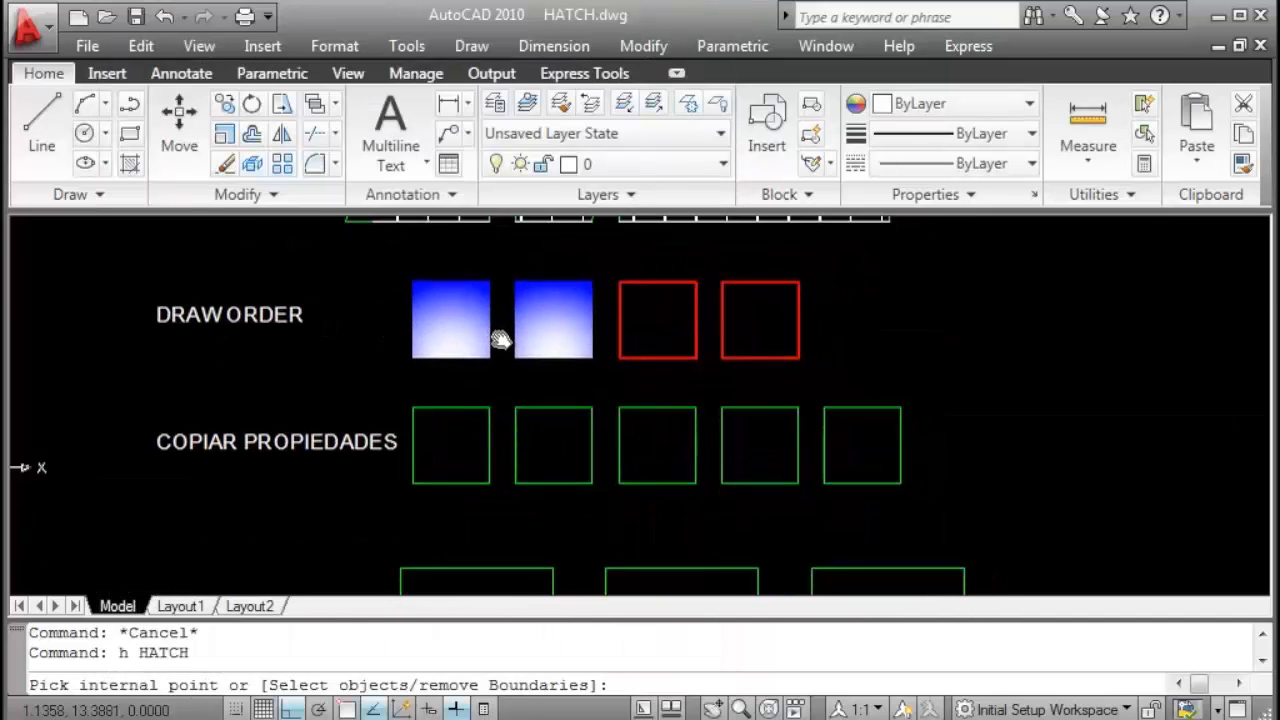
scroll(500, 340, "up", 3)
left_click(429, 420)
left_click(670, 420)
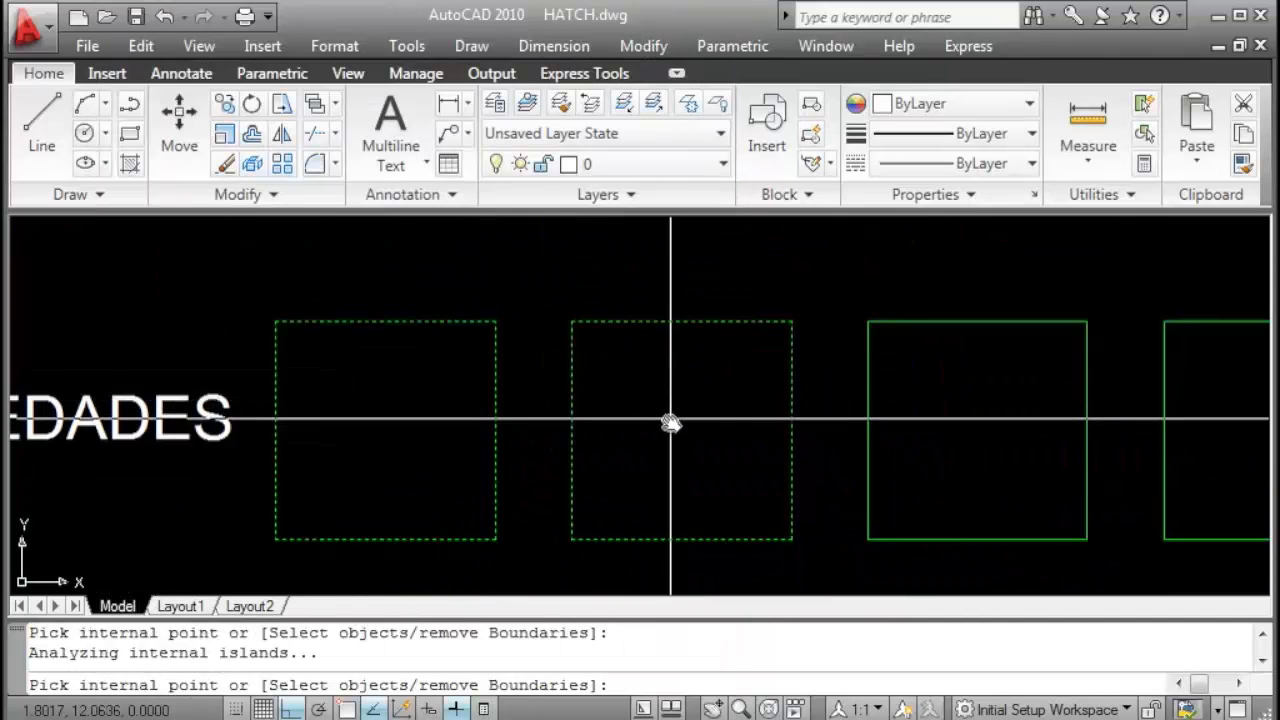
right_click(670, 420)
left_click(714, 430)
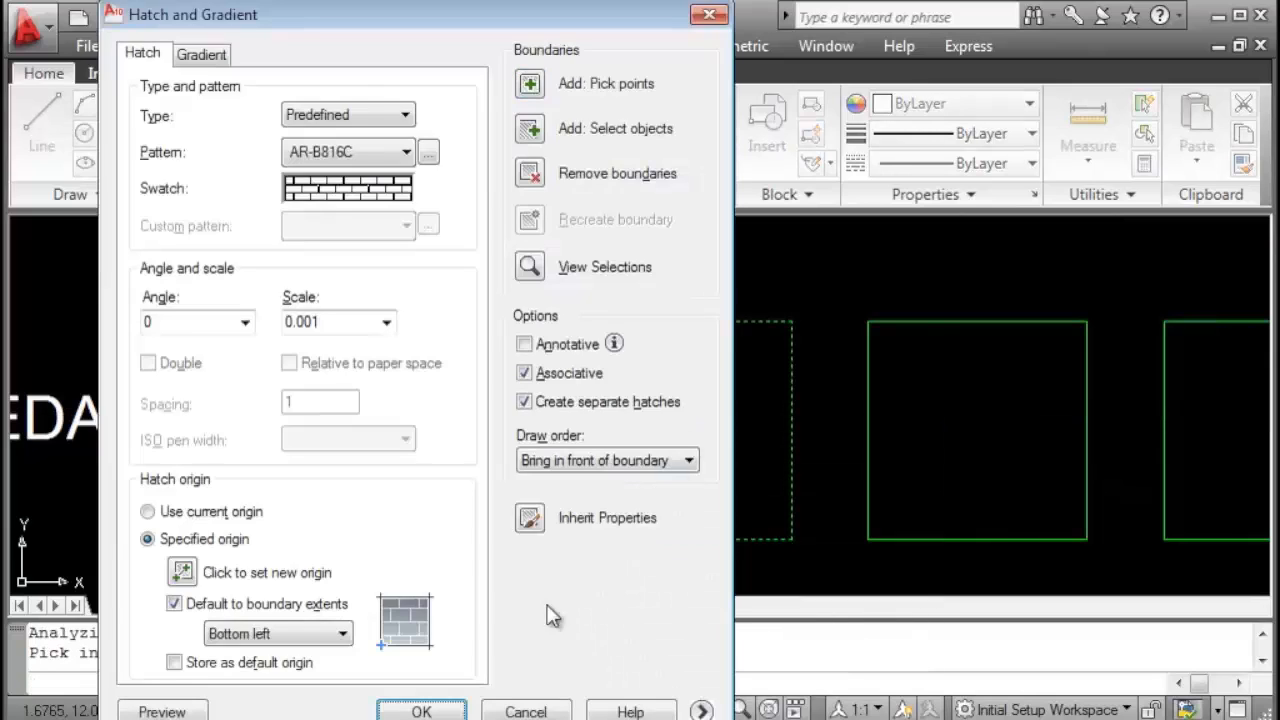
left_click(378, 711)
Select the two brick hatches one at a time to check whether they are independent objects.
left_click(447, 462)
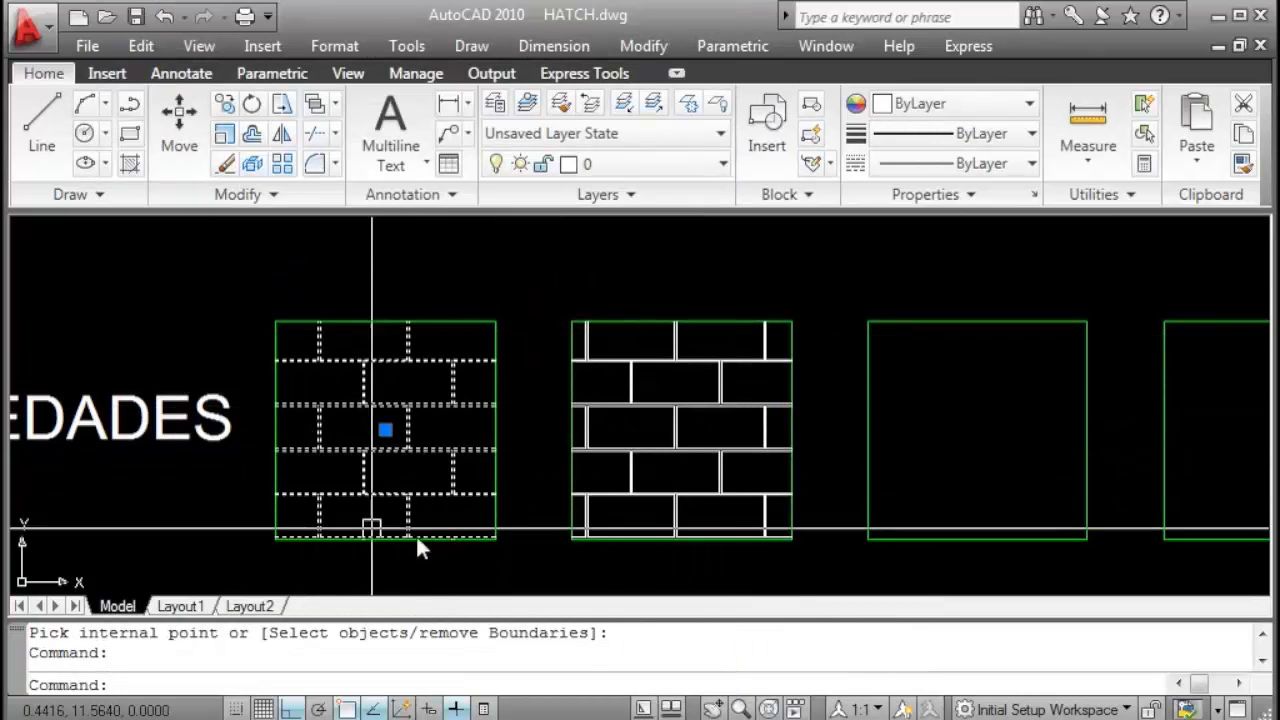
key("Escape")
left_click(714, 414)
left_click(674, 395)
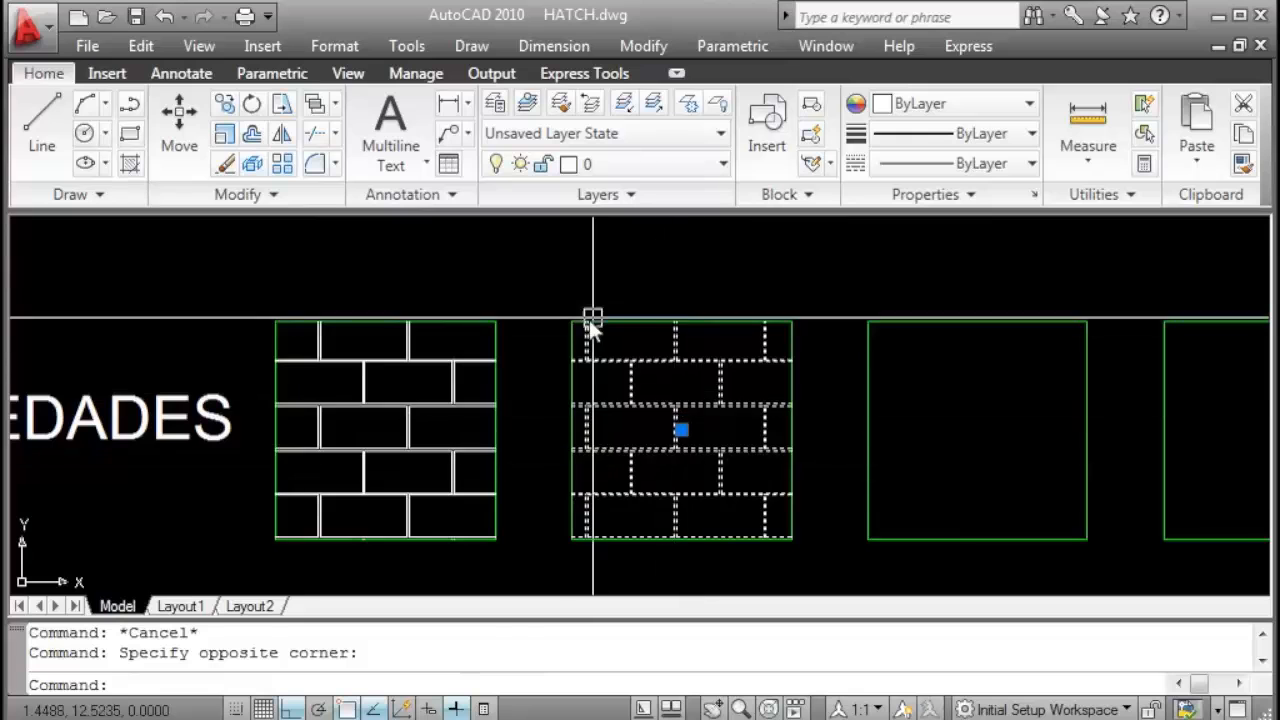
key("Escape")
left_click(720, 392)
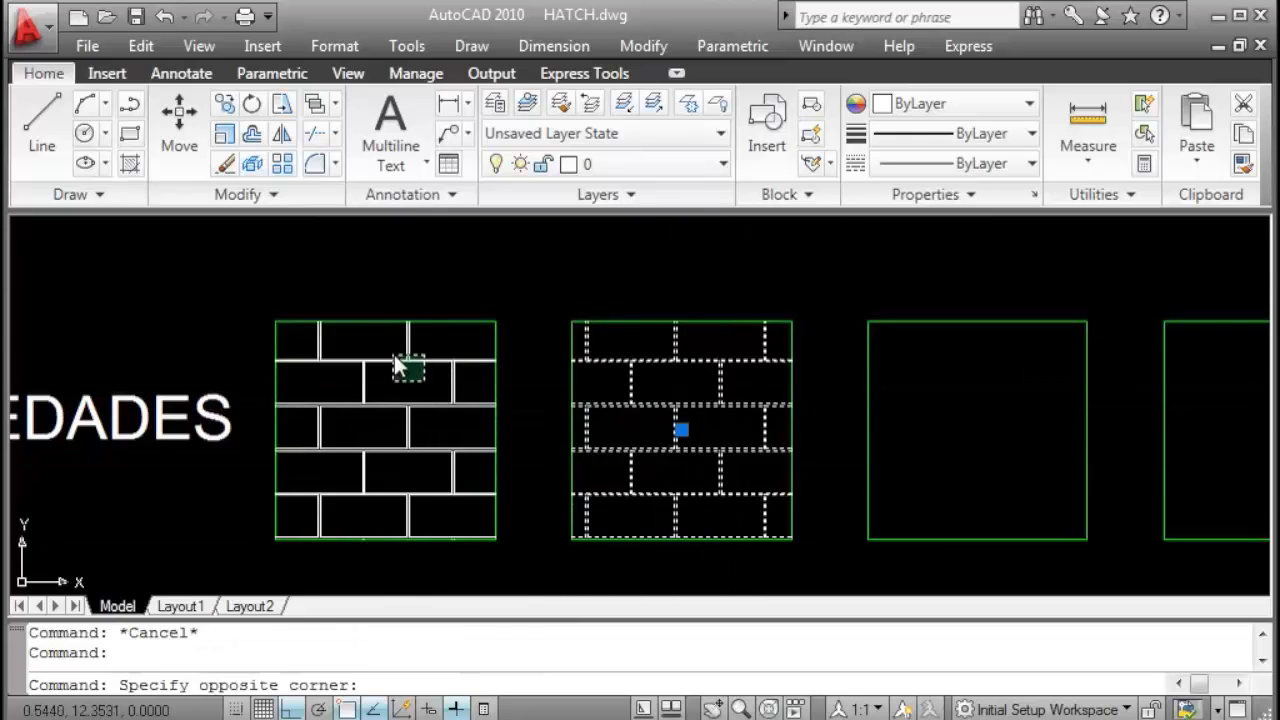
left_click(394, 356)
key("Escape")
Set the colour of the second square's brick hatch to red.
left_click(676, 398)
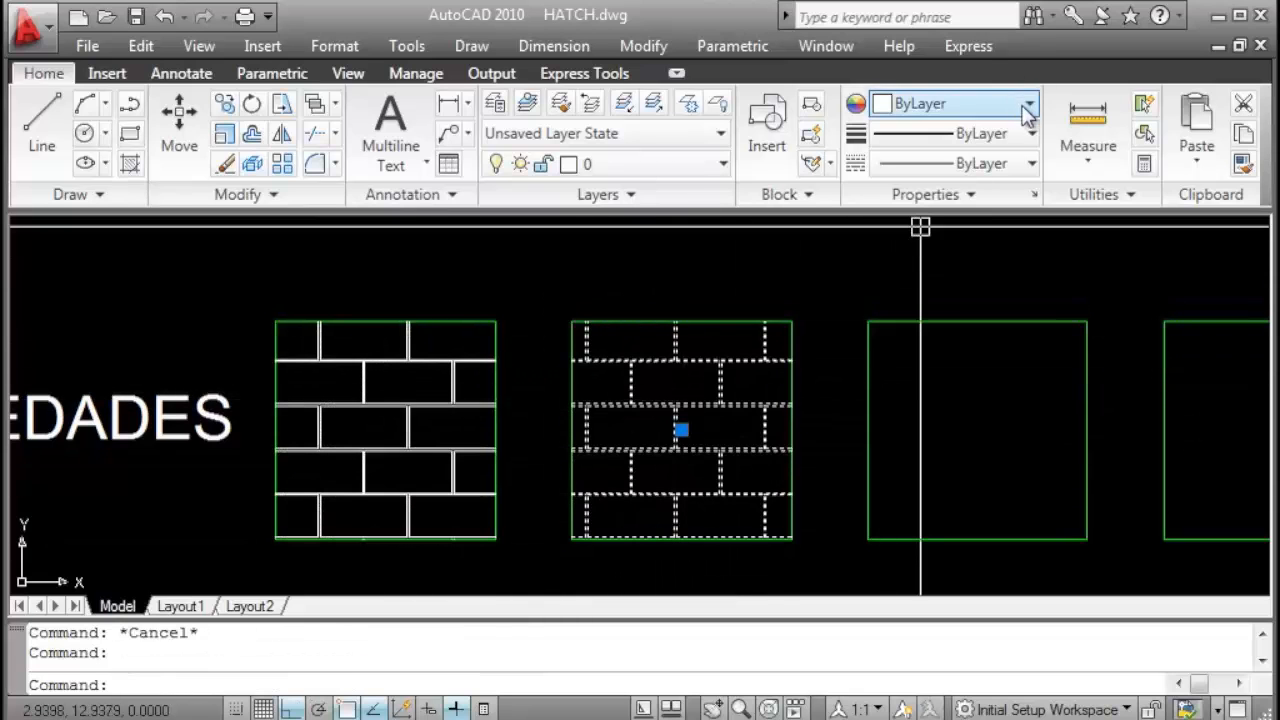
left_click(947, 197)
key("Escape")
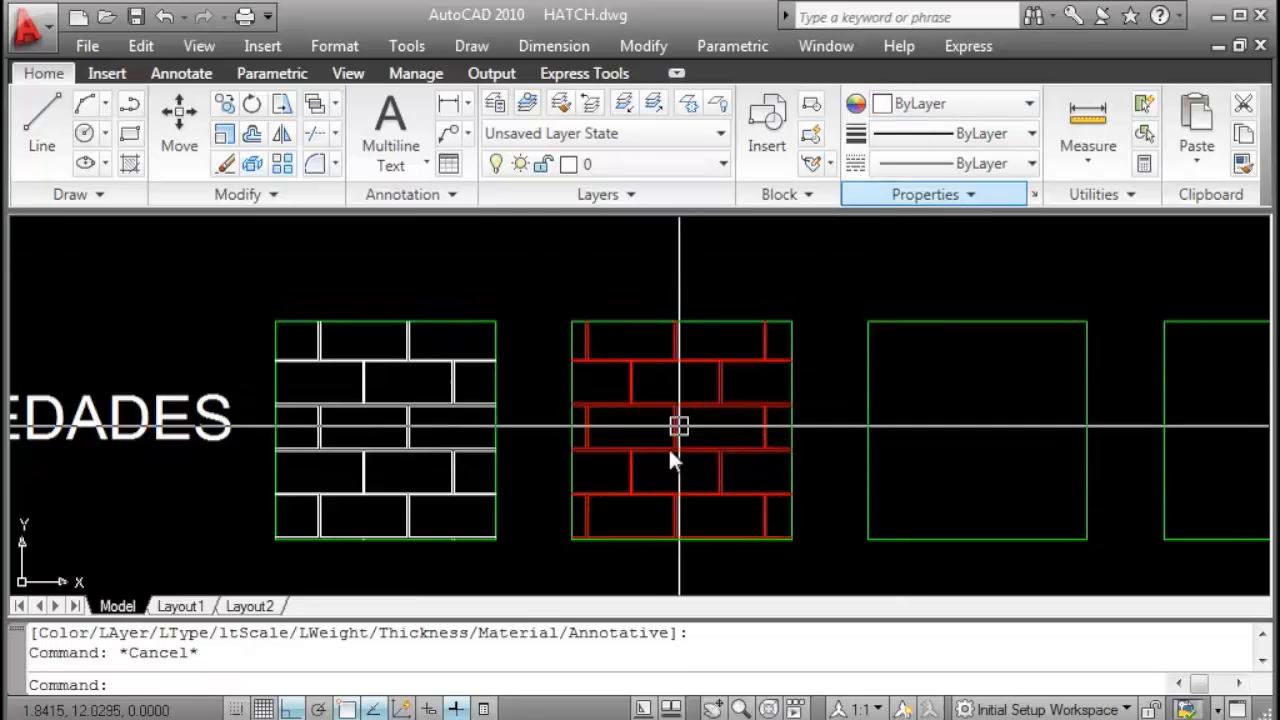
Hatch the last three squares of the COPIAR PROPIEDADES row with AR-B816C as one object, with separate hatches turned off.
scroll(506, 423, "down", 2)
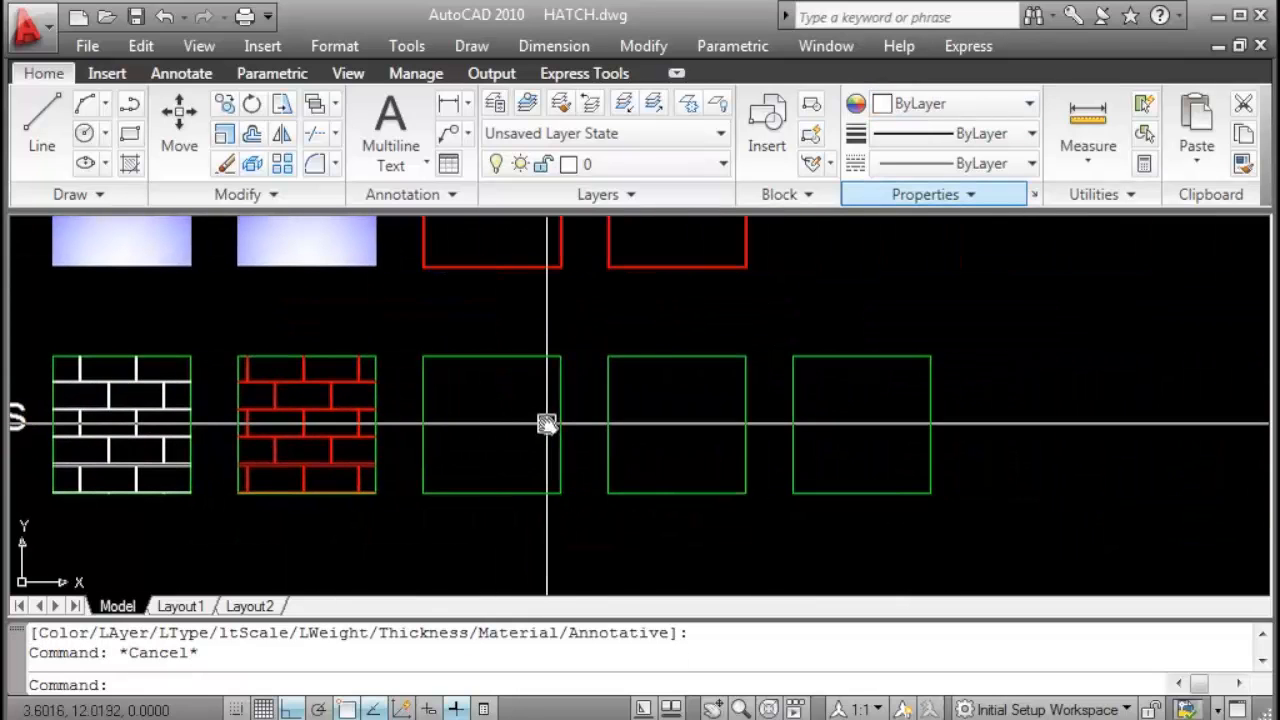
key("Return")
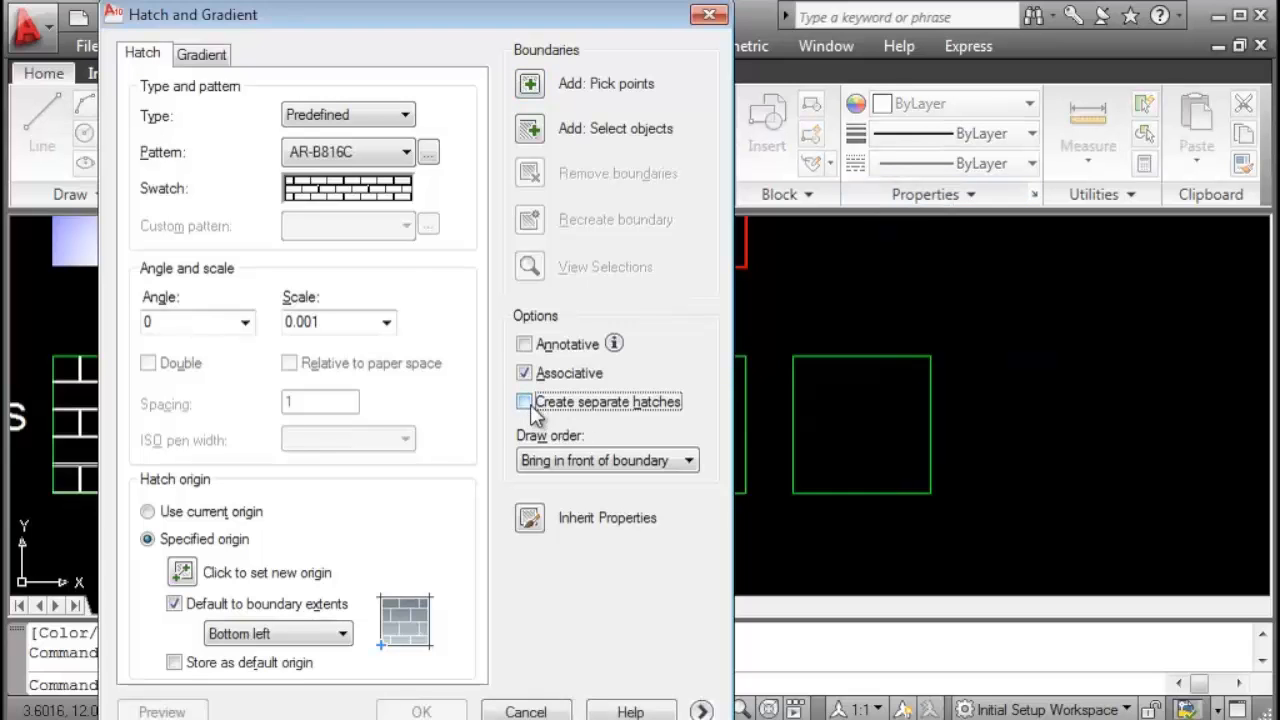
left_click(537, 92)
left_click(470, 365)
left_click(659, 409)
right_click(742, 319)
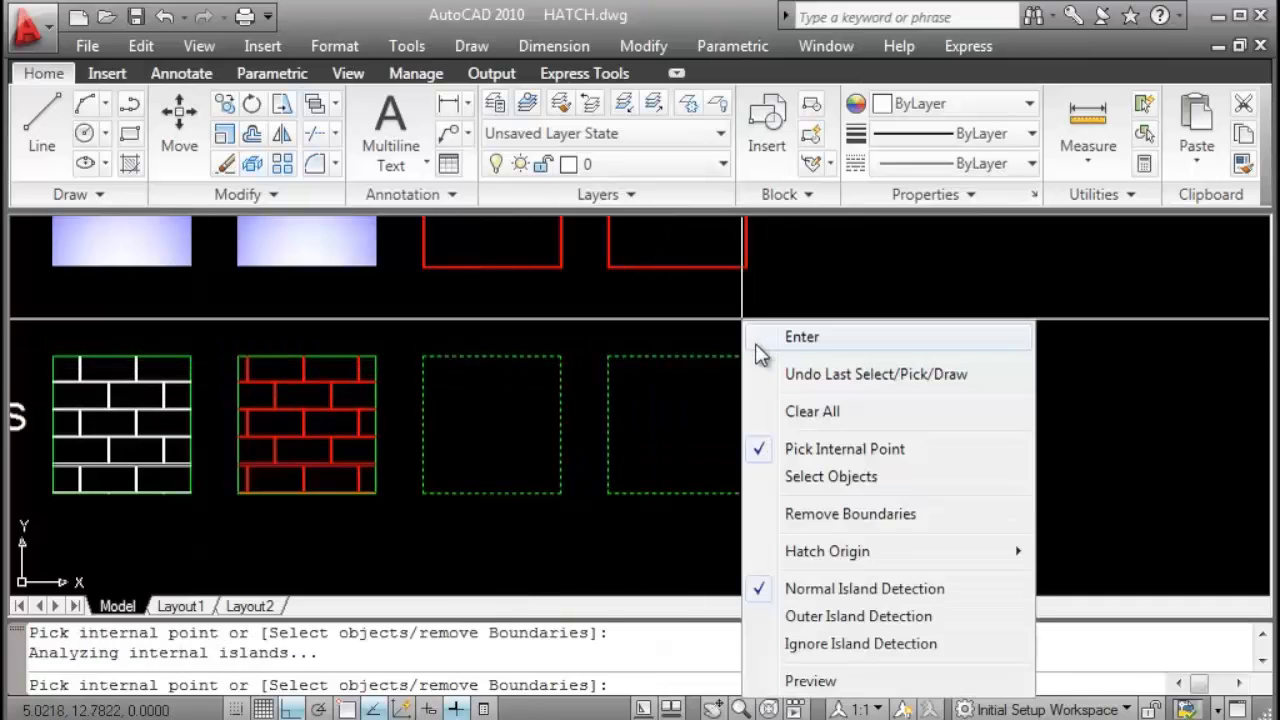
left_click(800, 339)
left_click(420, 711)
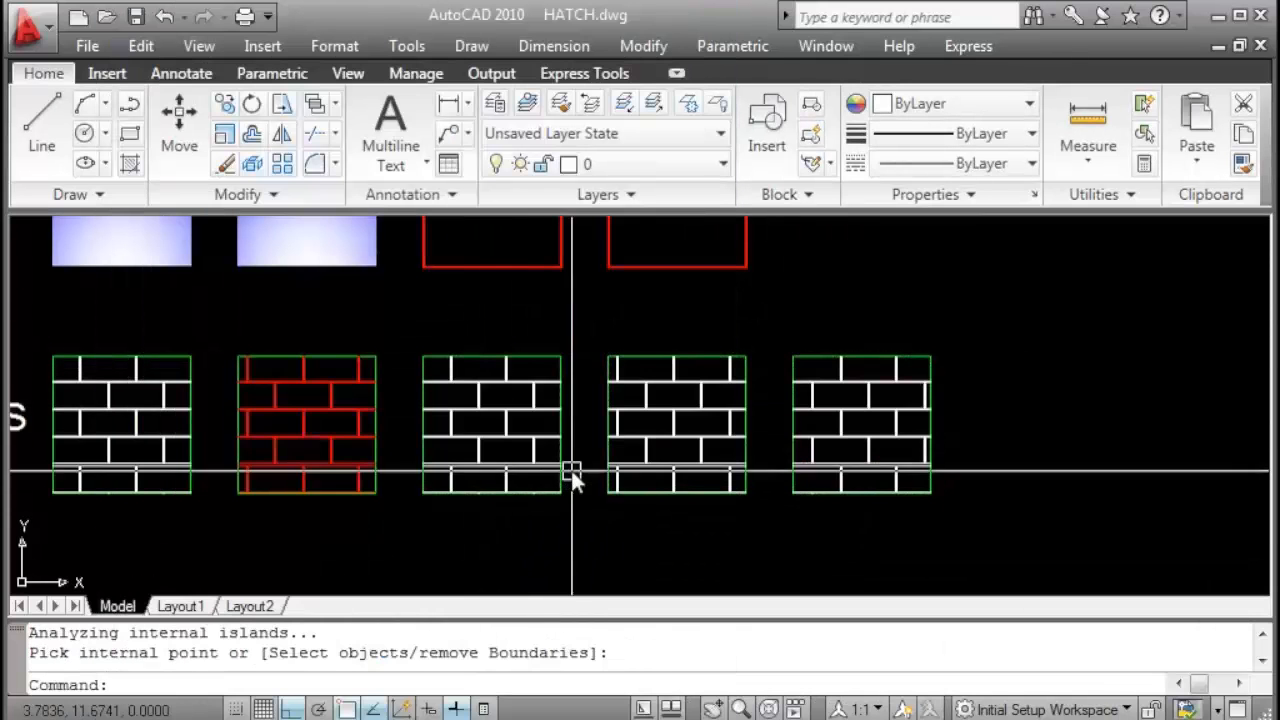
Set the colour of the brick hatch filling the last three squares to Blue.
left_click(500, 451)
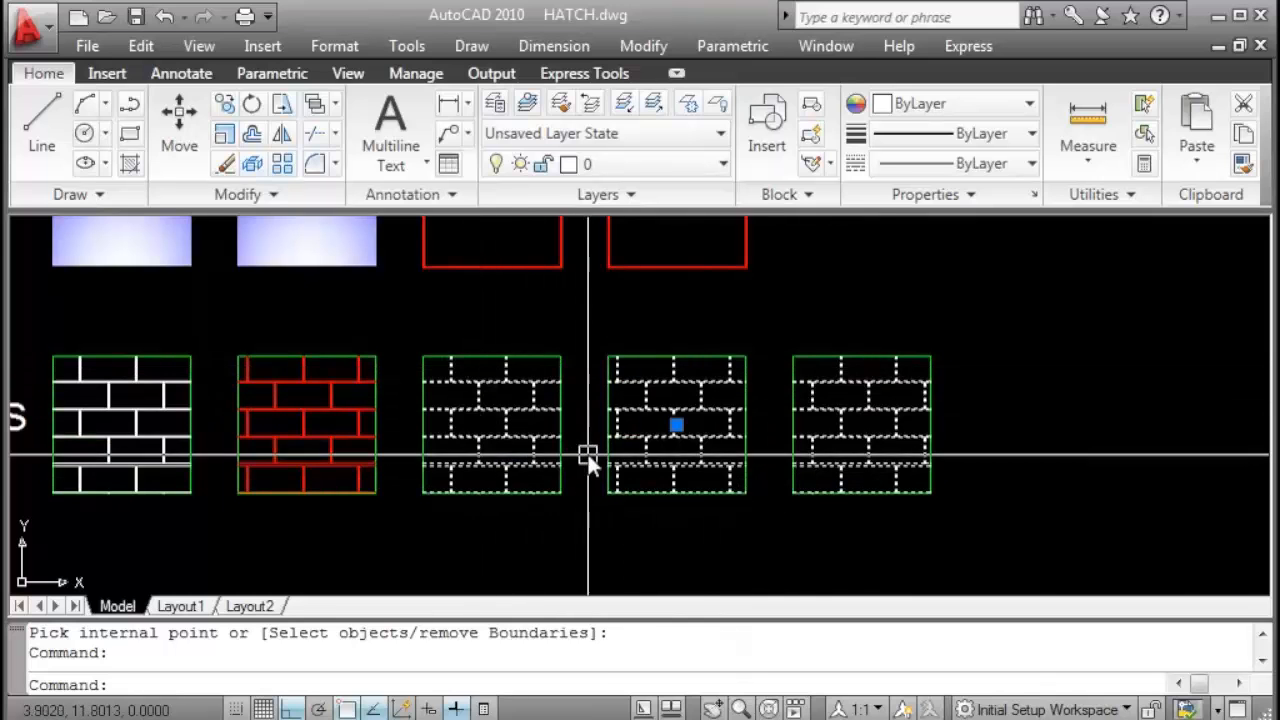
key("Escape")
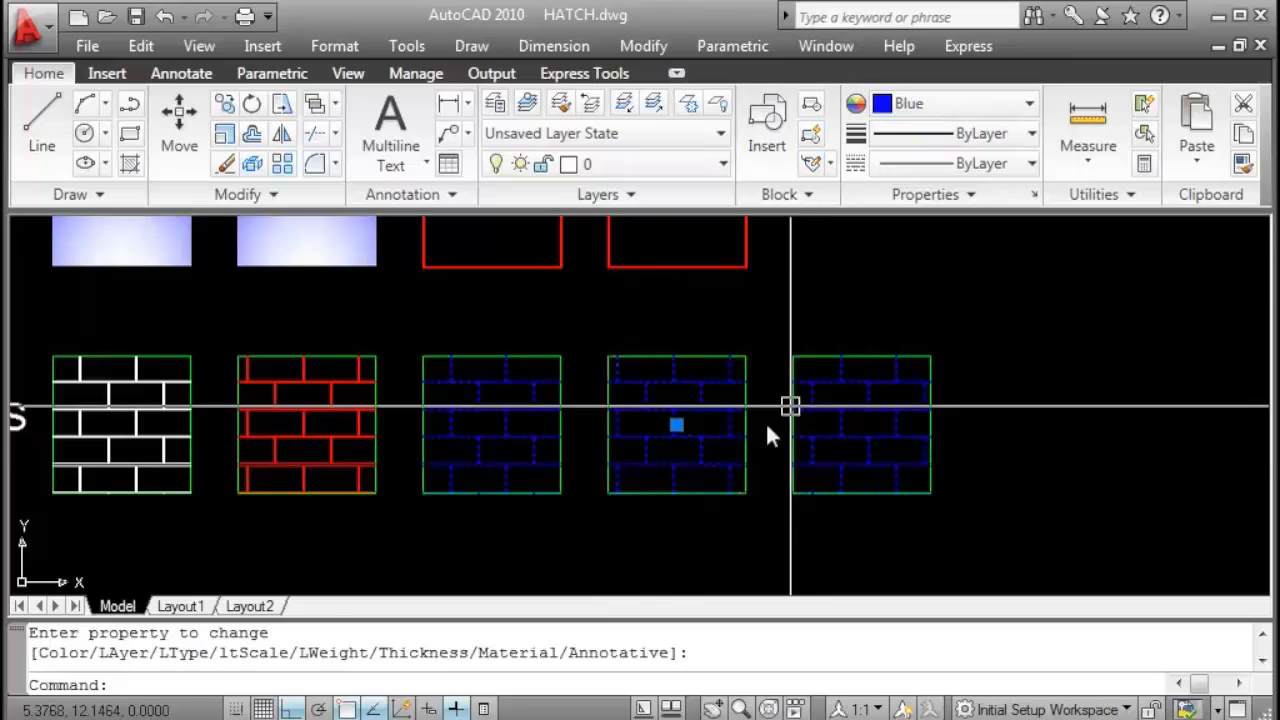
key("Escape")
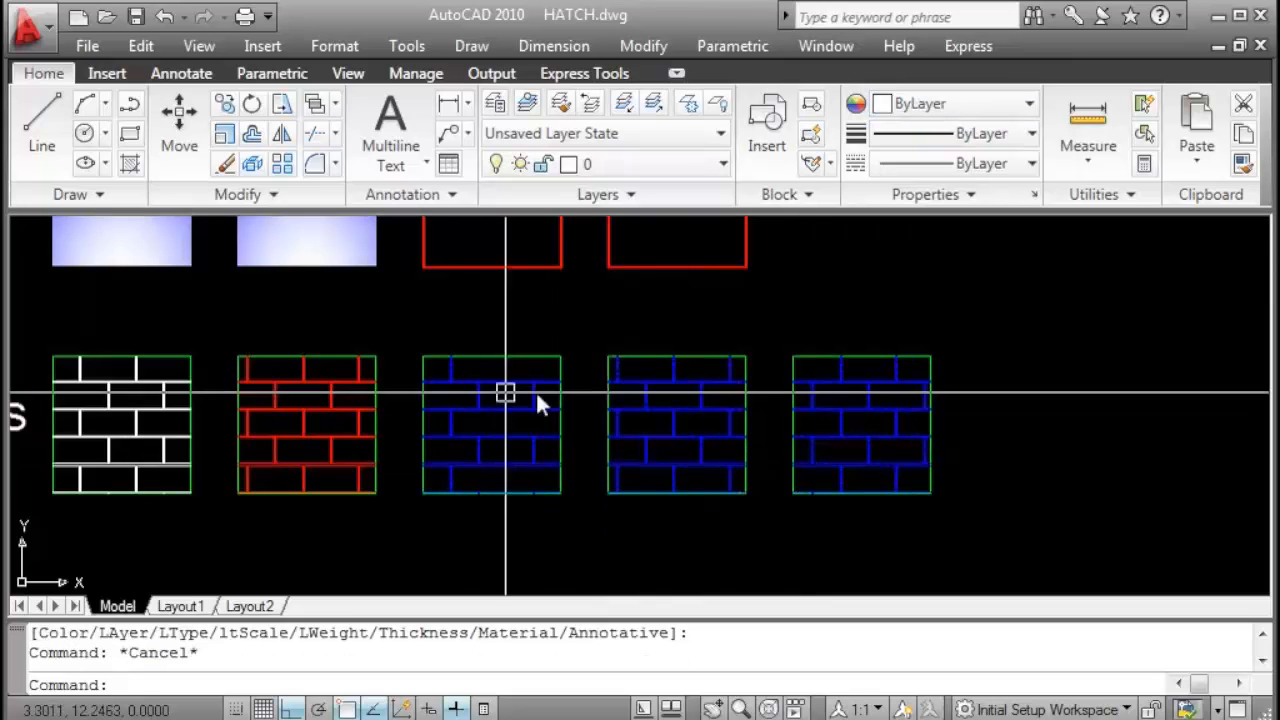
Select the blue brick hatch to check whether it spans the last three squares as a single object.
middle_click_drag(651, 434, 714, 426)
scroll(714, 426, "up", 2)
left_click(754, 349)
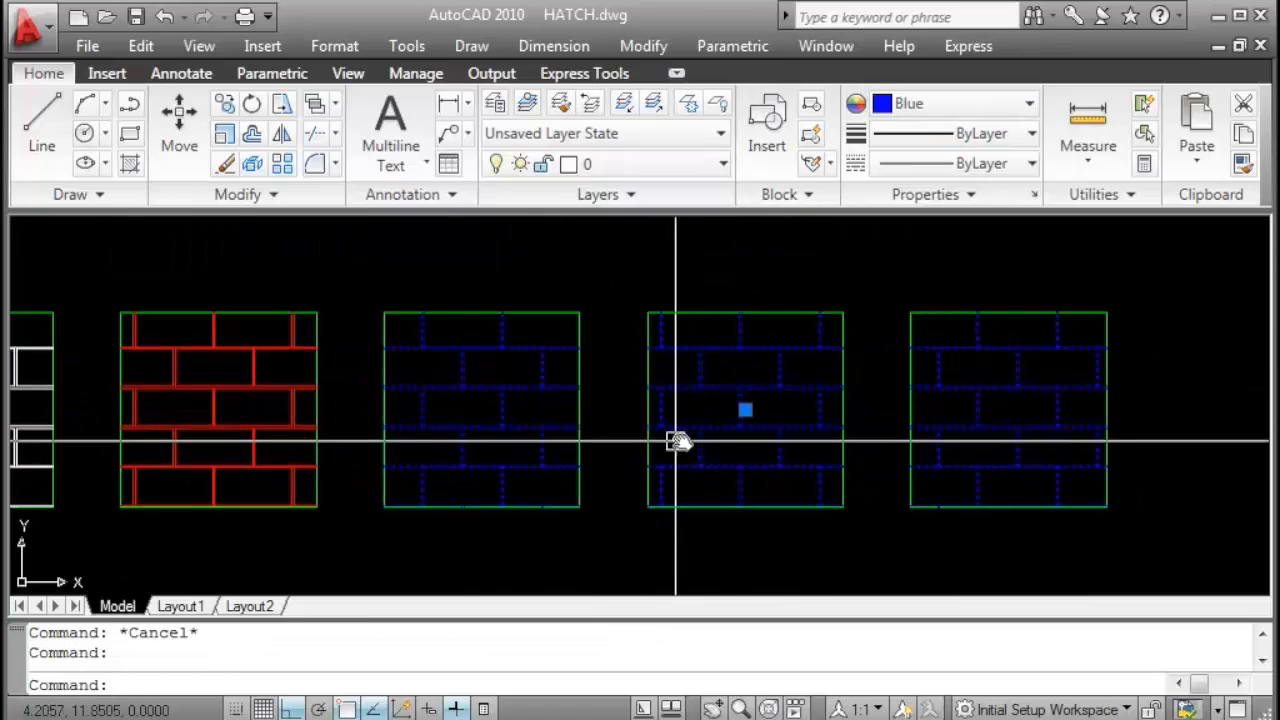
scroll(799, 441, "down", 4)
middle_click_drag(799, 441, 581, 389)
key("Escape")
Stretch the upper-right corner of the row's last square horizontally outward, making its side slanted.
scroll(770, 321, "up", 3)
left_click(770, 318)
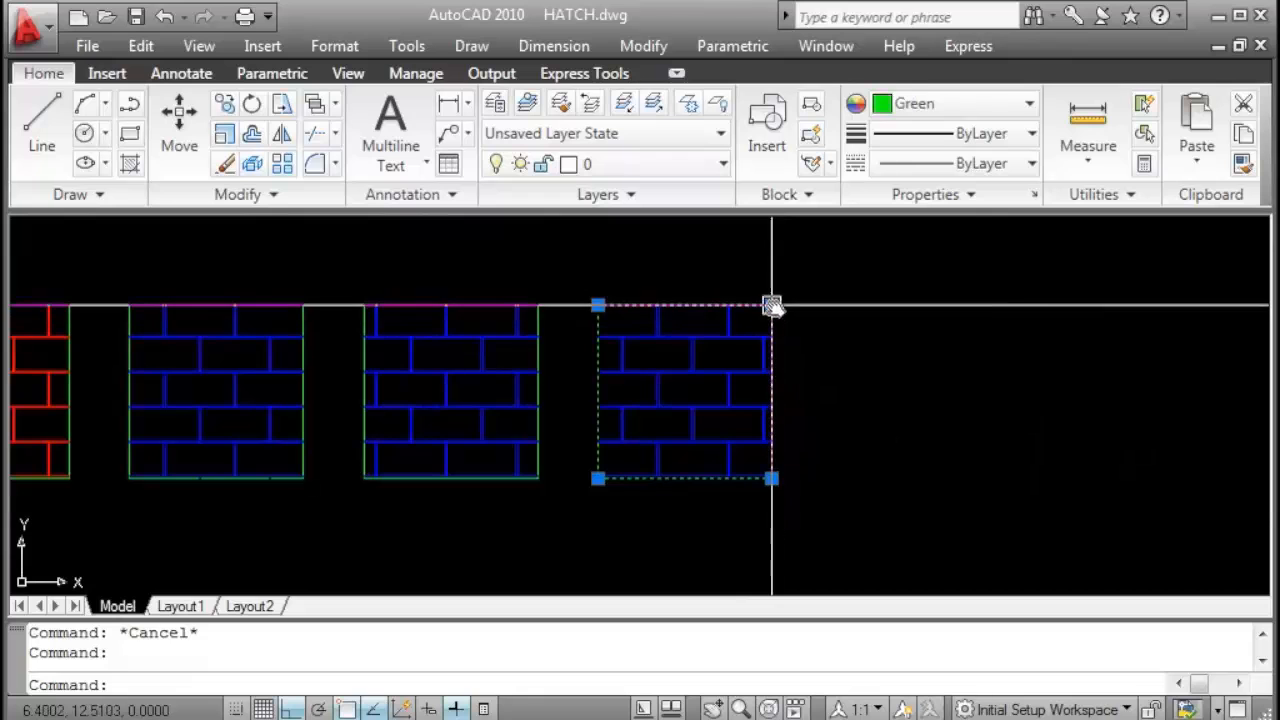
left_click(771, 305)
left_click(906, 305)
key("Escape")
scroll(531, 366, "down", 2)
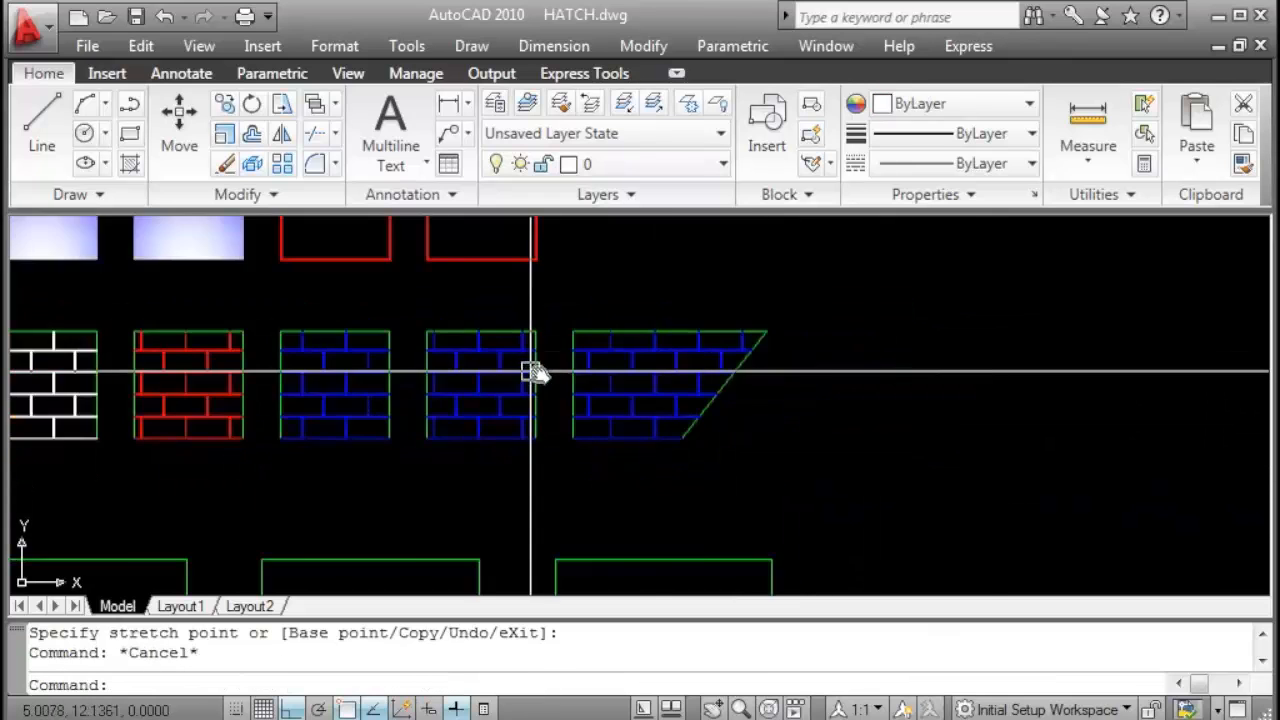
middle_click_drag(531, 366, 663, 383)
scroll(731, 381, "up", 2)
type("h")
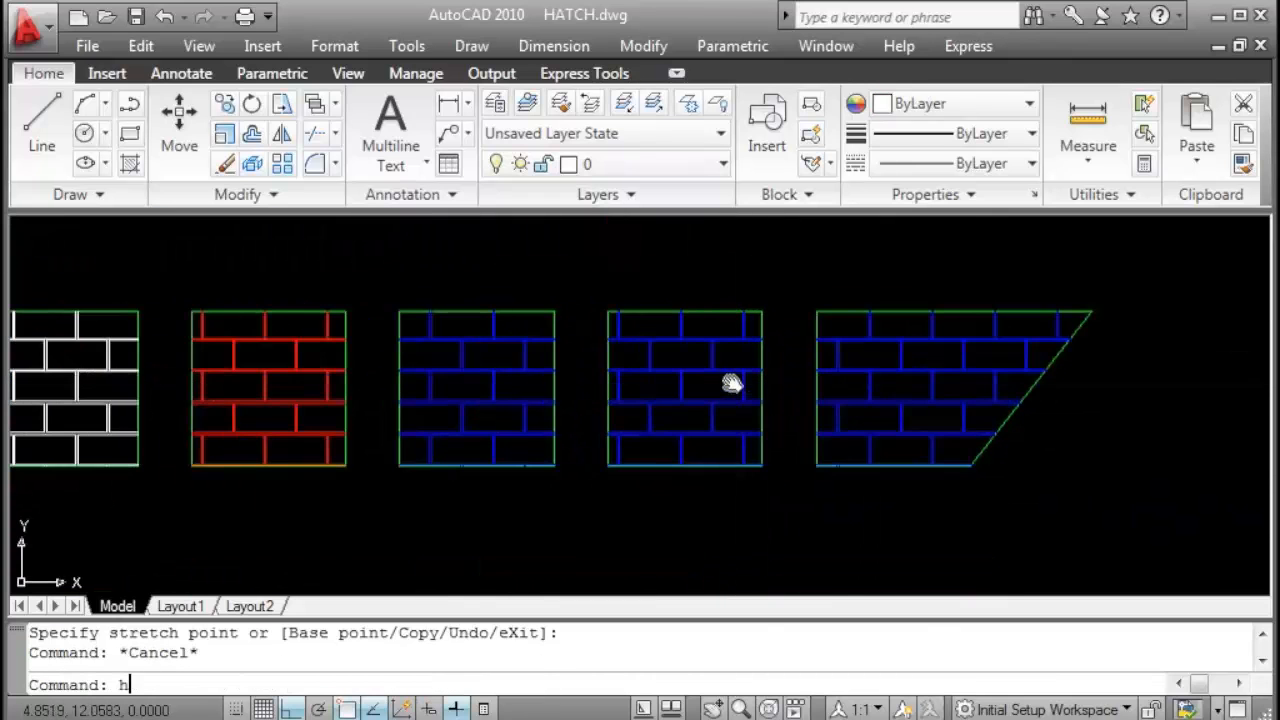
key("Return")
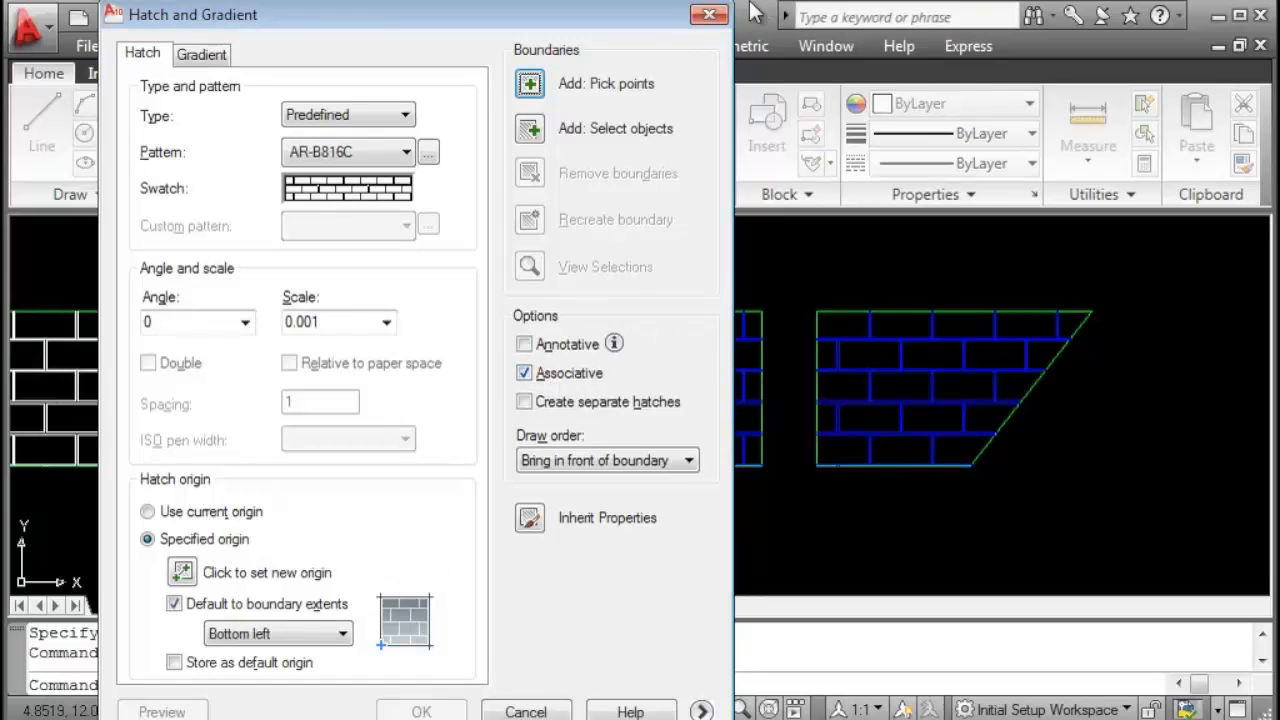
left_click(713, 15)
Erase the blue brick hatch from the last three shapes of the COPIAR PROPIEDADES row.
left_click(815, 403)
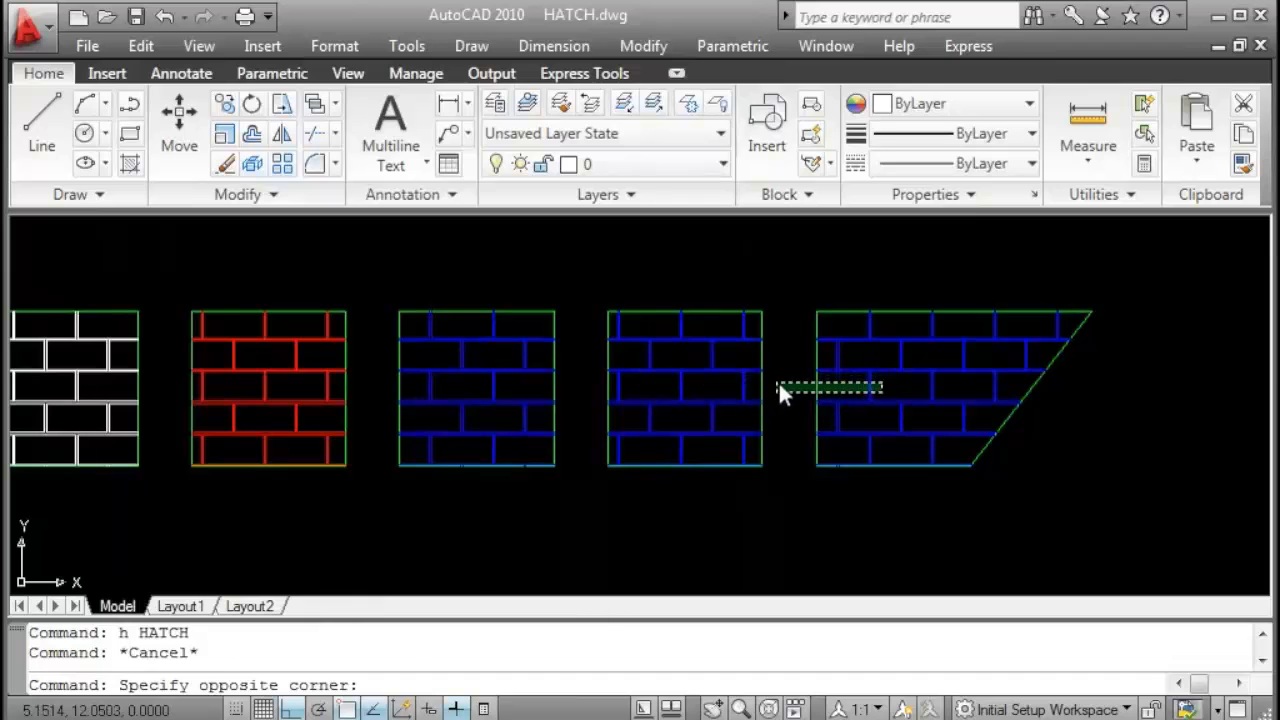
left_click(879, 398)
type("e")
key("Return")
Erase the red and white brick hatches from the first two squares of the COPIAR PROPIEDADES row.
left_click(297, 405)
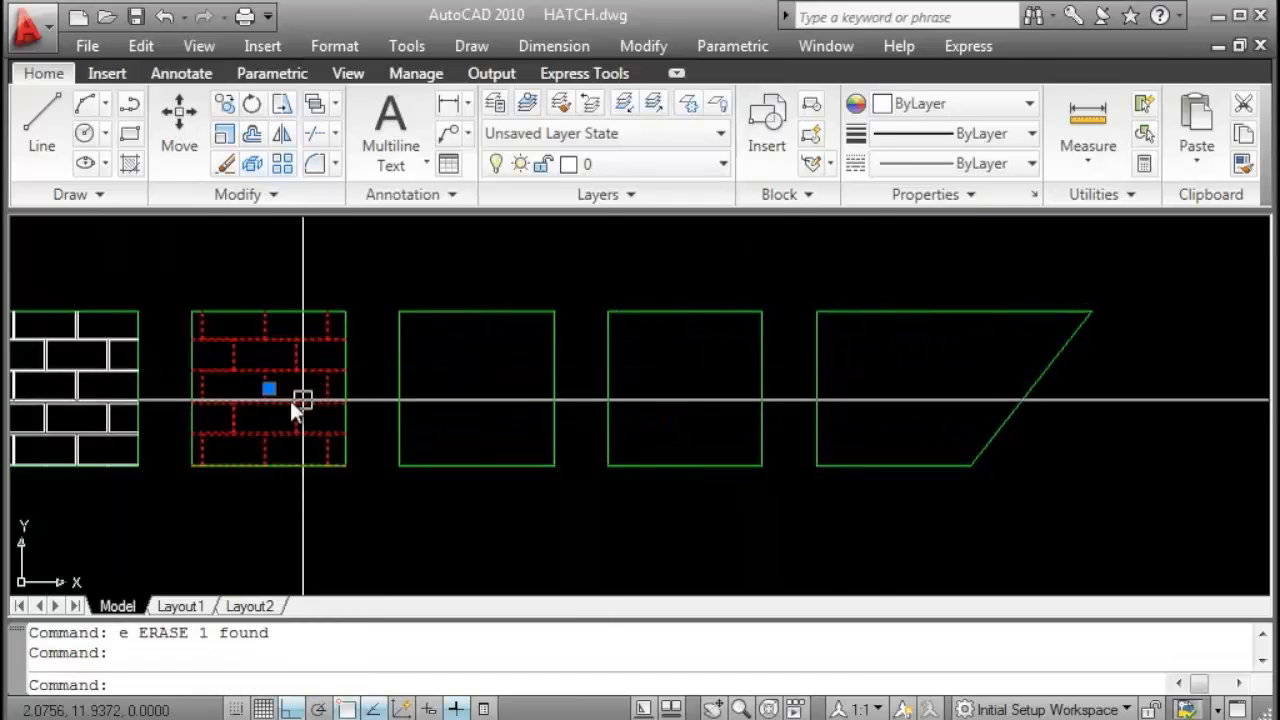
scroll(300, 400, "down", 8)
middle_click_drag(296, 398, 477, 391)
scroll(422, 393, "up", 3)
left_click(381, 394)
type("e")
key("Return")
key("Escape")
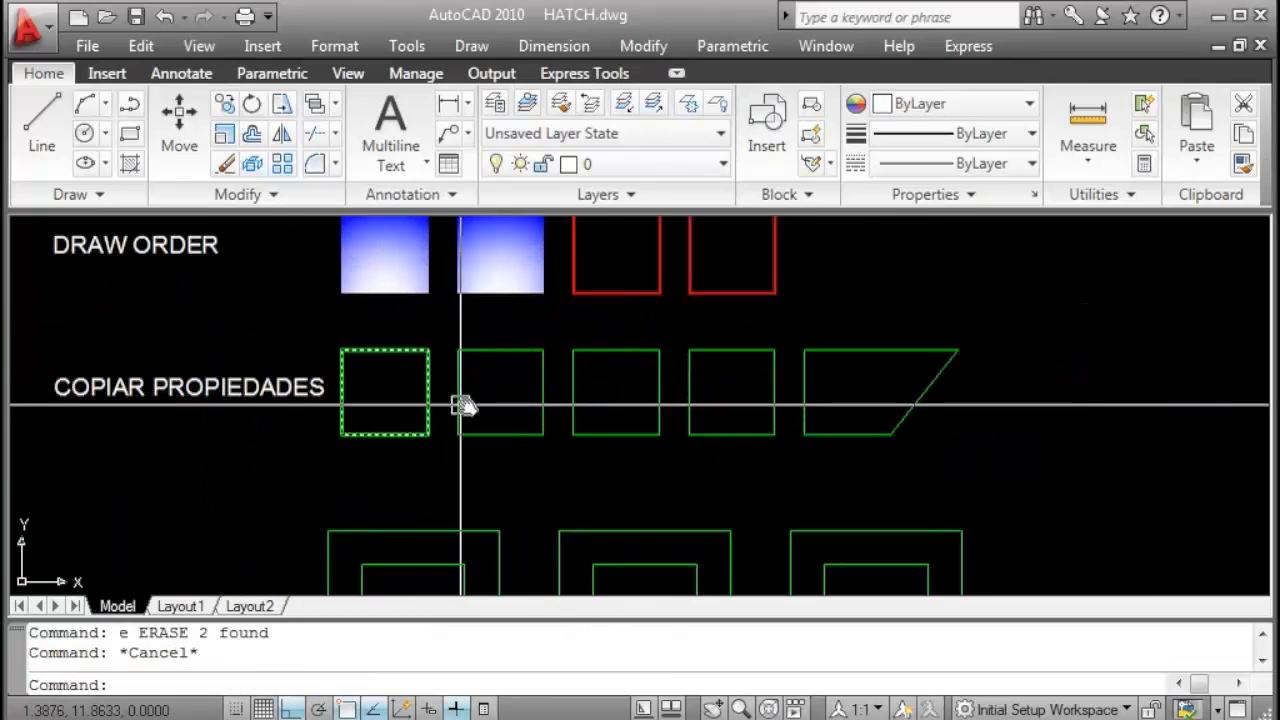
Start a brick hatch with the draw order Send to back, picking the first gradient square of the DRAW ORDER row as its area.
scroll(463, 405, "down", 3)
scroll(471, 383, "up", 6)
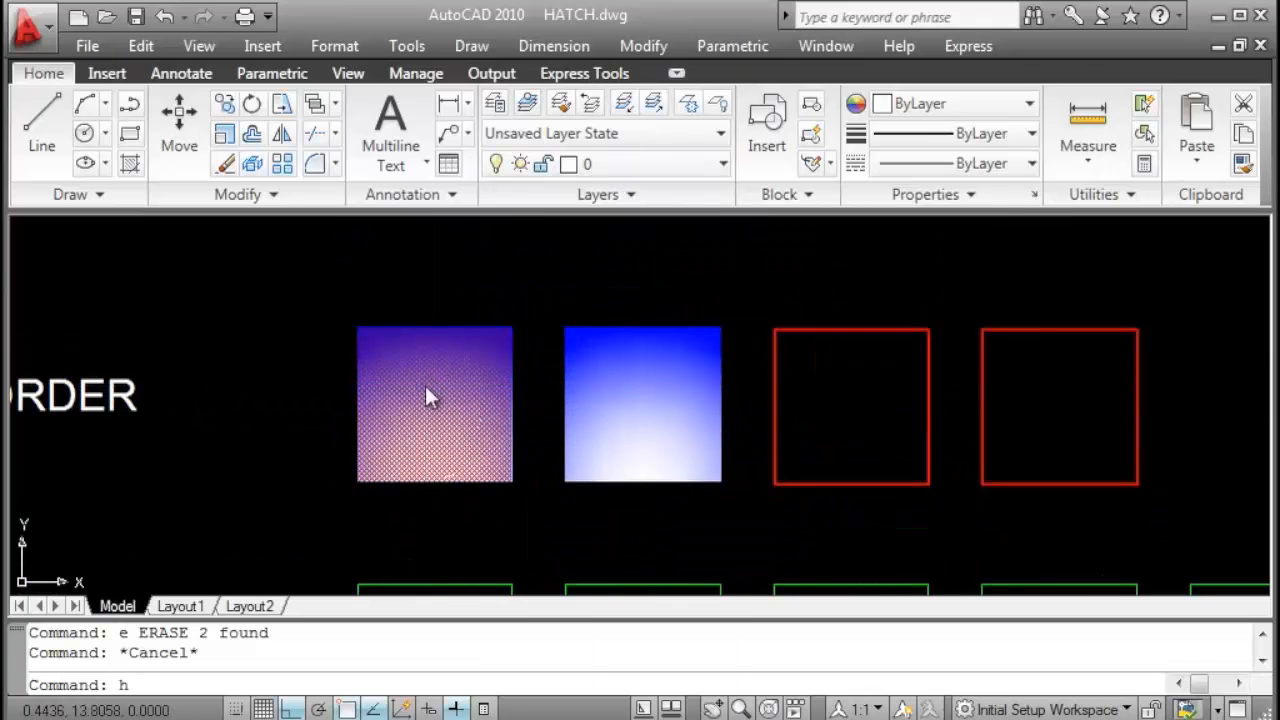
key("Return")
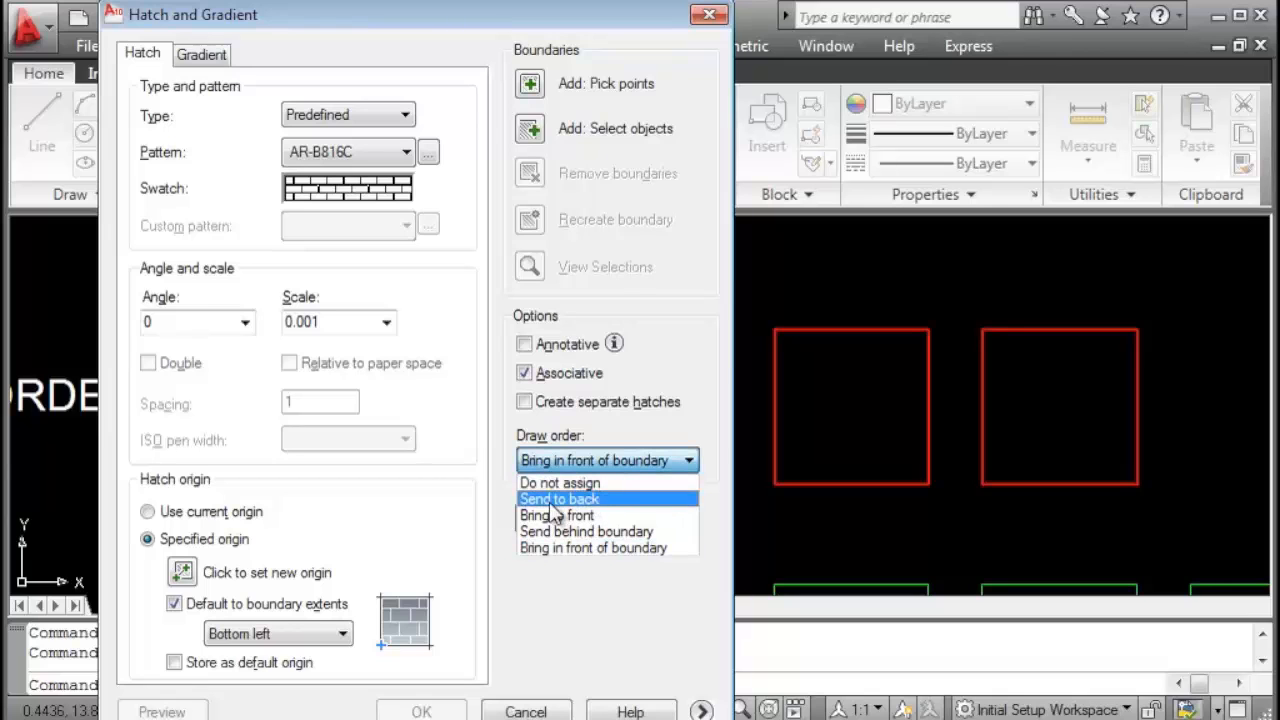
left_click(584, 499)
left_click(530, 83)
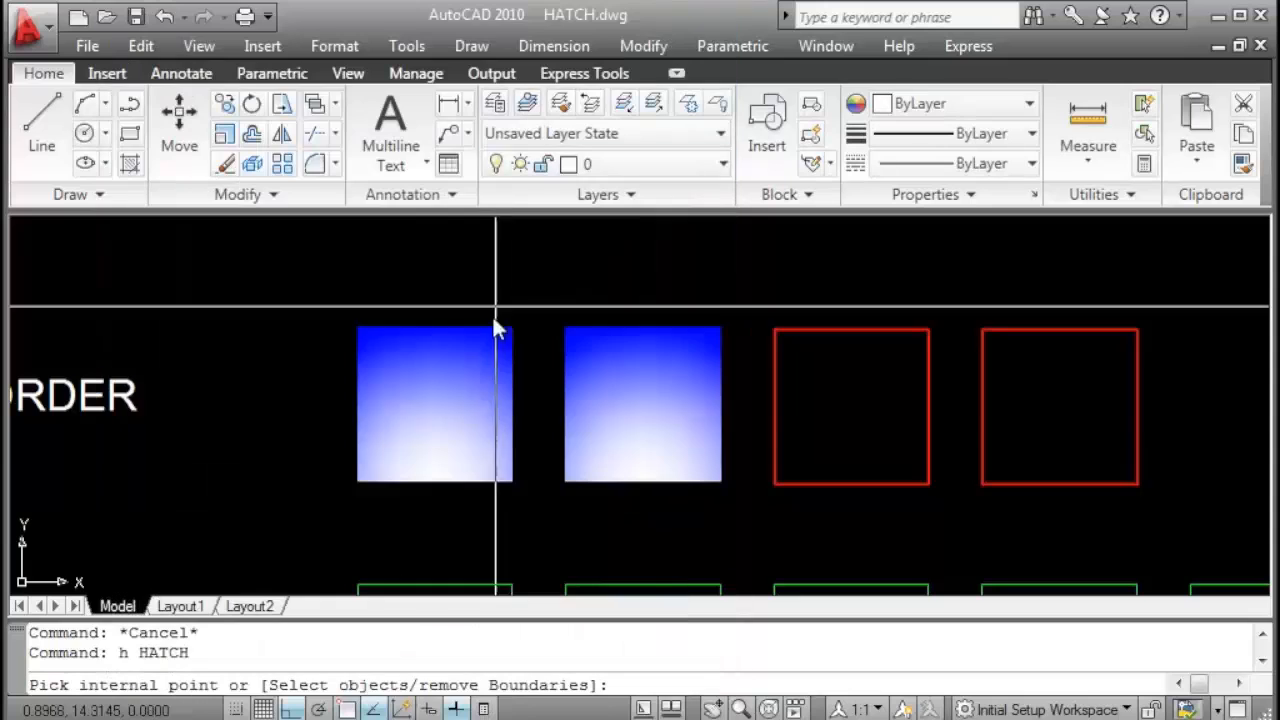
left_click(423, 434)
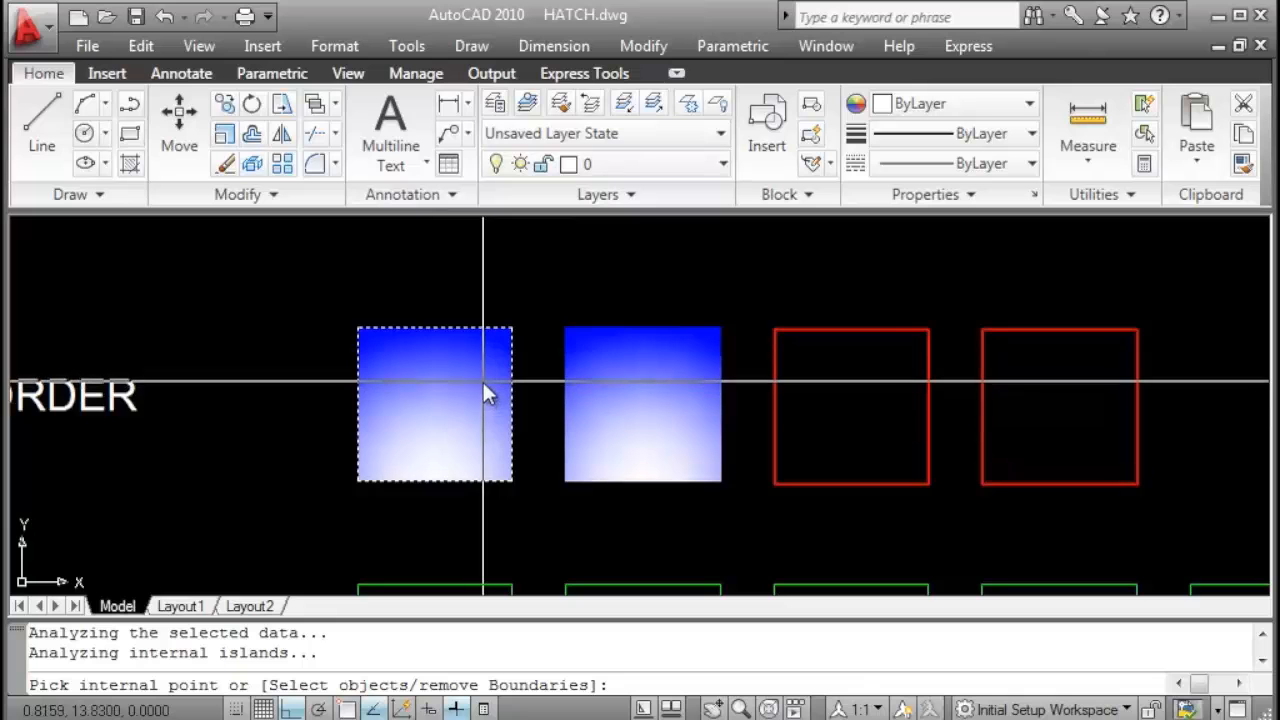
right_click(412, 415)
left_click(480, 430)
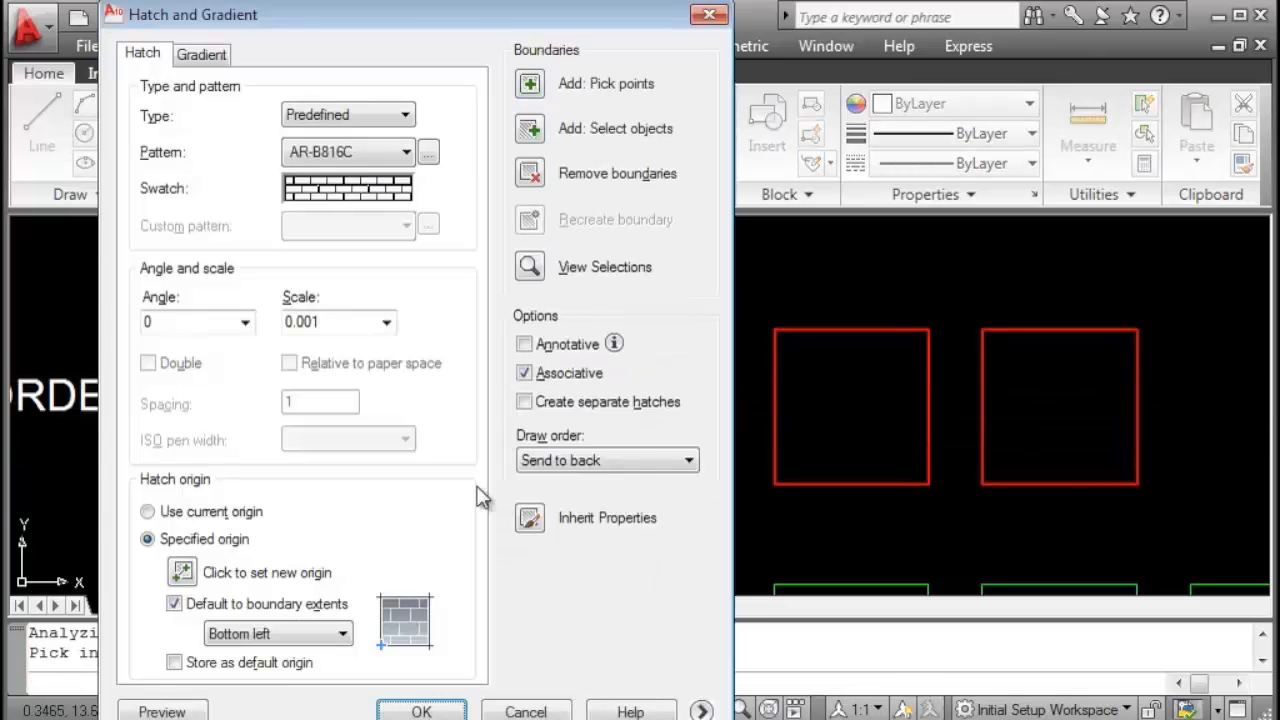
Preview and accept the Send to back hatch, and select the gradient fill in the first square.
left_click(160, 710)
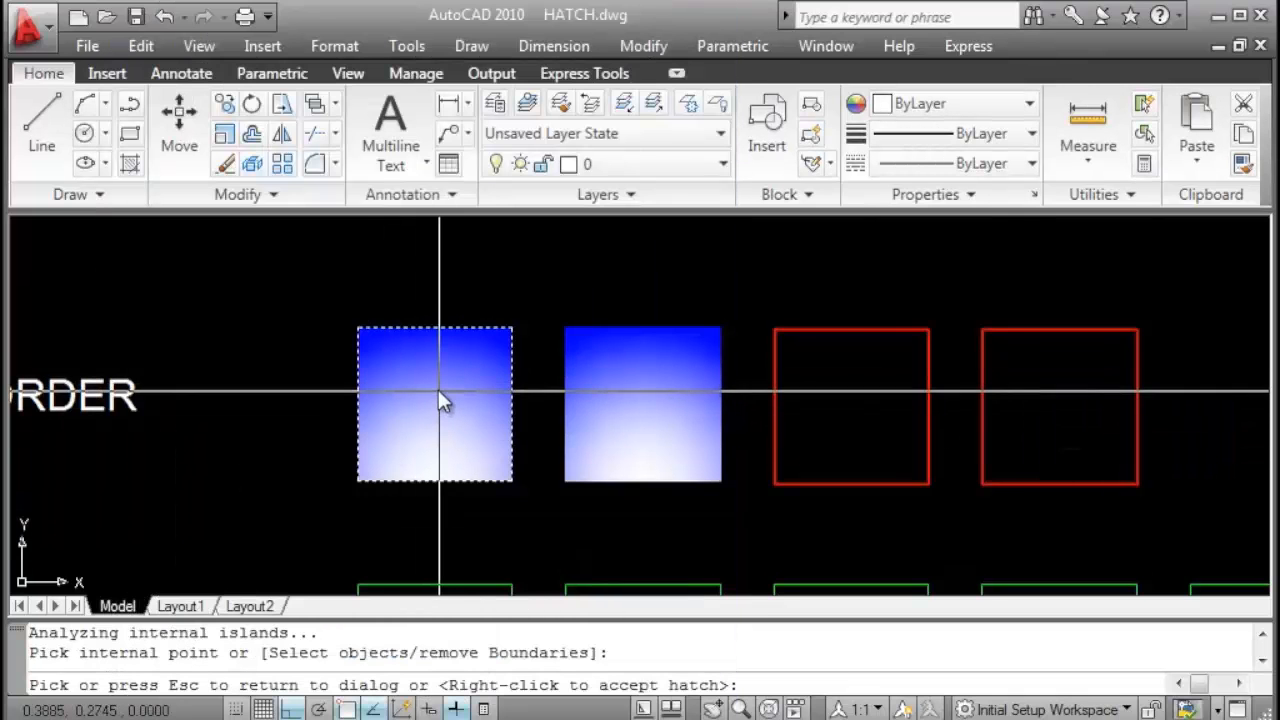
middle_click_drag(468, 468, 590, 462)
scroll(569, 409, "up", 2)
right_click(568, 400)
left_click(571, 374)
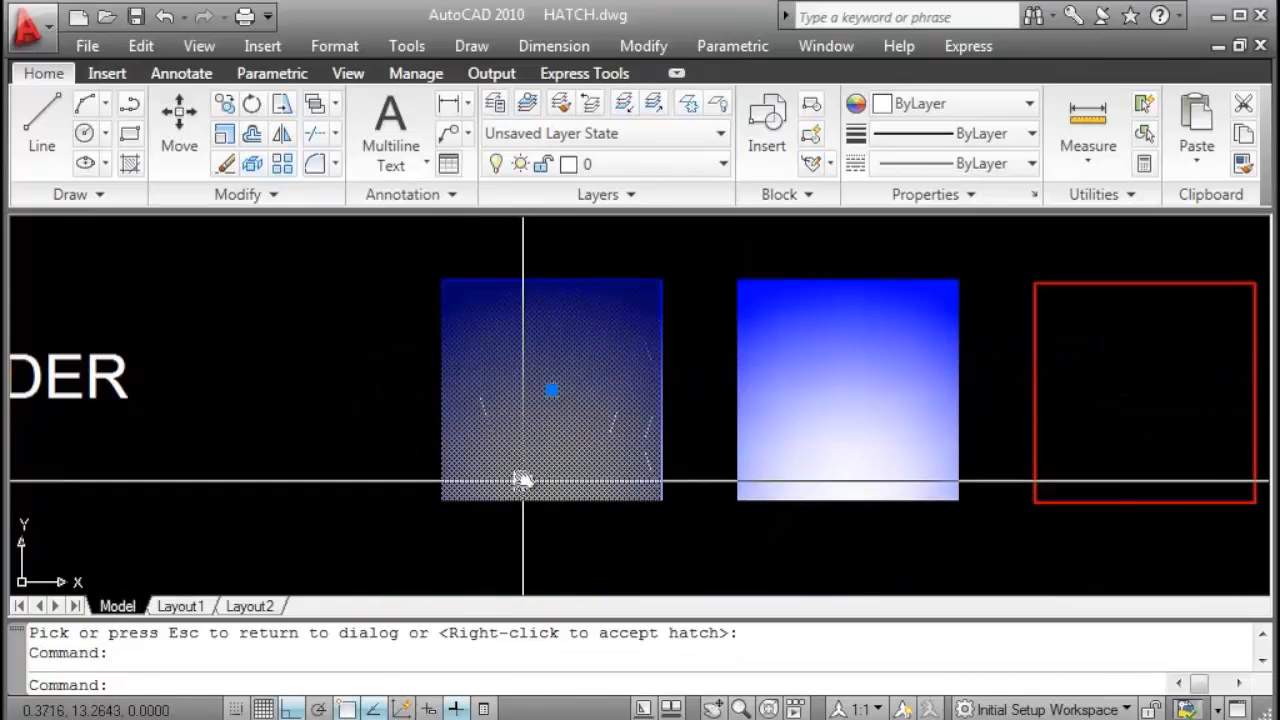
Move the selected gradient fill horizontally off the brick hatch, into the empty space beside the DRAW ORDER label.
type("m")
key("Return")
left_click(540, 522)
left_click(271, 522)
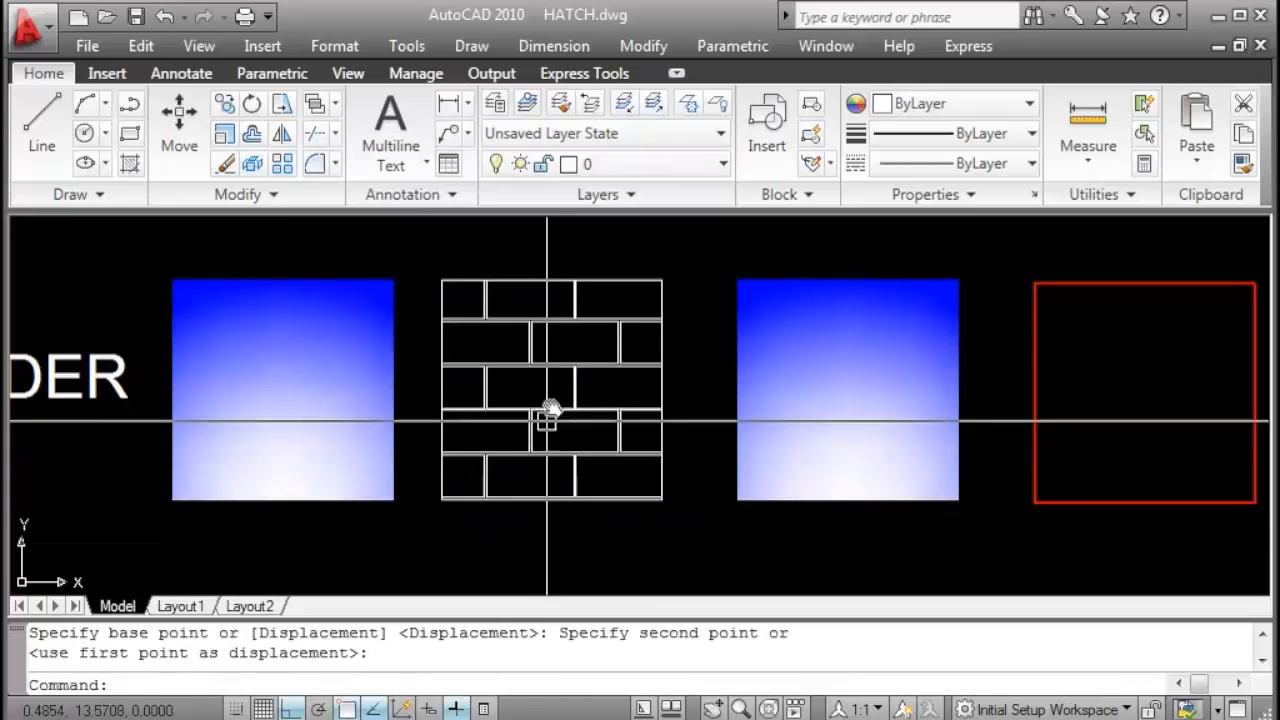
left_click(538, 410)
key("Escape")
Move the gradient fill back toward the first DRAW ORDER square so that it covers only part of the brick hatch.
left_click(406, 434)
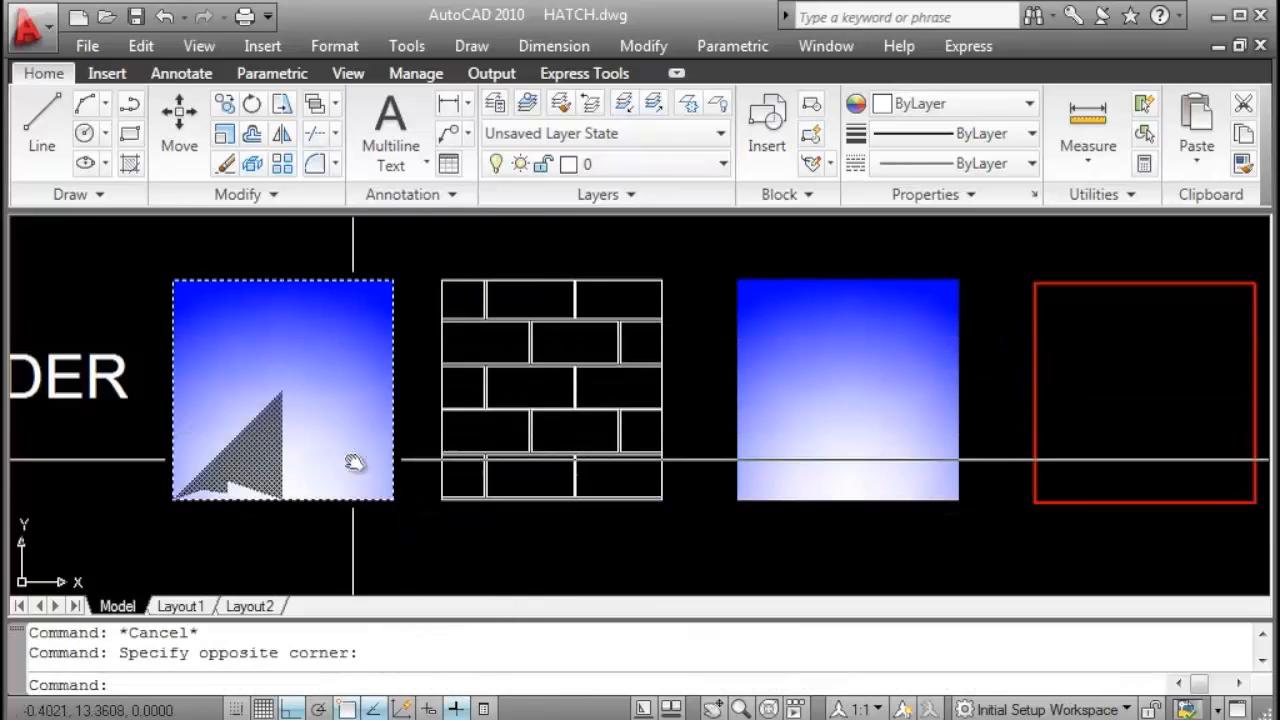
left_click(349, 534)
type("m")
key("Return")
left_click(358, 551)
left_click(445, 545)
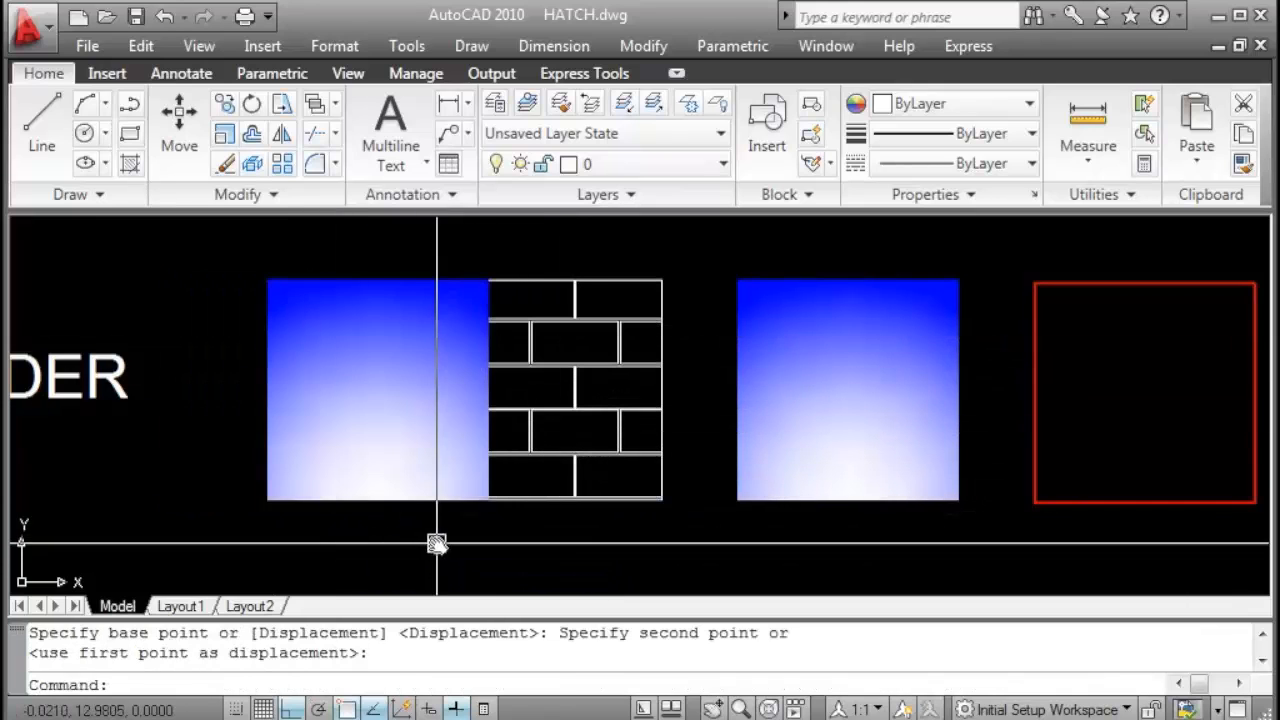
key("Escape")
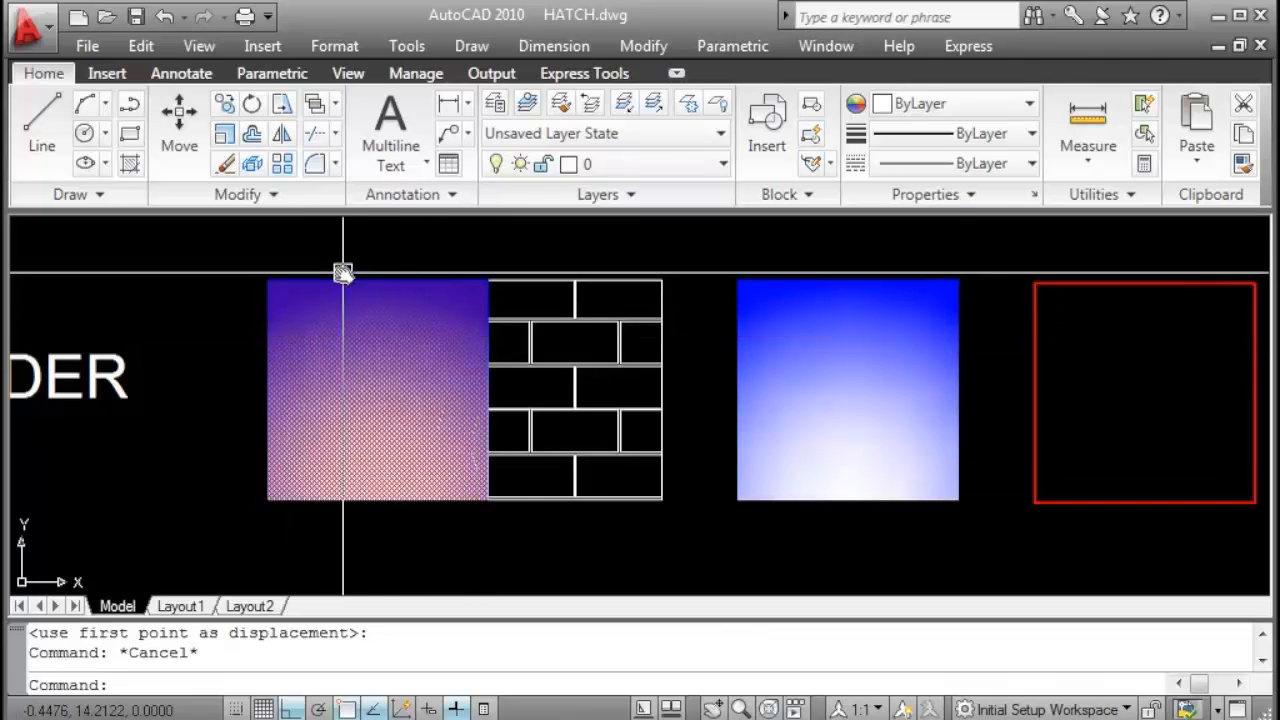
left_click(300, 330)
key("Escape")
Hatch the second gradient square of the DRAW ORDER row with the AR-B816C brick pattern, using the draw order Bring to front.
middle_click_drag(368, 410, 26, 408)
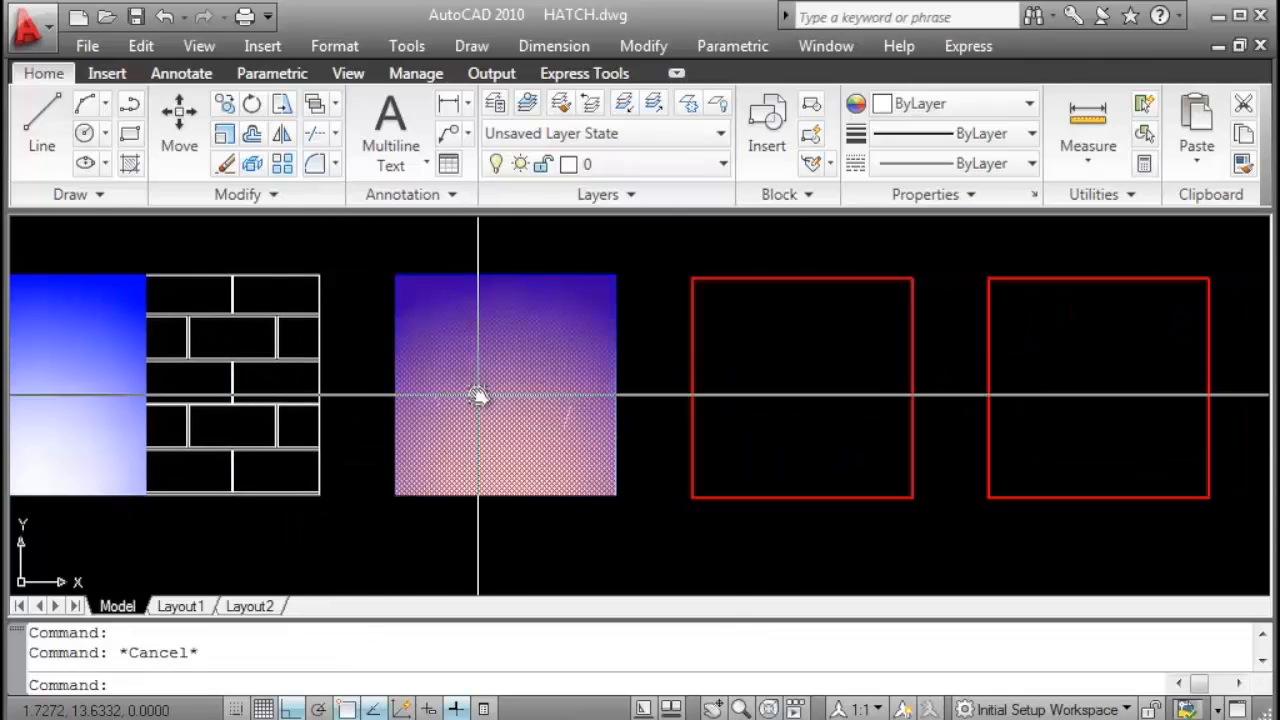
type("h")
key("Return")
left_click(677, 460)
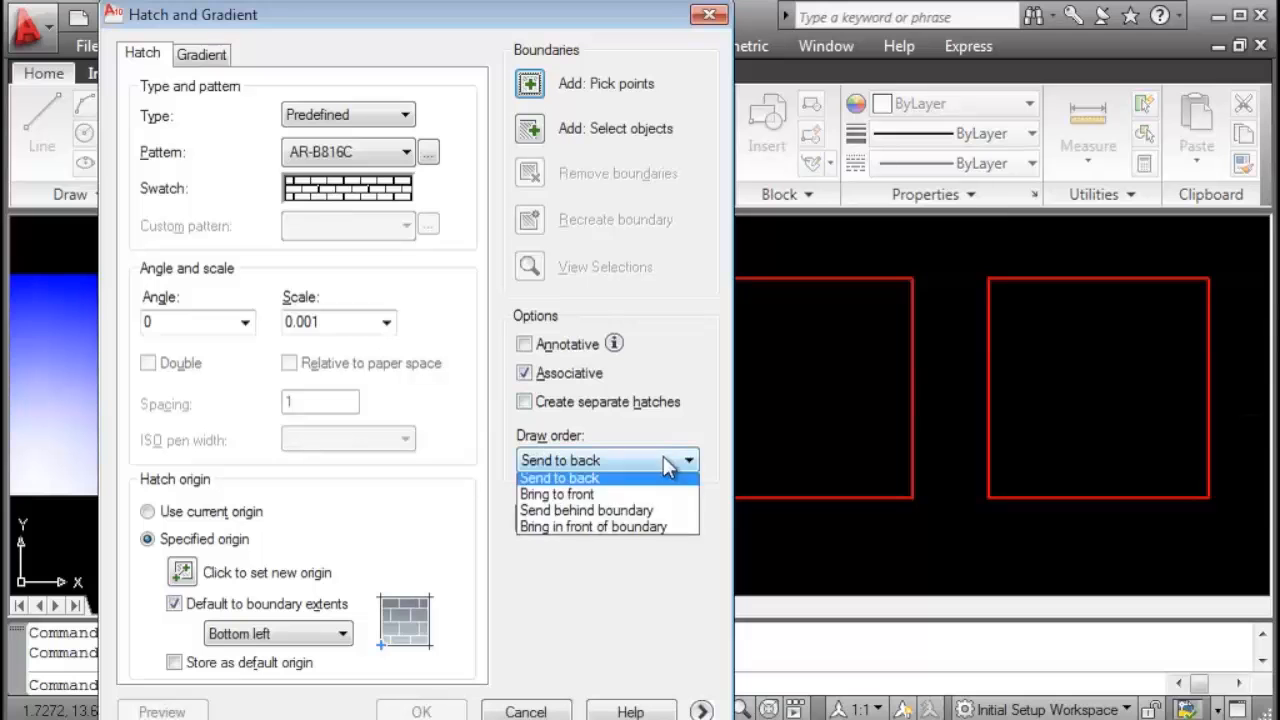
left_click(609, 517)
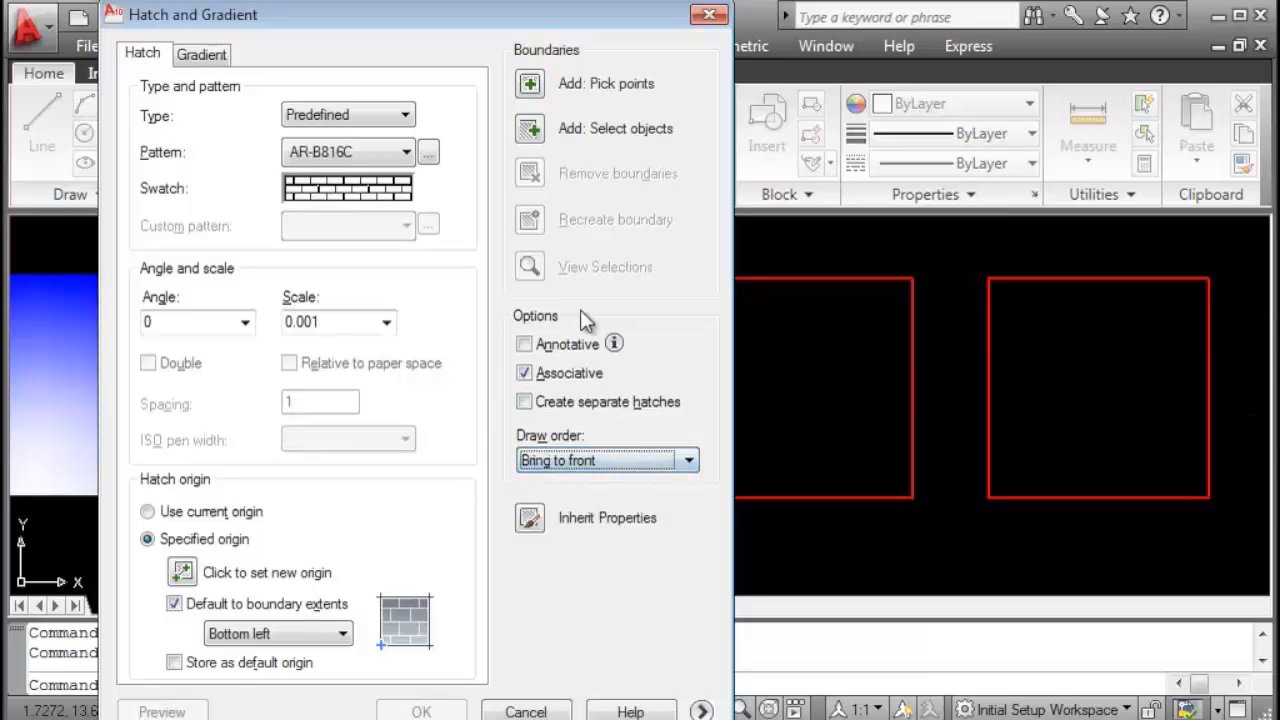
left_click(529, 84)
left_click(506, 353)
right_click(514, 372)
left_click(522, 386)
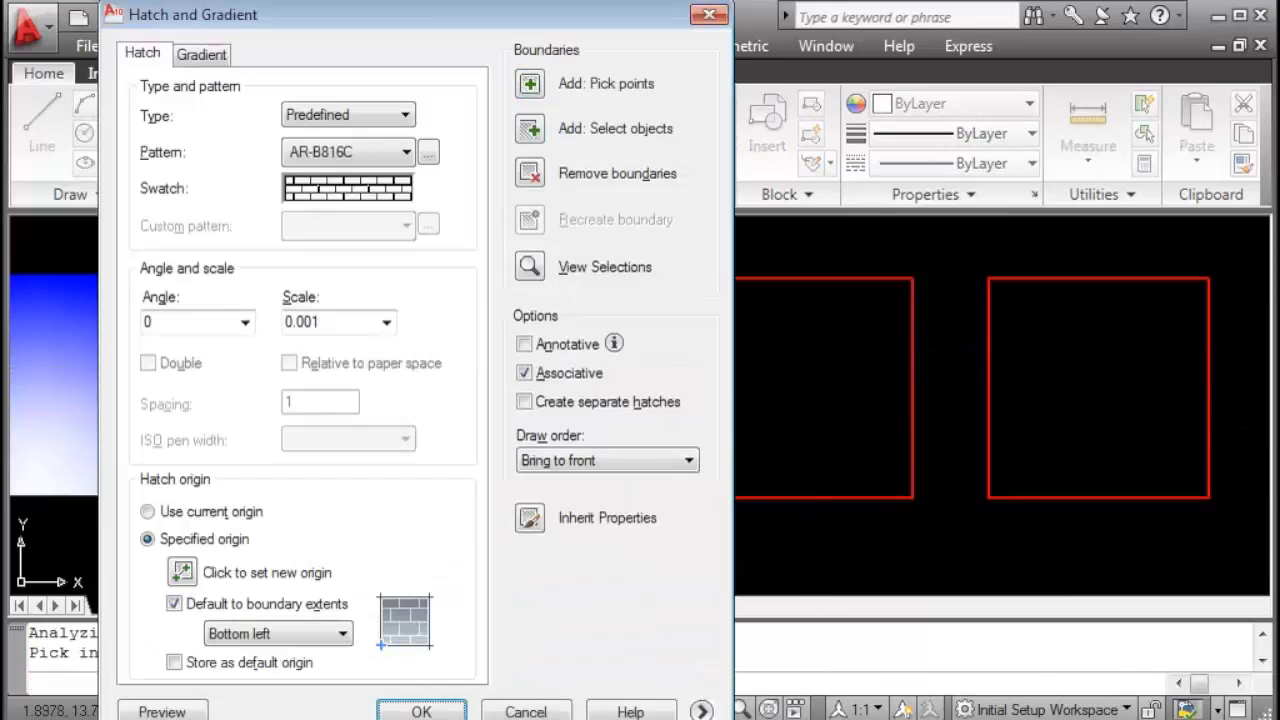
left_click(162, 711)
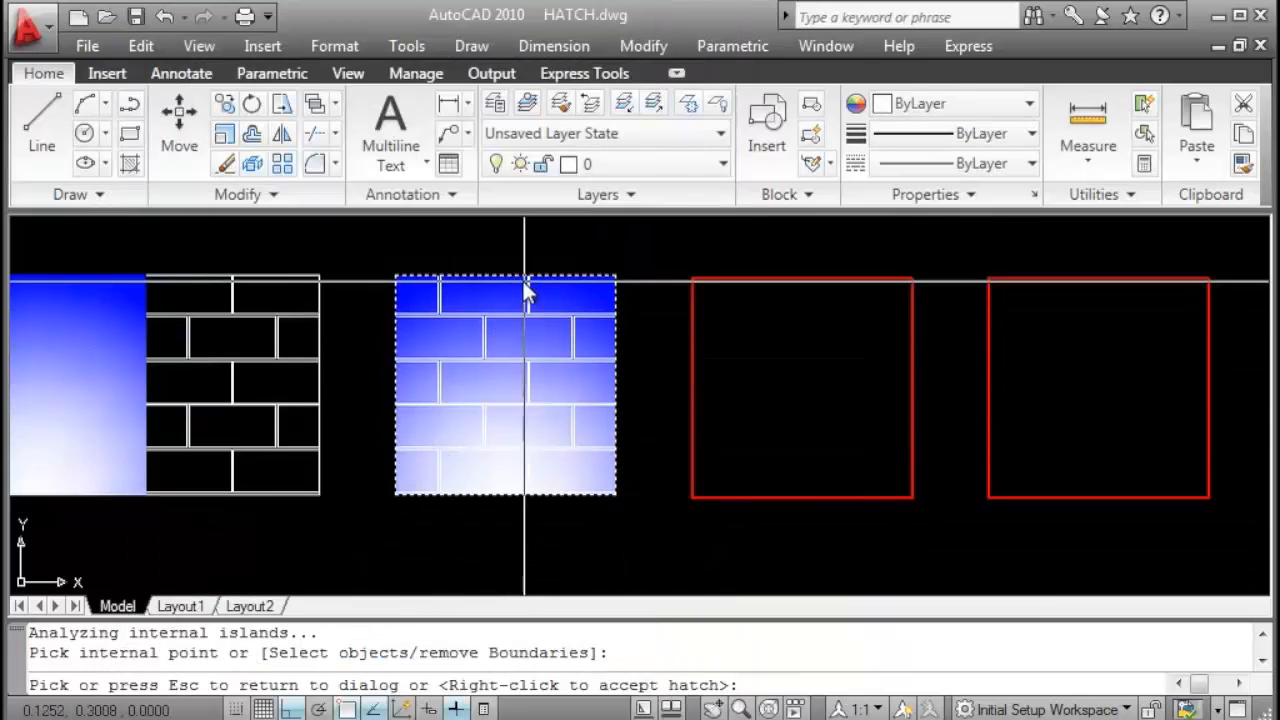
right_click(510, 326)
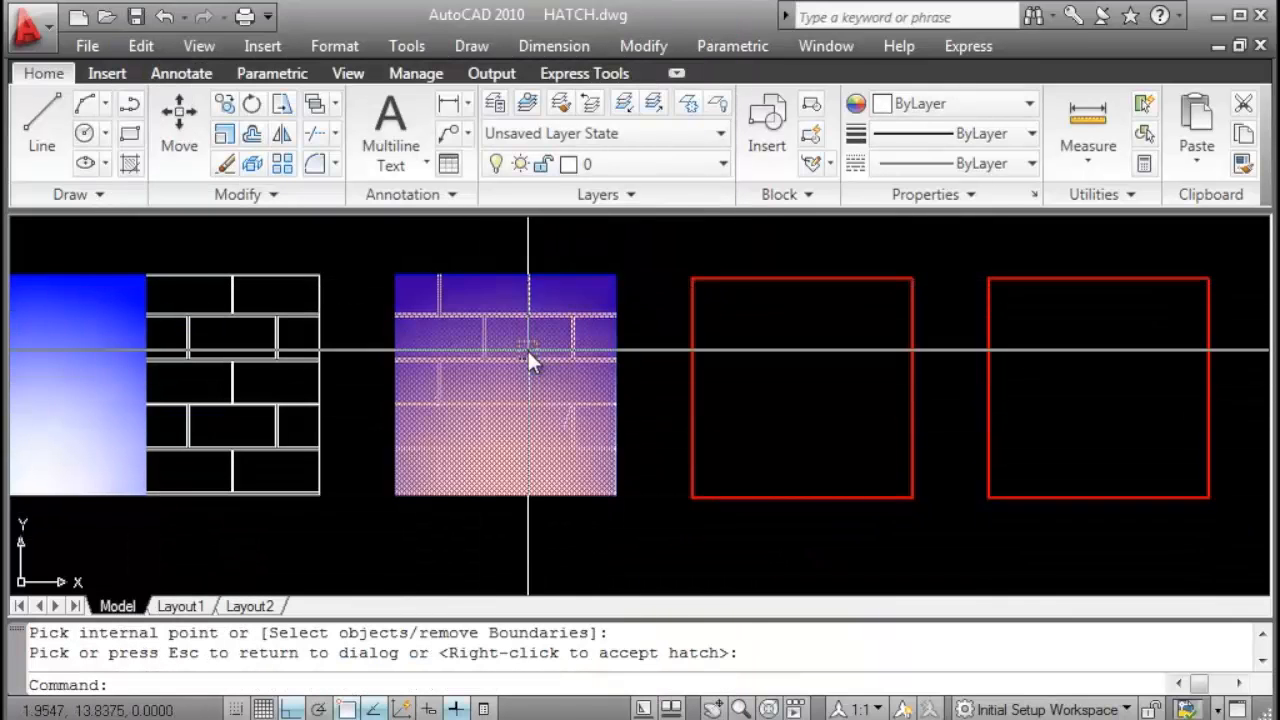
scroll(527, 350, "down", 2)
mouse_move(538, 376)
middle_mouse_down()
mouse_move(486, 366)
mouse_move(429, 391)
middle_mouse_up()
scroll(429, 391, "up", 2)
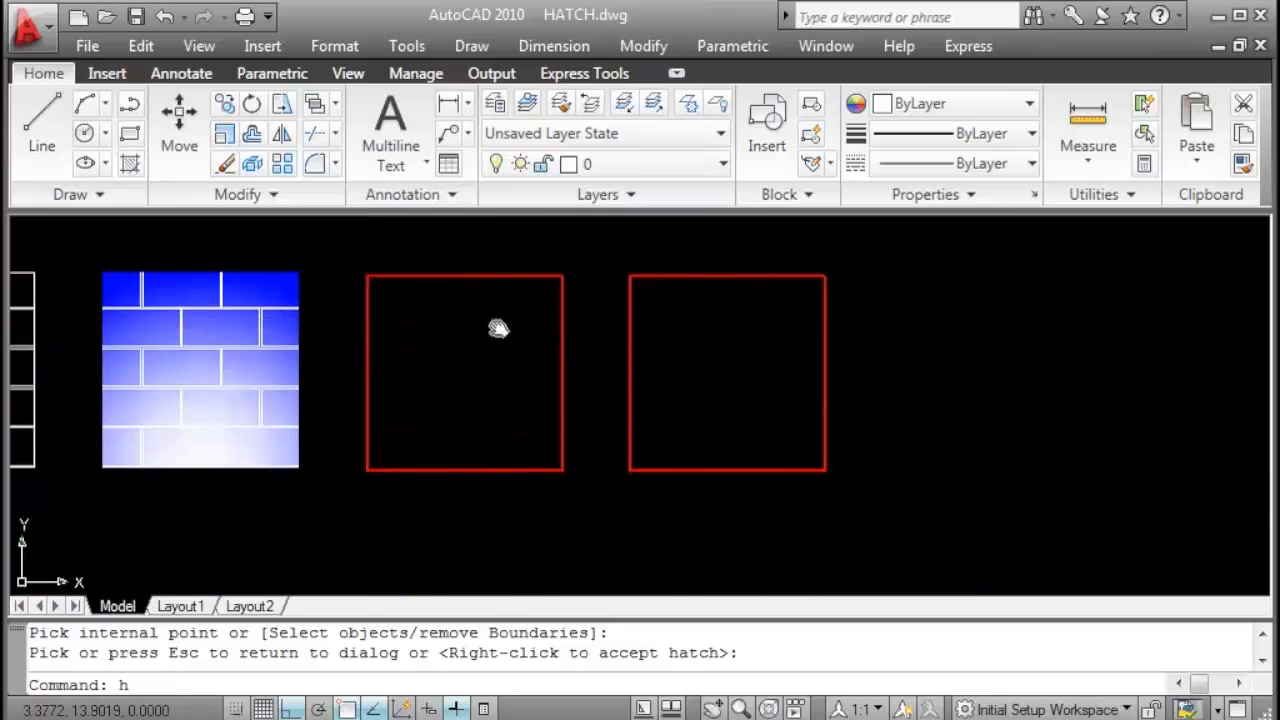
key("Return")
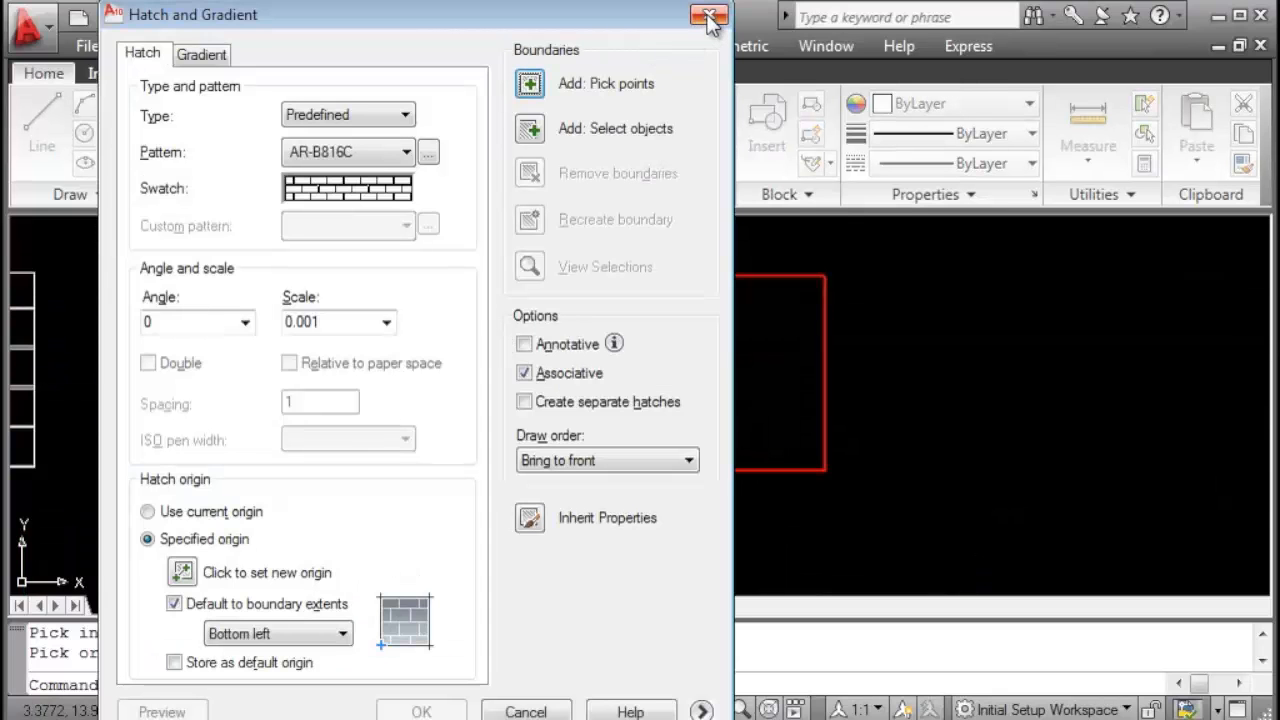
mouse_move(595, 21)
left_mouse_down()
mouse_move(645, 53)
mouse_move(485, 16)
mouse_move(563, 12)
left_mouse_up()
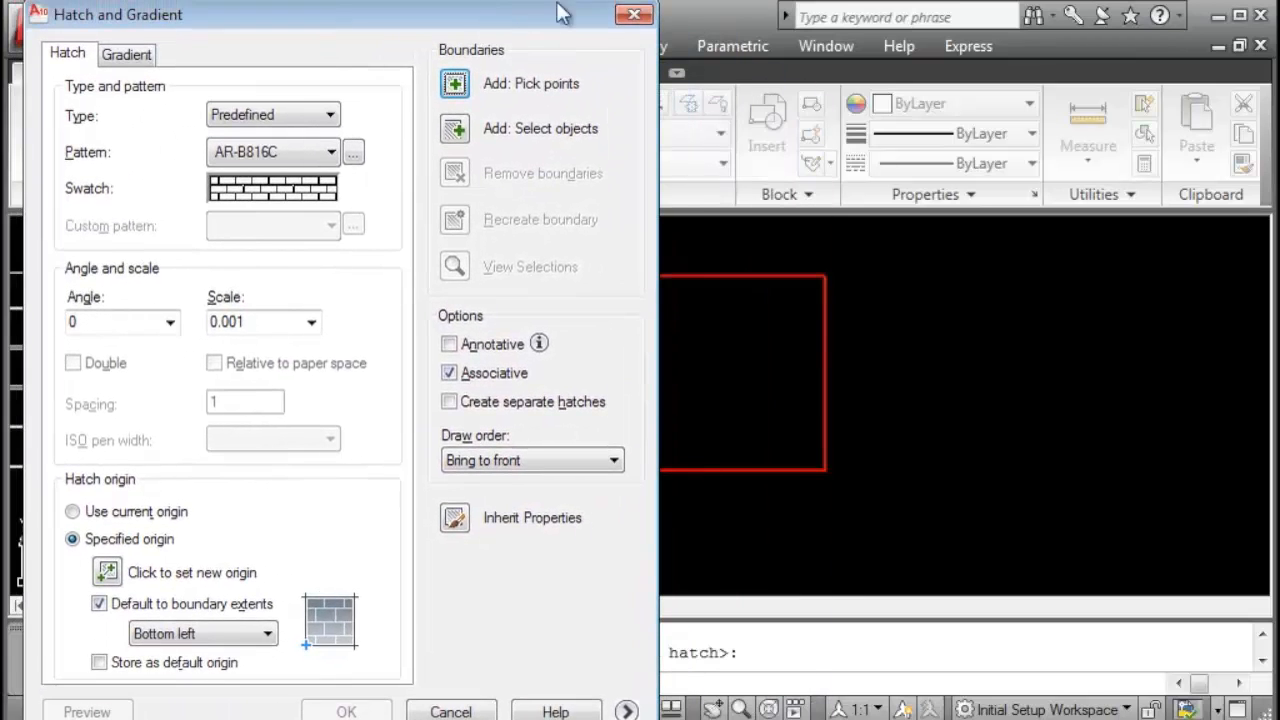
left_click(635, 15)
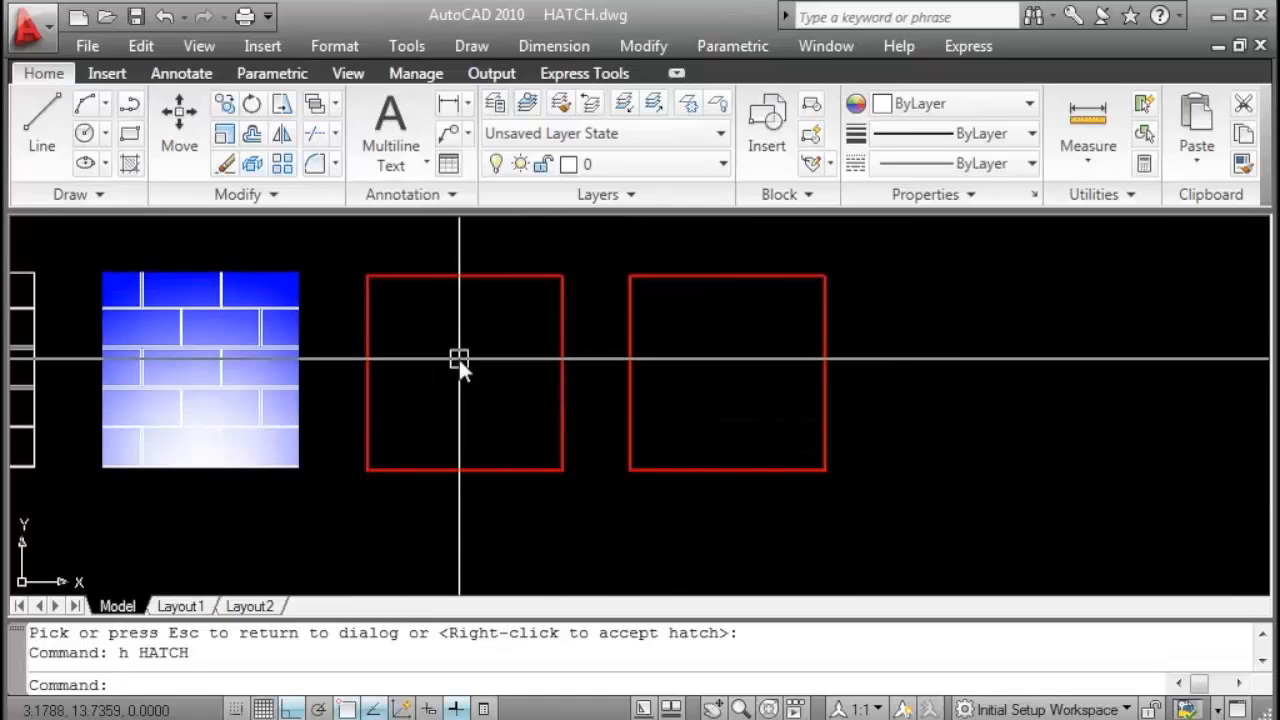
Start a new hatch with the SOLID pattern, keeping the ByLayer swatch and the draw order Bring to front.
type("h")
key("Return")
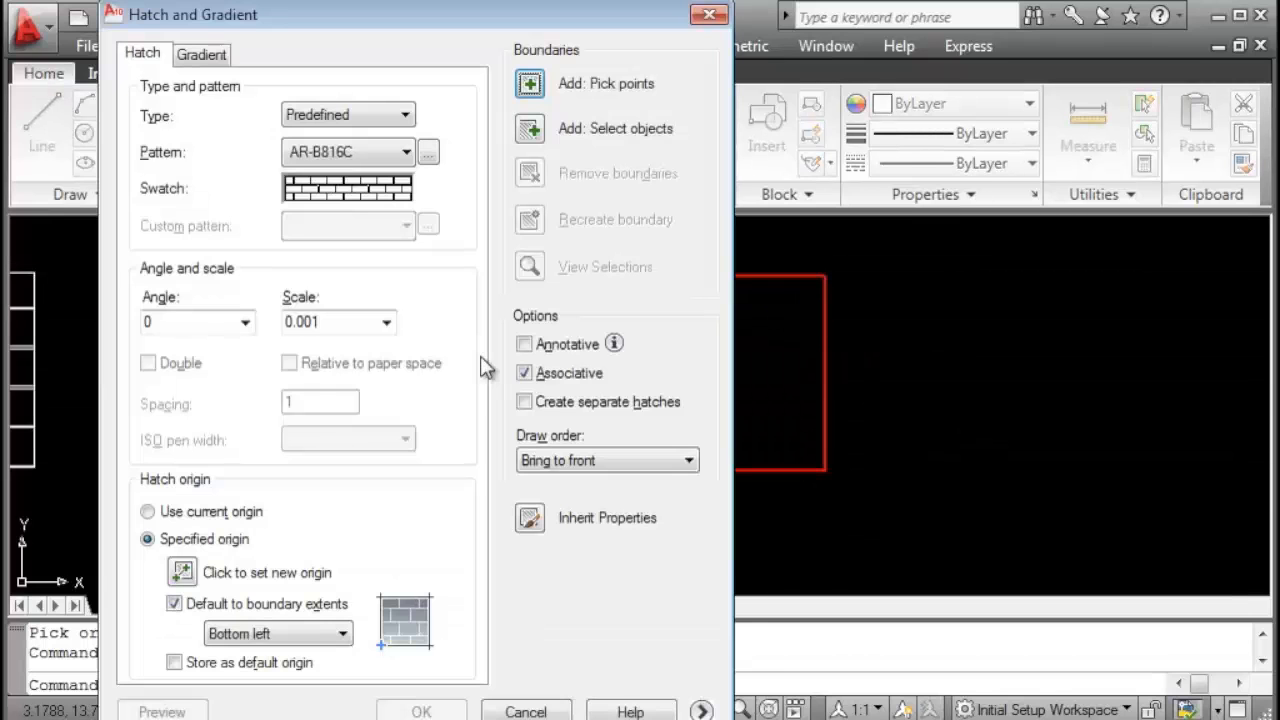
left_click(687, 461)
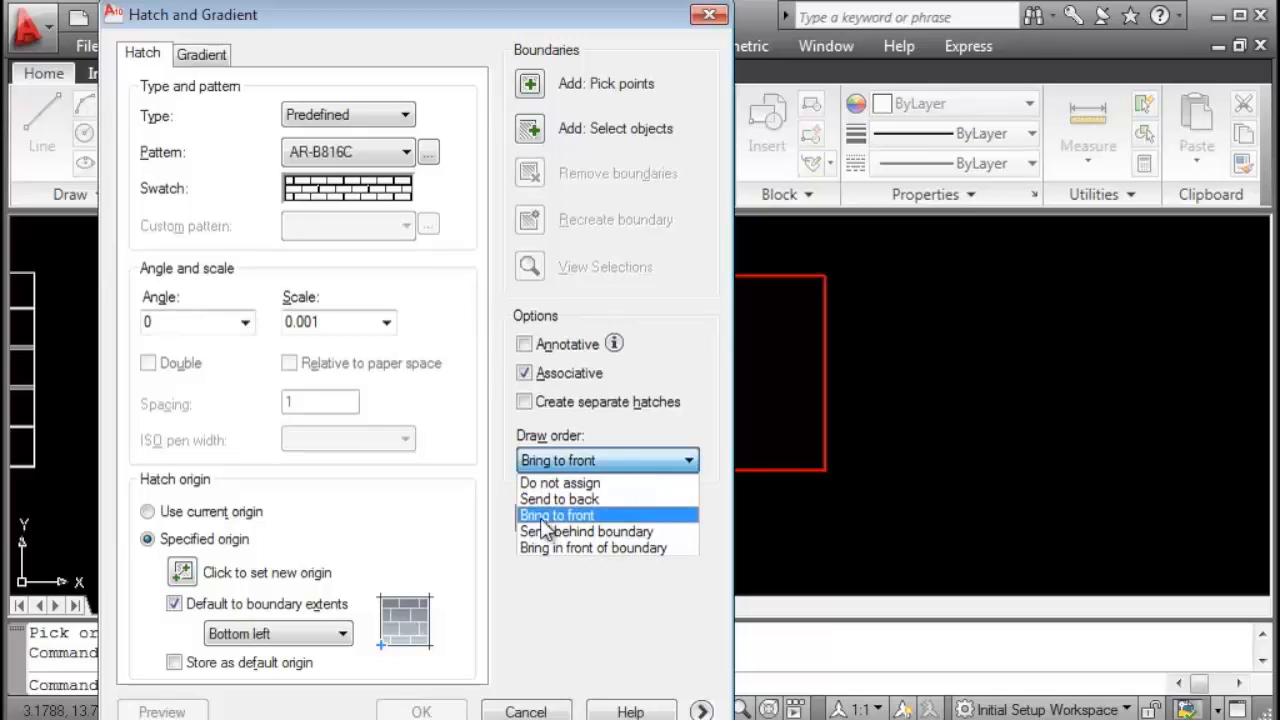
left_click(466, 177)
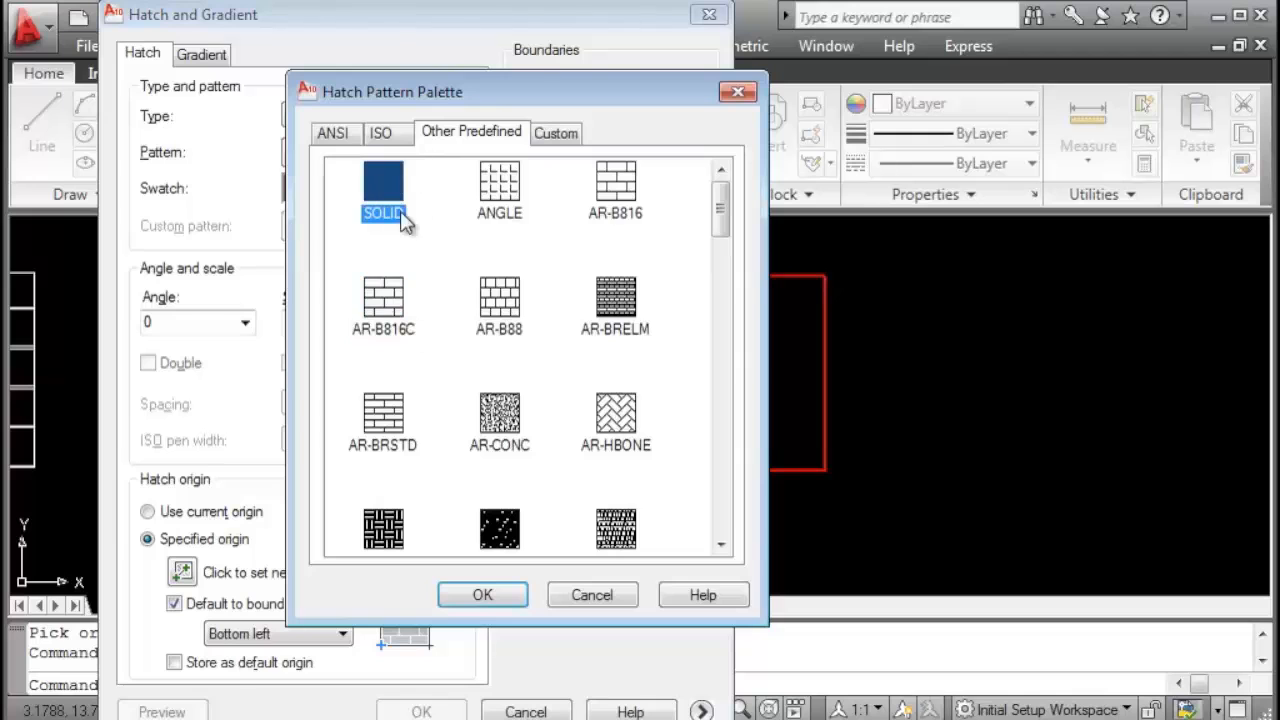
left_click(483, 595)
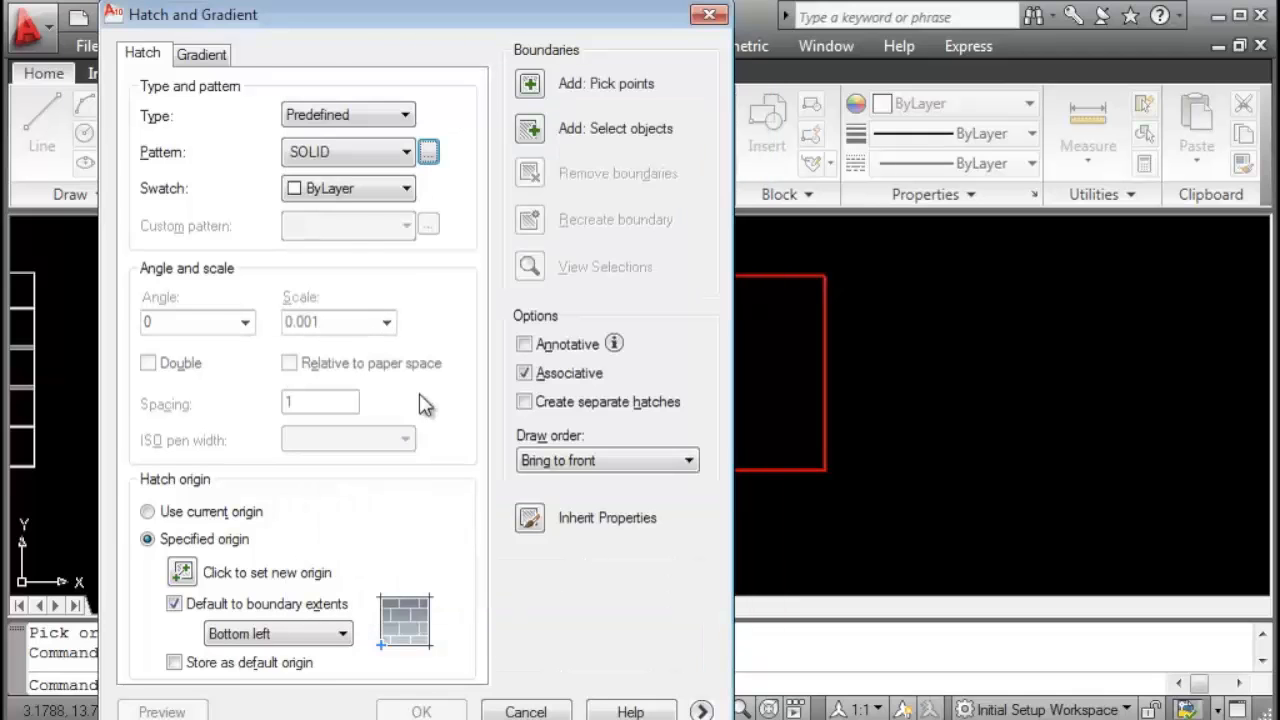
left_click(412, 192)
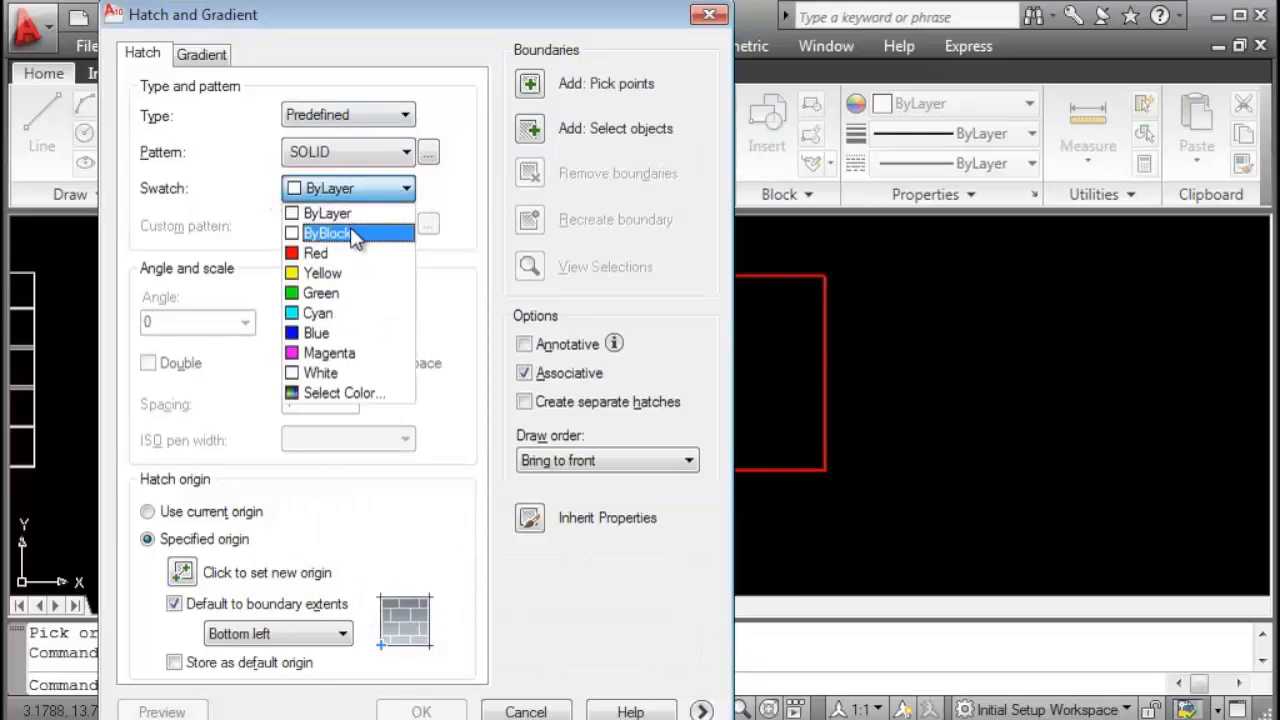
left_click(406, 190)
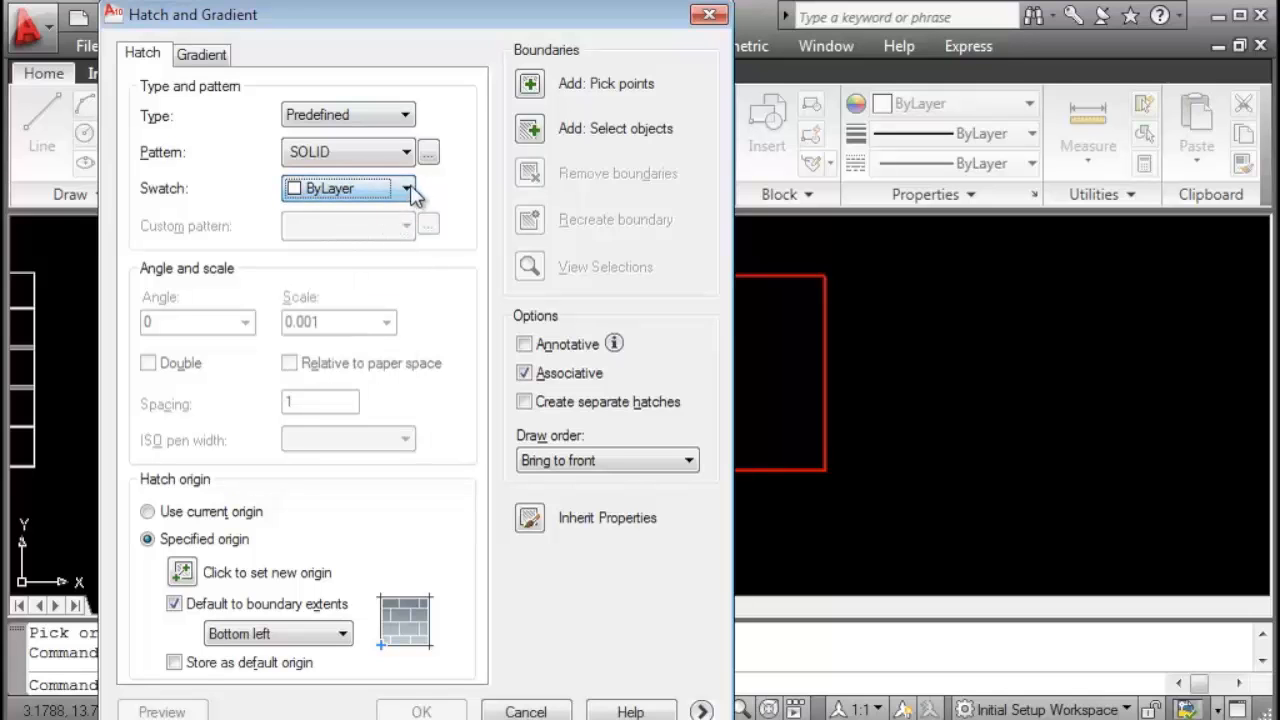
Apply the solid hatch to the first empty red square of the DRAW ORDER row.
left_click(531, 86)
left_click(481, 320)
right_click(483, 318)
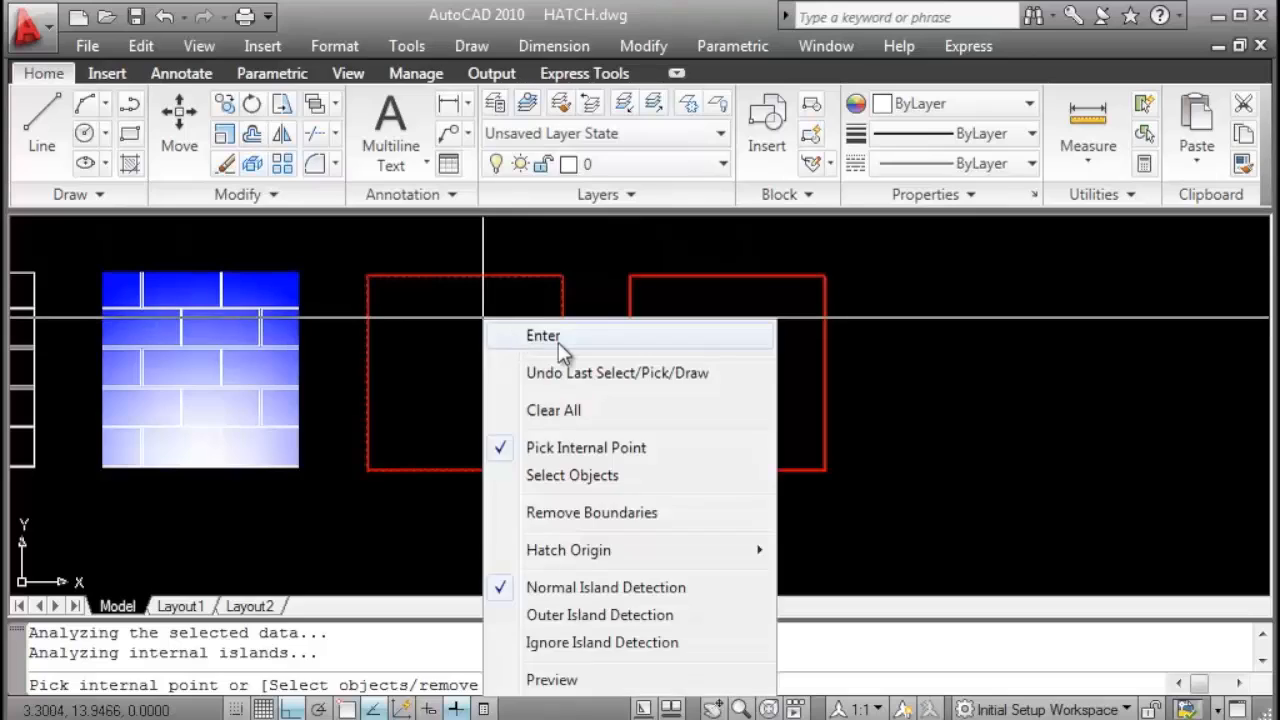
left_click(550, 338)
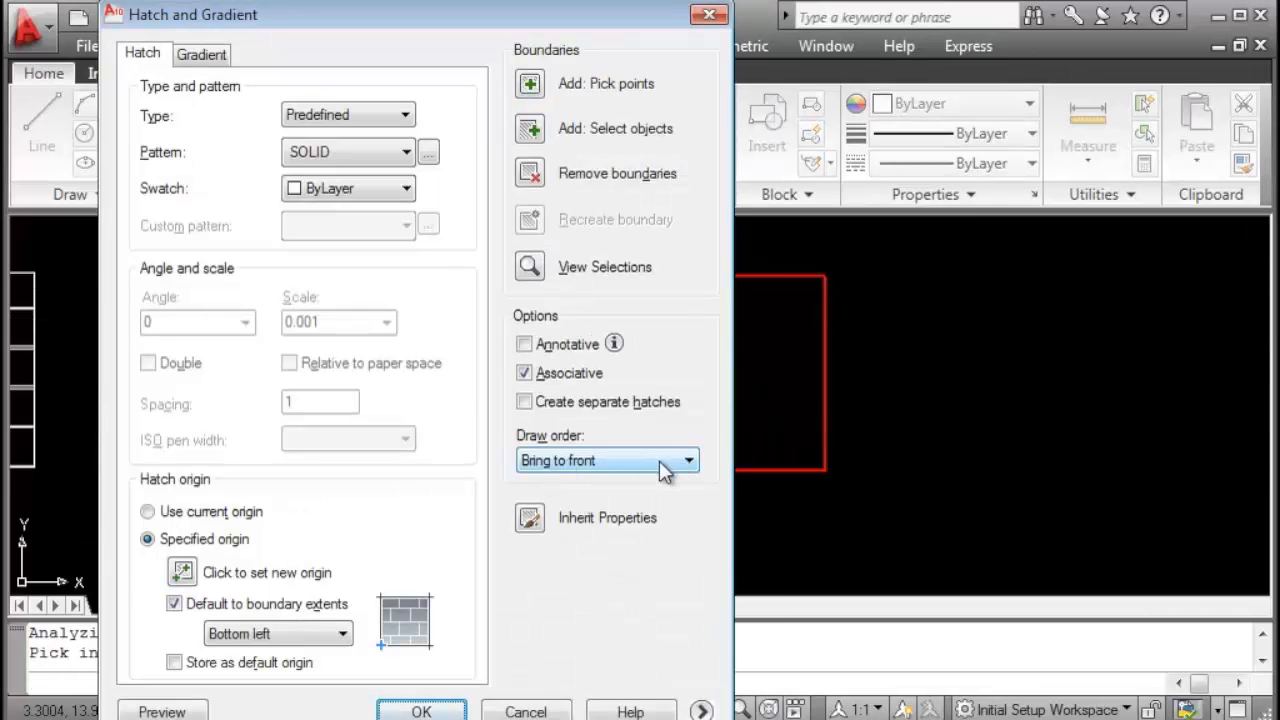
left_click(410, 711)
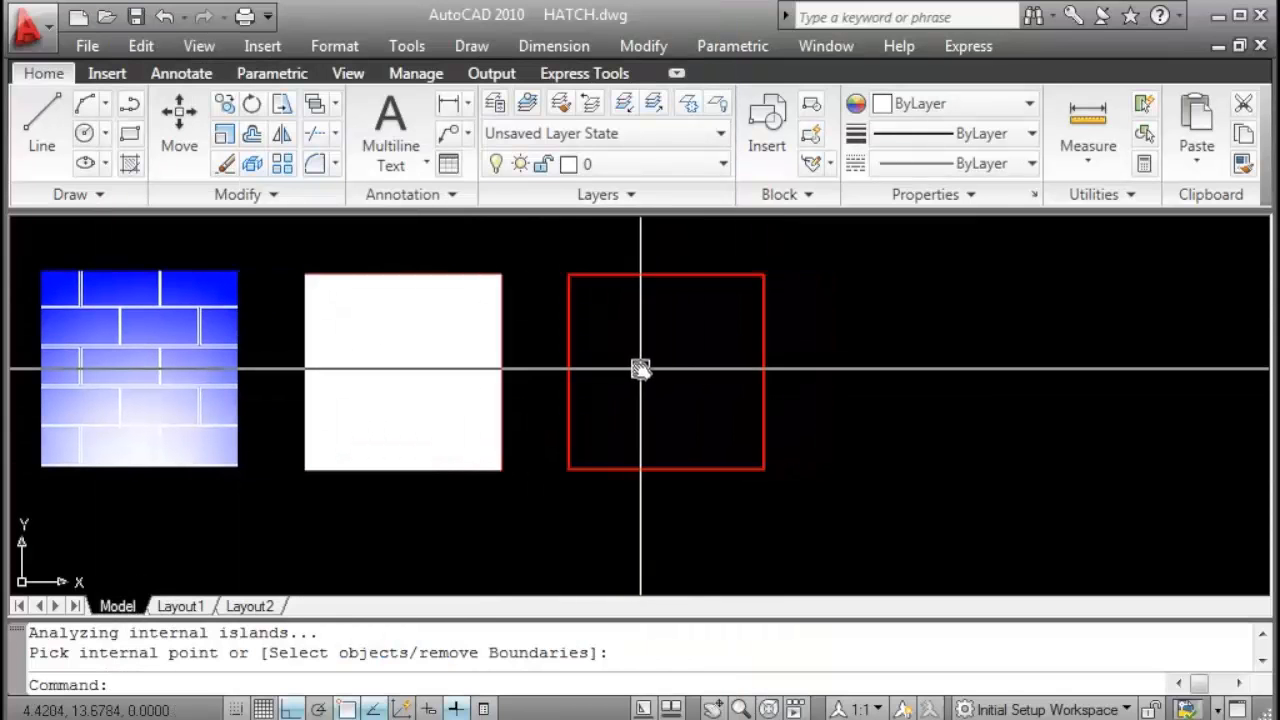
Fill the last red square of the DRAW ORDER row with a SOLID hatch using the draw order Send behind boundary.
type("h")
key("Return")
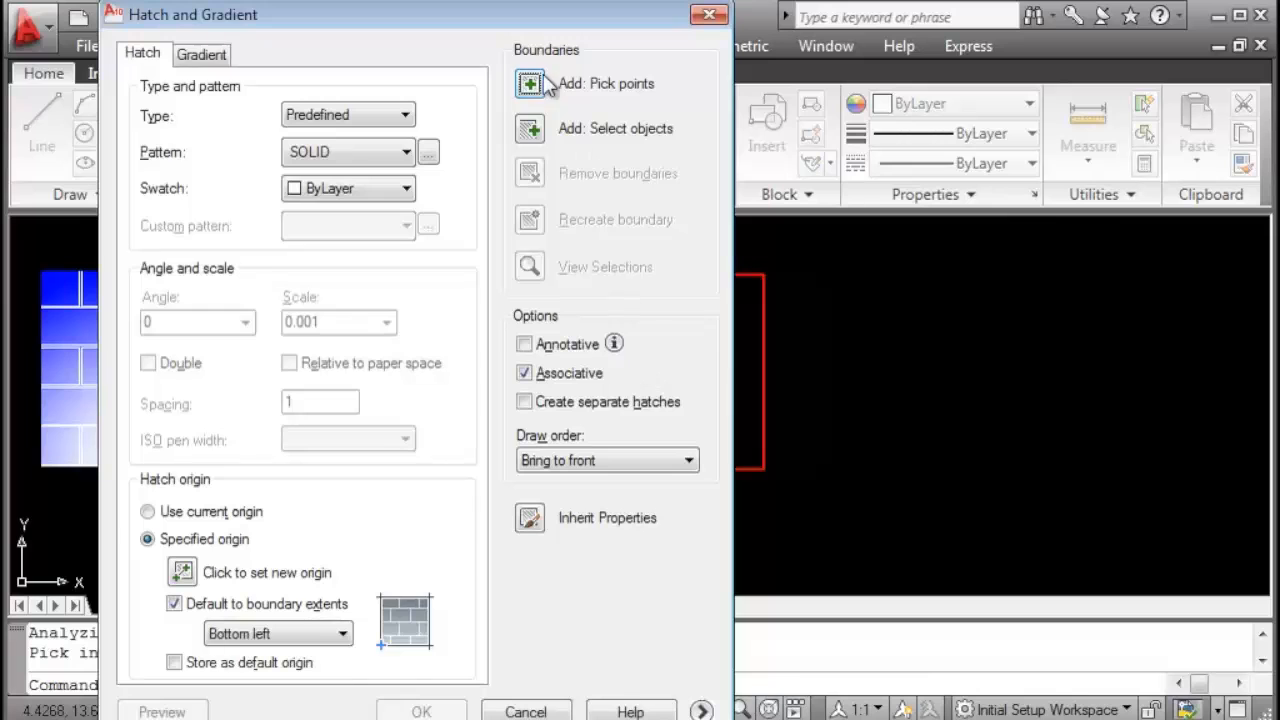
left_click(657, 380)
right_click(636, 332)
left_click(692, 348)
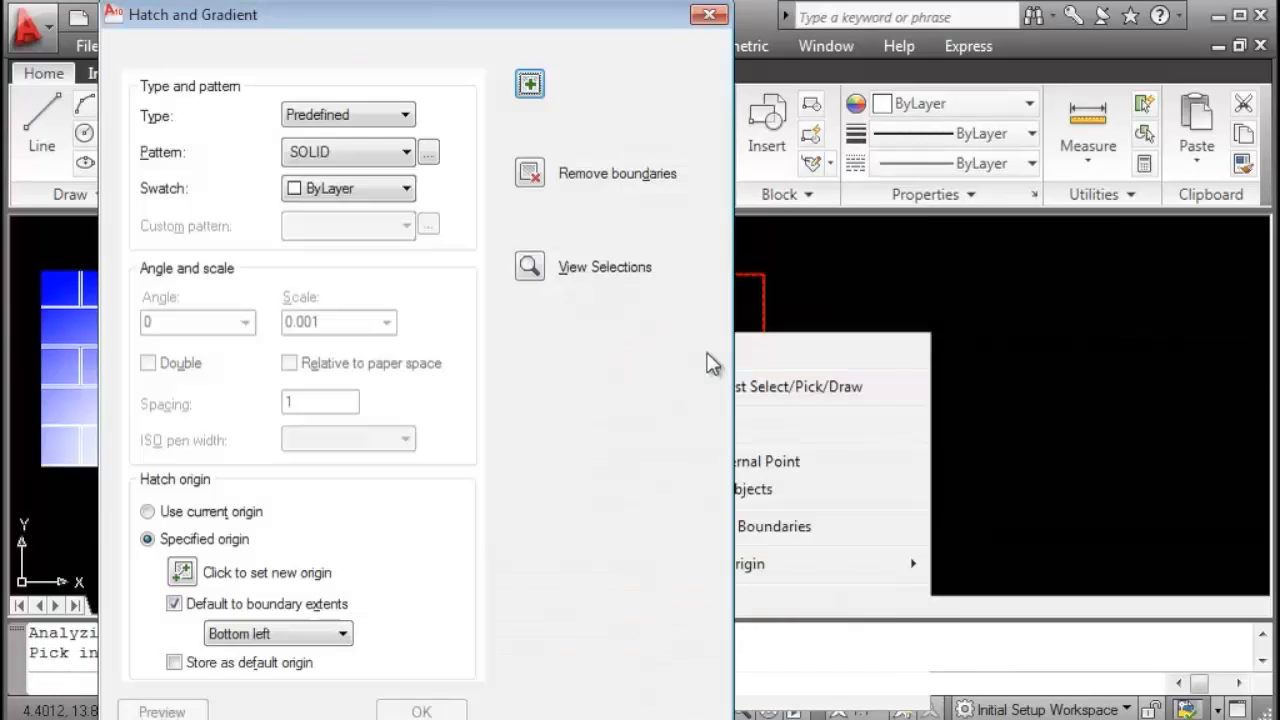
left_click(676, 462)
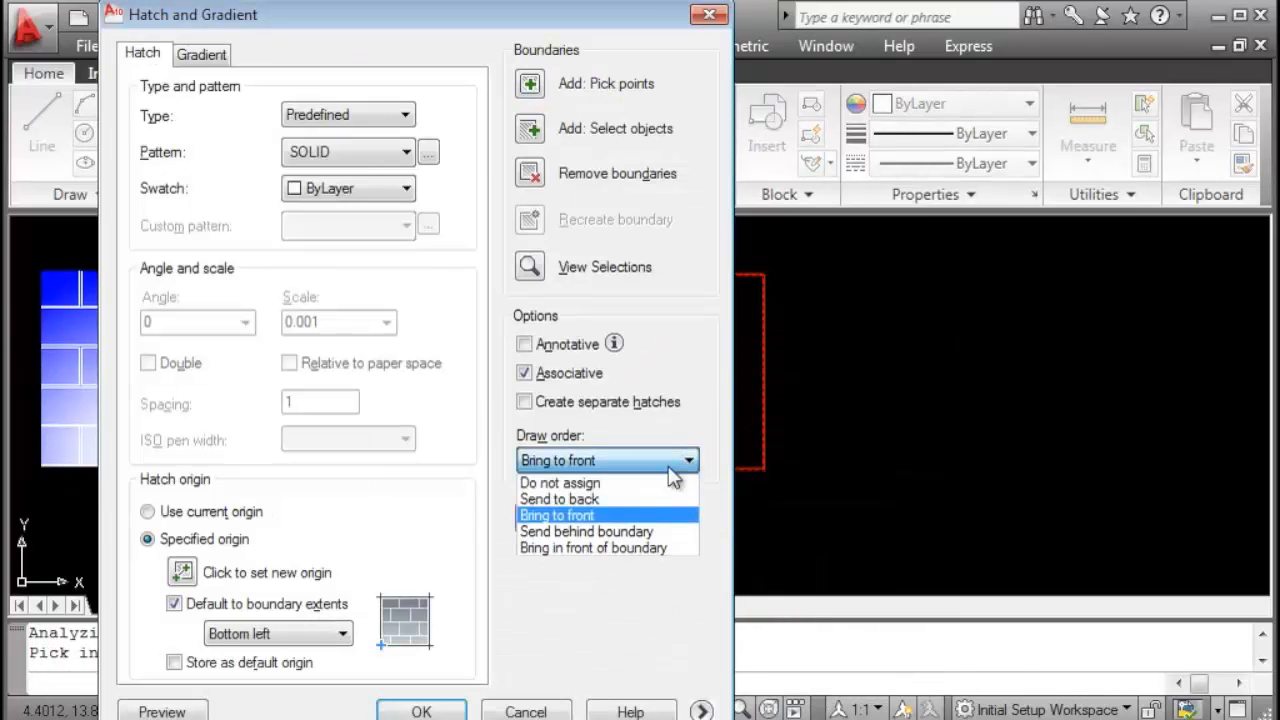
left_click(627, 532)
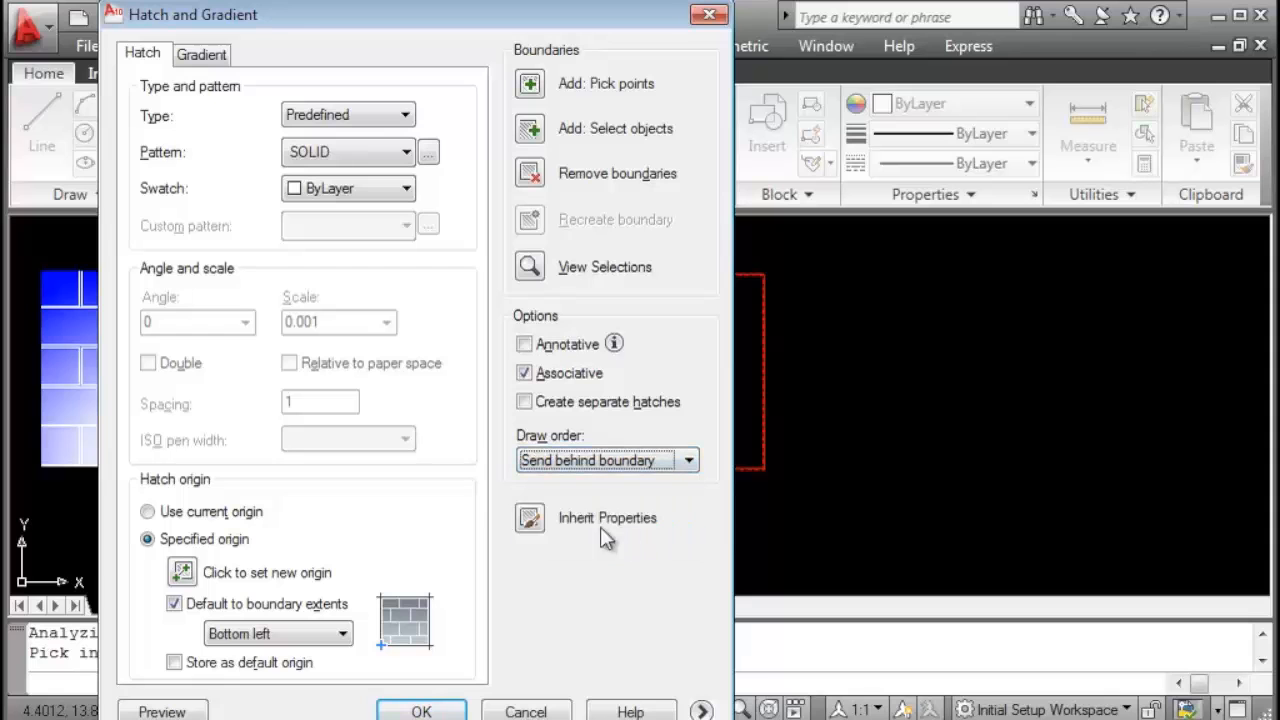
left_click(425, 711)
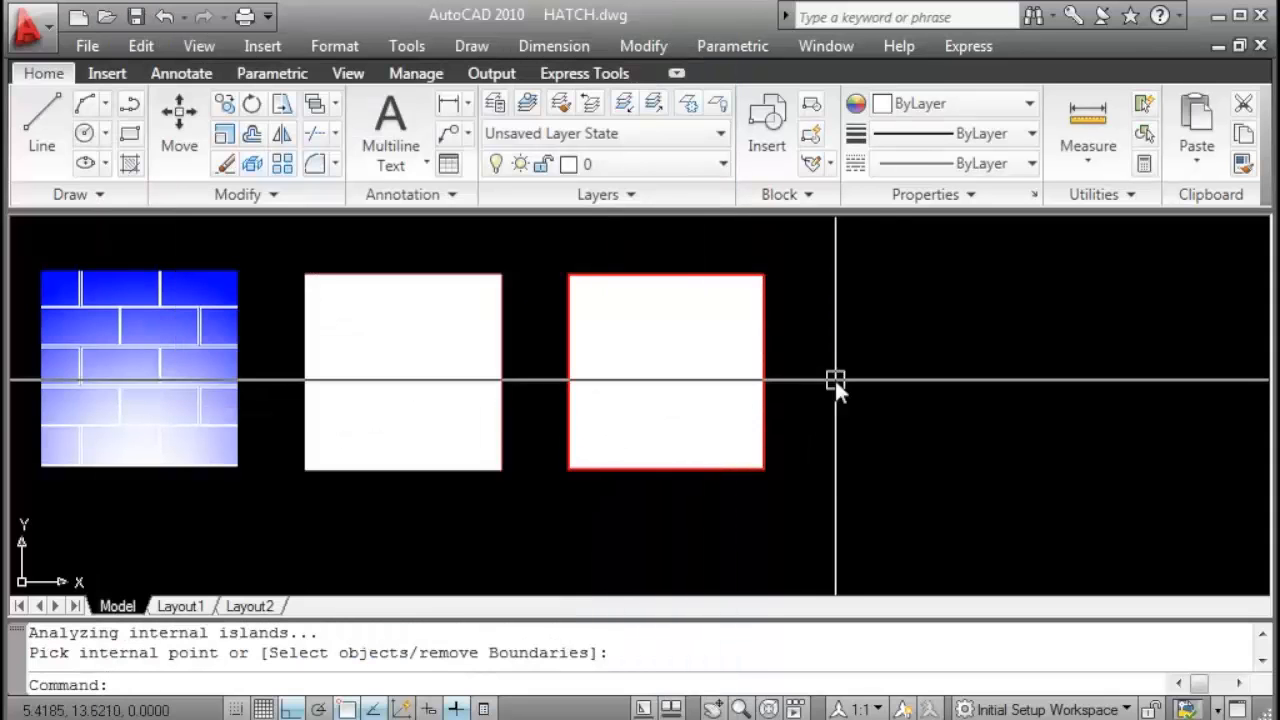
scroll(581, 331, "up", 2)
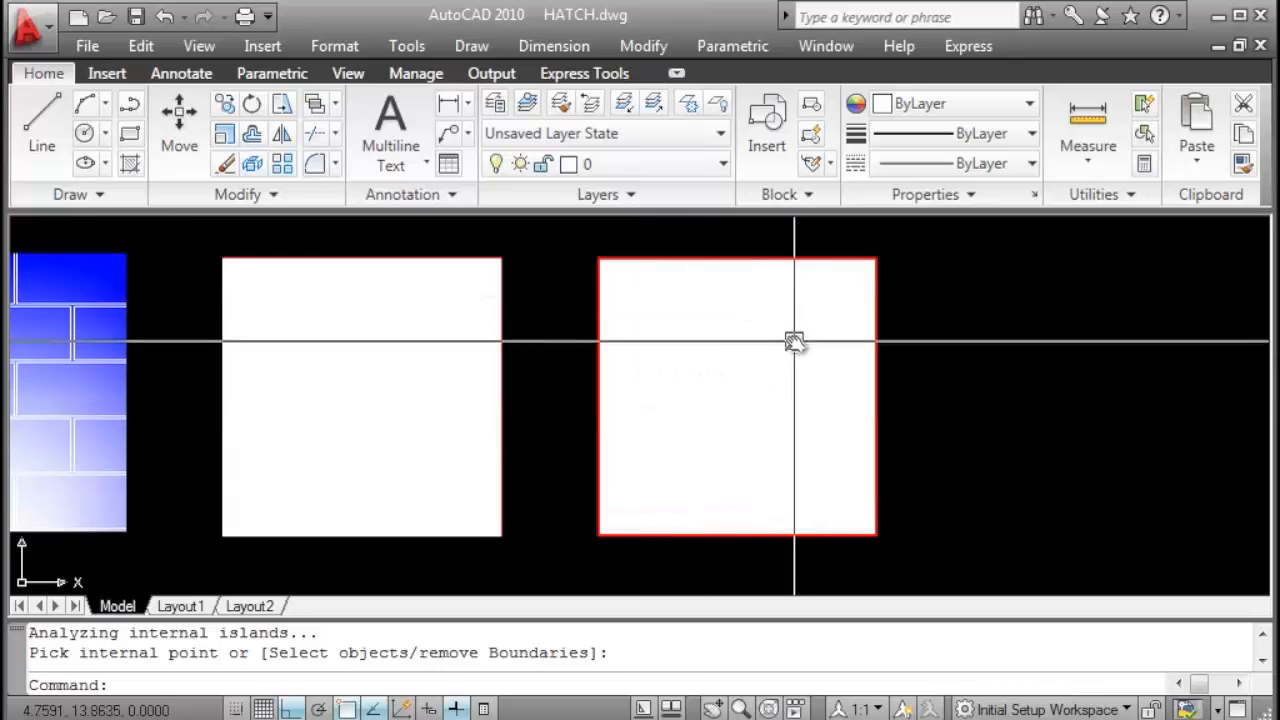
Start a new hatch that inherits the properties of the slanted-line hatch in the first TIPOS DE HATCH square.
scroll(757, 343, "down", 3)
scroll(700, 352, "down", 3)
scroll(578, 362, "up", 2)
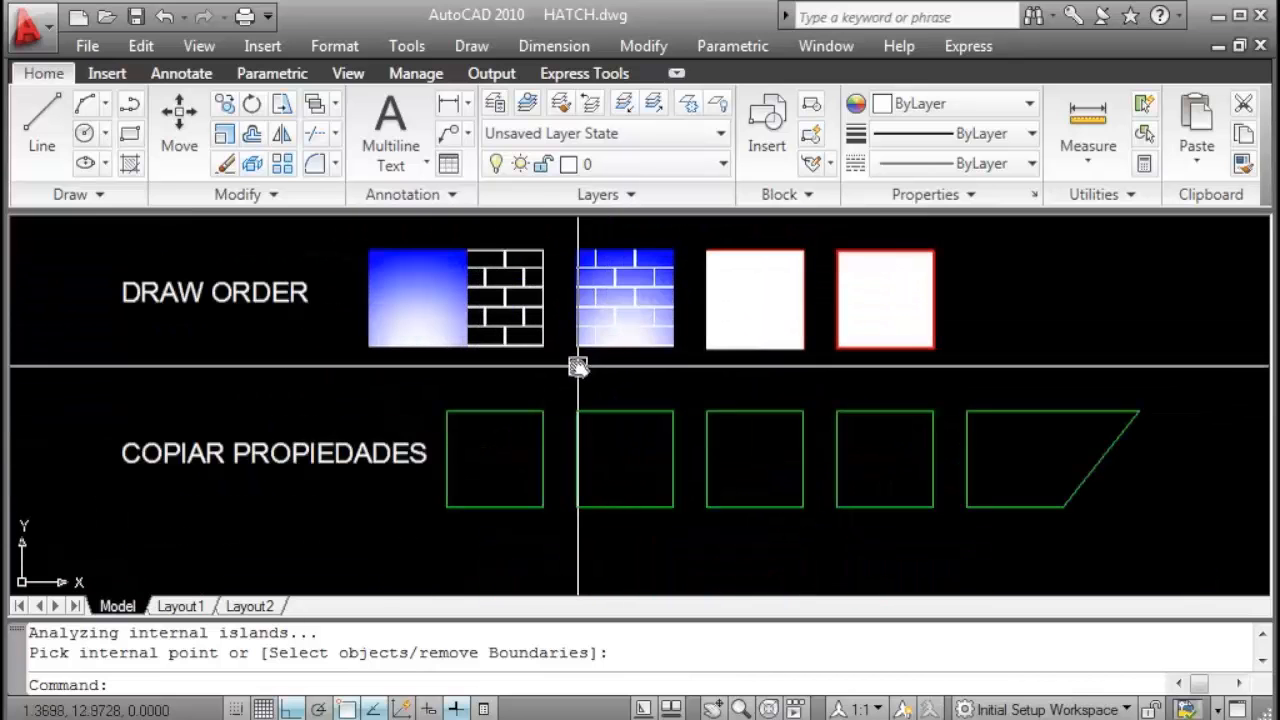
key("Return")
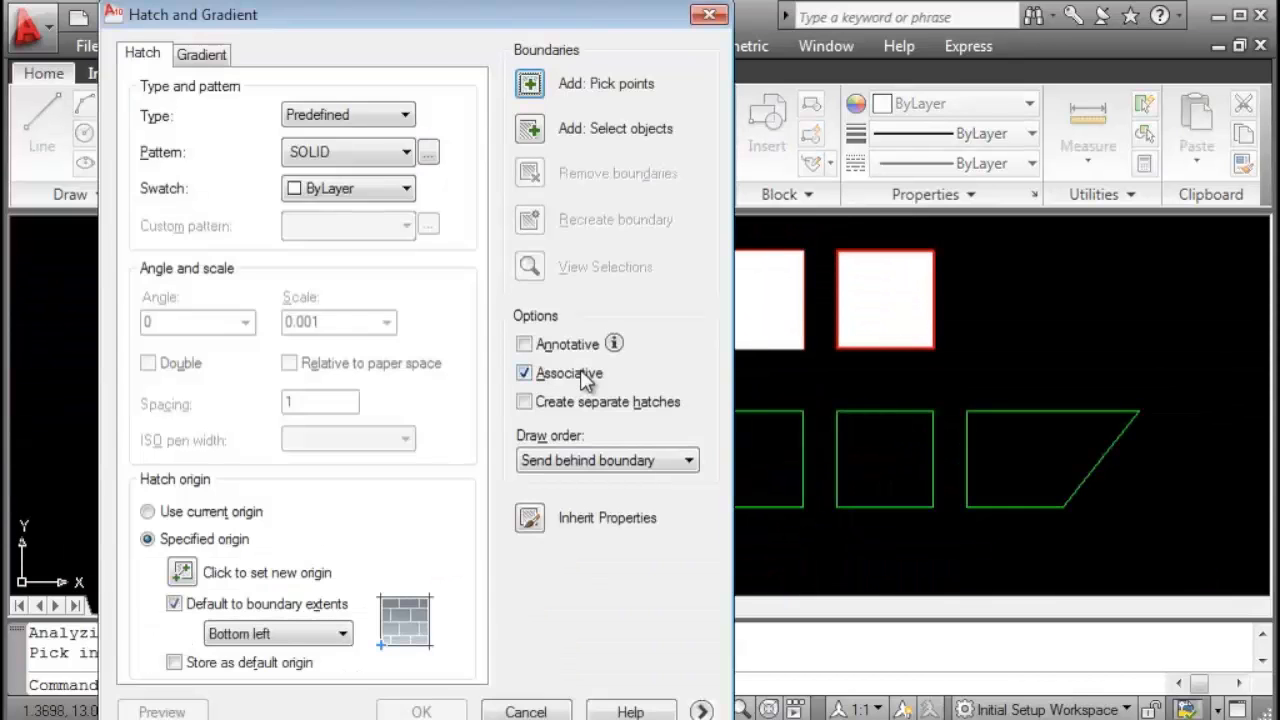
left_click(524, 520)
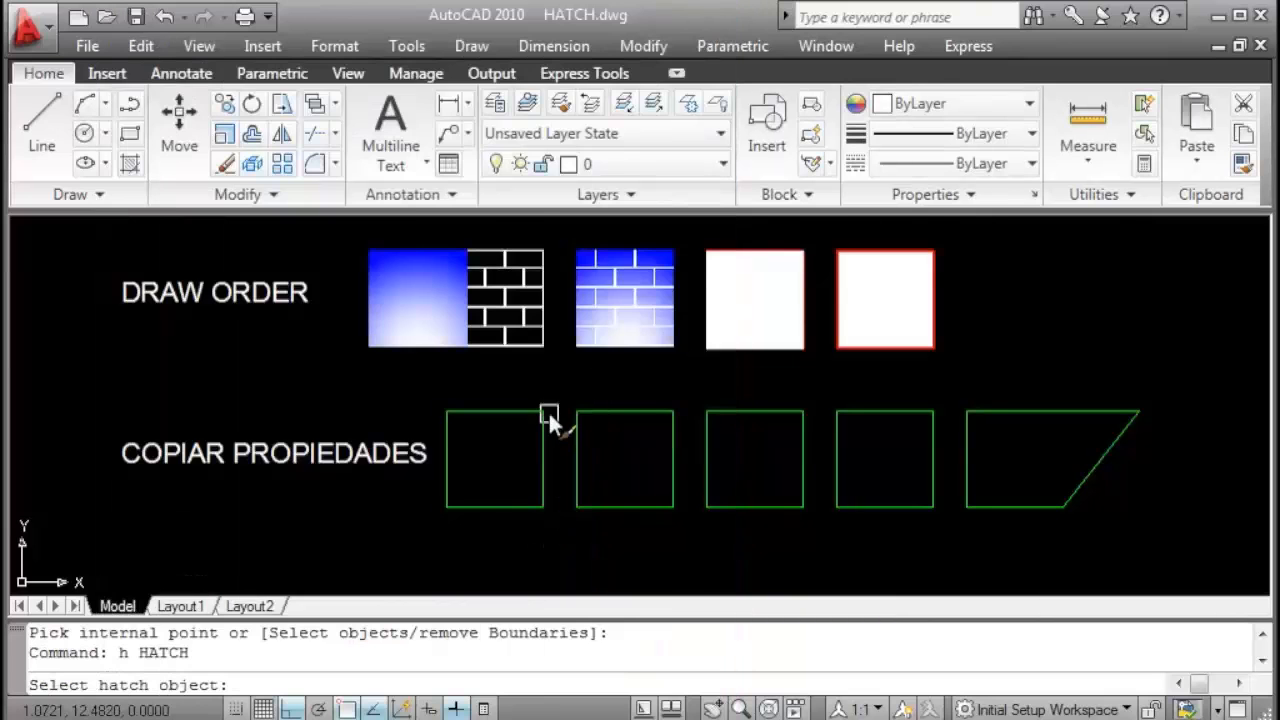
scroll(540, 425, "down", 3)
middle_click_drag(532, 437, 468, 556)
scroll(467, 362, "up", 9)
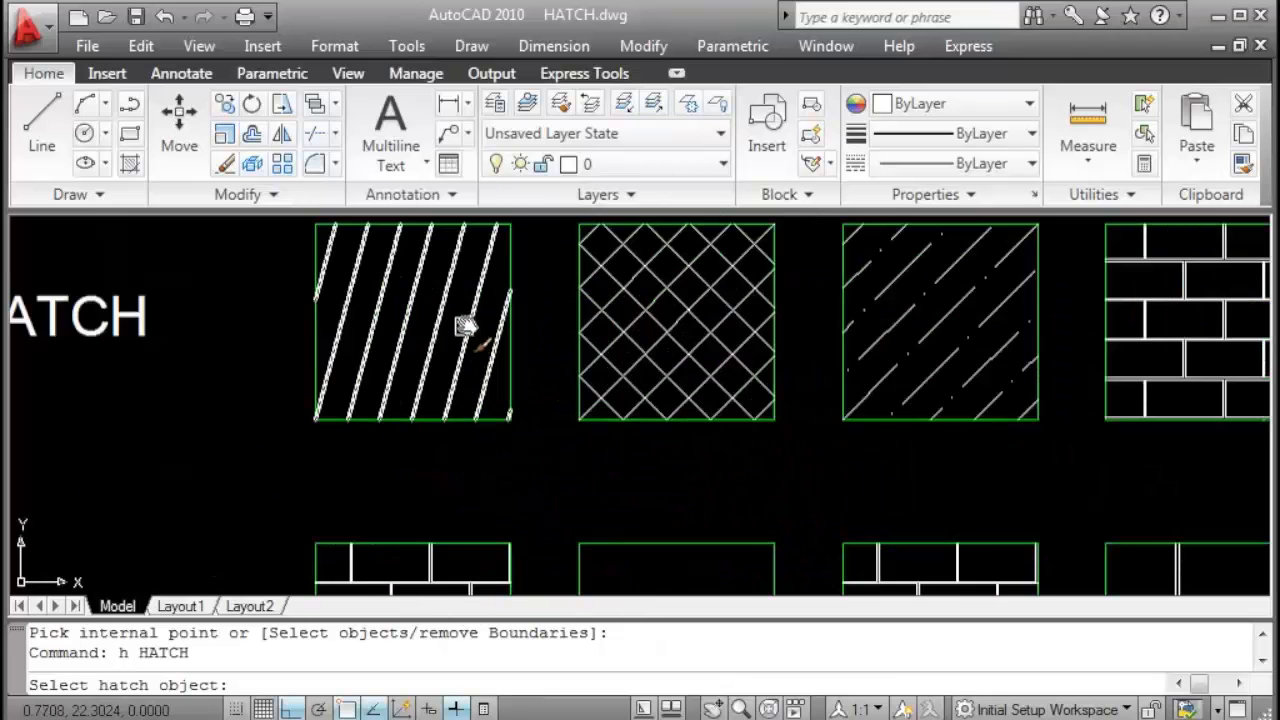
left_click(477, 320)
Apply the inherited slanted-line hatch to the first square of the COPIAR PROPIEDADES row.
scroll(475, 325, "down", 8)
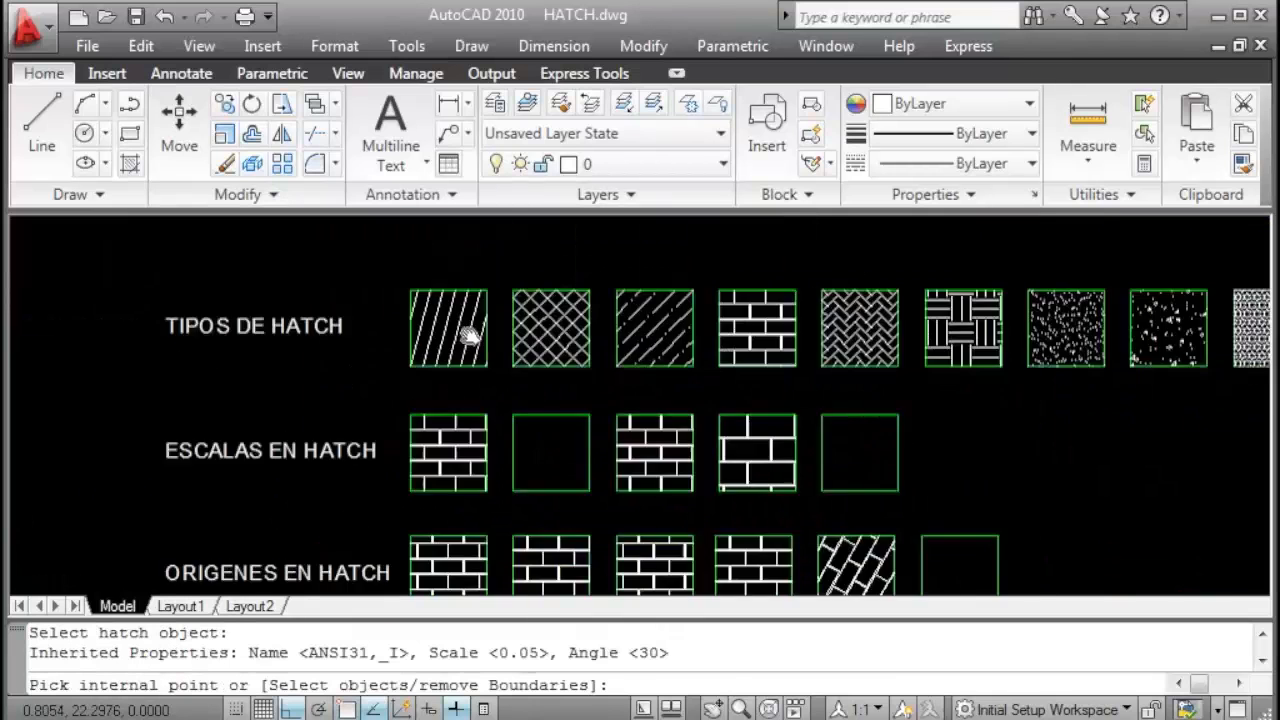
scroll(466, 517, "up", 9)
left_click(493, 372)
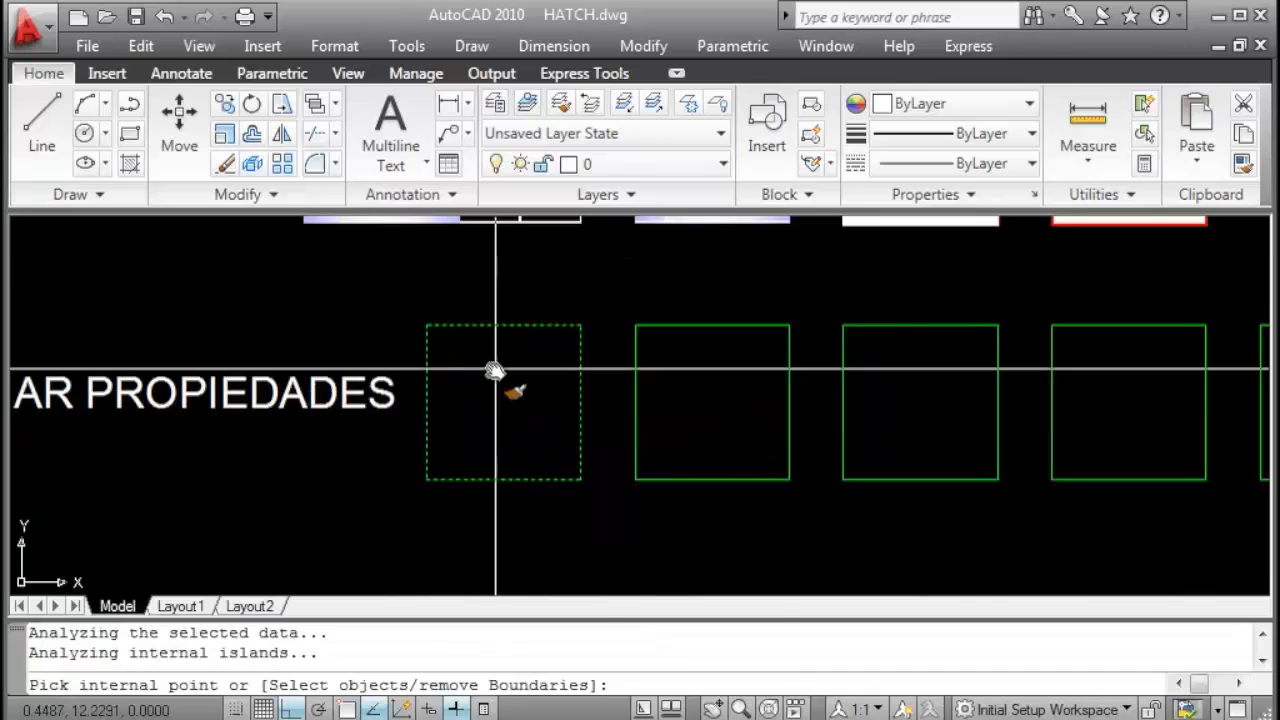
right_click(492, 373)
left_click(552, 397)
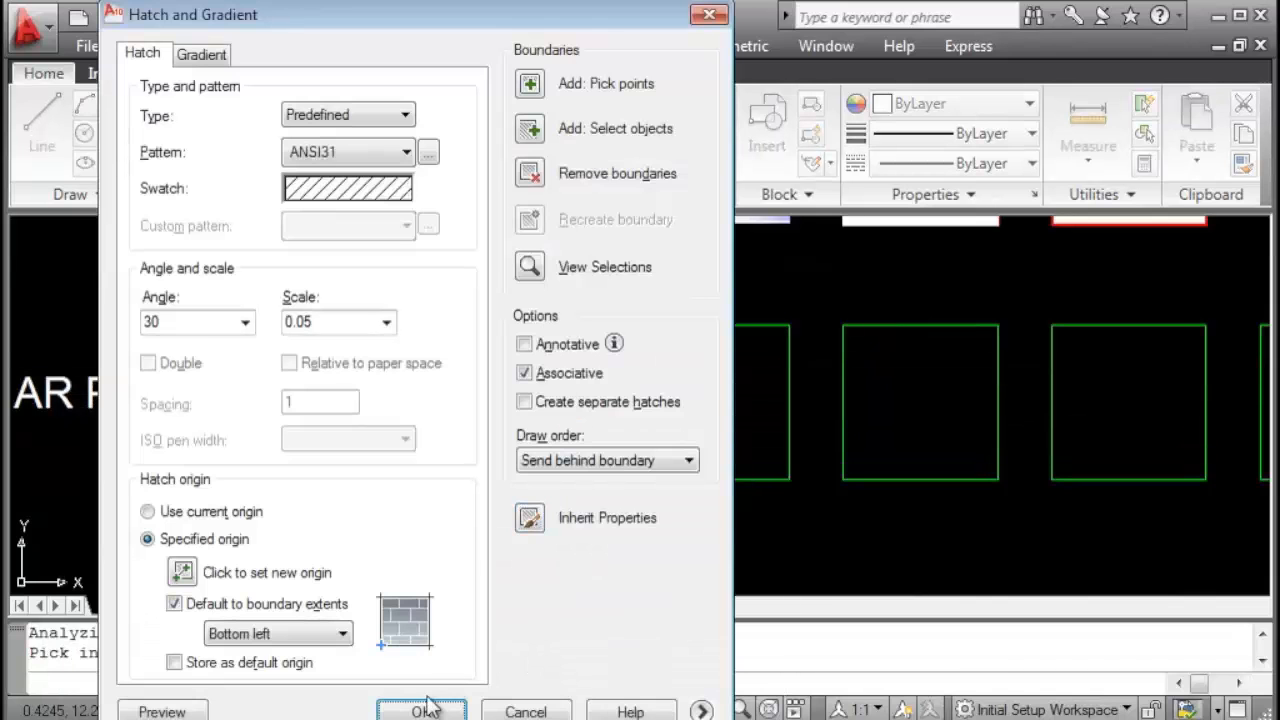
left_click(423, 707)
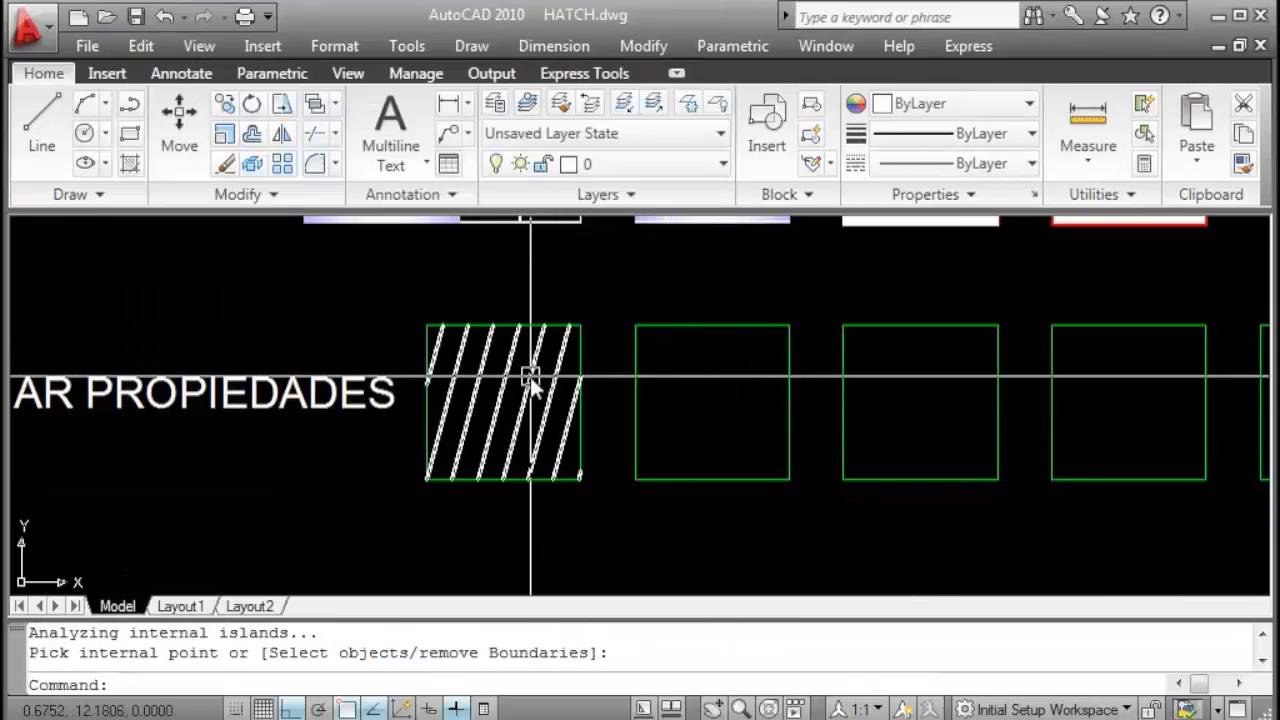
Start a new hatch that inherits the properties of the crosshatch in the second TIPOS DE HATCH square.
scroll(530, 374, "down", 4)
middle_click_drag(686, 380, 505, 443)
scroll(505, 443, "down", 5)
scroll(481, 316, "up", 1)
type("h")
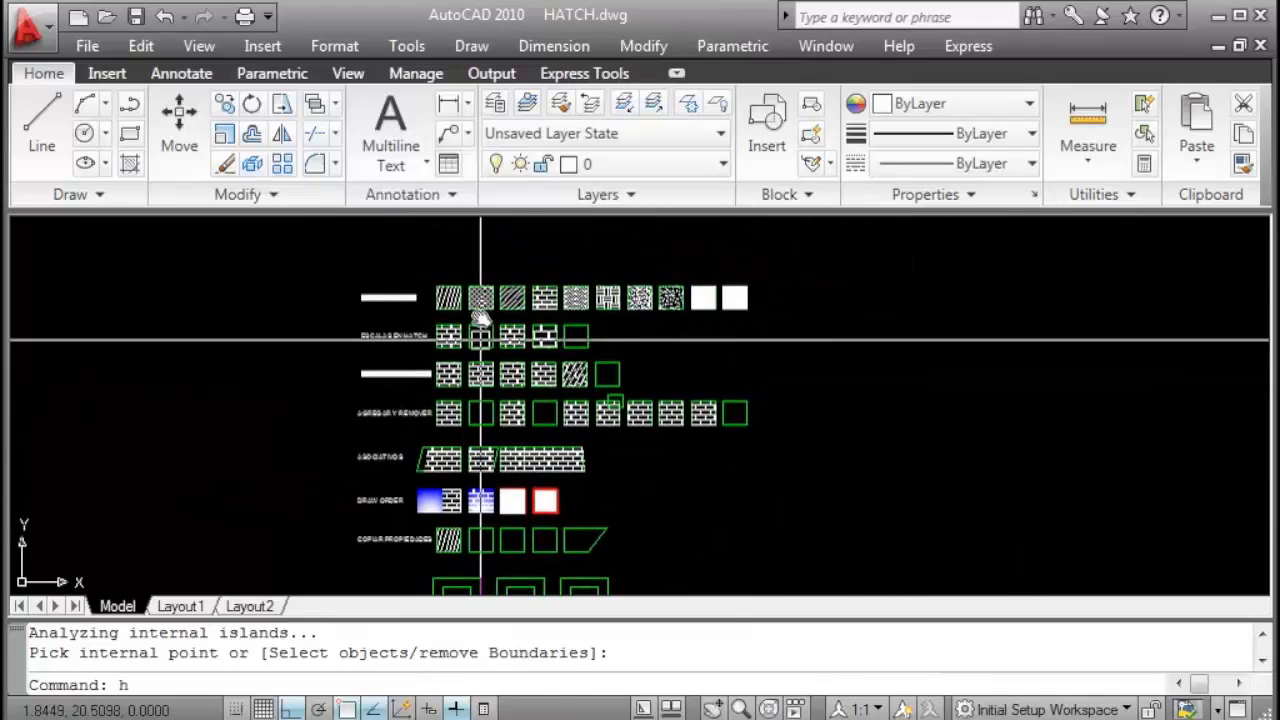
key("Return")
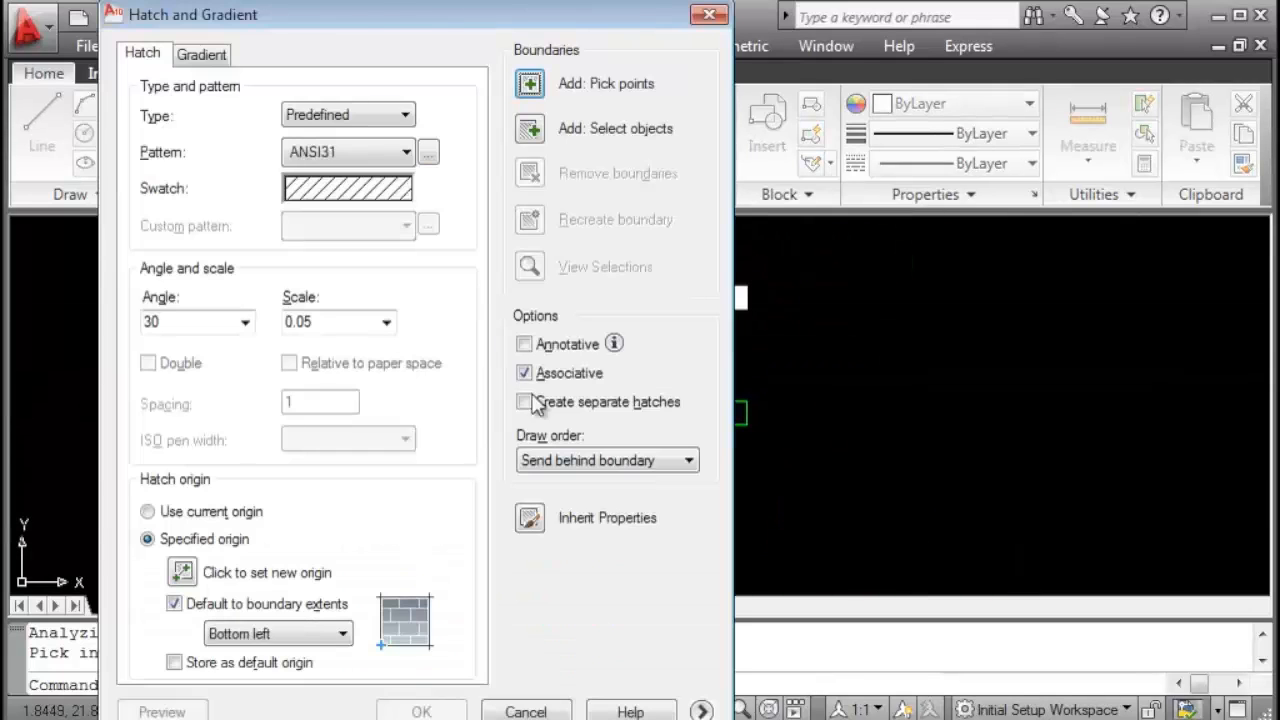
left_click(532, 519)
scroll(479, 284, "up", 5)
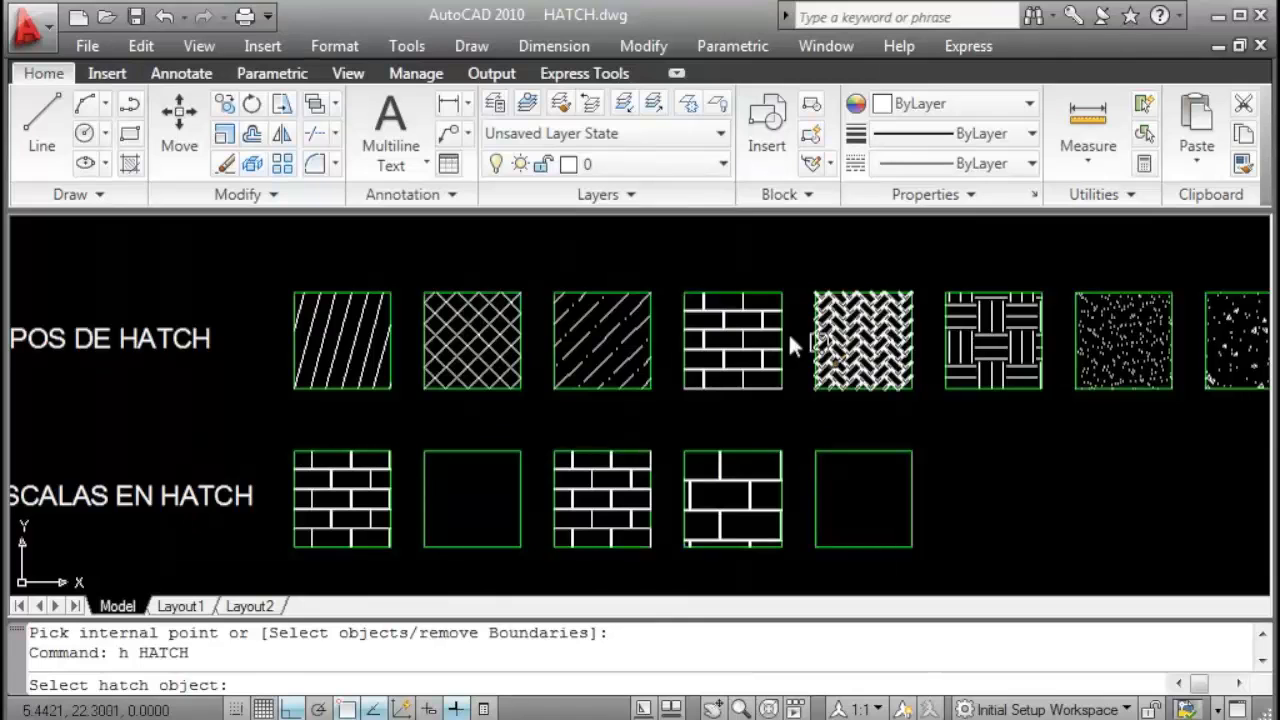
left_click(522, 346)
Apply the inherited crosshatch to the second square of the COPIAR PROPIEDADES row.
scroll(500, 449, "down", 5)
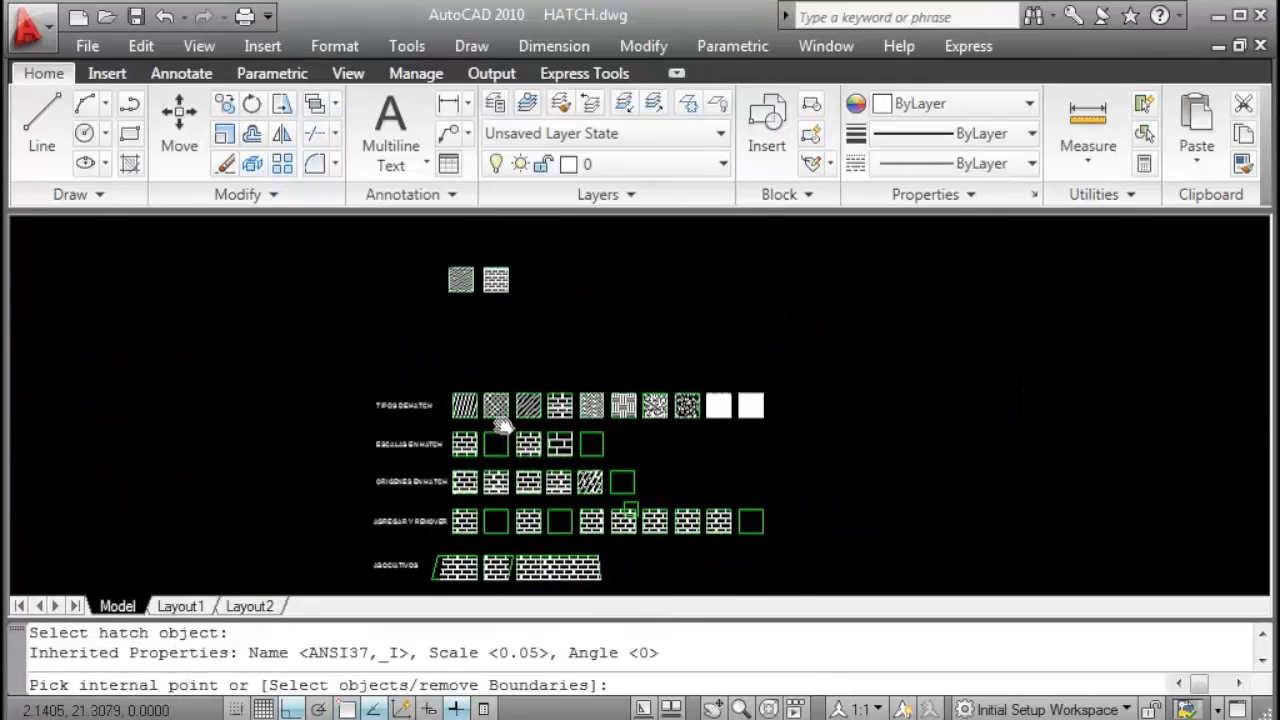
scroll(503, 391, "up", 5)
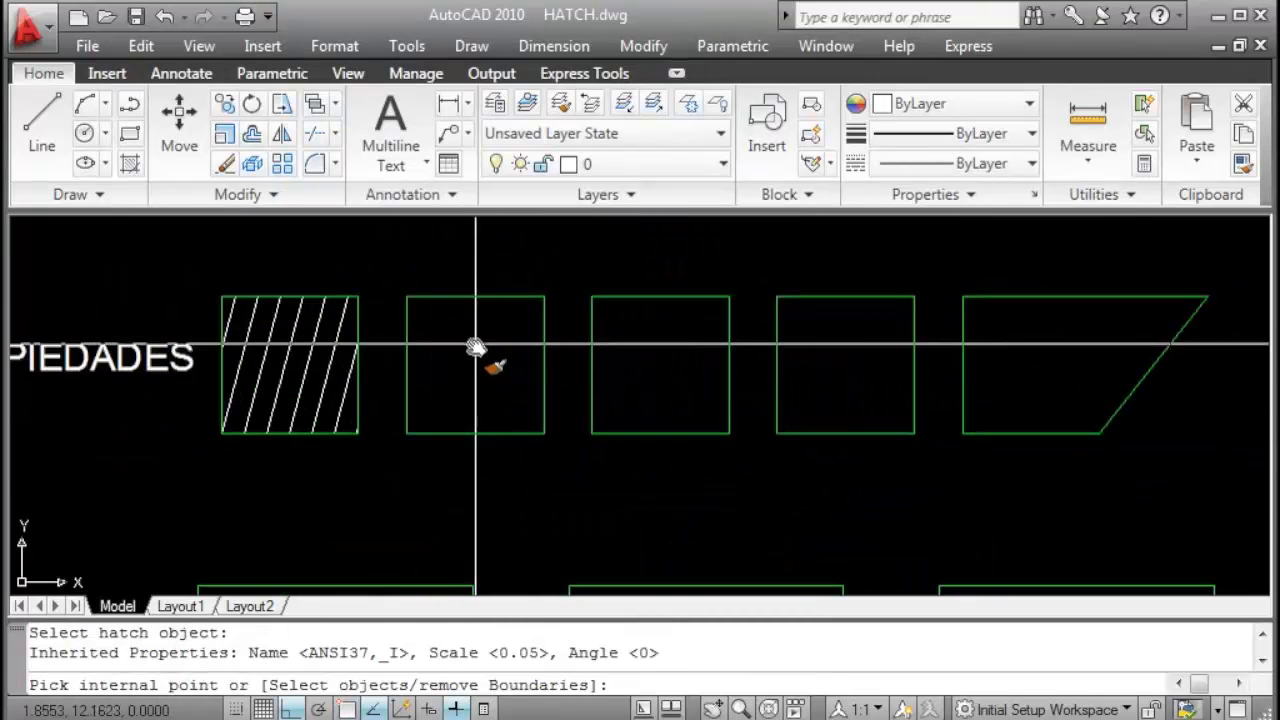
left_click(497, 364)
right_click(497, 364)
left_click(530, 366)
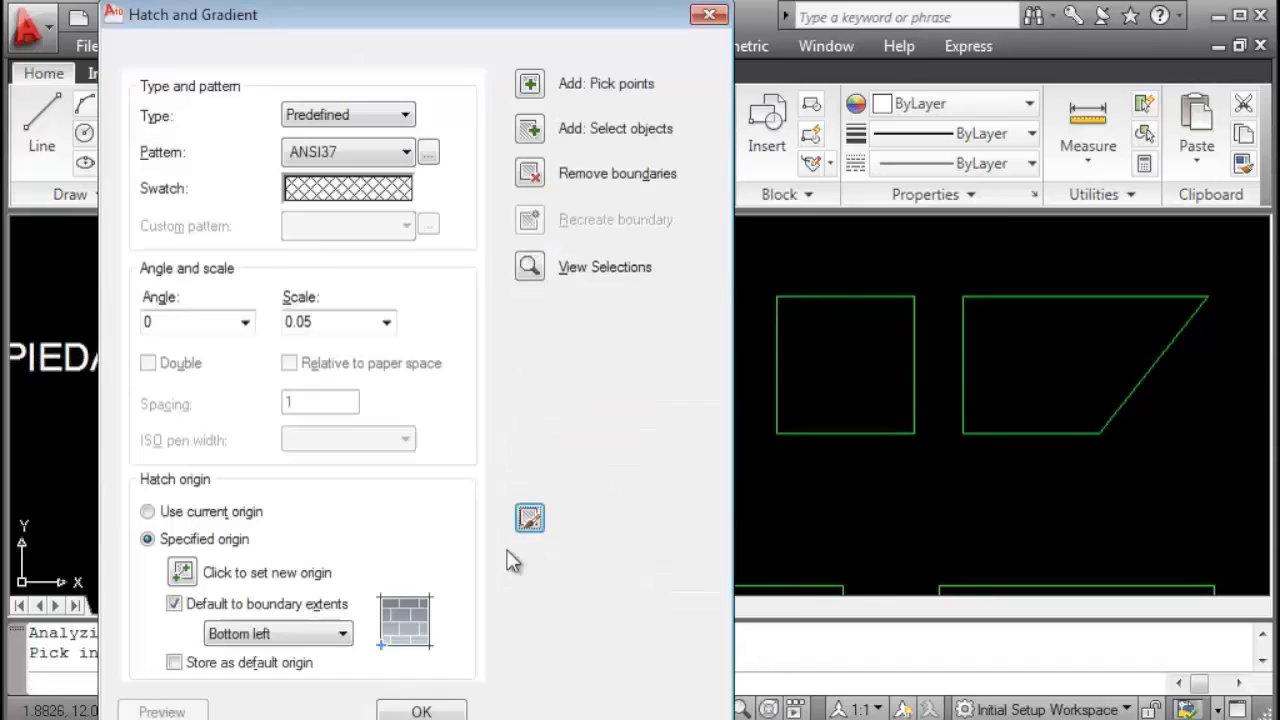
left_click(418, 709)
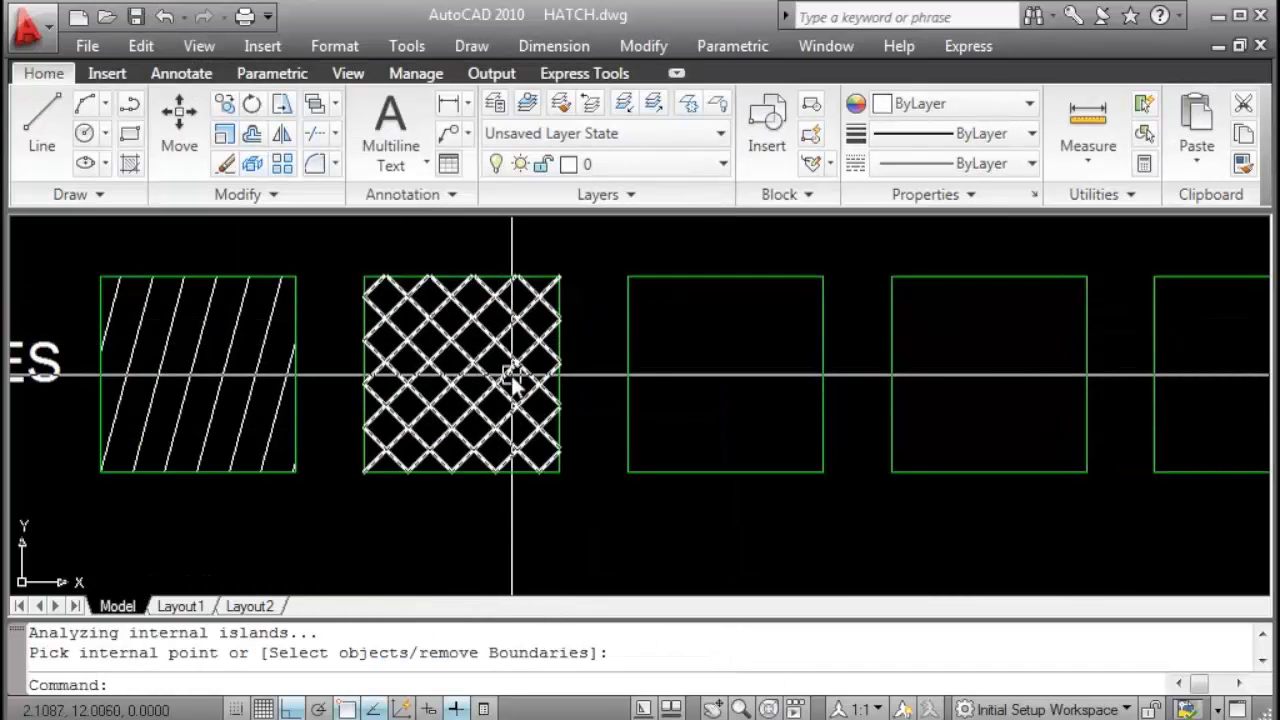
type("h")
key("Return")
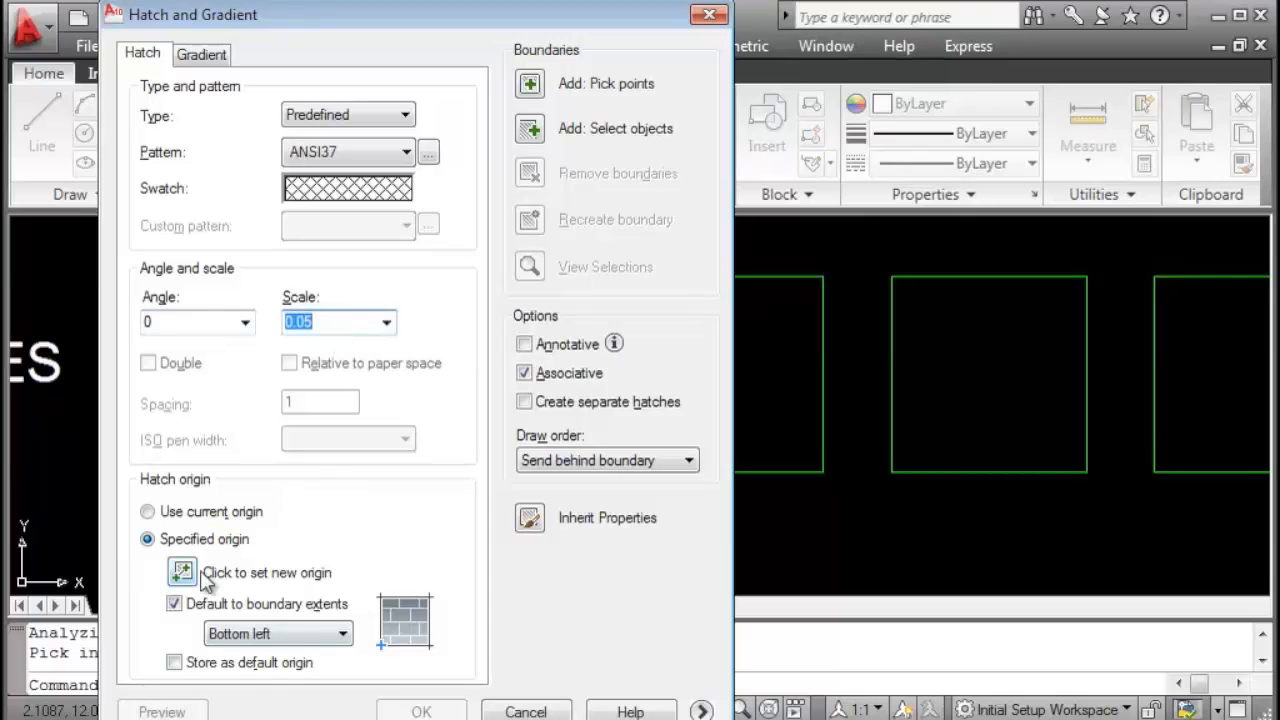
left_click(525, 711)
Start a new ANSI37 hatch for the ISLAS row, expand the extra hatch options and keep island detection on with the Normal style.
scroll(680, 371, "down", 2)
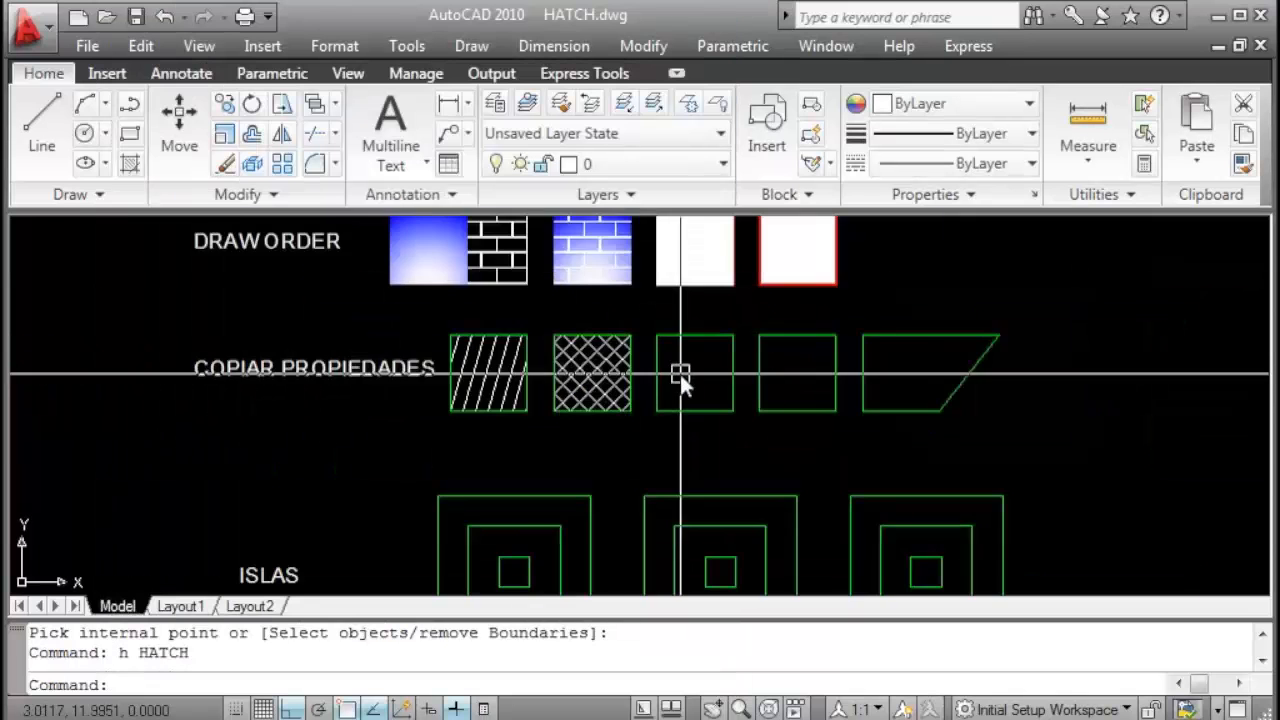
middle_click_drag(680, 371, 549, 329)
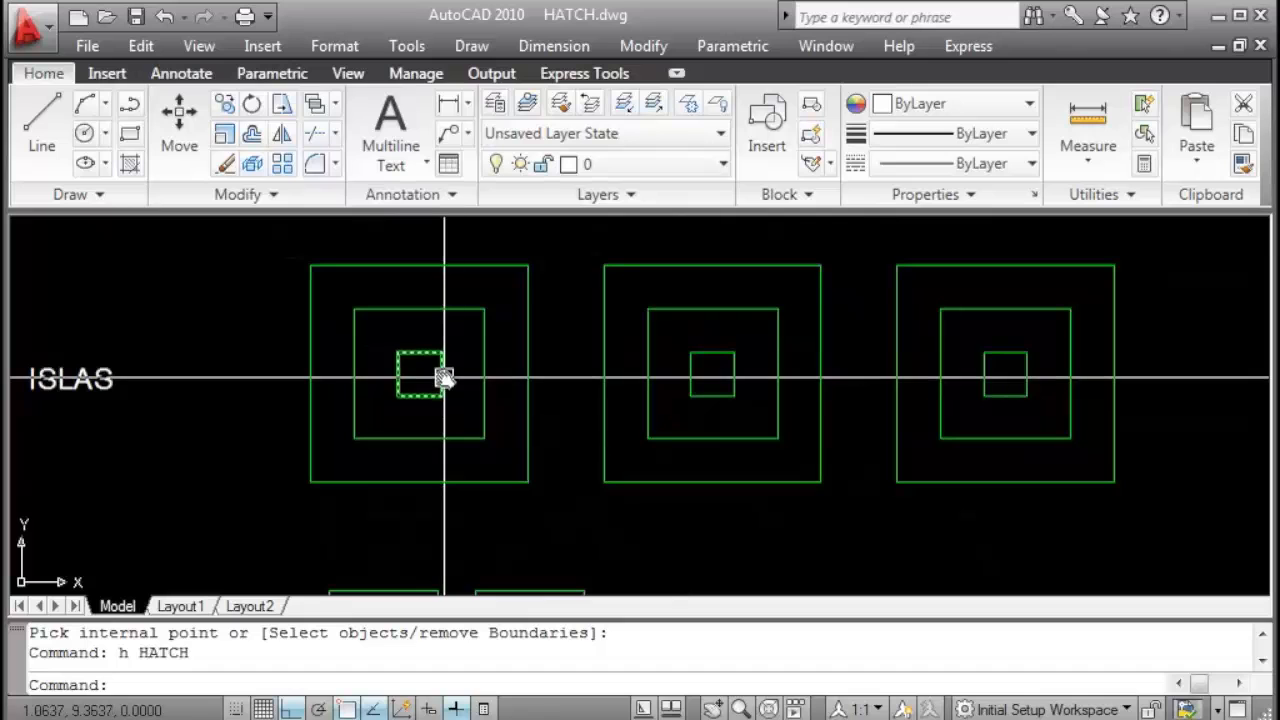
key("Return")
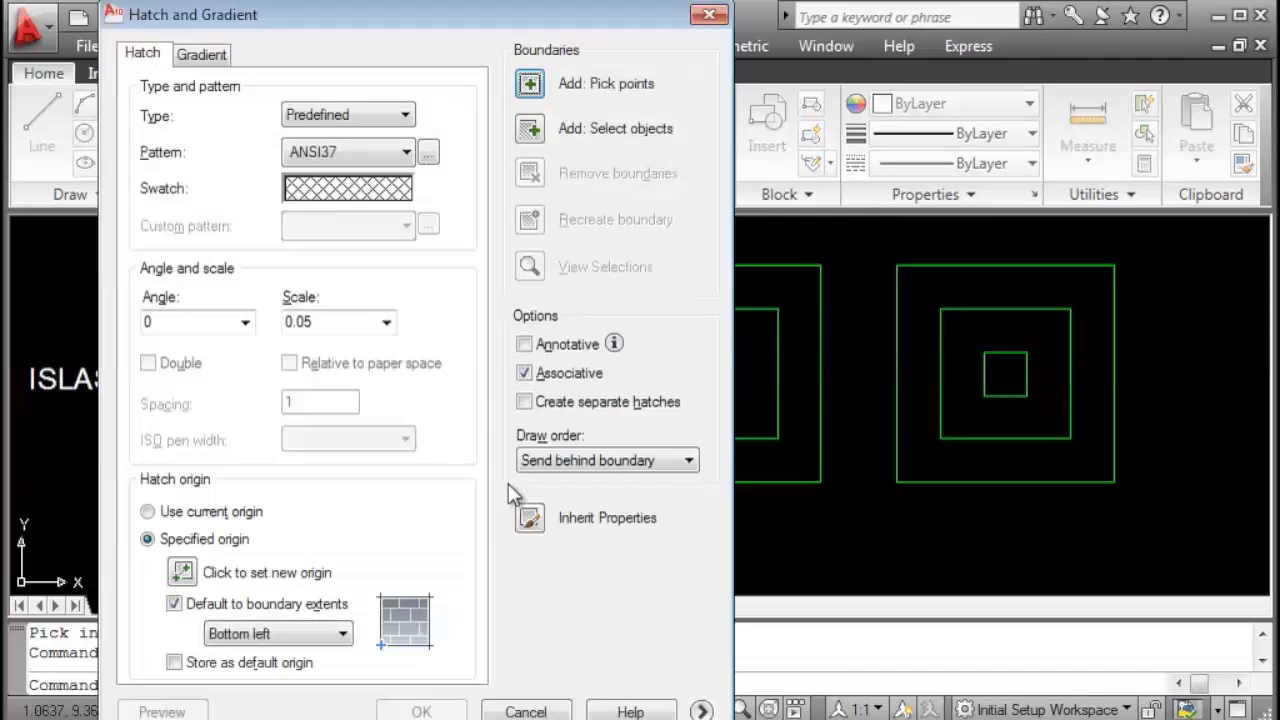
left_click_drag(460, 14, 442, 14)
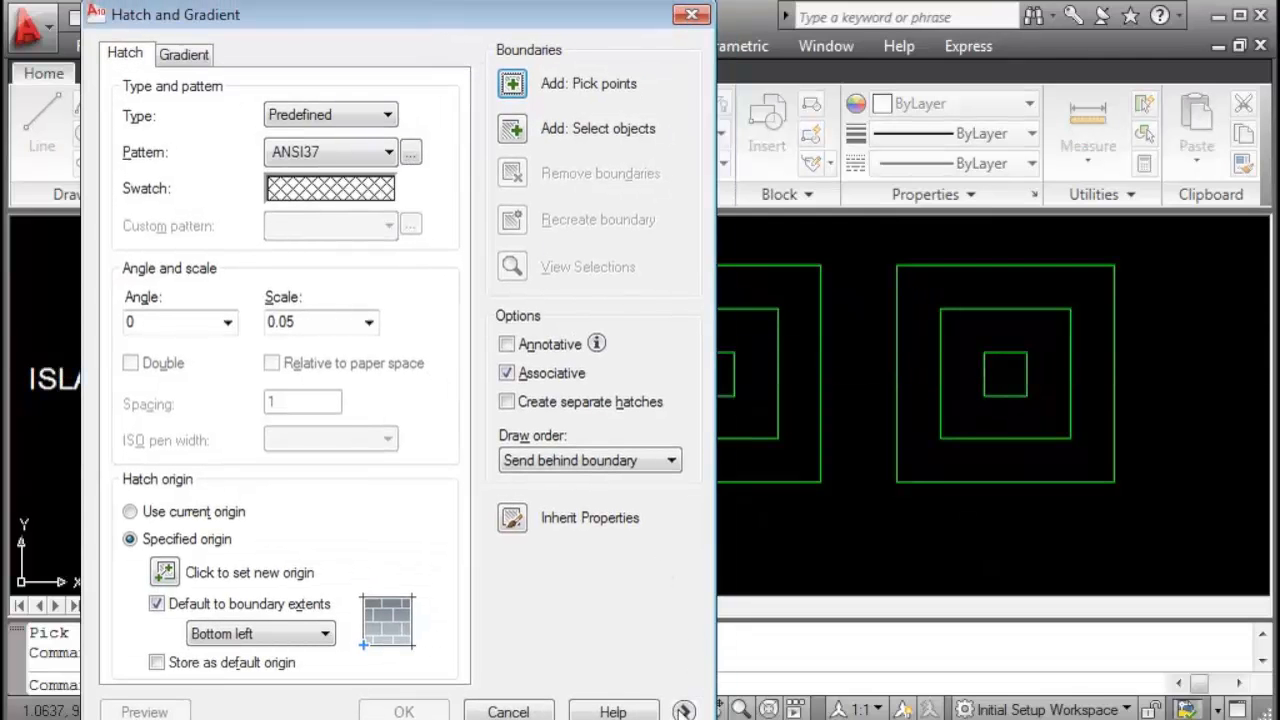
left_click(683, 710)
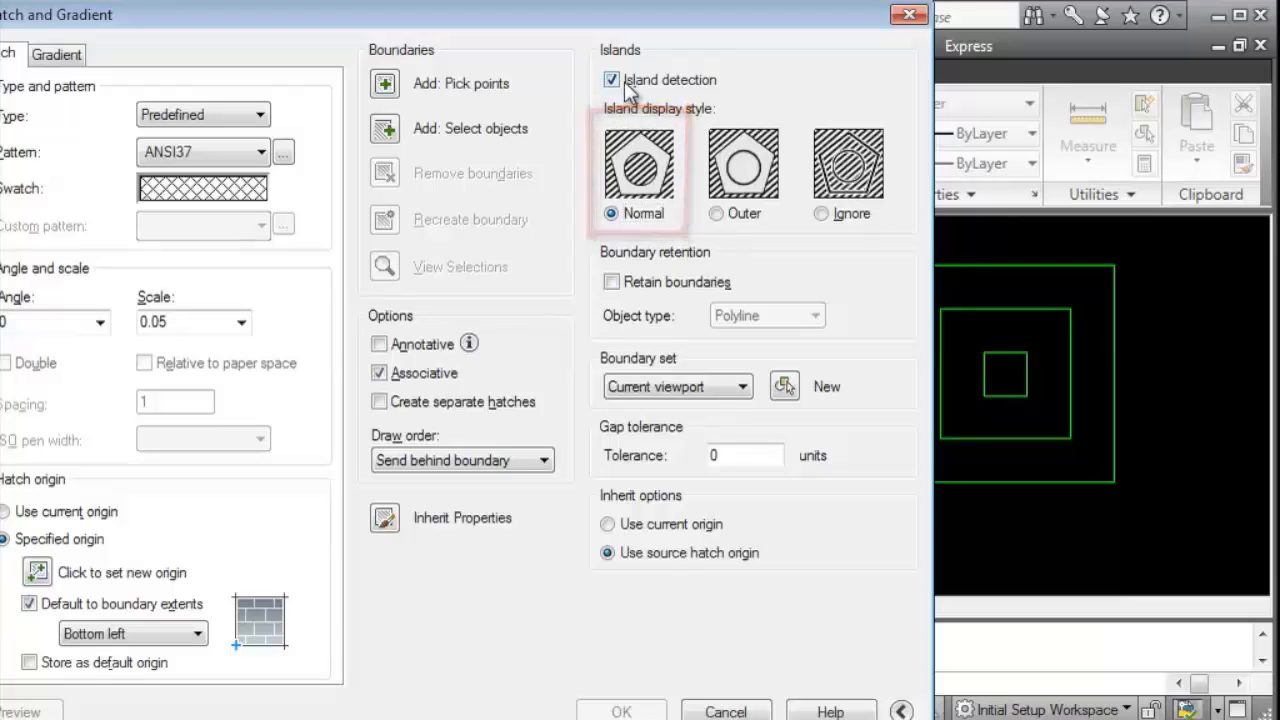
left_click(624, 81)
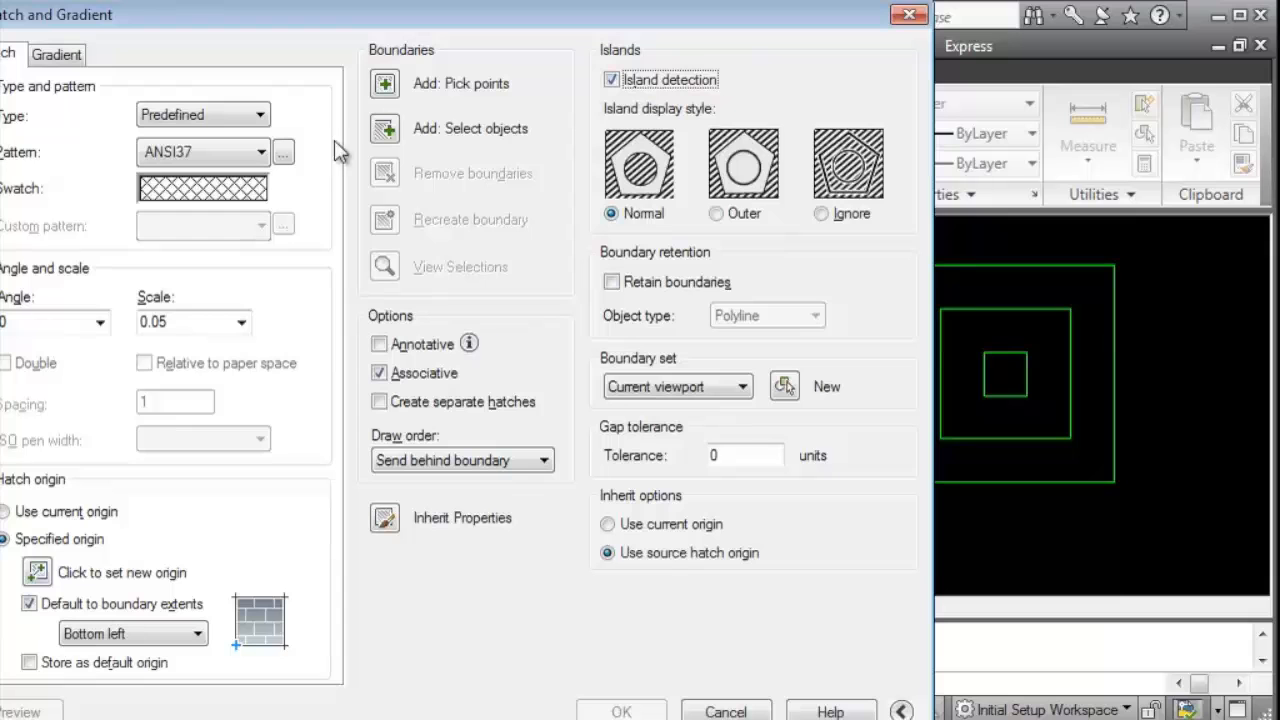
Apply the hatch to the first set of nested squares in the ISLAS row, picking a point inside its outer ring.
left_click(392, 88)
scroll(551, 280, "up", 2)
left_click(580, 289)
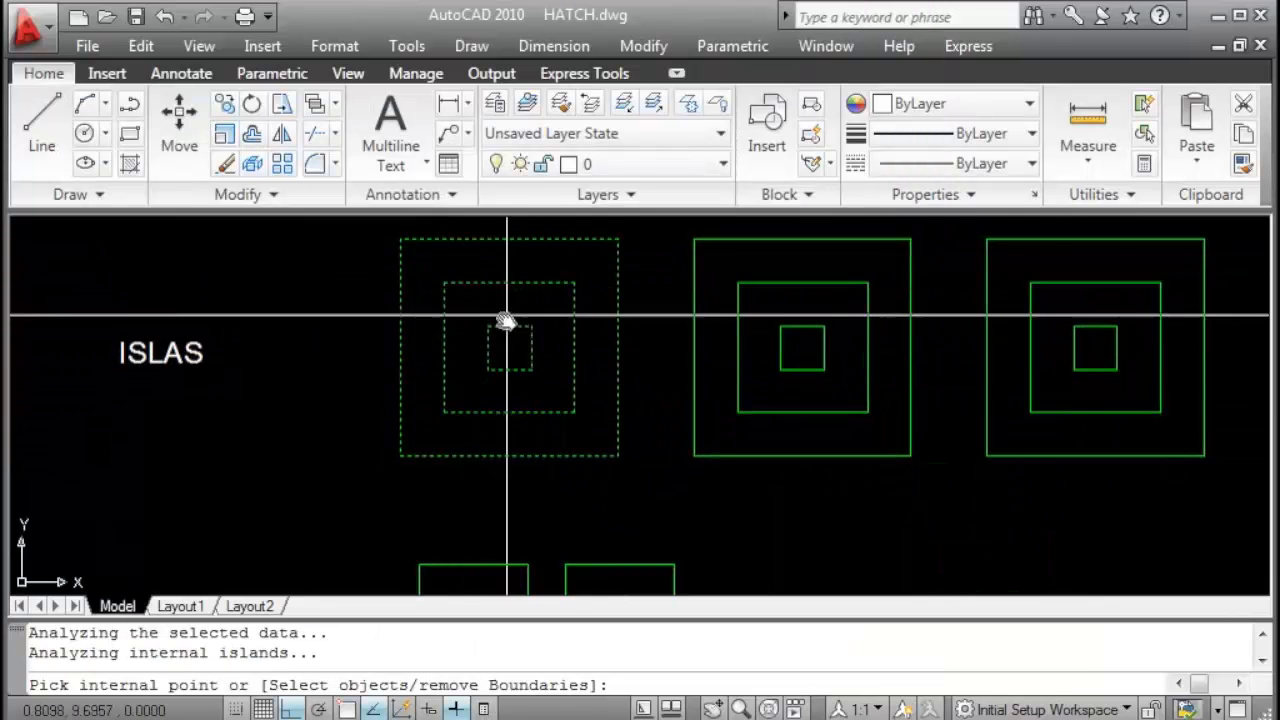
middle_click_drag(506, 320, 485, 412)
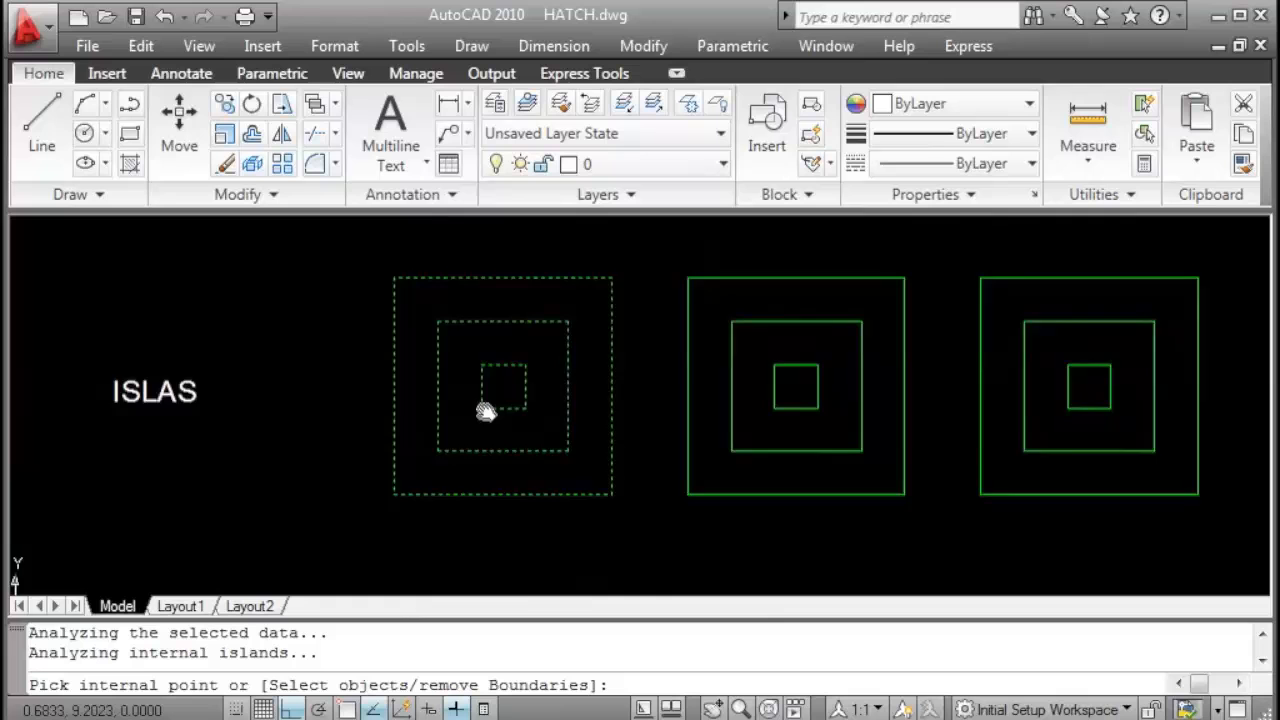
right_click(531, 371)
left_click(603, 390)
left_click(621, 711)
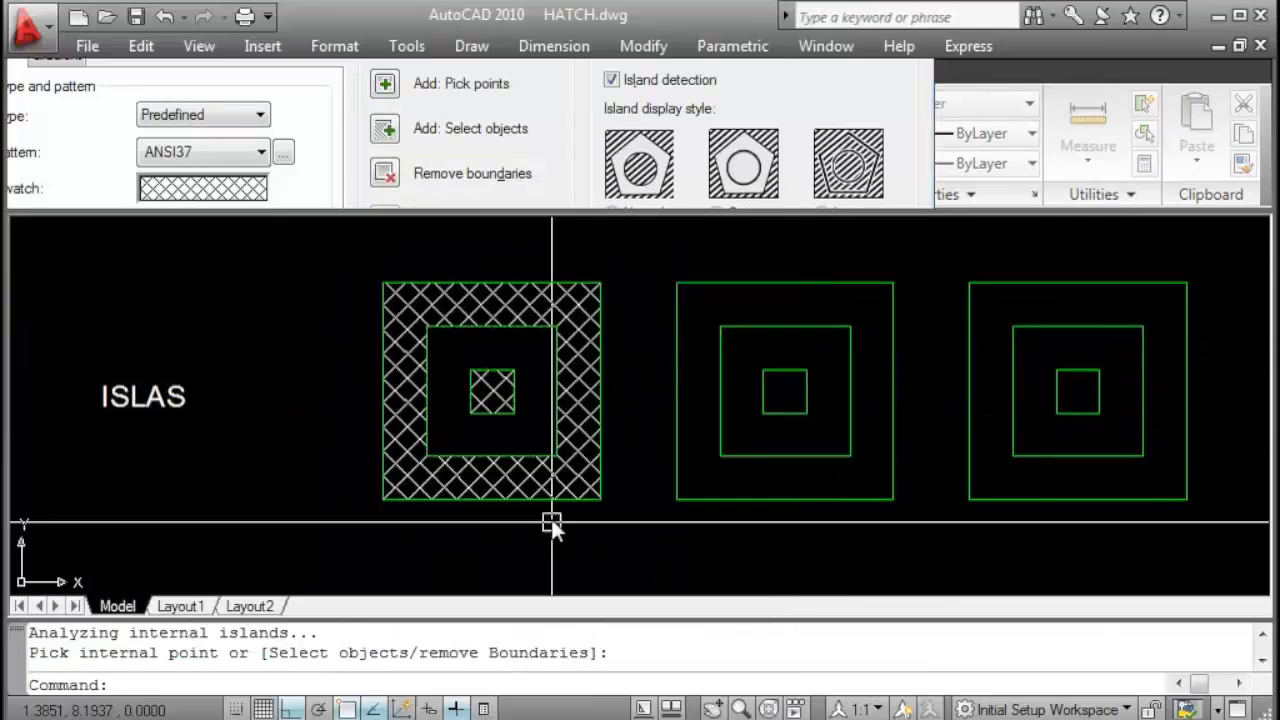
scroll(470, 350, "up", 1)
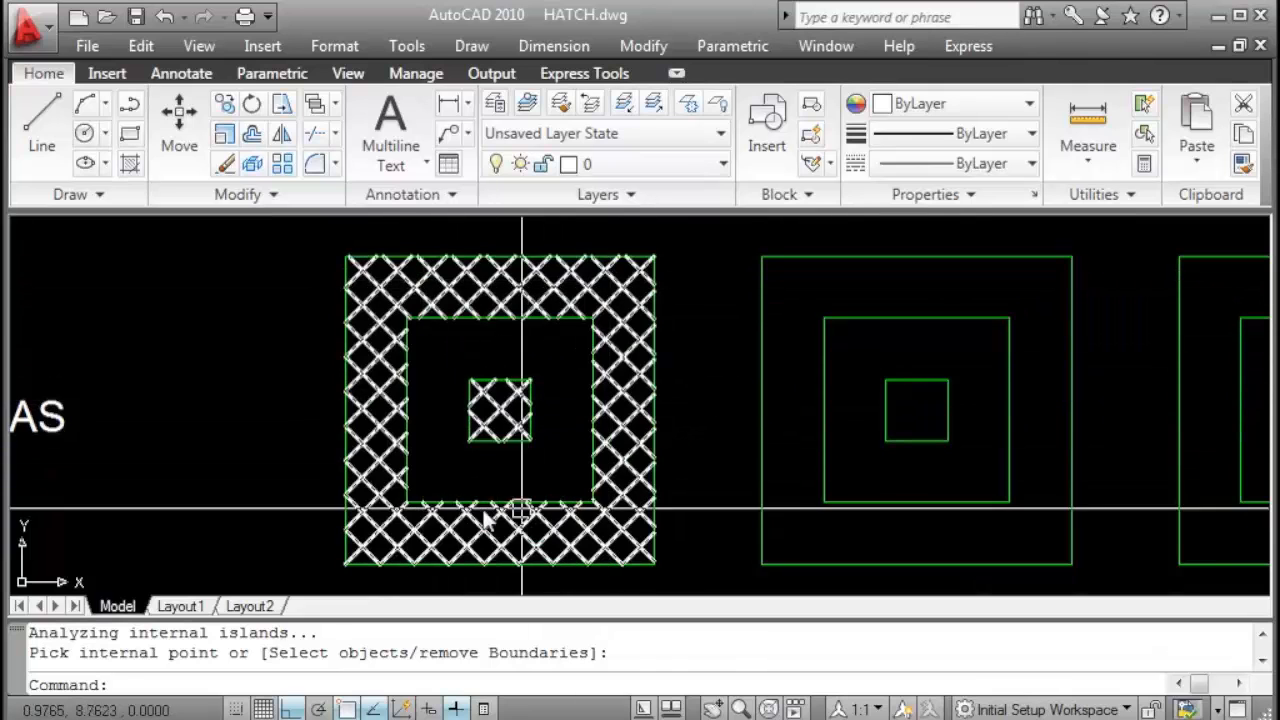
Hatch the second set of nested squares in the ISLAS row with ANSI37 and the Outer island display style.
scroll(491, 400, "down", 1)
scroll(674, 429, "down", 2)
middle_click_drag(674, 429, 468, 426)
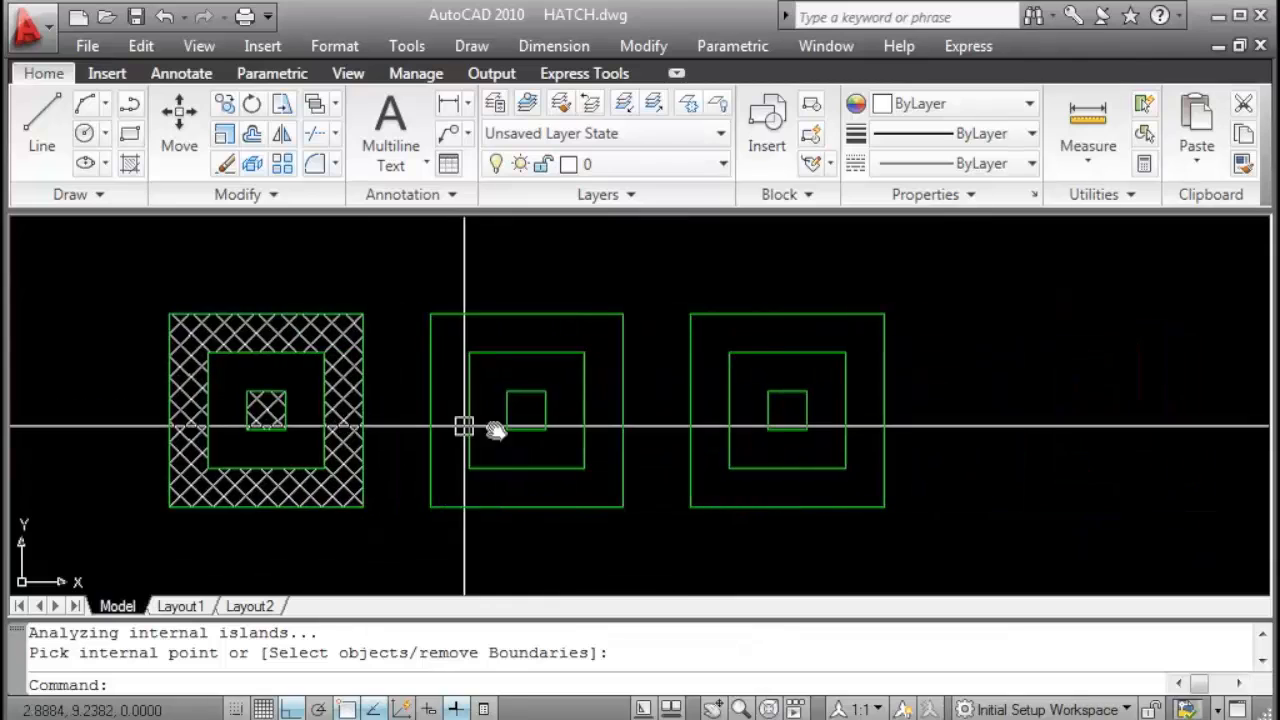
key("Return")
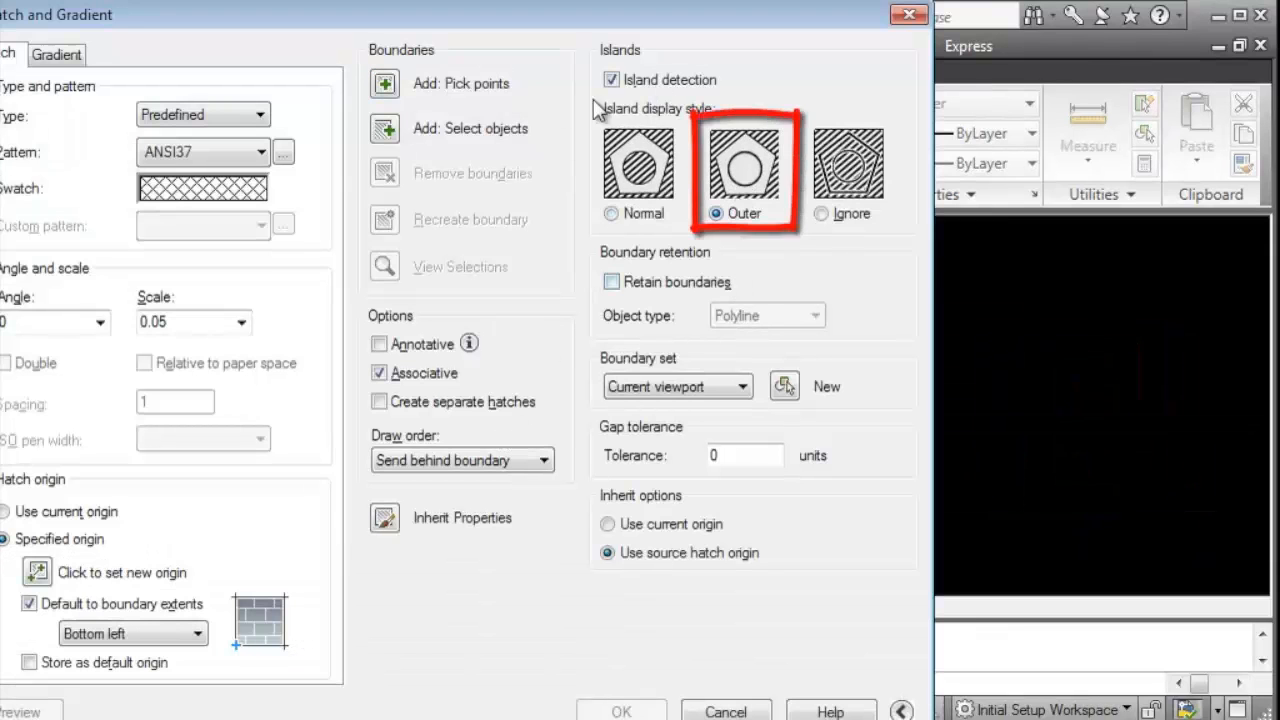
left_click(385, 84)
left_click(503, 360)
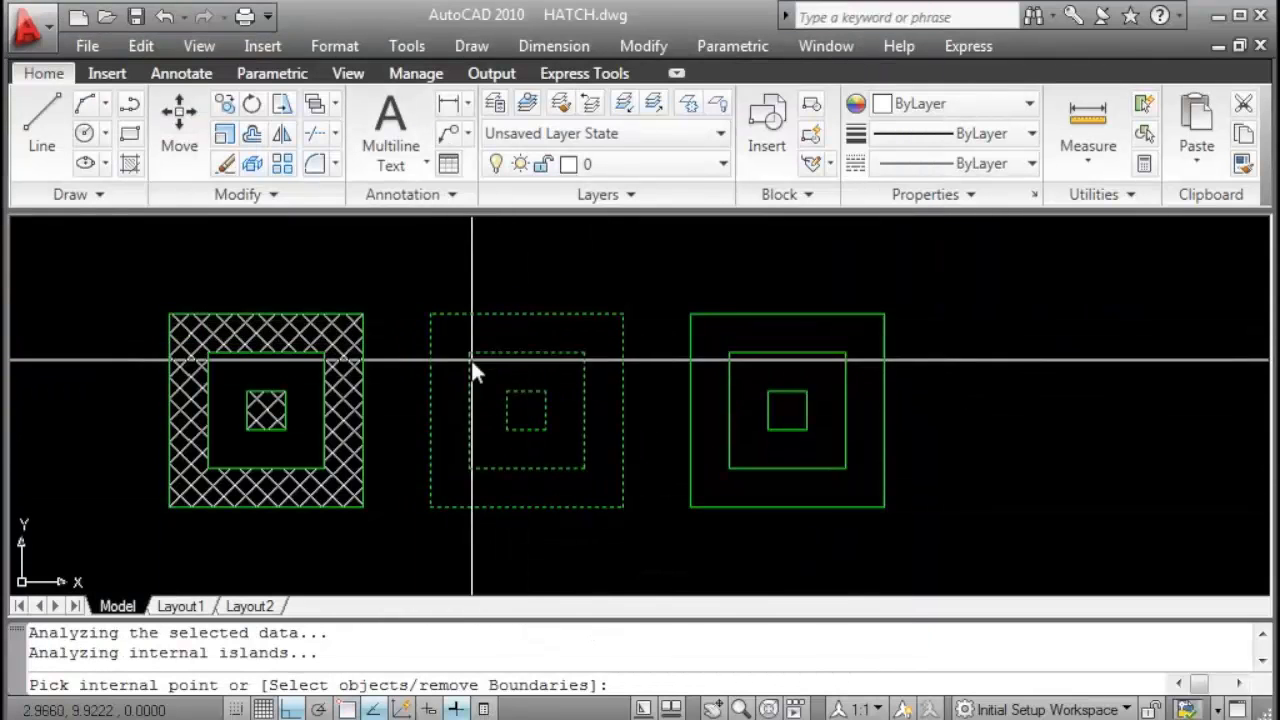
right_click(502, 343)
left_click(515, 354)
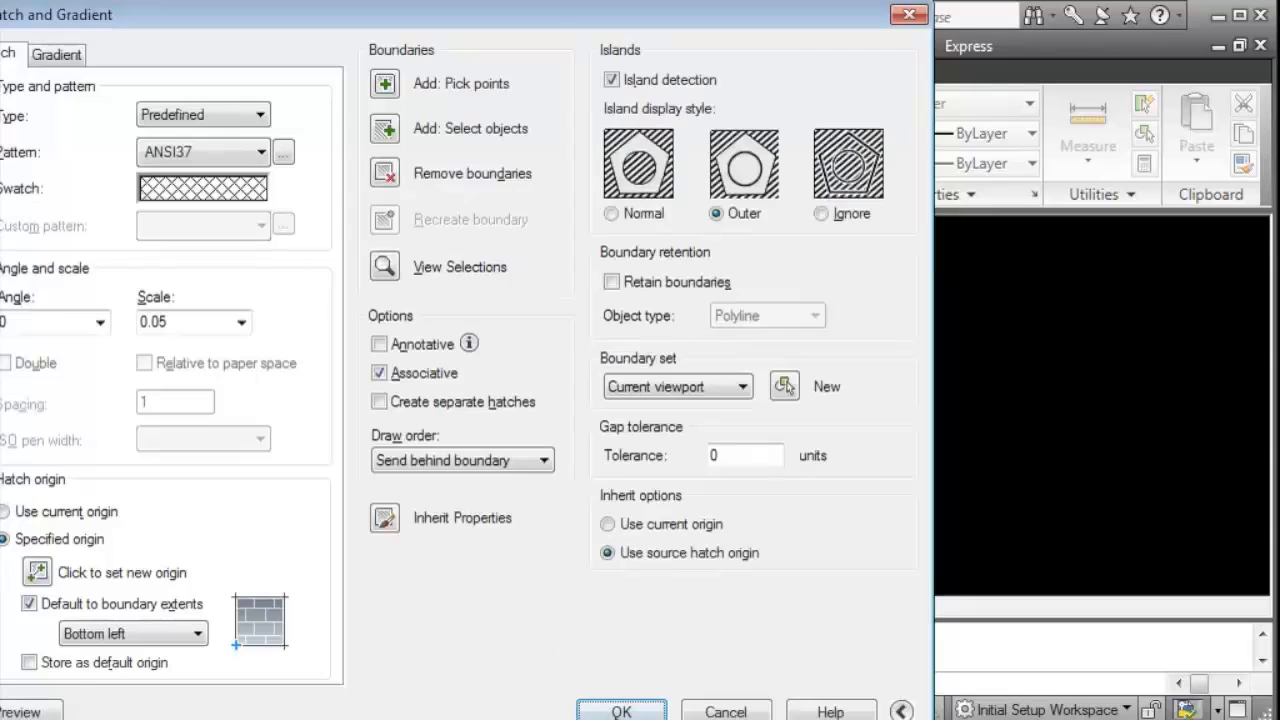
left_click(618, 708)
scroll(600, 330, "up", 2)
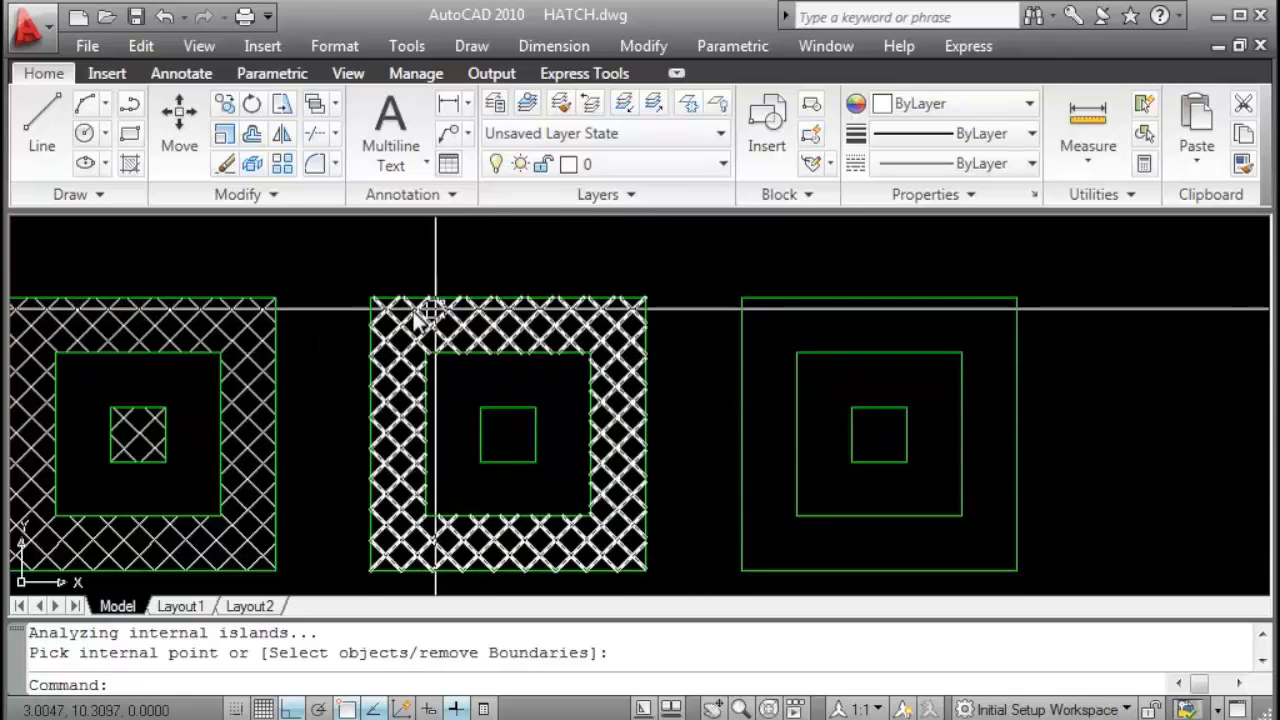
Hatch the third set of nested squares in the ISLAS row with ANSI37 and the Ignore island display style.
scroll(755, 420, "down", 4)
middle_click_drag(755, 420, 528, 397)
scroll(607, 375, "up", 3)
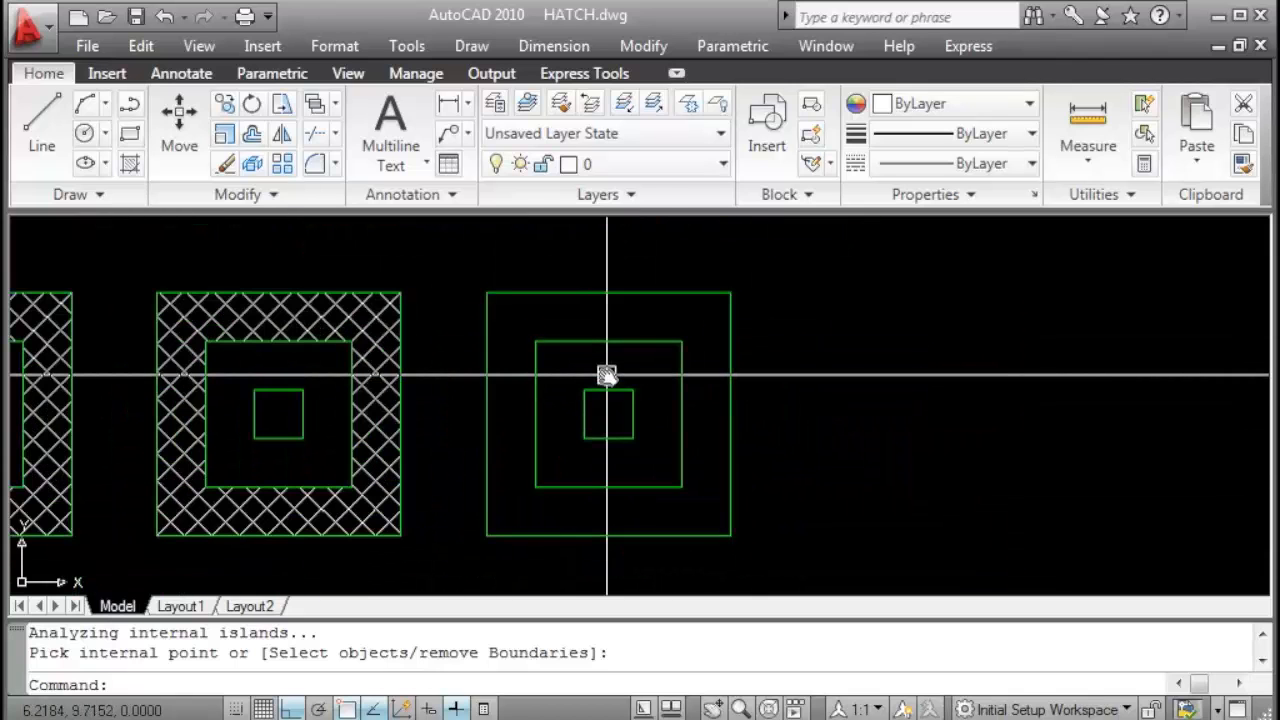
key("Return")
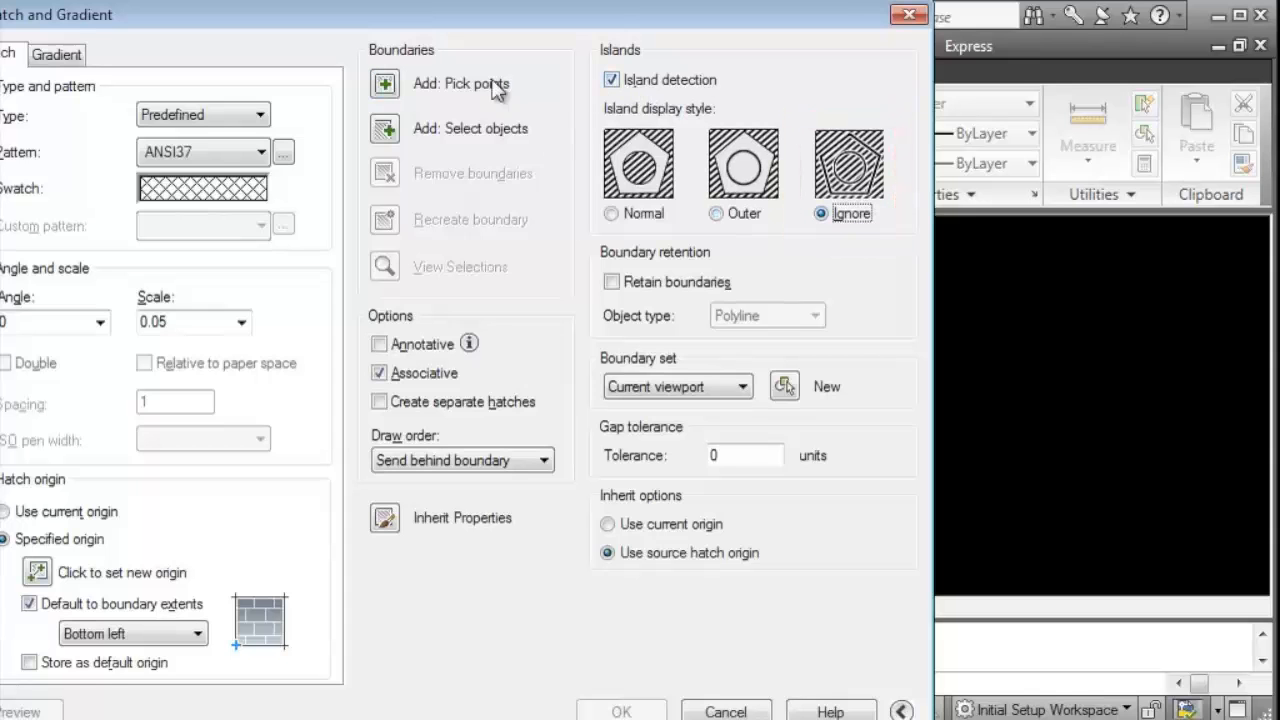
left_click(383, 86)
left_click(686, 386)
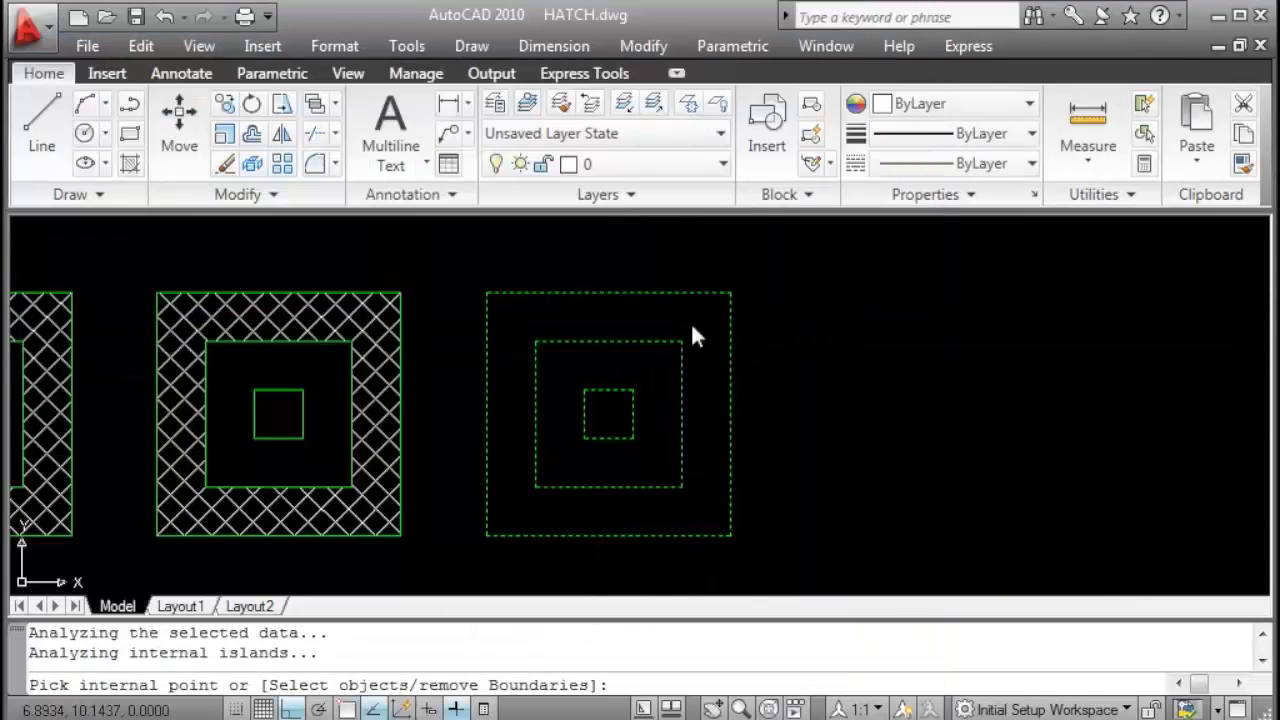
right_click(621, 367)
left_click(680, 388)
left_click(612, 700)
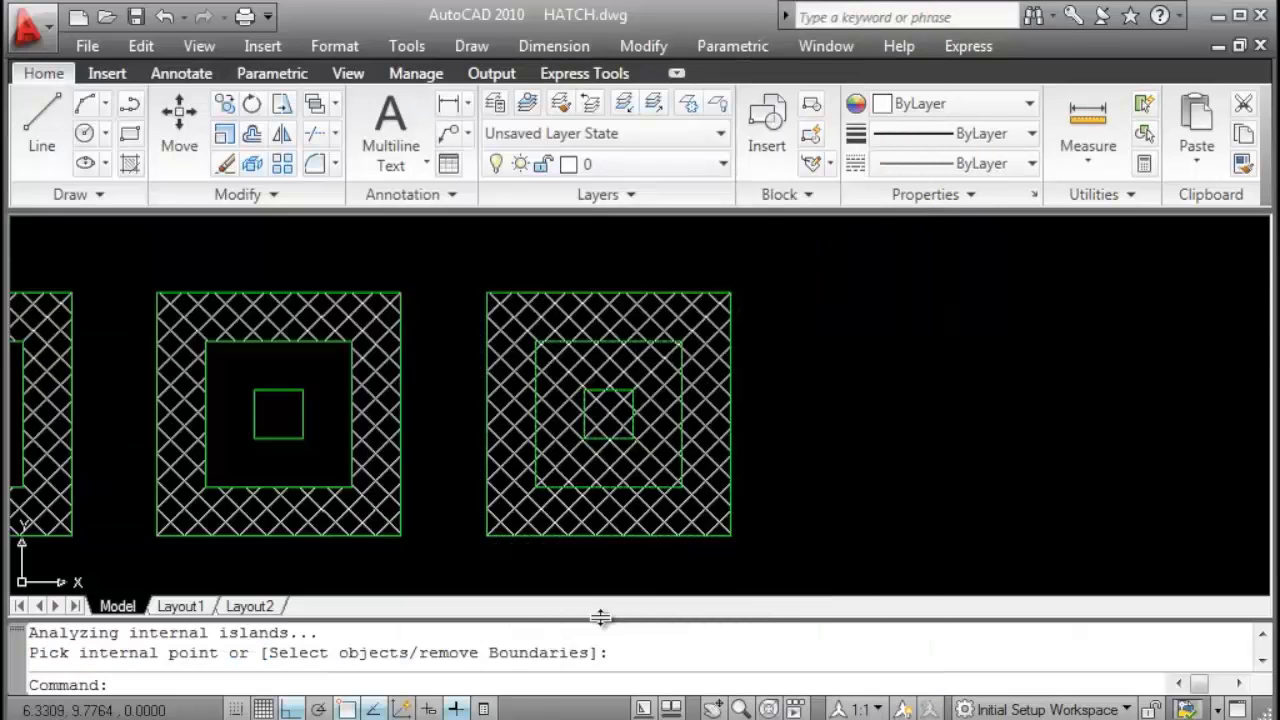
middle_click_drag(597, 473, 808, 457)
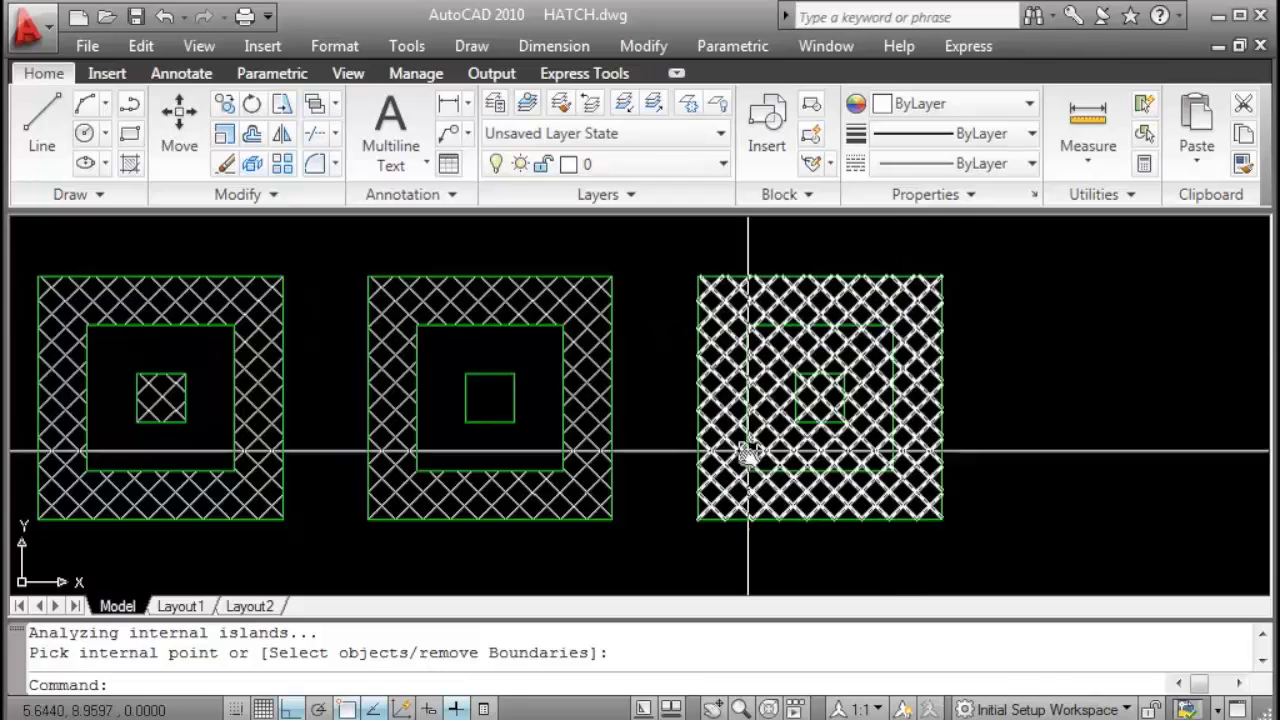
Start a new hatch for the REGION row with Retain boundaries enabled, object type Polyline and the Normal island display style.
scroll(720, 409, "down", 2)
mouse_move(720, 409)
middle_mouse_down()
mouse_move(823, 363)
mouse_move(879, 313)
middle_mouse_up()
middle_click_drag(643, 511, 714, 408)
scroll(624, 406, "up", 2)
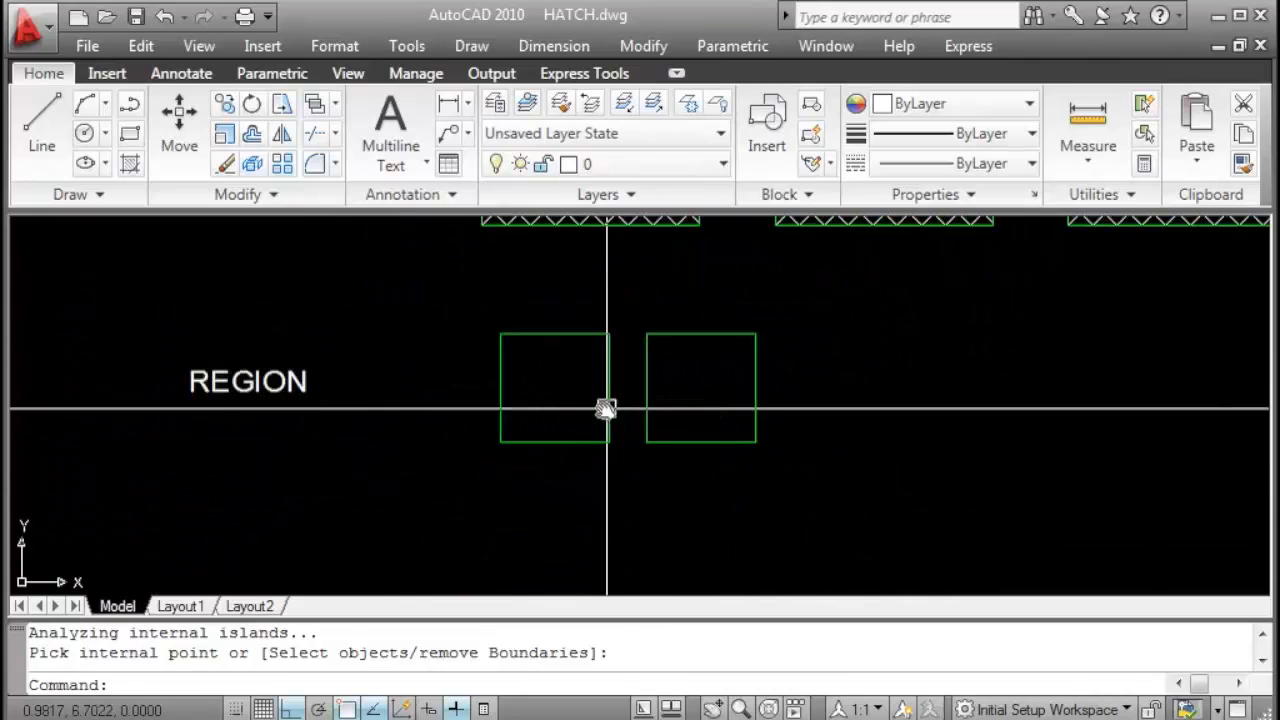
key("Return")
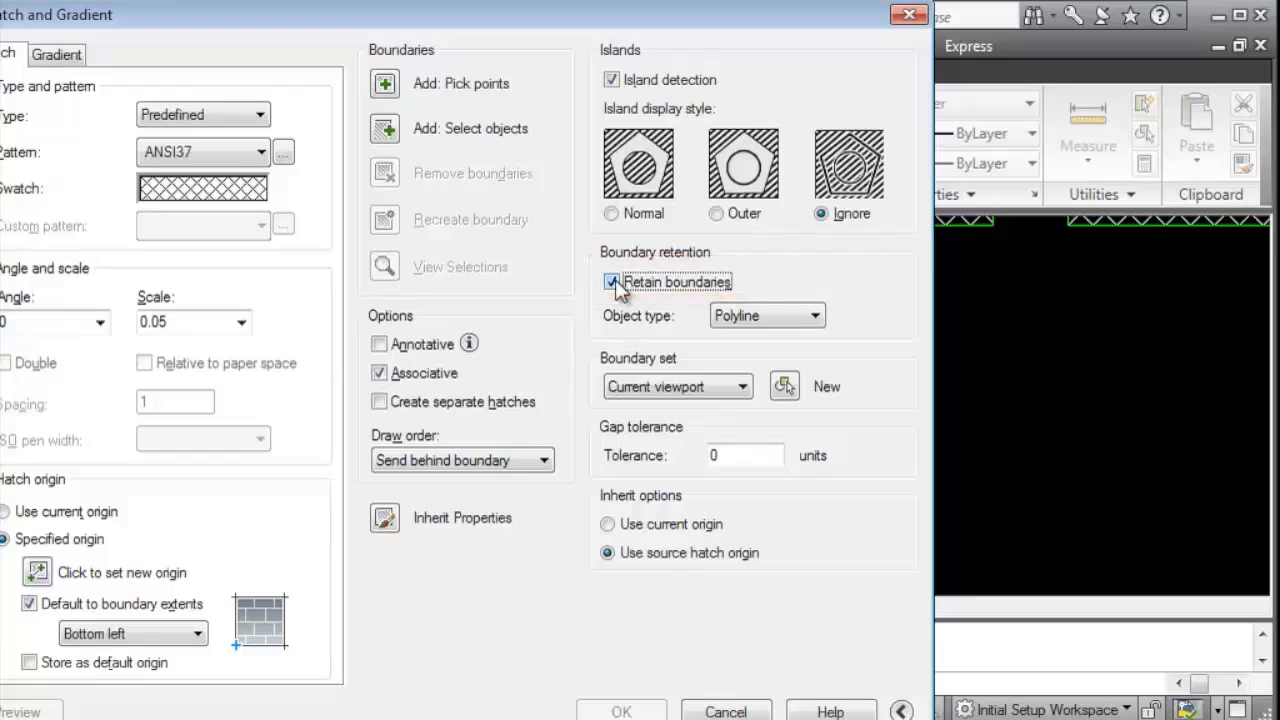
left_click(612, 214)
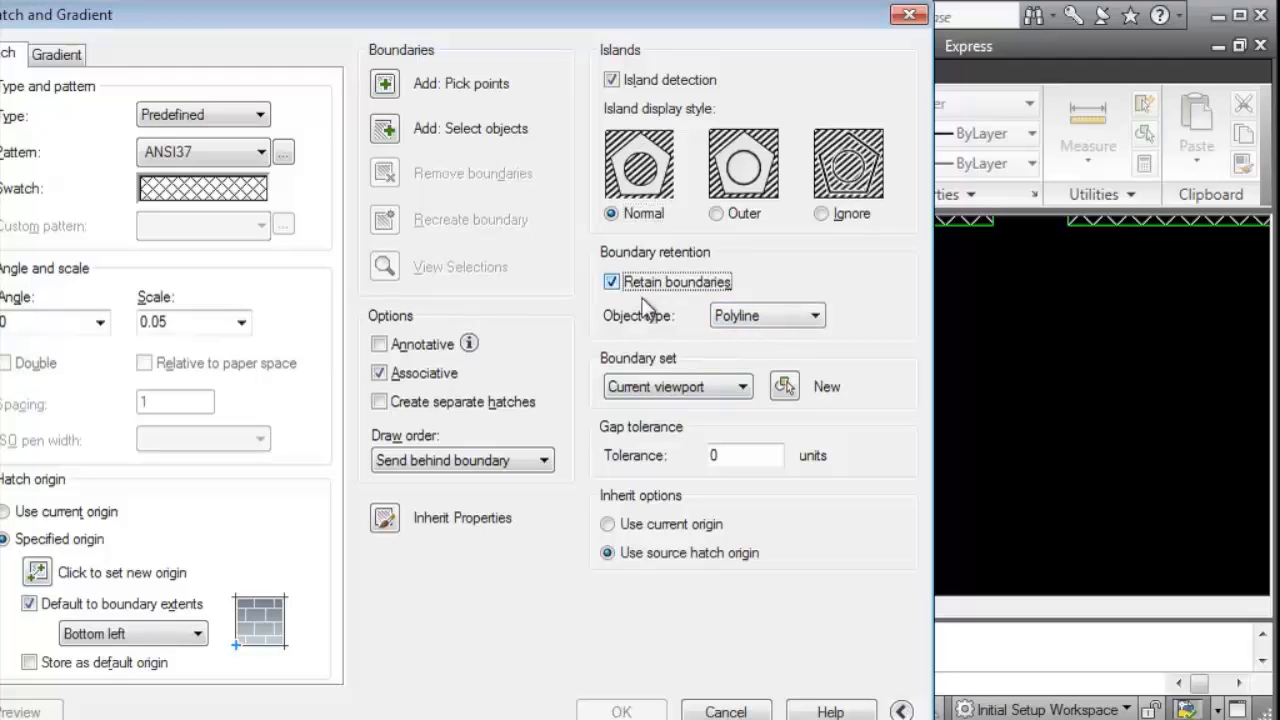
Hatch the first square in the REGION row with ANSI37, retaining its boundary as a polyline.
left_click_drag(592, 28, 673, 27)
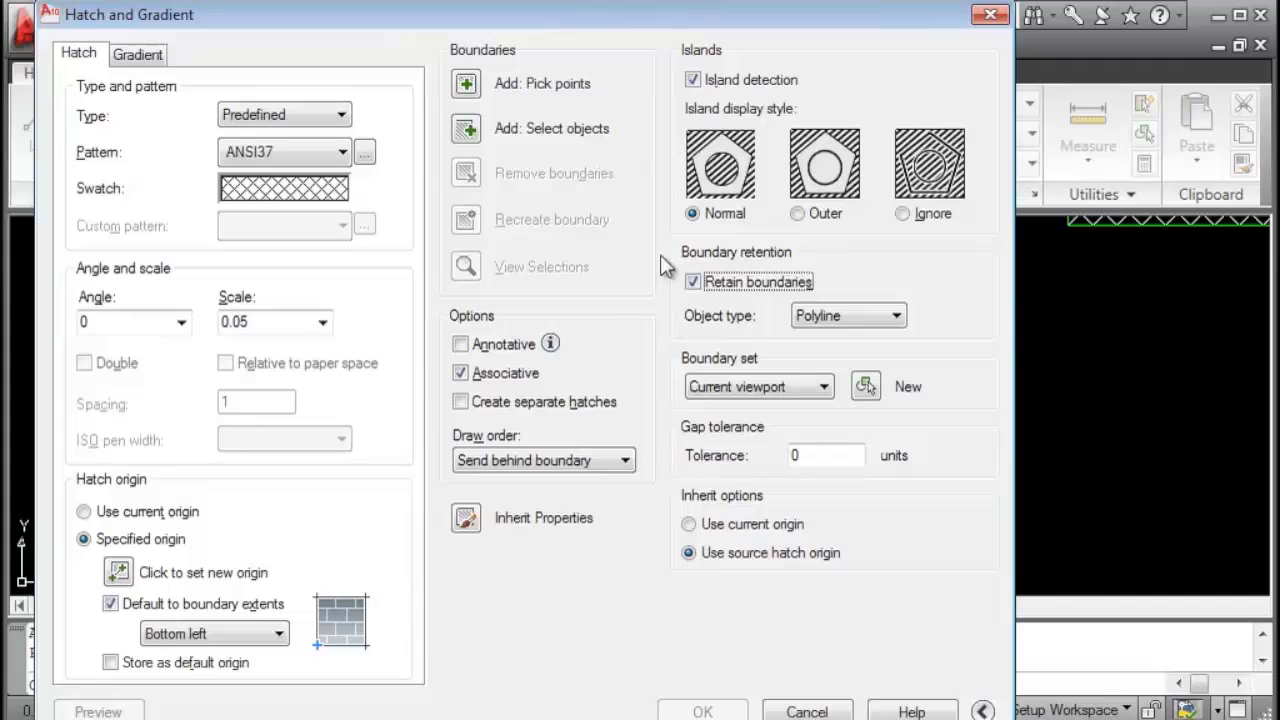
left_click(895, 318)
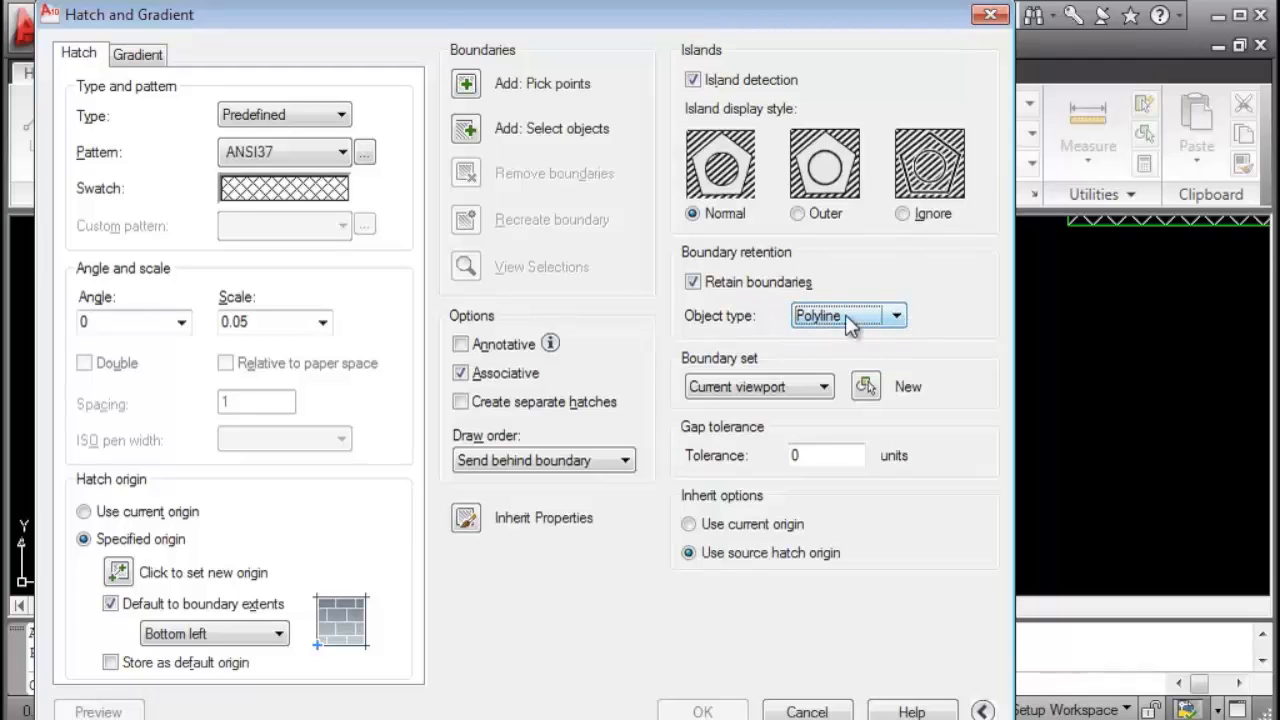
left_click(458, 85)
left_click(551, 385)
right_click(551, 385)
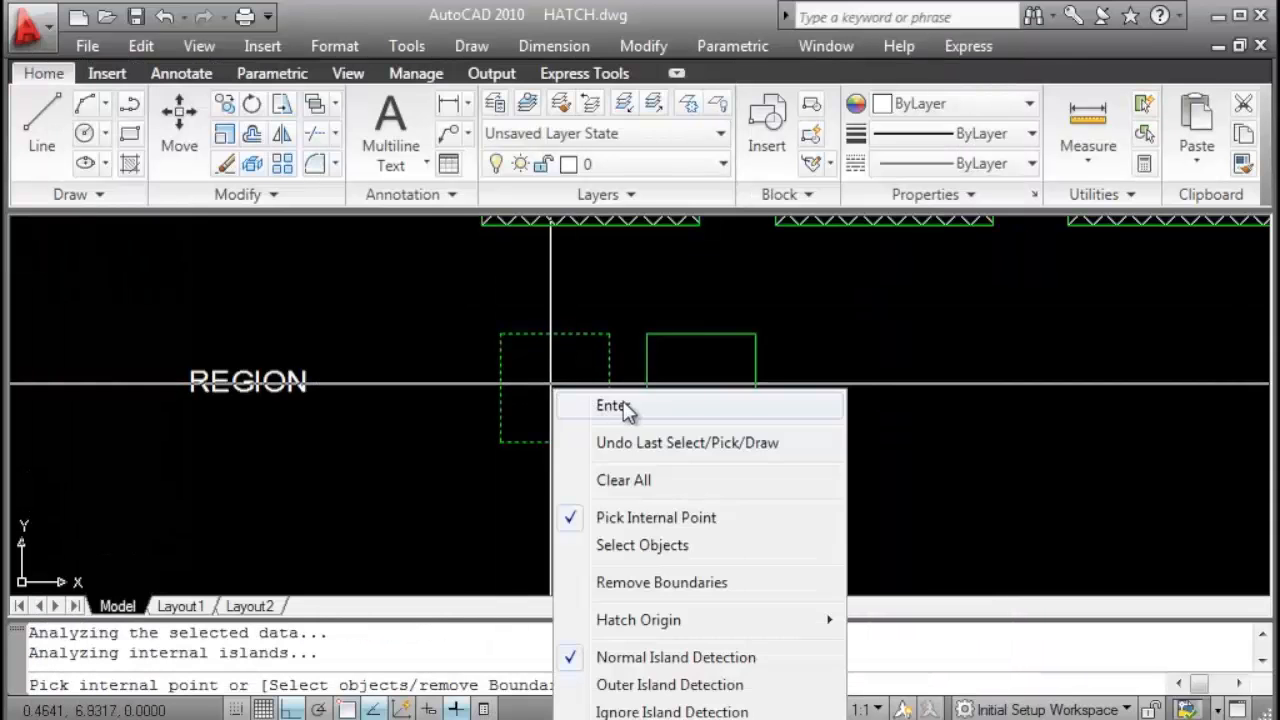
left_click(625, 410)
left_click(700, 705)
scroll(580, 387, "up", 2)
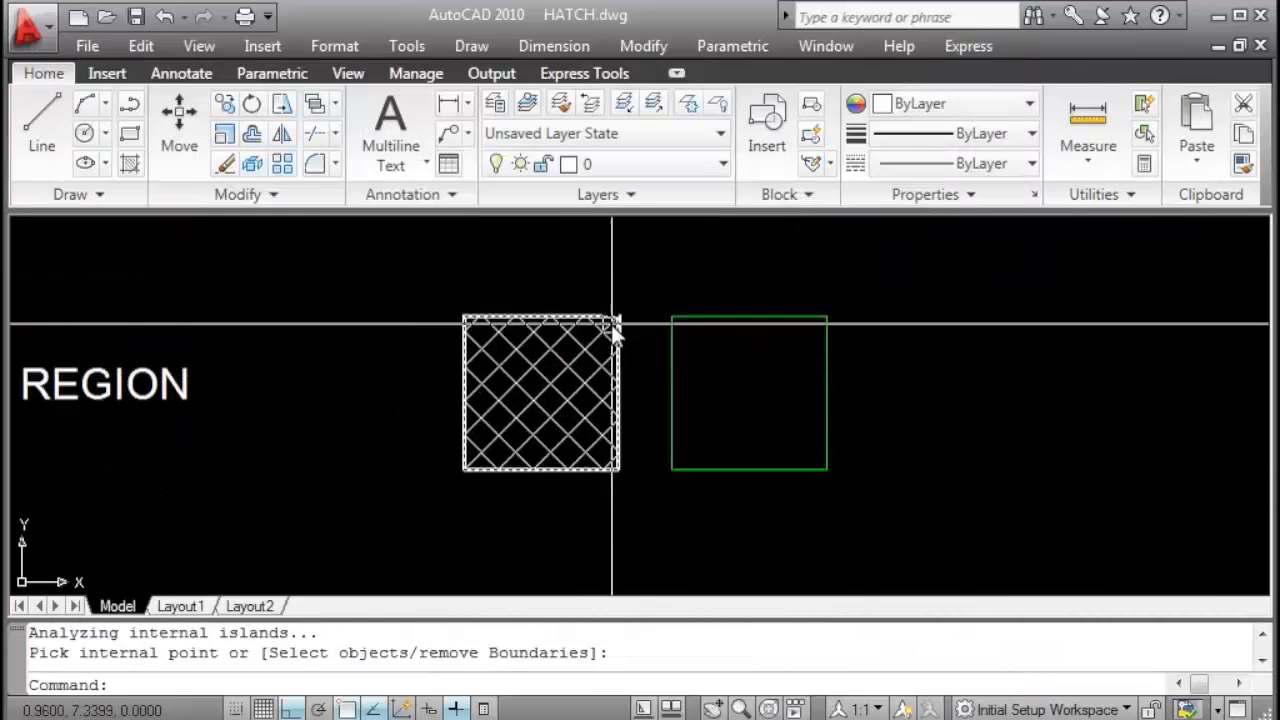
scroll(613, 330, "up", 2)
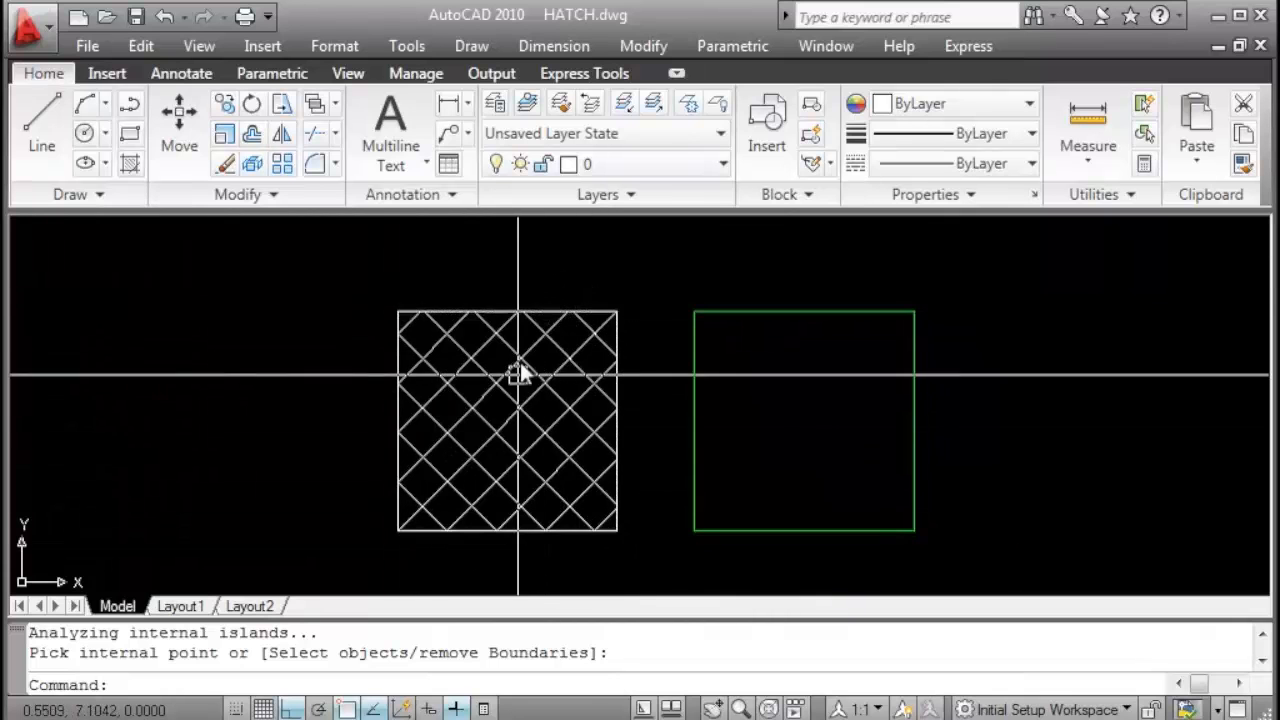
Move the retained polyline boundary of the first REGION square straight down, just below the green original.
left_click(540, 310)
type("m")
key("space")
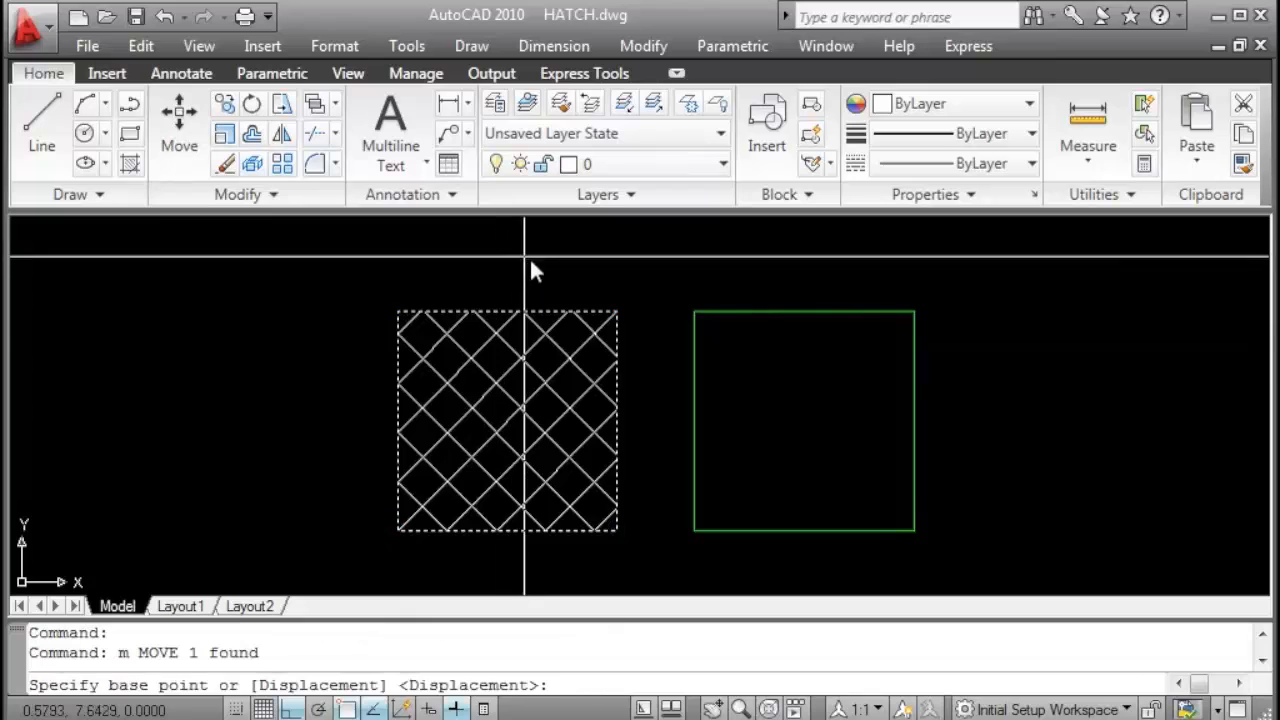
left_click(529, 257)
middle_click_drag(556, 373, 603, 181)
left_click(566, 357)
scroll(633, 411, "down", 2)
middle_click_drag(635, 413, 610, 338)
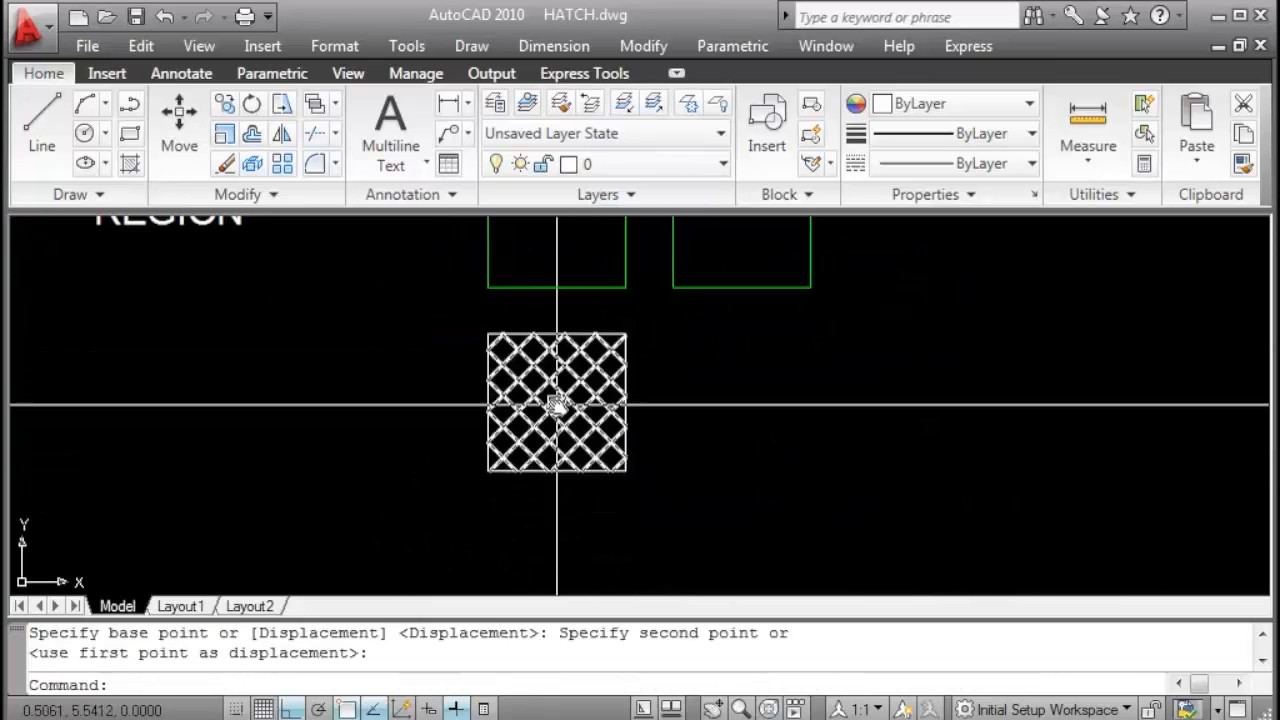
Move the hatch out of the retained polyline square, about 1.15 units to its left.
left_click(557, 405)
type("m")
key("space")
left_click(395, 395)
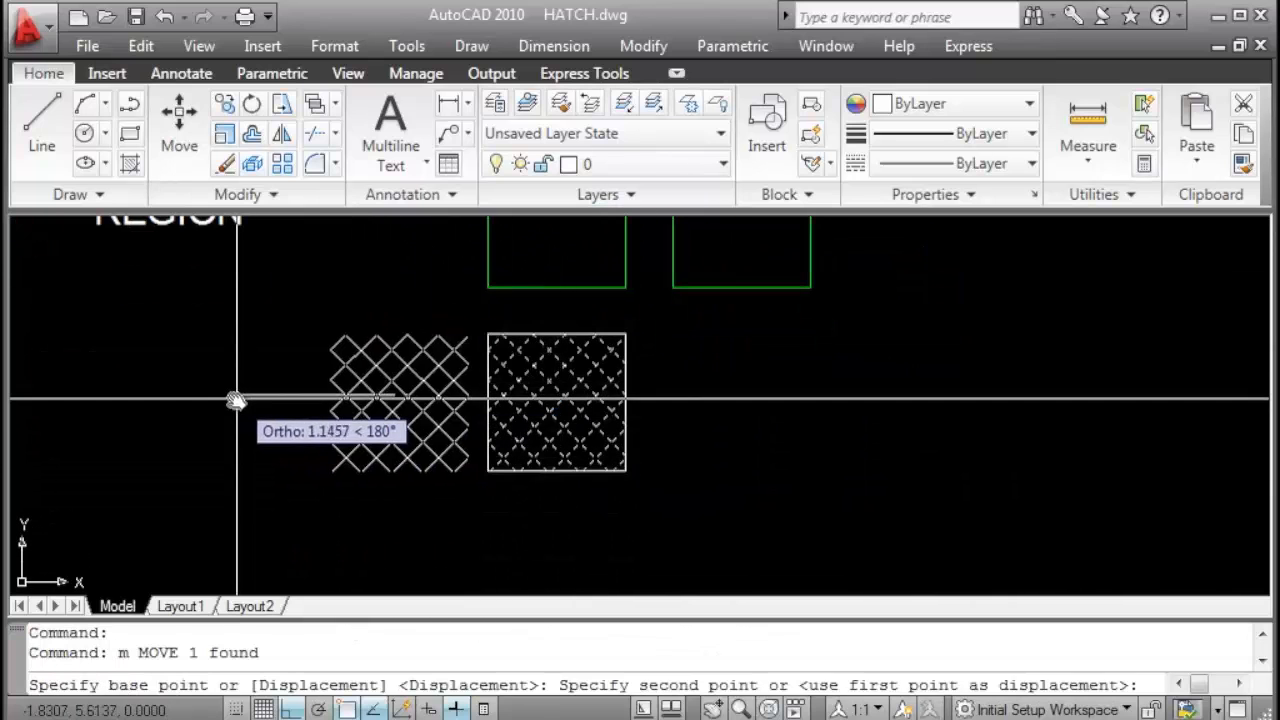
left_click(234, 398)
key("Escape")
Select the retained polyline square and the separated hatch in turn to inspect each object.
left_click(557, 333)
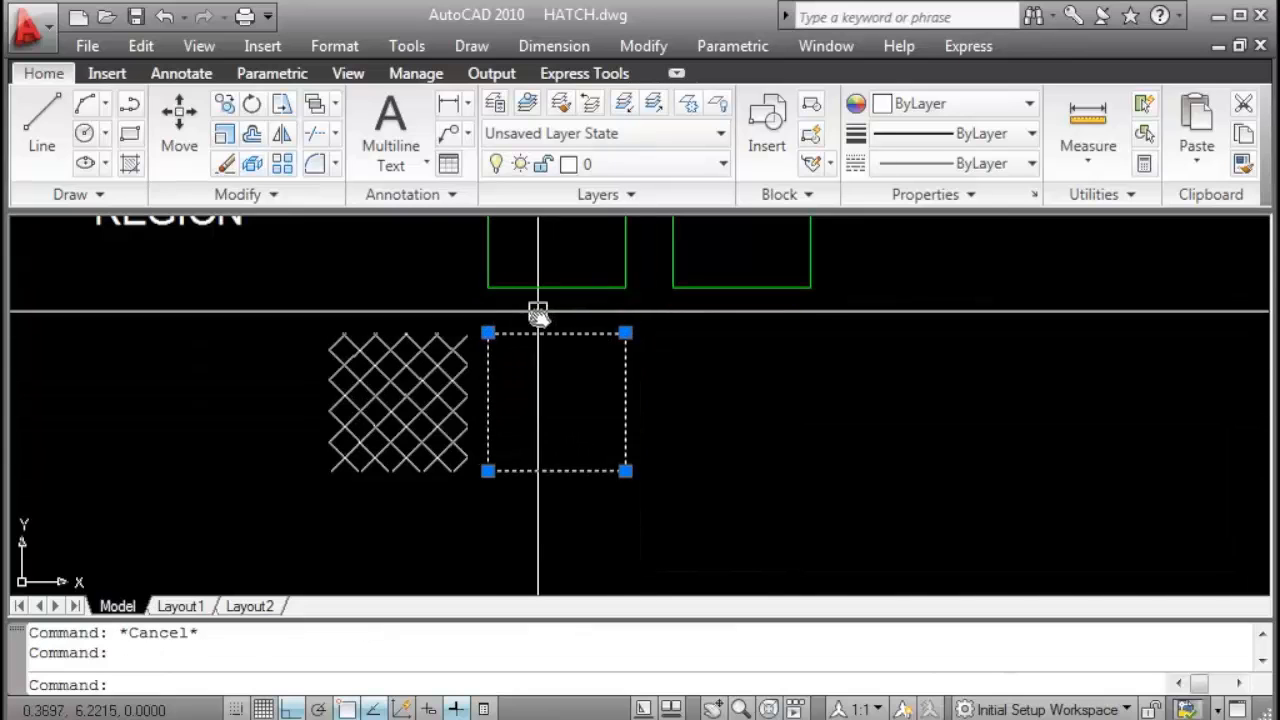
key("Escape")
left_click(423, 394)
key("Escape")
Hatch the second square in the REGION row with ANSI37, retaining its boundary as a Region.
mouse_move(766, 371)
middle_mouse_down()
mouse_move(538, 489)
mouse_move(548, 464)
middle_mouse_up()
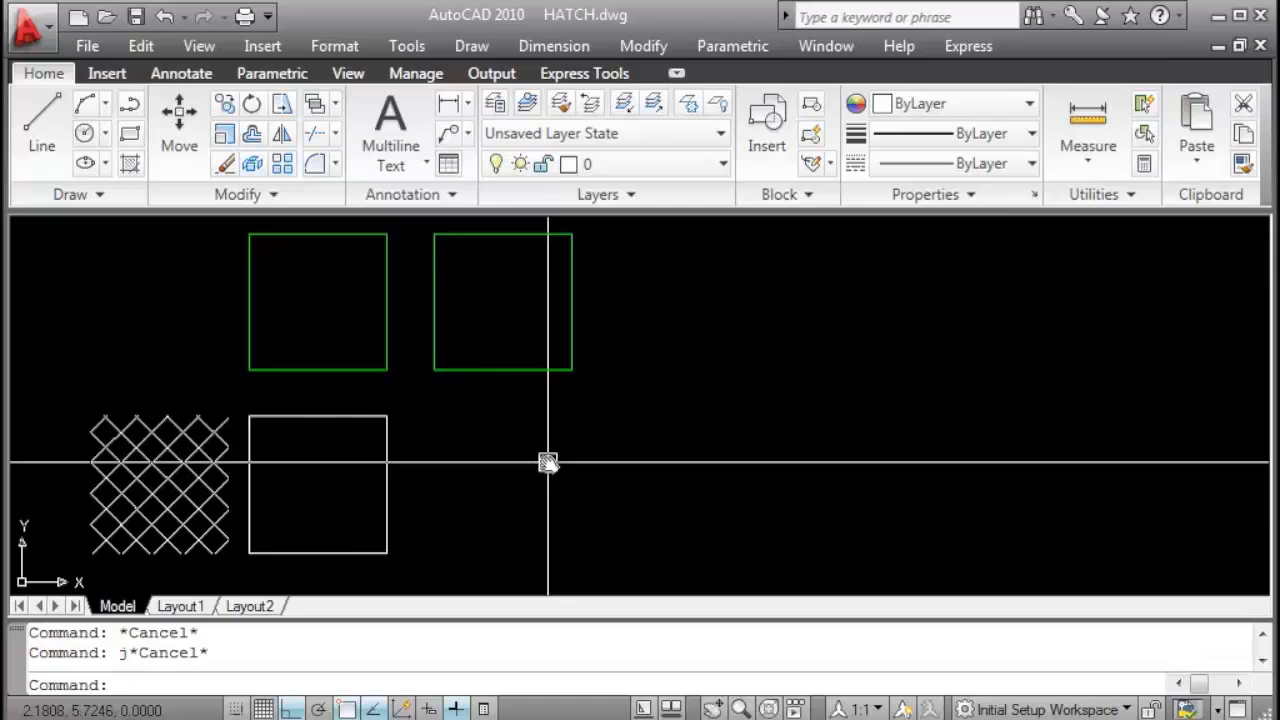
key("Return")
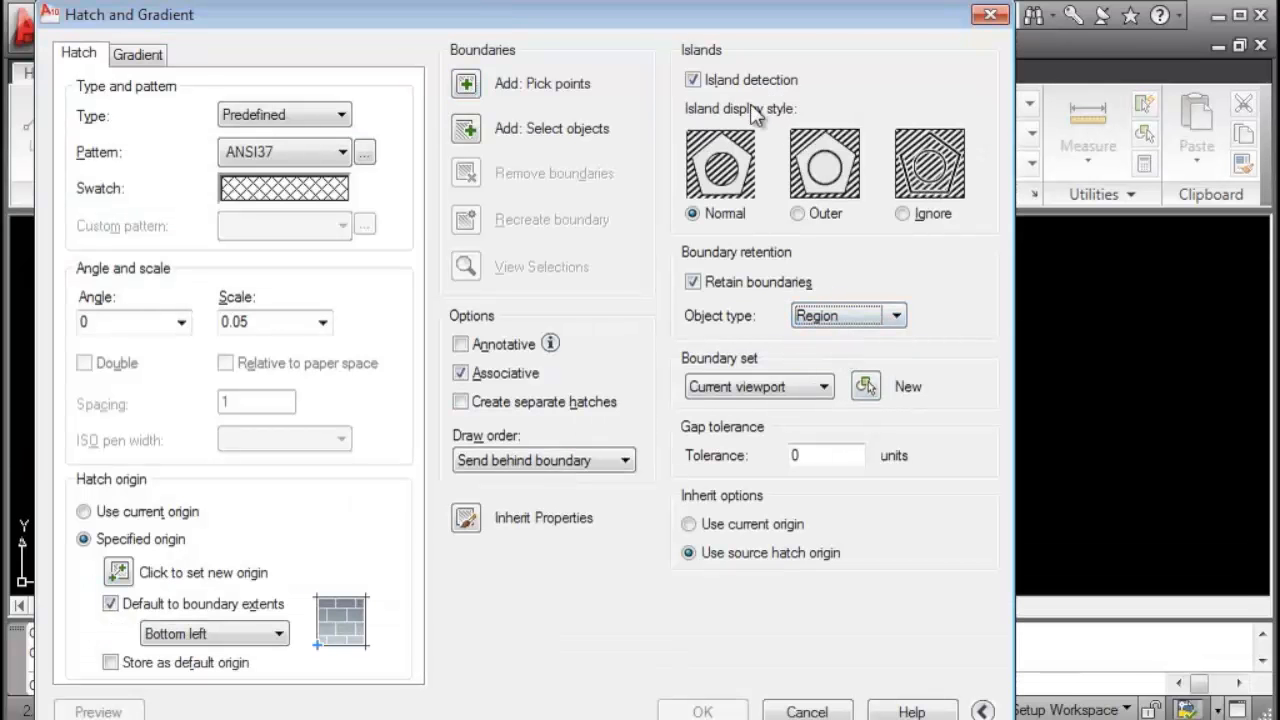
left_click(466, 84)
left_click(511, 331)
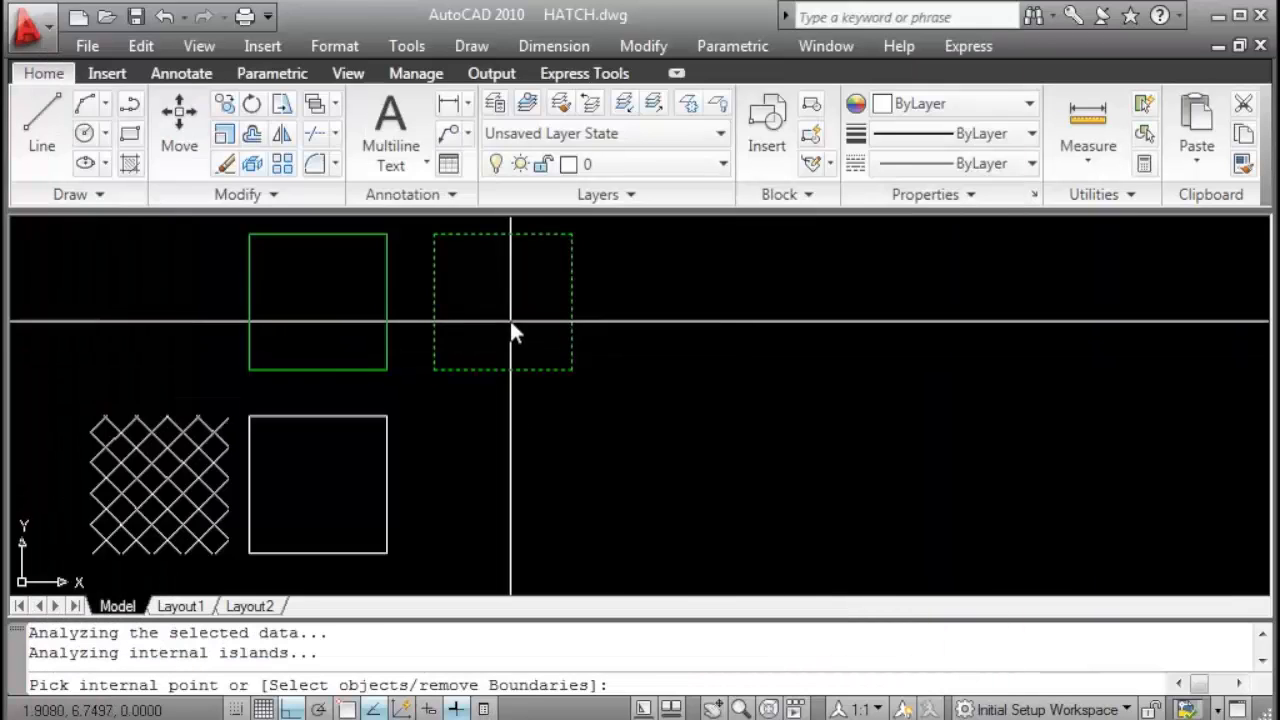
right_click(506, 274)
left_click(502, 294)
left_click(702, 711)
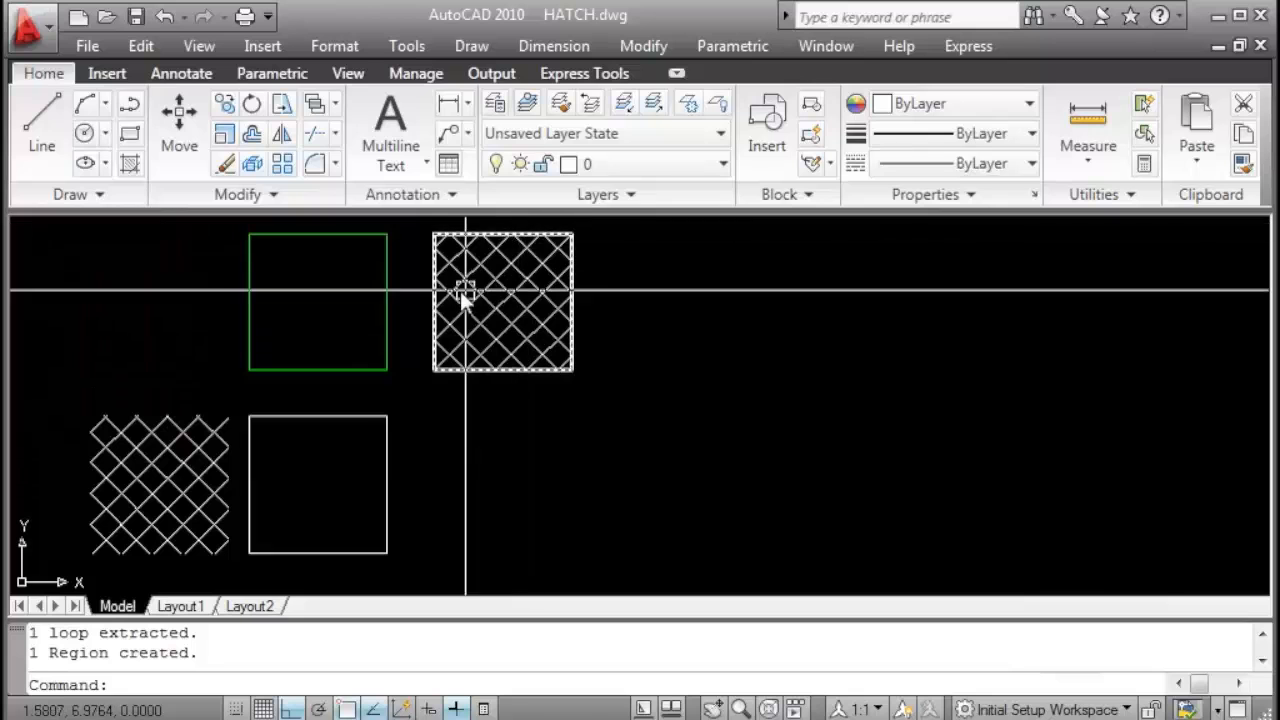
Move the retained region boundary of the second square straight down, below its green original.
left_click(534, 234)
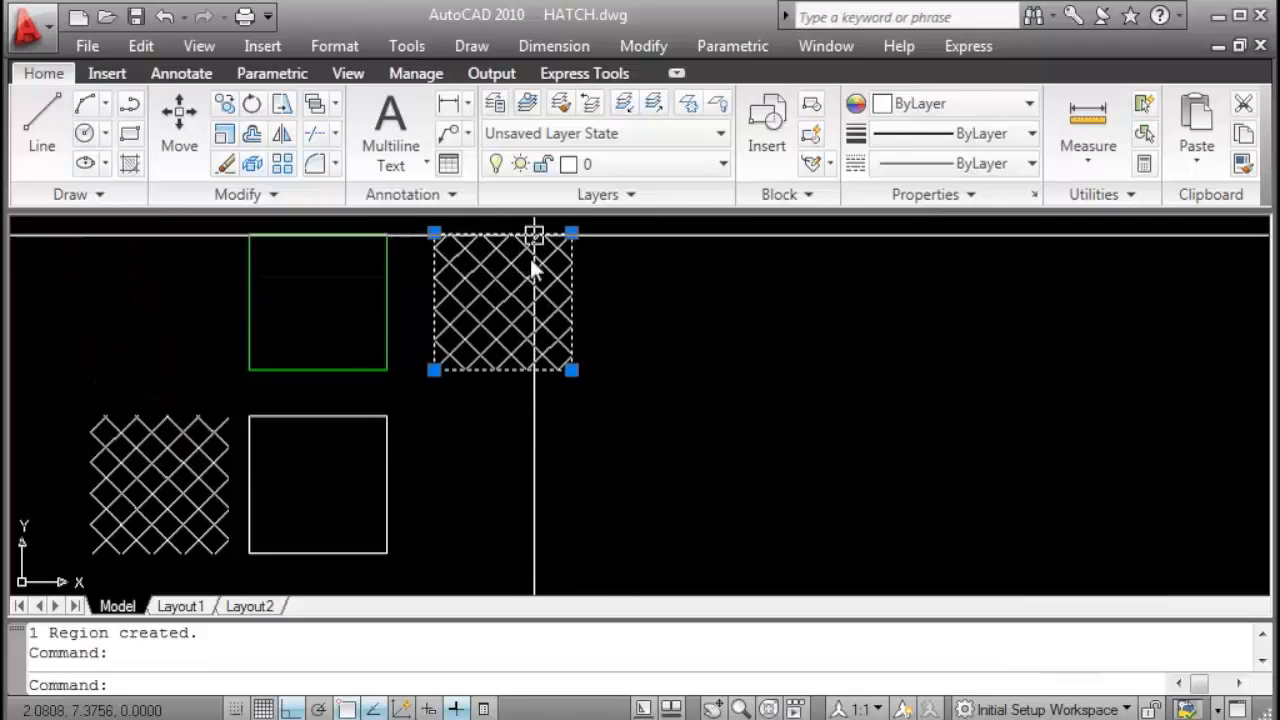
type("m")
key("Return")
left_click(614, 308)
left_click(653, 491)
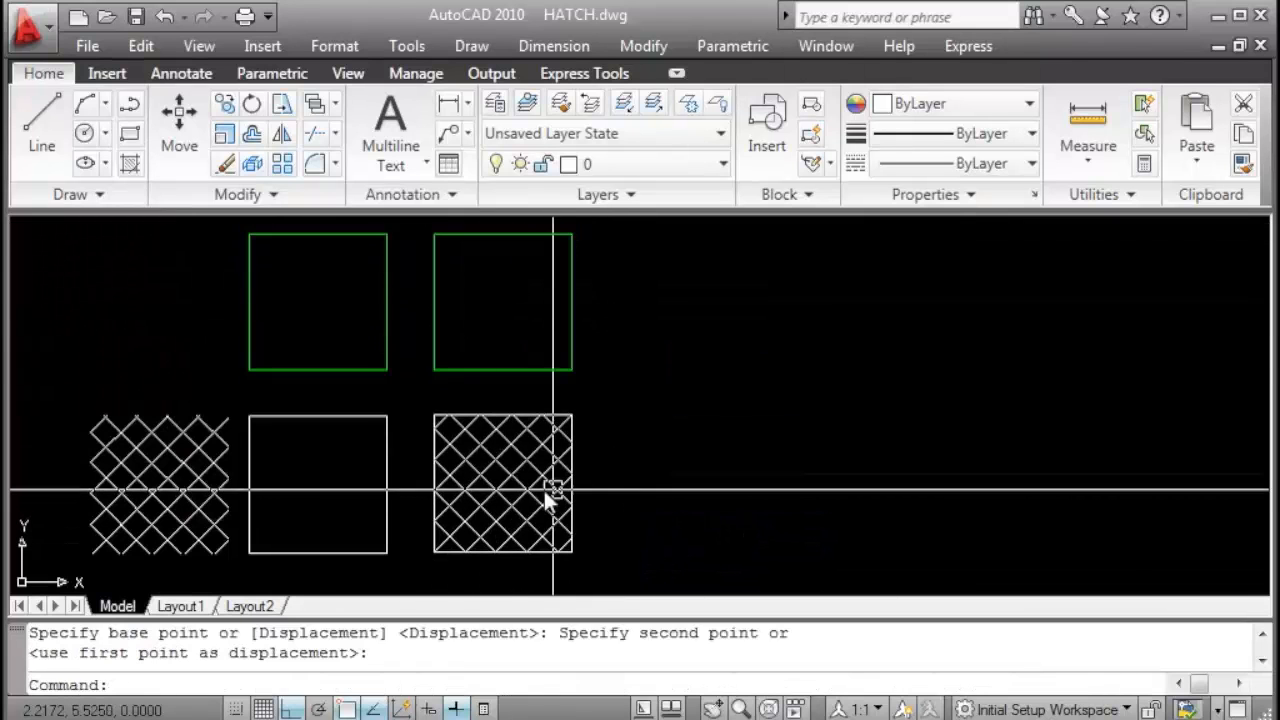
Move the hatch out of the retained region square, to the empty space on its right.
left_click(550, 497)
type("m")
key("Return")
left_click(613, 458)
left_click(790, 458)
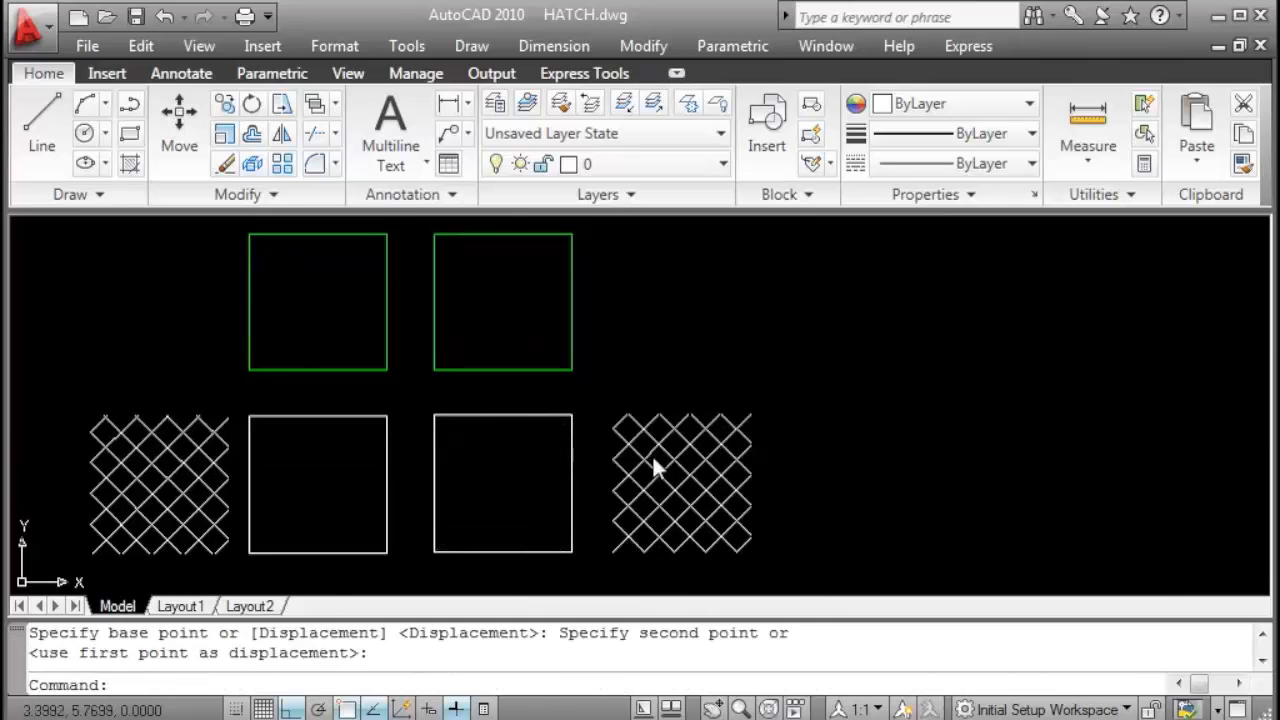
key("Escape")
Stretch the retained polyline square by its grips, pulling both bottom corners downward and the upper-left corner to the left.
mouse_move(360, 464)
middle_mouse_down()
mouse_move(642, 342)
mouse_move(580, 377)
middle_mouse_up()
left_click(647, 292)
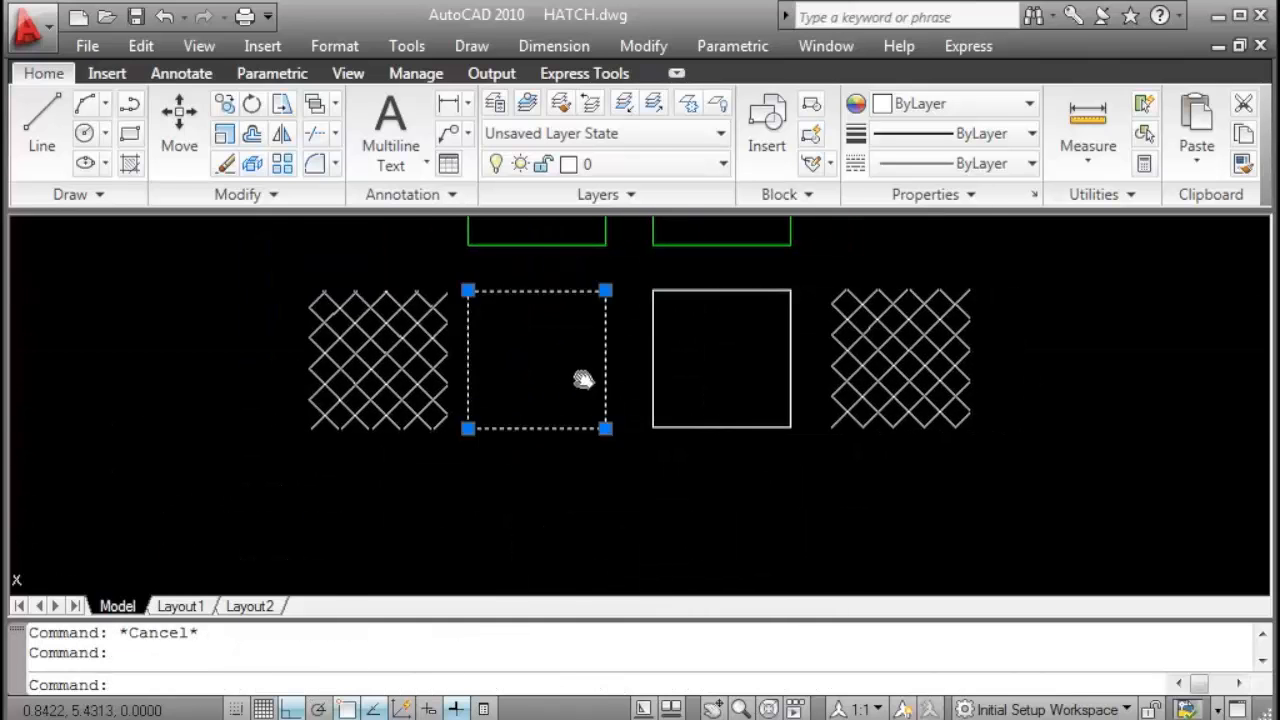
left_click(467, 428)
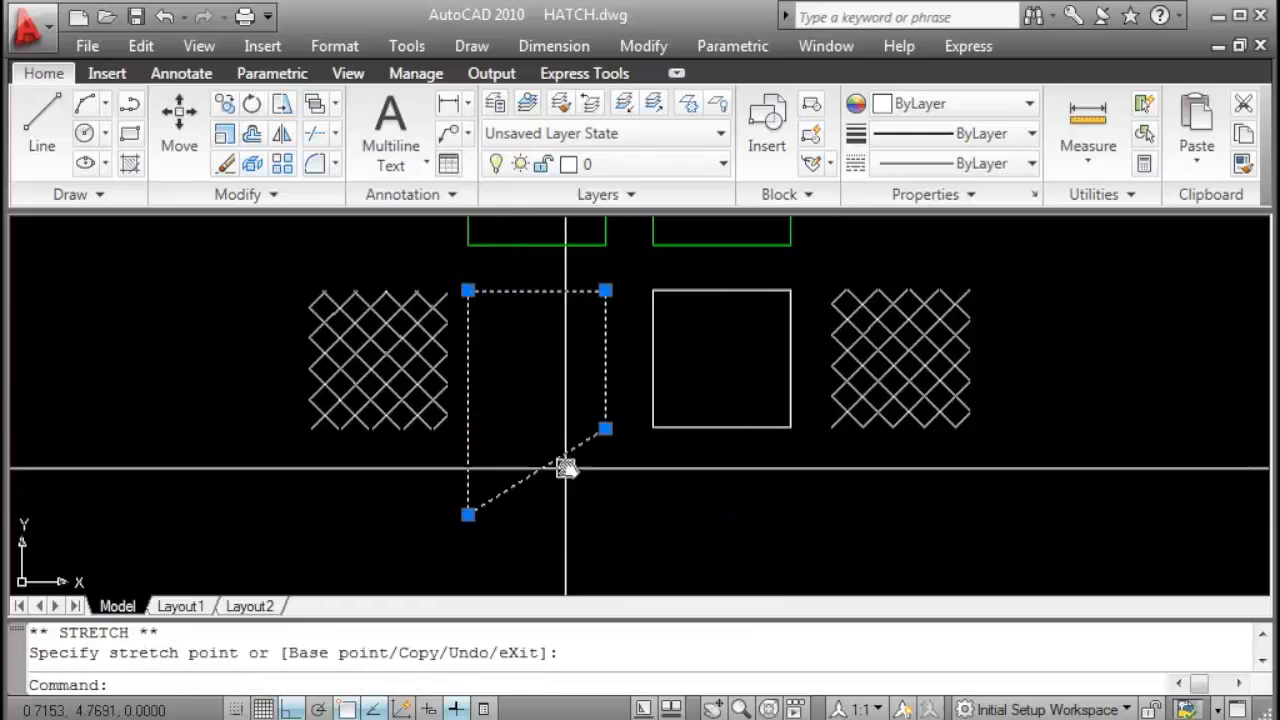
left_click(612, 470)
left_click(467, 290)
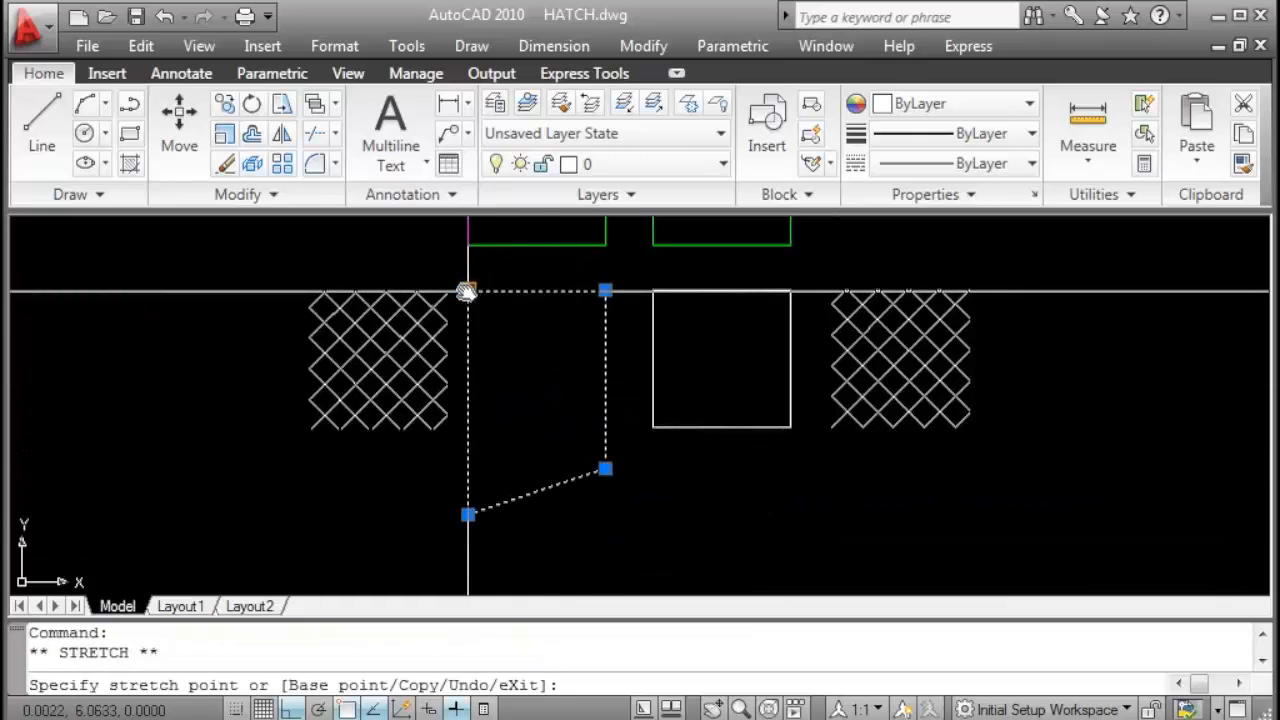
left_click(375, 290)
key("Escape")
Try to stretch the retained region square by its corner grips, shifting it vertically and horizontally between the polyline and the hatch.
middle_click_drag(507, 288, 330, 288)
left_click(557, 425)
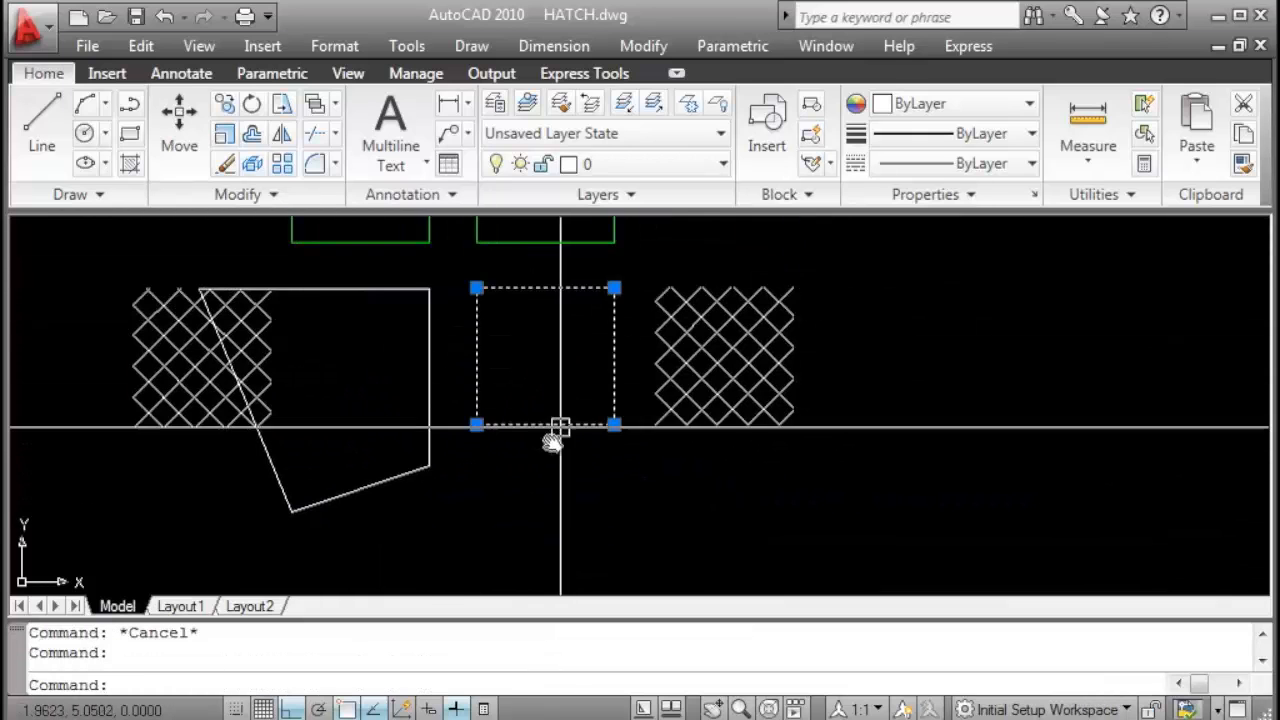
left_click(614, 425)
left_click(614, 497)
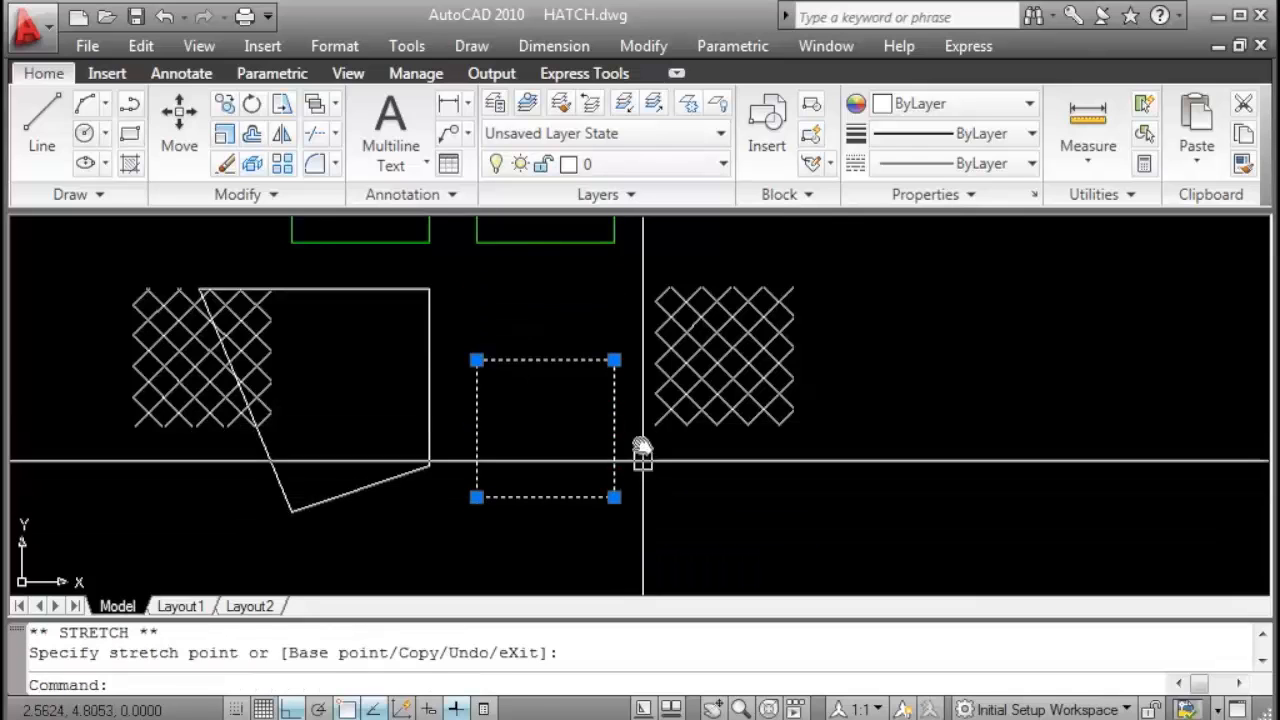
left_click(614, 360)
left_click(614, 278)
left_click(614, 278)
left_click(688, 278)
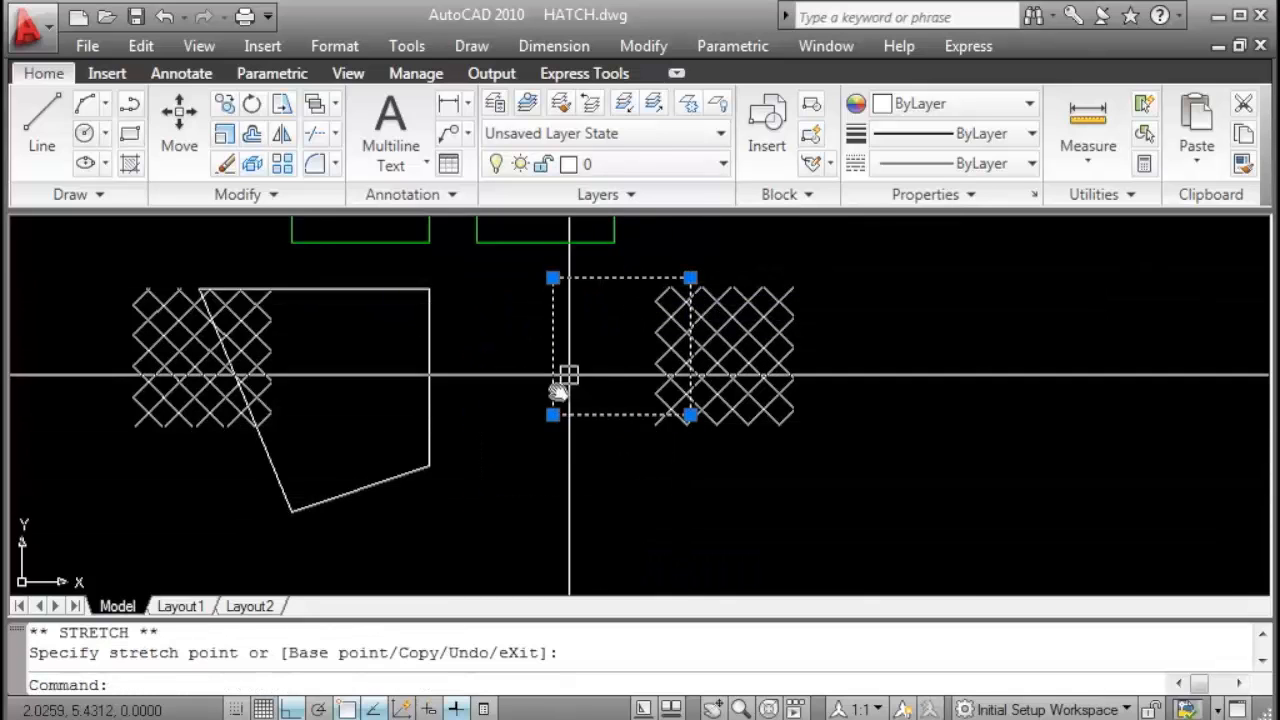
left_click(551, 414)
left_click(484, 414)
left_click(622, 414)
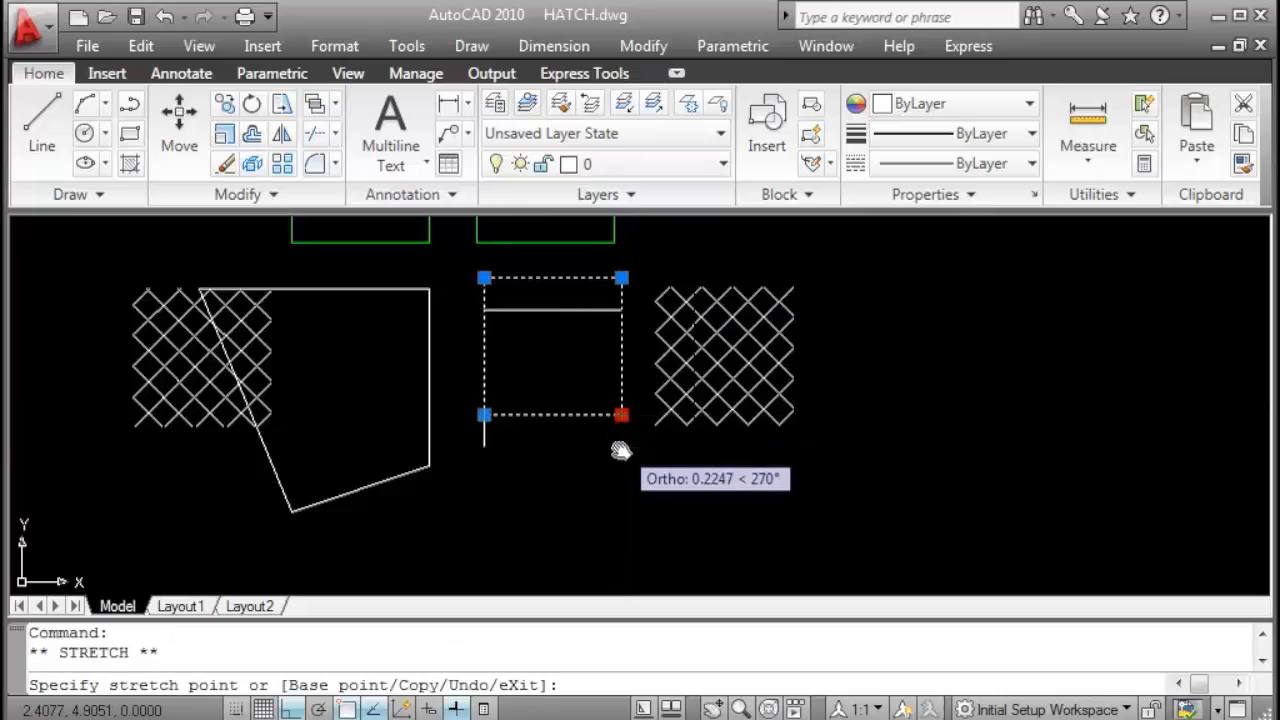
left_click(622, 450)
key("Escape")
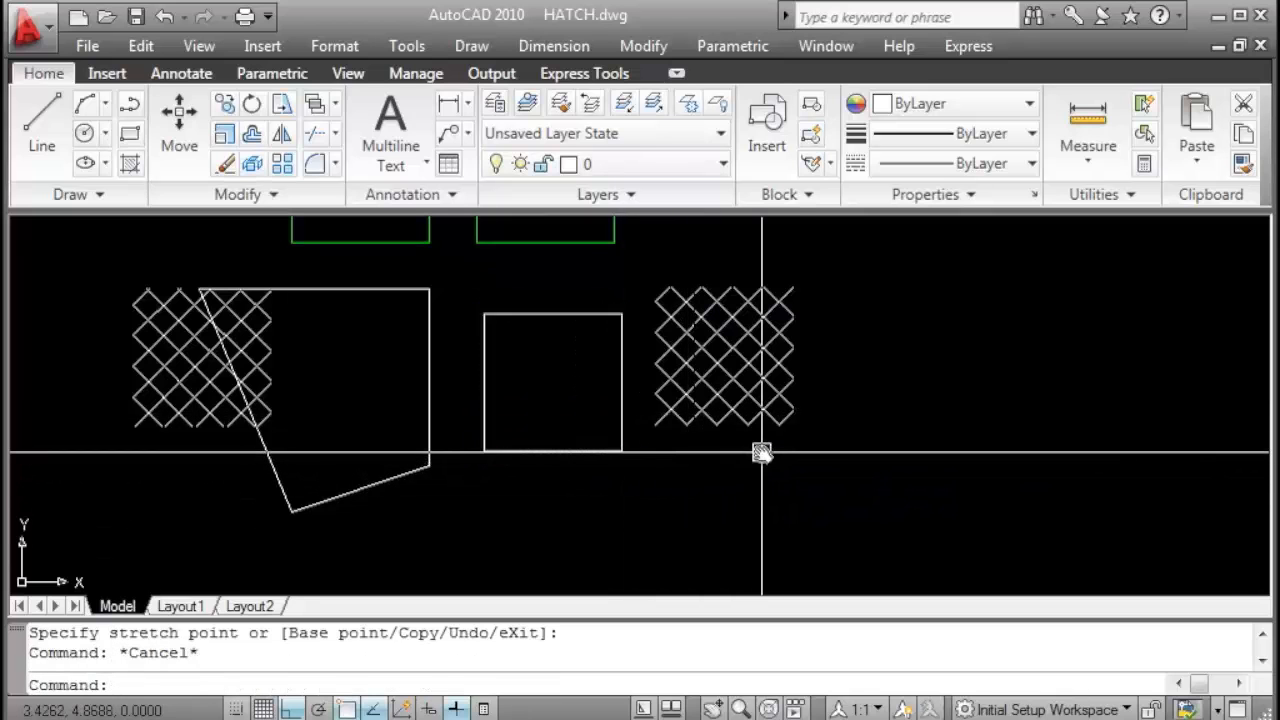
scroll(866, 449, "down", 2)
middle_click_drag(866, 449, 728, 462)
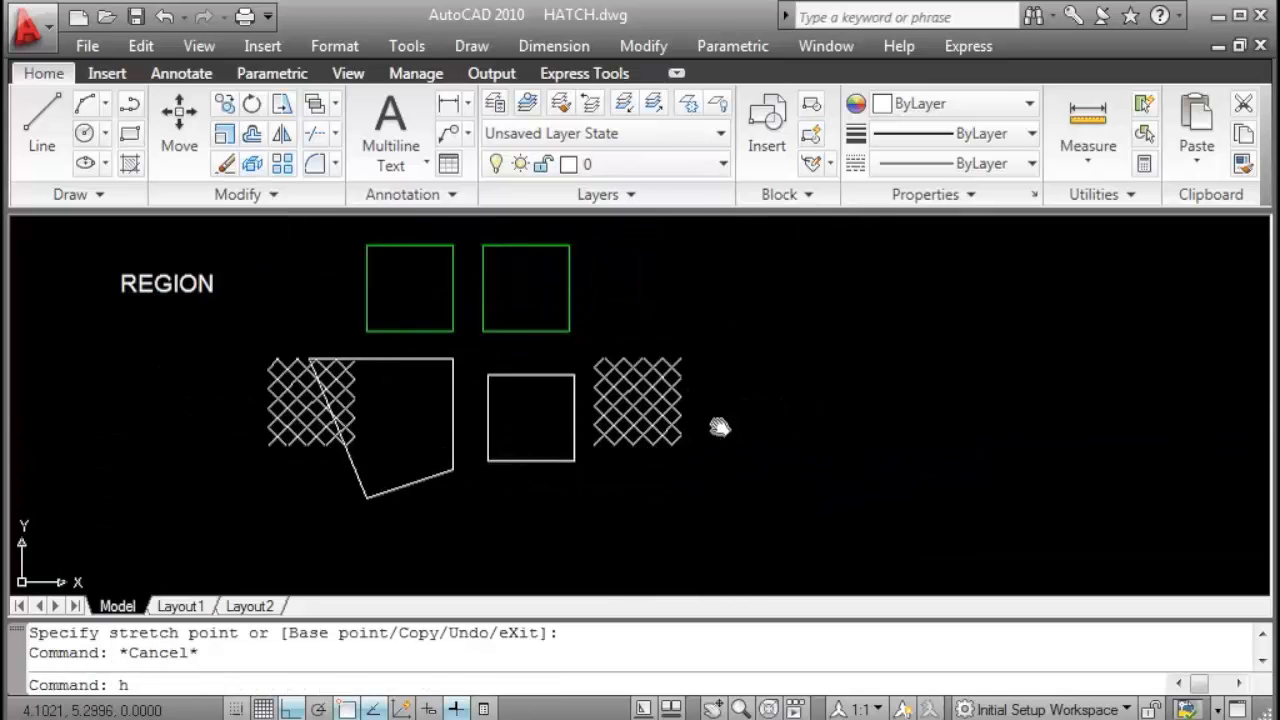
key("Return")
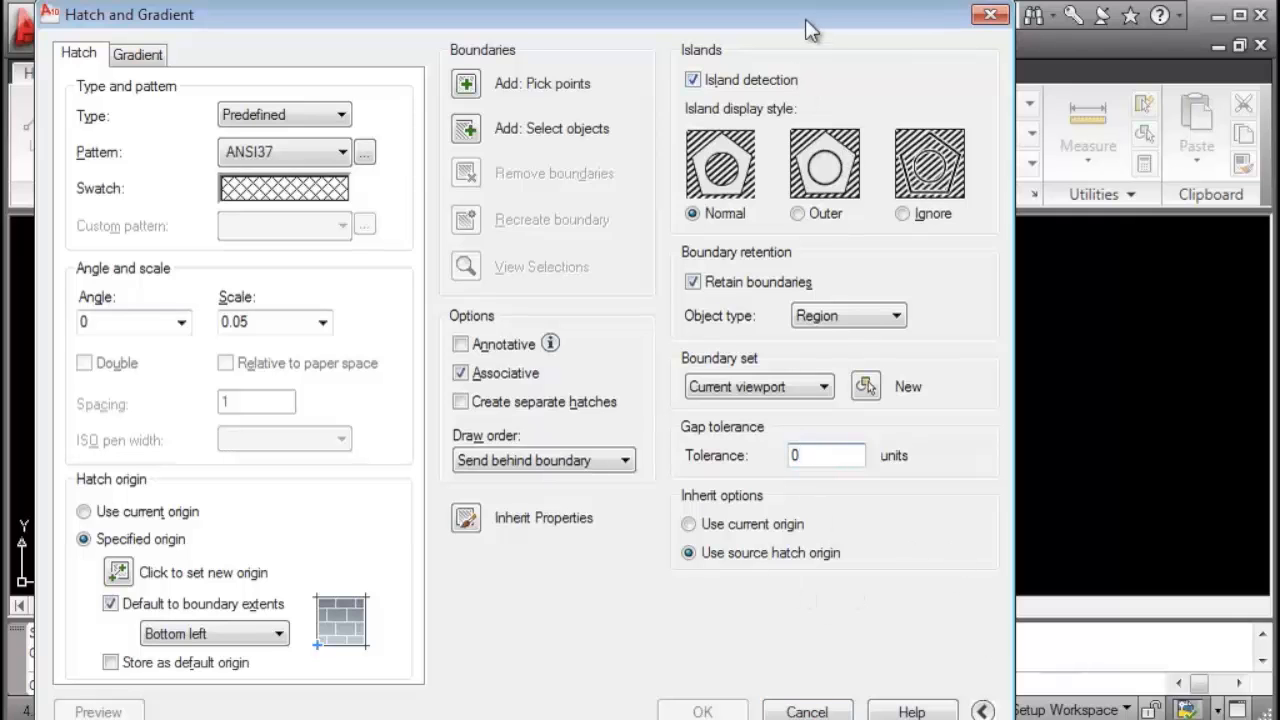
left_click(806, 712)
Draw an open square polyline right of the REGION examples, its right side about 1.1 units tall, leaving a small gap at the upper-right corner.
middle_click_drag(845, 371, 517, 380)
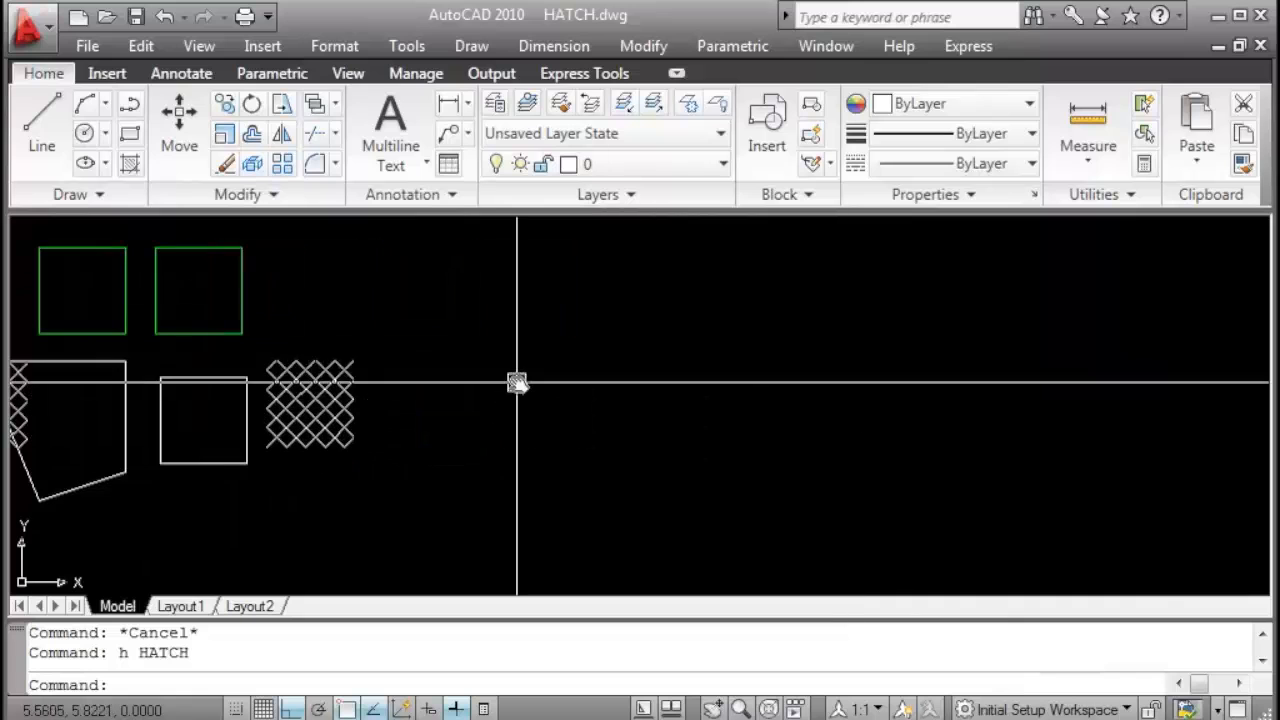
type("pl")
key("Return")
left_click(615, 327)
left_click(506, 327)
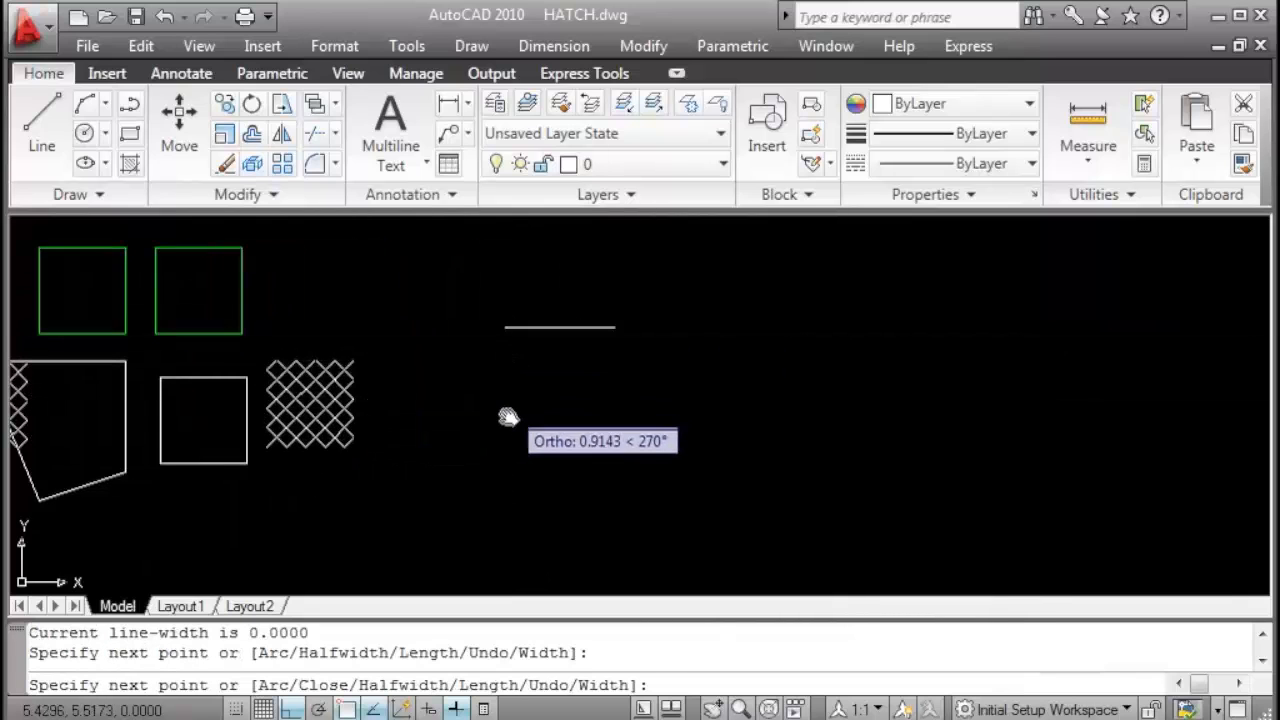
left_click(506, 429)
left_click(617, 430)
scroll(612, 338, "up", 6)
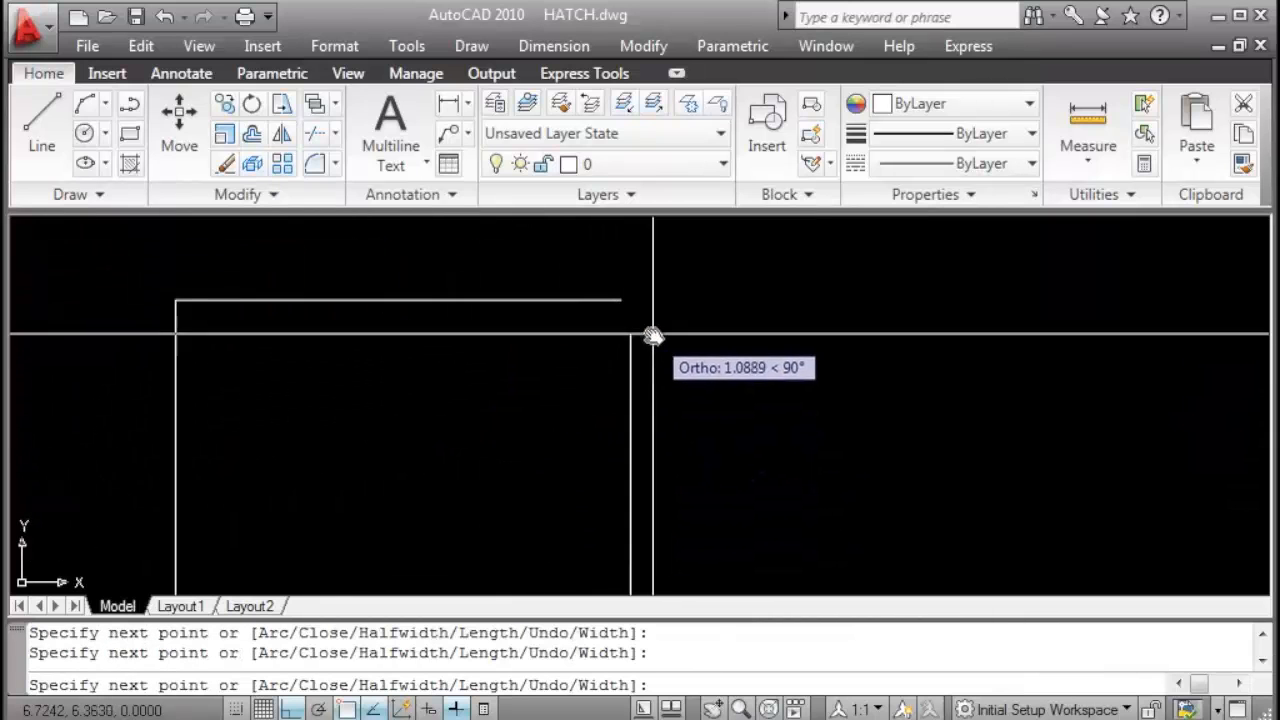
left_click(628, 322)
key("Escape")
scroll(552, 357, "down", 4)
scroll(530, 350, "up", 2)
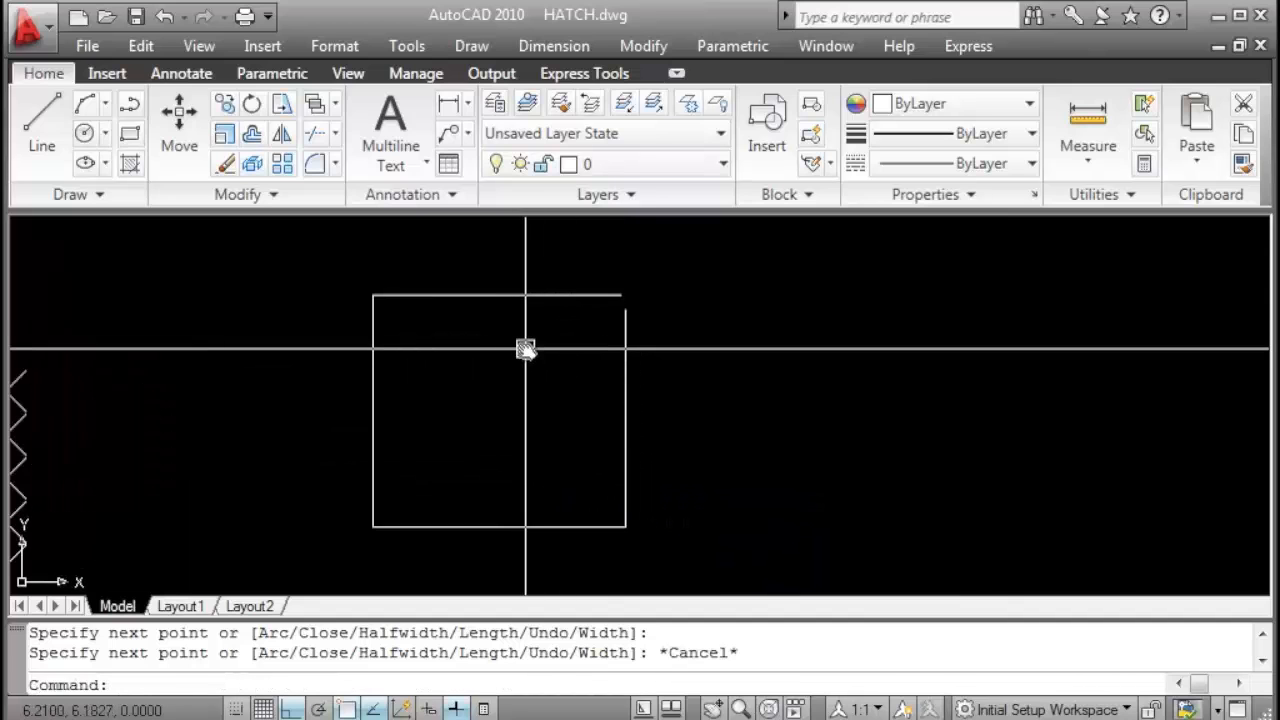
Hatch the open square with ANSI37 at scale 0.05, retaining the boundary as a region with gap tolerance 1 and continuing despite the gap.
type("h")
key("Return")
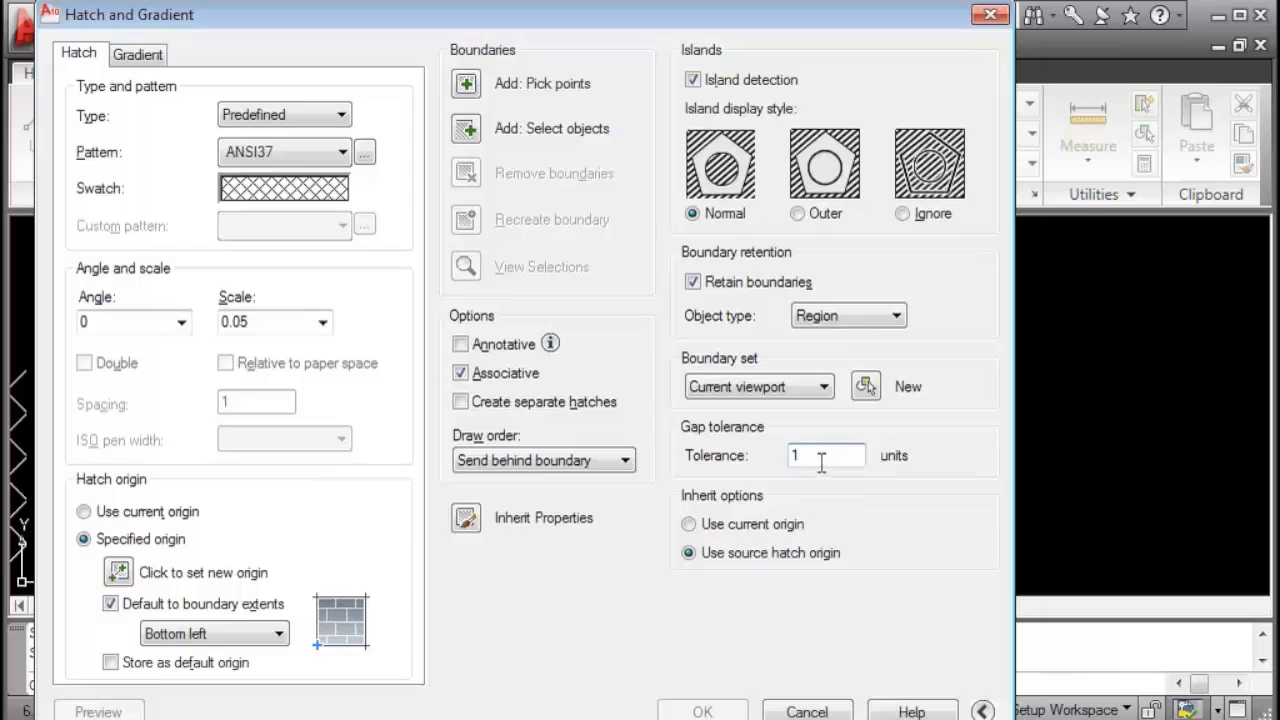
left_click(463, 88)
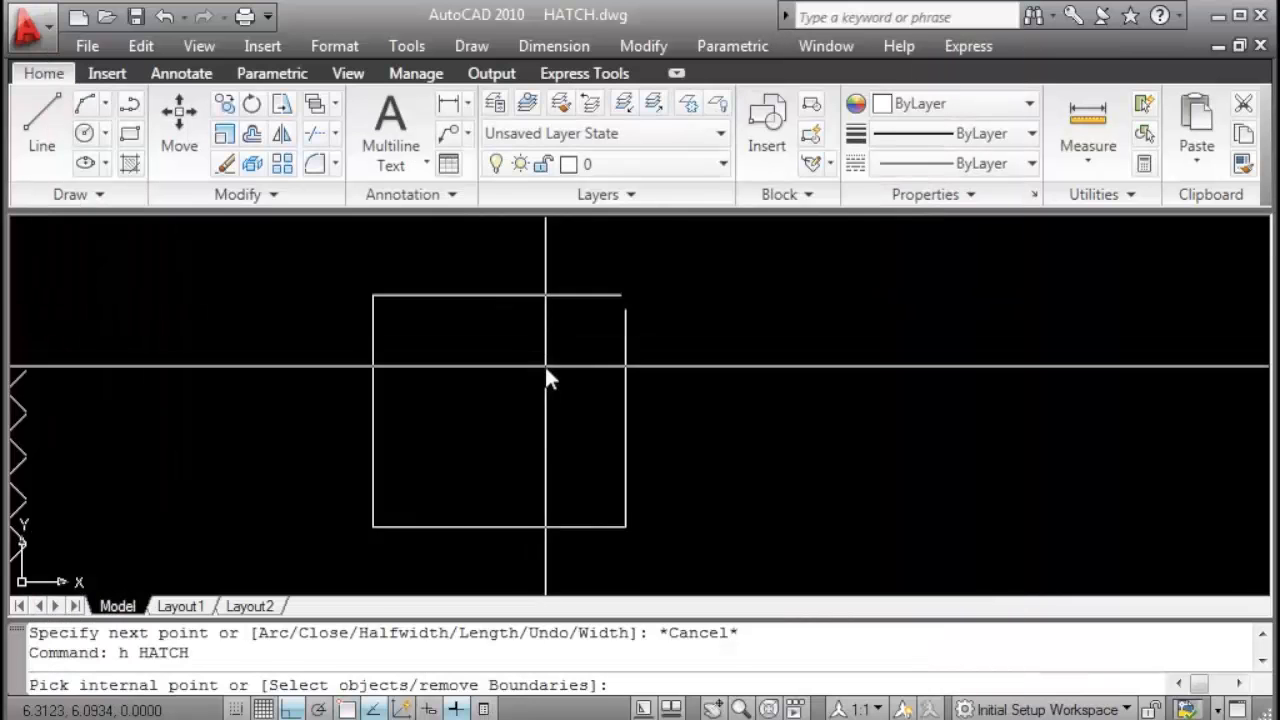
left_click(546, 372)
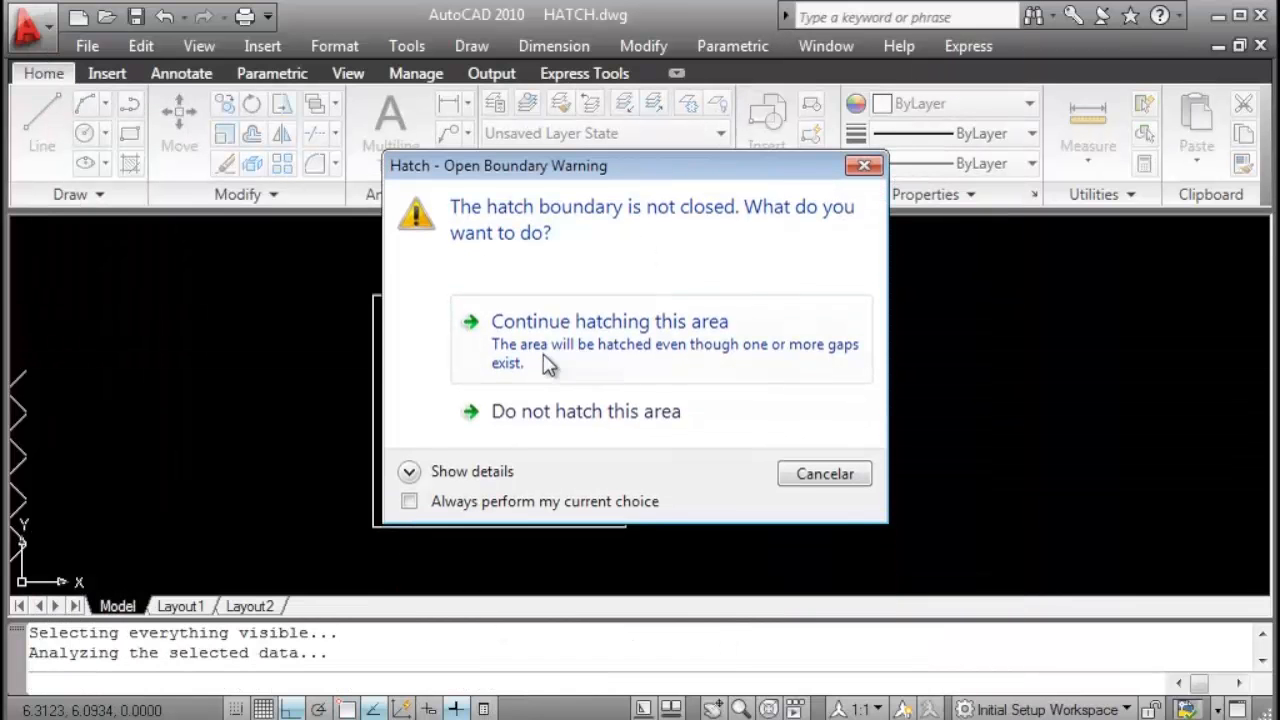
left_click(590, 334)
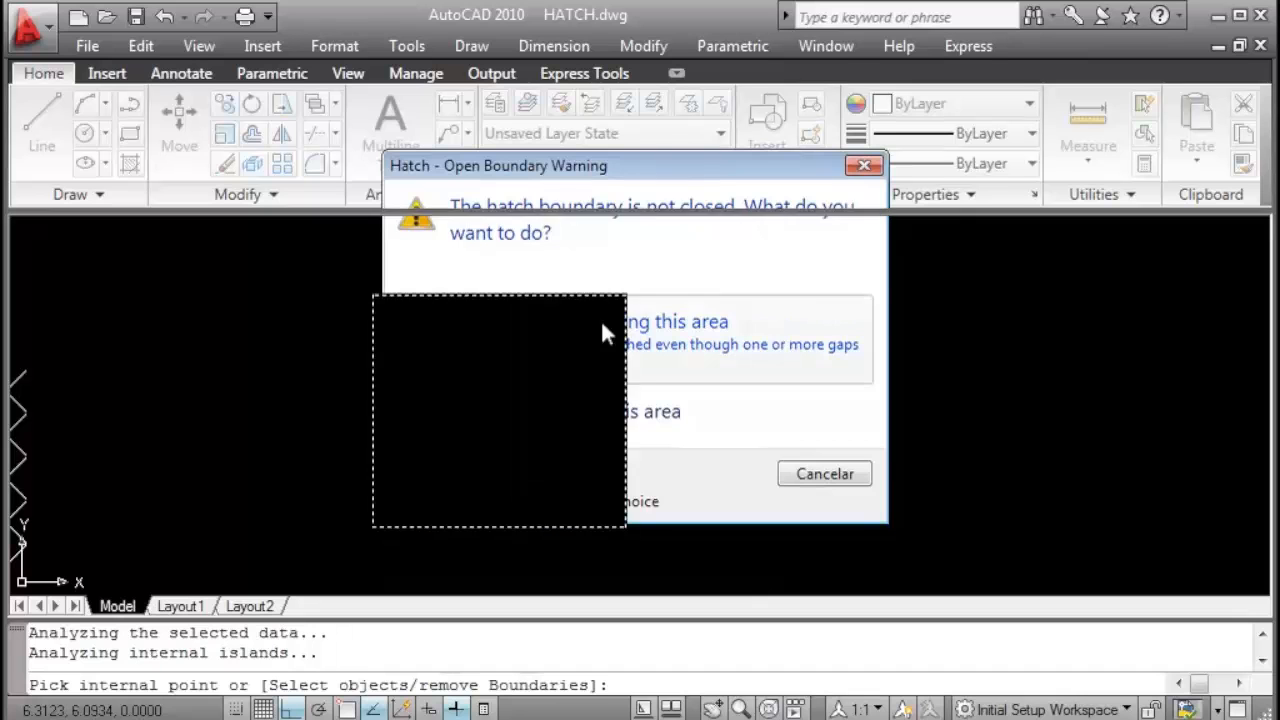
right_click(530, 358)
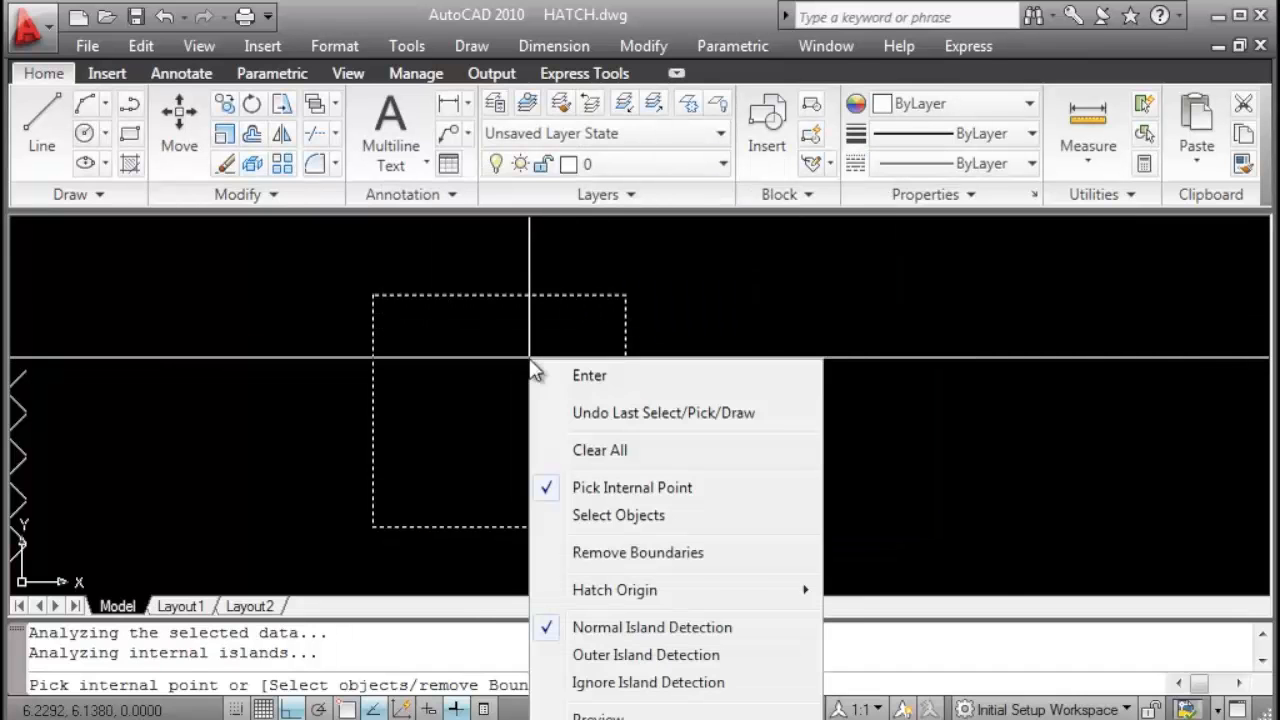
left_click(606, 374)
left_click(702, 712)
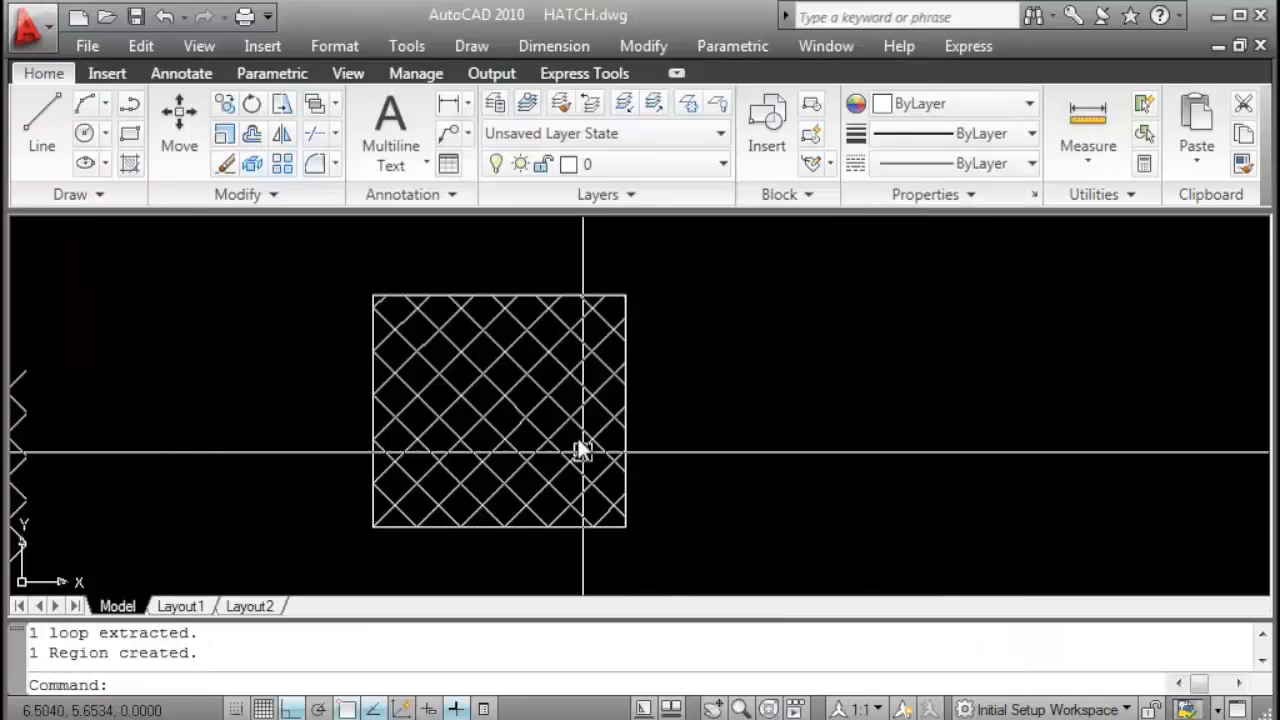
Move the retained region outline off the newly hatched open square, horizontally into the empty space on its right.
middle_click_drag(580, 449, 608, 420)
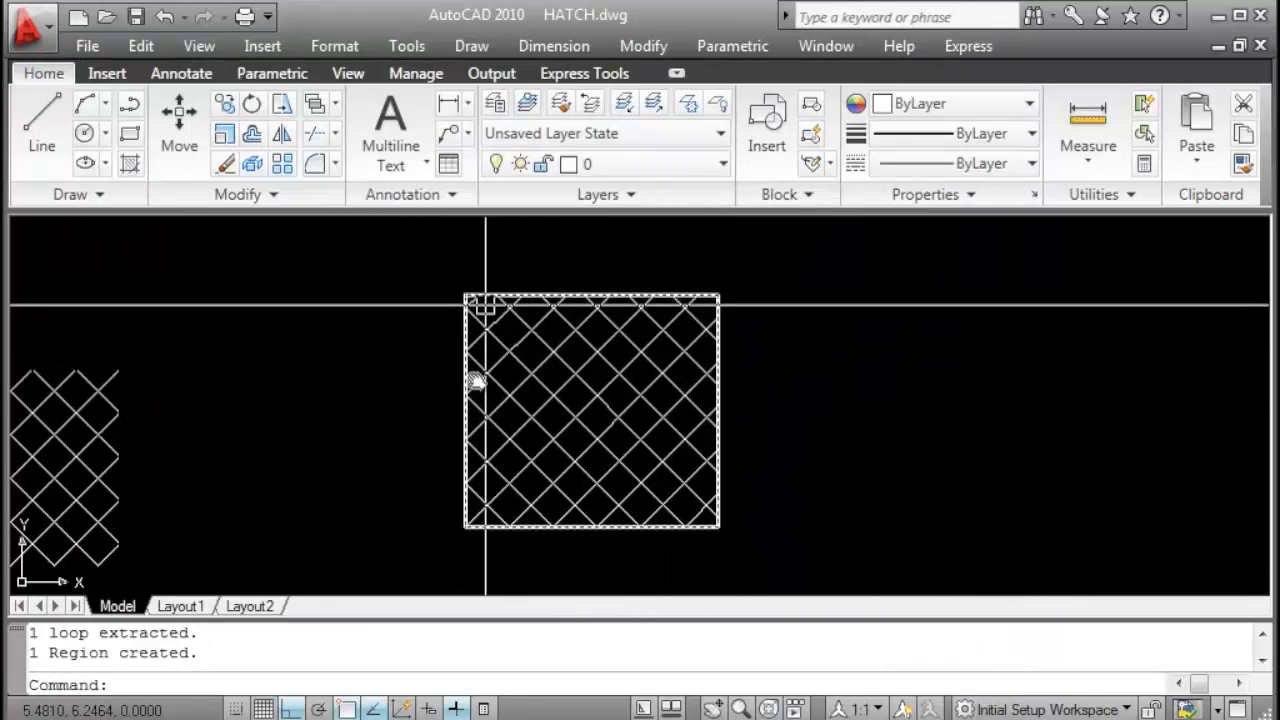
scroll(723, 280, "up", 3)
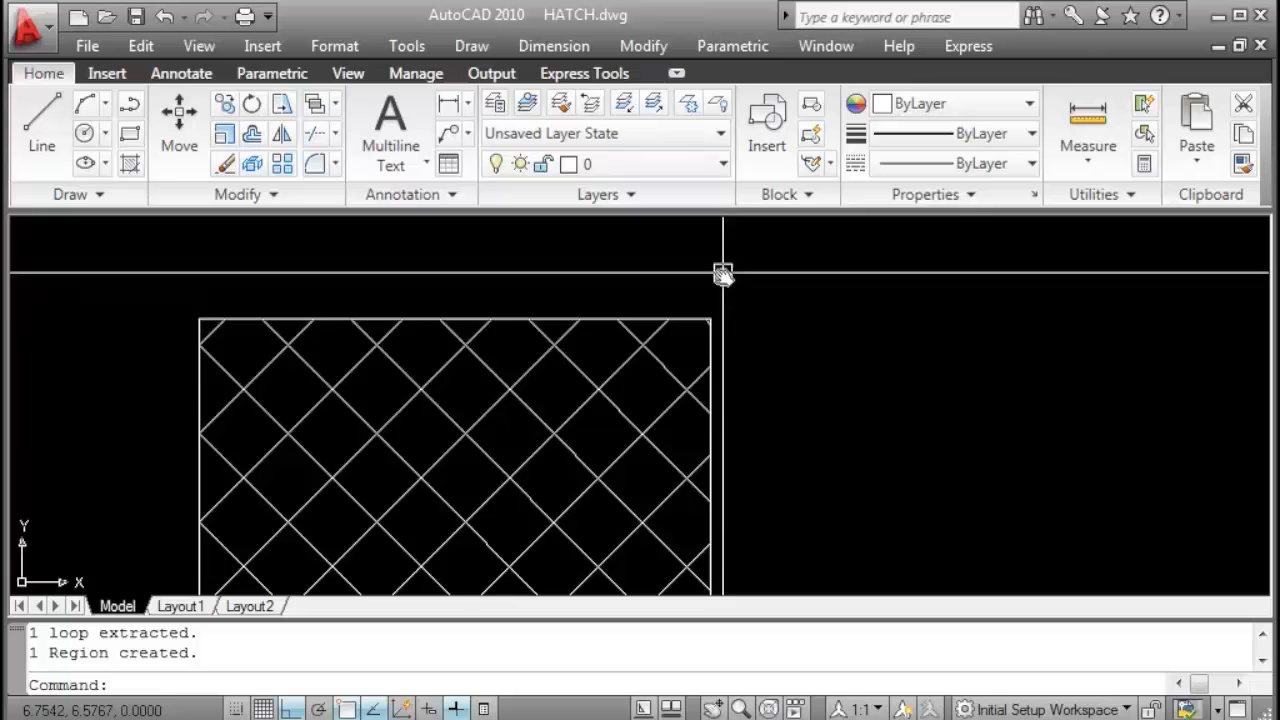
left_click(713, 336)
key("Escape")
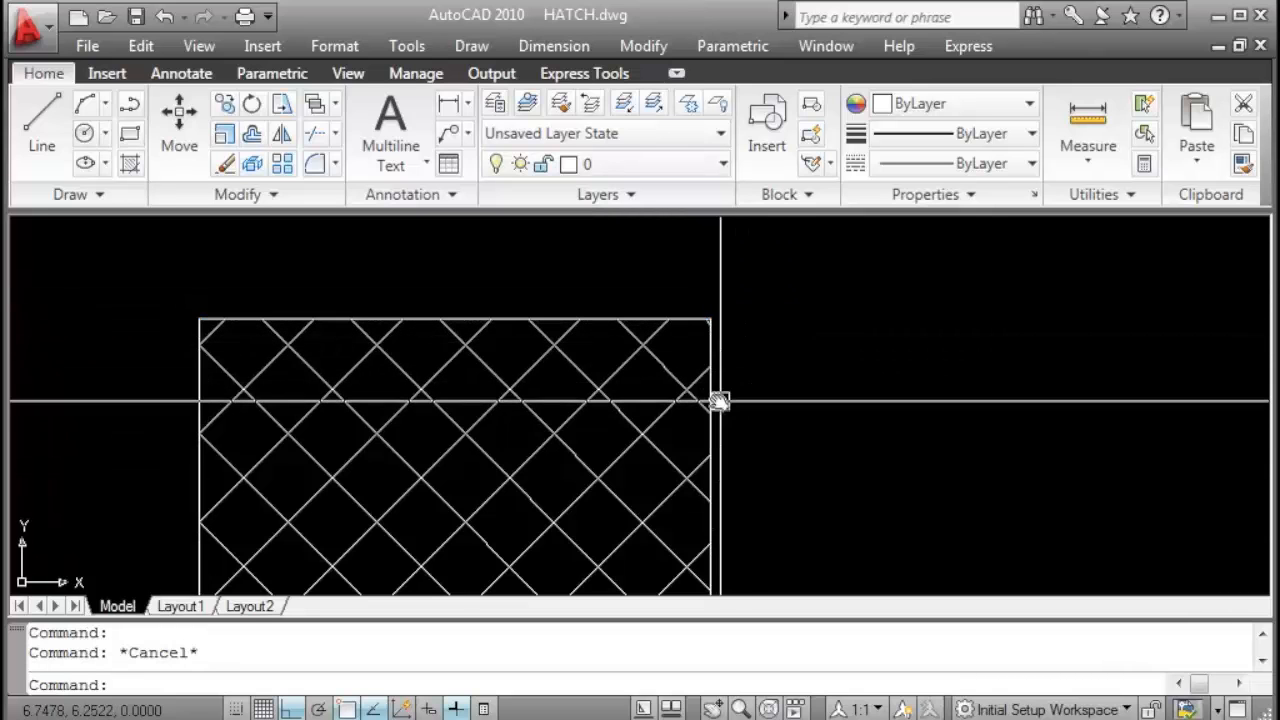
left_click(709, 349)
scroll(834, 386, "down", 3)
key("Return")
left_click(814, 388)
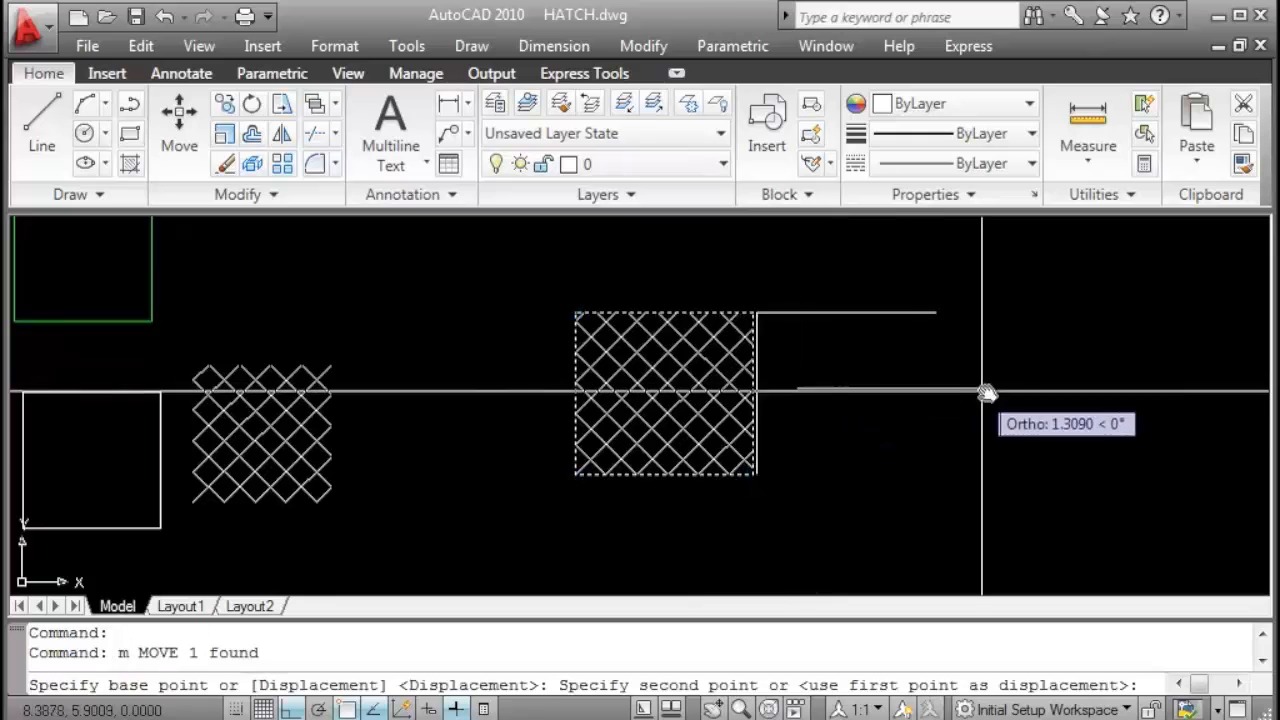
left_click(983, 397)
scroll(737, 334, "up", 5)
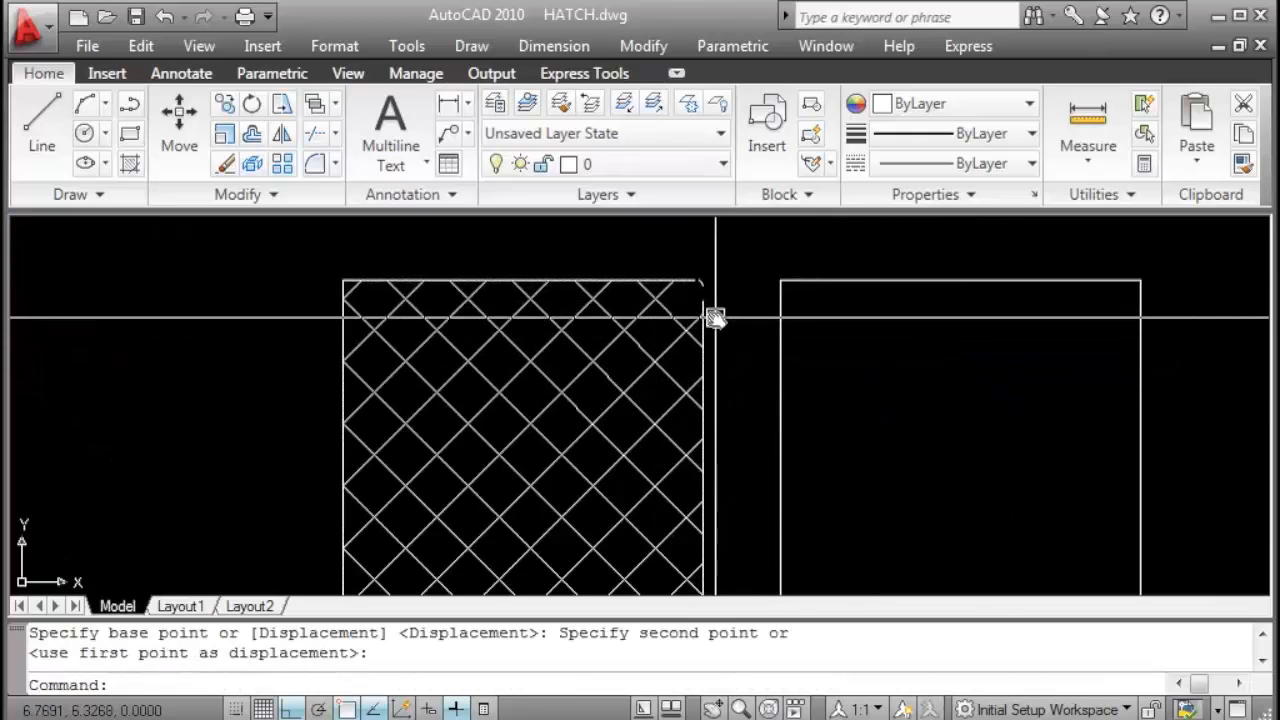
type("f")
key("Escape")
Start a new hatch with boundary retention turned off, inheriting the properties of the EARTH sample in the row of hatch types.
type("h")
key("Return")
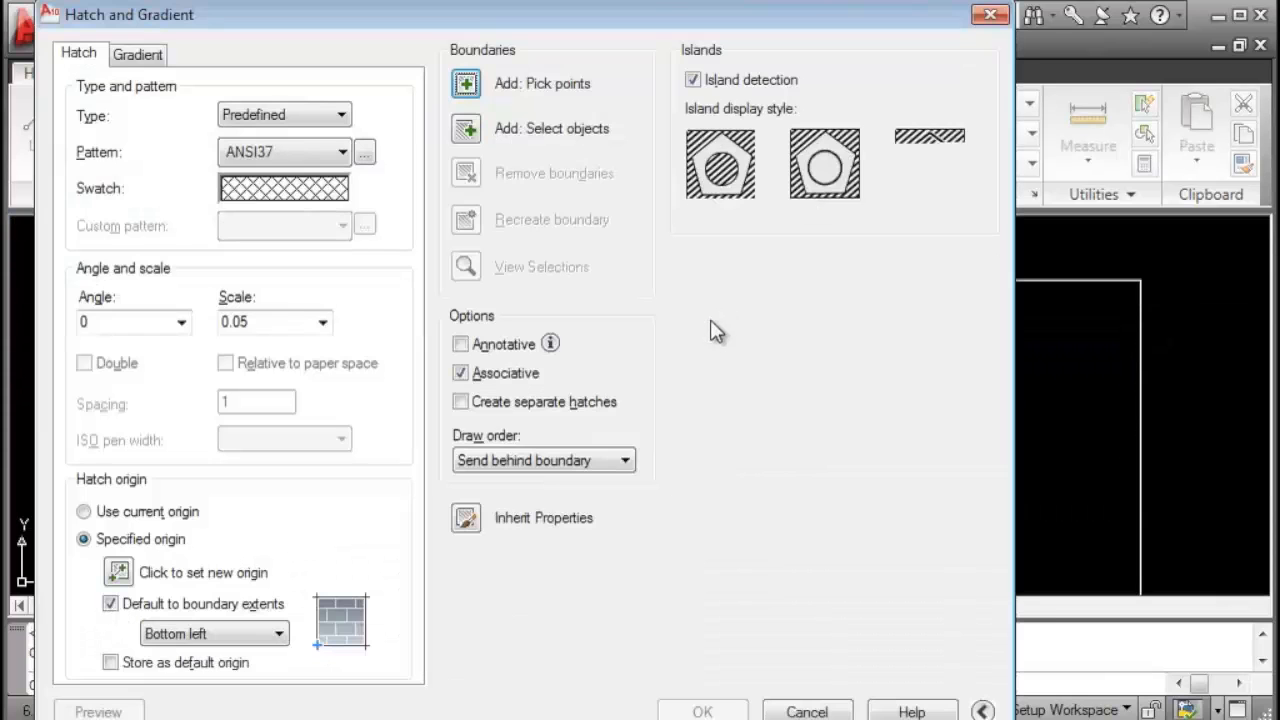
left_click(692, 283)
left_click(693, 283)
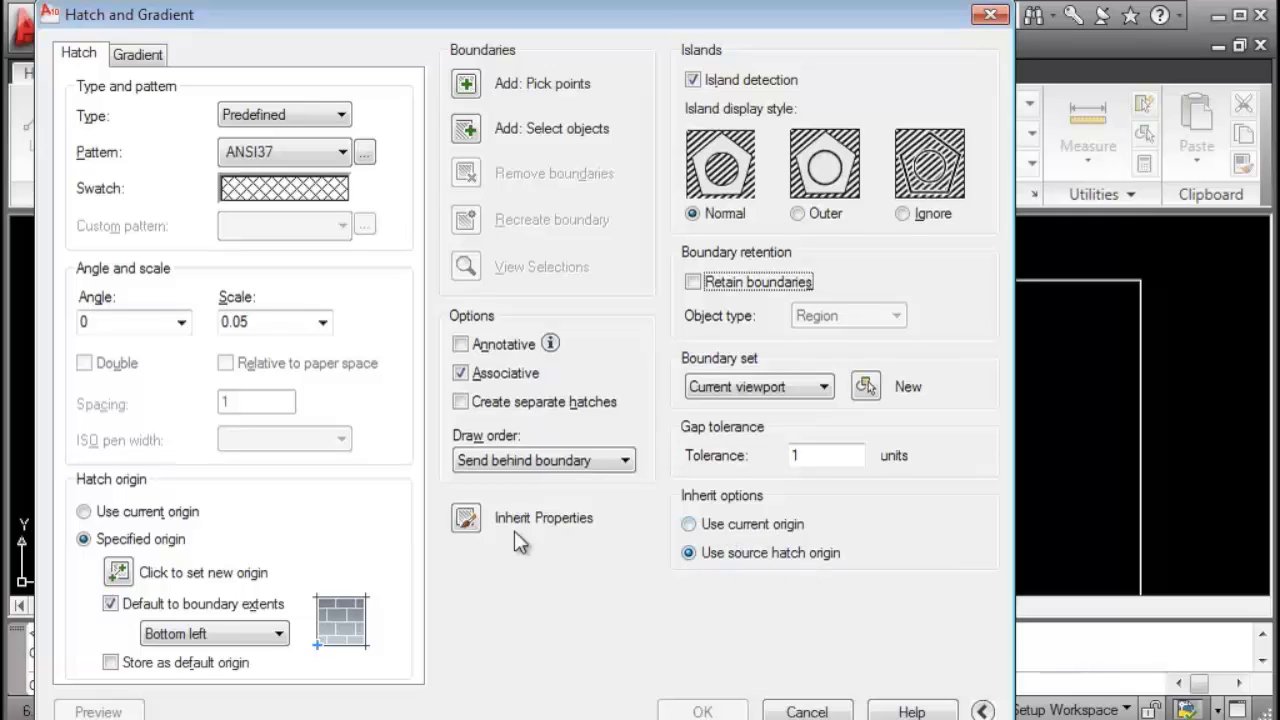
left_click(466, 518)
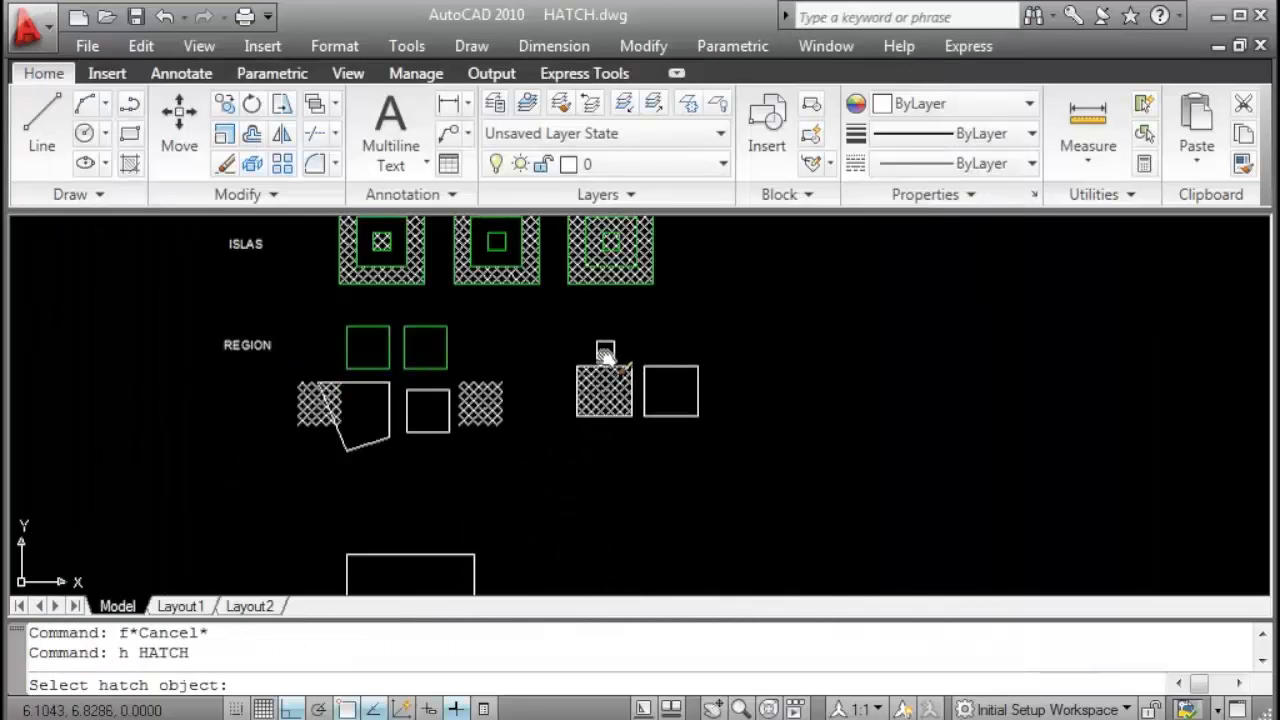
middle_click_drag(605, 355, 769, 526)
middle_click_drag(674, 350, 666, 481)
scroll(613, 350, "down", 4)
middle_click_drag(613, 346, 596, 404)
scroll(663, 262, "up", 6)
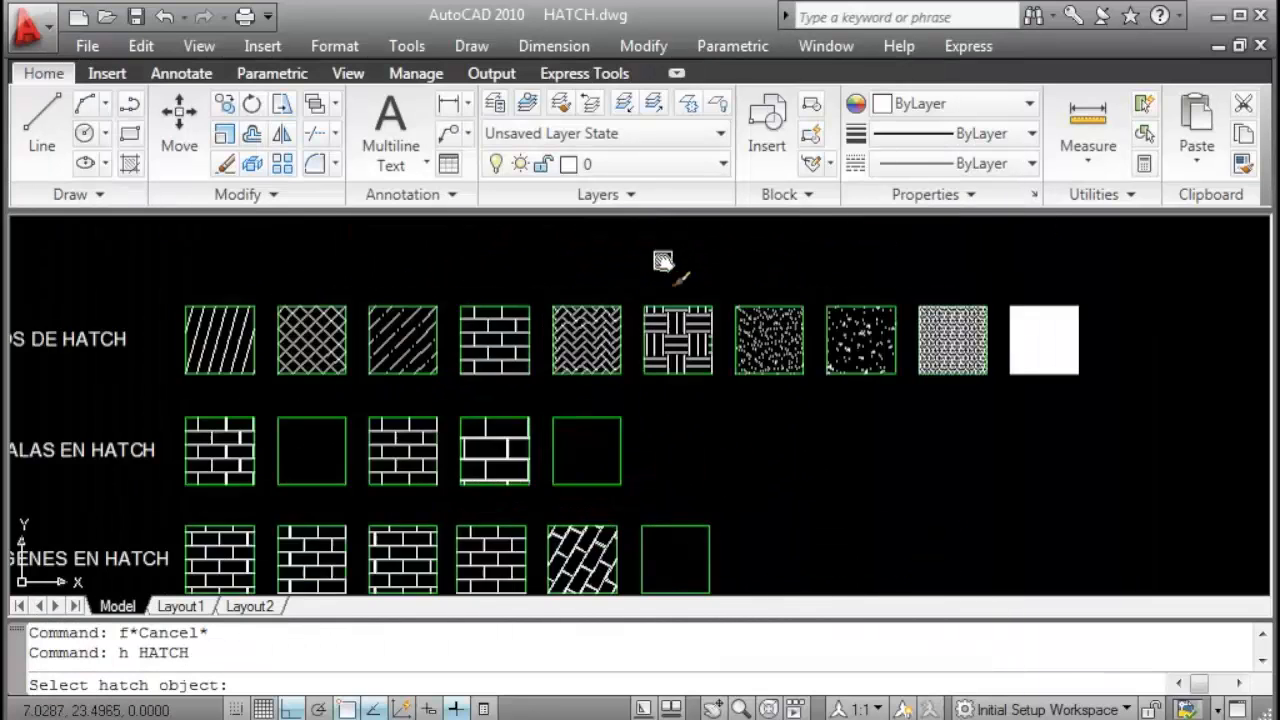
scroll(675, 322, "up", 3)
left_click(665, 332)
scroll(643, 370, "down", 7)
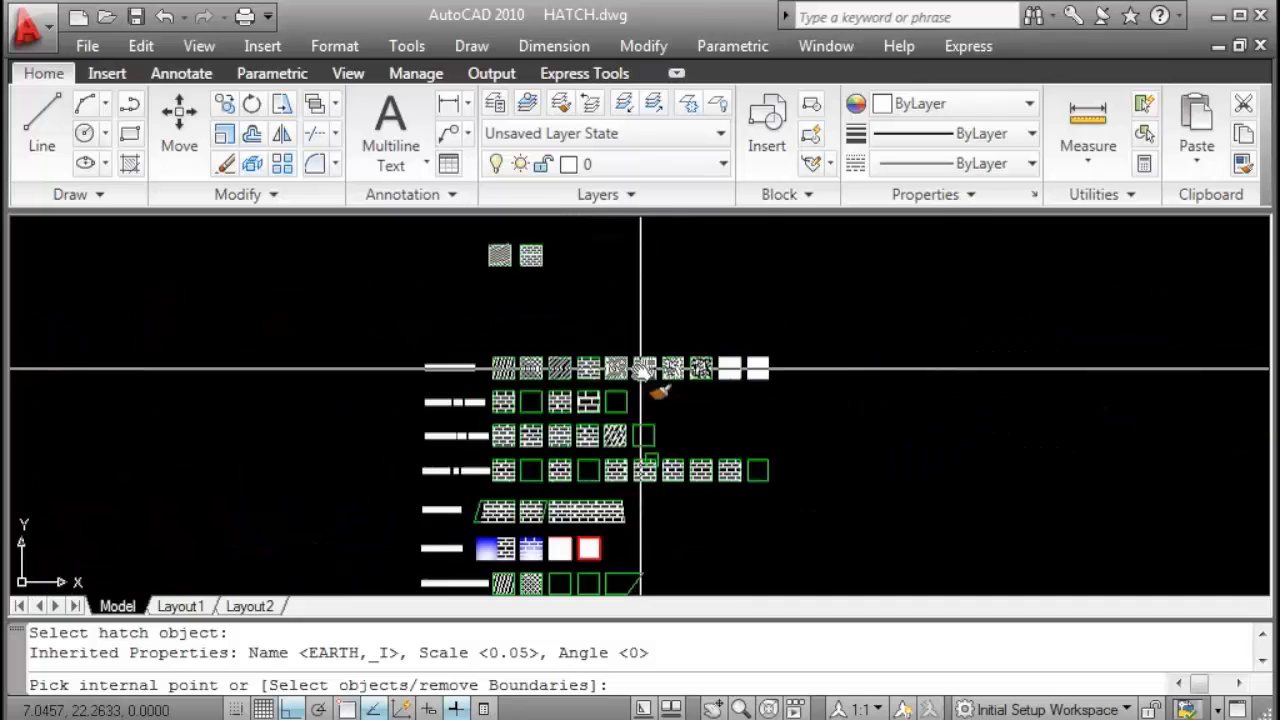
Apply the inherited EARTH hatch to the first green REGION square, using the source hatch origin.
middle_click_drag(602, 479, 645, 357)
mouse_move(578, 532)
middle_mouse_down()
mouse_move(600, 349)
mouse_move(603, 457)
middle_mouse_up()
scroll(578, 442, "up", 6)
scroll(546, 383, "up", 4)
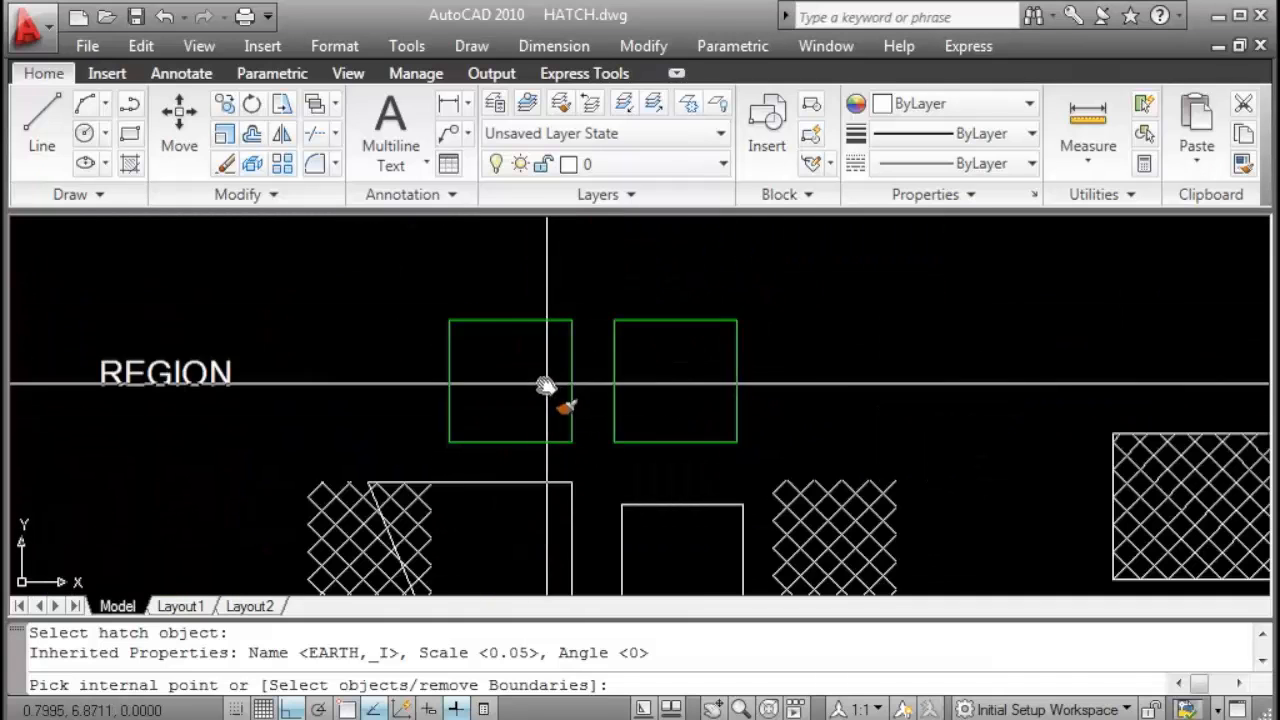
left_click(546, 383)
right_click(507, 367)
left_click(575, 388)
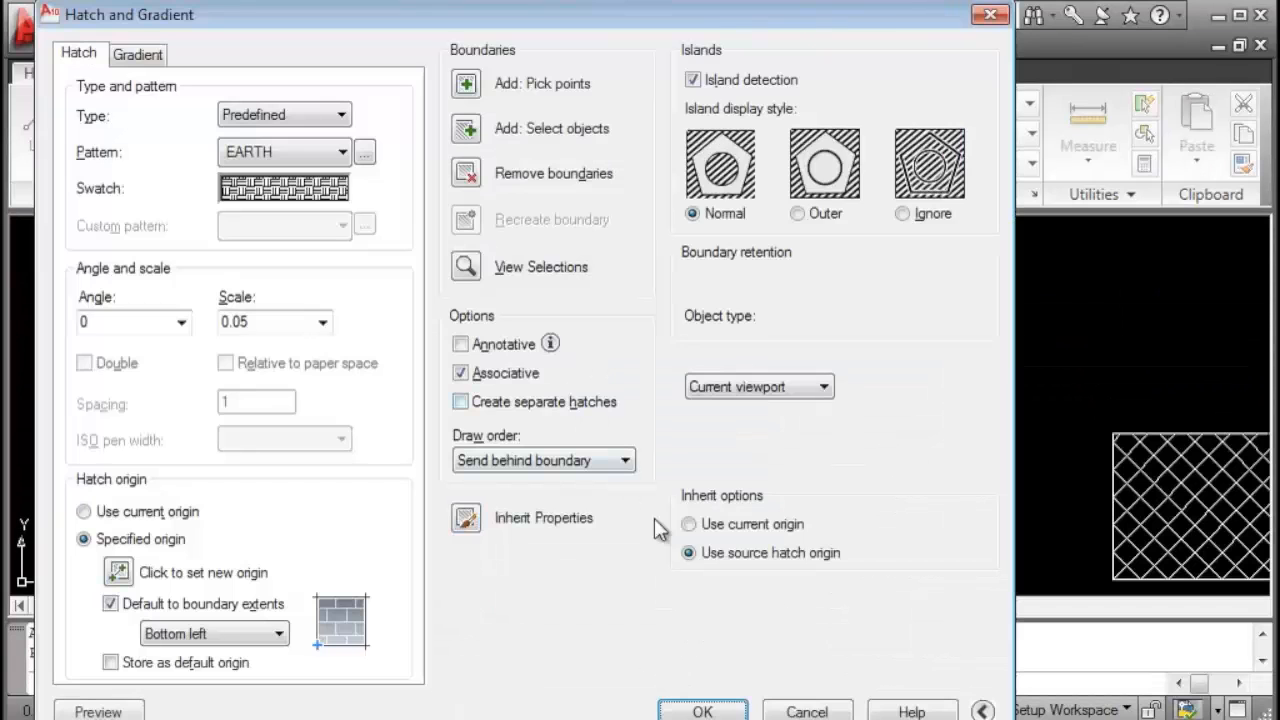
left_click(750, 556)
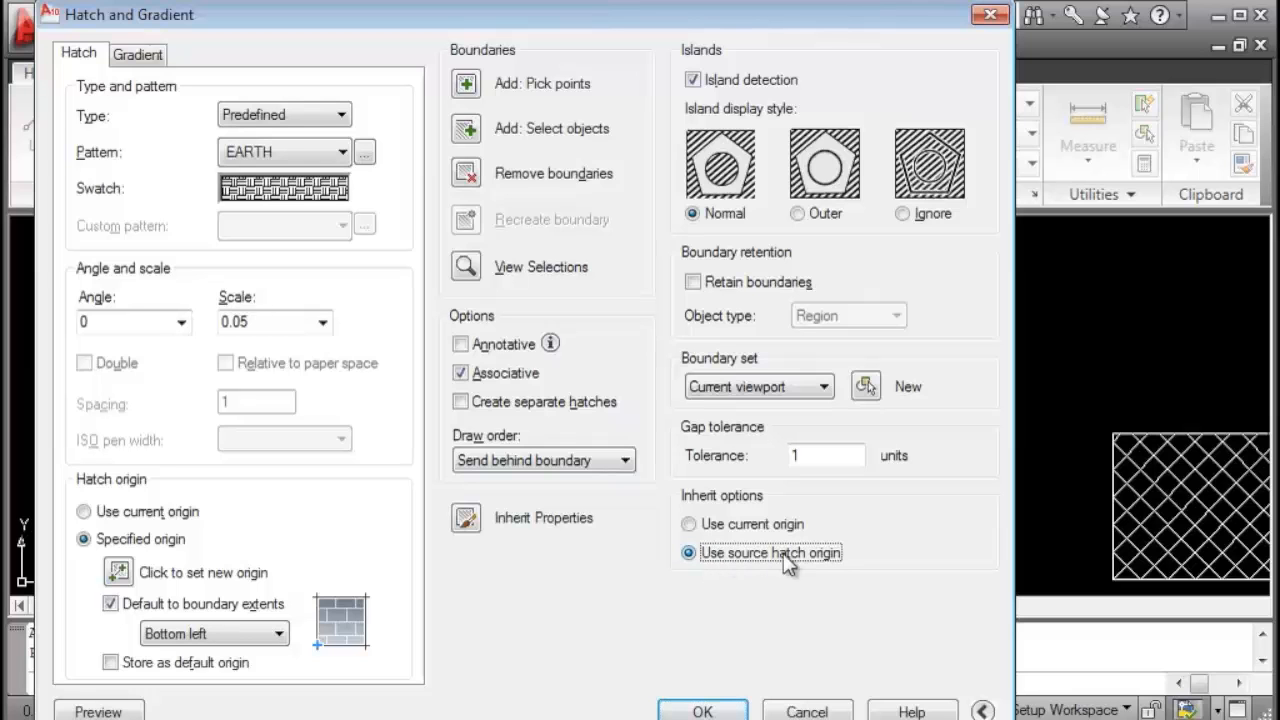
left_click(703, 711)
Compare the new EARTH hatch with its source sample and examine the area around the drawing origin.
scroll(586, 394, "up", 2)
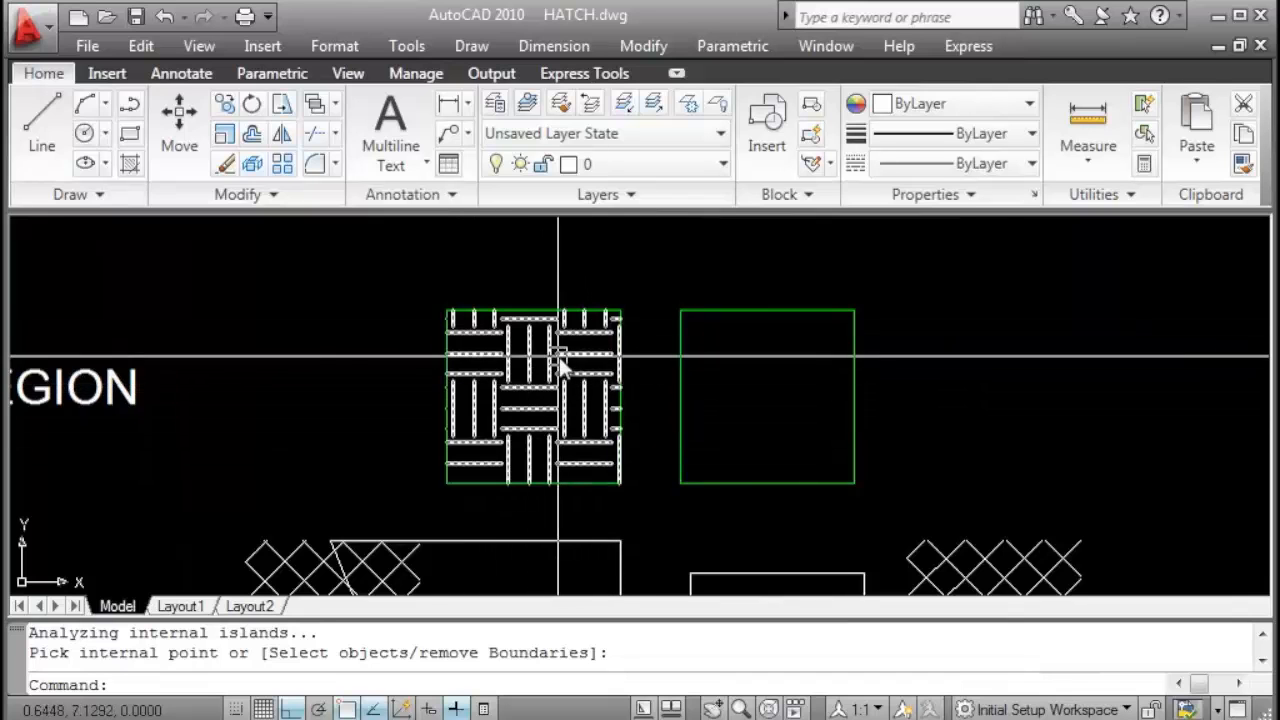
scroll(560, 360, "down", 3)
scroll(578, 355, "down", 4)
scroll(540, 320, "up", 6)
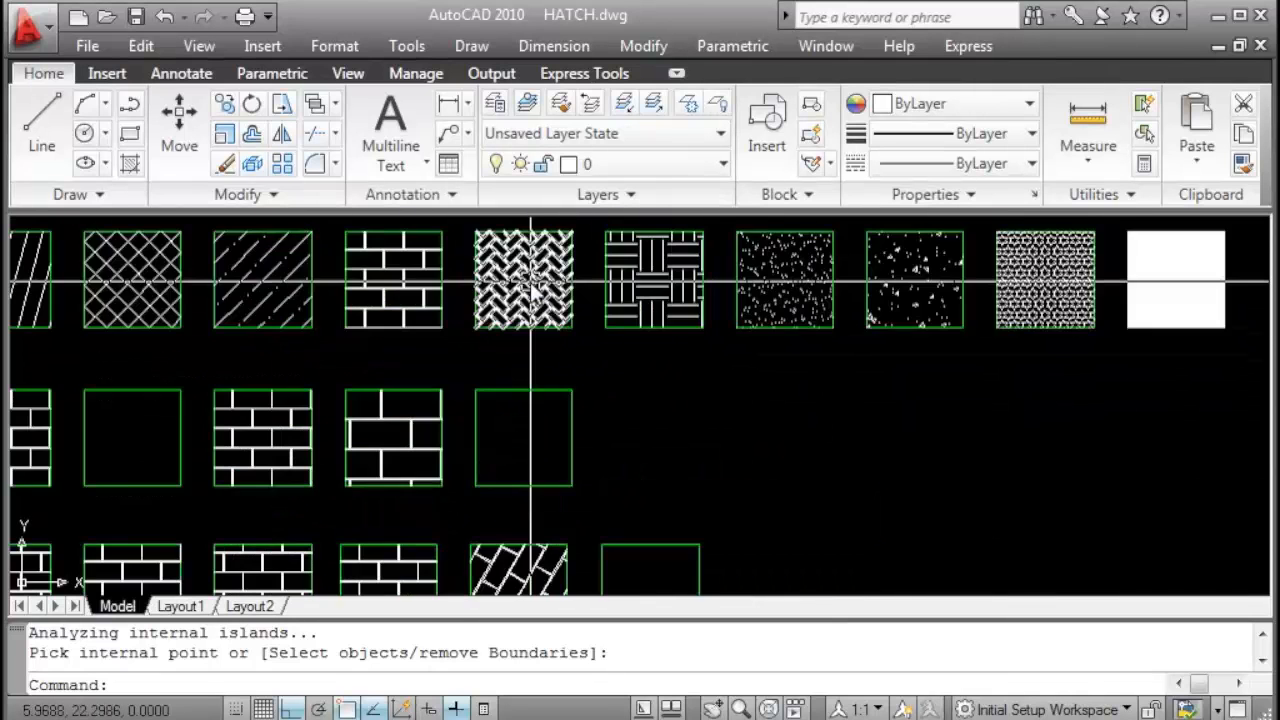
left_click(735, 300)
key("Escape")
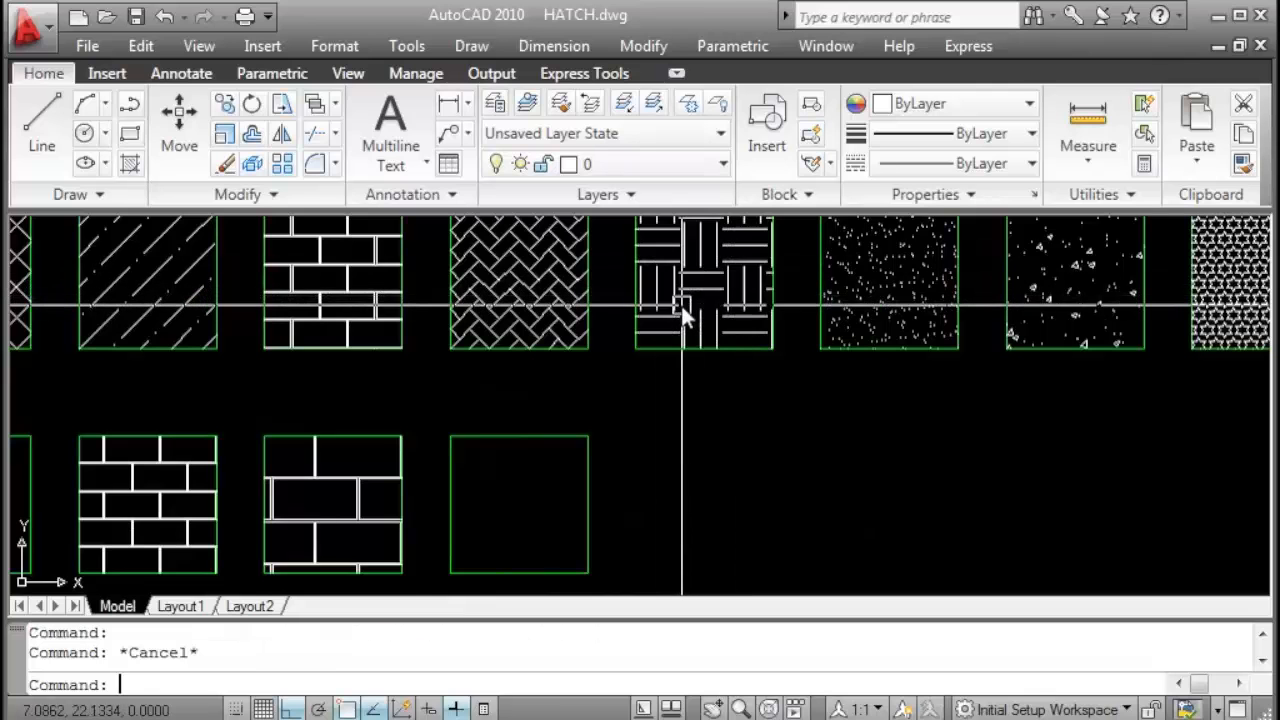
scroll(685, 300, "down", 3)
scroll(697, 420, "down", 3)
scroll(586, 400, "up", 5)
scroll(586, 426, "up", 2)
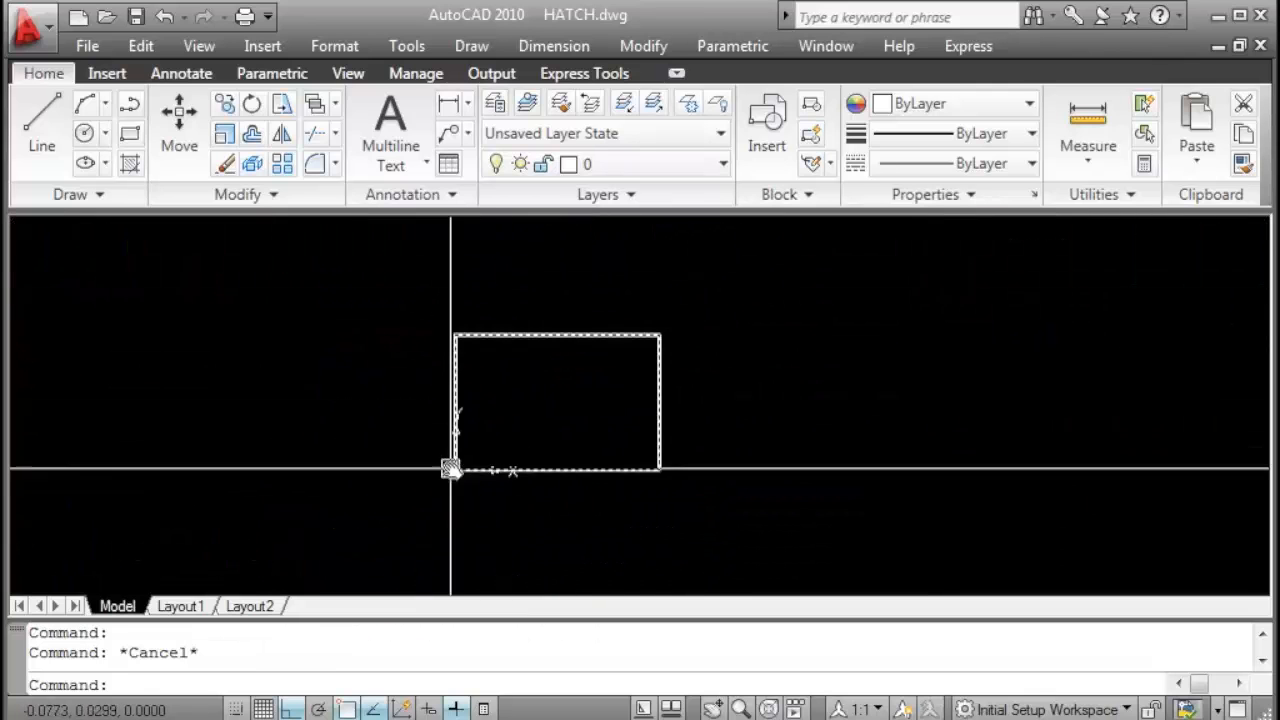
scroll(486, 503, "down", 4)
scroll(503, 391, "up", 5)
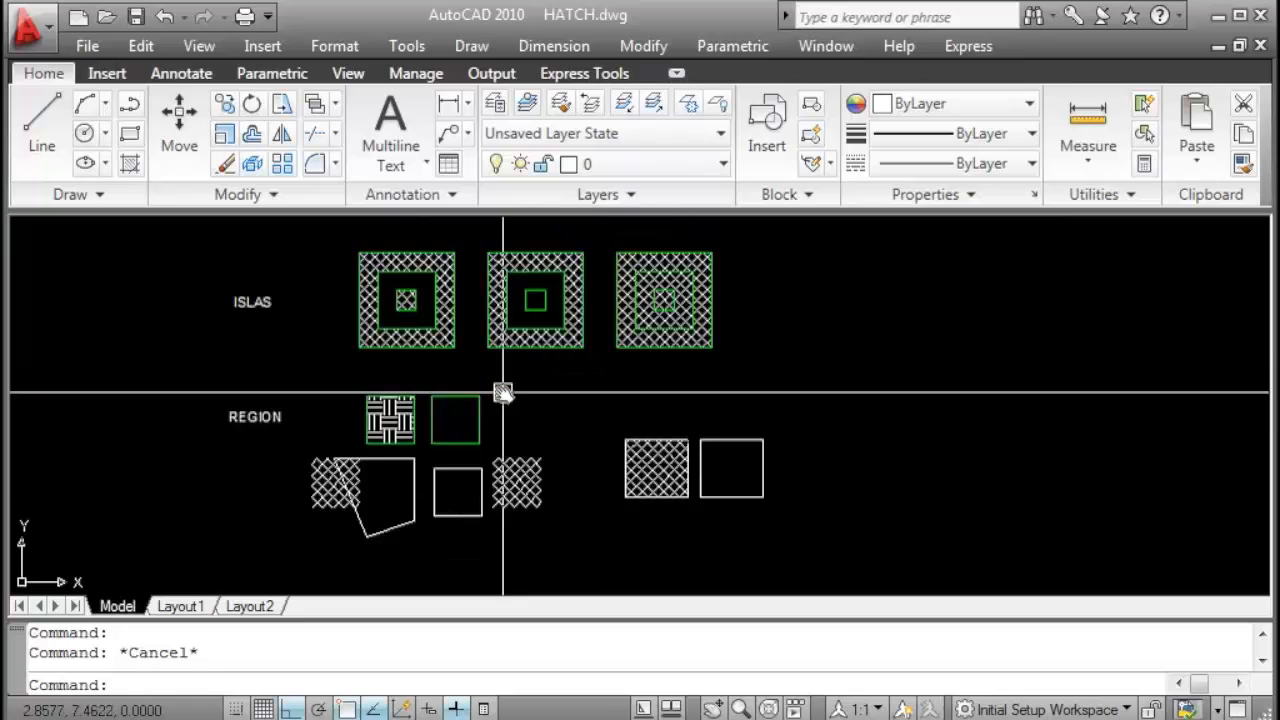
Start another hatch that inherits the properties of the EARTH sample in the row of hatch types.
type("h")
key("Return")
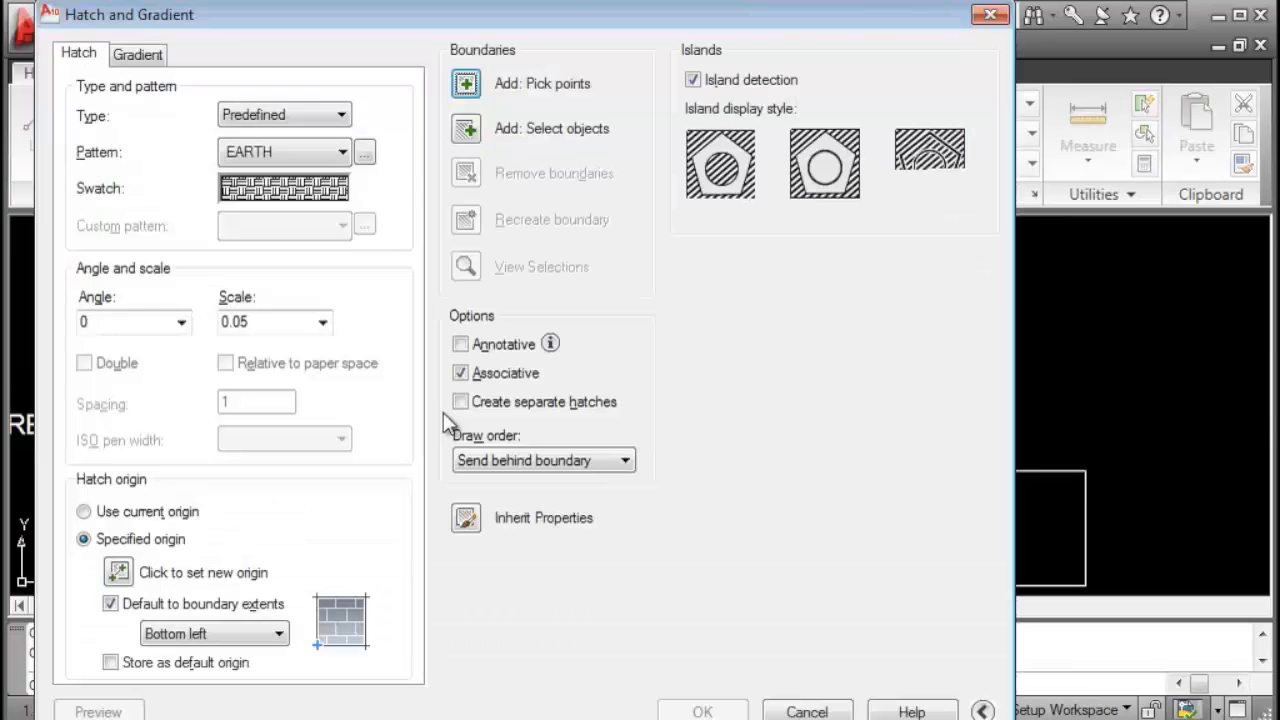
left_click(466, 520)
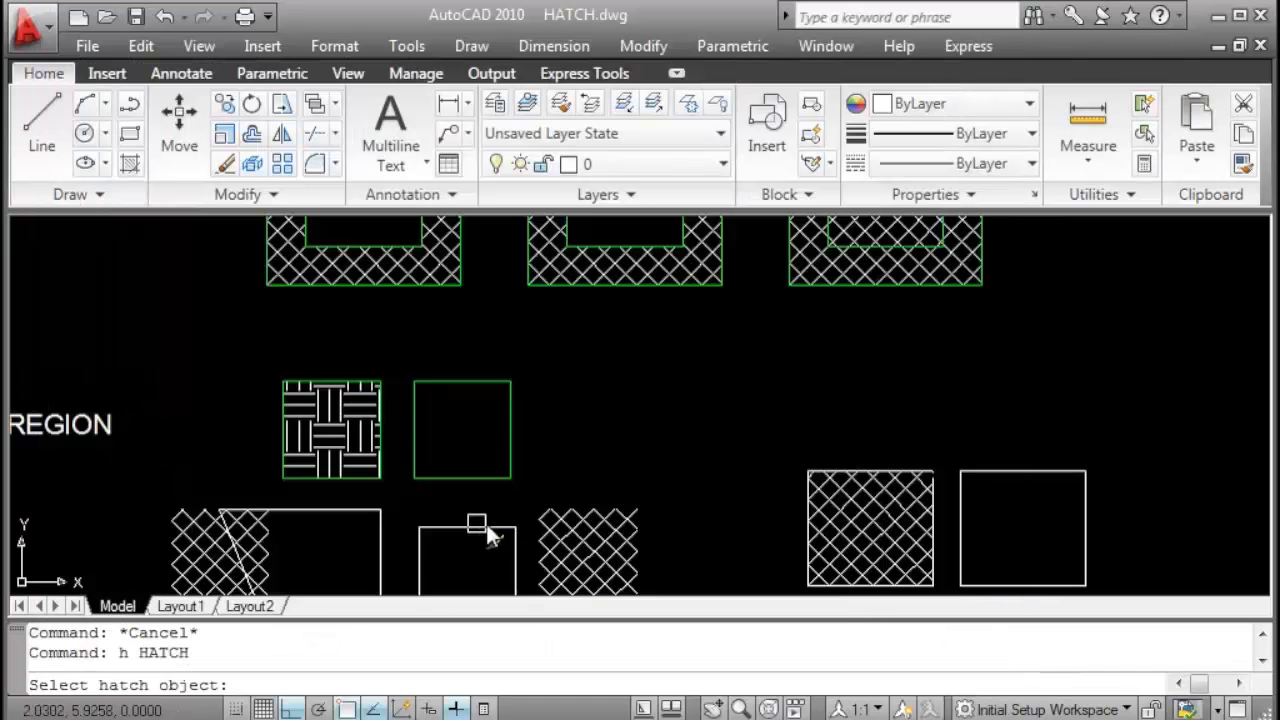
scroll(590, 400, "down", 5)
scroll(700, 270, "up", 7)
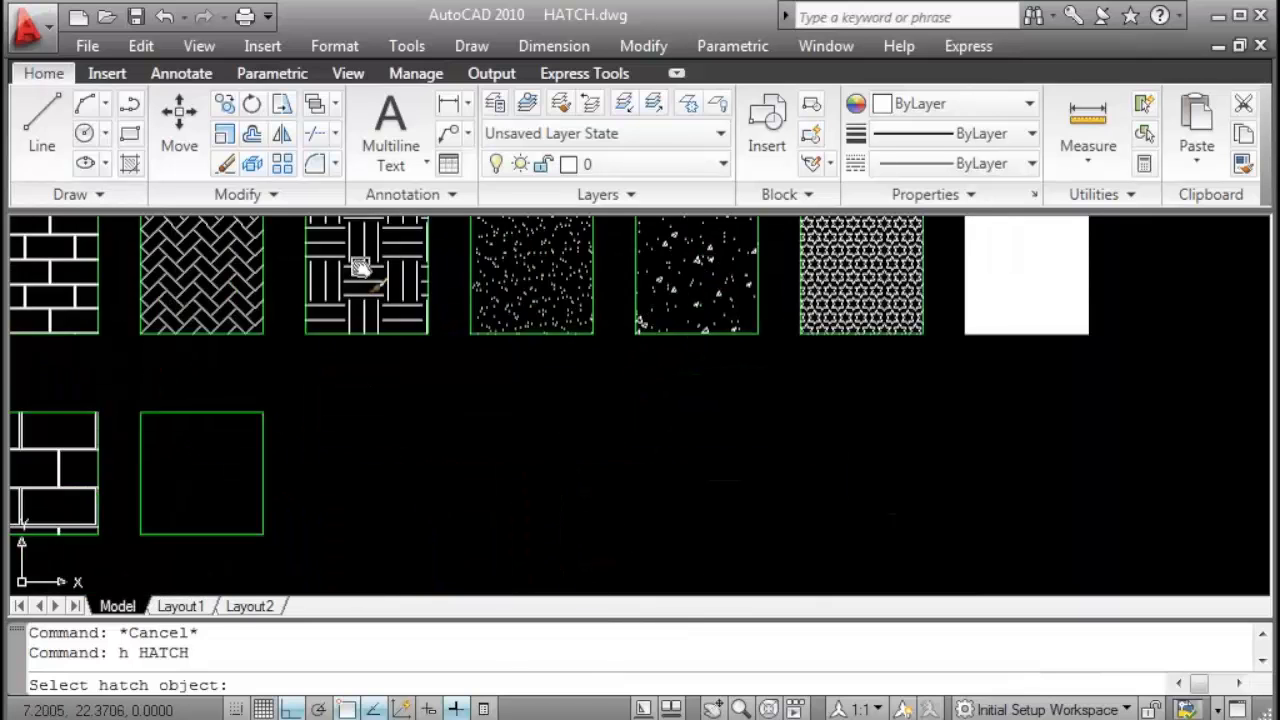
middle_click_drag(240, 300, 531, 374)
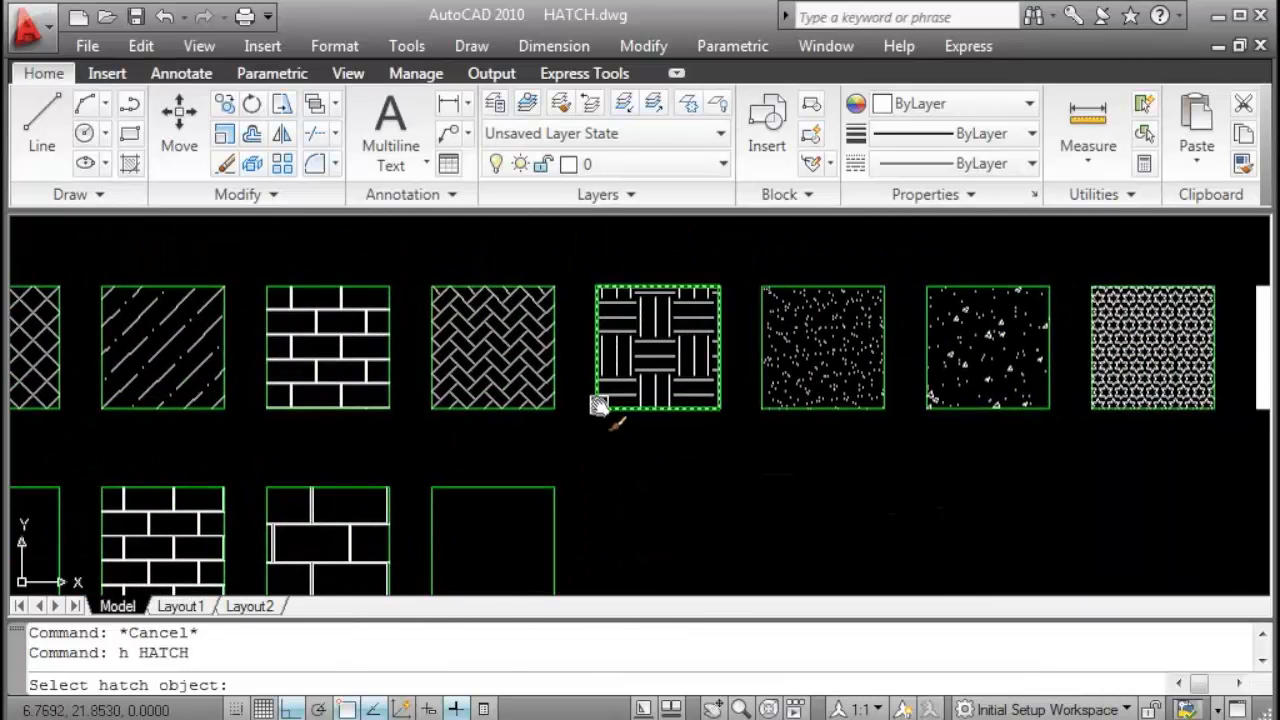
scroll(594, 406, "up", 3)
left_click(687, 336)
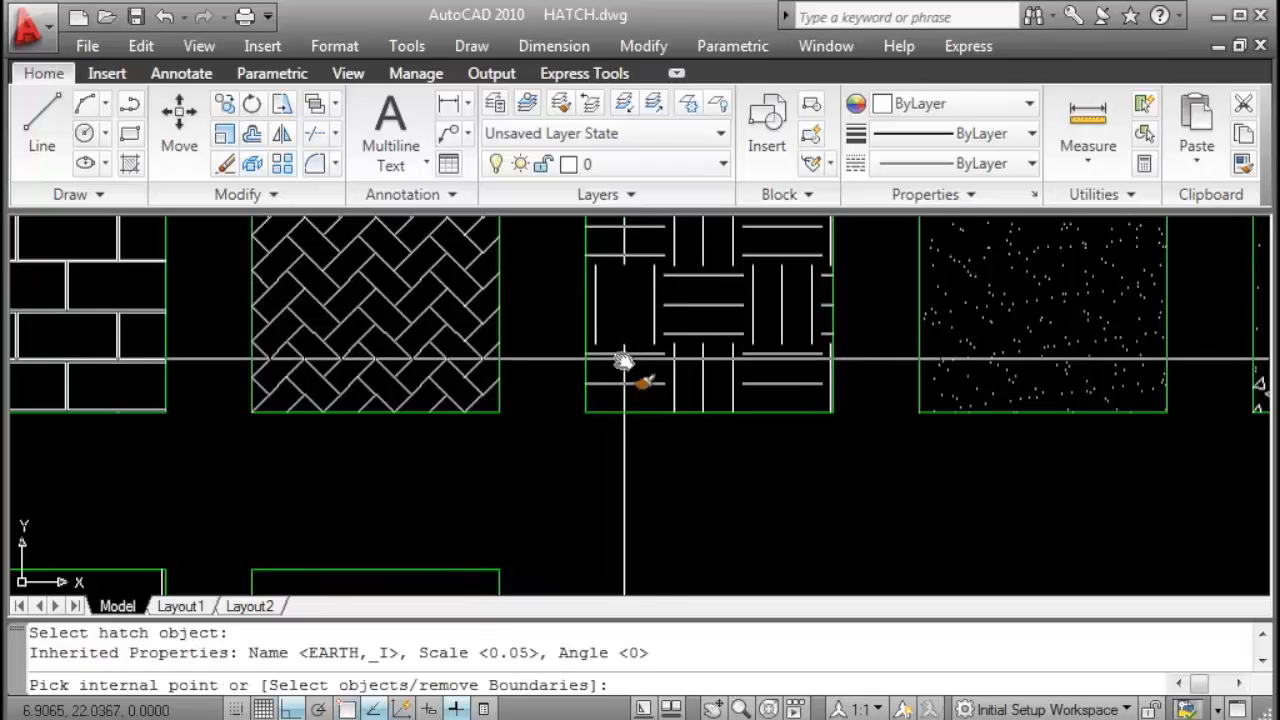
Apply the inherited EARTH hatch to the second green REGION square, with the inherit option set to use the current origin.
scroll(651, 409, "down", 5)
scroll(609, 366, "up", 5)
scroll(586, 371, "up", 4)
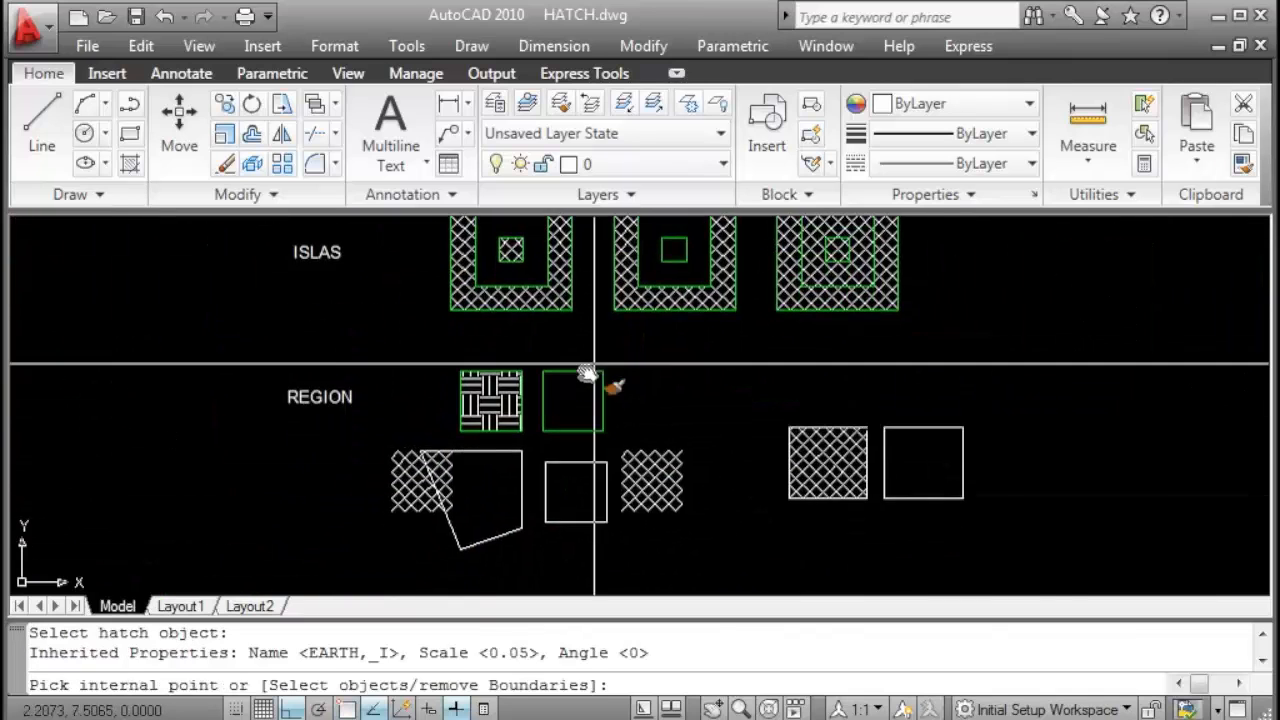
left_click(570, 390)
right_click(570, 390)
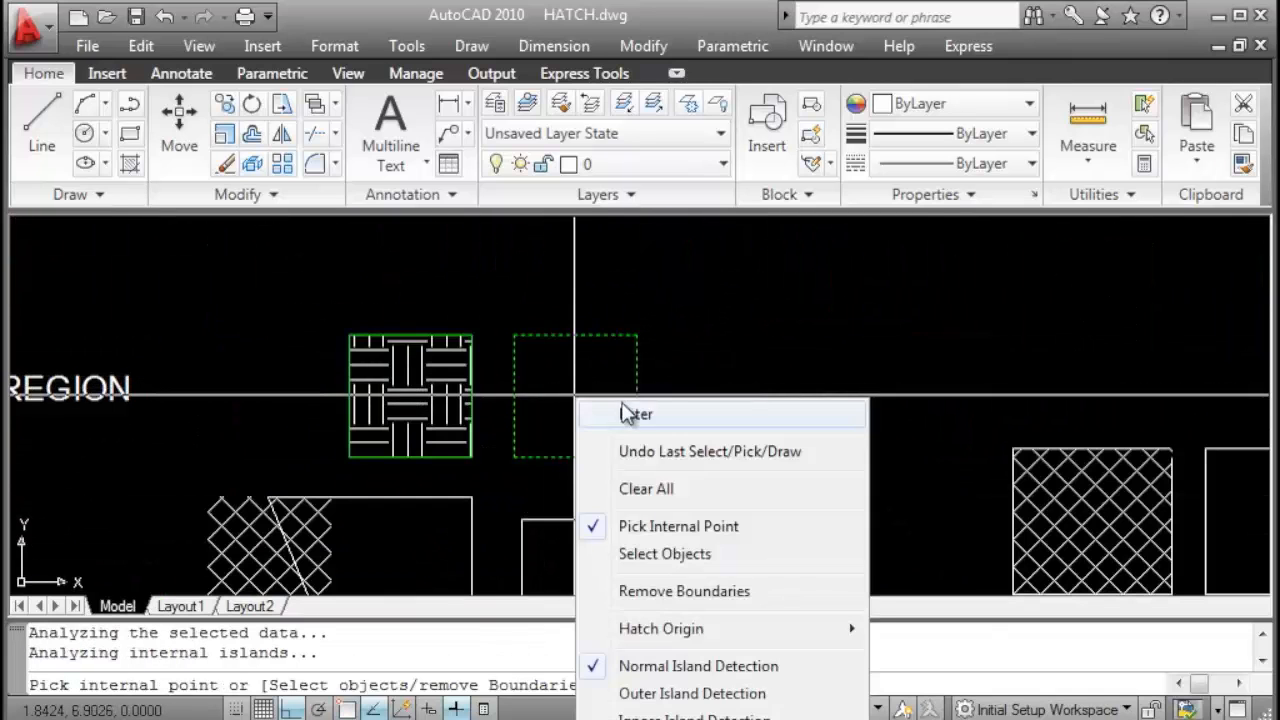
left_click(630, 414)
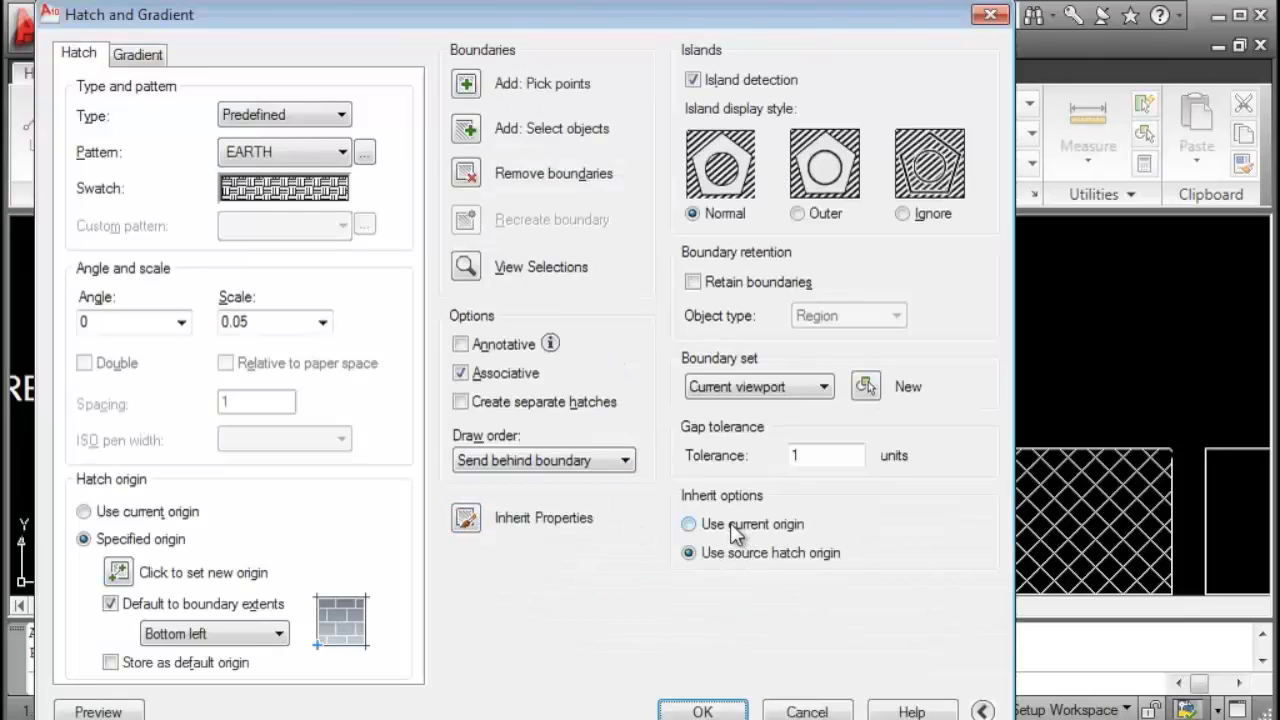
left_click(733, 527)
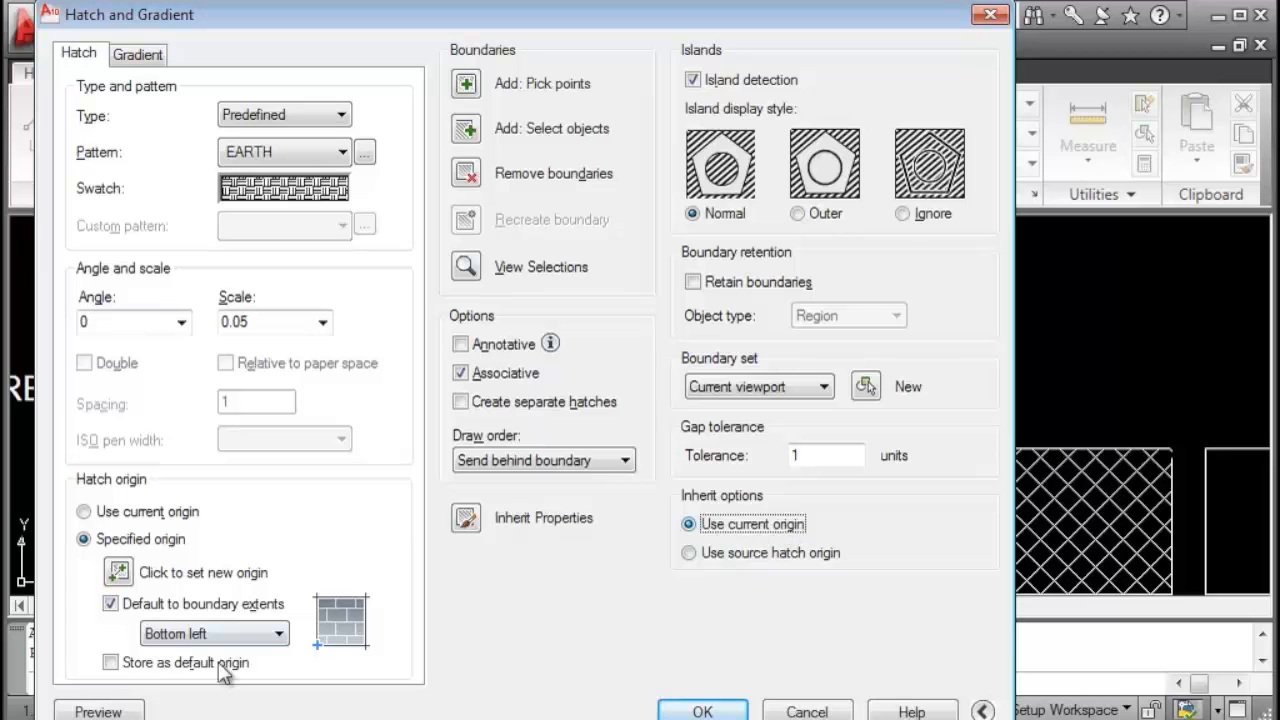
left_click(690, 712)
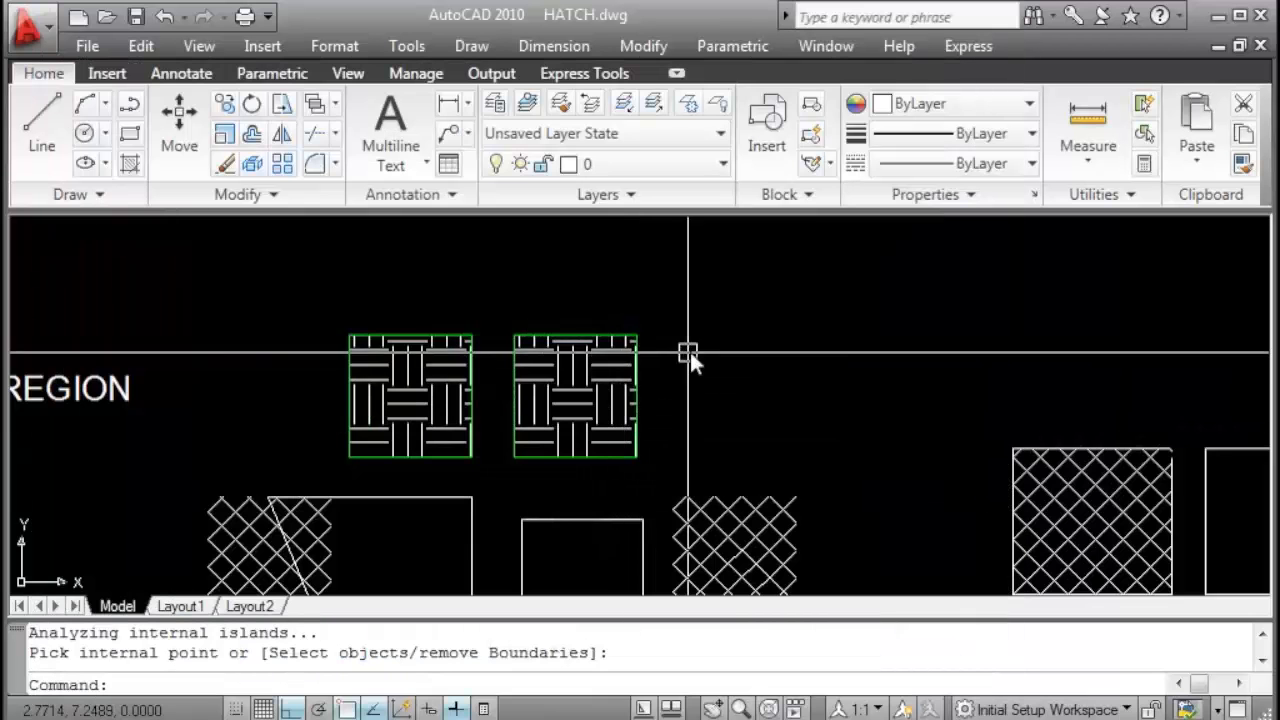
scroll(721, 388, "down", 6)
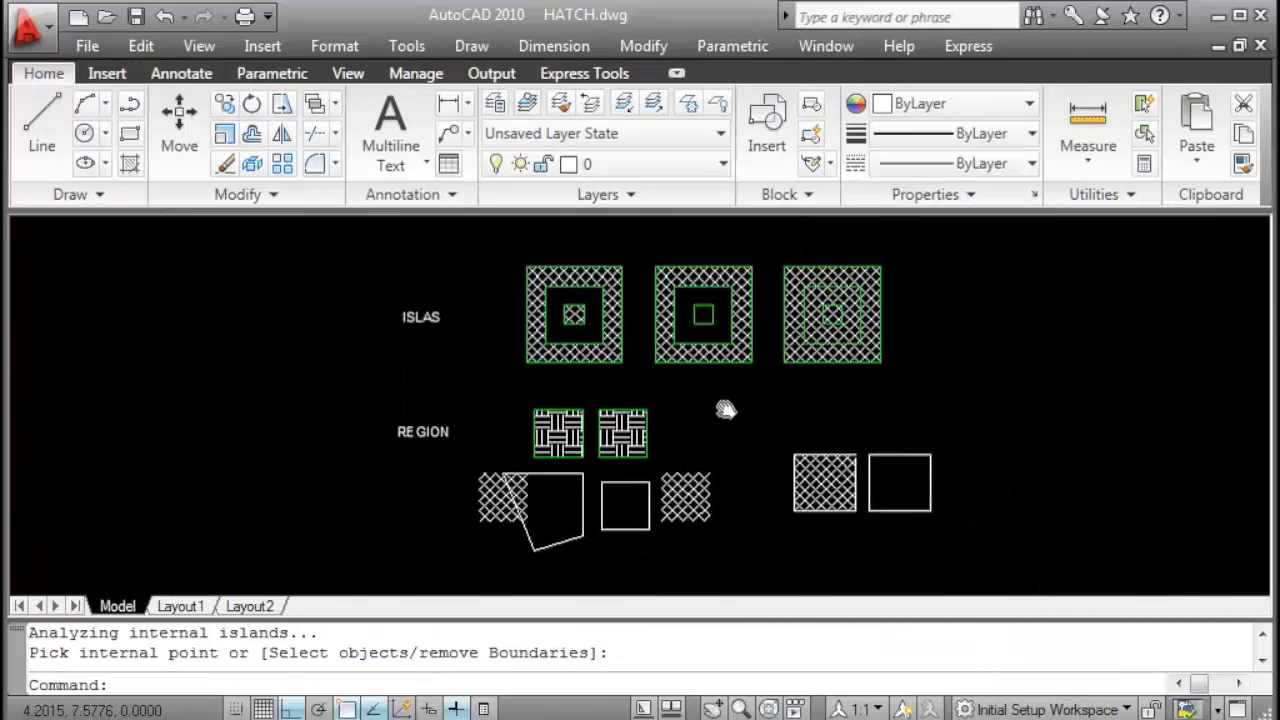
middle_click_drag(633, 342, 596, 423)
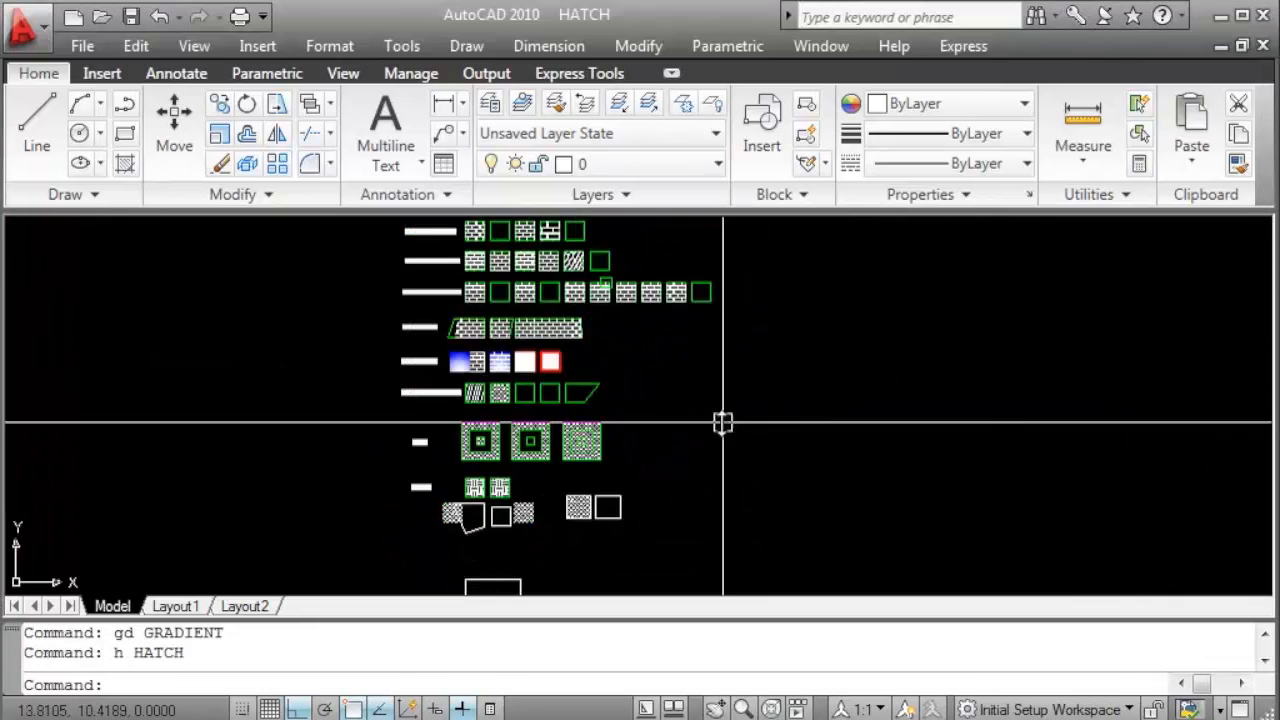
scroll(533, 395, "up", 3)
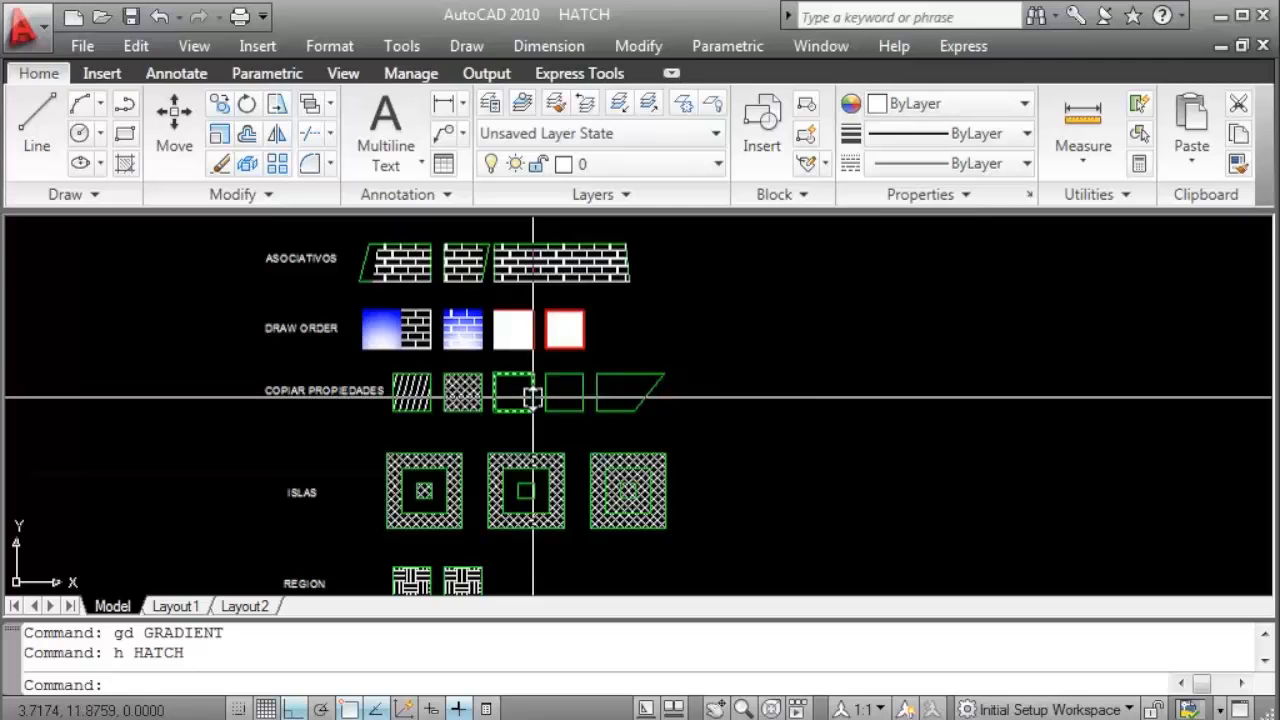
key("Return")
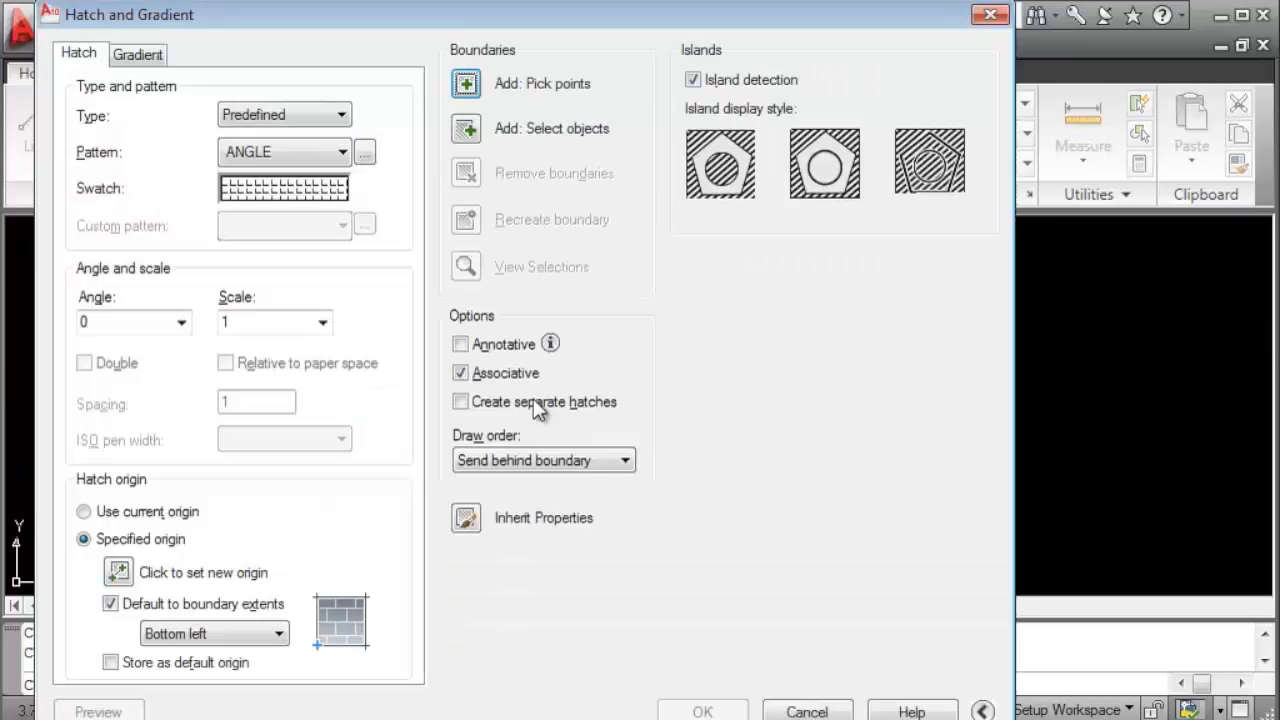
left_click(155, 56)
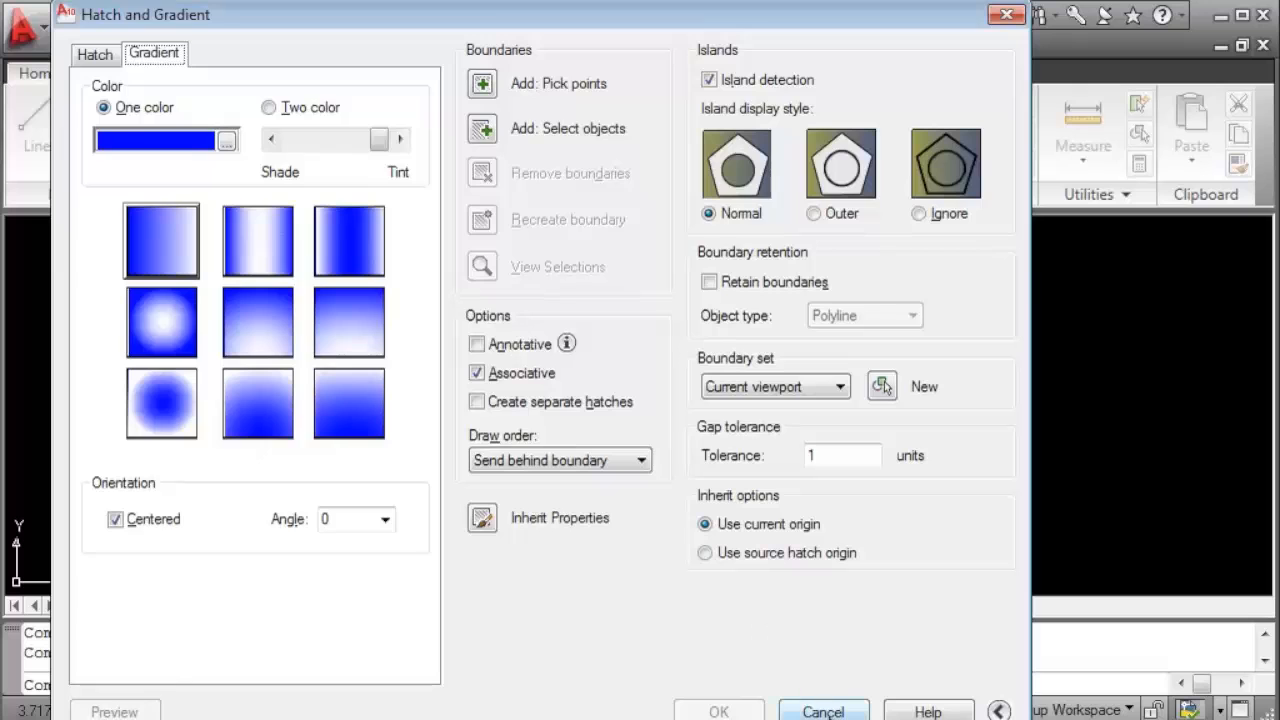
left_click(815, 710)
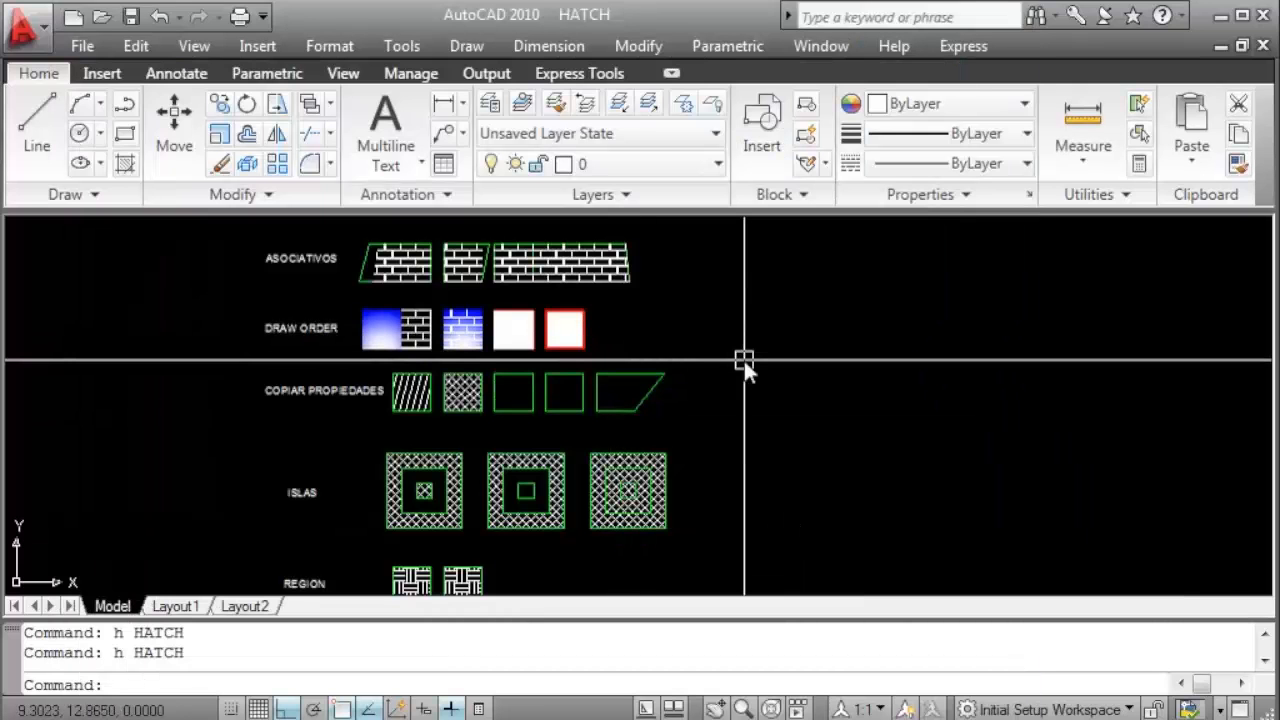
Start the Gradient command with a one-color fill and collapse the additional hatch options to make the dialog compact.
type("gd")
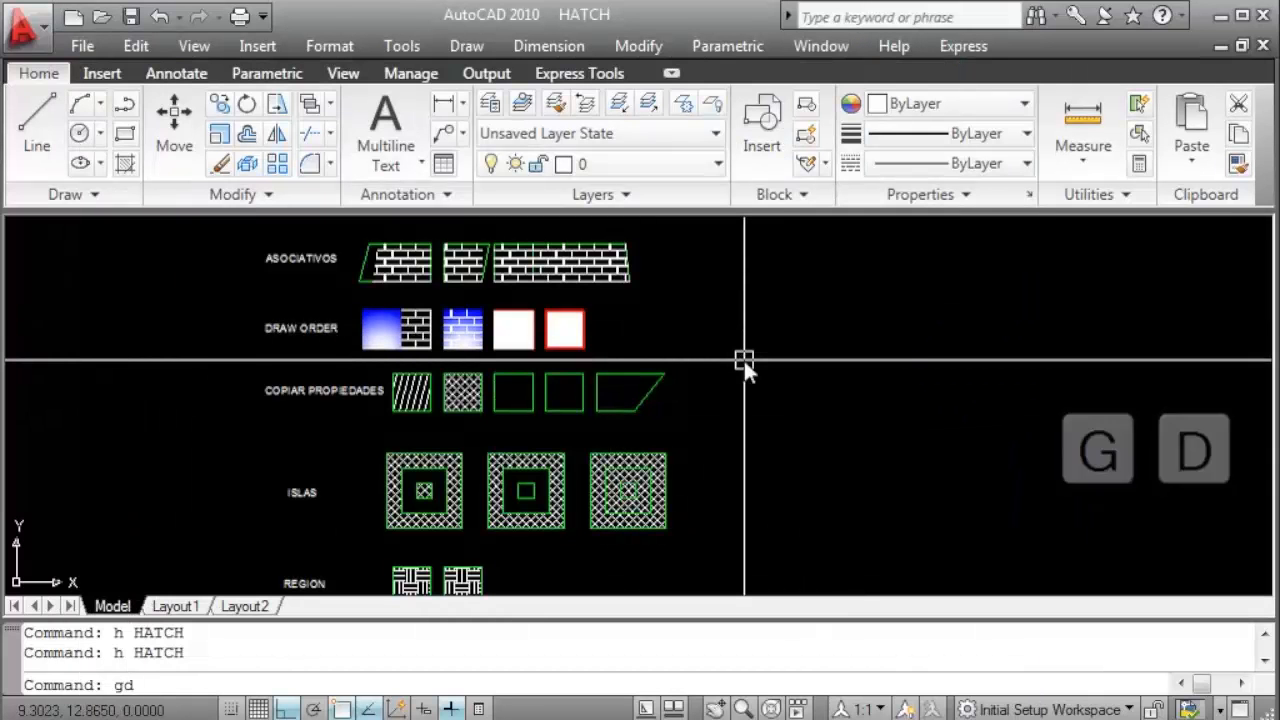
key("Return")
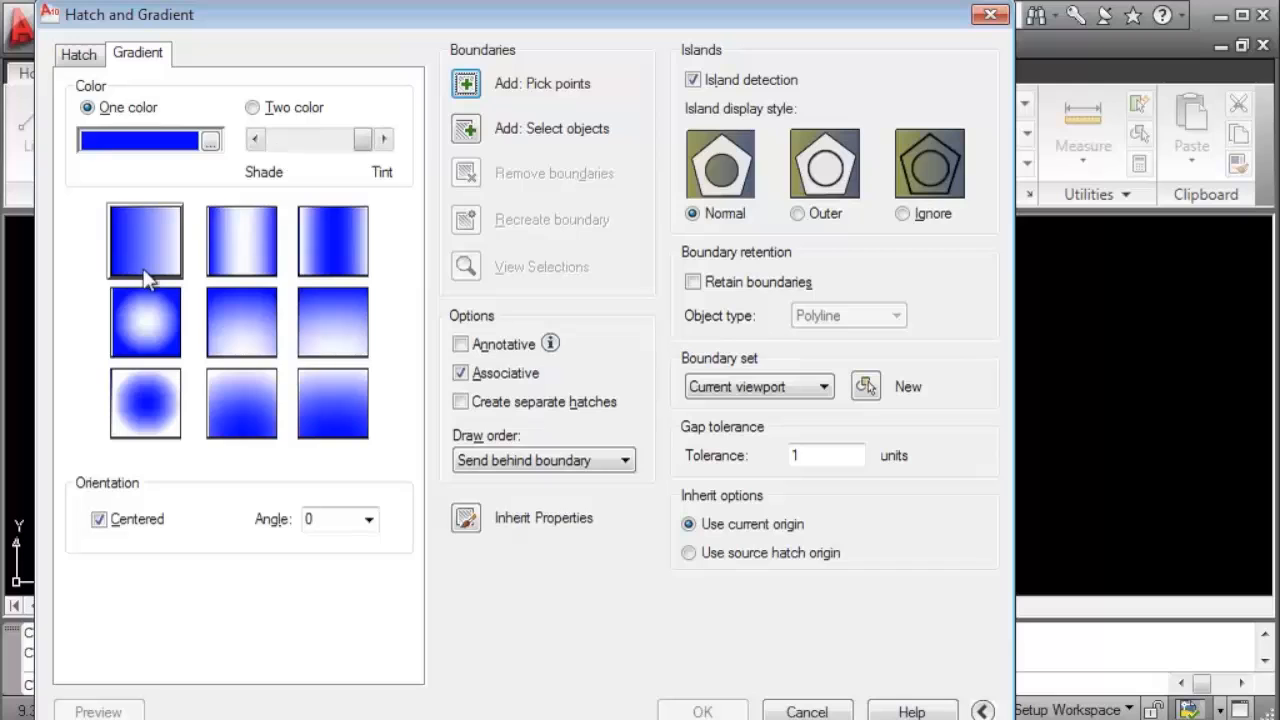
left_click(110, 106)
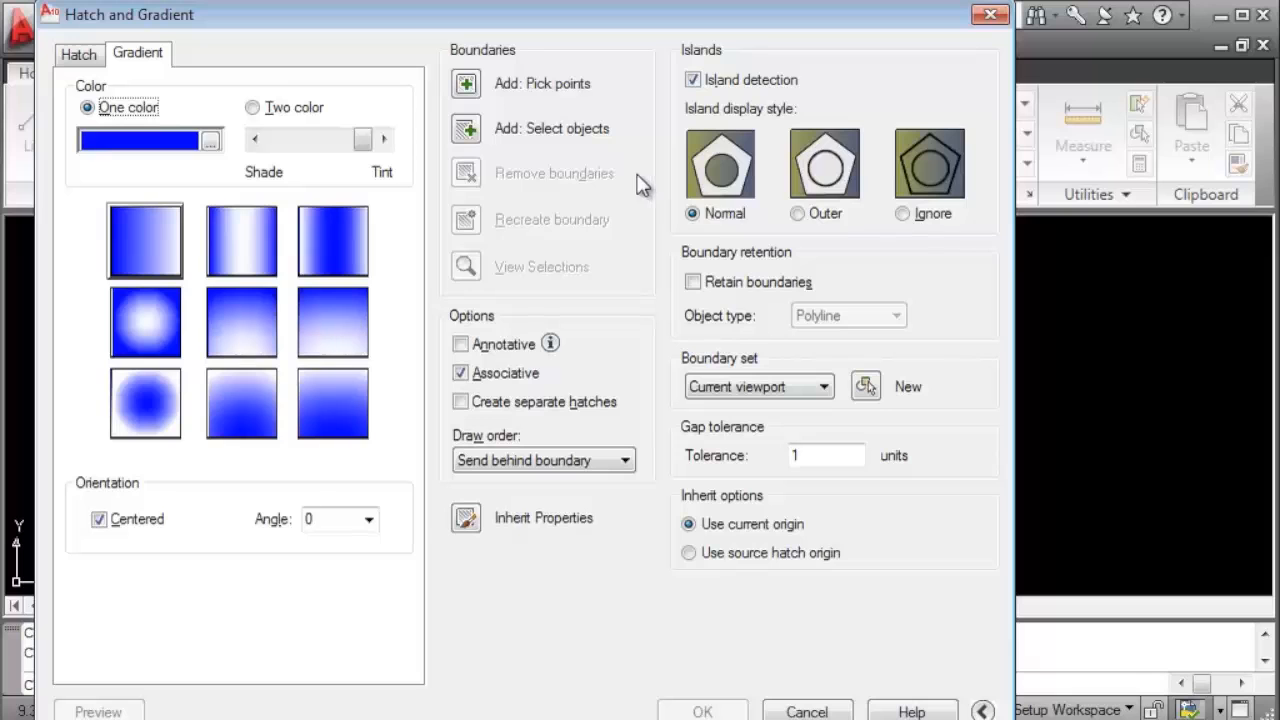
left_click(983, 709)
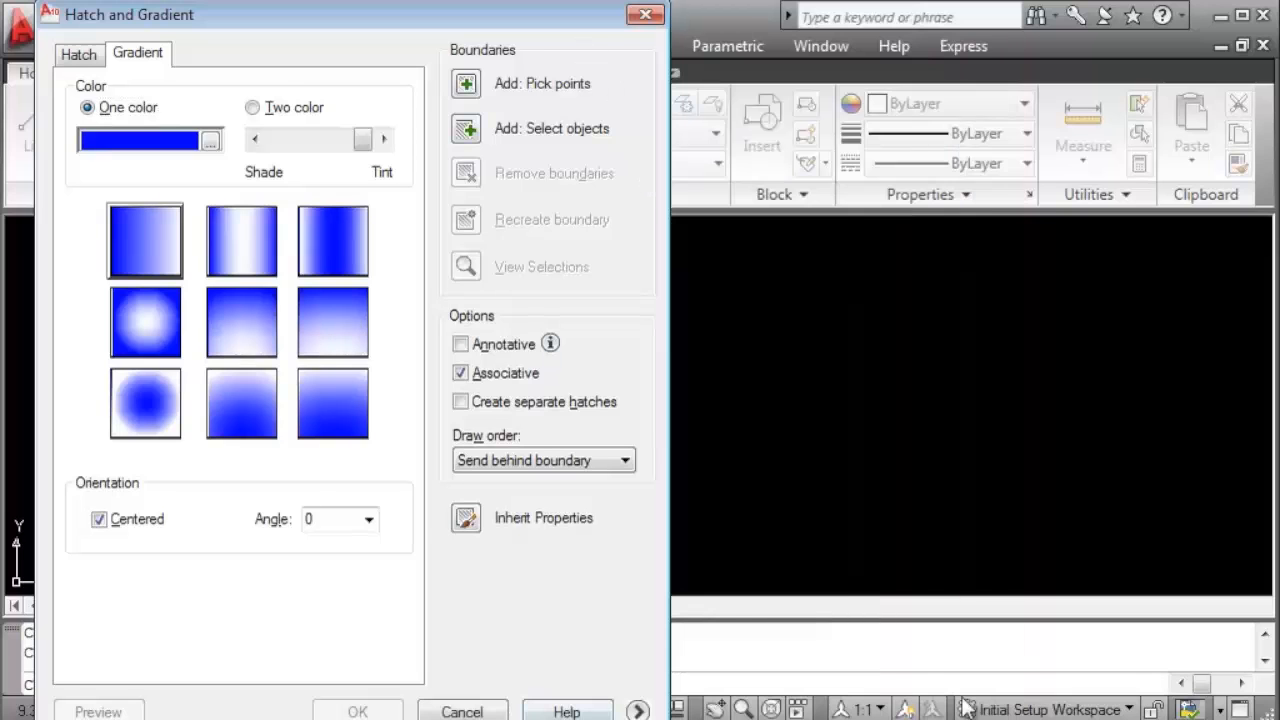
left_click_drag(463, 10, 540, 10)
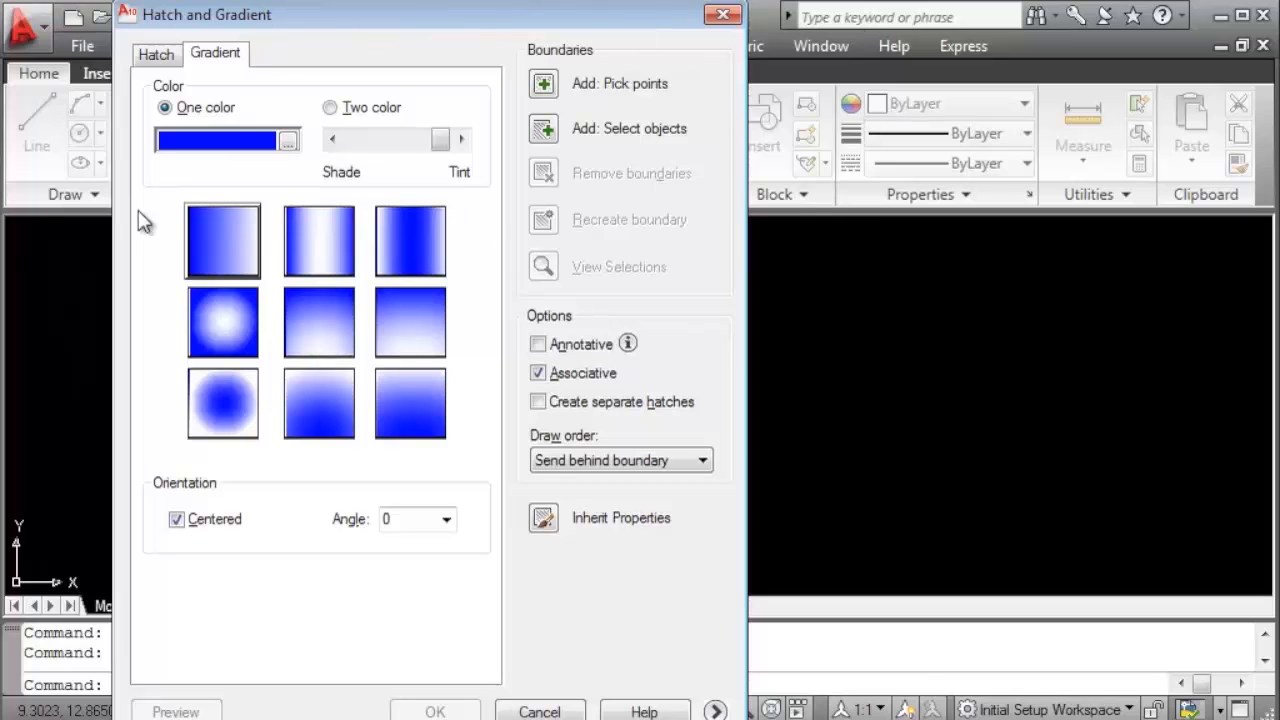
Keep the blue one-color gradient at a light tint and turn off its centered orientation.
left_click(168, 109)
left_click(440, 141)
mouse_move(450, 143)
left_mouse_down()
mouse_move(351, 145)
mouse_move(452, 145)
left_mouse_up()
left_click(180, 520)
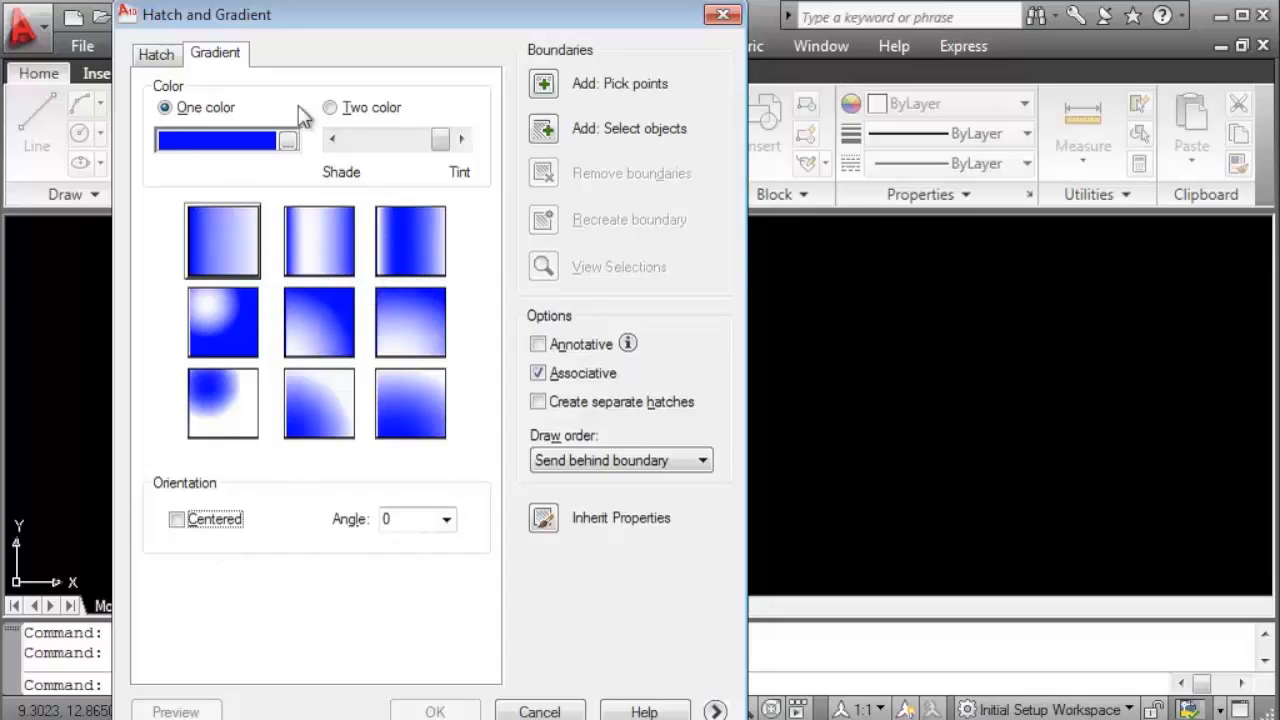
Try gradient angles of 45 and 32 on the pattern previews and return the angle to 0.
left_click(446, 519)
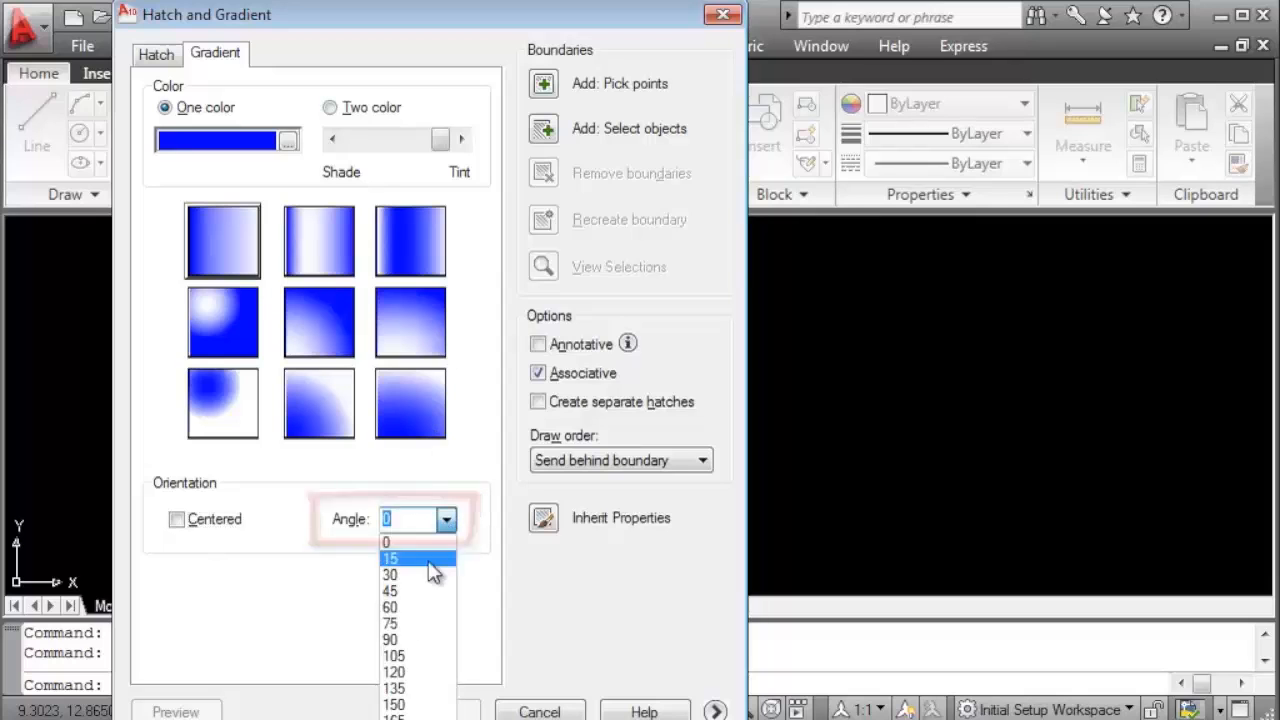
left_click(412, 591)
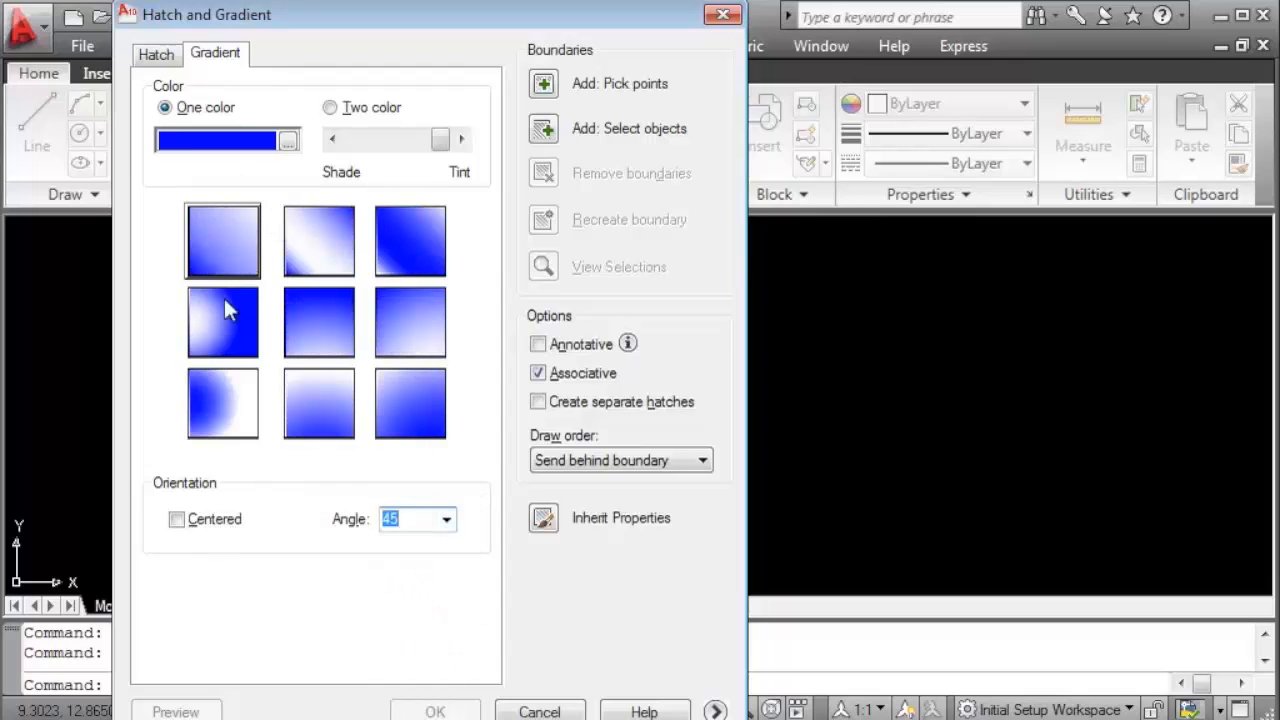
left_click(446, 519)
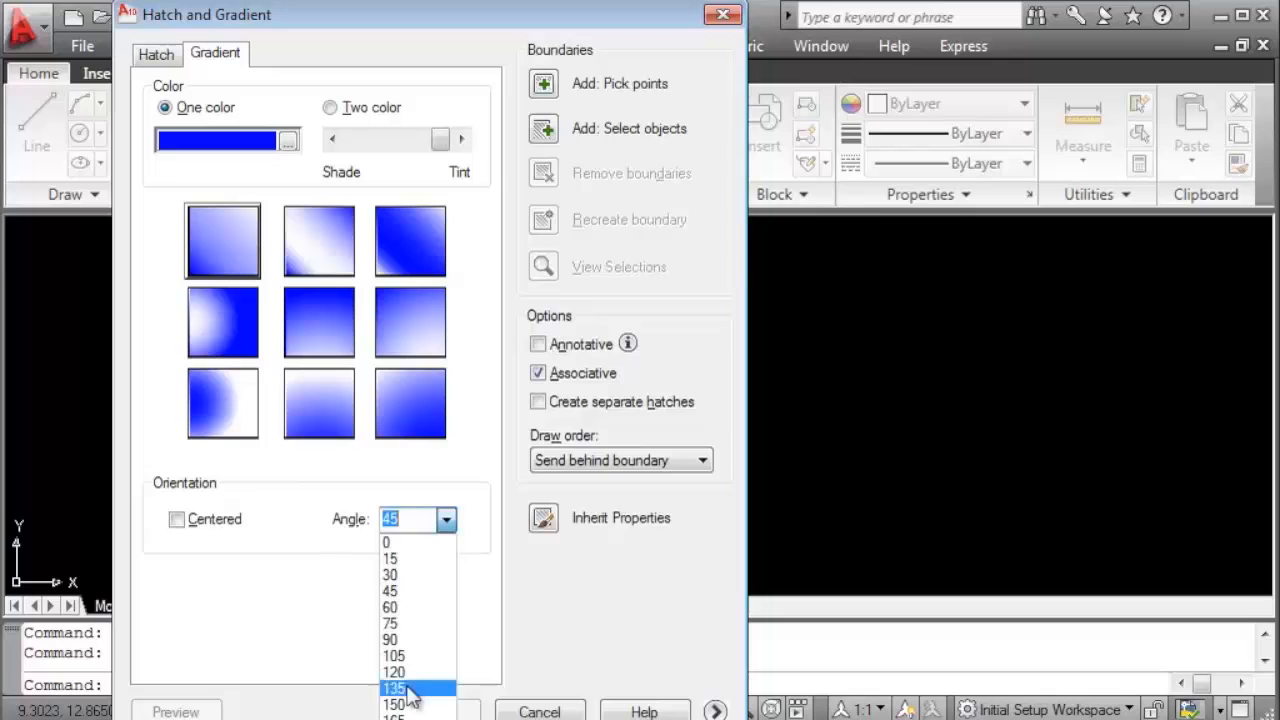
left_click(412, 517)
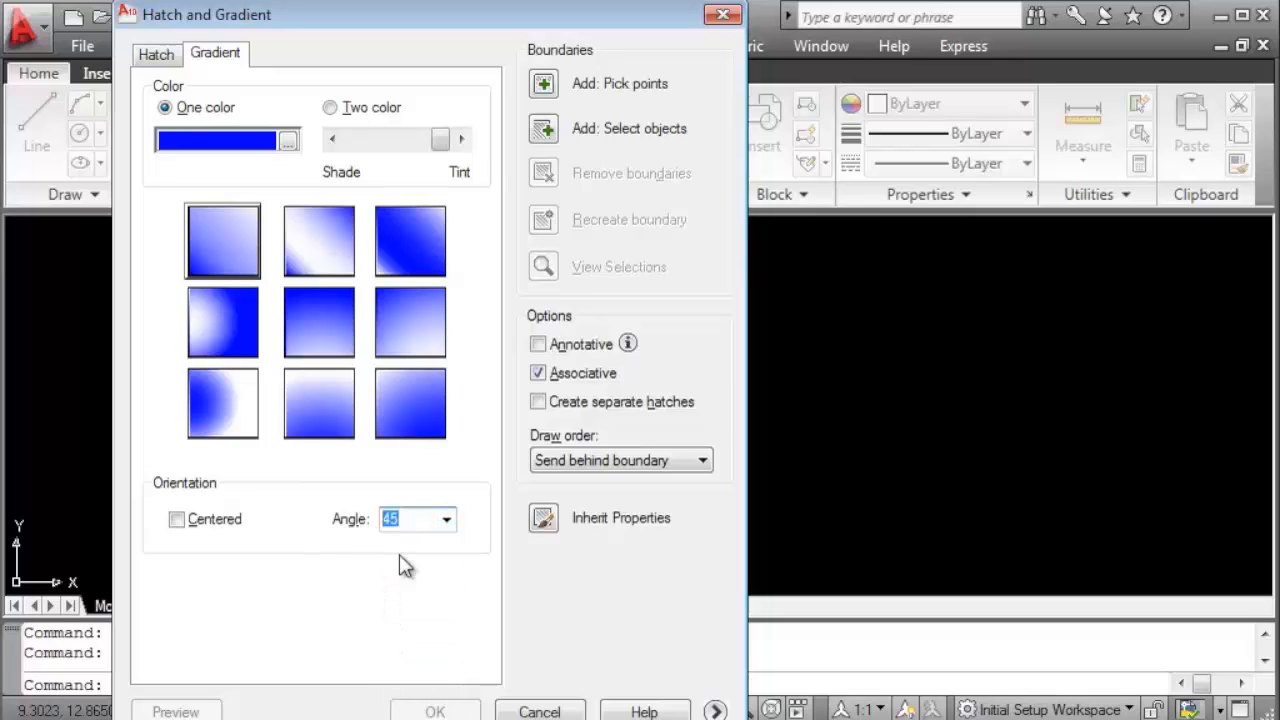
type("32")
left_click(344, 349)
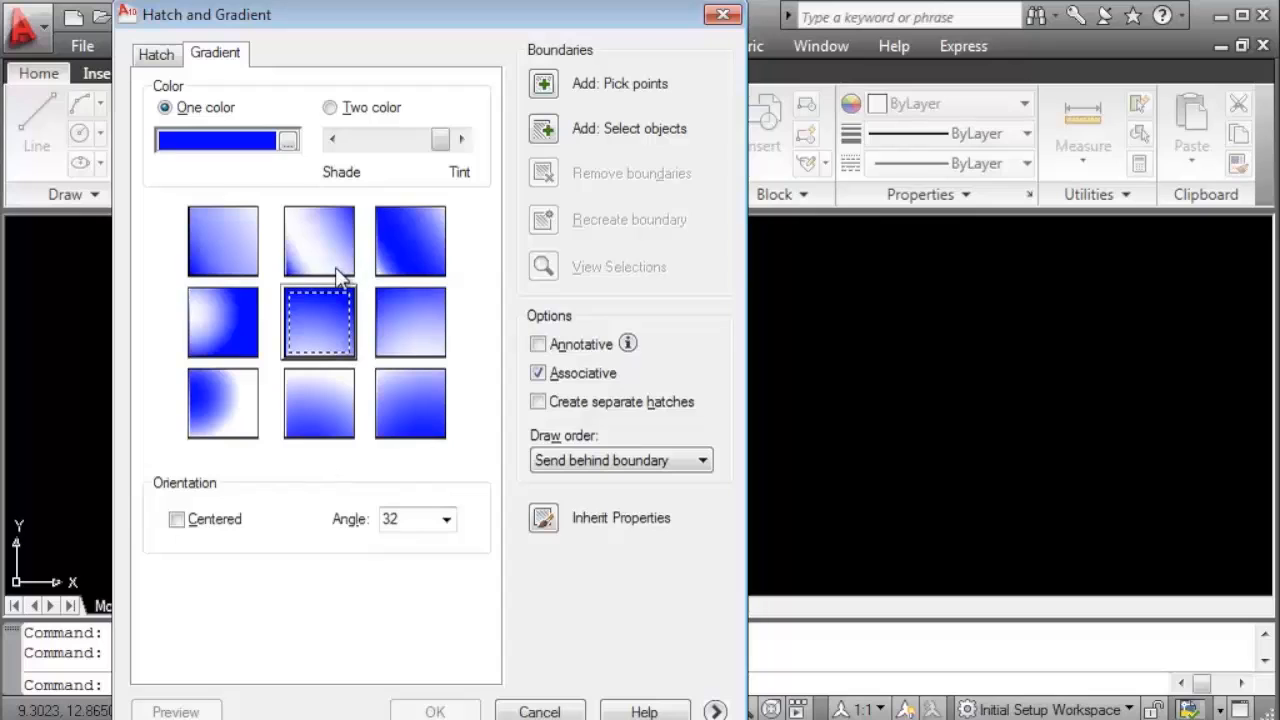
left_click(222, 246)
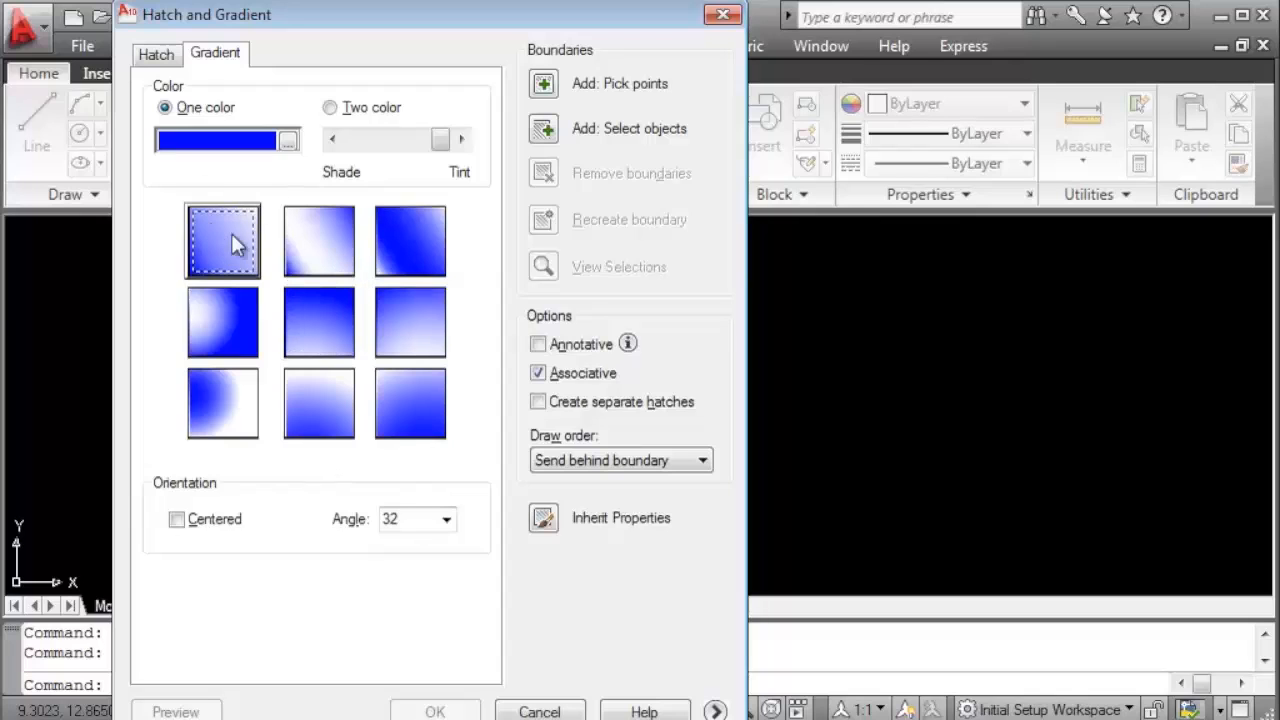
left_click(447, 520)
left_click(424, 541)
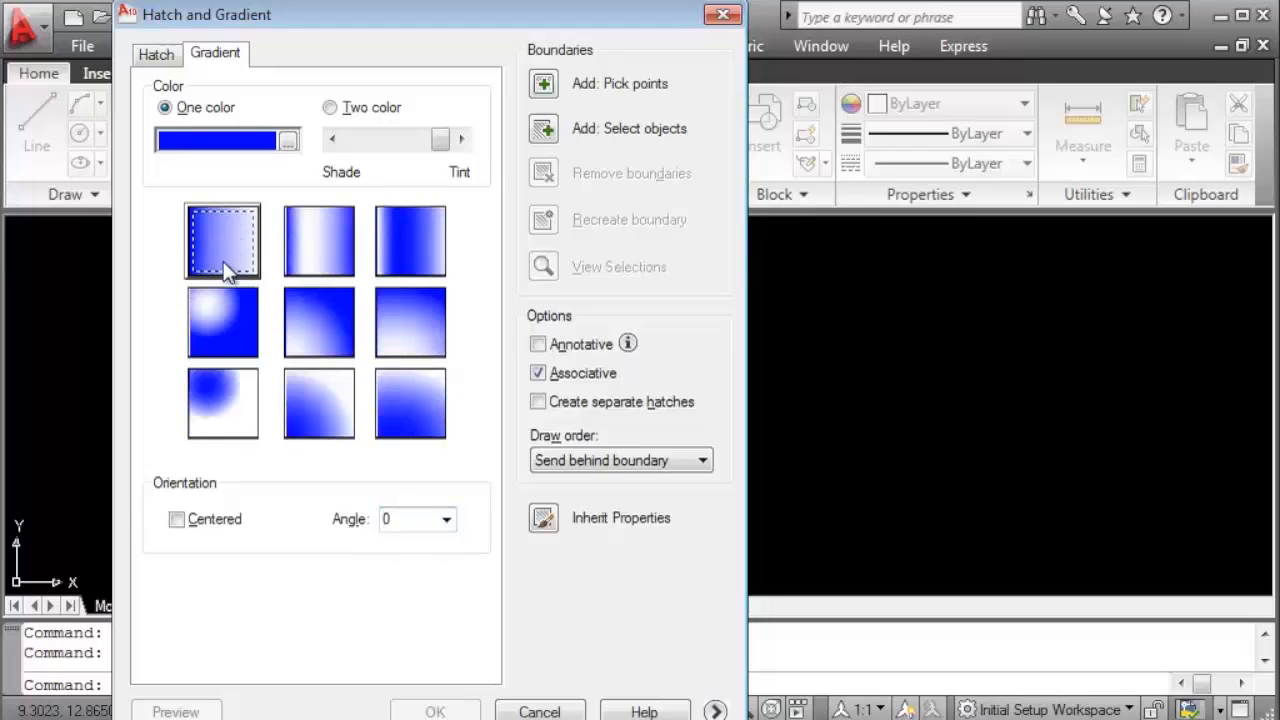
Try several one-color gradient patterns and select the central one of the nine.
left_click(320, 245)
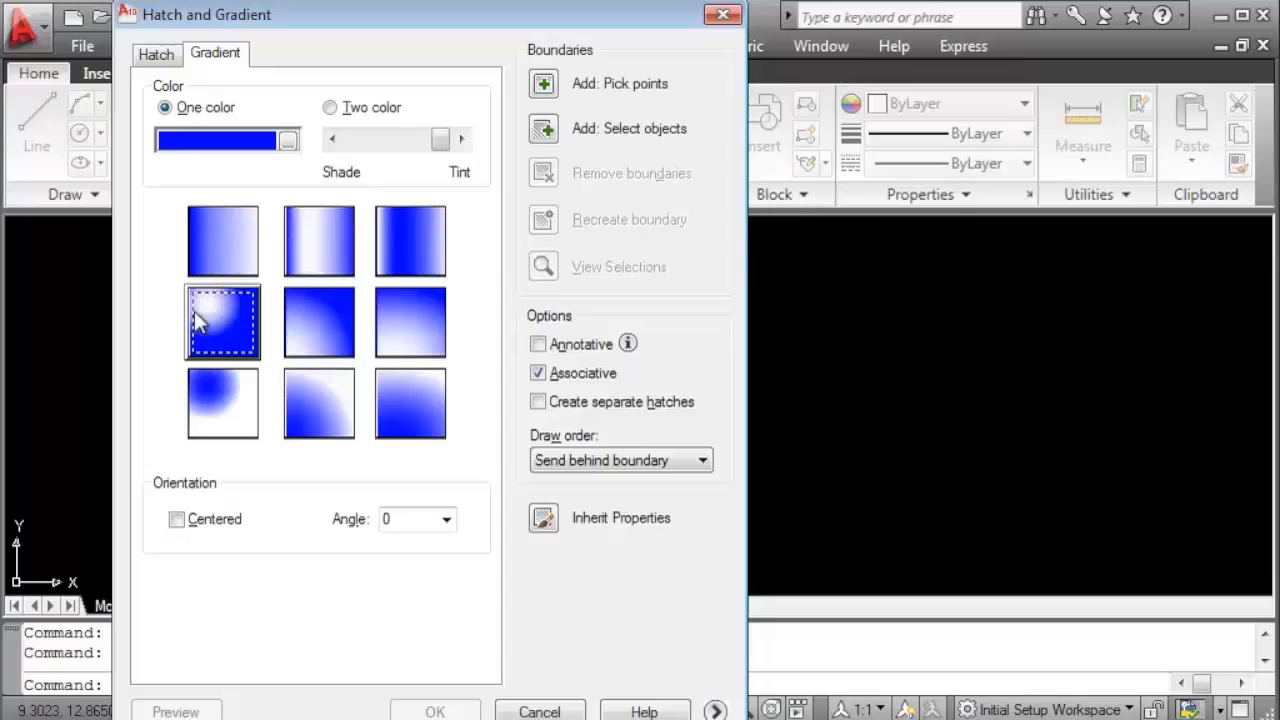
left_click(240, 412)
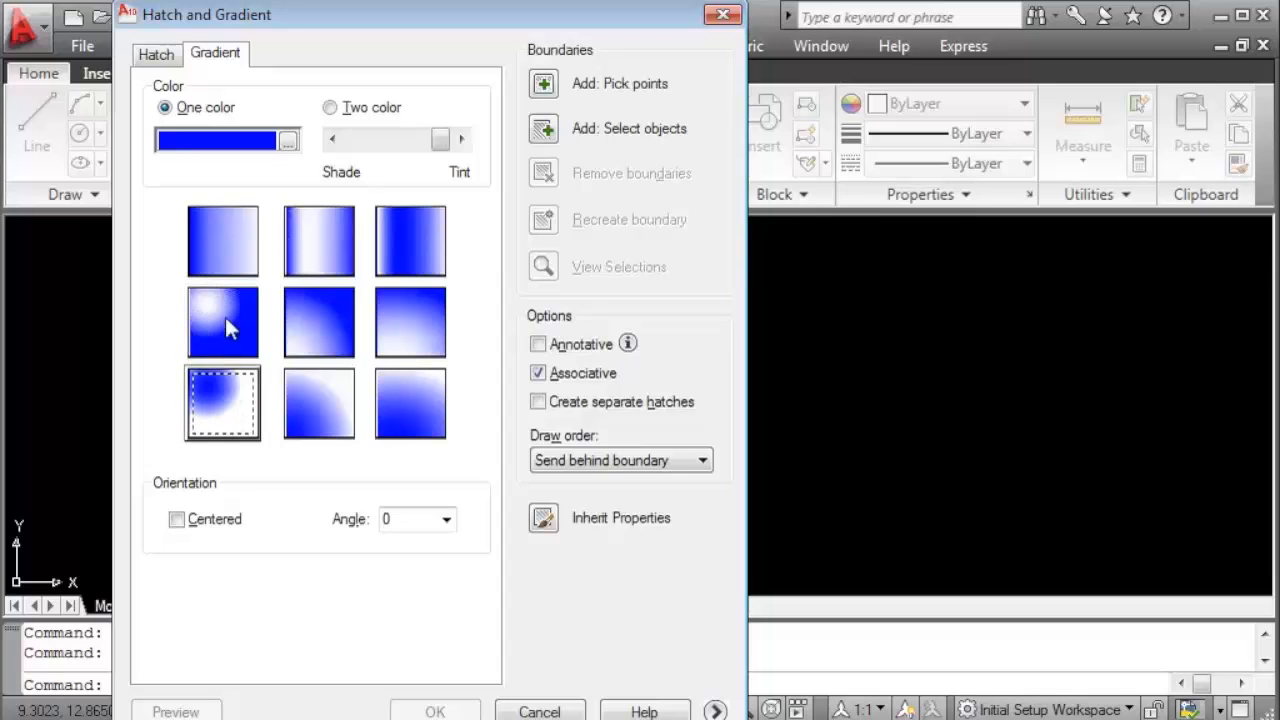
left_click(323, 325)
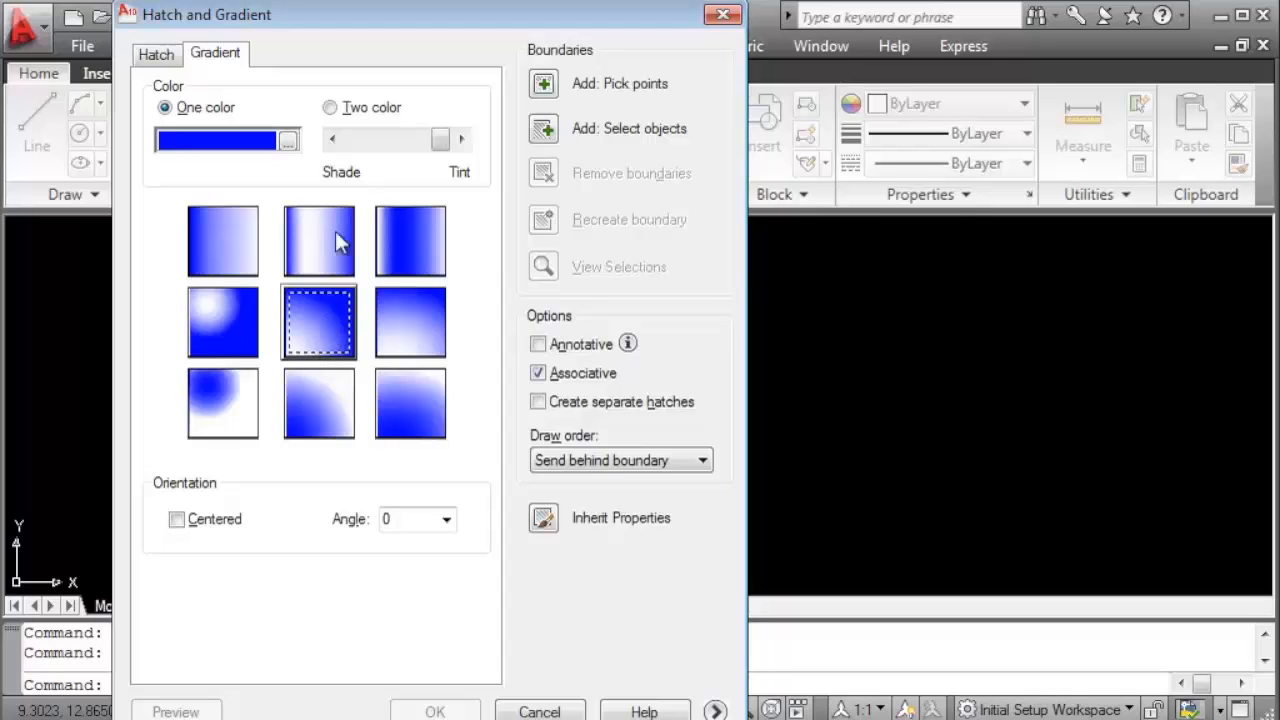
Switch the gradient to two colors and choose the dark red true color 158,0,0 for Color 2.
left_click(331, 108)
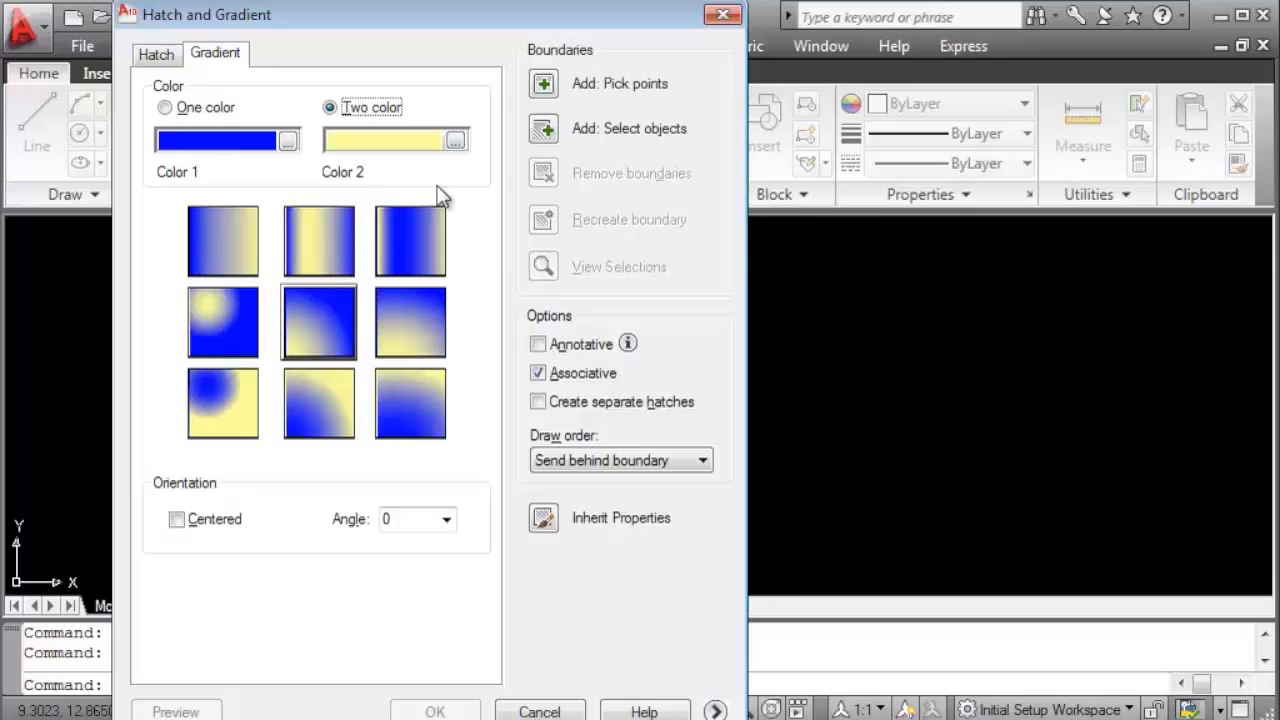
left_click(455, 142)
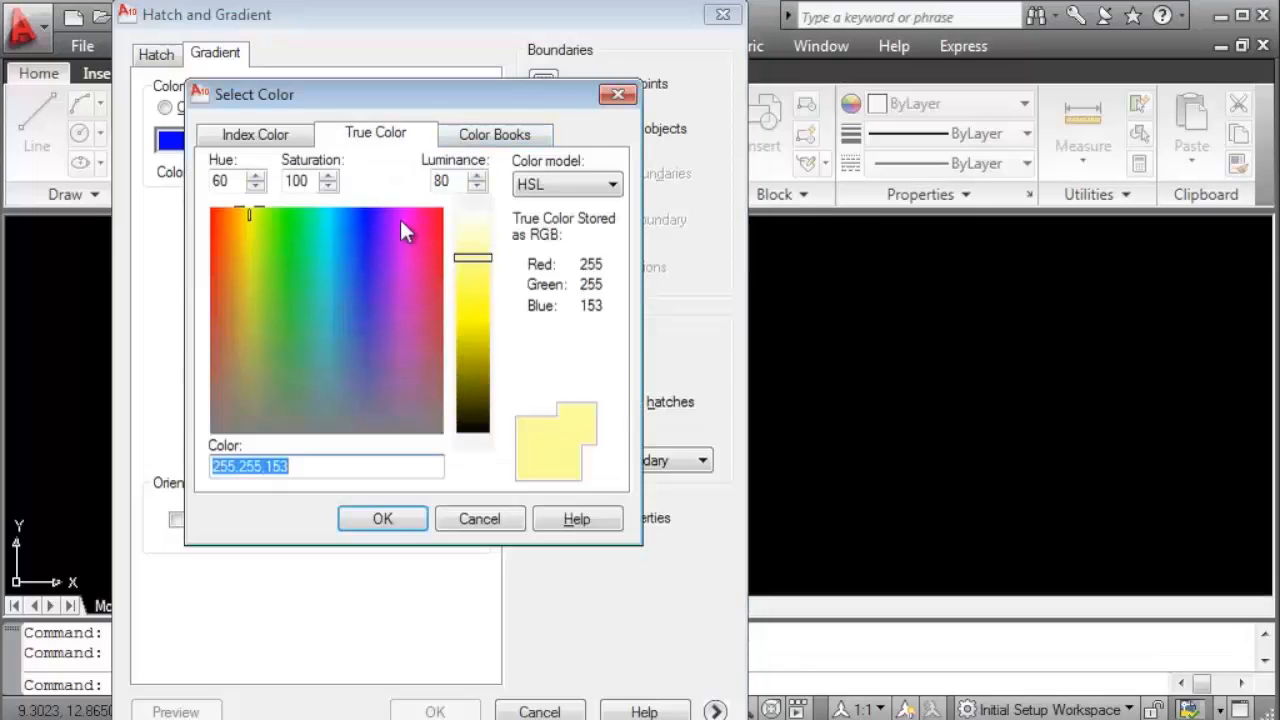
left_click(435, 215)
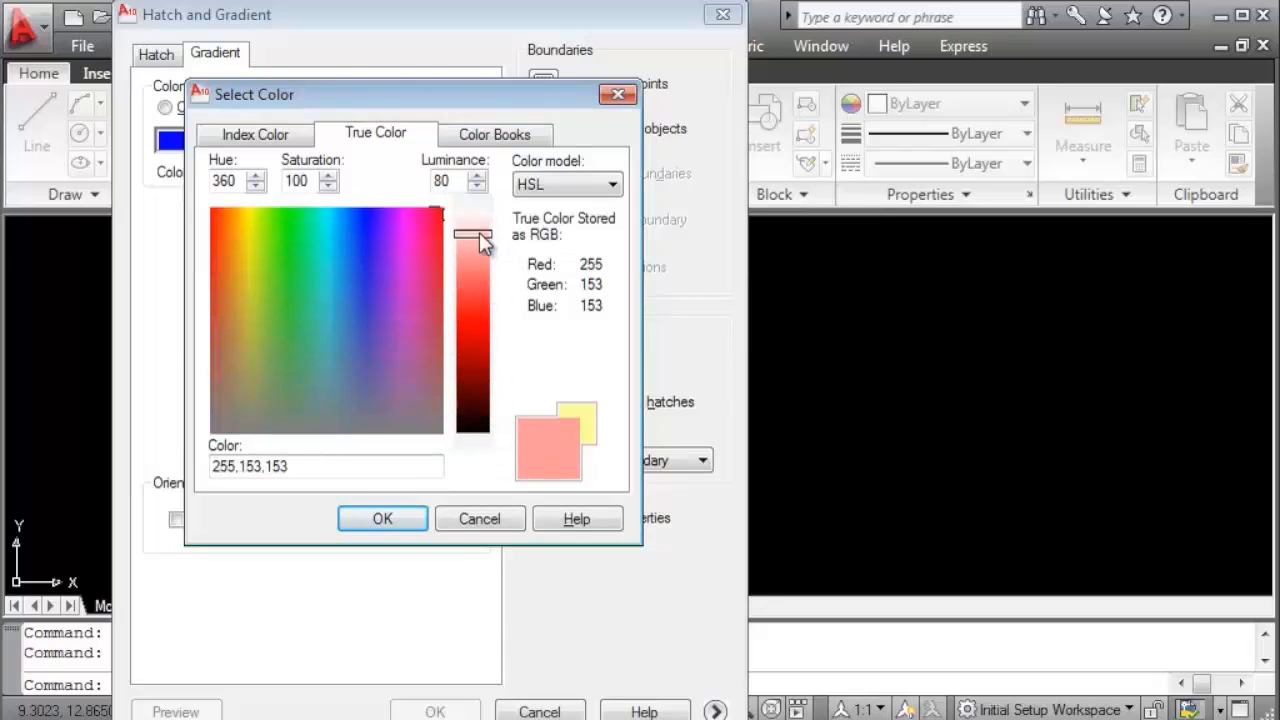
left_click_drag(478, 234, 476, 352)
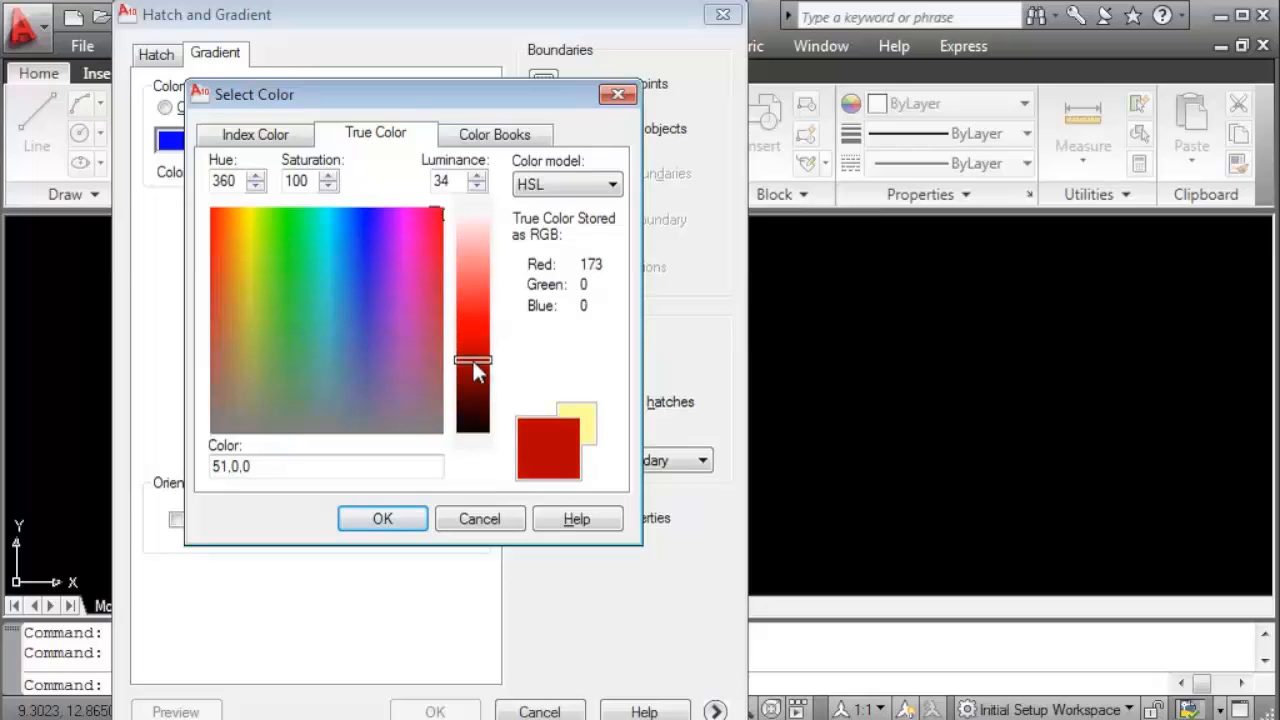
Browse the index colors and the DIC COLOR GUIDE(R) book, and accept true color 158,0,0 as Color 2.
left_click(302, 132)
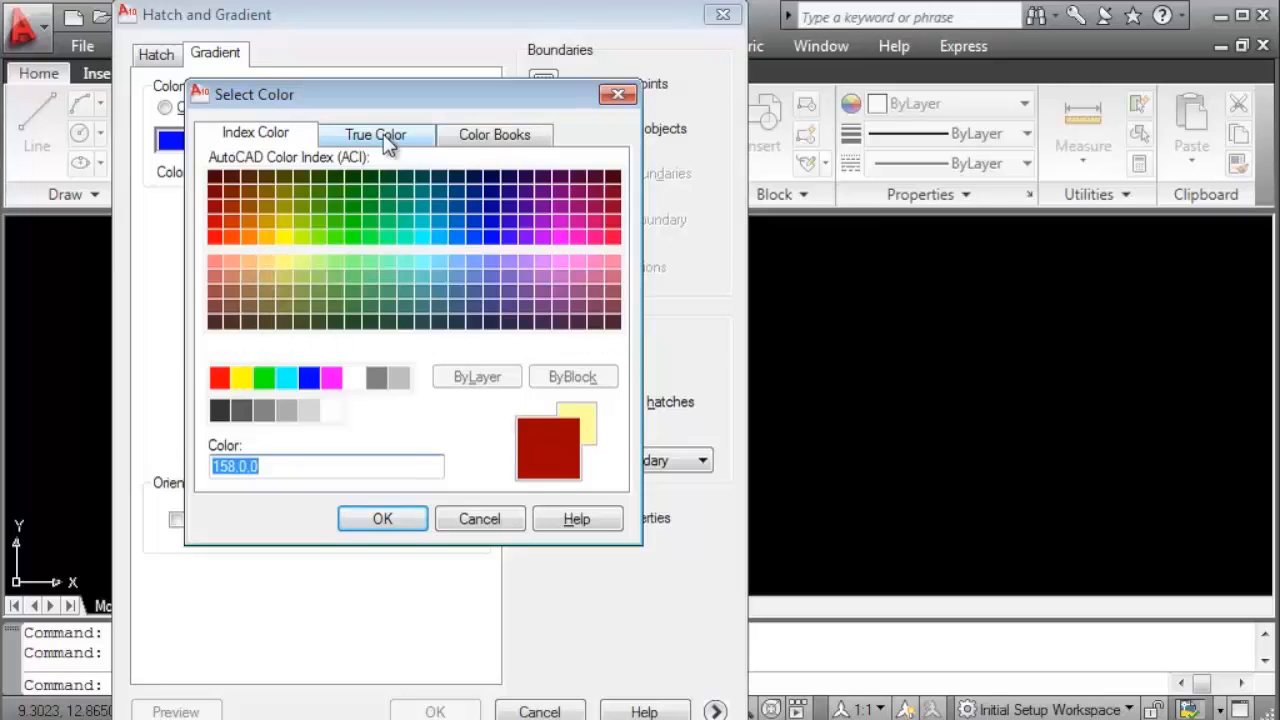
left_click(479, 143)
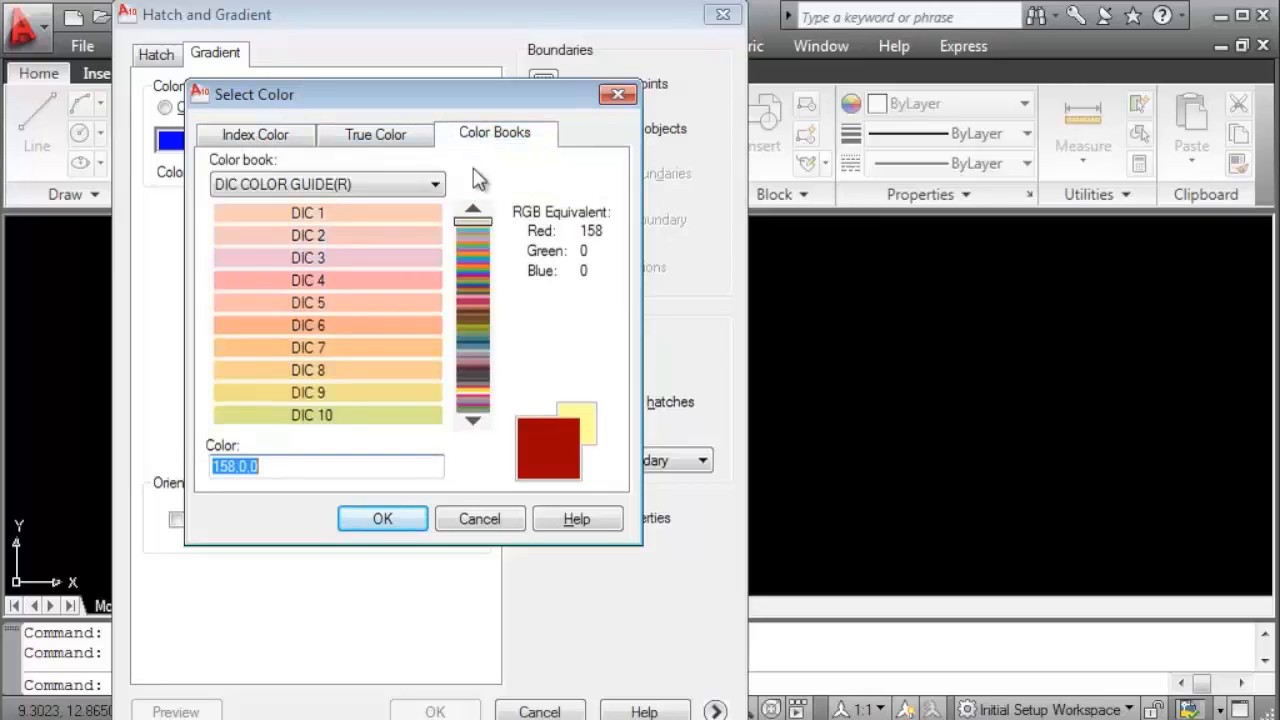
left_click(472, 423)
left_click(470, 424)
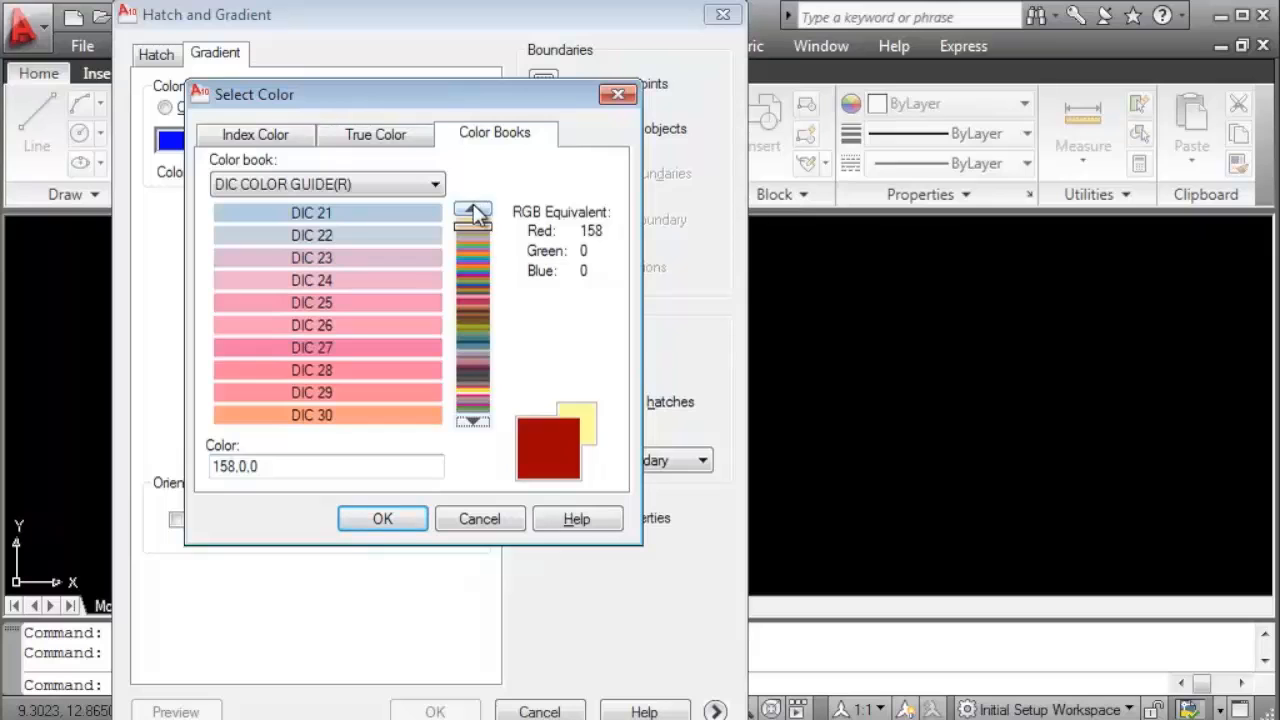
left_click(386, 140)
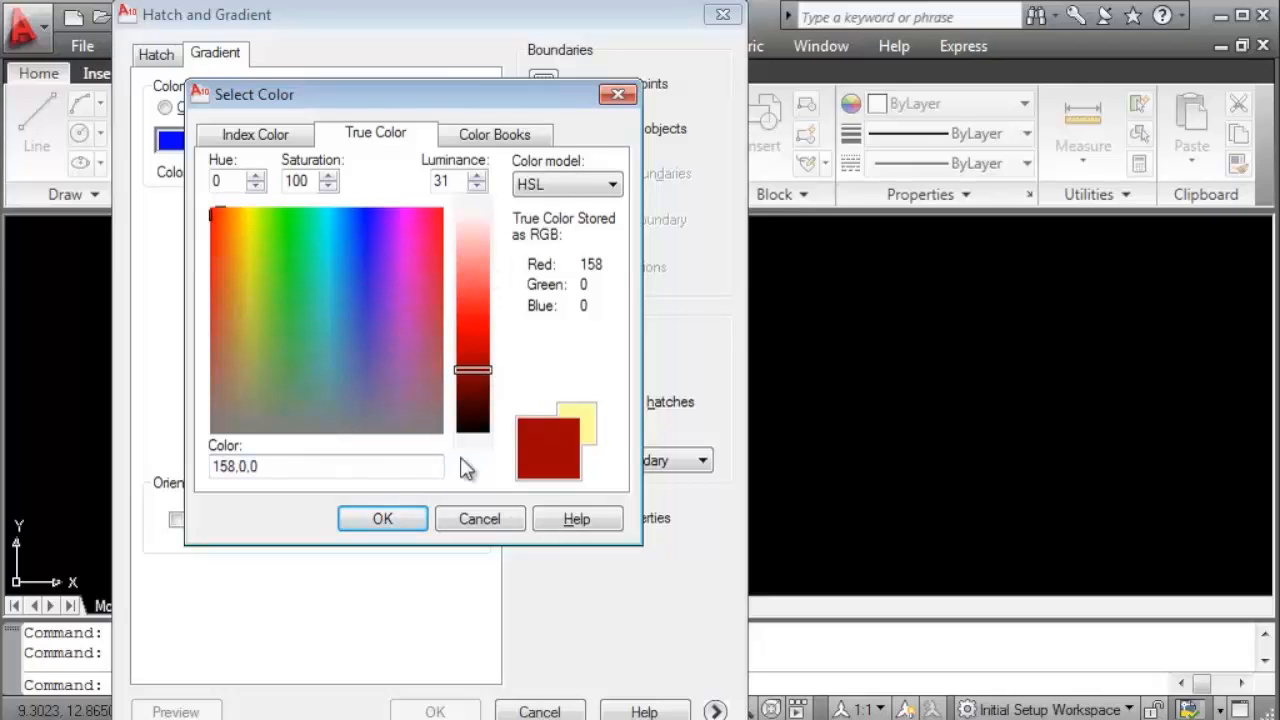
left_click(383, 519)
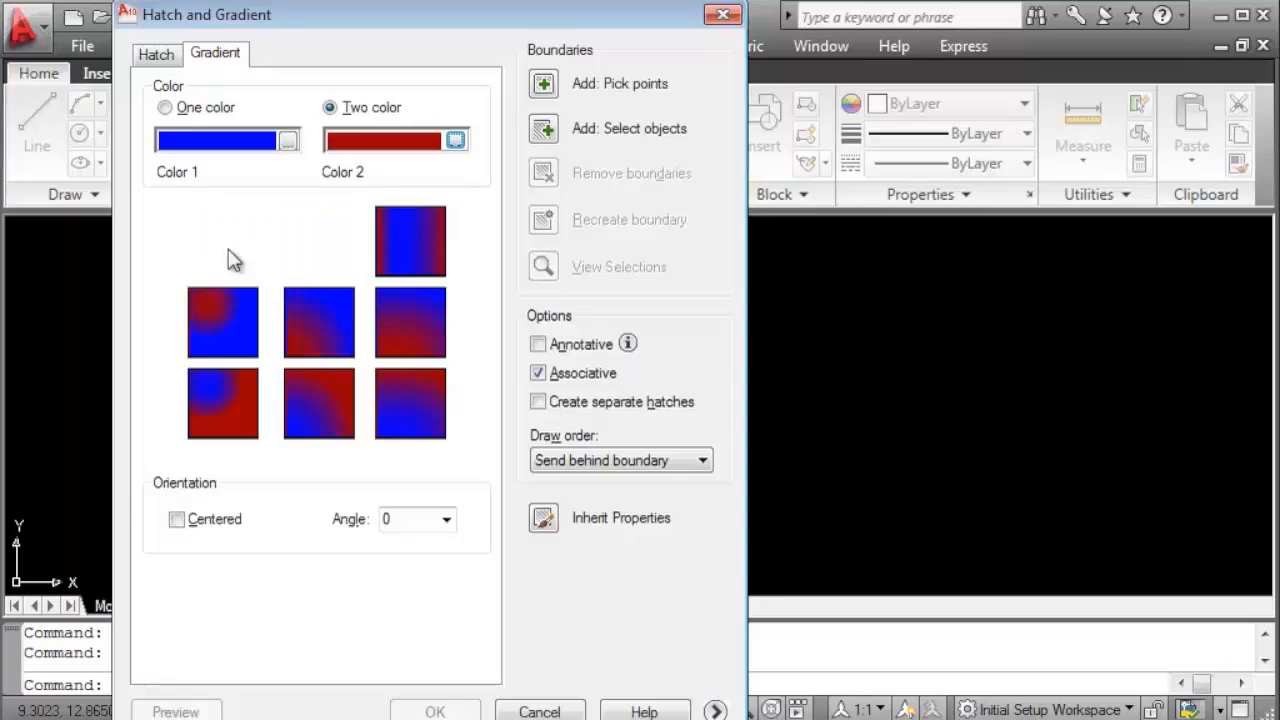
Preview the blue and dark red gradient with the central pattern across the first two empty green COPIAR PROPIEDADES squares.
left_click(229, 255)
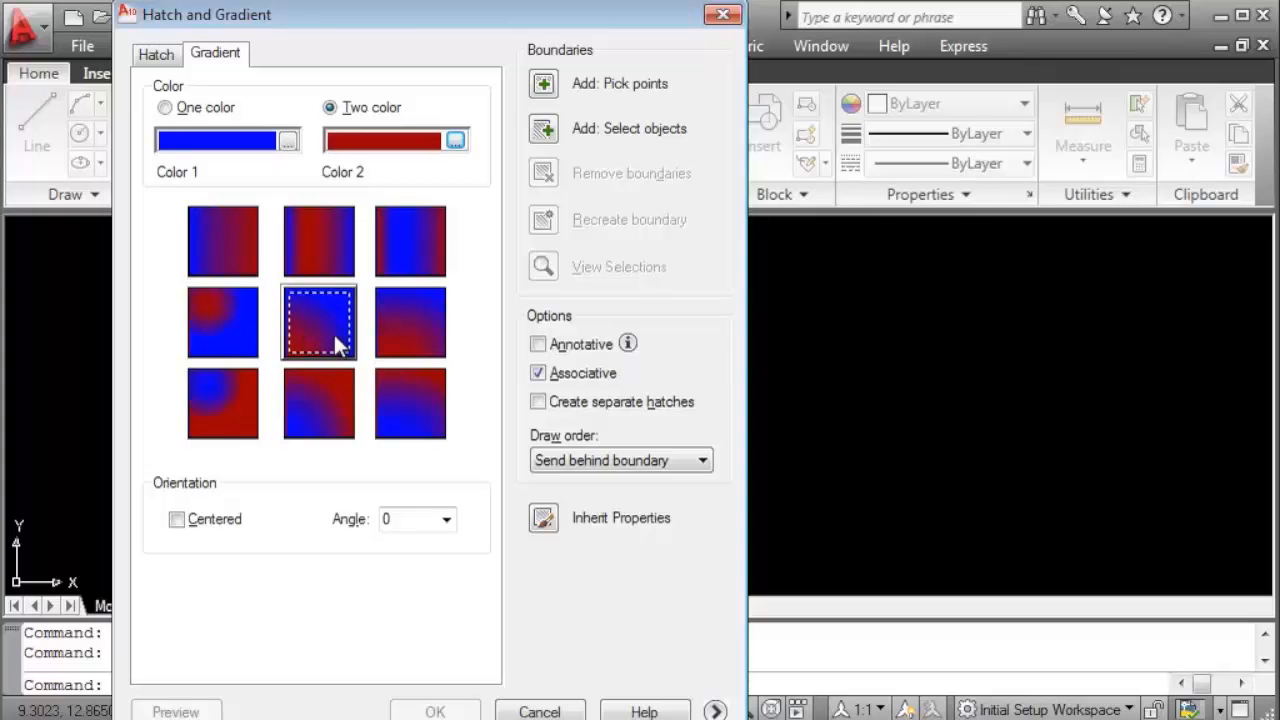
left_click(545, 86)
scroll(457, 343, "up", 5)
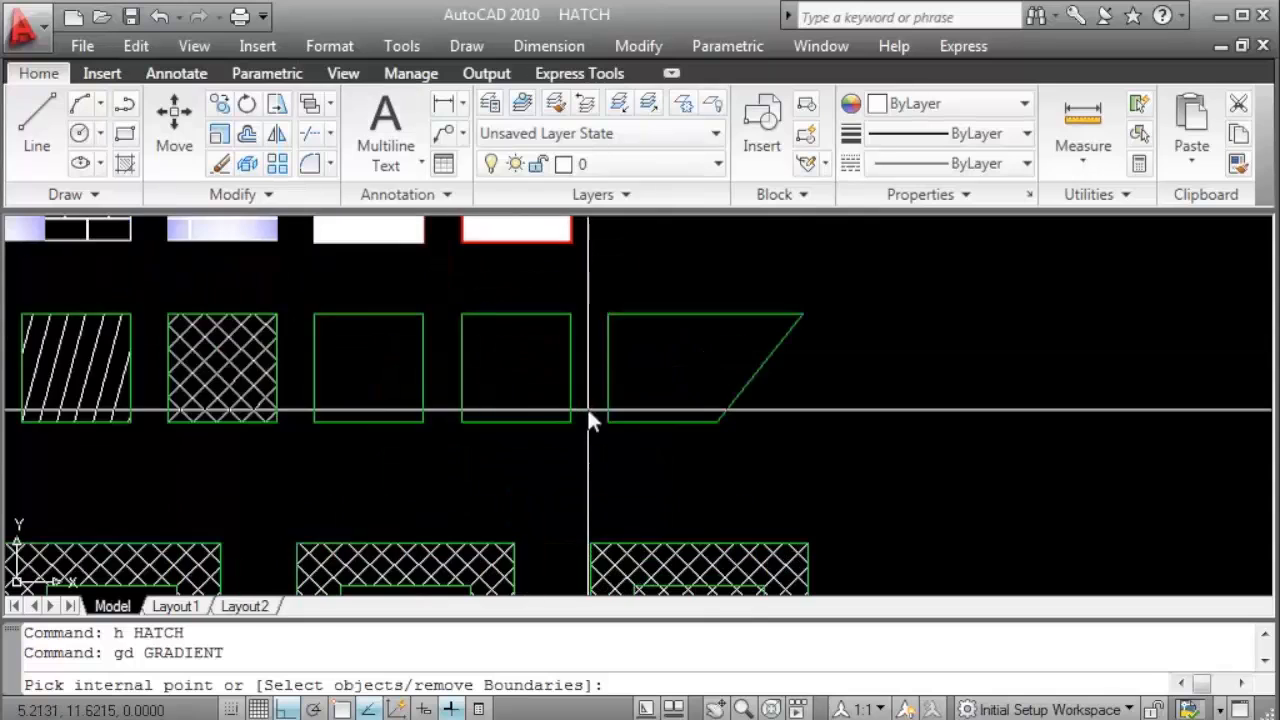
left_click(385, 392)
left_click(505, 376)
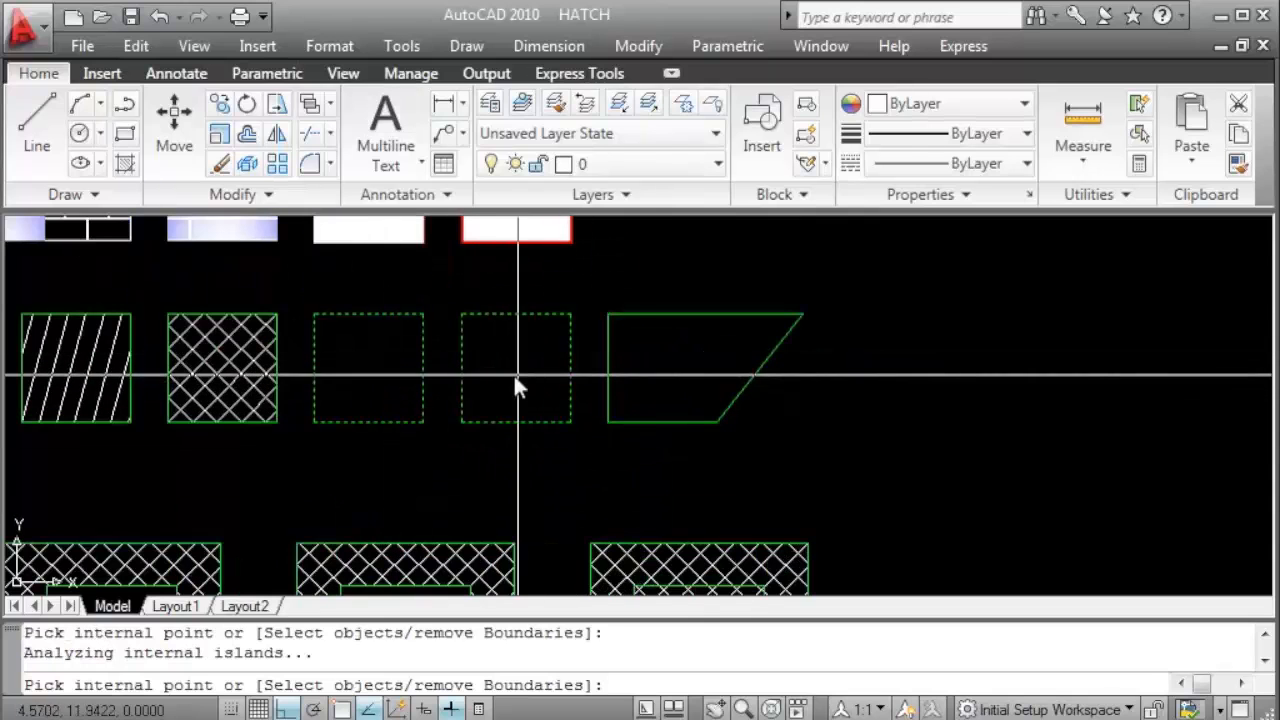
right_click(441, 397)
left_click(490, 398)
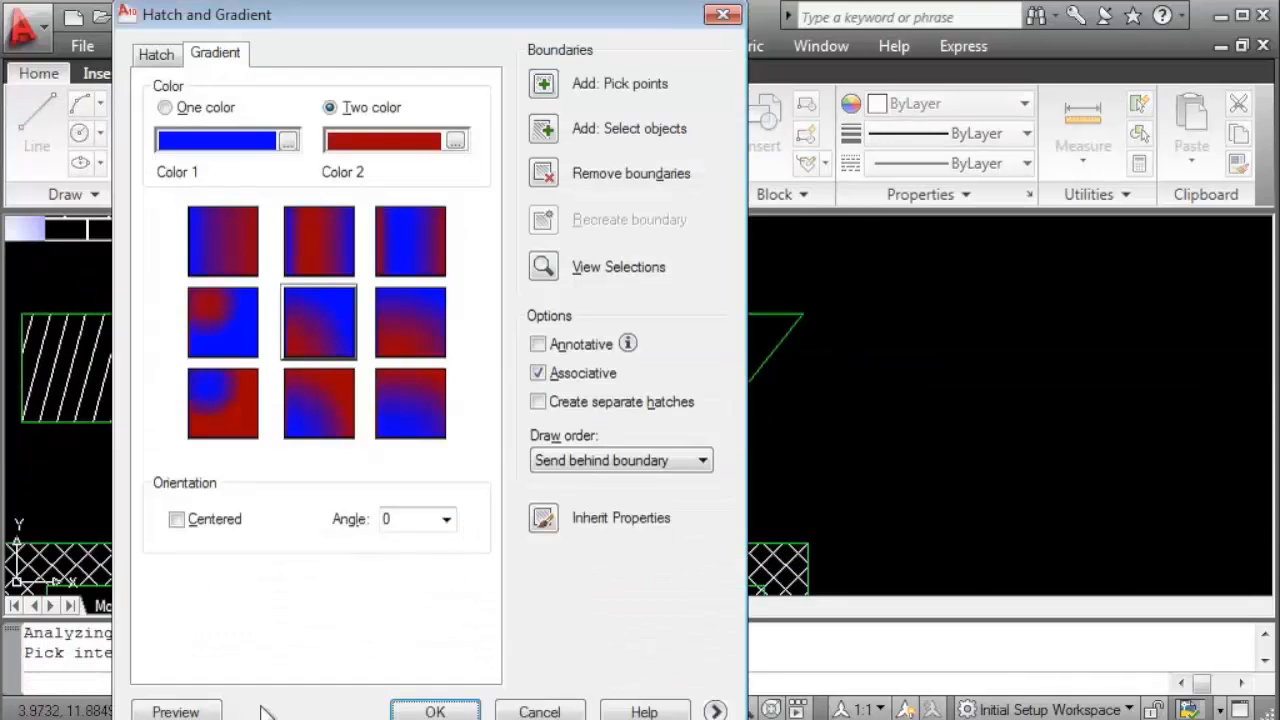
left_click(176, 711)
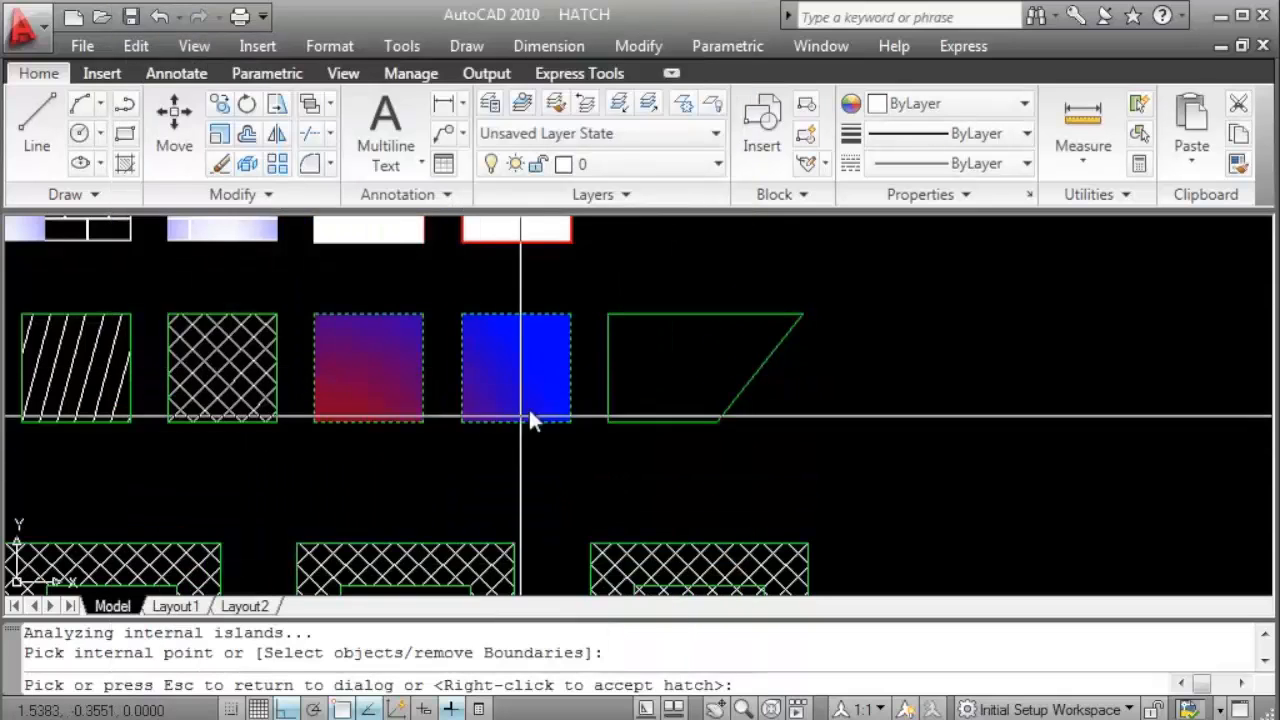
Accept the previewed gradient fill for the two squares and select it to check whether both fills form one object.
right_click(447, 290)
scroll(449, 392, "up", 2)
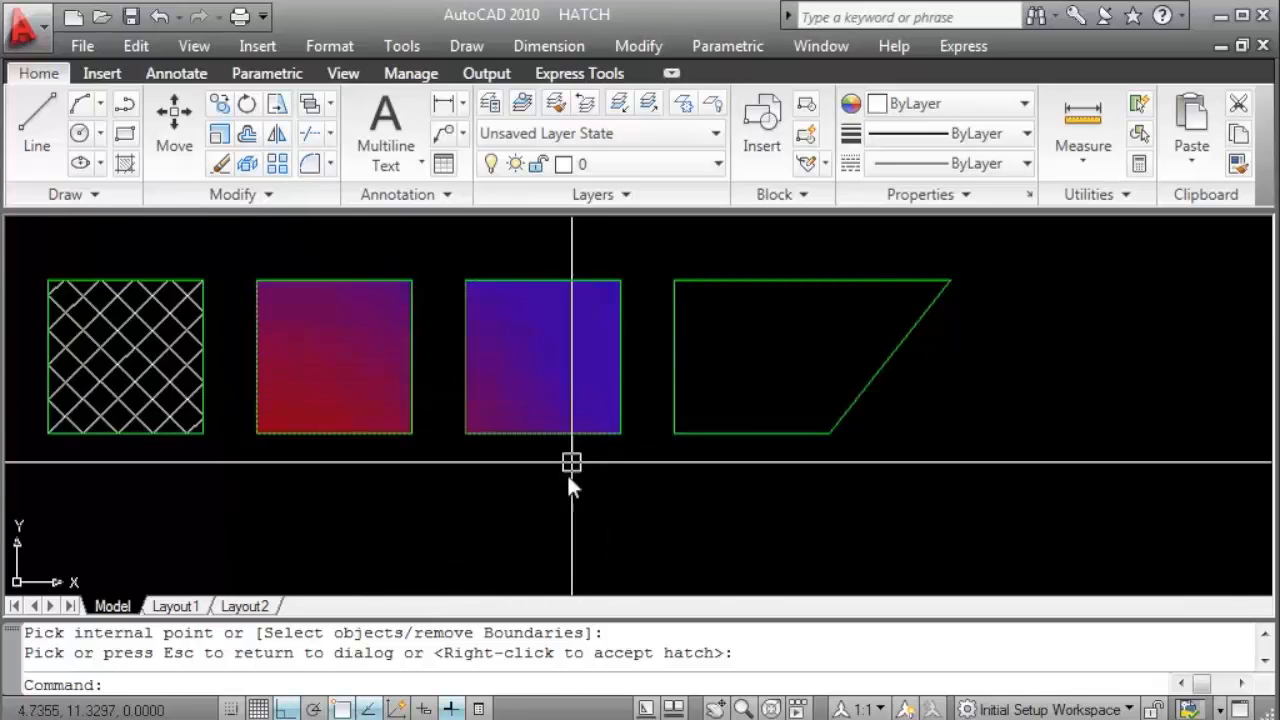
scroll(562, 492, "down", 2)
middle_click_drag(562, 492, 443, 451)
left_click(292, 377)
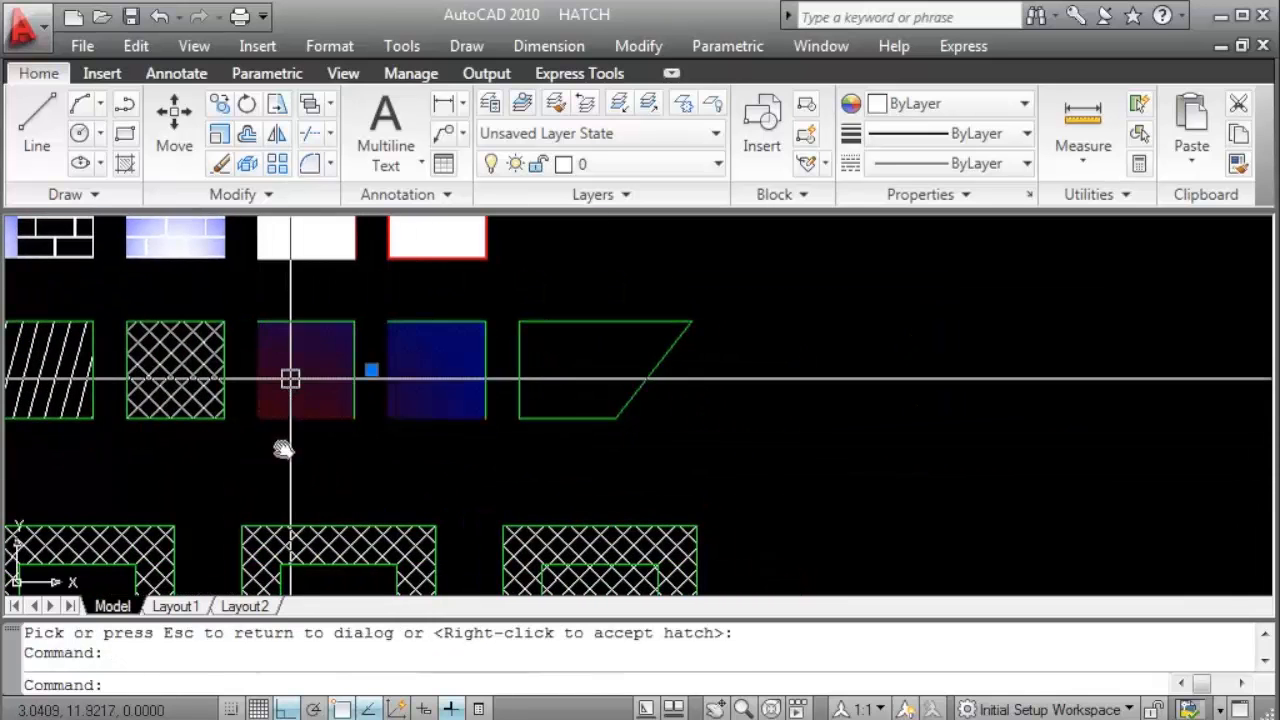
scroll(372, 443, "up", 2)
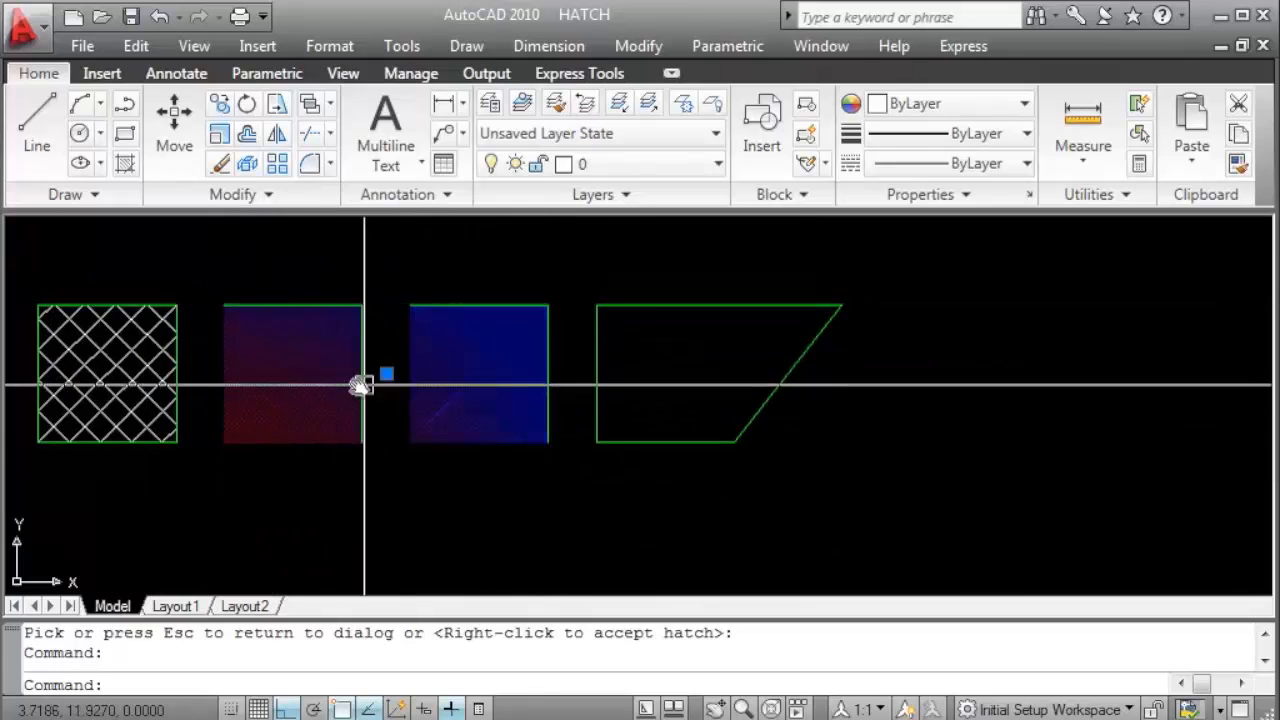
key("Escape")
key("Escape")
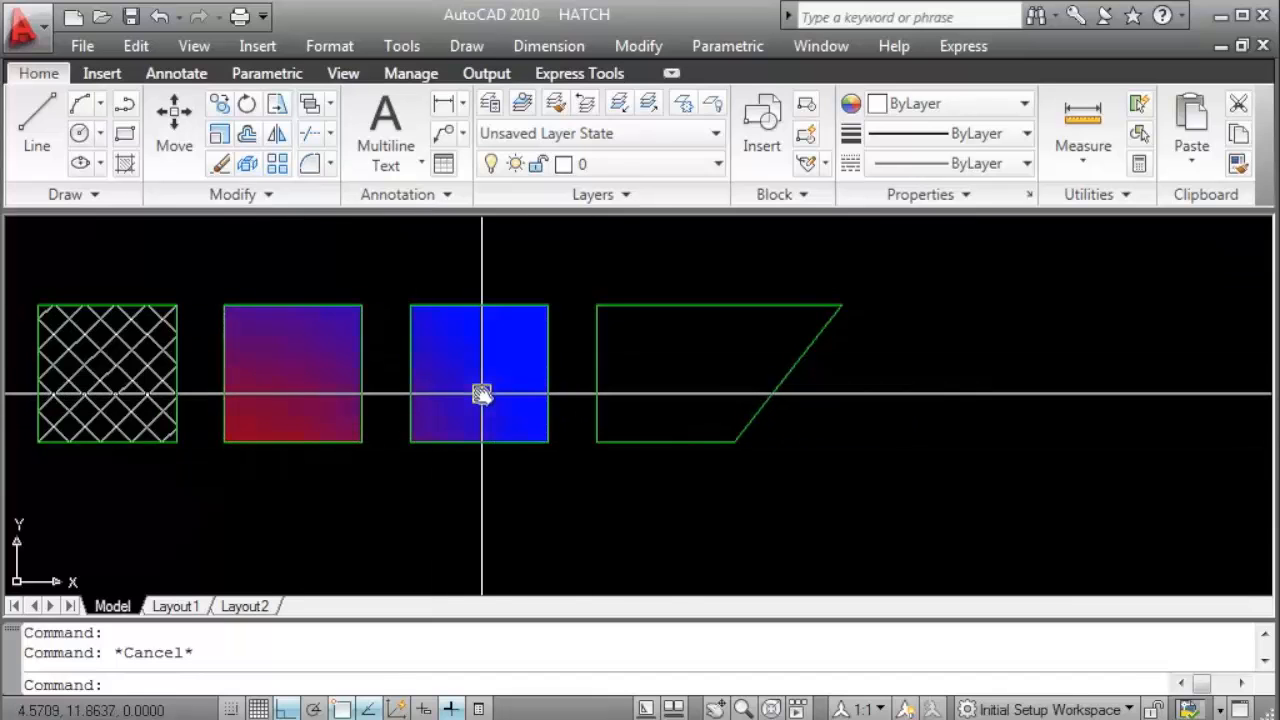
Copy the empty green trapezoid horizontally into the free space beside the original in the COPIAR PROPIEDADES row.
scroll(571, 386, "down", 2)
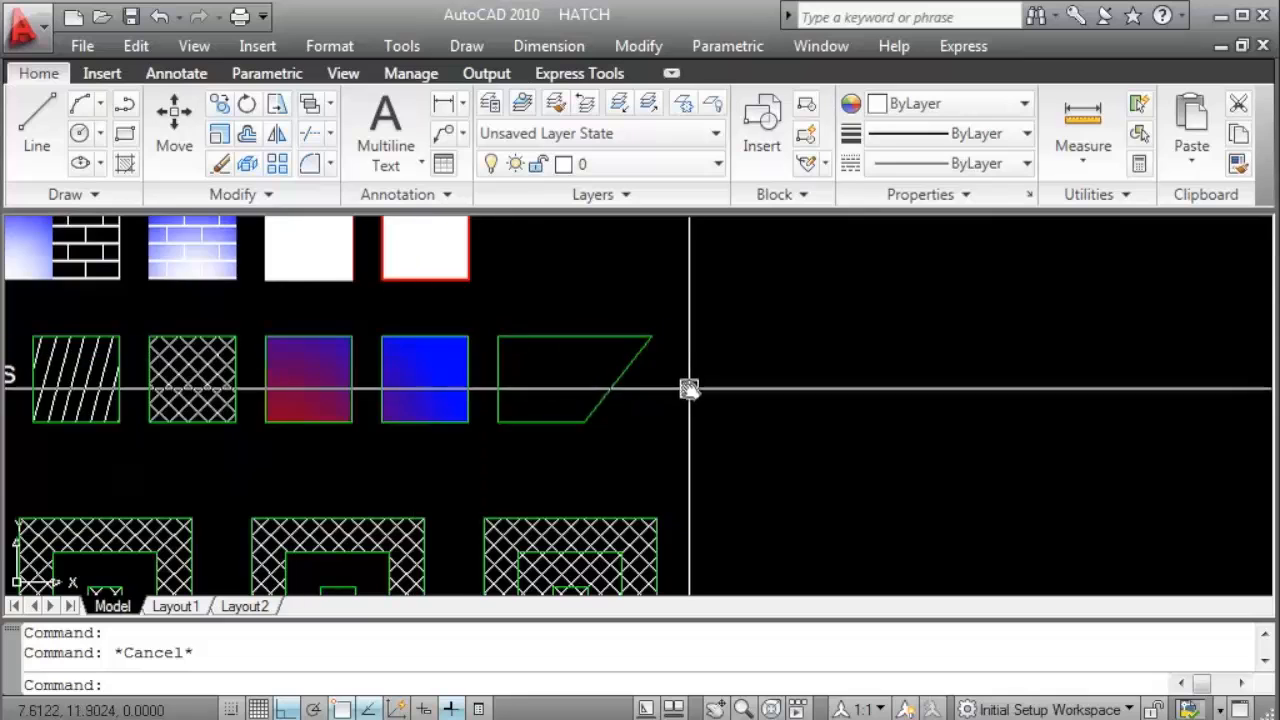
middle_click_drag(633, 374, 471, 344)
left_click(484, 341)
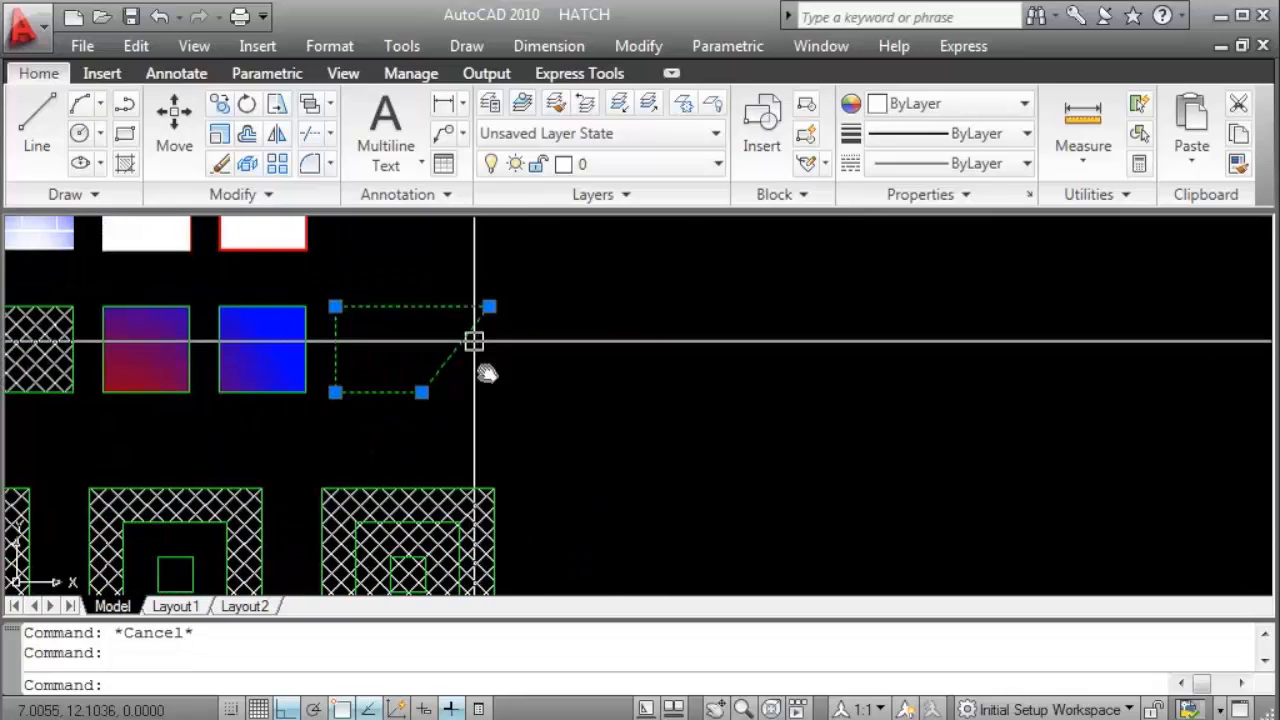
type("o")
key("Return")
left_click(508, 391)
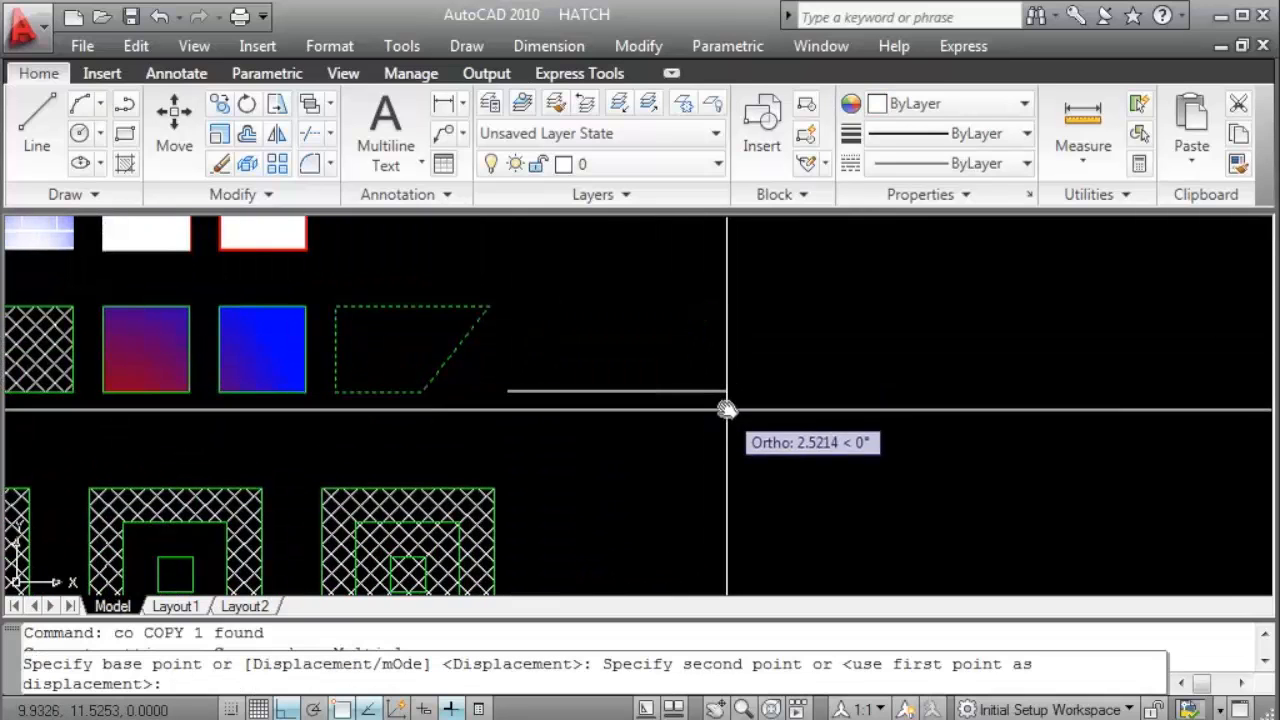
left_click(698, 408)
key("Escape")
scroll(457, 360, "up", 2)
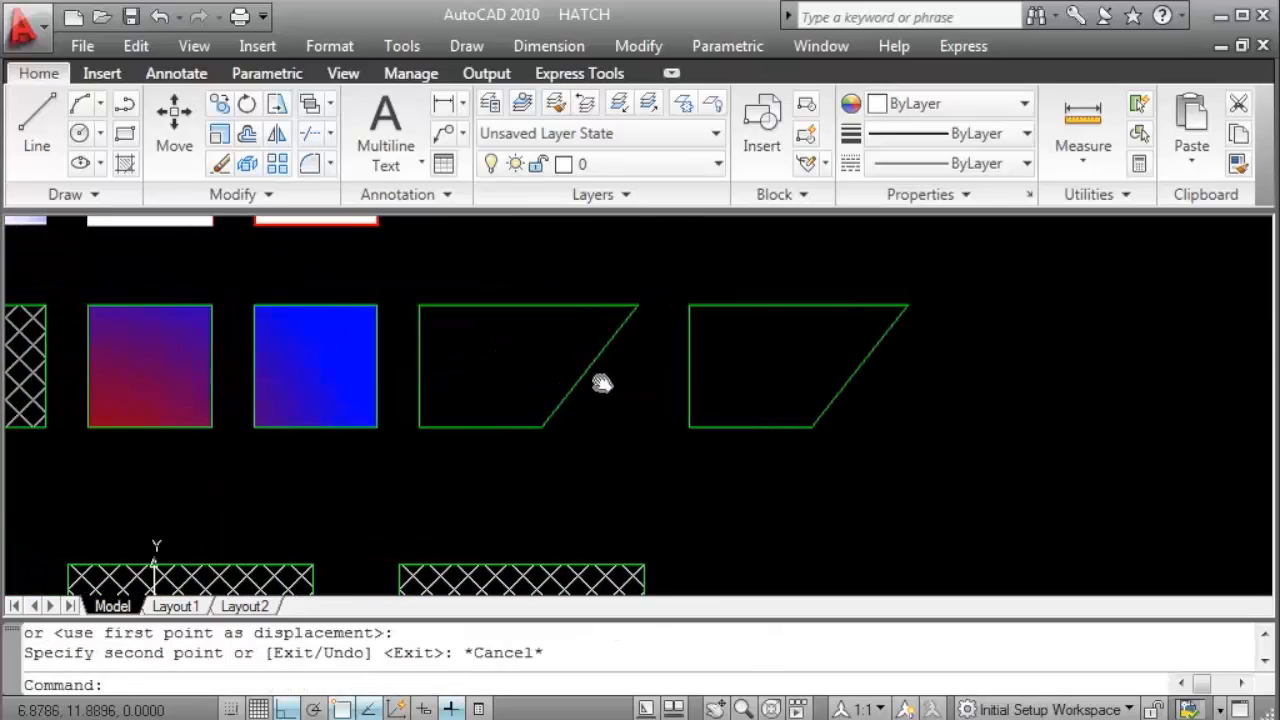
Start a two-color gradient hatch, show the additional hatch options and enable Create separate hatches.
type("h")
key("Return")
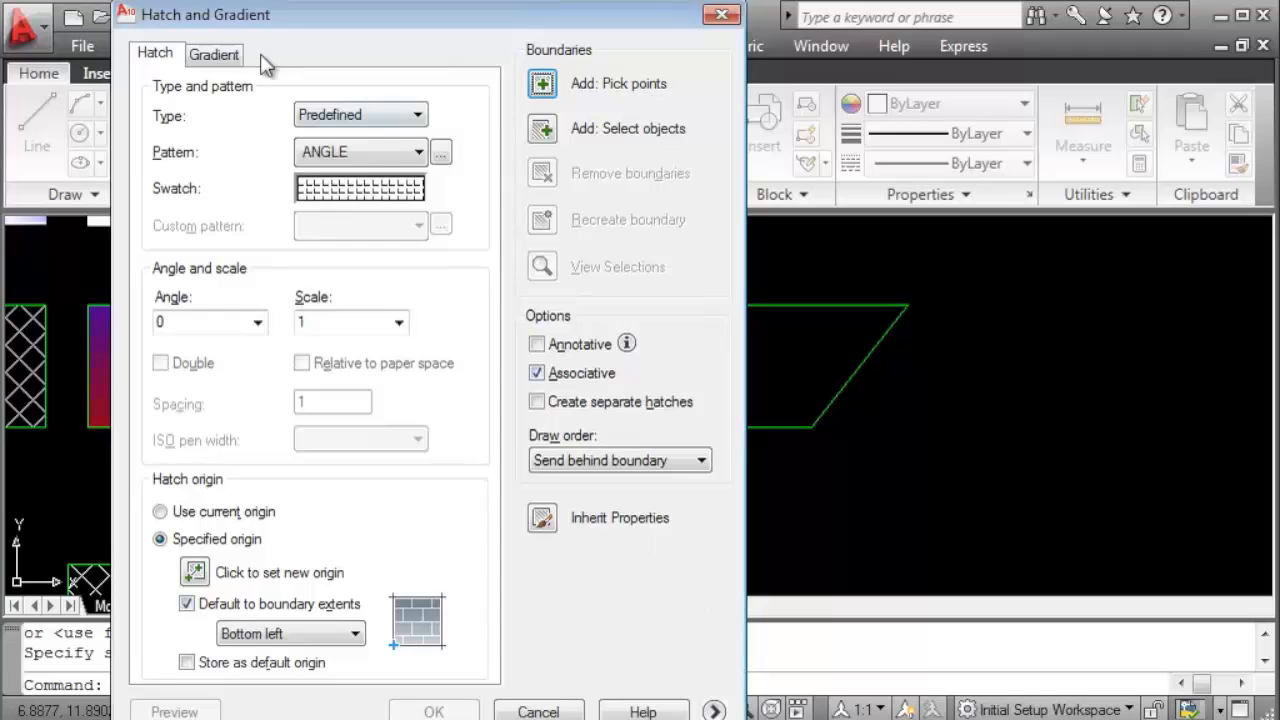
left_click(215, 55)
left_click(714, 710)
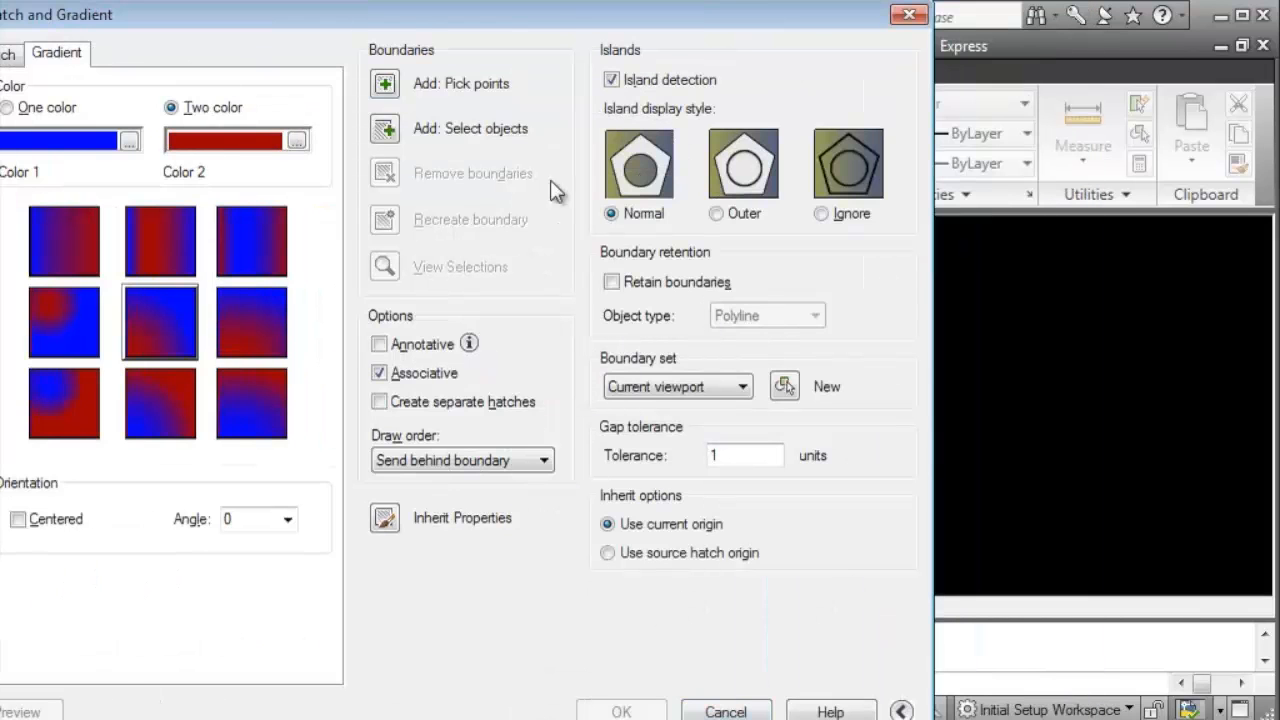
left_click_drag(487, 22, 585, 20)
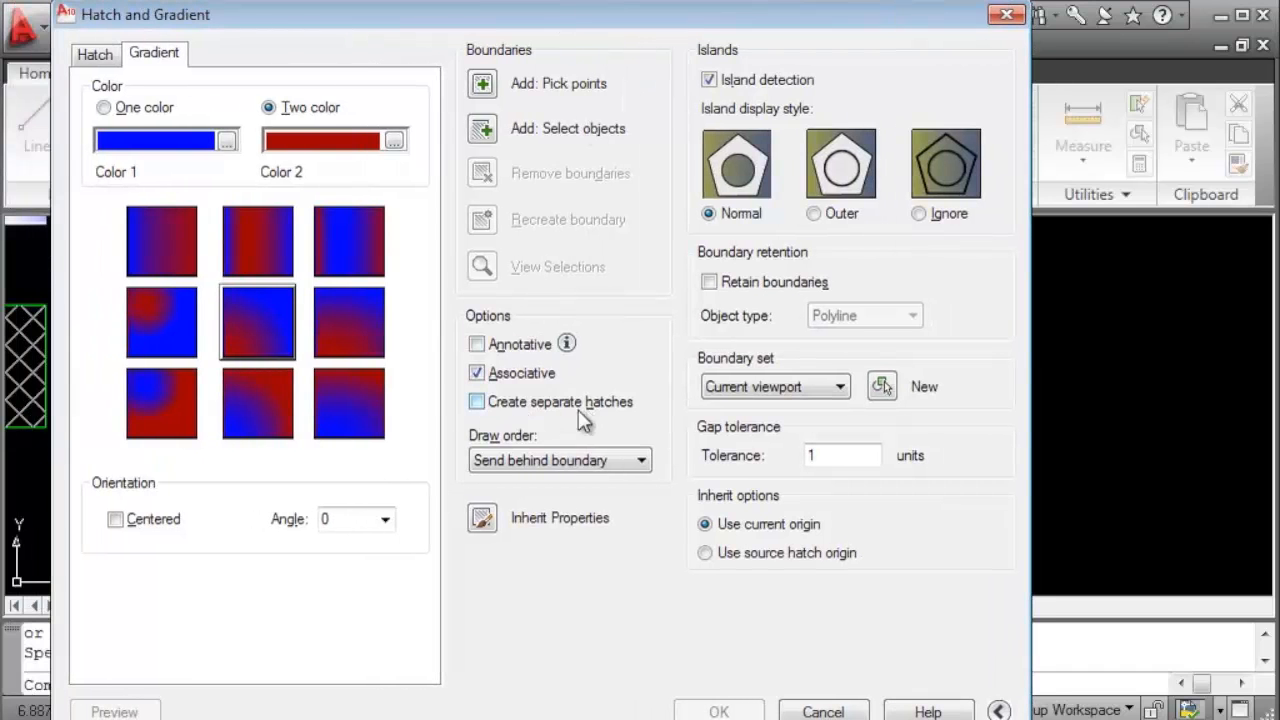
left_click(478, 402)
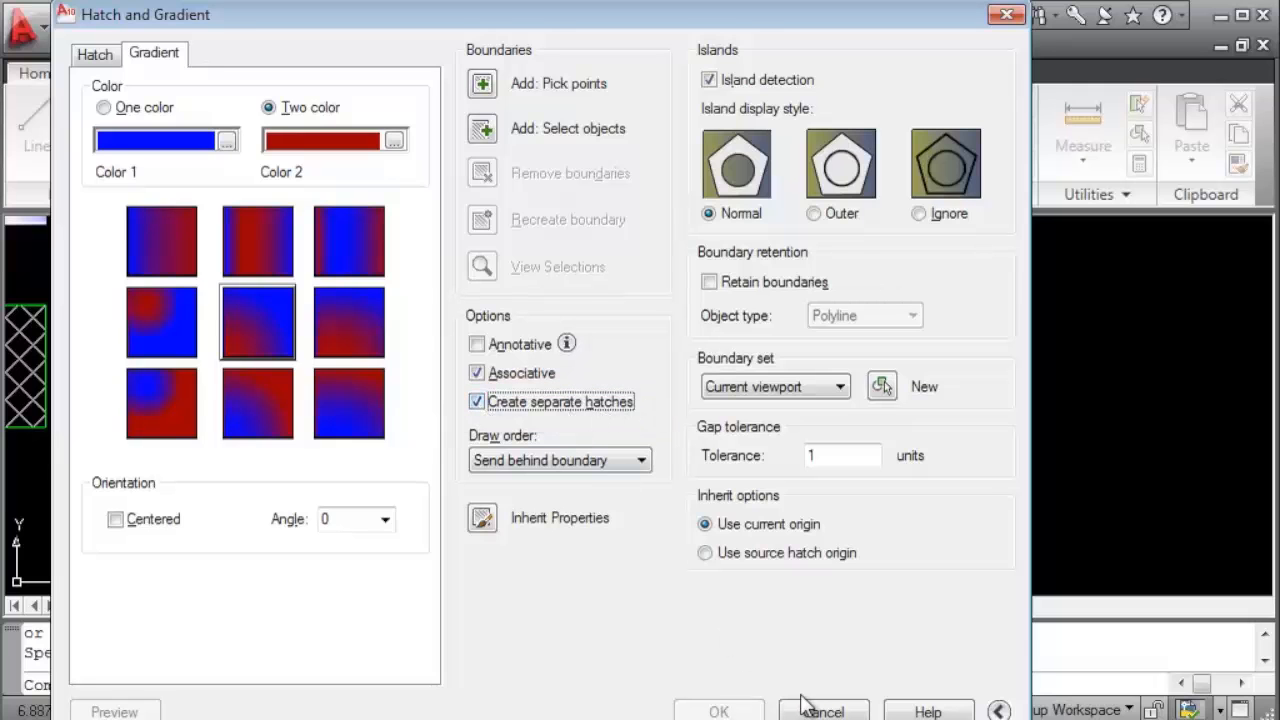
Fill the interiors of both green trapezoids with the blue and dark red gradient.
left_click(478, 88)
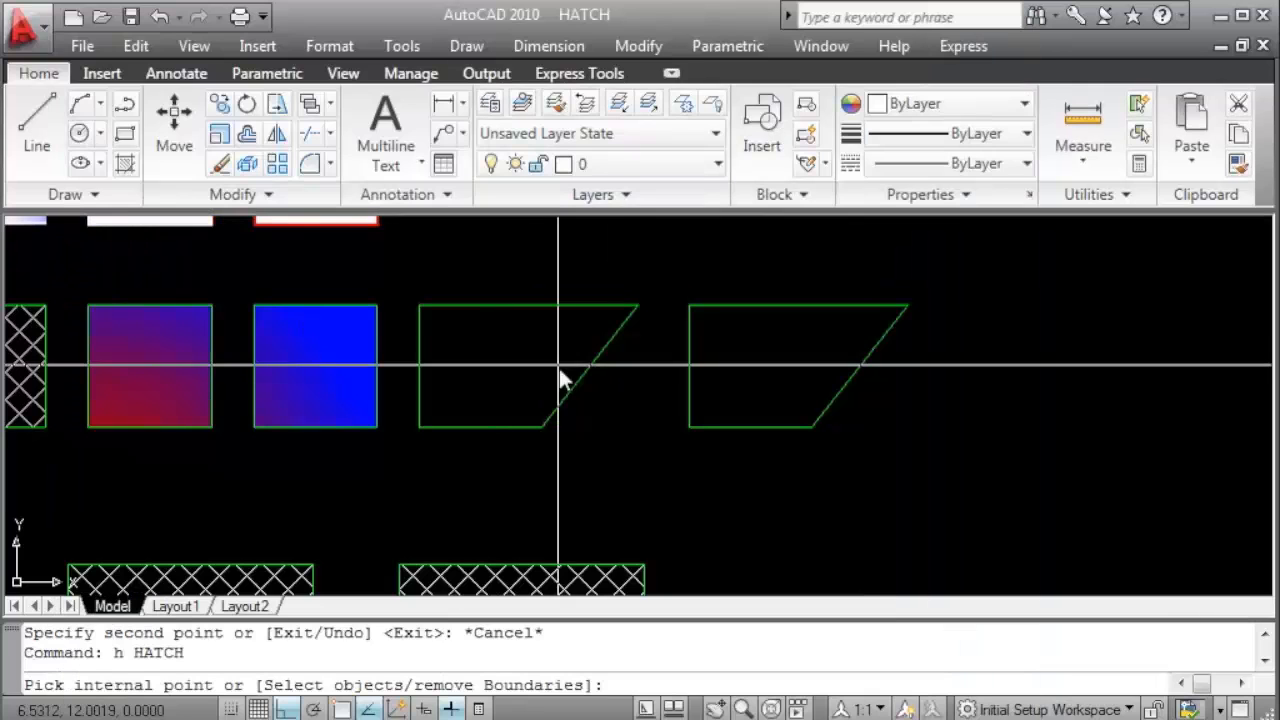
left_click(515, 354)
left_click(730, 354)
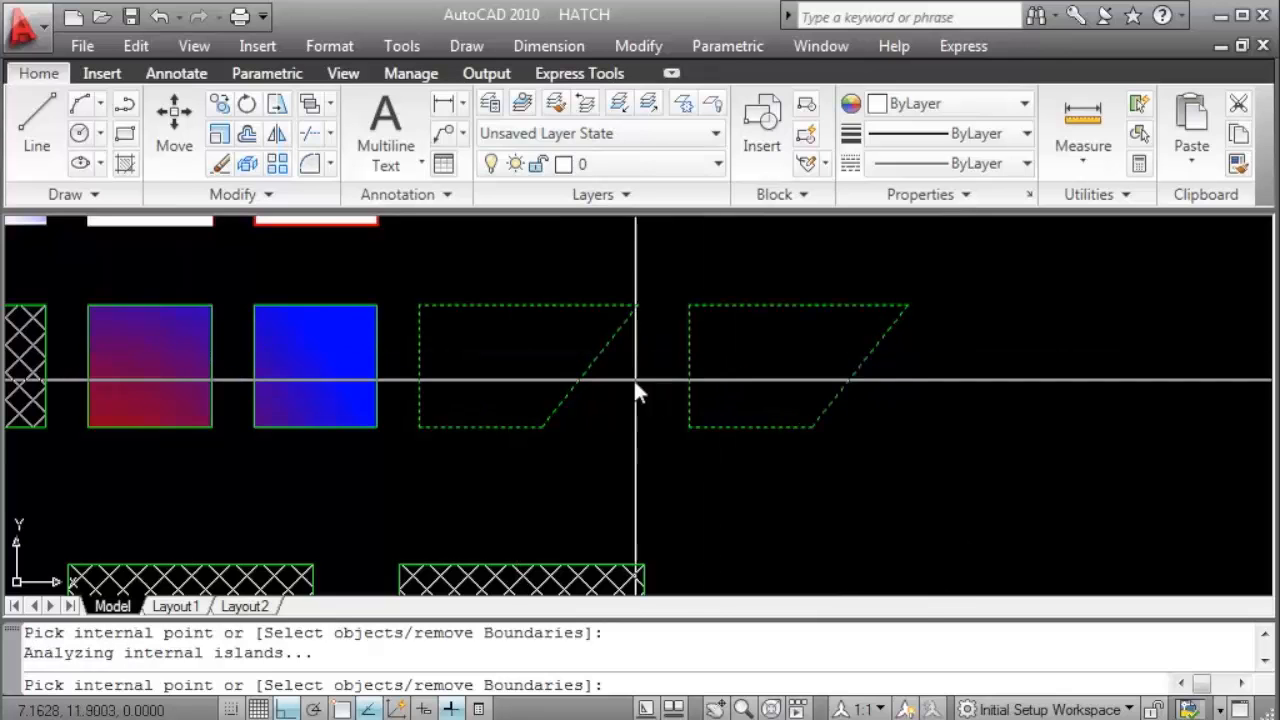
right_click(633, 378)
left_click(690, 398)
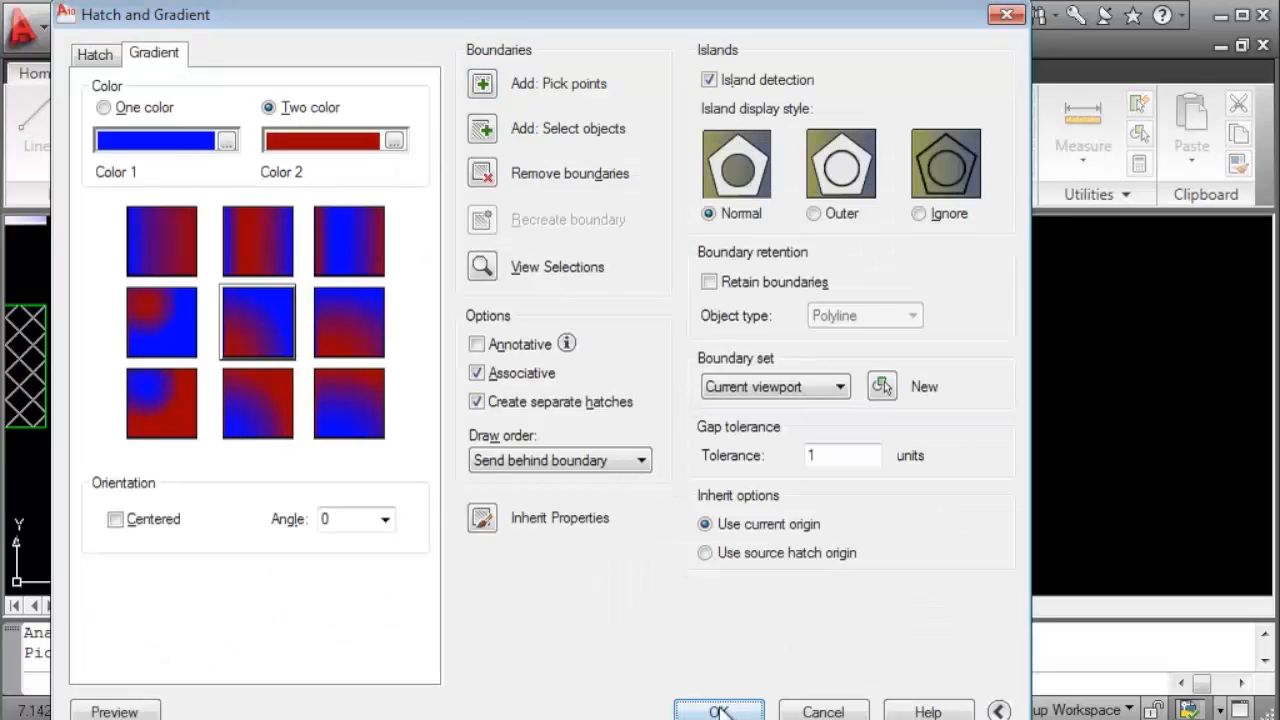
left_click(719, 711)
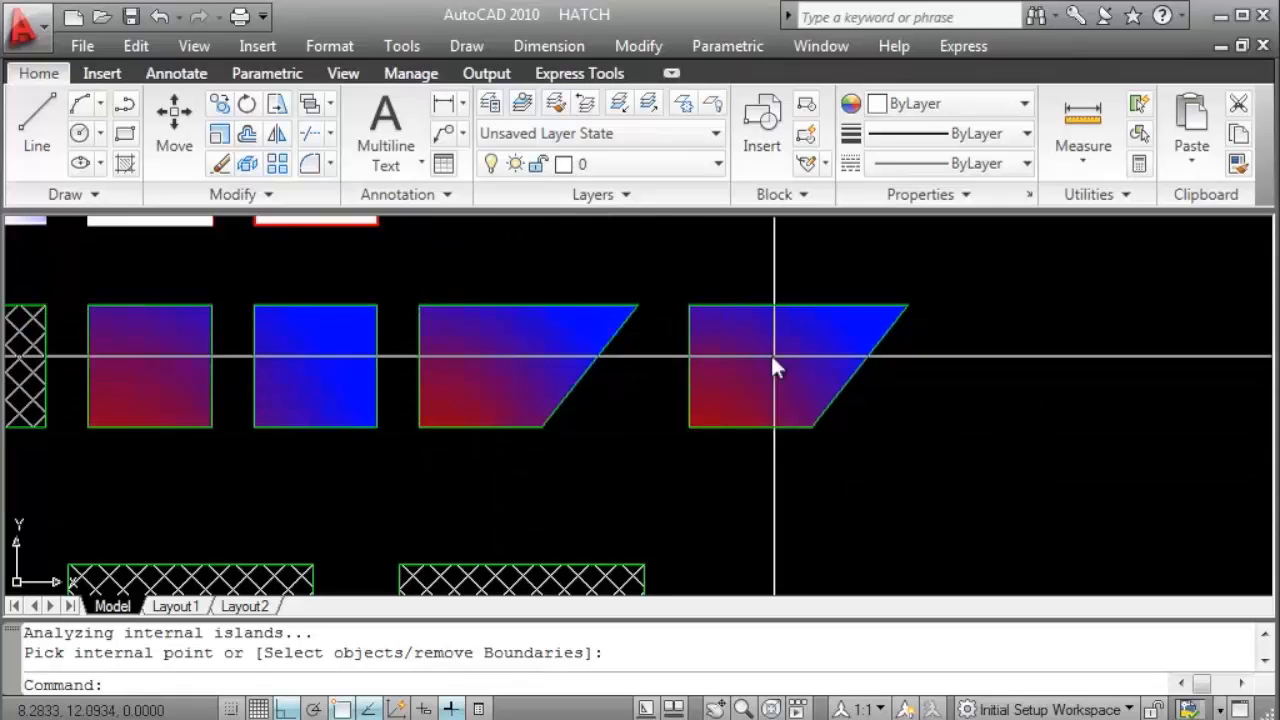
Select the gradient fills of the trapezoids and of the squares in turn to compare separate and joint hatches.
left_click(766, 386)
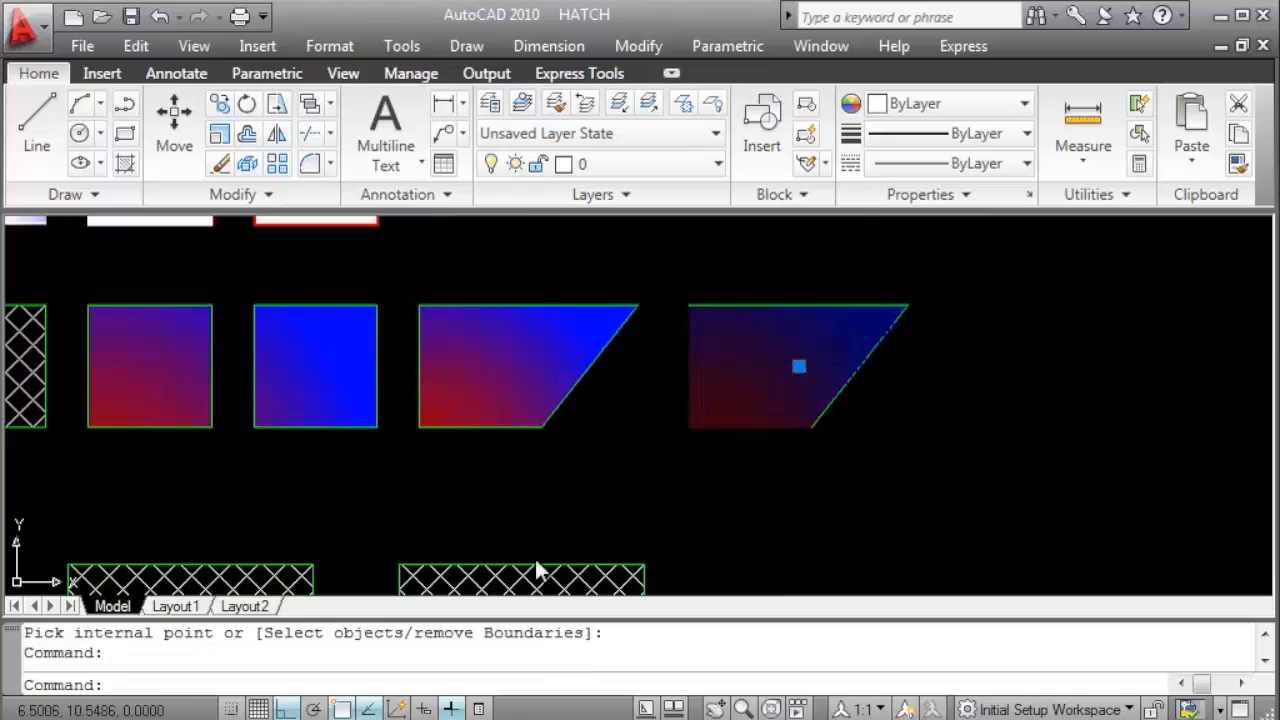
key("Escape")
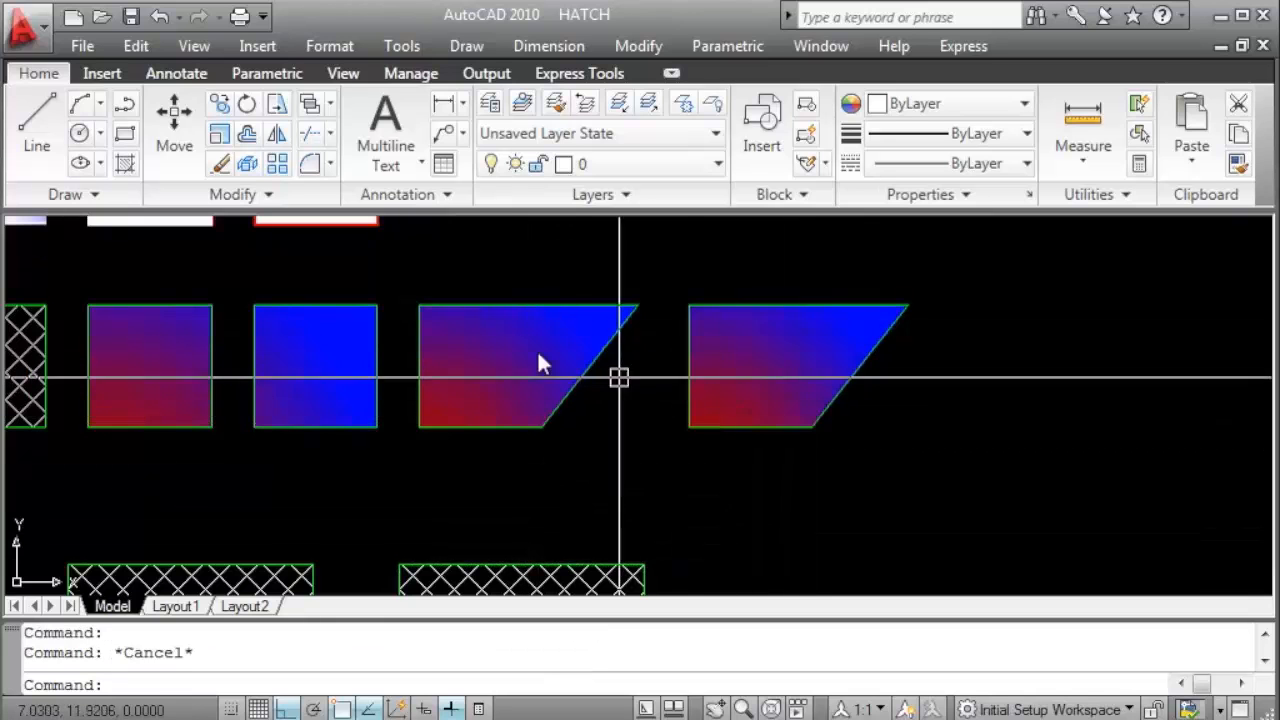
left_click(466, 417)
key("Escape")
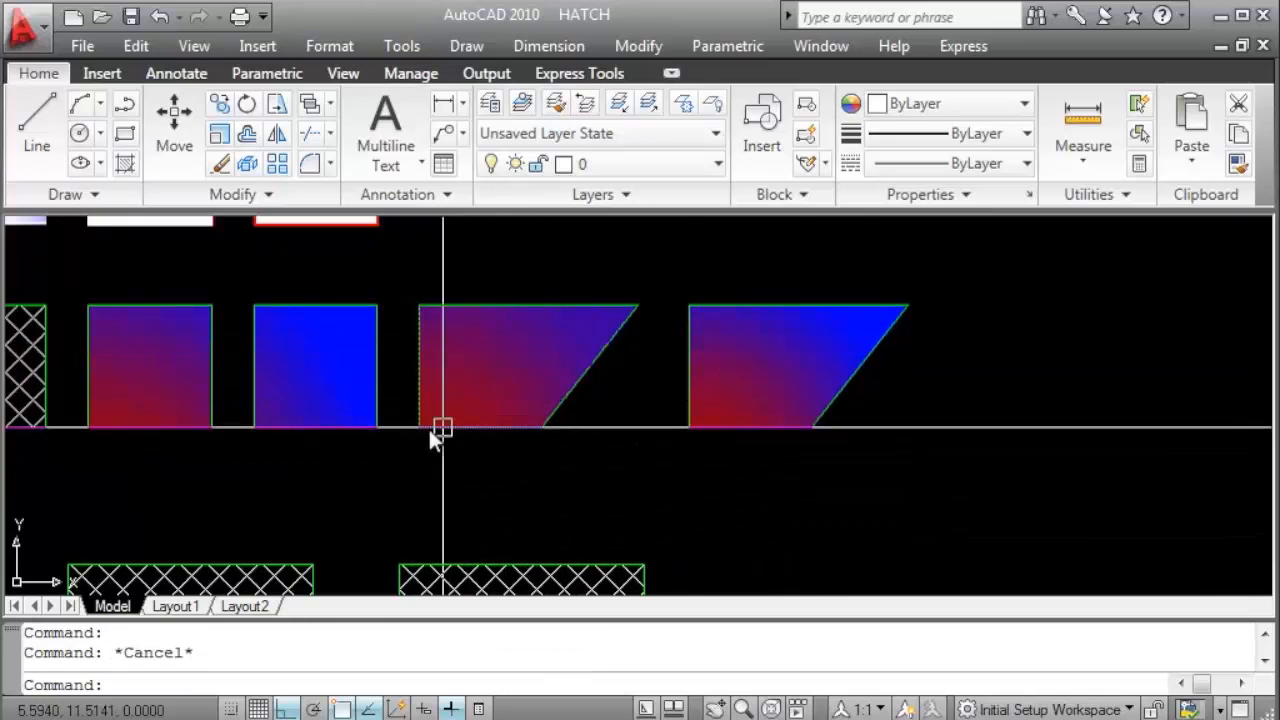
left_click(297, 343)
mouse_move(207, 384)
middle_mouse_down()
mouse_move(488, 386)
mouse_move(431, 400)
middle_mouse_up()
scroll(489, 387, "up", 2)
key("Escape")
scroll(552, 385, "down", 2)
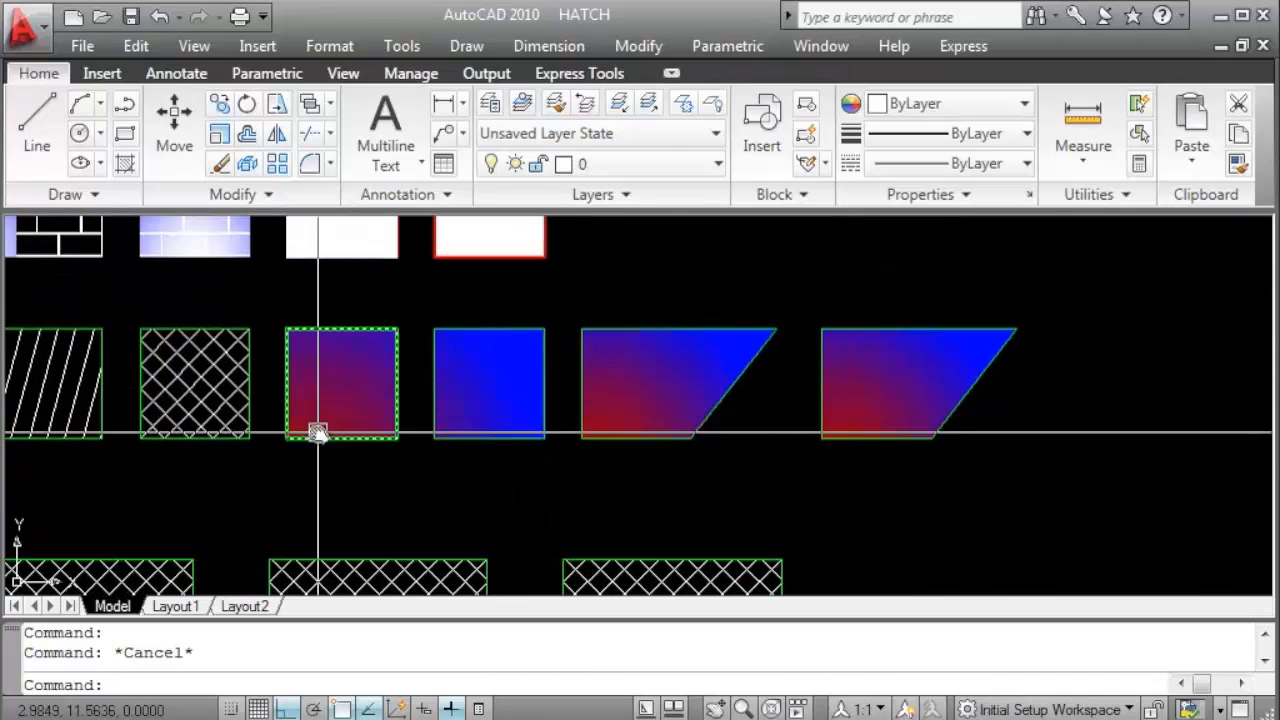
Open the gradient settings directly with the GD command alias and cancel them without creating a fill.
scroll(628, 427, "down", 2)
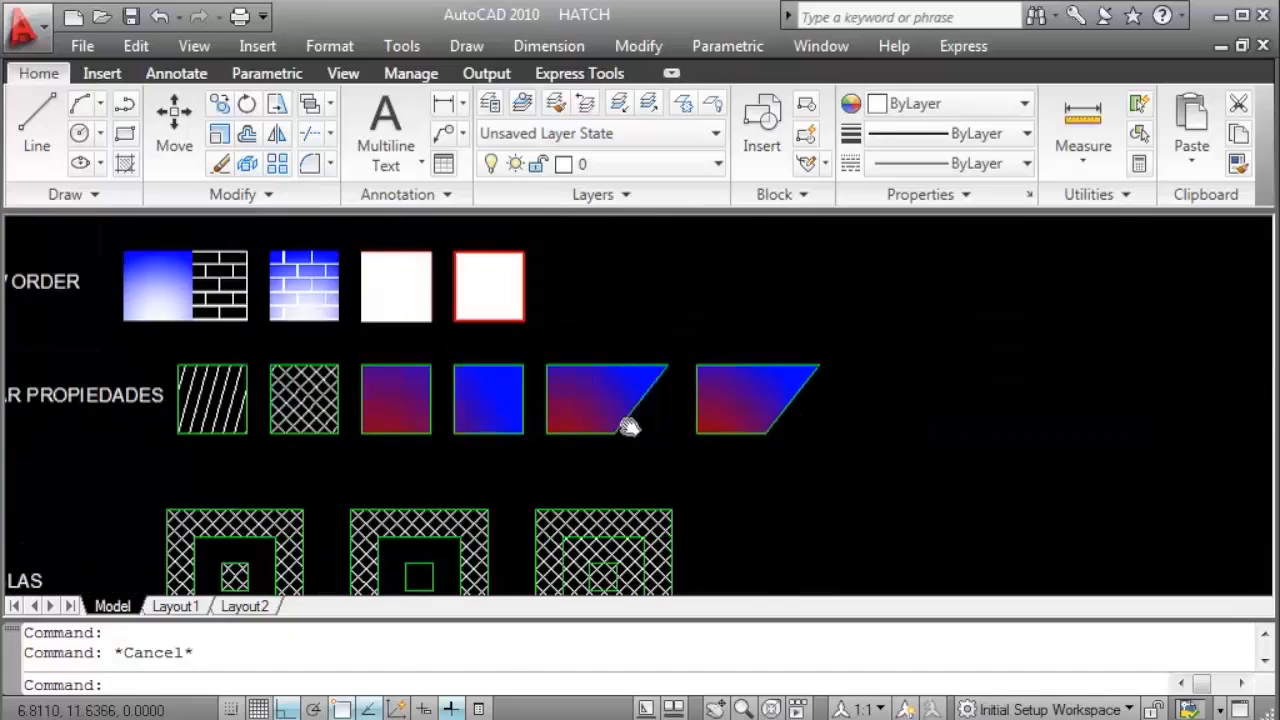
middle_click_drag(628, 427, 619, 423)
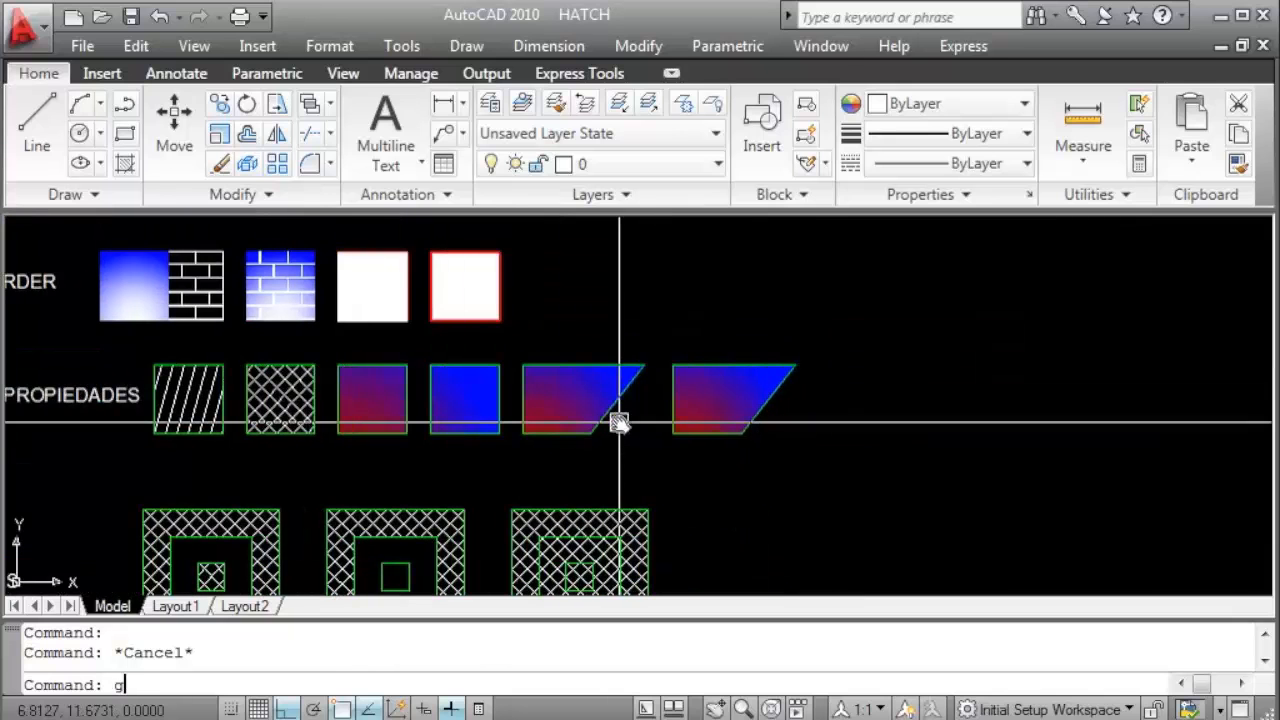
type("d")
key("Return")
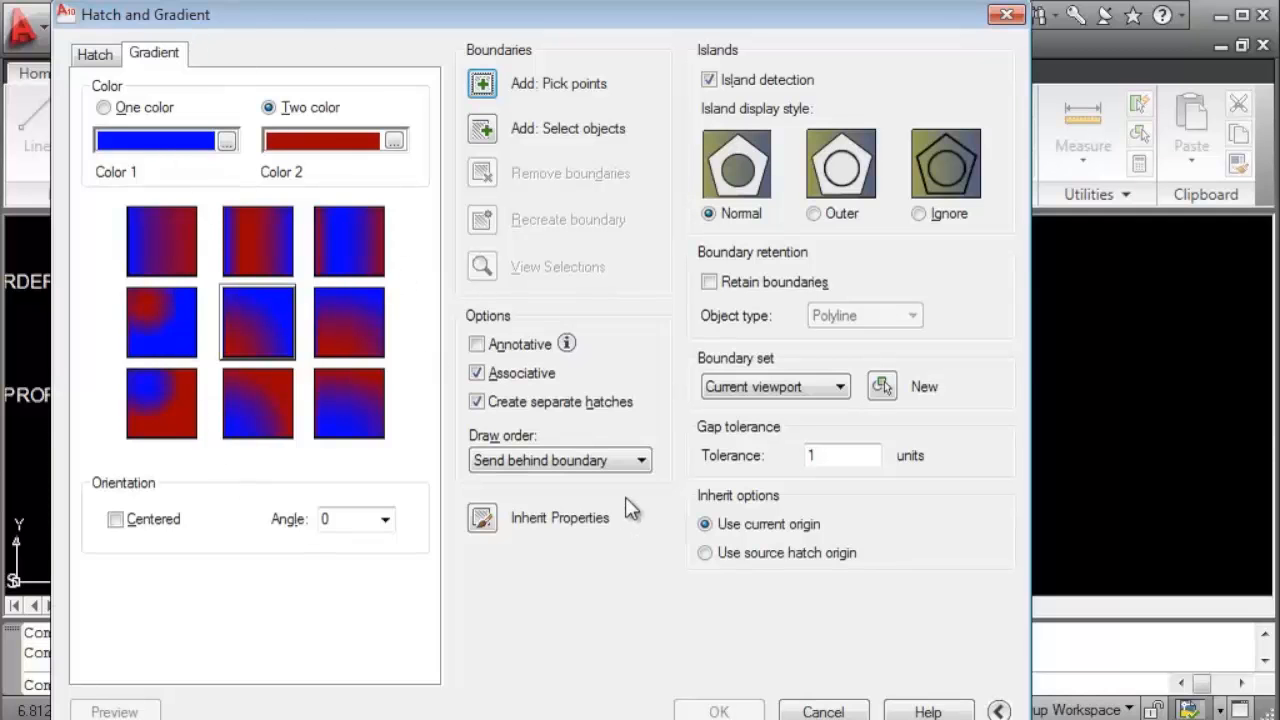
left_click(822, 712)
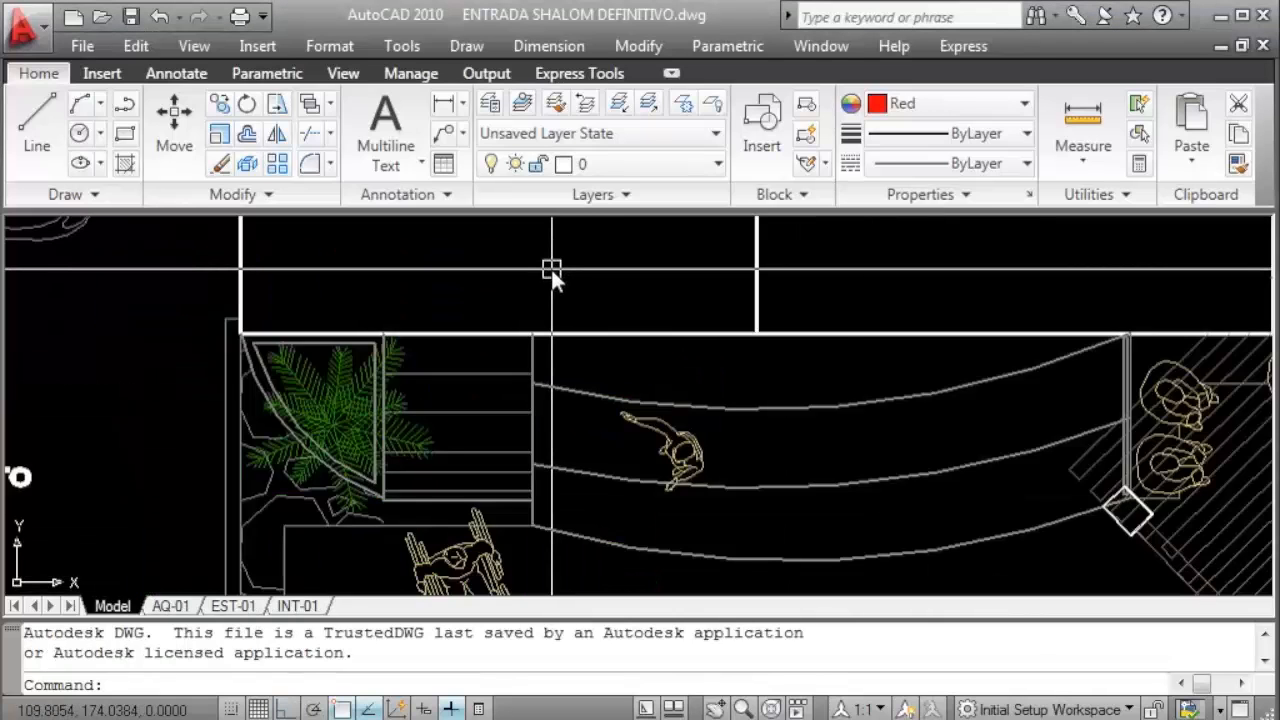
Examine the atrium plan in ENTRADA SHALOM DEFINITIVO.dwg and select the stone-patterned path hatch beside the planter to inspect its extent.
scroll(566, 273, "down", 2)
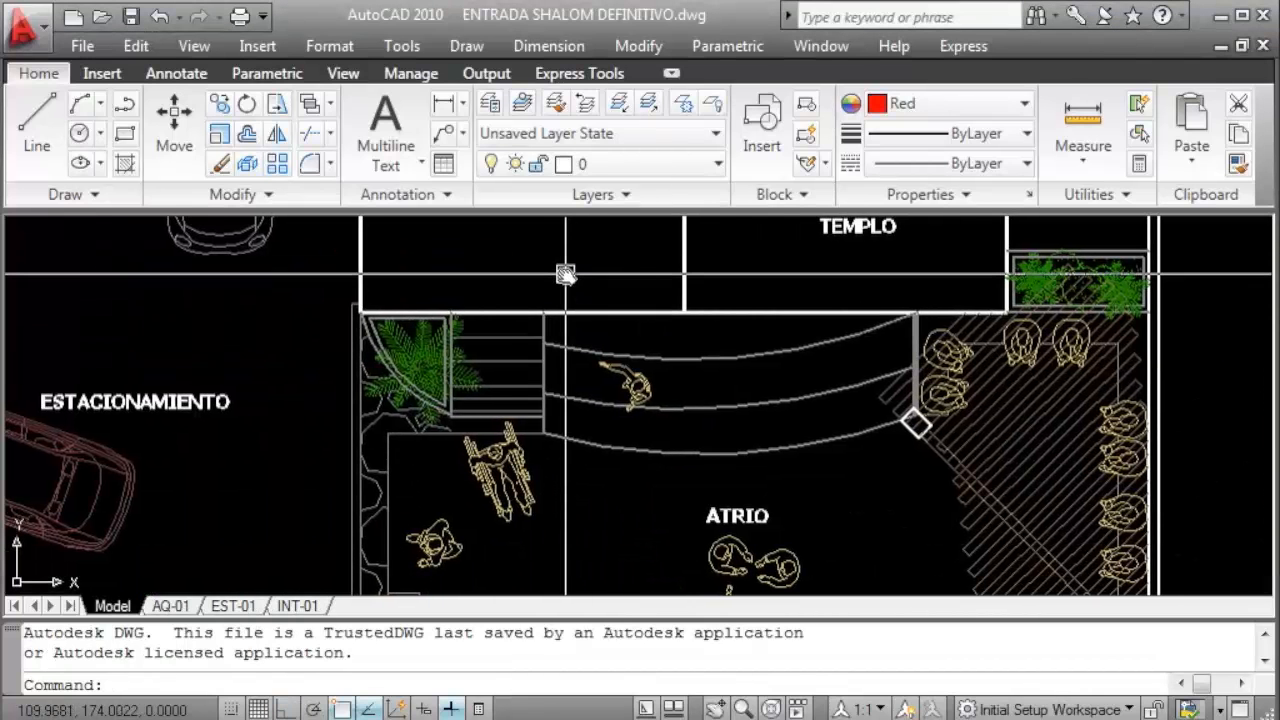
scroll(526, 354, "down", 3)
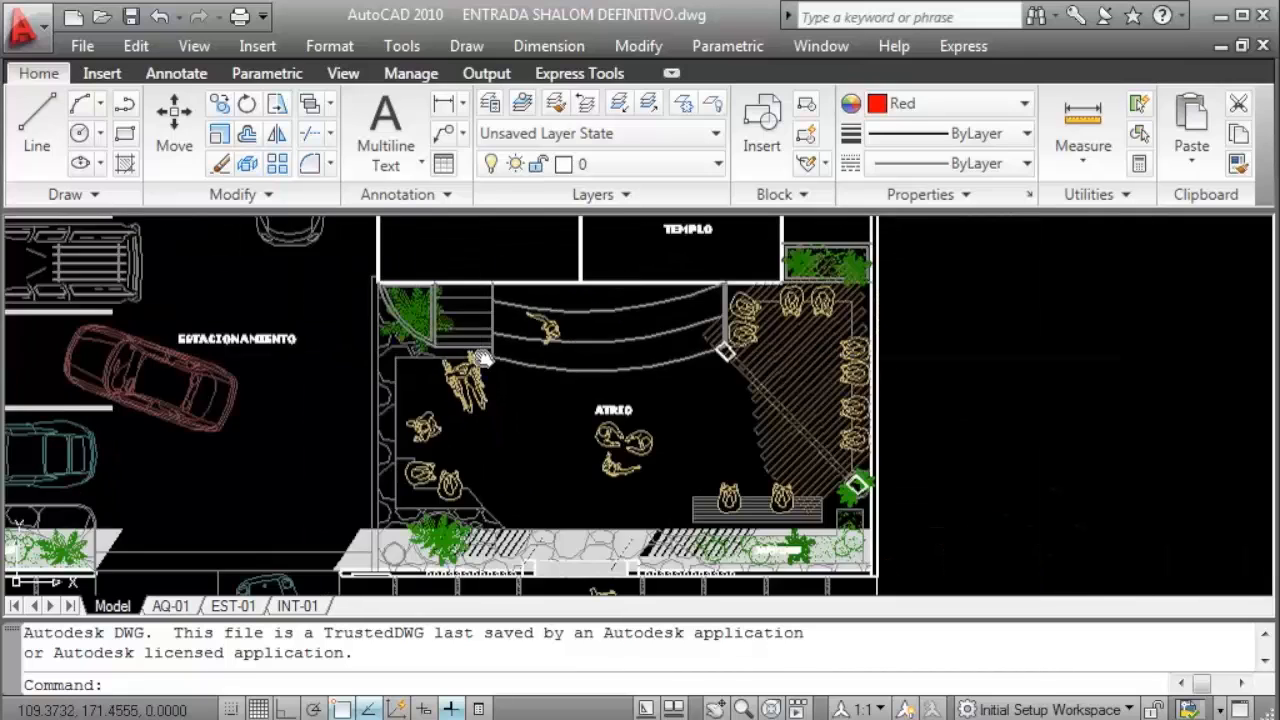
scroll(443, 388, "up", 5)
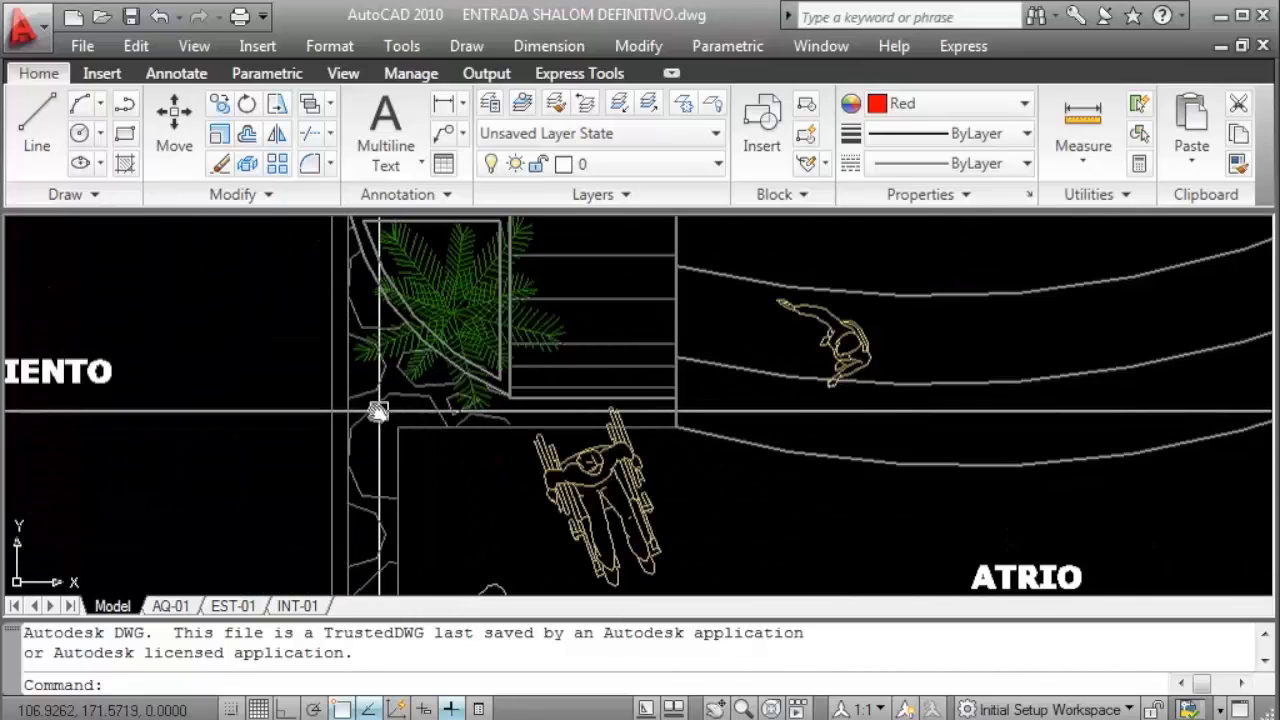
left_click(376, 410)
scroll(376, 410, "down", 2)
middle_click_drag(423, 451, 380, 354)
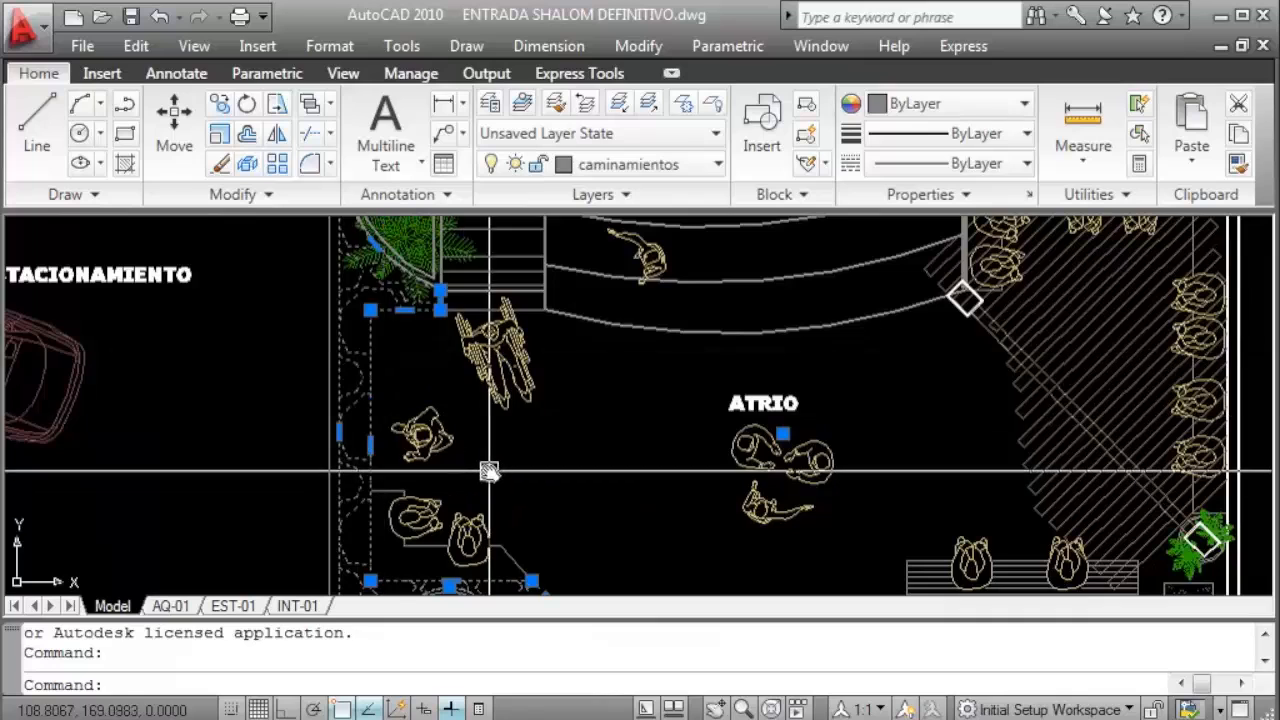
key("Escape")
Examine the hatches and solid fills along the plan's entrance strip, including the stone paving, striped shadows and JARDINES area.
middle_click_drag(548, 463, 463, 251)
scroll(494, 411, "up", 2)
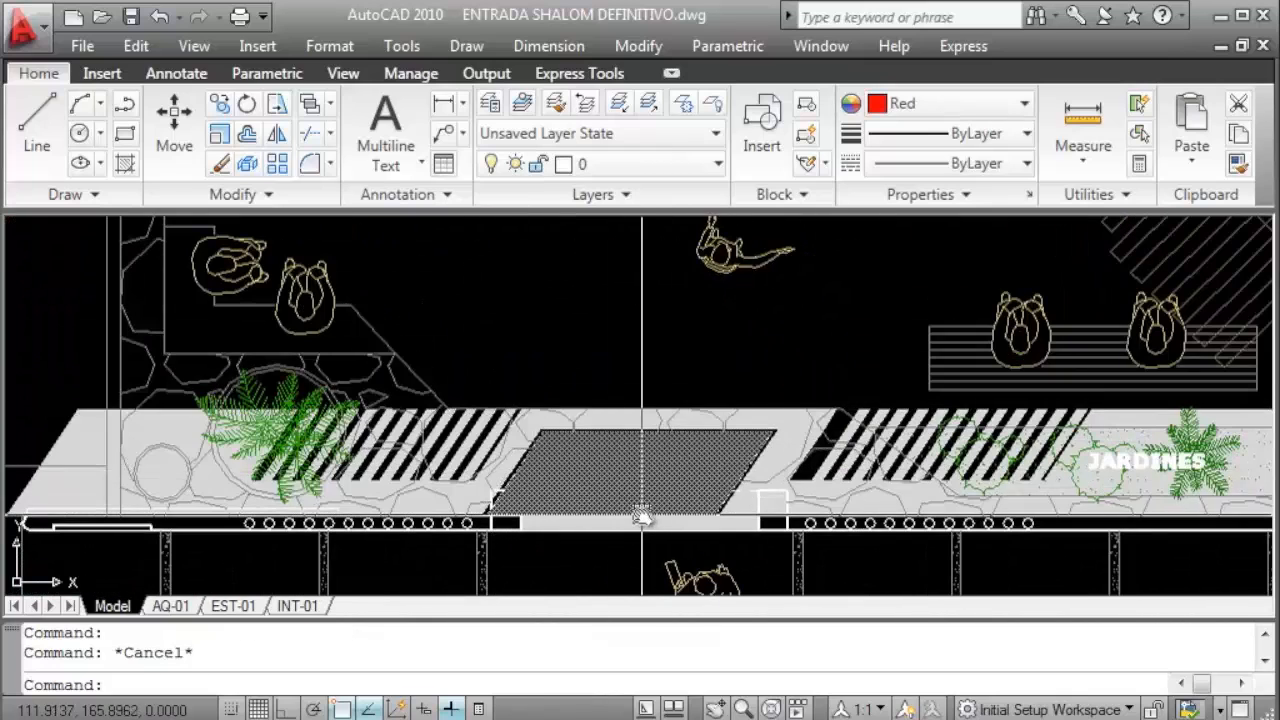
mouse_move(913, 490)
middle_mouse_down()
mouse_move(786, 455)
mouse_move(566, 448)
middle_mouse_up()
scroll(880, 403, "up", 6)
scroll(886, 414, "down", 4)
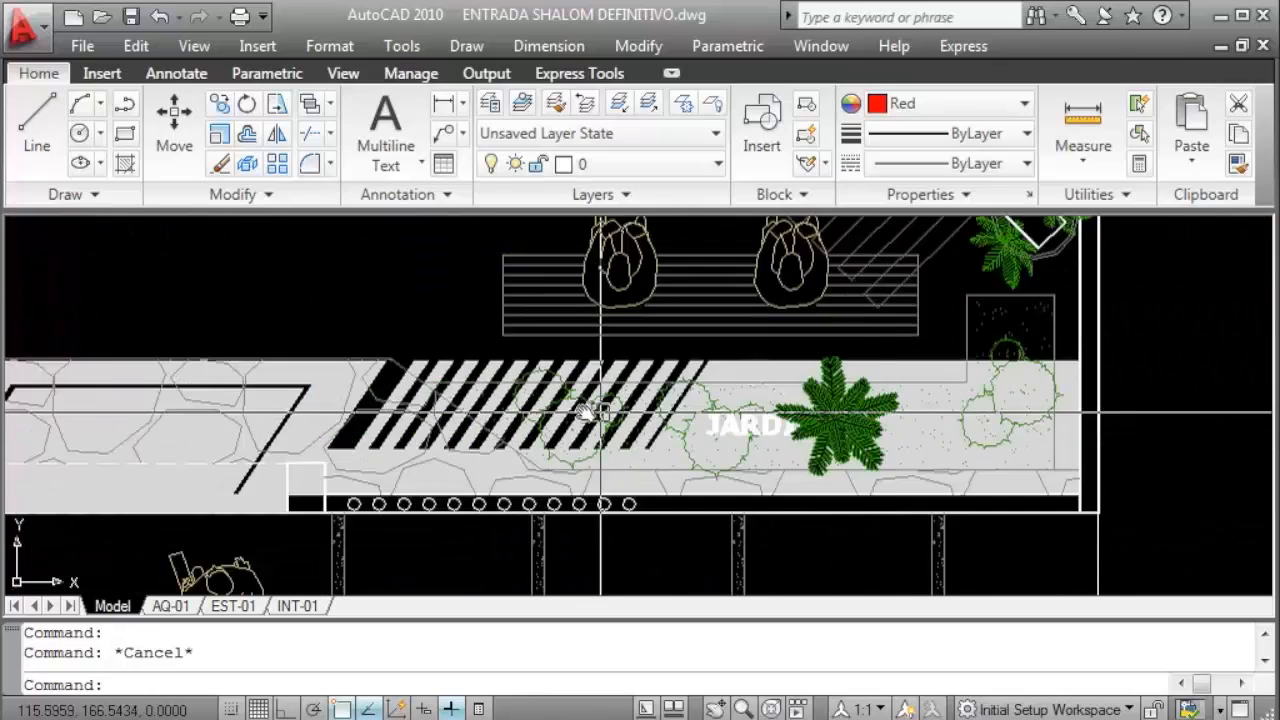
scroll(464, 410, "down", 4)
middle_click_drag(464, 410, 829, 440)
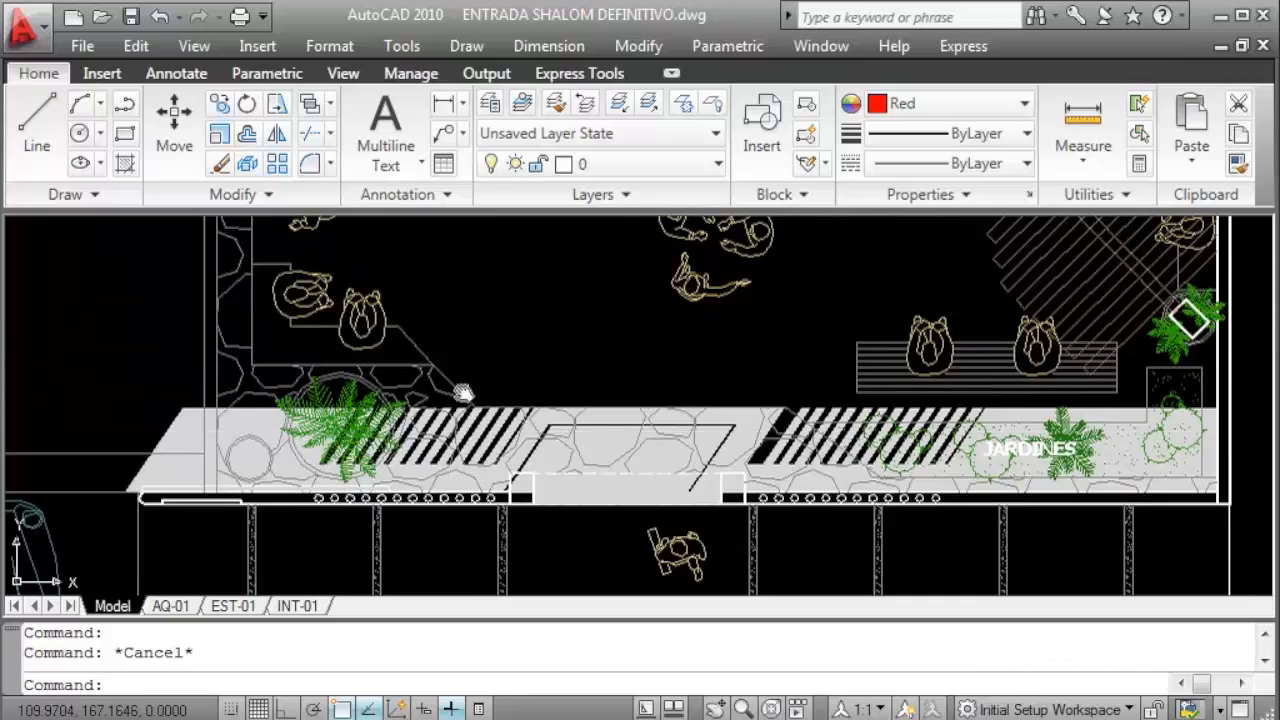
scroll(460, 391, "down", 2)
middle_click_drag(536, 395, 707, 395)
mouse_move(306, 390)
middle_mouse_down()
mouse_move(666, 389)
mouse_move(428, 386)
middle_mouse_up()
scroll(557, 415, "up", 3)
scroll(528, 435, "down", 2)
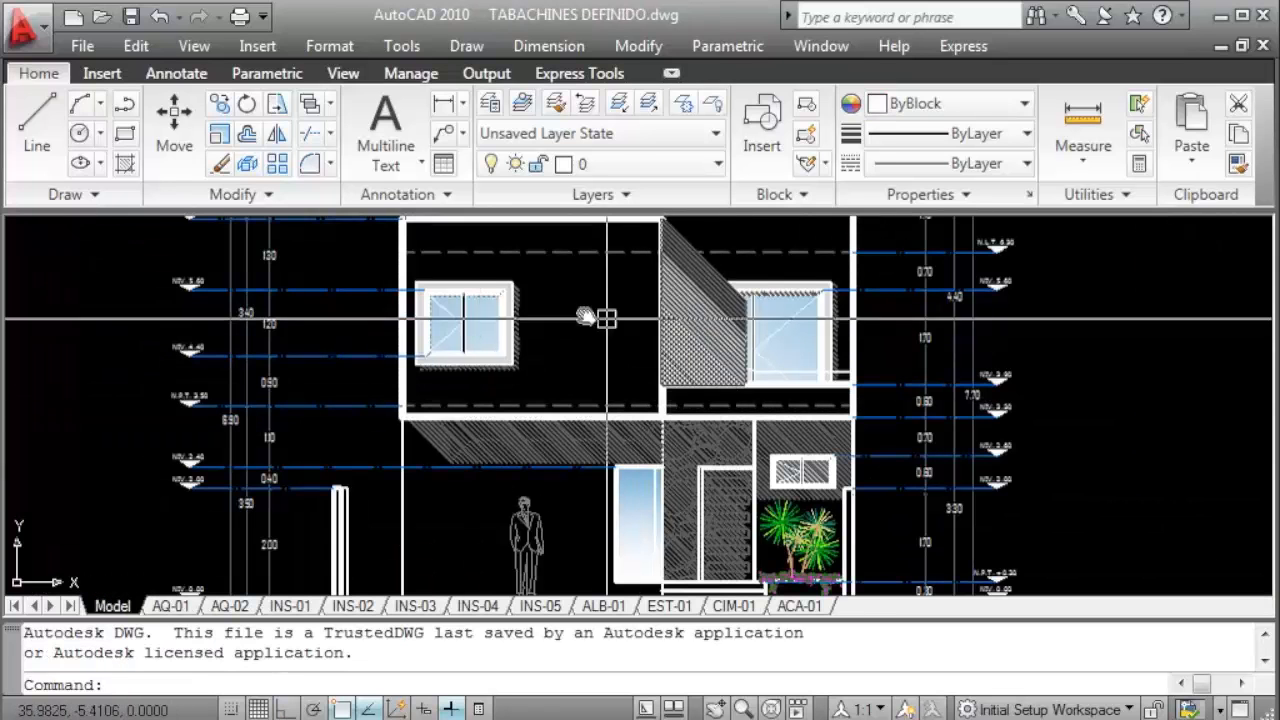
Examine the gradient windows, shadow hatches and stone textures on the façades in TABACHINES DEFINIDO.dwg.
scroll(534, 366, "up", 2)
middle_click_drag(535, 366, 504, 257)
middle_click_drag(557, 477, 448, 434)
scroll(520, 365, "up", 2)
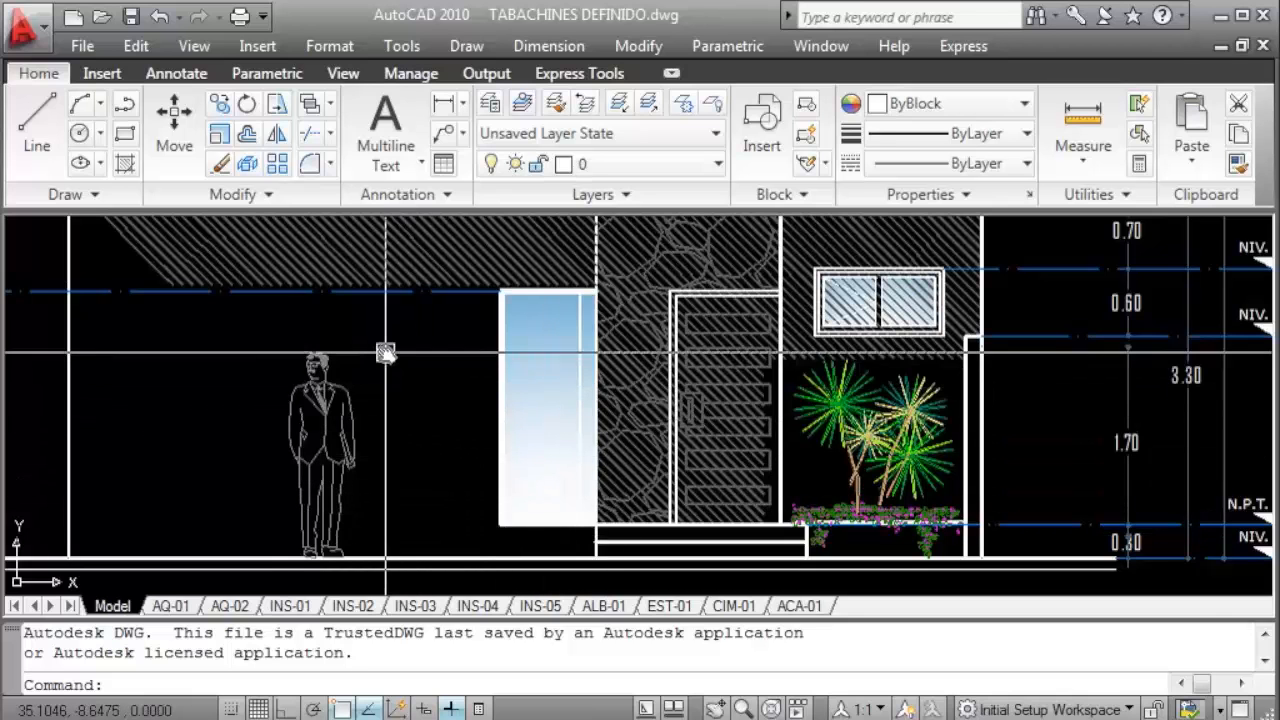
scroll(383, 354, "down", 2)
mouse_move(343, 366)
middle_mouse_down()
mouse_move(470, 450)
mouse_move(598, 431)
mouse_move(207, 412)
middle_mouse_up()
scroll(463, 437, "down", 2)
middle_click_drag(628, 421, 609, 422)
middle_click_drag(329, 422, 328, 419)
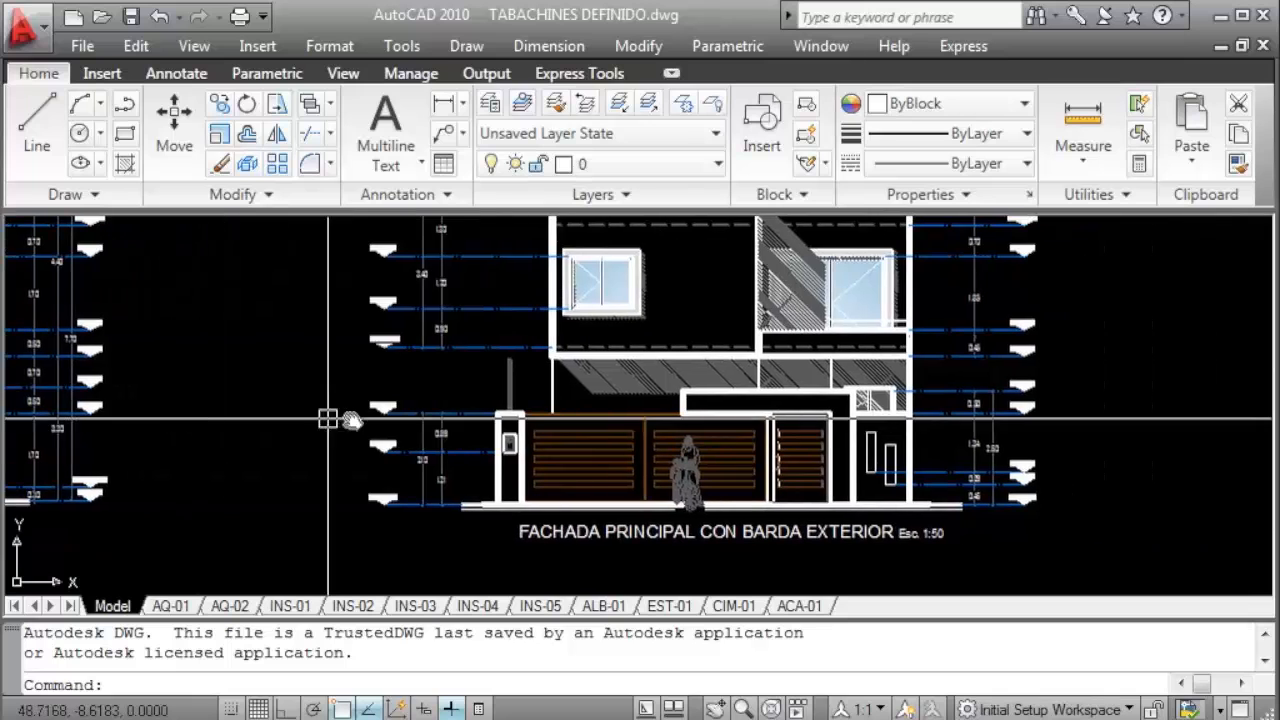
mouse_move(845, 425)
middle_mouse_down()
mouse_move(690, 432)
mouse_move(685, 470)
middle_mouse_up()
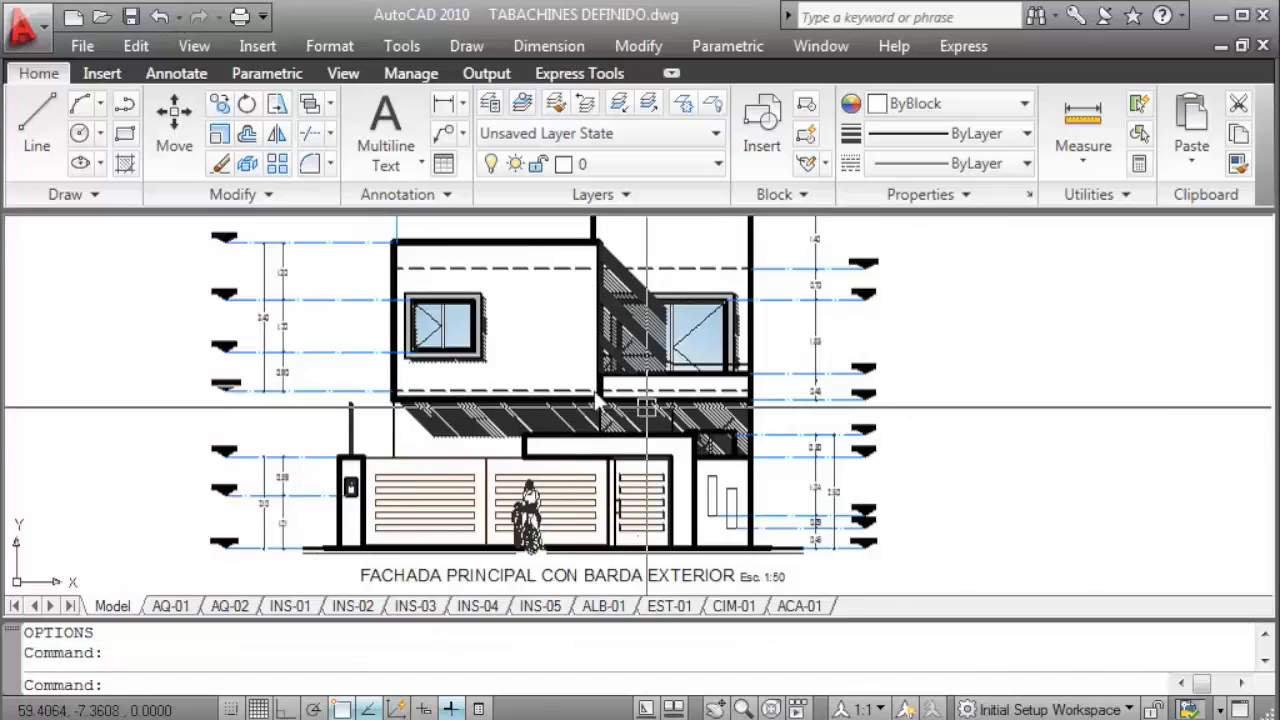
Examine the diagonal shadow hatches under the overhang and around the upper windows on the FACHADA PRINCIPAL CON BARDA EXTERIOR elevation.
scroll(555, 400, "up", 3)
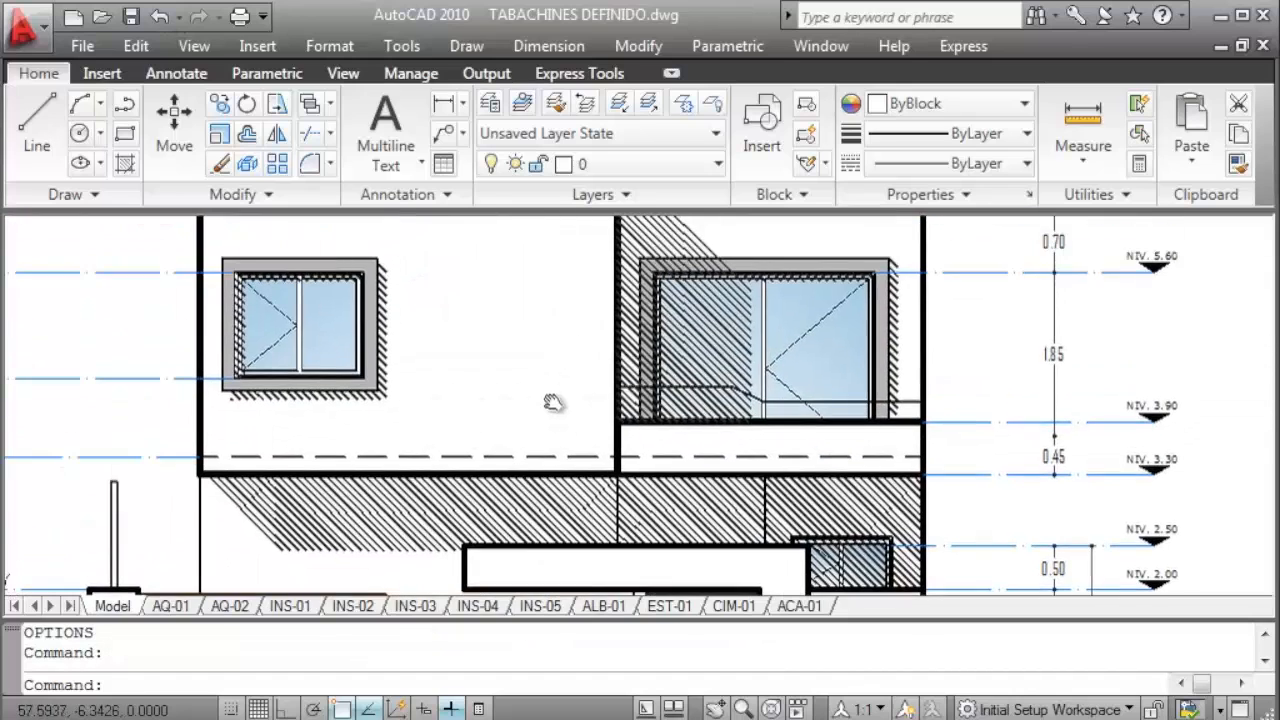
middle_click_drag(438, 530, 536, 464)
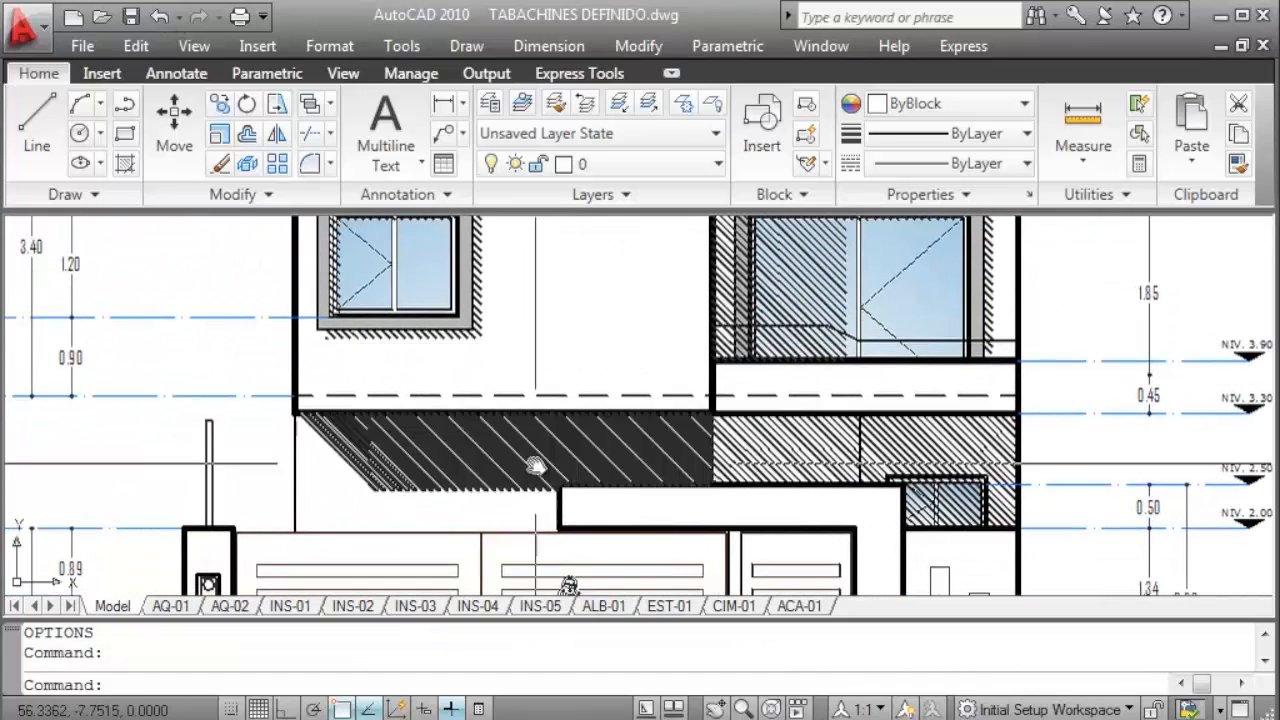
scroll(497, 455, "up", 2)
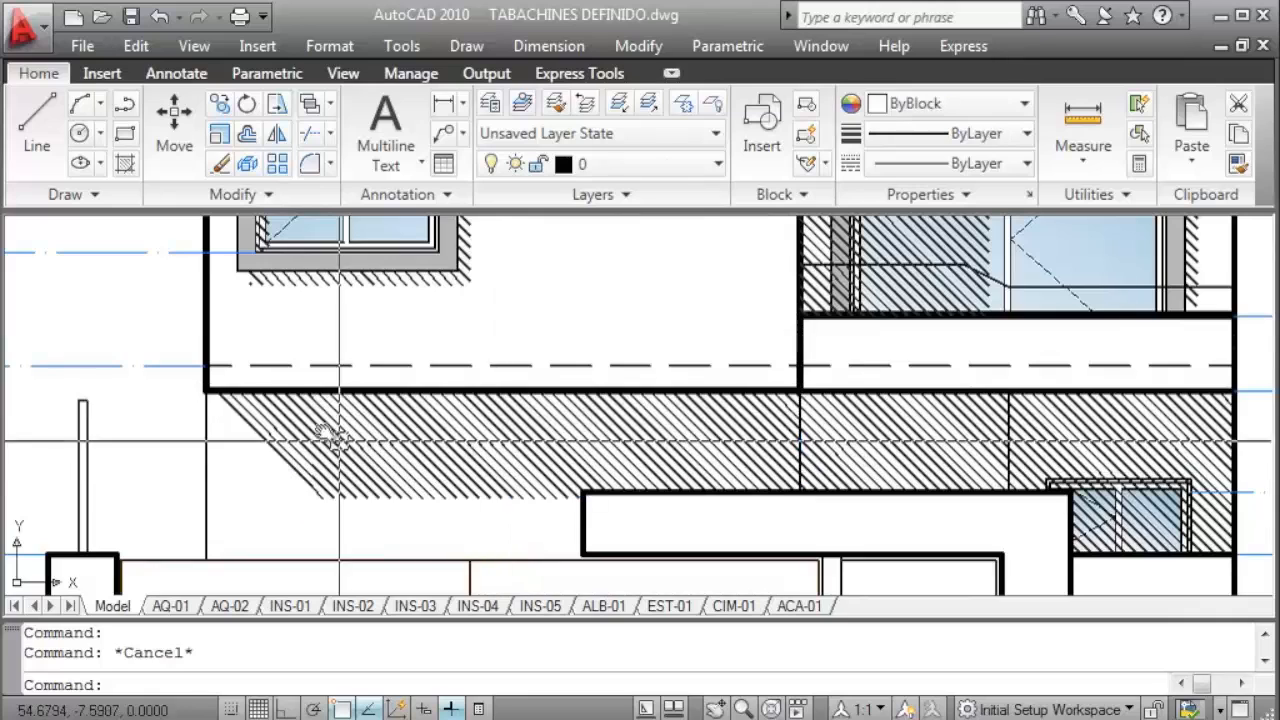
middle_click_drag(900, 463, 612, 308)
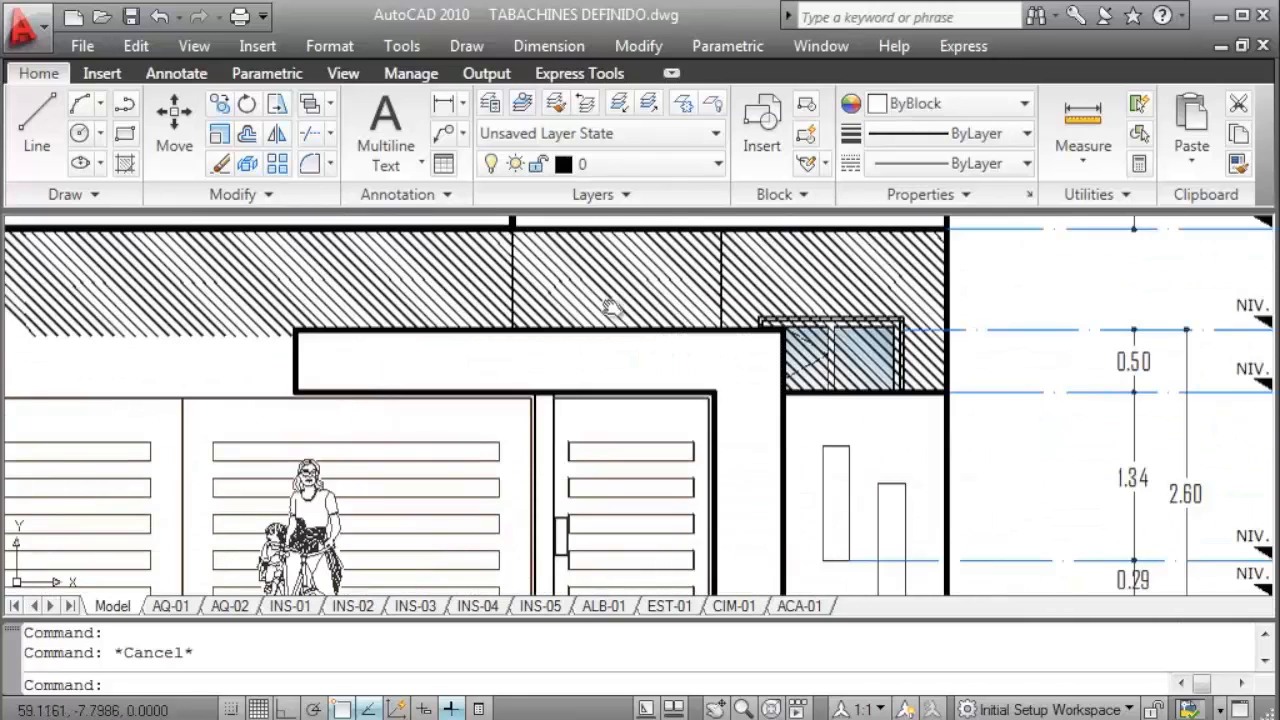
scroll(835, 300, "up", 2)
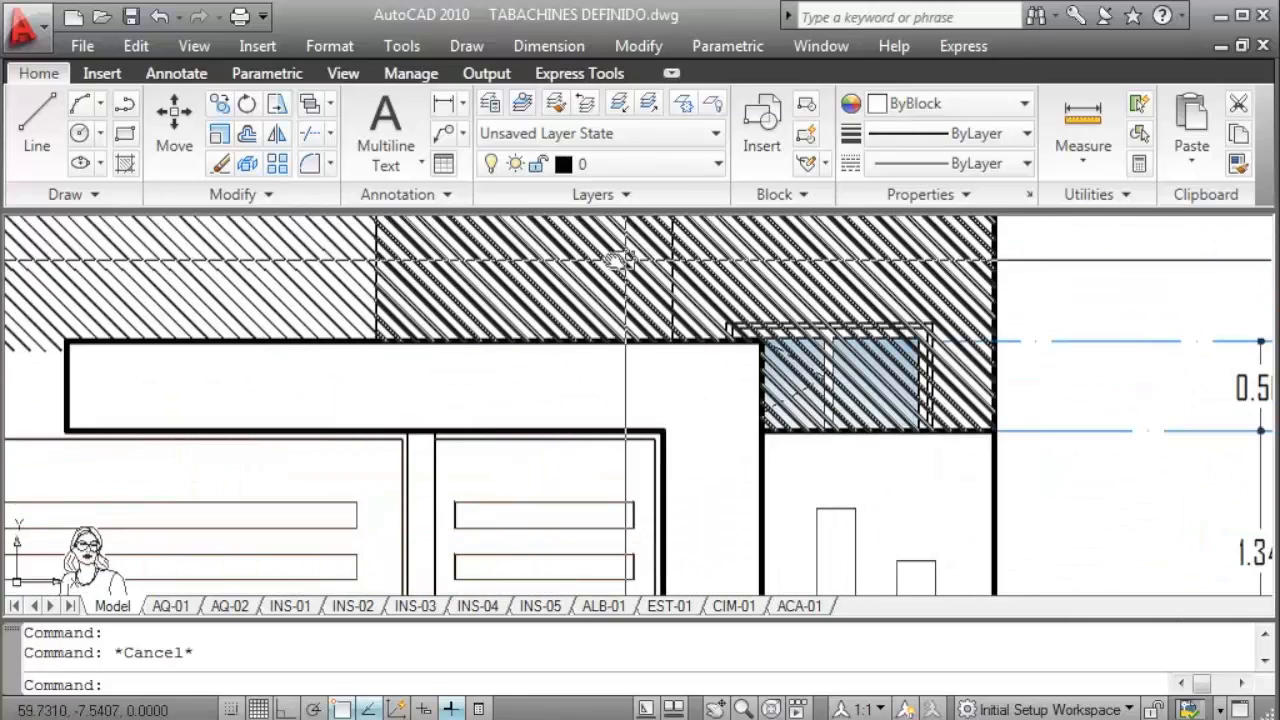
mouse_move(611, 329)
middle_mouse_down()
mouse_move(589, 436)
mouse_move(563, 437)
middle_mouse_up()
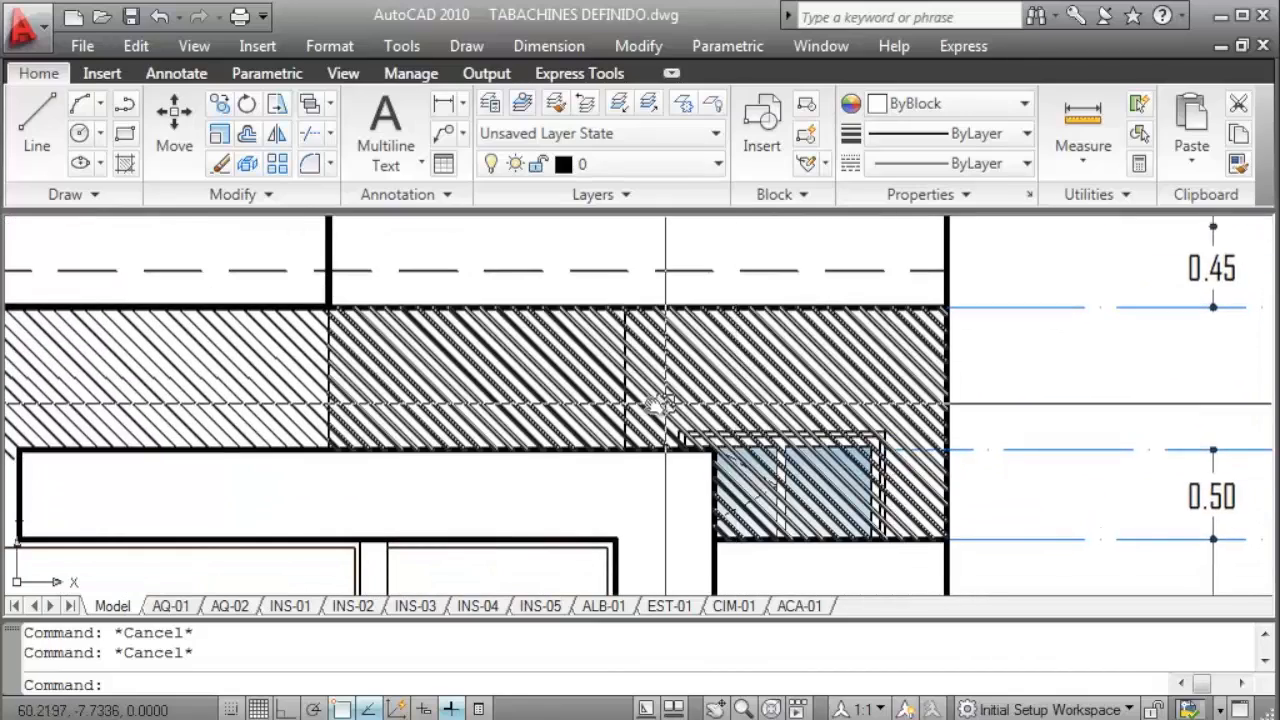
scroll(645, 401, "down", 5)
middle_click_drag(645, 401, 625, 507)
scroll(735, 408, "up", 4)
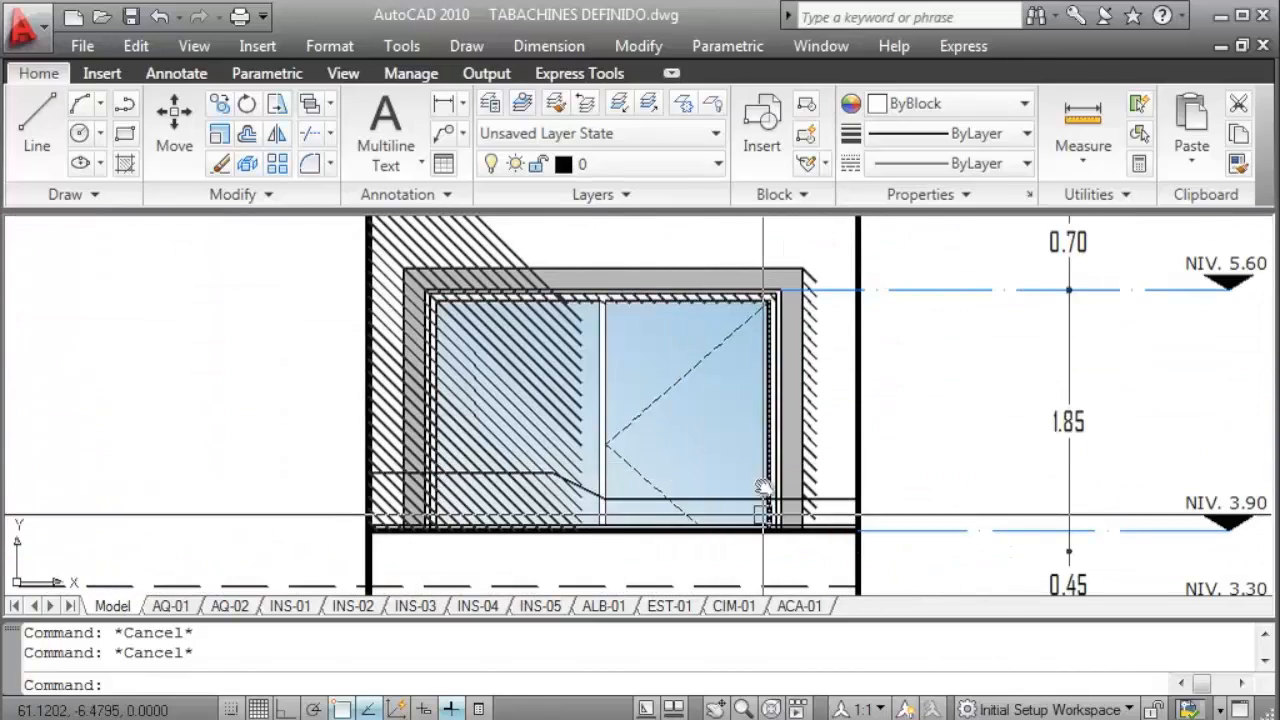
Examine the stone-textured entrance wall, its overlapping shadow hatch and the gradient glass on the neighbouring façade with the palm planter.
scroll(671, 449, "down", 7)
scroll(560, 430, "up", 6)
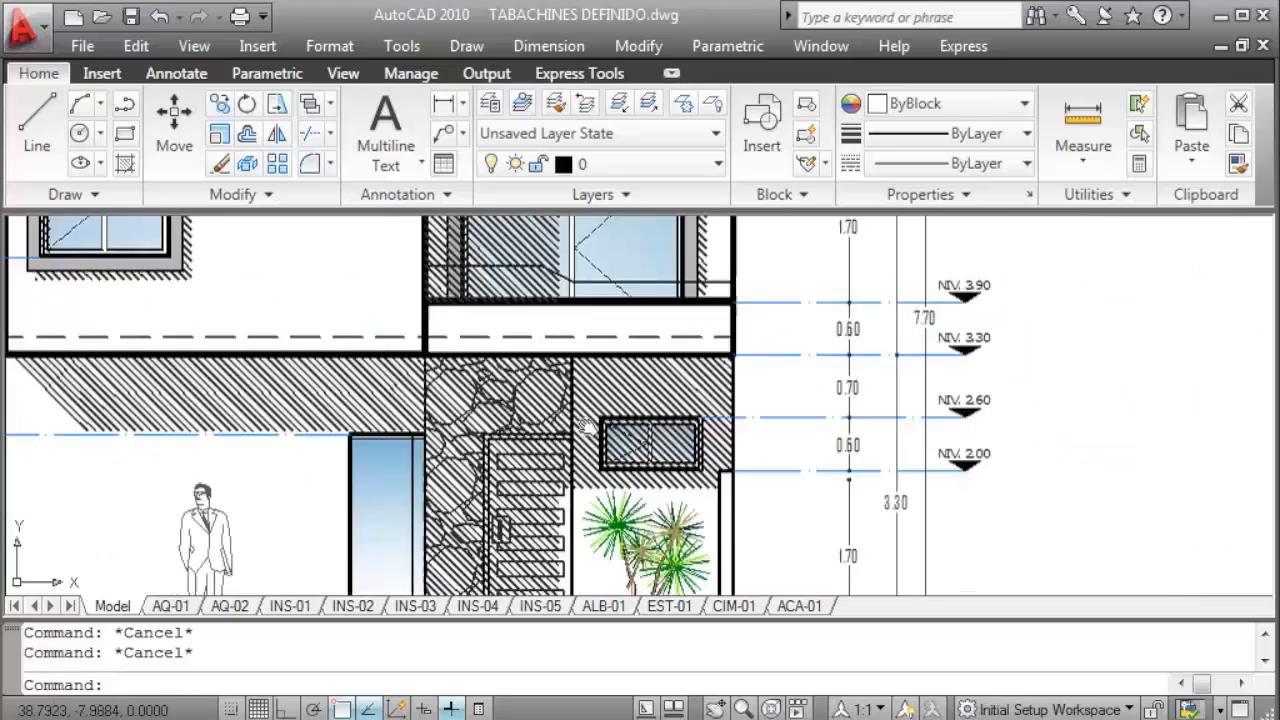
middle_click_drag(430, 537, 615, 438)
scroll(615, 438, "up", 2)
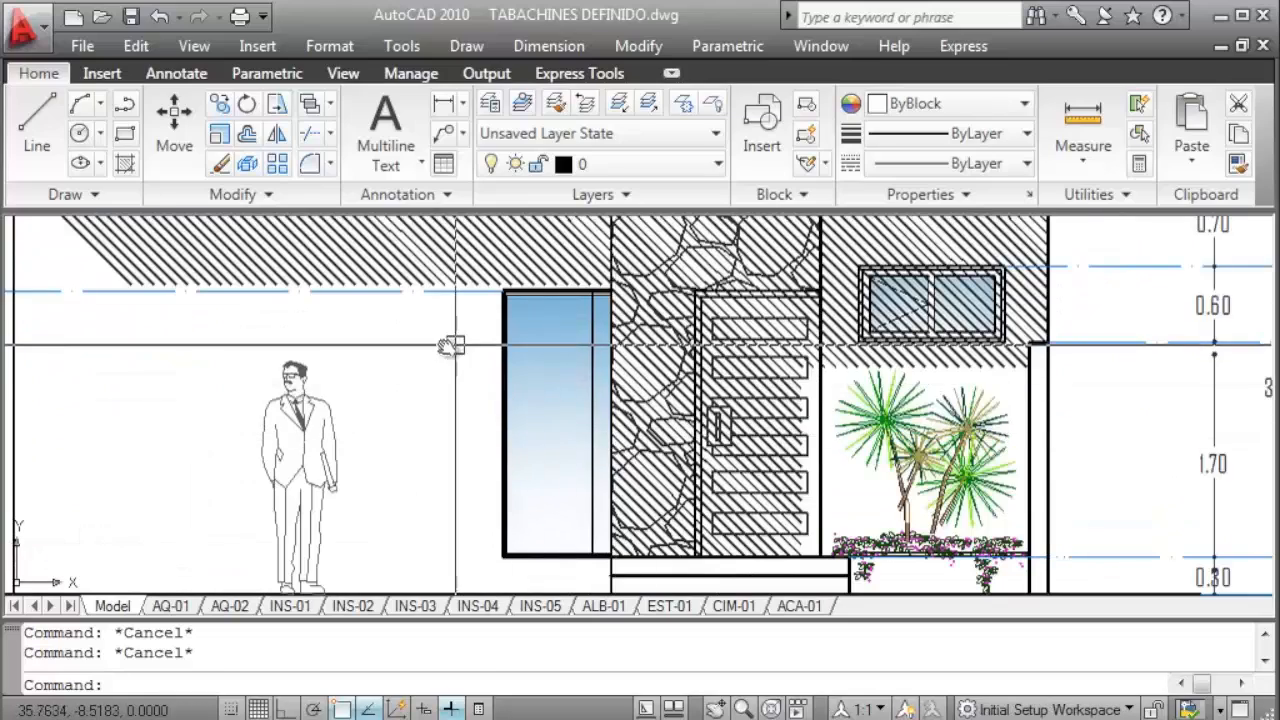
mouse_move(450, 345)
middle_mouse_down()
mouse_move(517, 507)
mouse_move(572, 580)
middle_mouse_up()
scroll(541, 318, "down", 2)
middle_click_drag(541, 318, 594, 400)
scroll(480, 366, "down", 2)
middle_click_drag(480, 366, 913, 401)
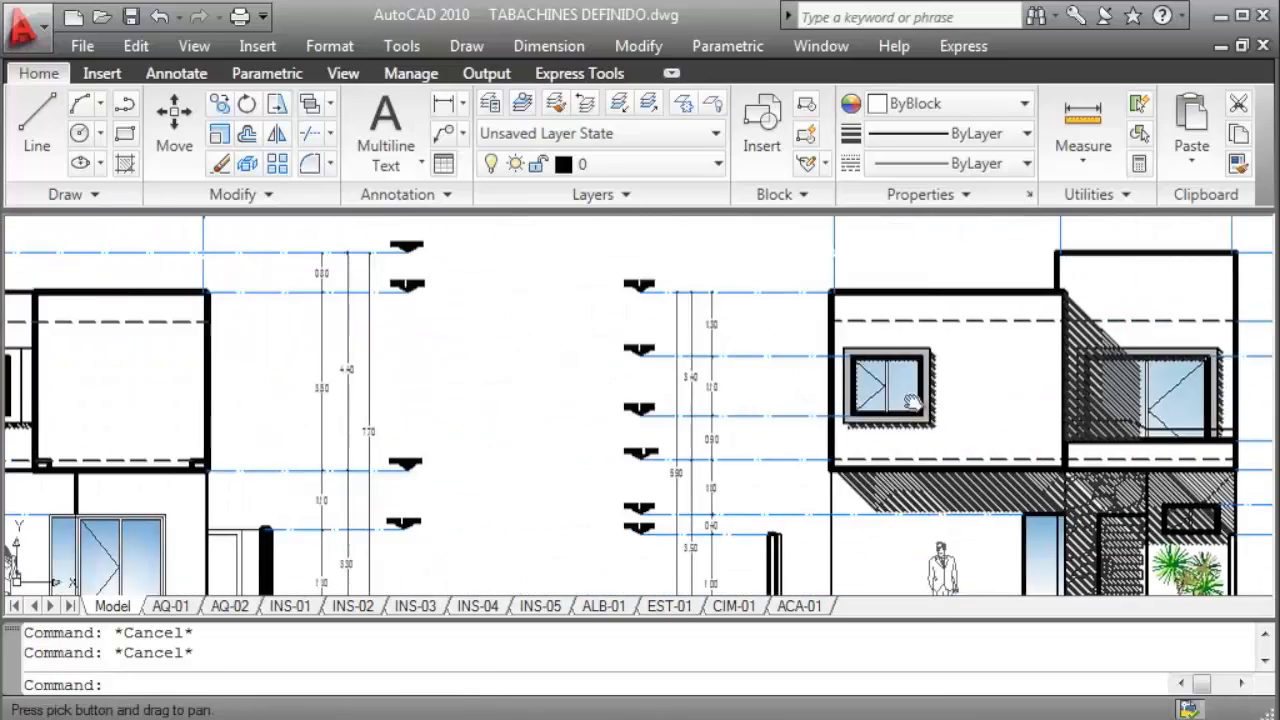
Examine the blue-to-white gradient fill in the ground-floor three-panel window beside the woman figure on the adjoining façade.
mouse_move(486, 380)
left_mouse_down()
mouse_move(771, 366)
mouse_move(885, 343)
left_mouse_up()
scroll(534, 517, "up", 6)
left_click_drag(543, 528, 623, 383)
scroll(600, 425, "up", 2)
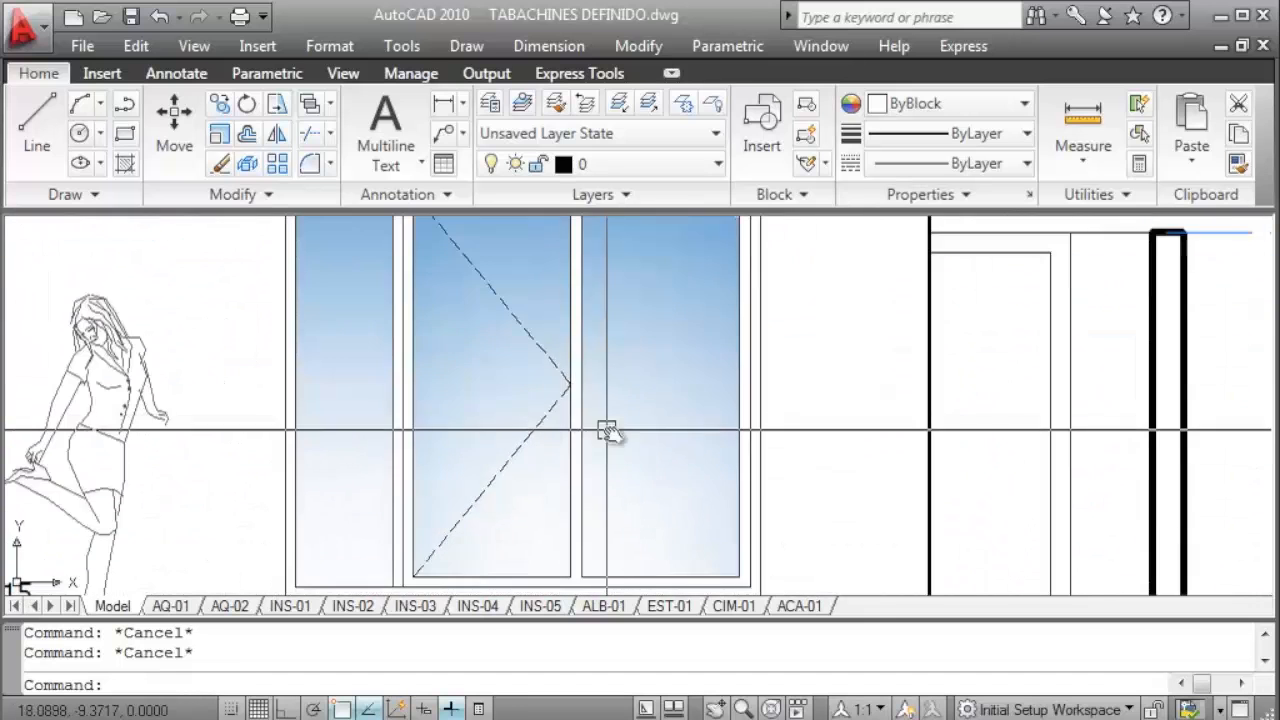
mouse_move(607, 430)
middle_mouse_down()
mouse_move(560, 406)
mouse_move(560, 491)
mouse_move(577, 367)
mouse_move(543, 431)
mouse_move(580, 434)
mouse_move(559, 444)
middle_mouse_up()
scroll(543, 434, "down", 2)
scroll(712, 436, "down", 4)
scroll(694, 434, "up", 2)
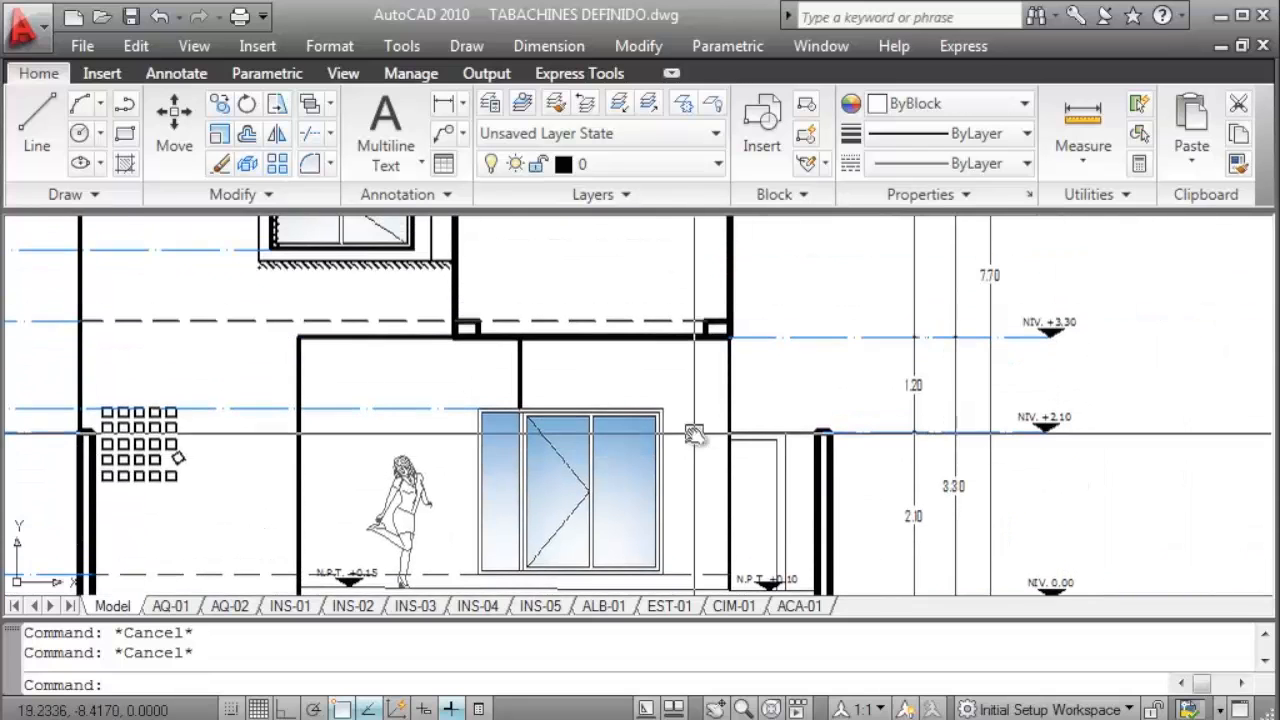
Switch to ENTRADA SHALOM DEFINITIVO.dwg and set its 2D model space uniform background color to white.
key("ctrl+Tab")
middle_click_drag(811, 374, 621, 377)
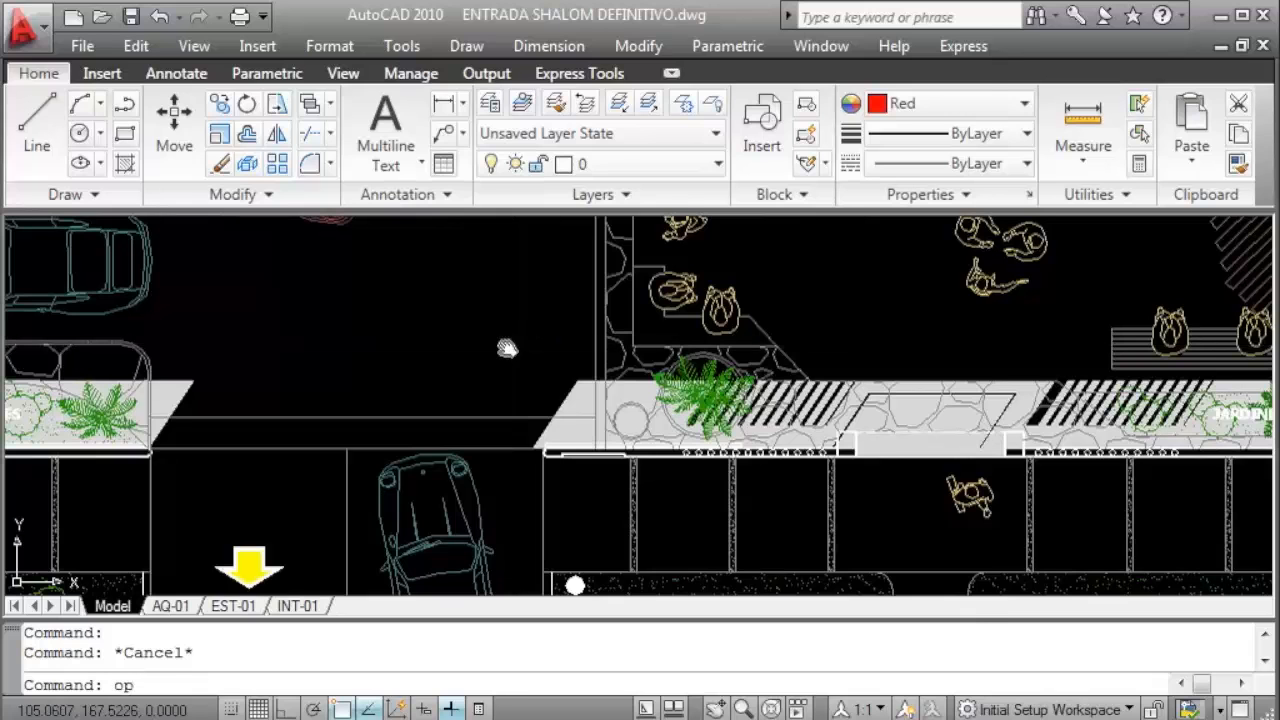
key("Return")
left_click(380, 404)
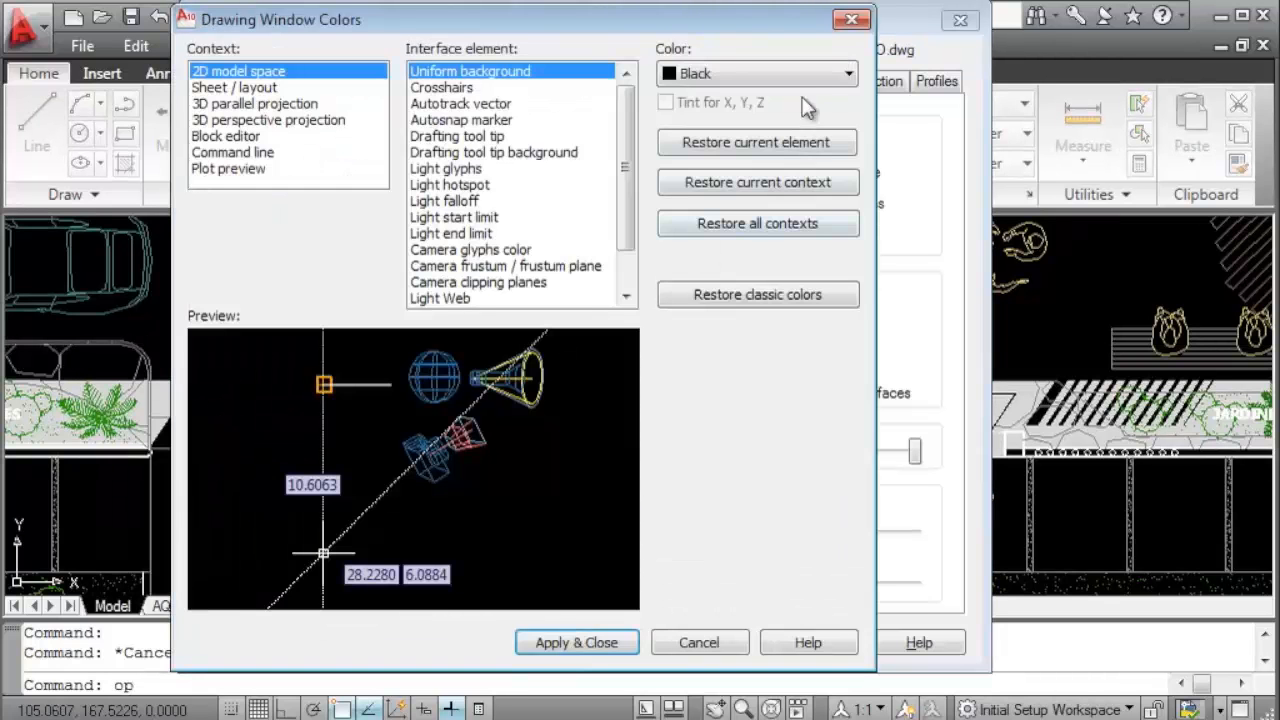
left_click(810, 74)
left_click(724, 218)
left_click(625, 643)
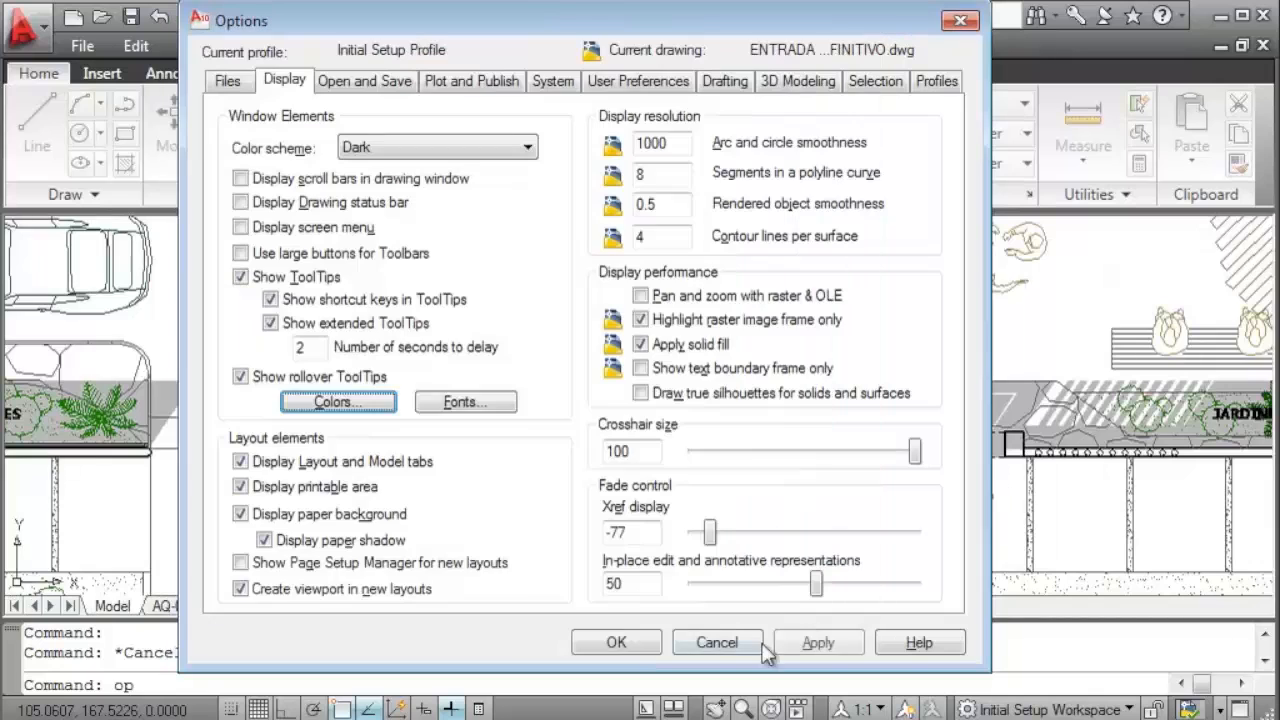
left_click(632, 643)
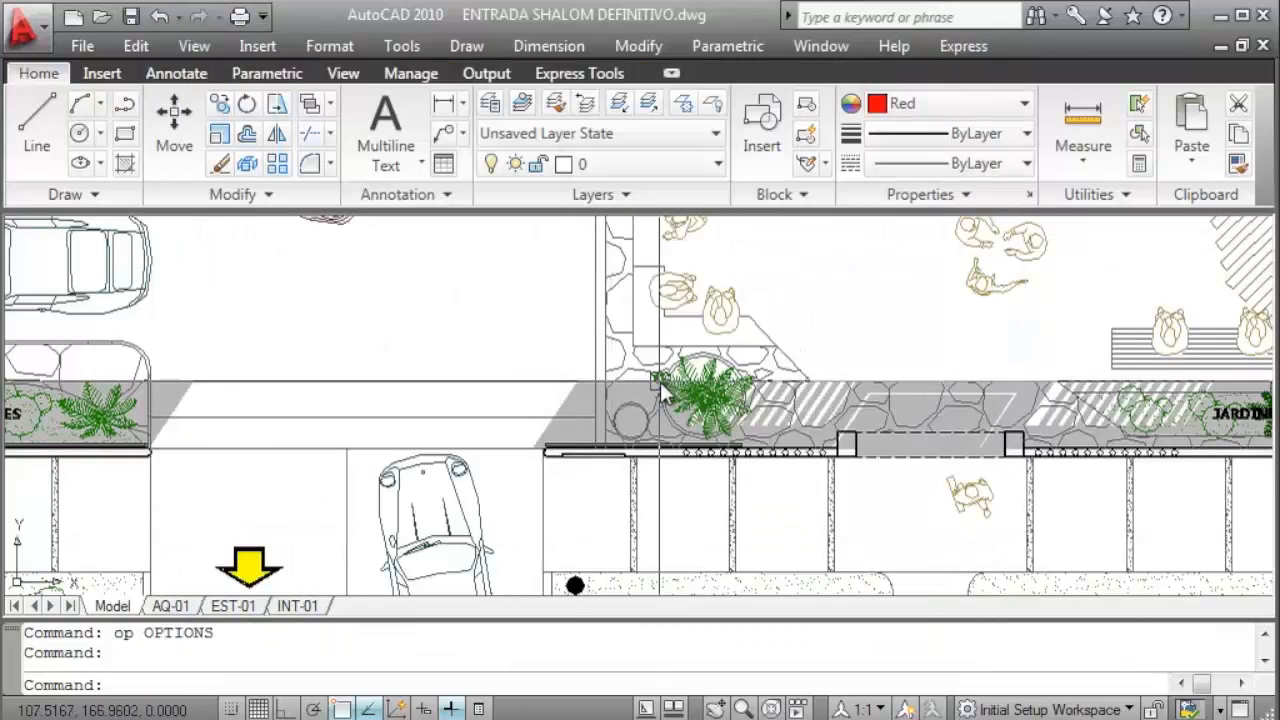
Examine the grey shadow fill over the stone paving, striped areas and JARDINES planting along the atrium entrance on the white background.
middle_click_drag(639, 382, 281, 382)
scroll(432, 370, "up", 2)
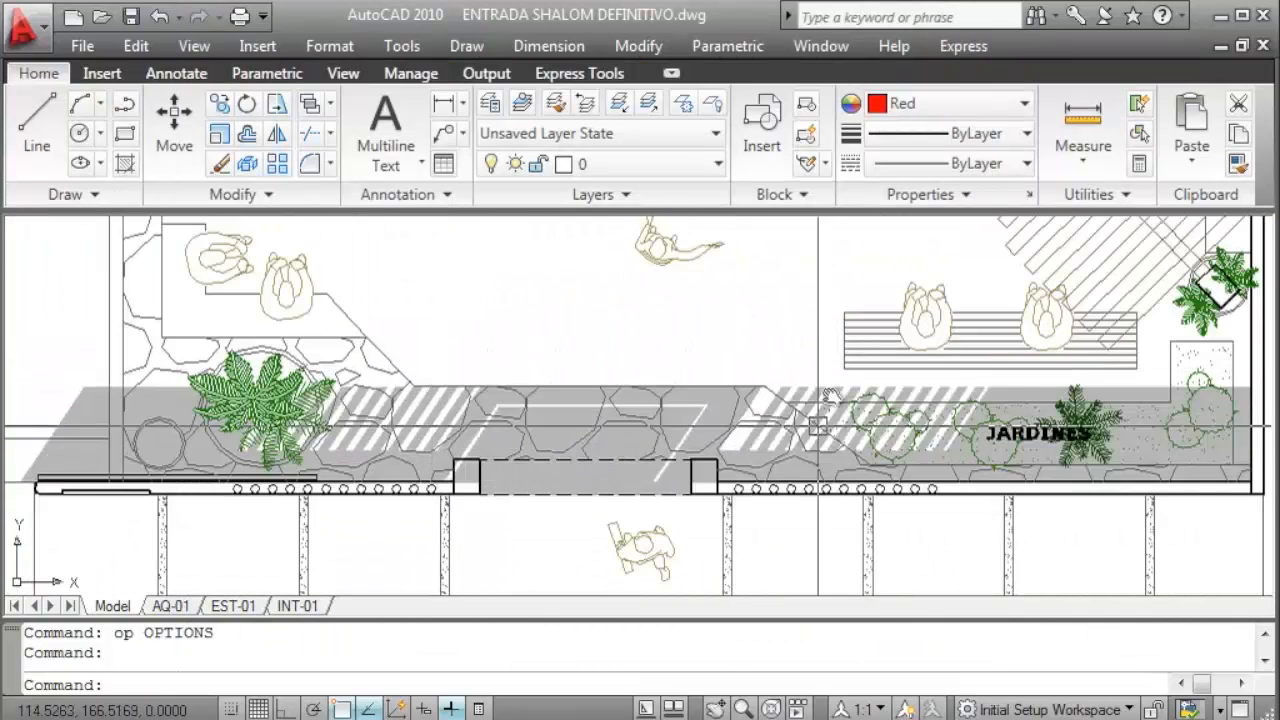
middle_click_drag(719, 306, 697, 346)
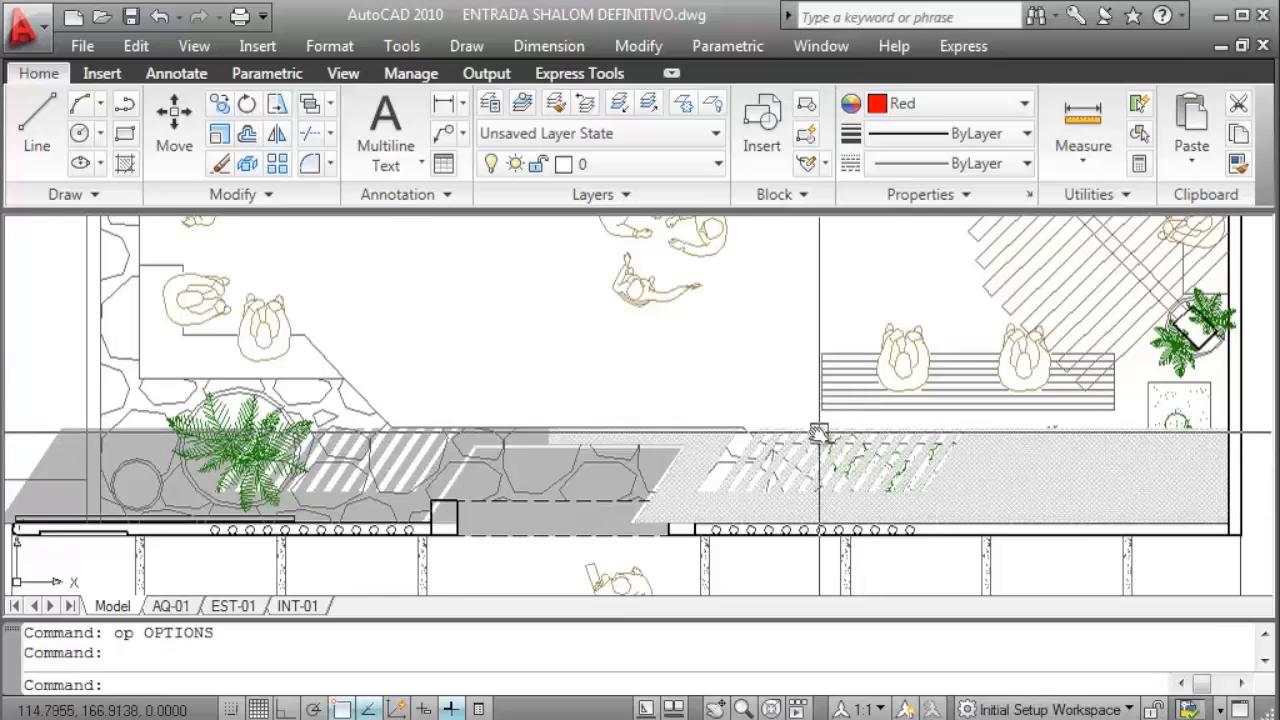
scroll(742, 367, "down", 2)
middle_click_drag(742, 367, 738, 469)
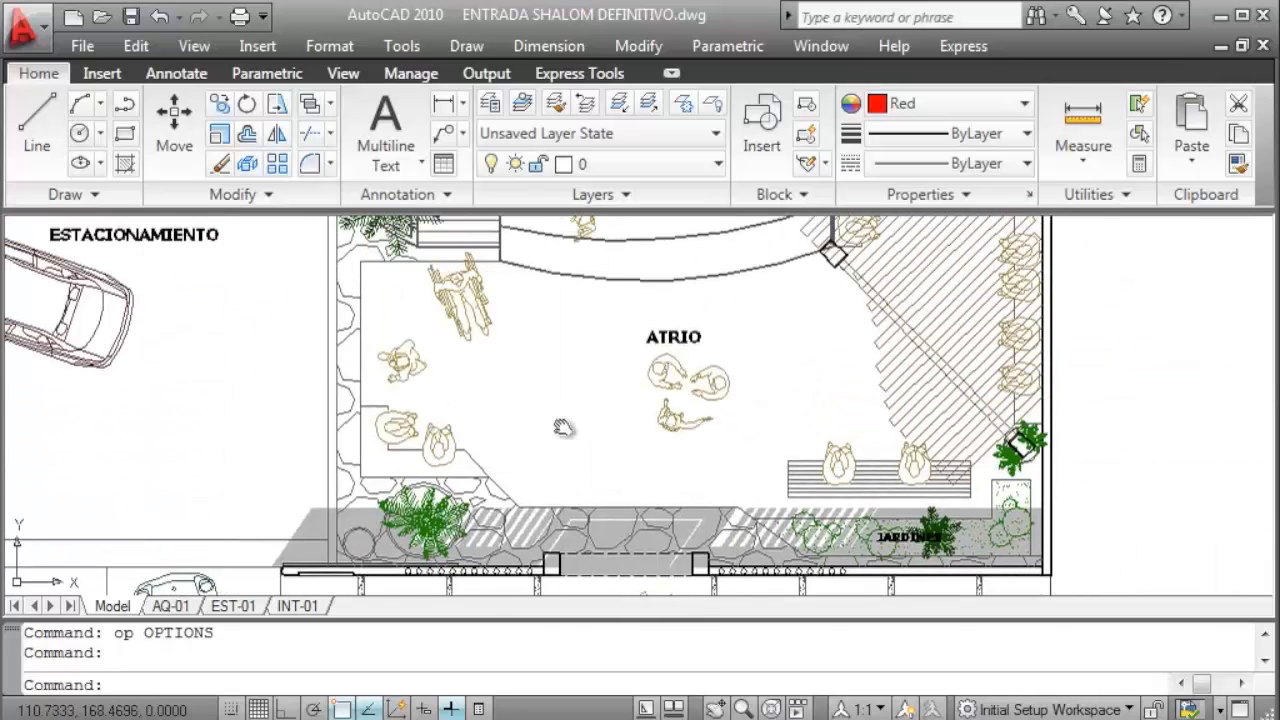
mouse_move(560, 412)
middle_mouse_down()
mouse_move(805, 352)
mouse_move(715, 277)
middle_mouse_up()
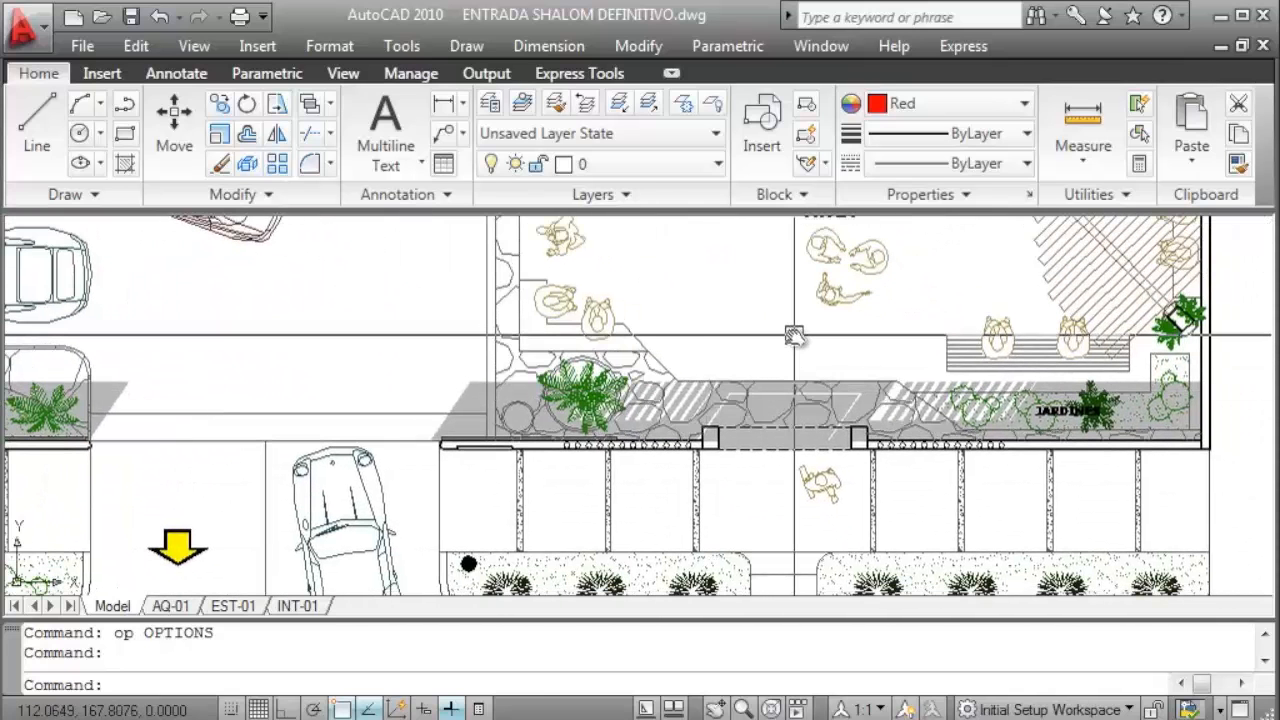